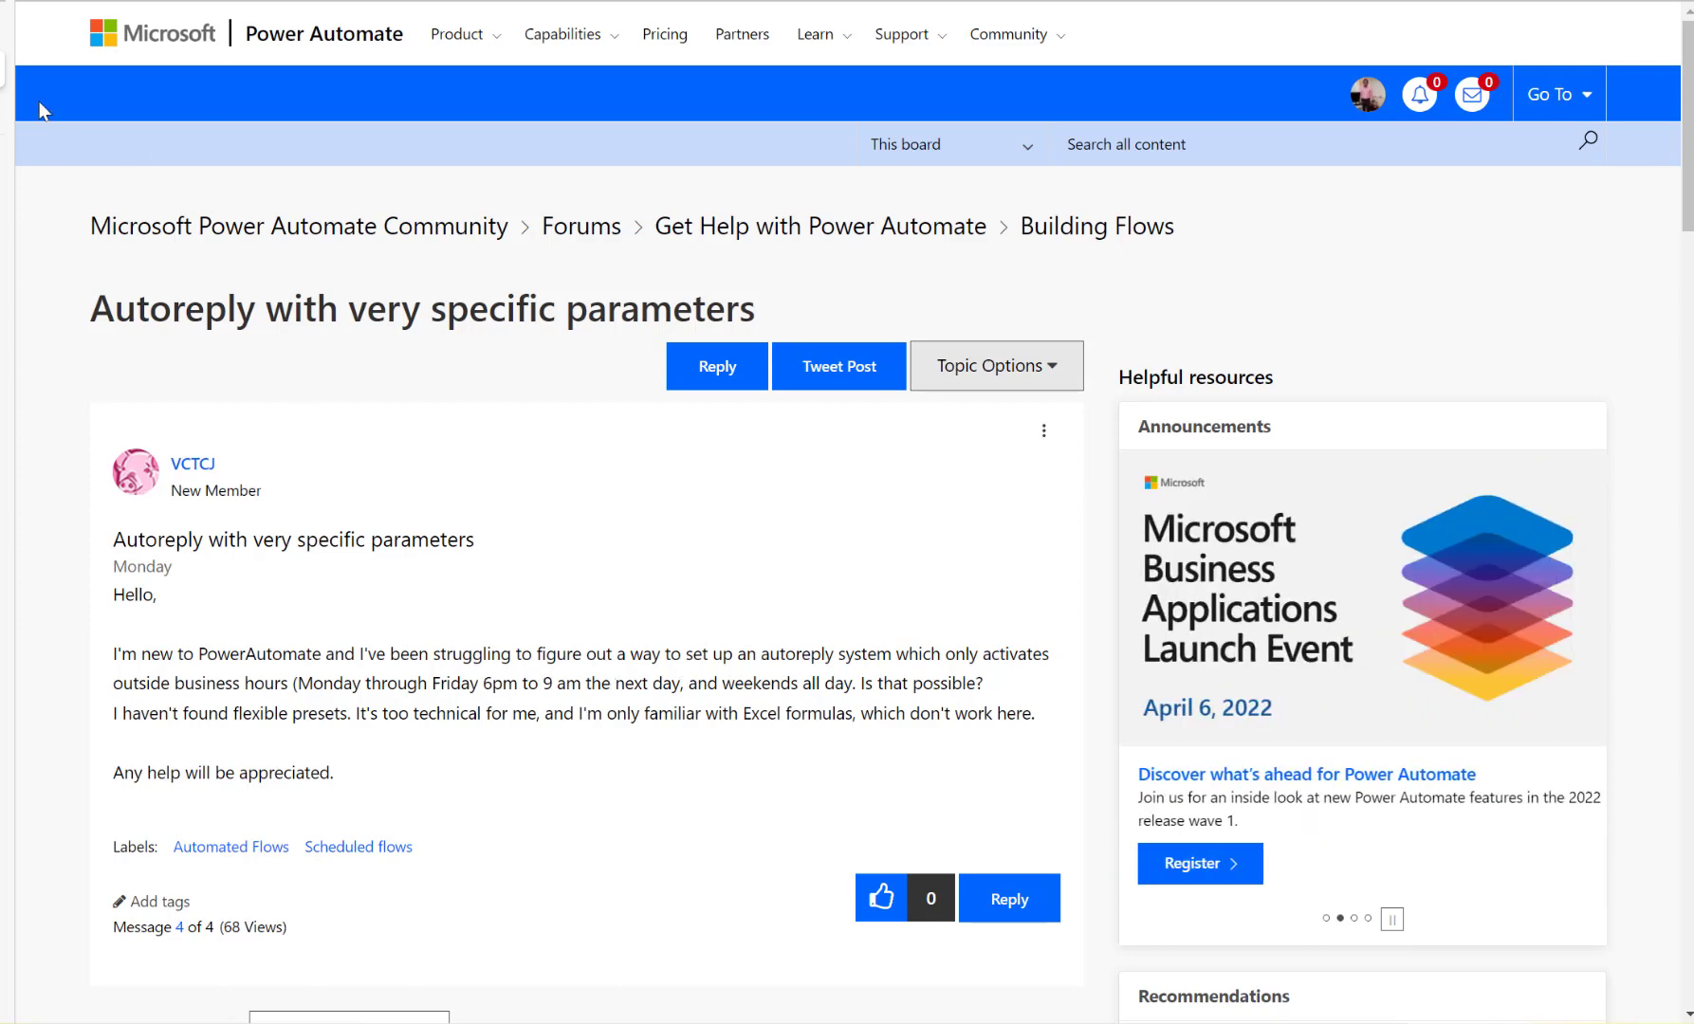
# Switch to the 'Manage your flows' tab to show the My flows list of cloud flows.
pyautogui.moveTo(10, 104)
pyautogui.click(95, 110)
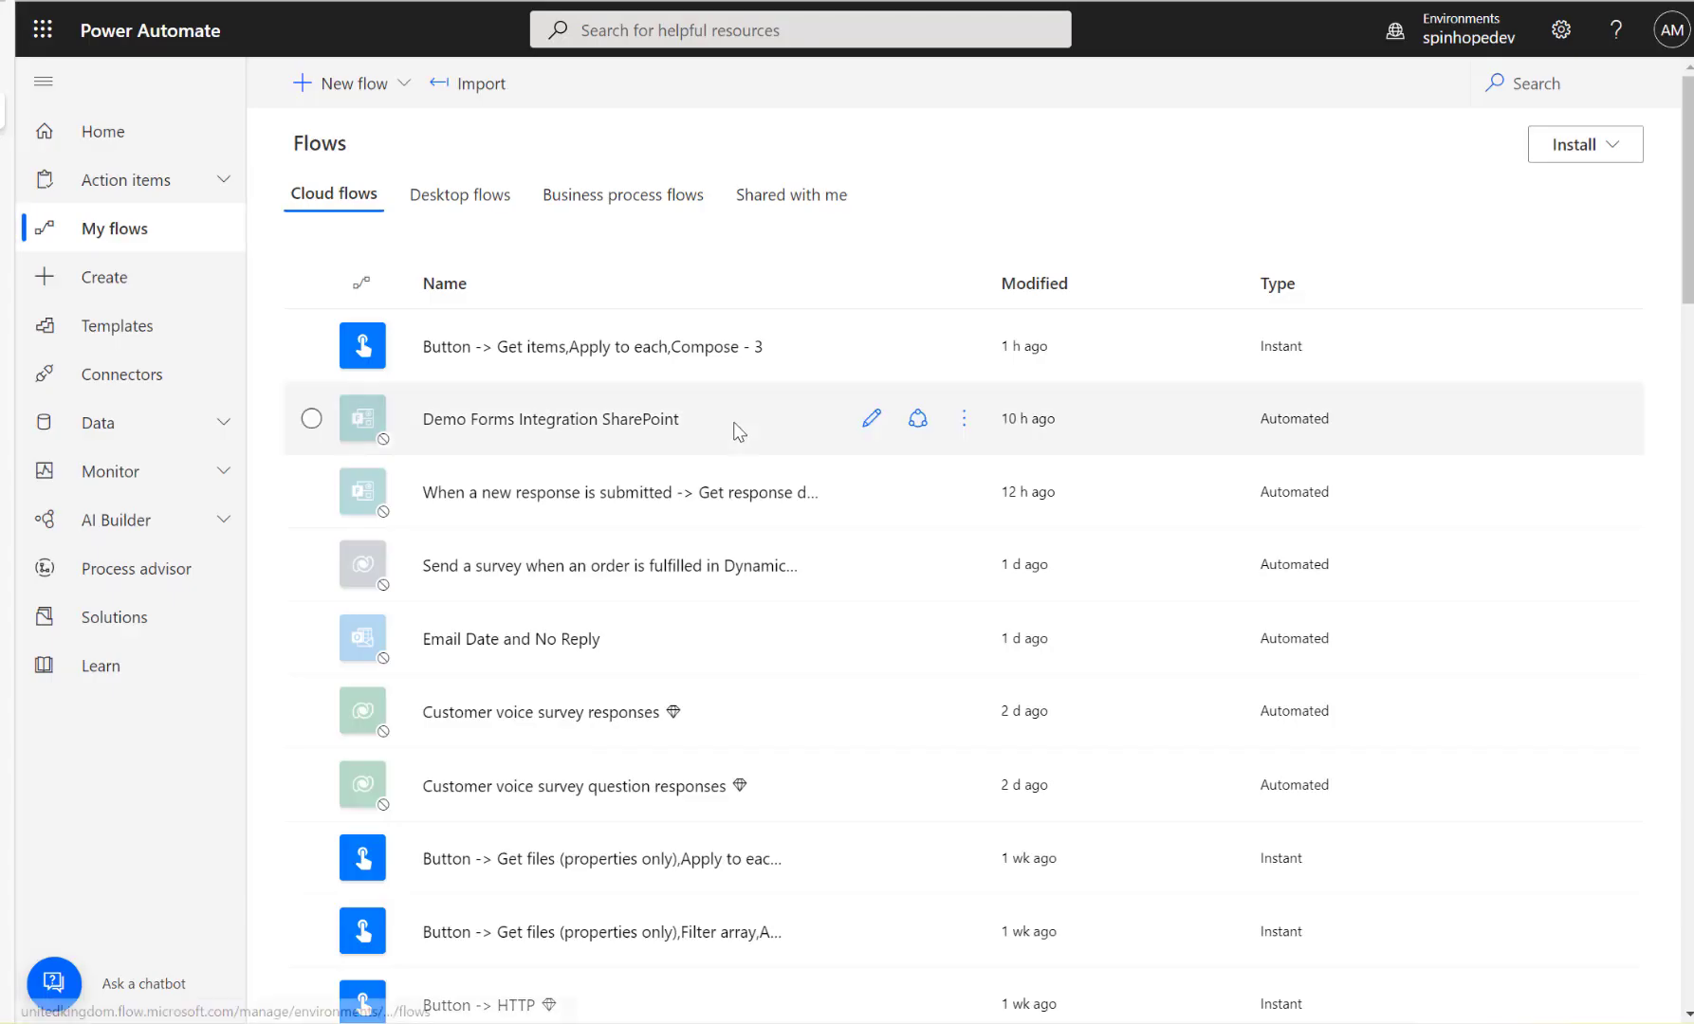
# Create an instant cloud flow triggered by Office 365 Outlook 'When a new email arrives (V3)'.
pyautogui.click(368, 82)
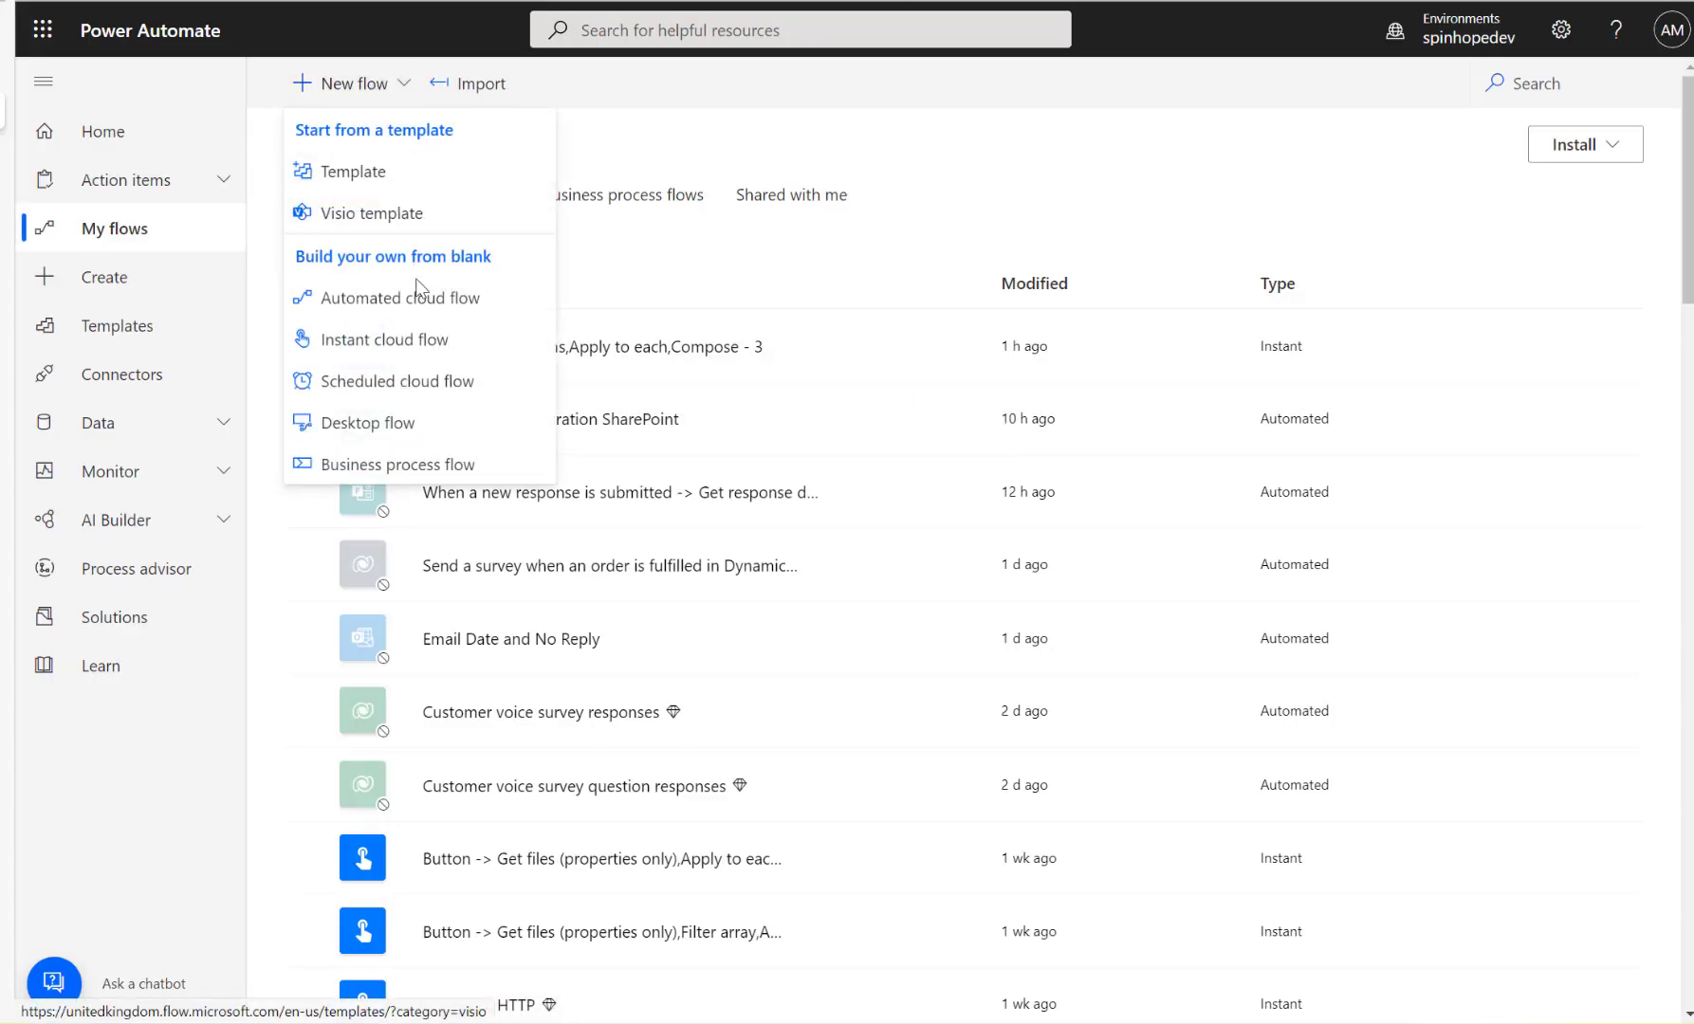
pyautogui.click(358, 343)
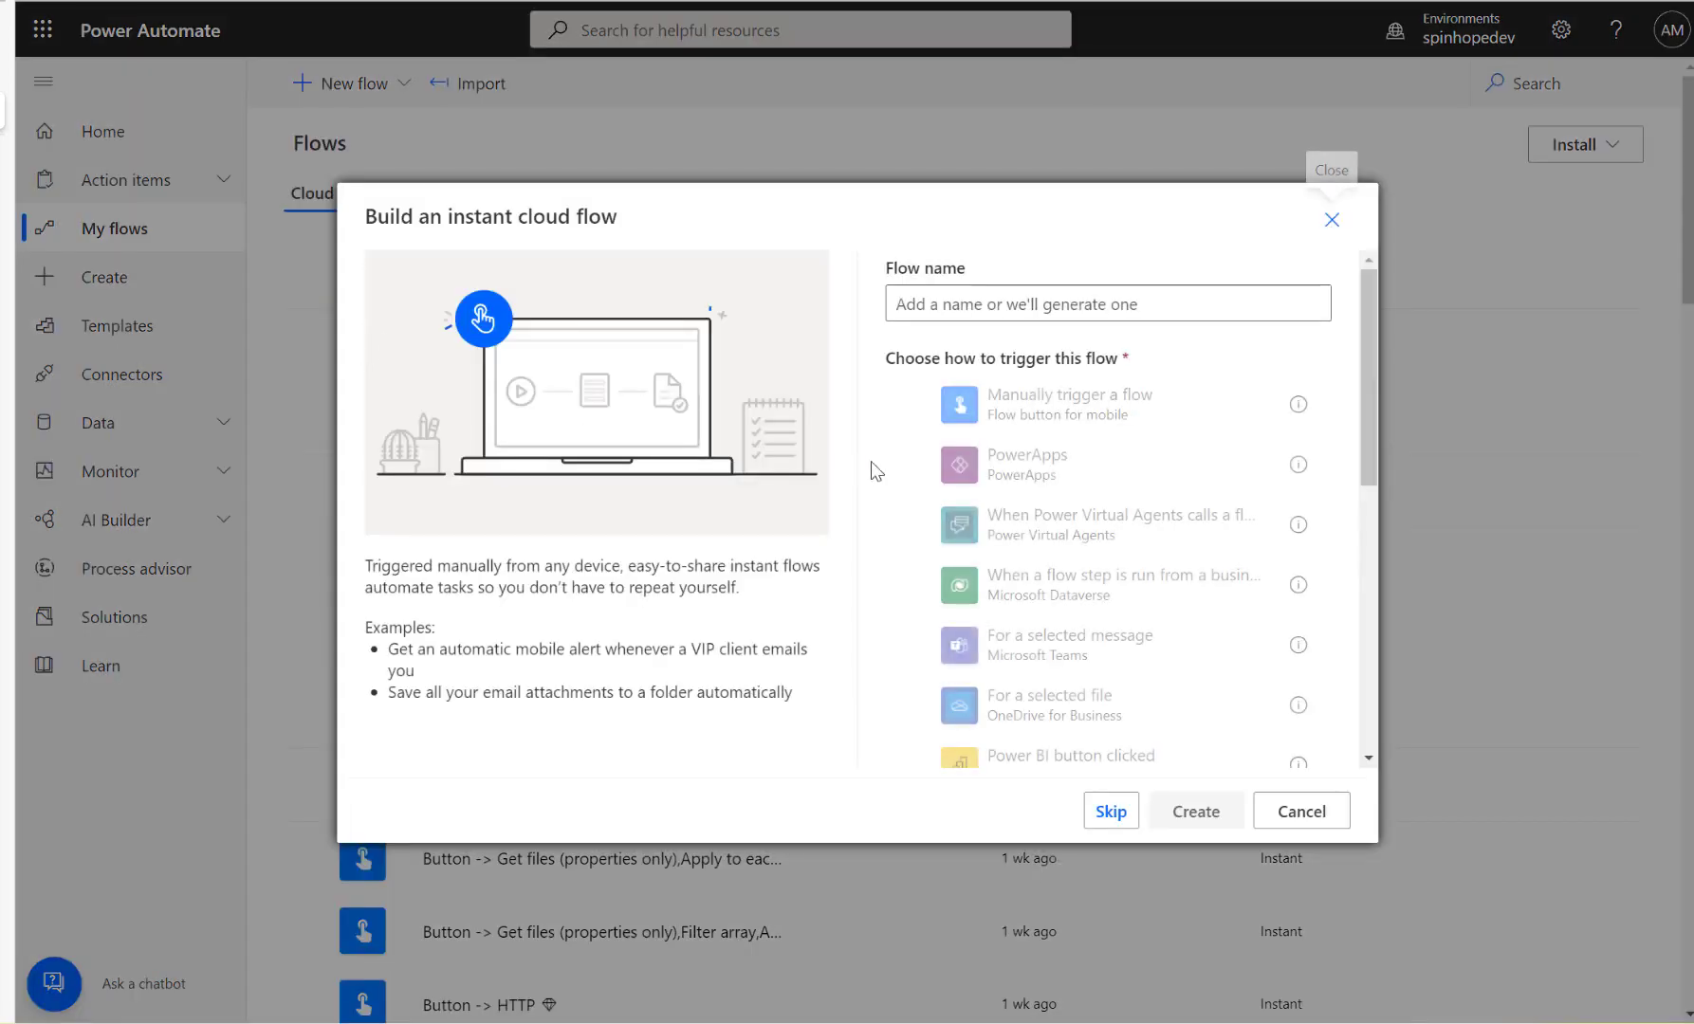
pyautogui.click(1111, 811)
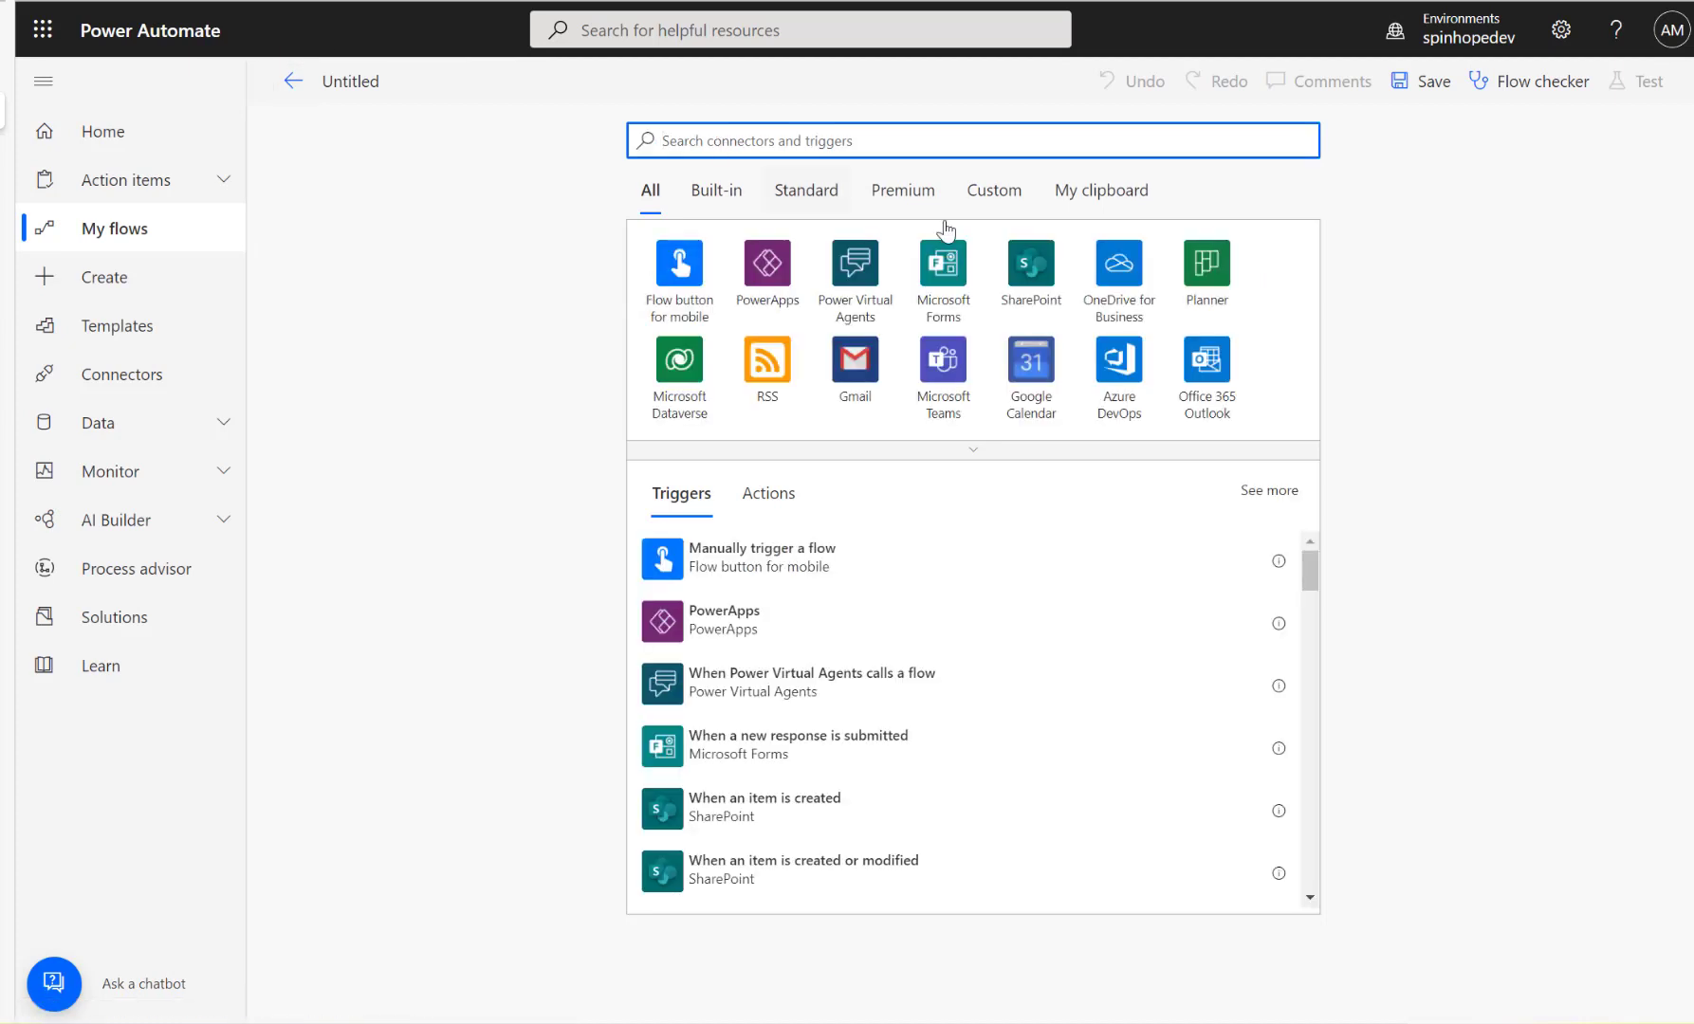
pyautogui.click(1219, 359)
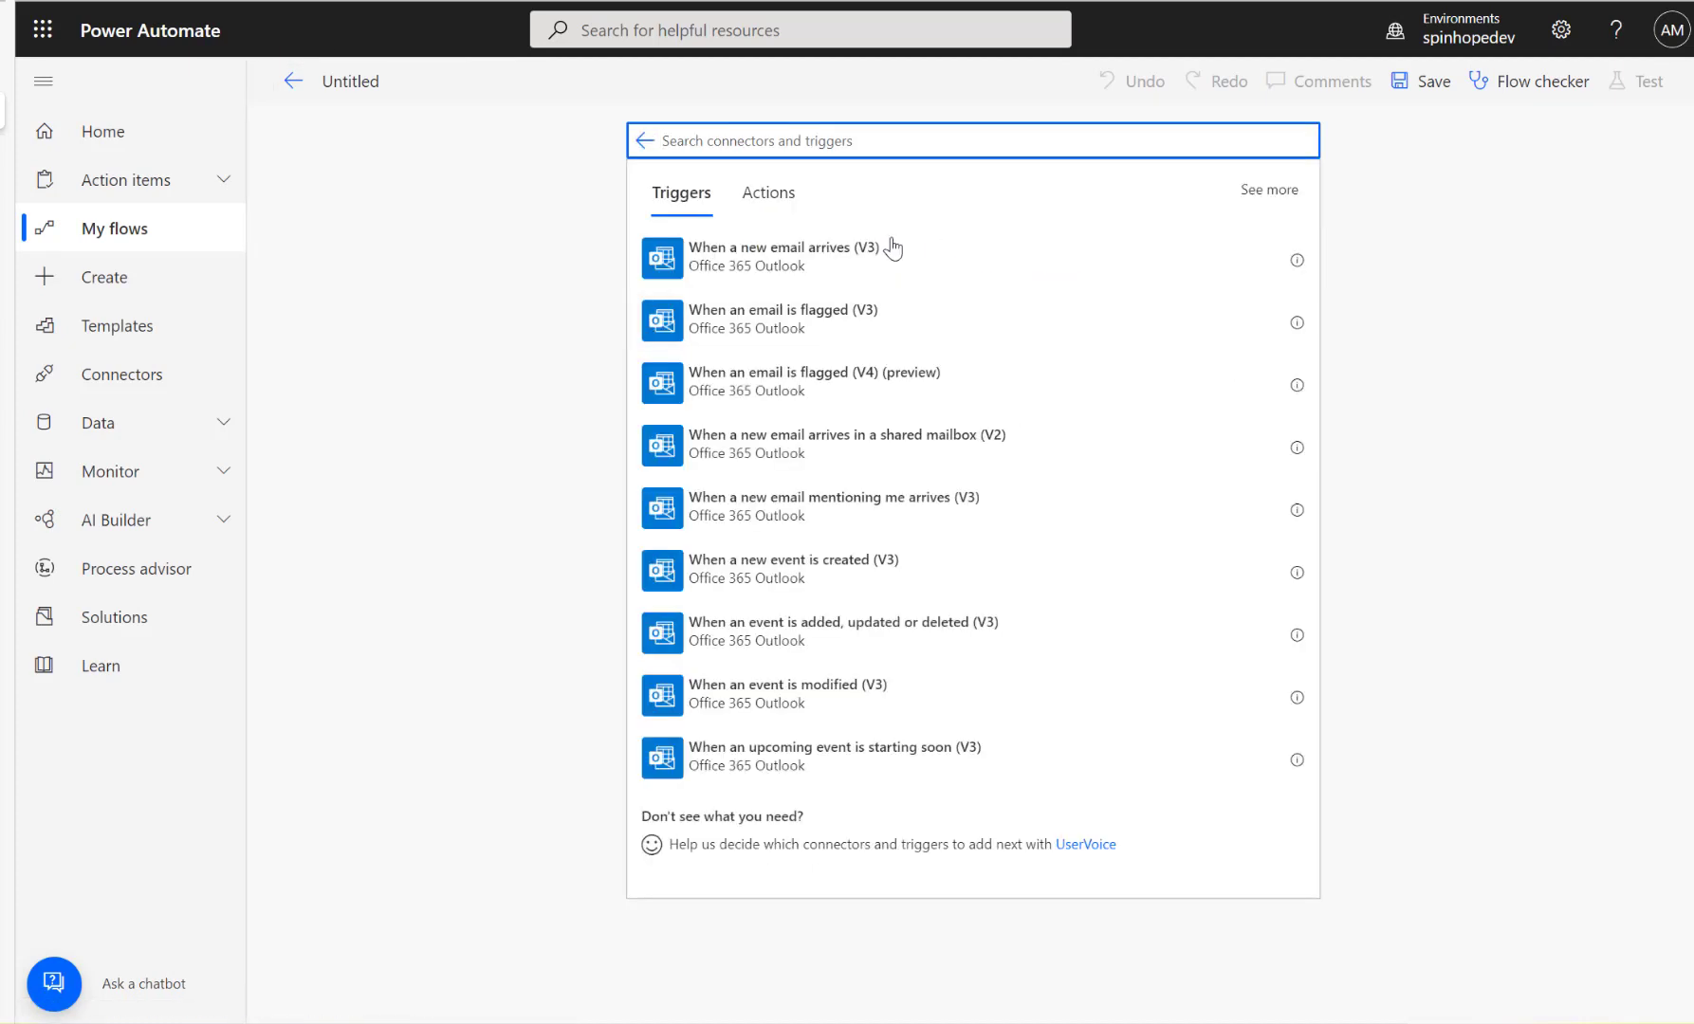
pyautogui.click(810, 268)
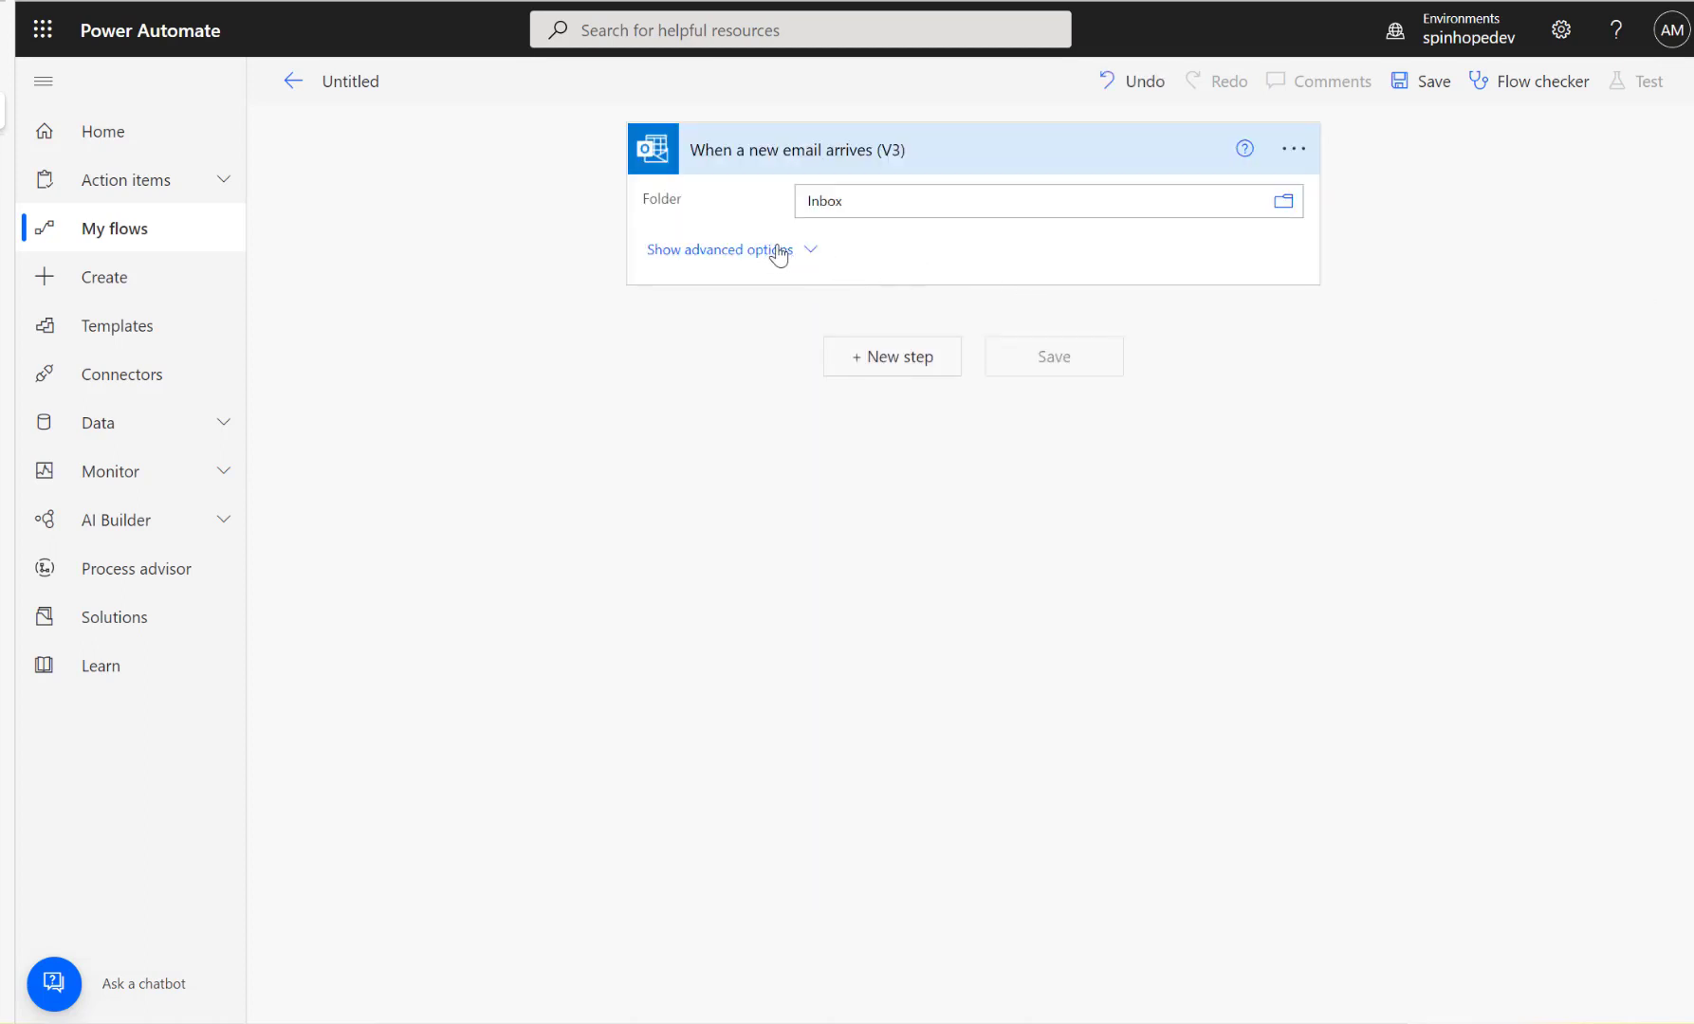
# Set the trigger's Subject Filter to 'Test Demo' and add a new step below it.
pyautogui.click(778, 252)
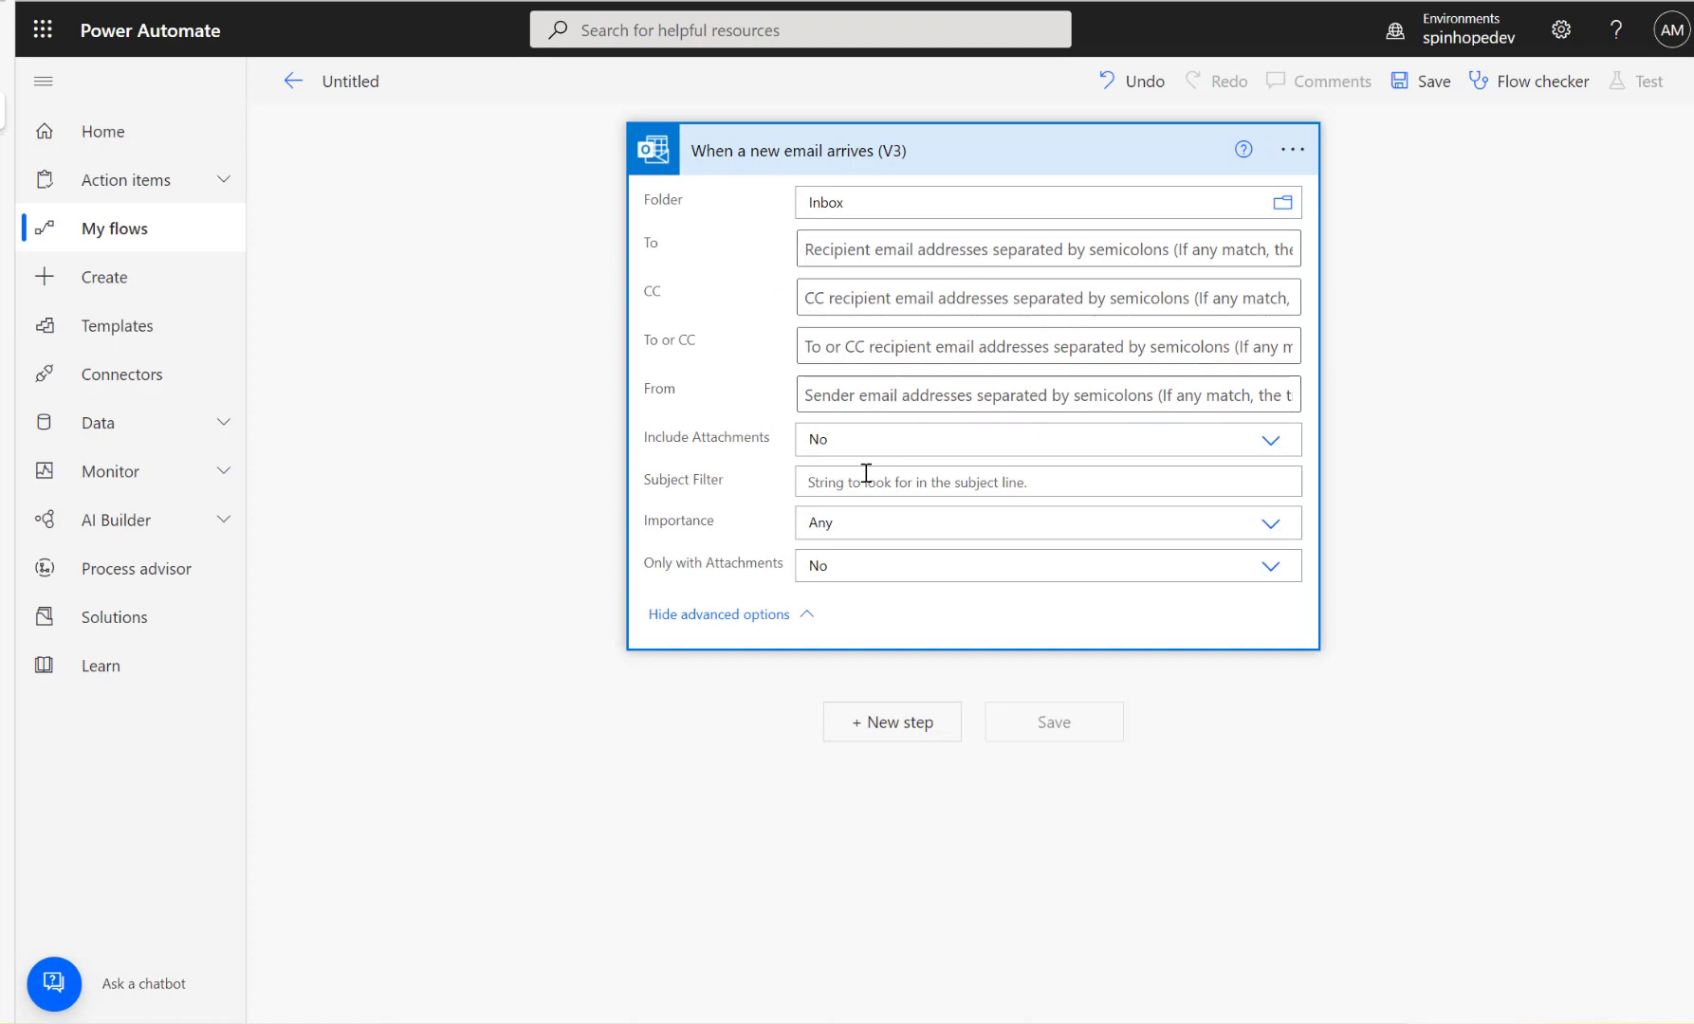
pyautogui.click(859, 483)
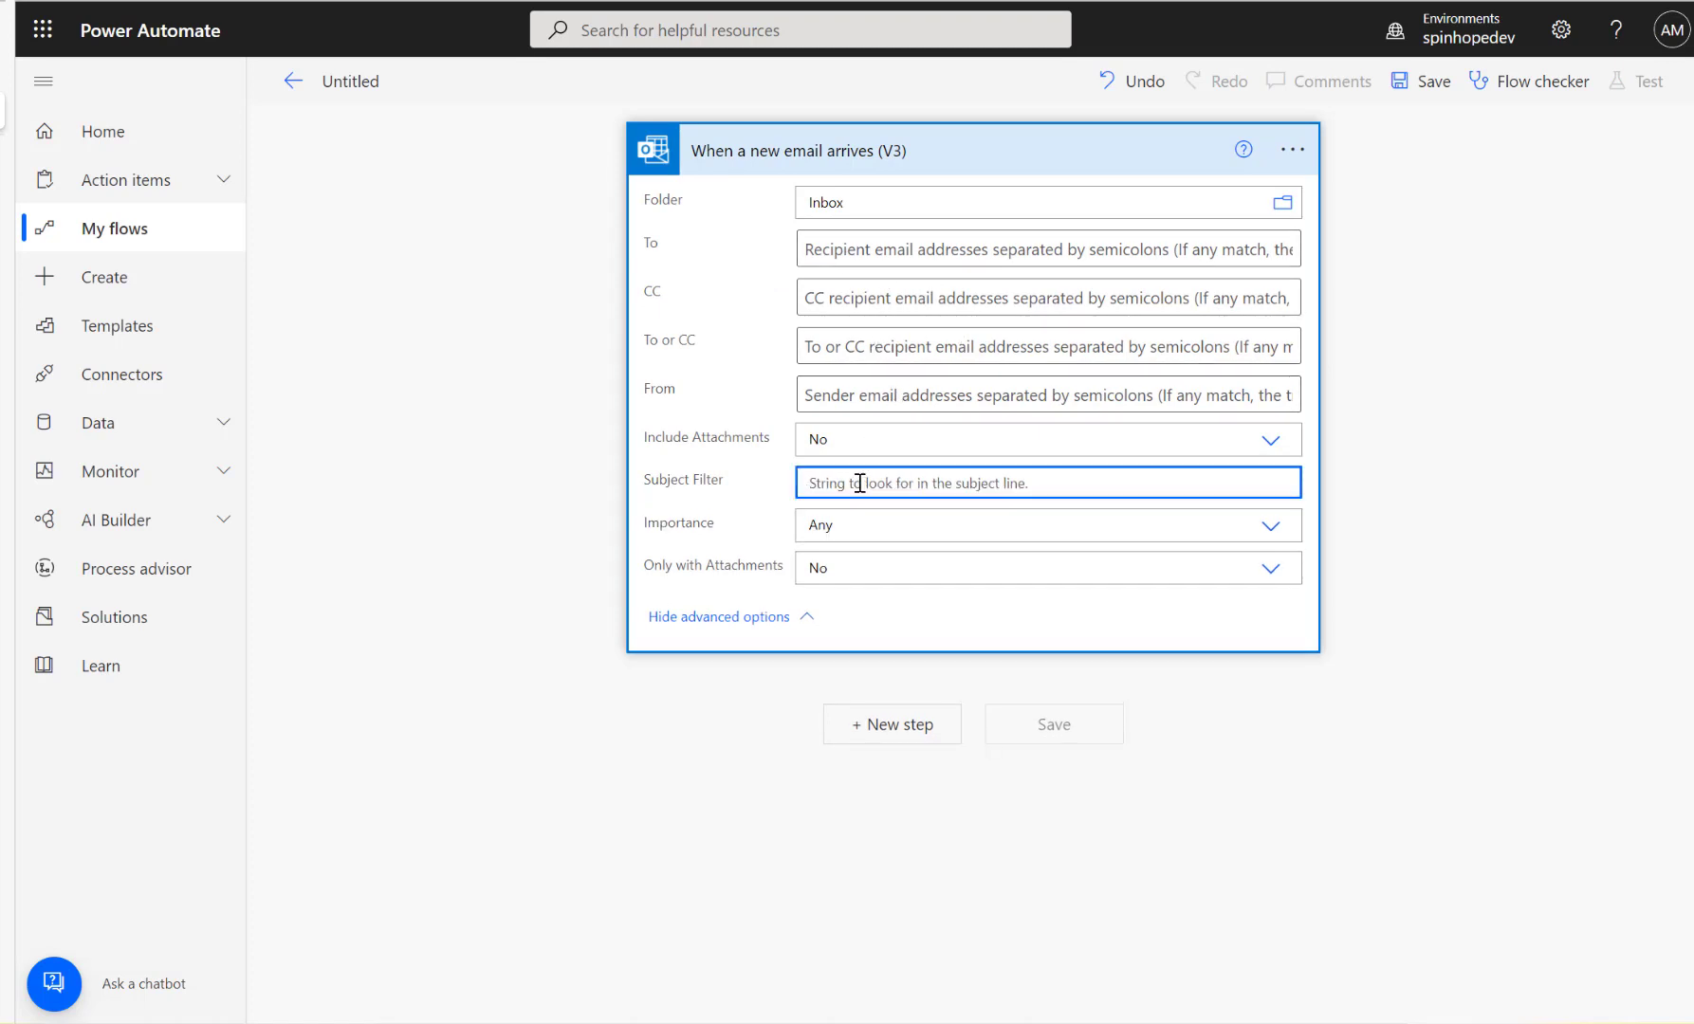
pyautogui.write('Test Demo')
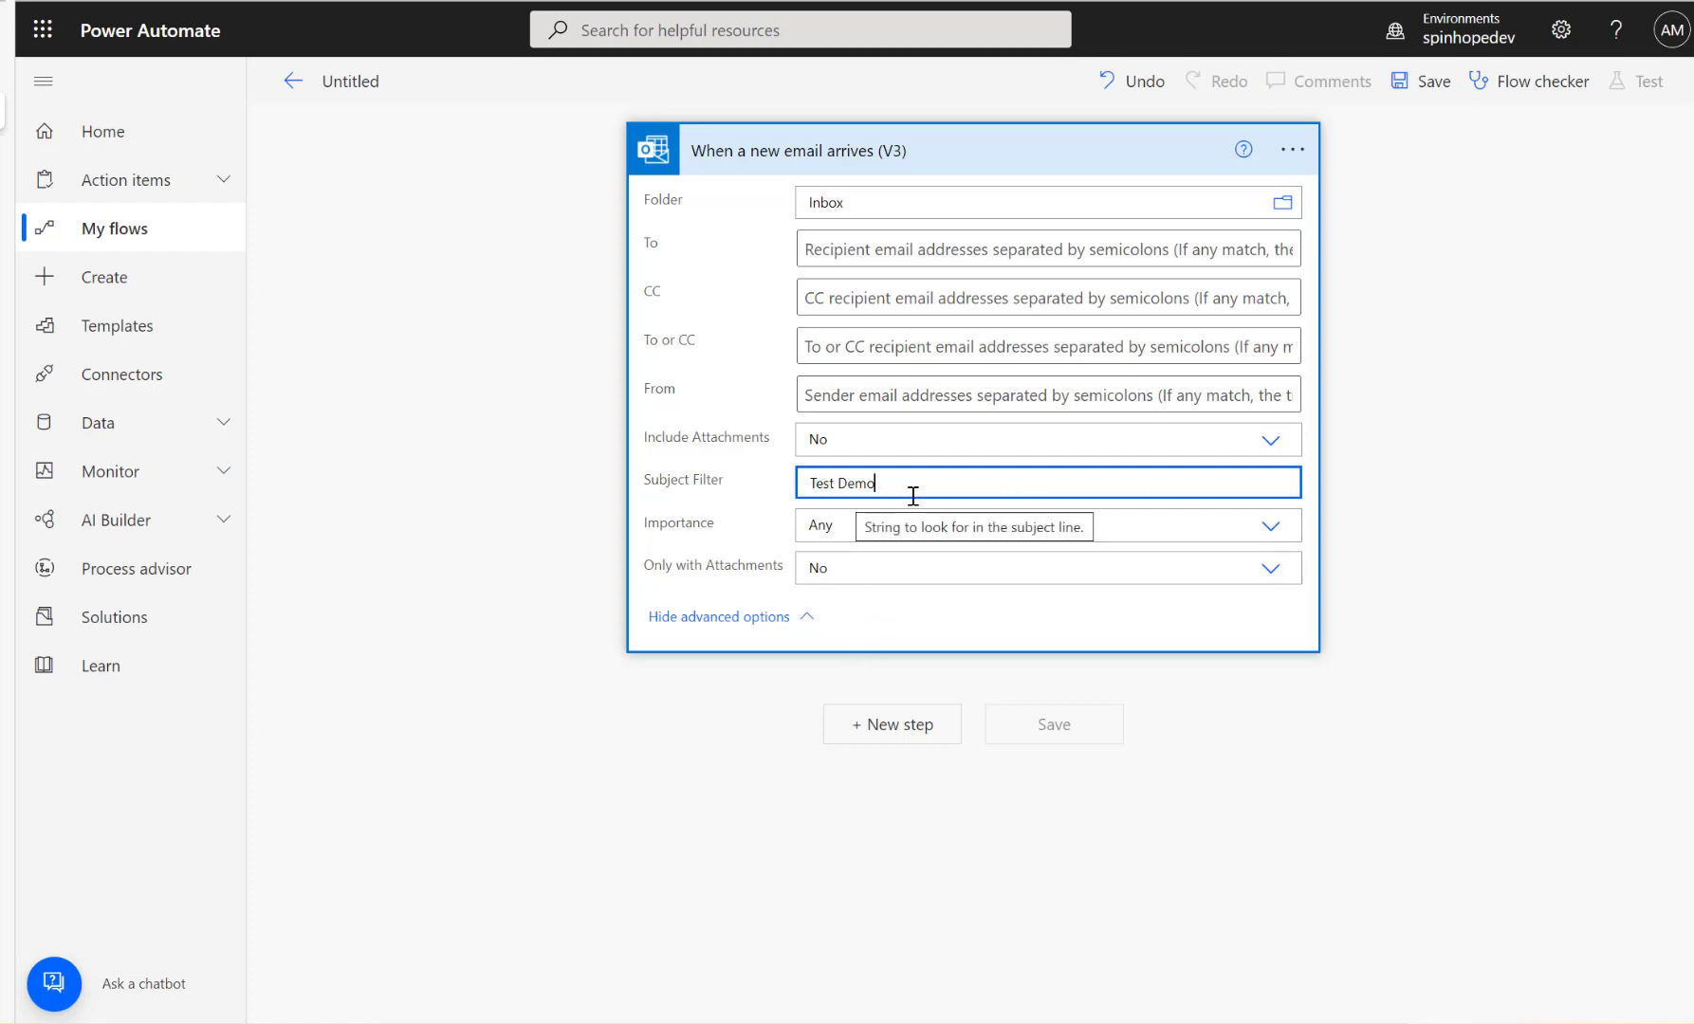
pyautogui.click(887, 738)
# Add a Compose action whose Inputs hold the email's Received Time.
pyautogui.write('compose')
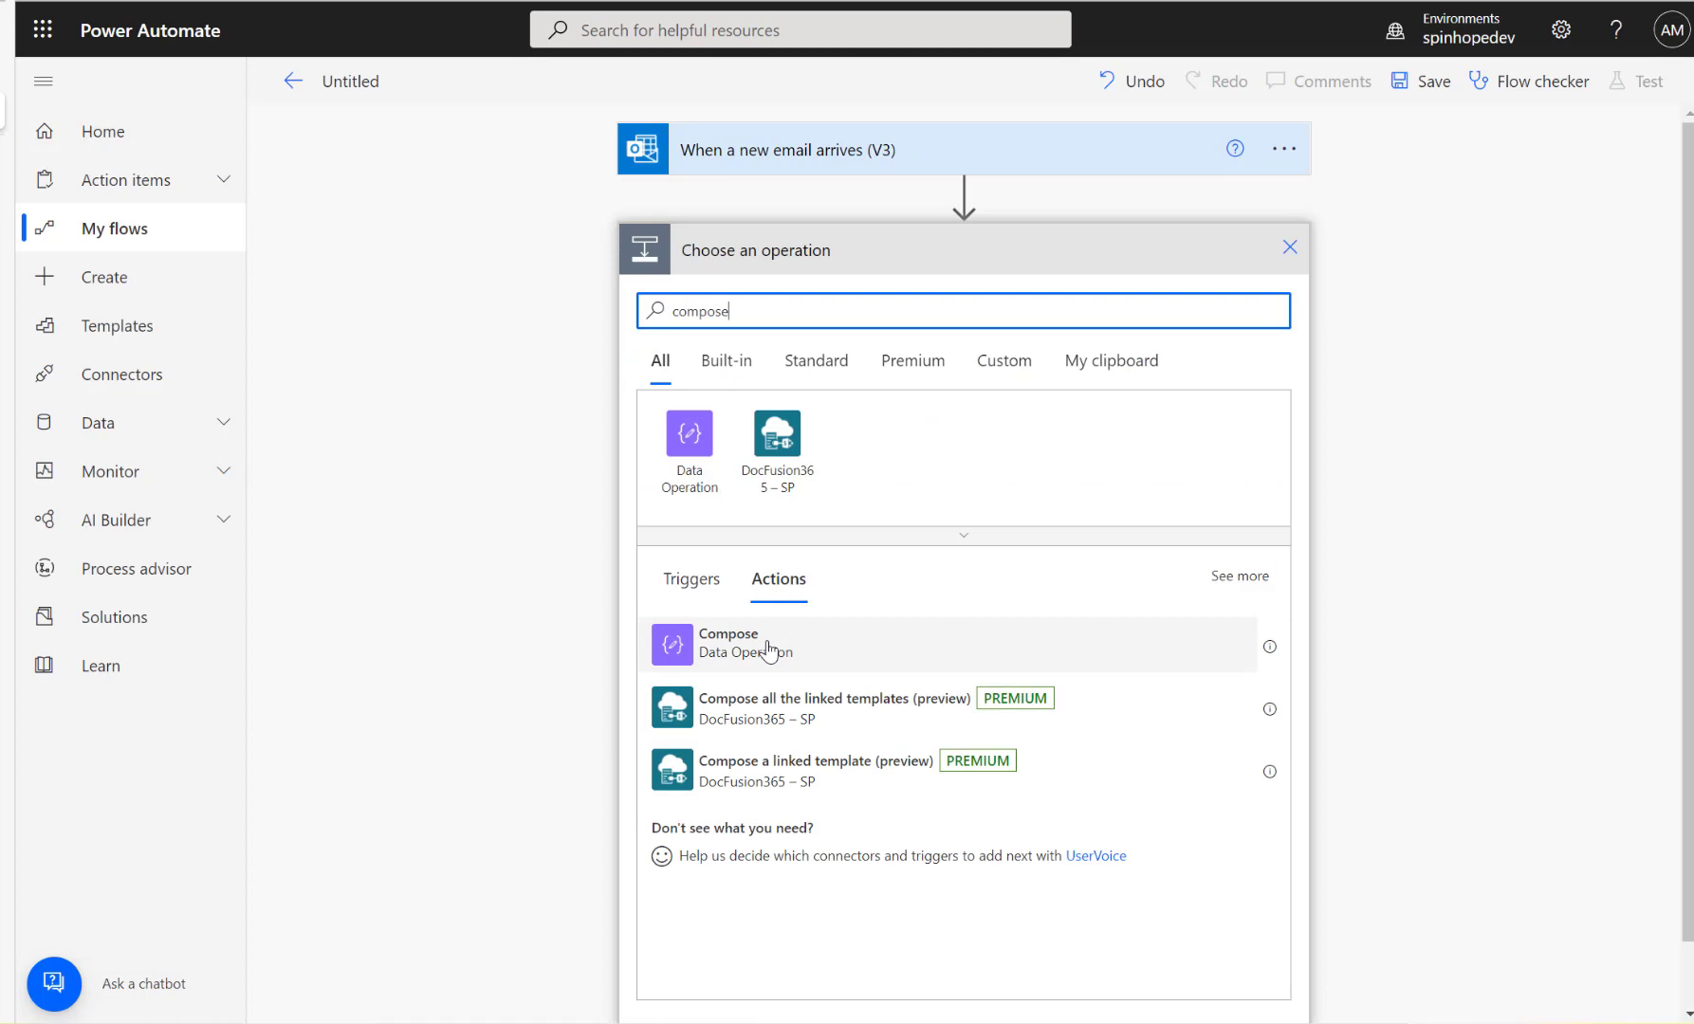
pyautogui.click(773, 633)
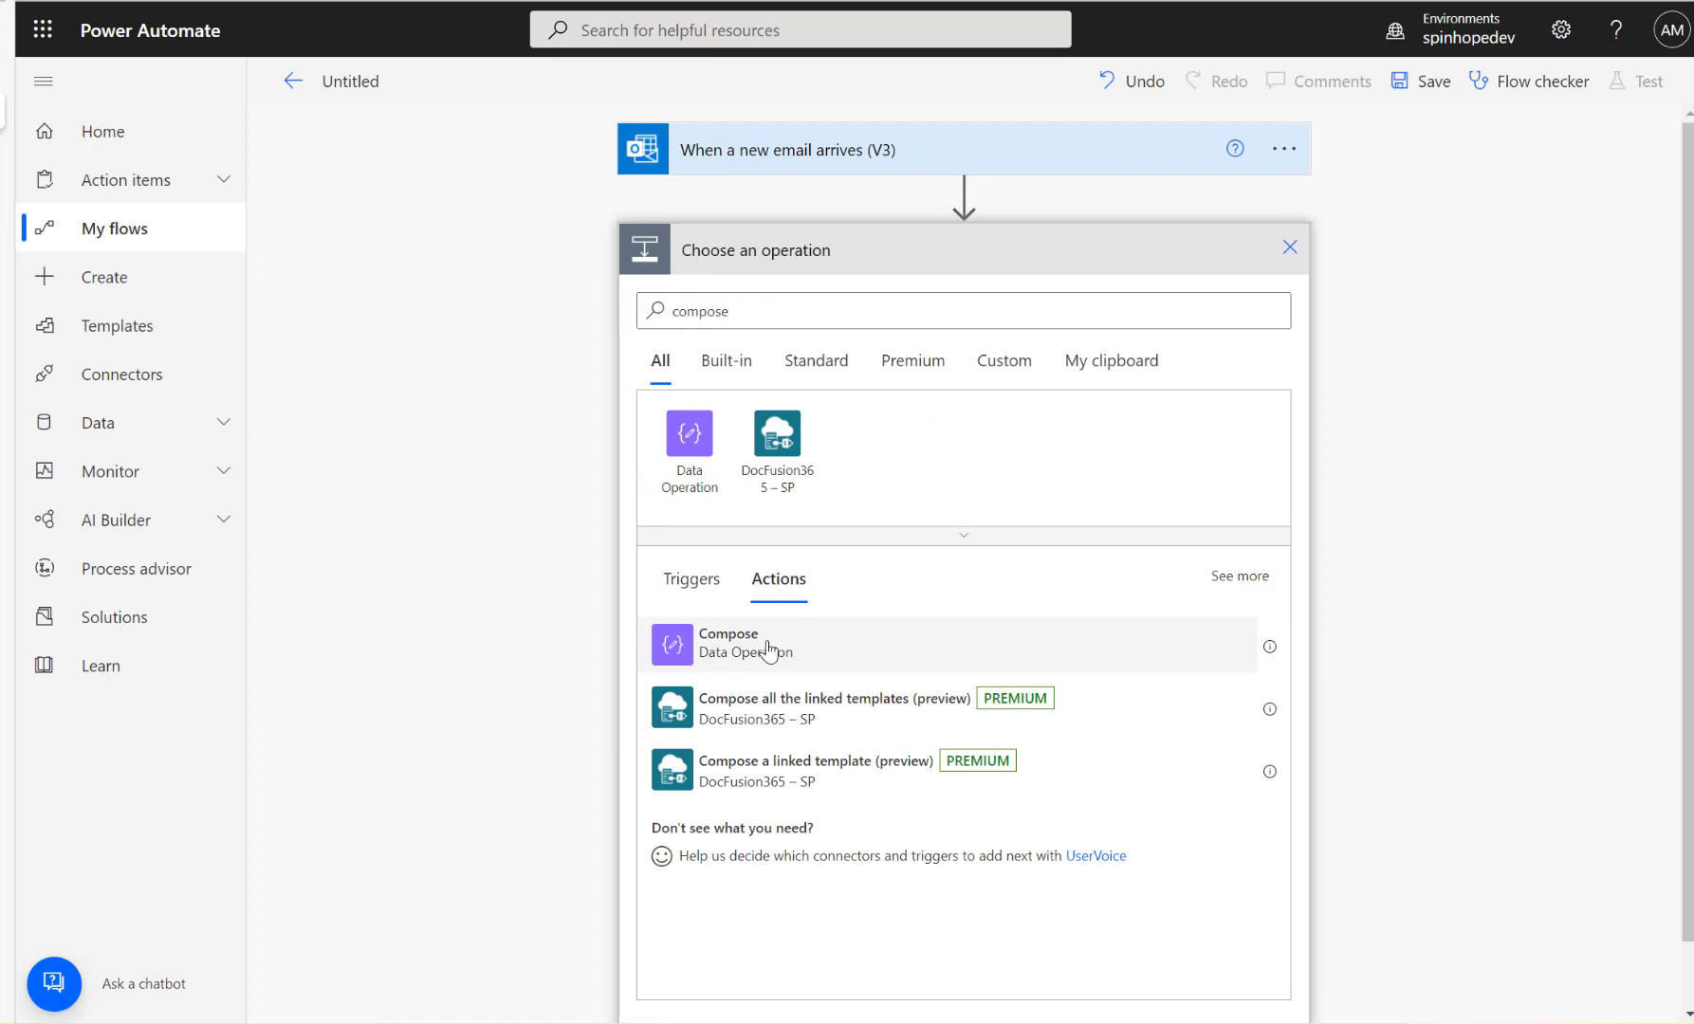
pyautogui.click(857, 296)
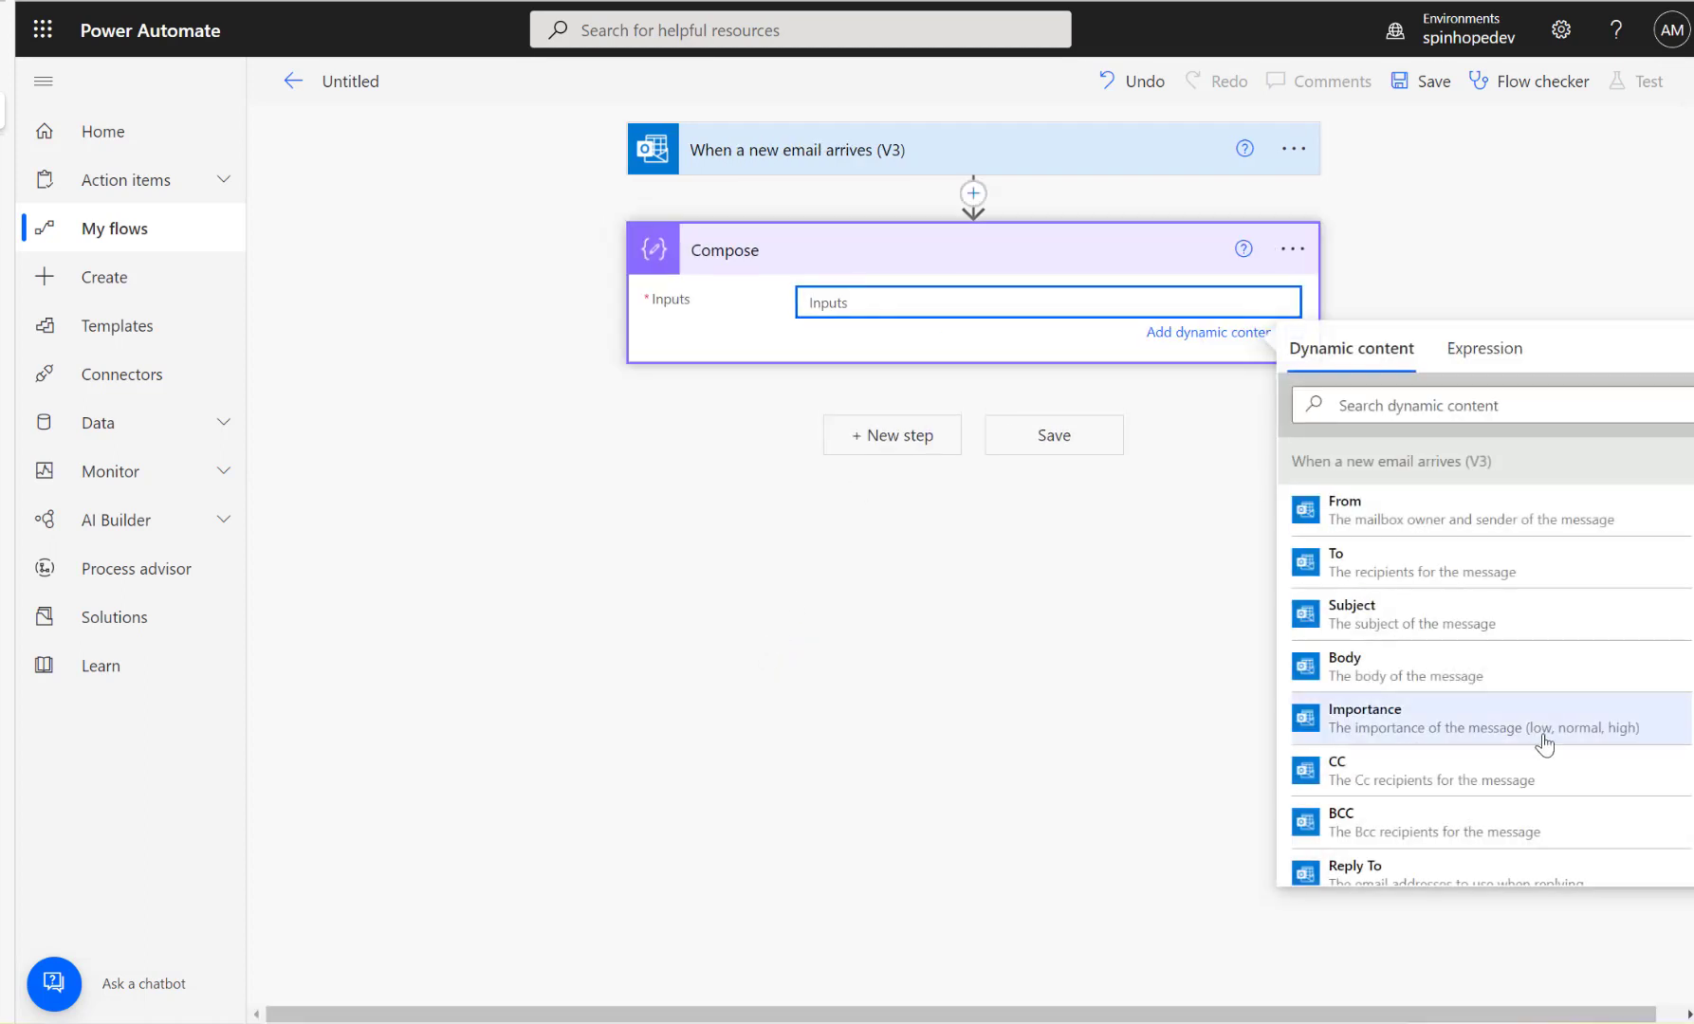
pyautogui.scroll(-1, 1482, 738)
pyautogui.scroll(-1, 1483, 738)
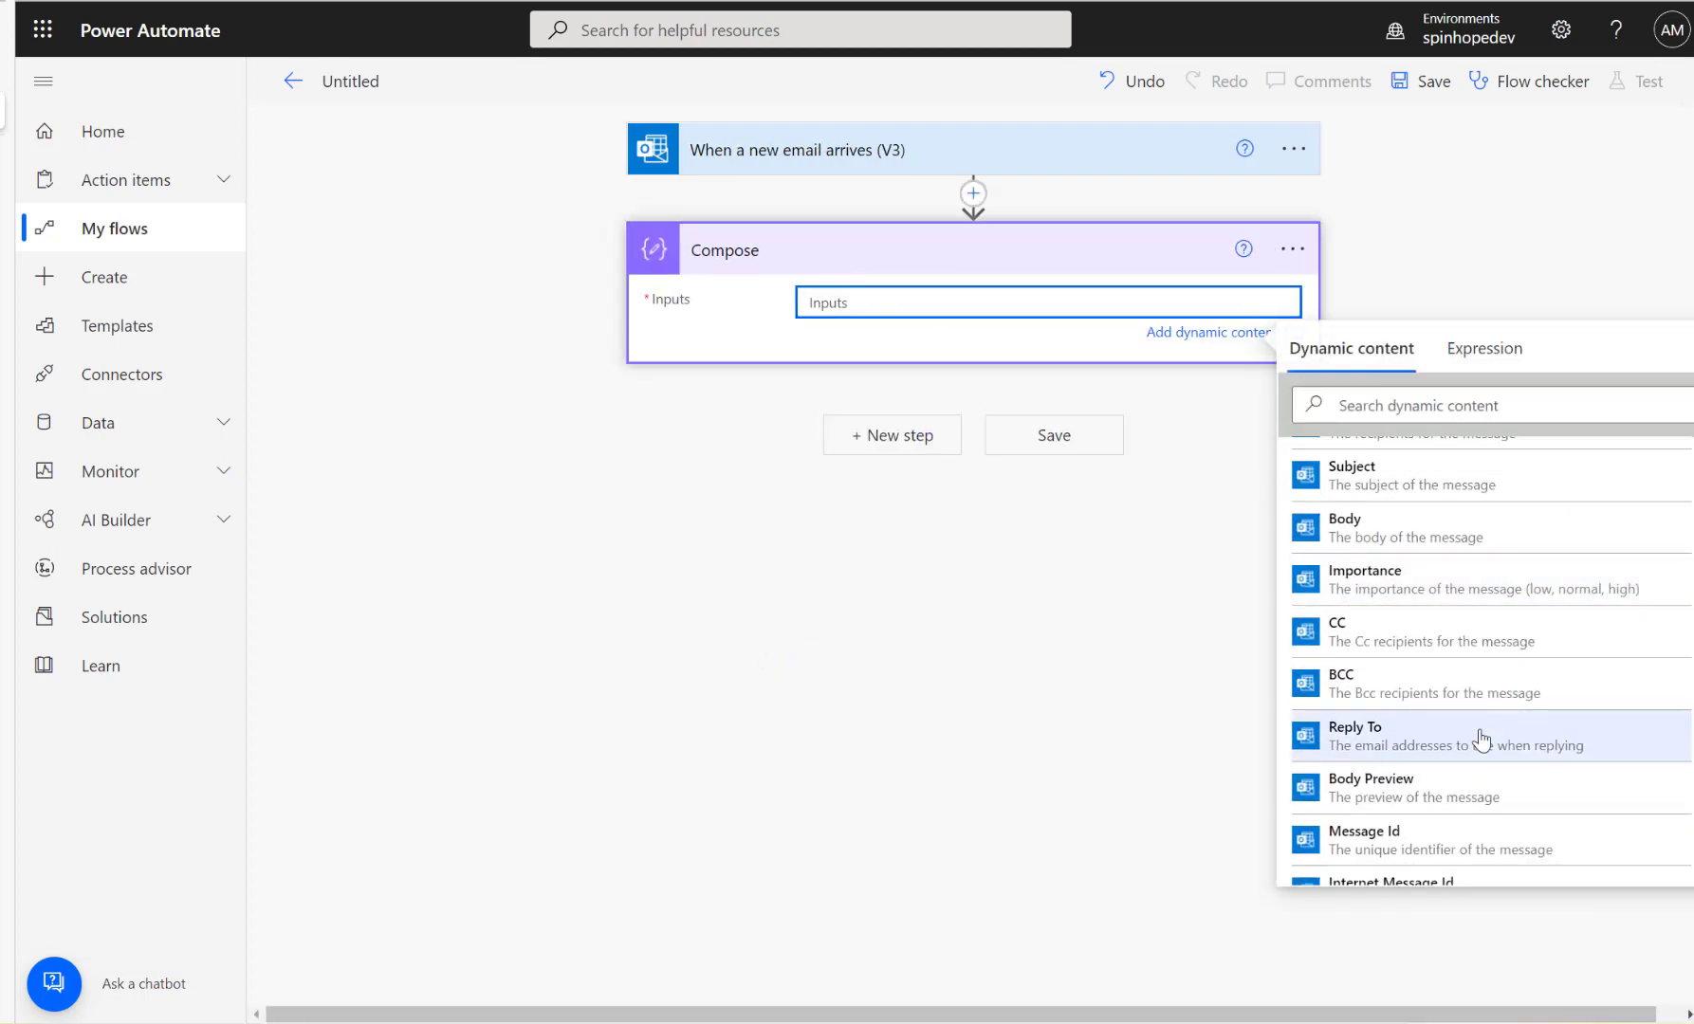
pyautogui.scroll(-2, 1480, 739)
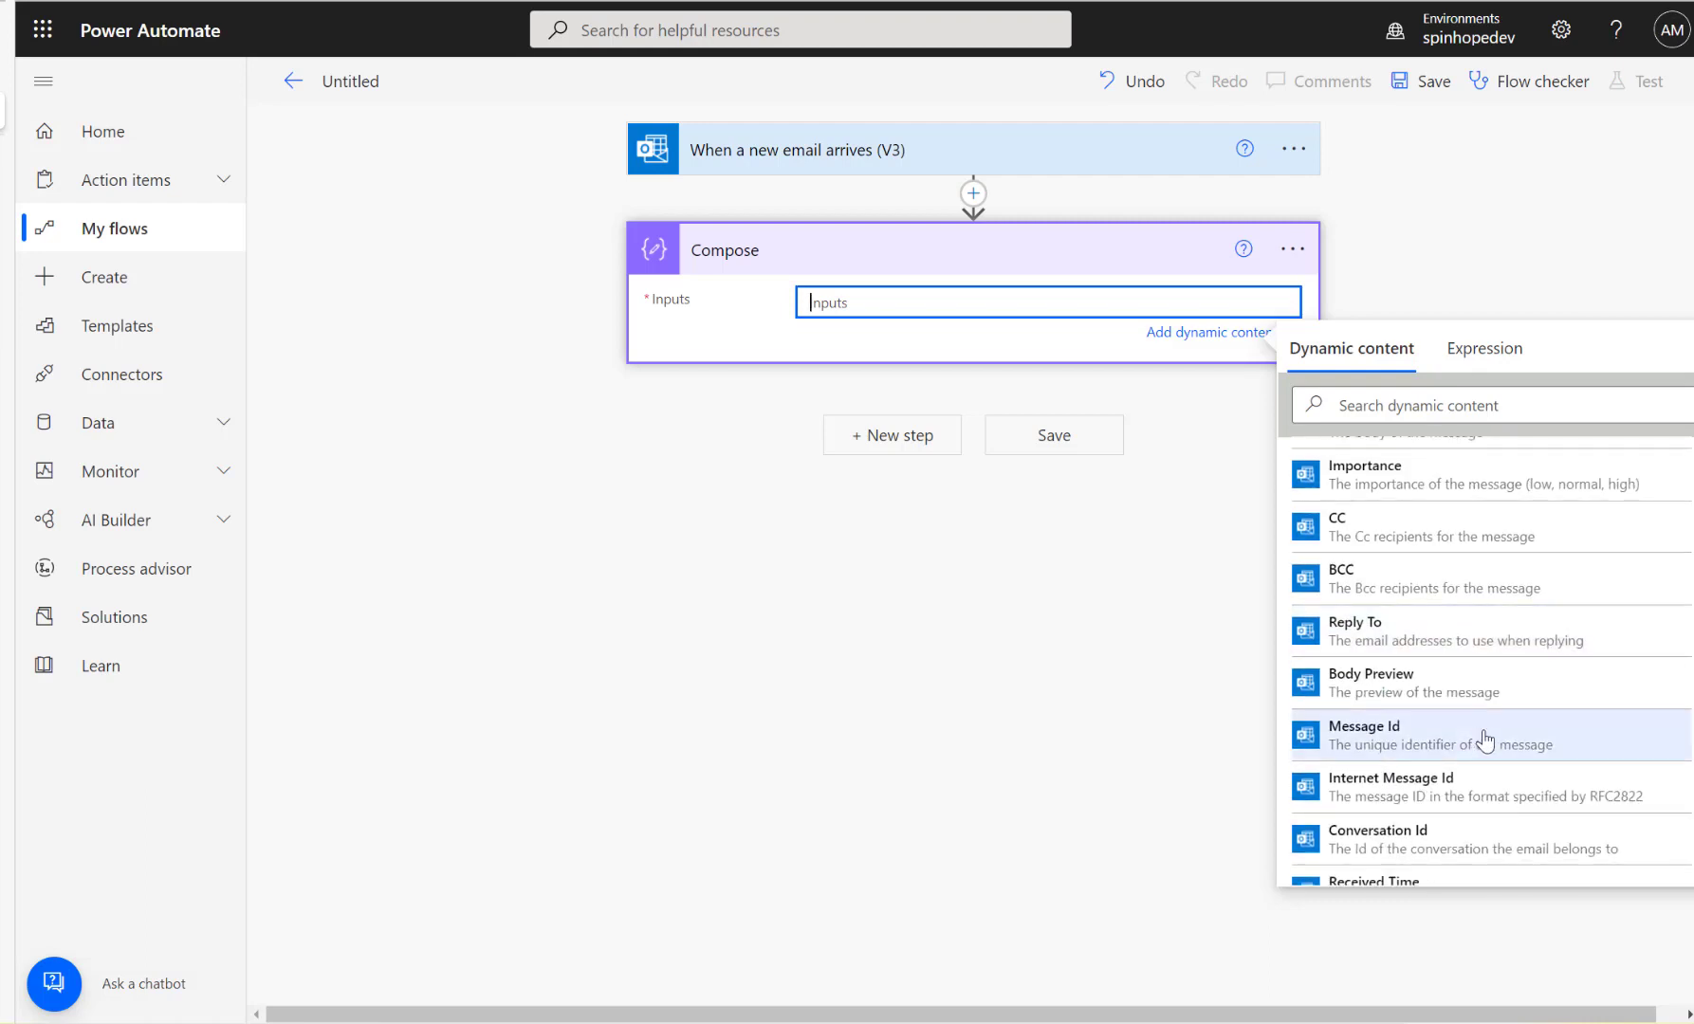
pyautogui.click(1351, 408)
pyautogui.write('rec')
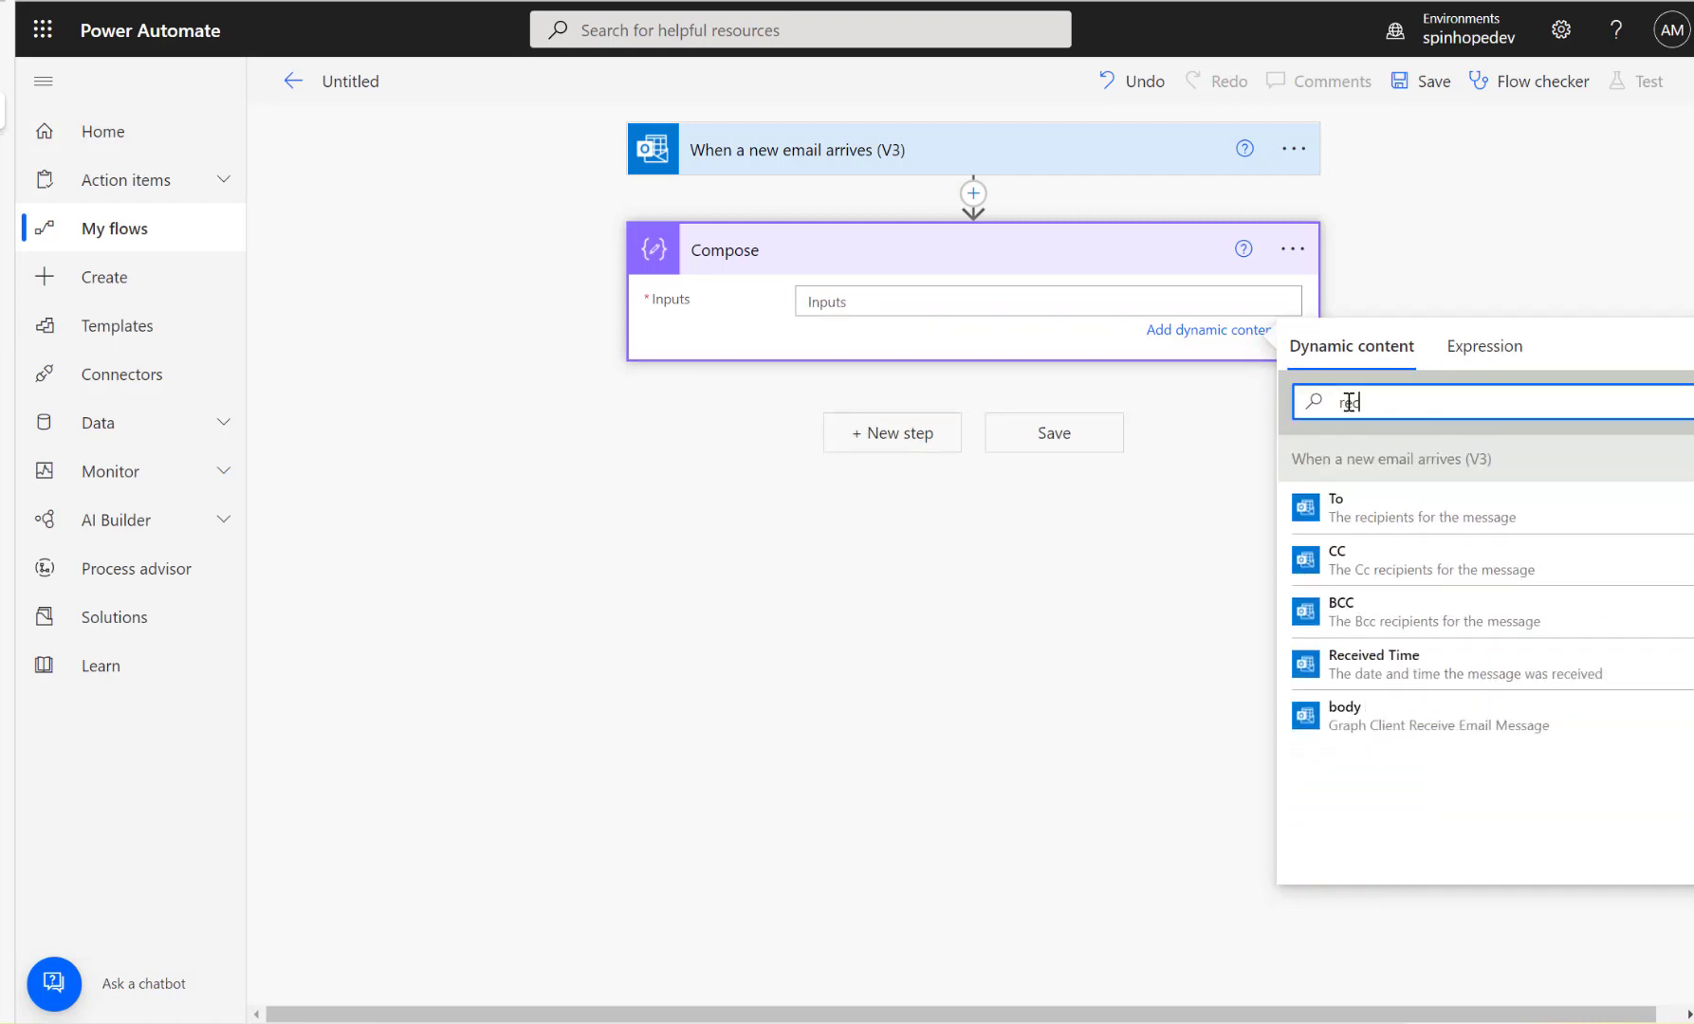
pyautogui.click(1404, 670)
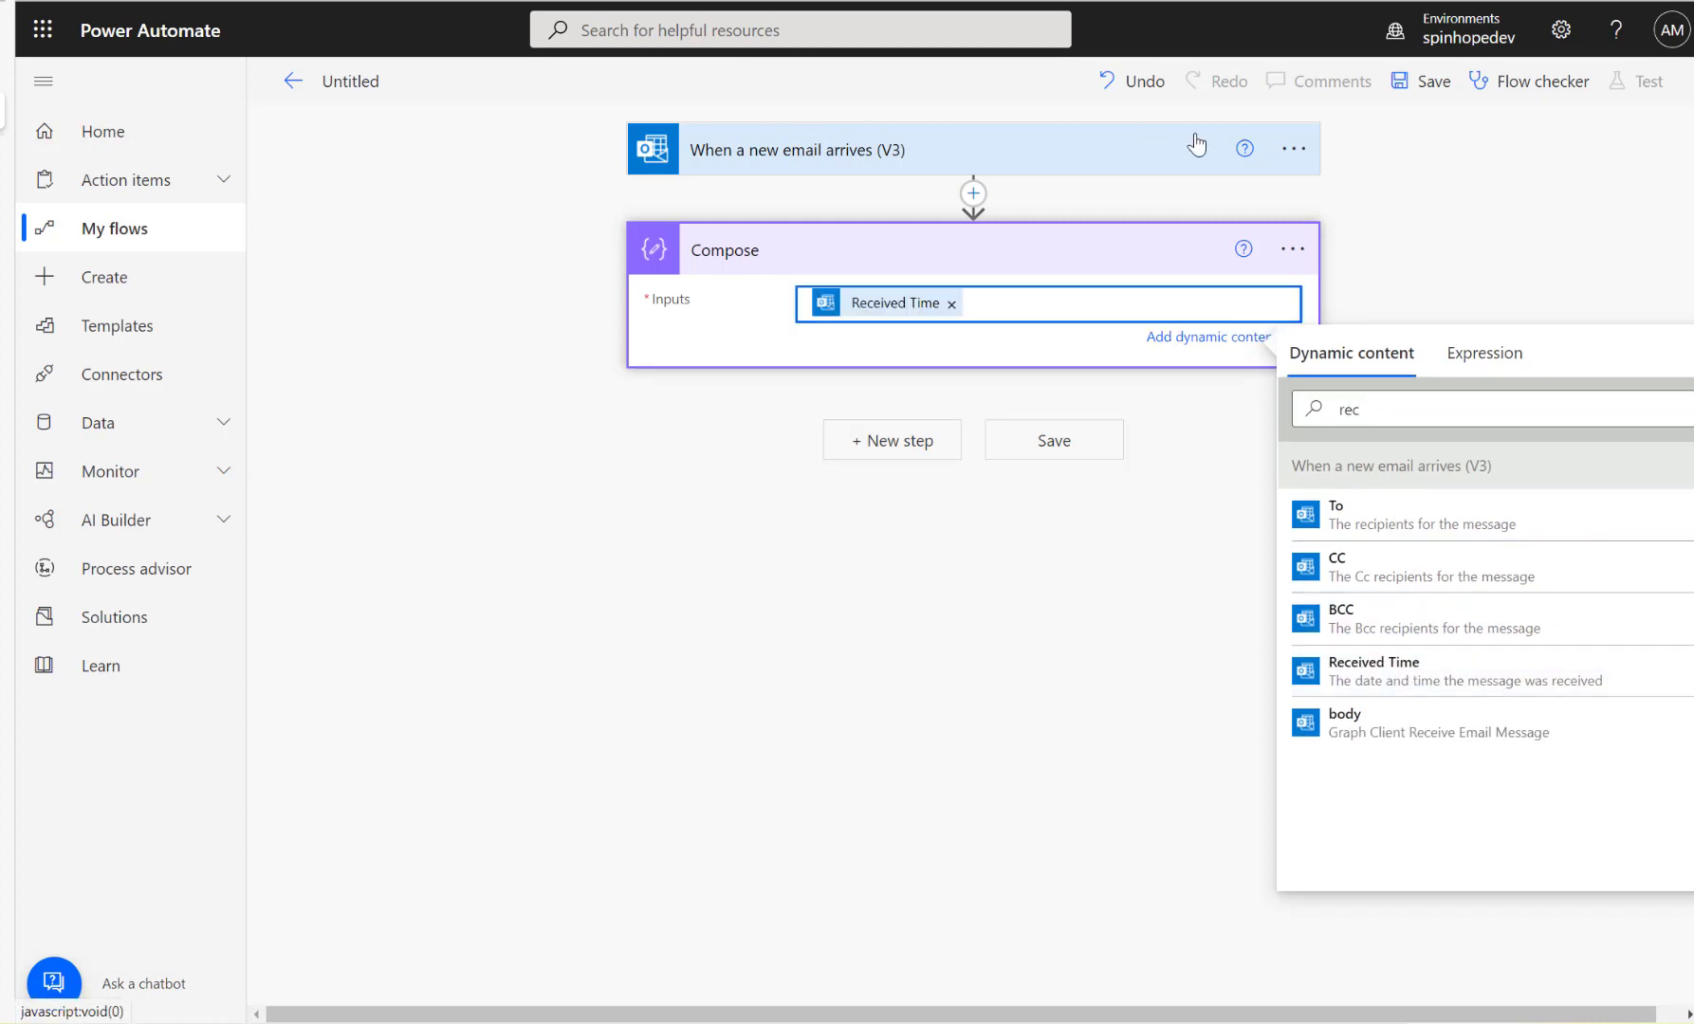
# Rename the untitled flow to 'Demo Auto Reply Email'.
pyautogui.click(333, 85)
pyautogui.hotkey('ctrl', 'a')
pyautogui.press('BackSpace')
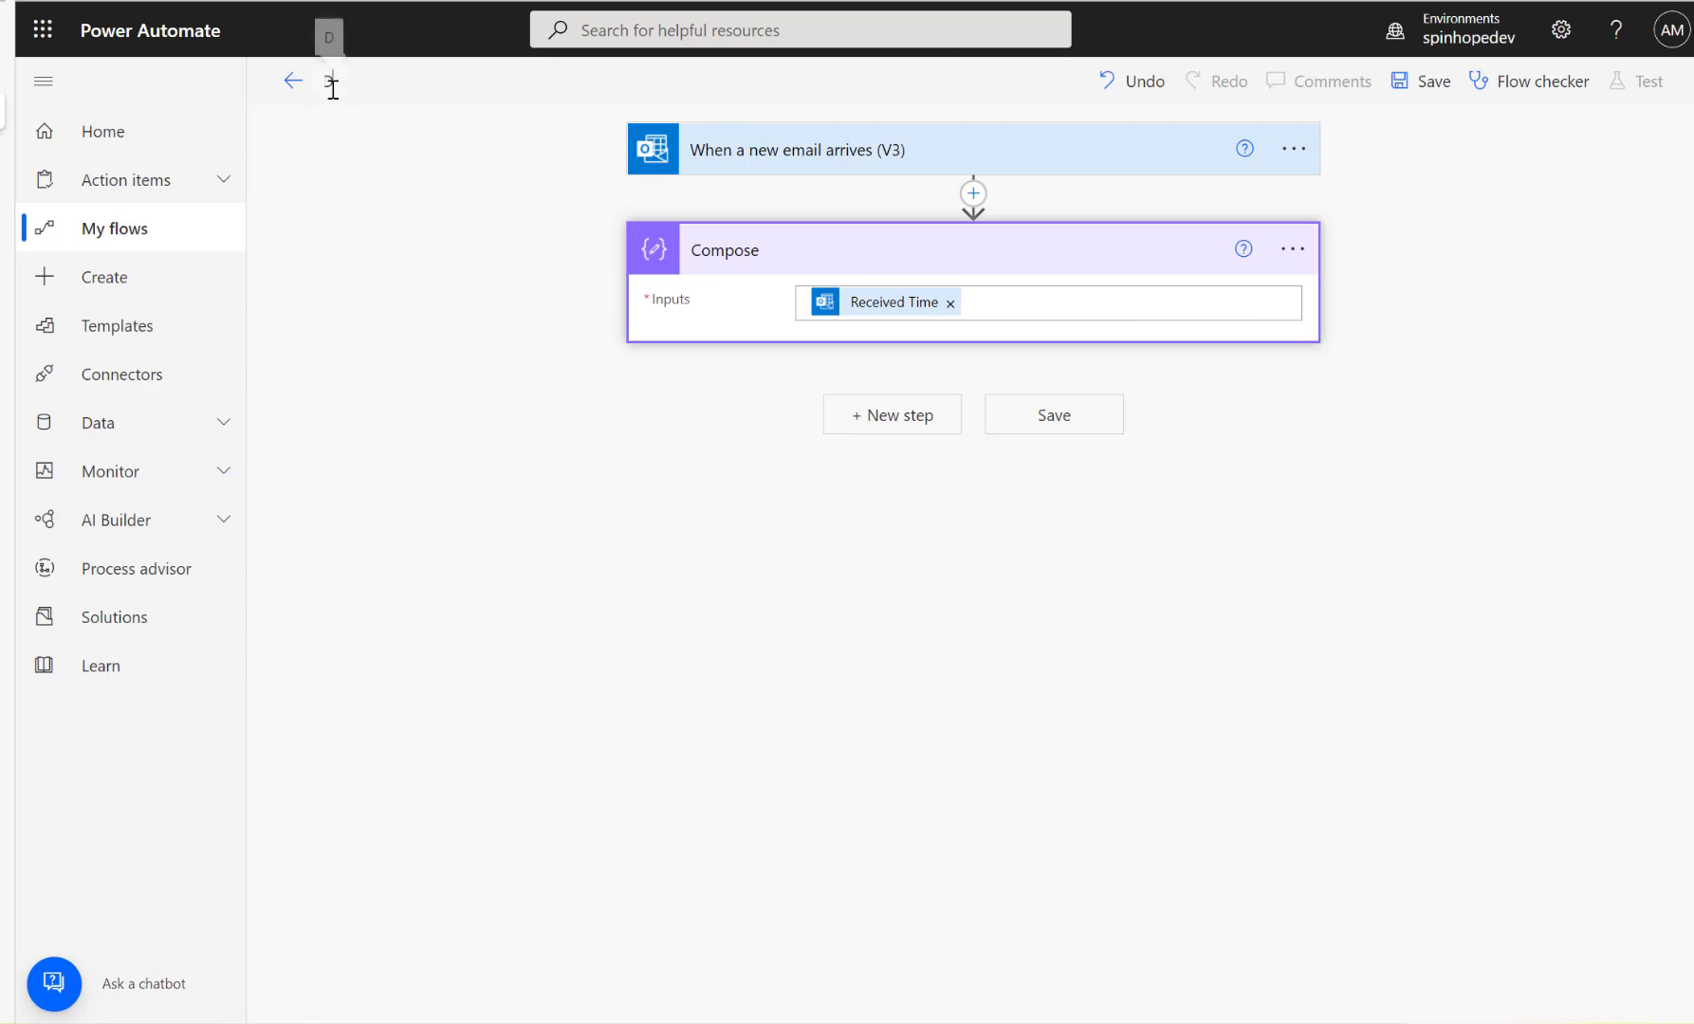
pyautogui.write('Demo')
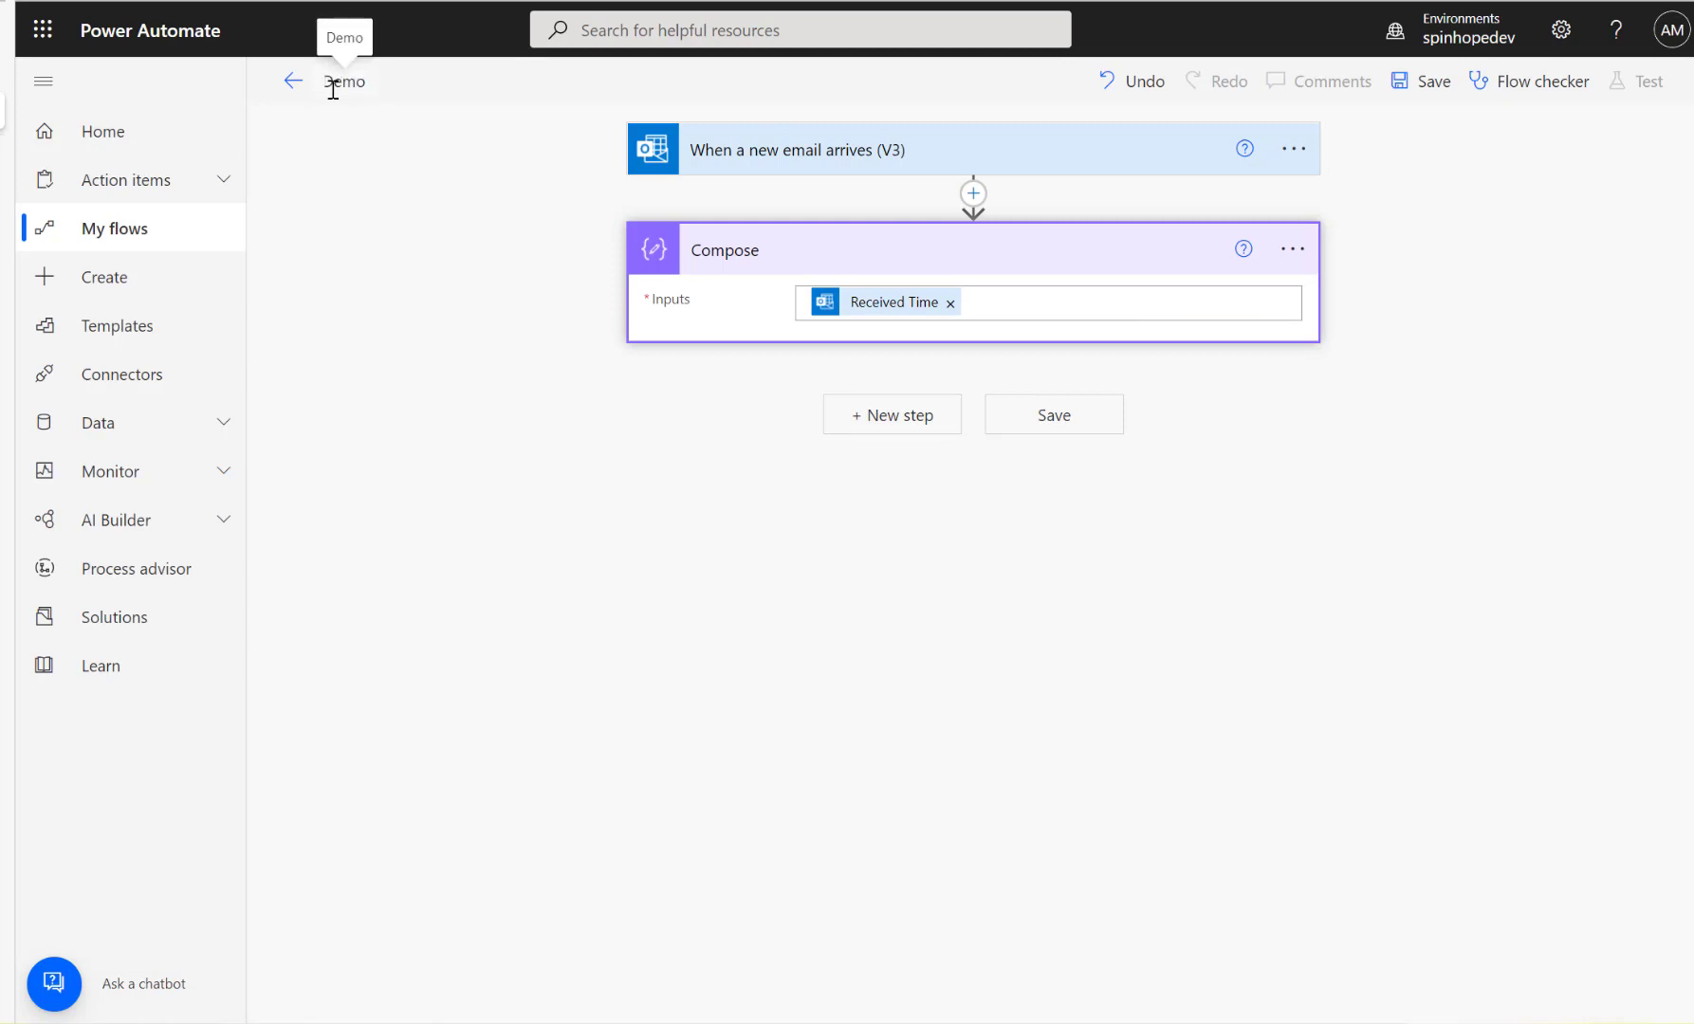
pyautogui.write(' Au')
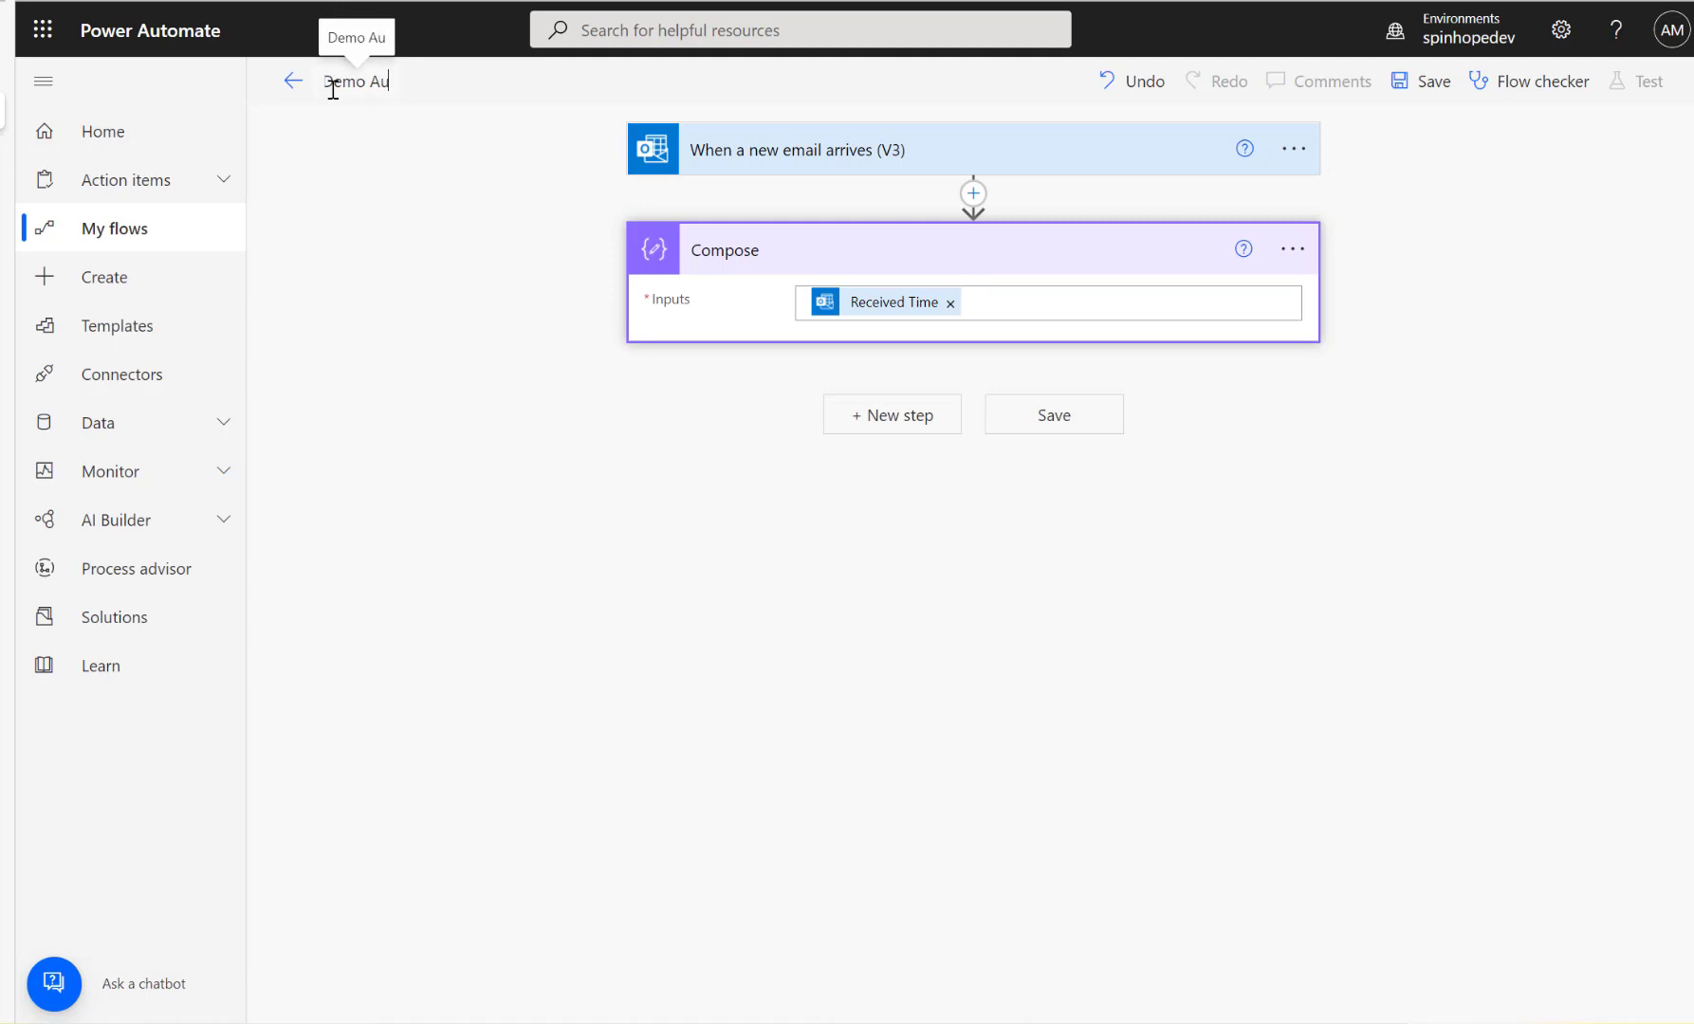
pyautogui.write('to Repl')
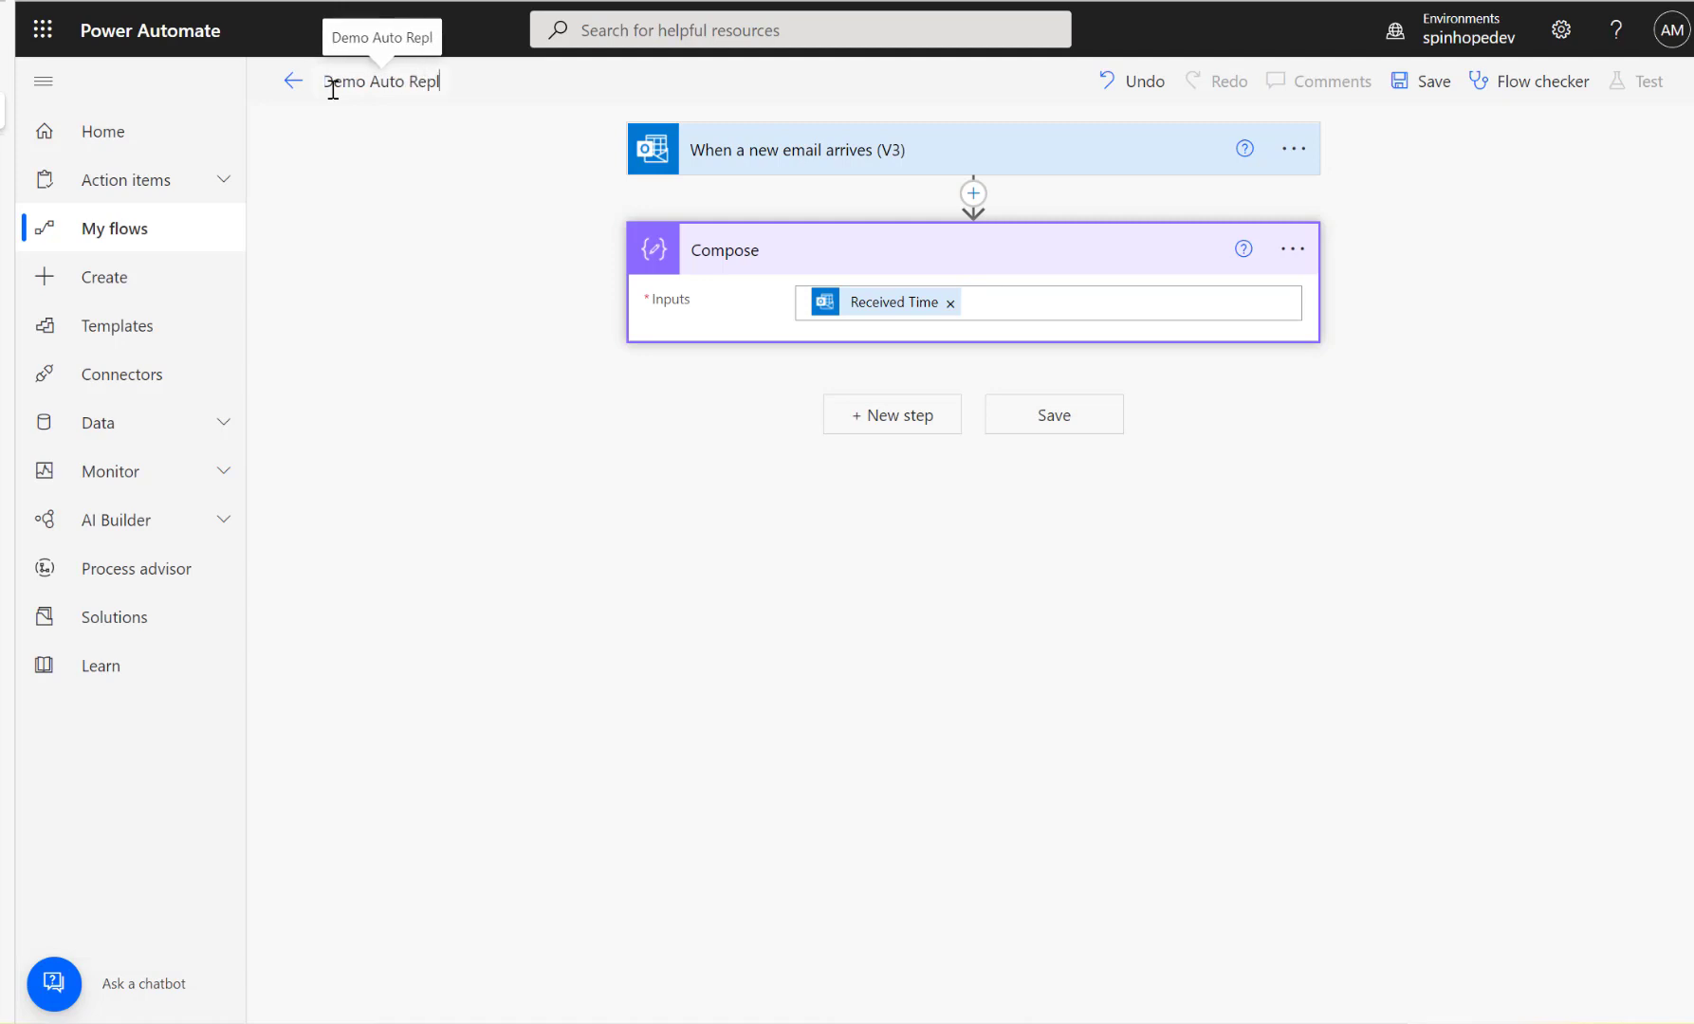
pyautogui.write('y Email')
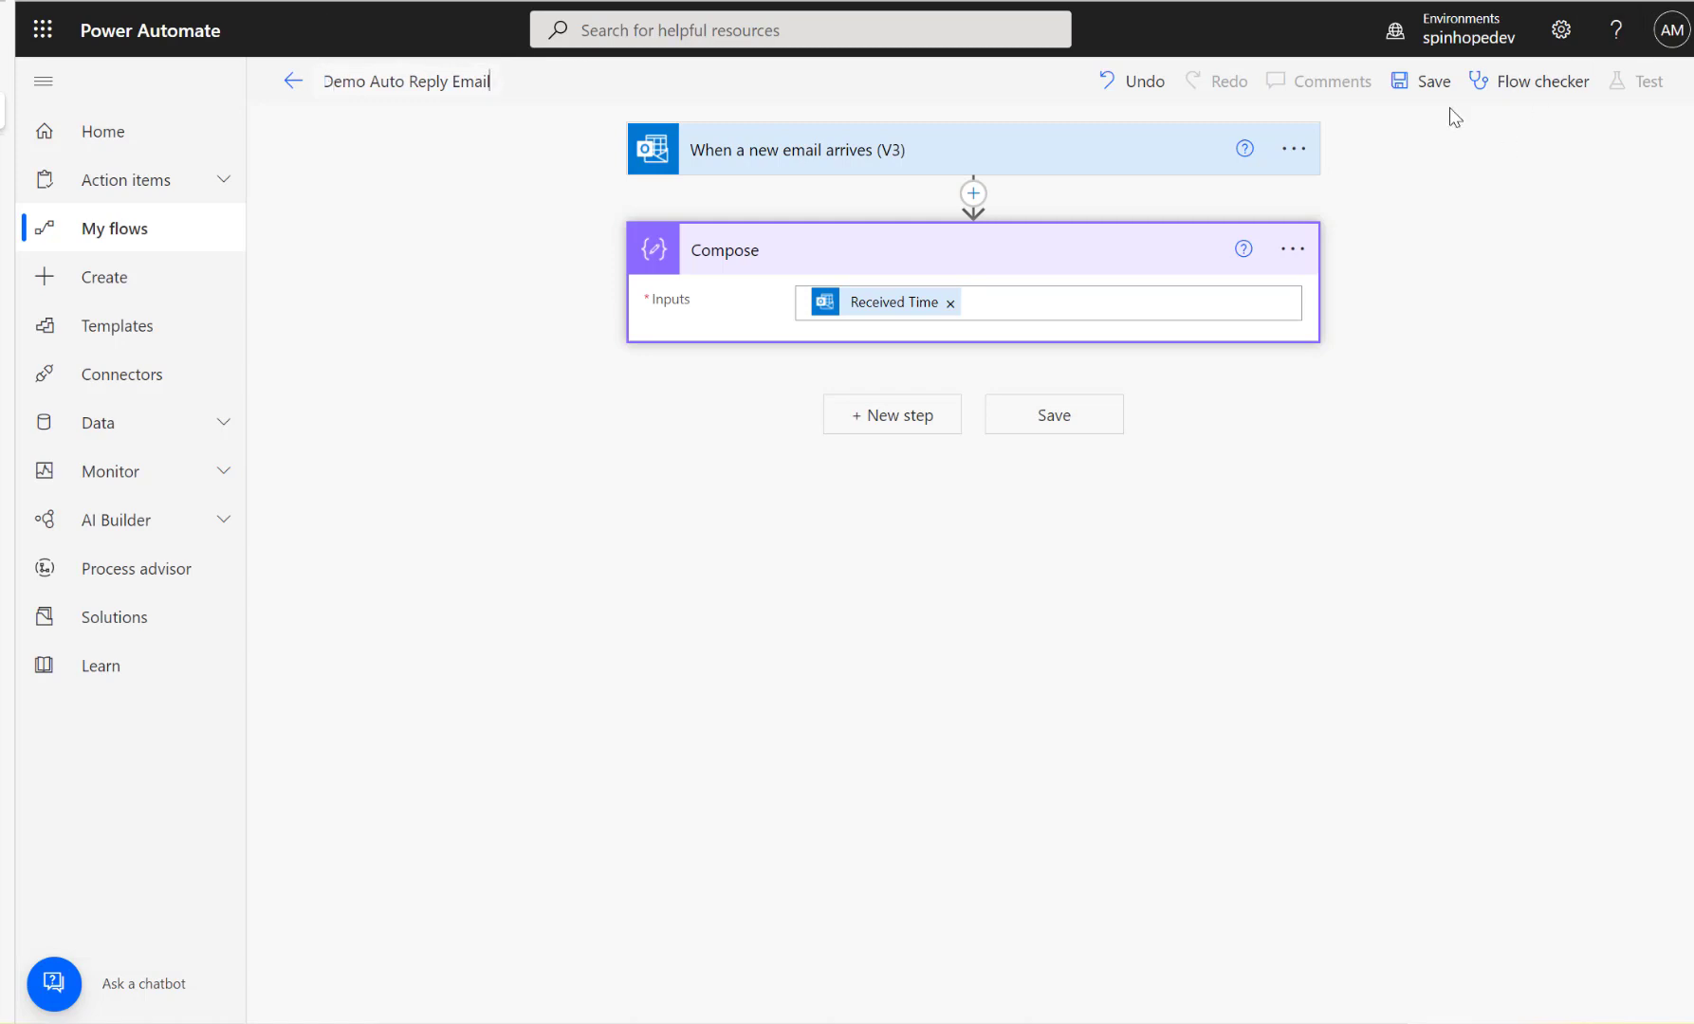
# Save the flow and return to its details page.
pyautogui.click(1407, 86)
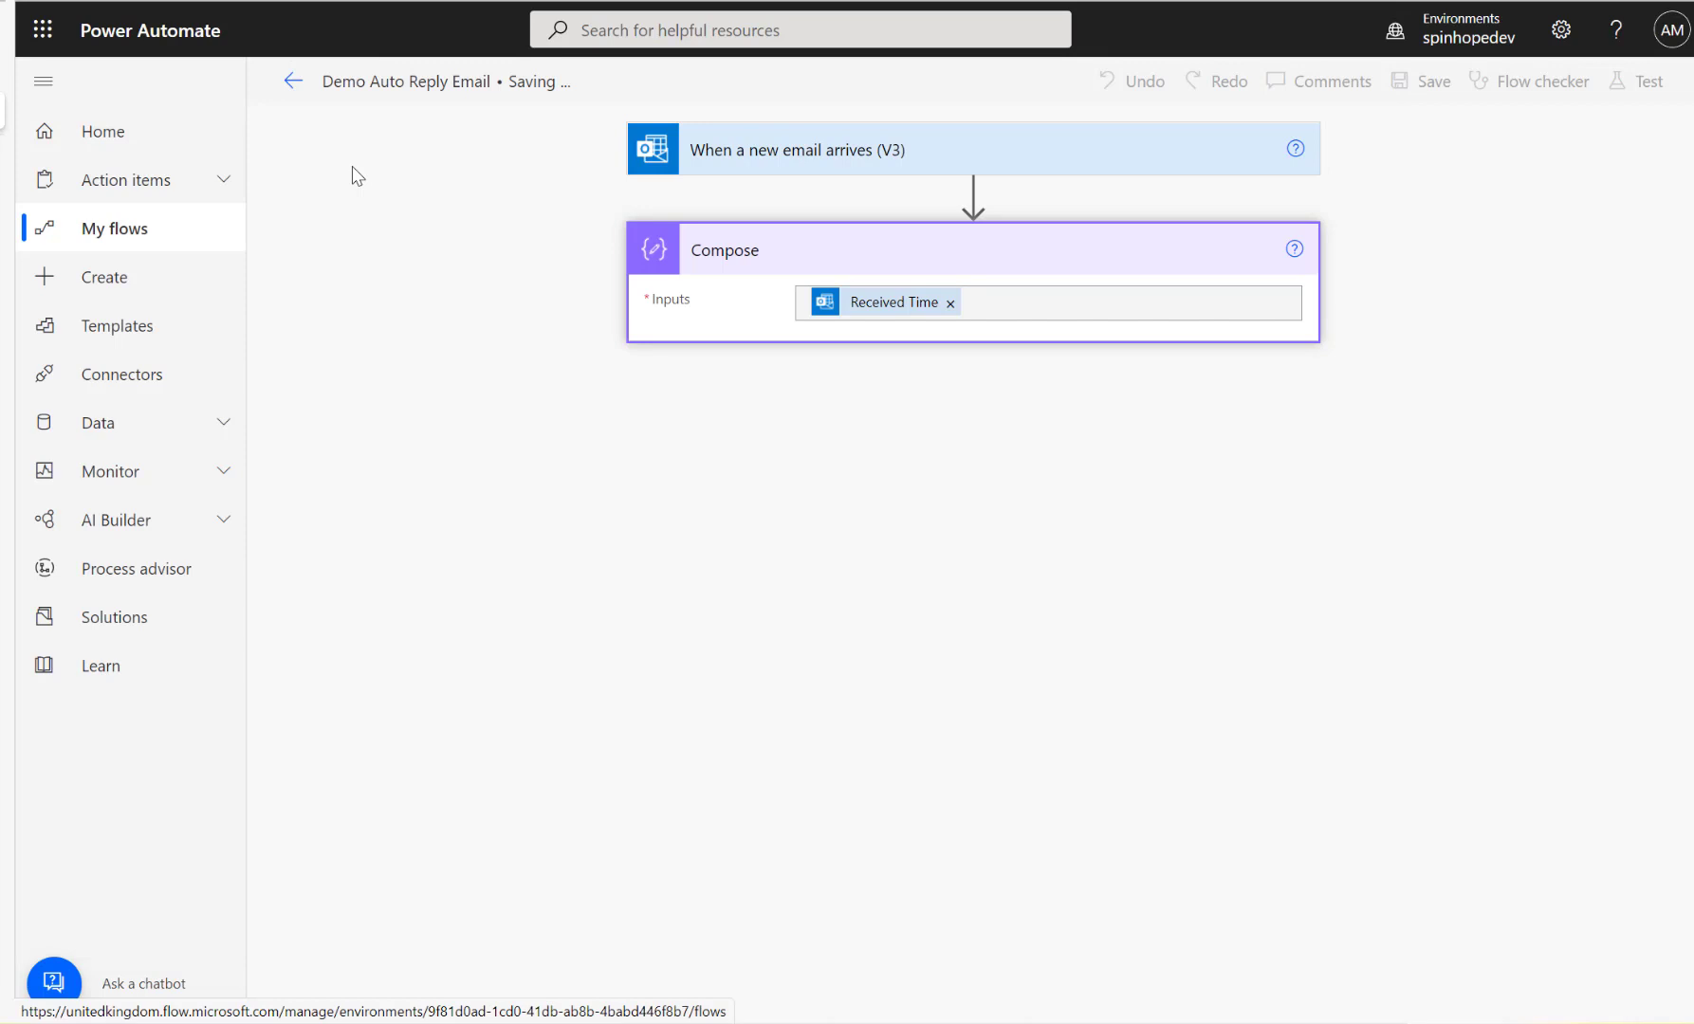
pyautogui.click(758, 201)
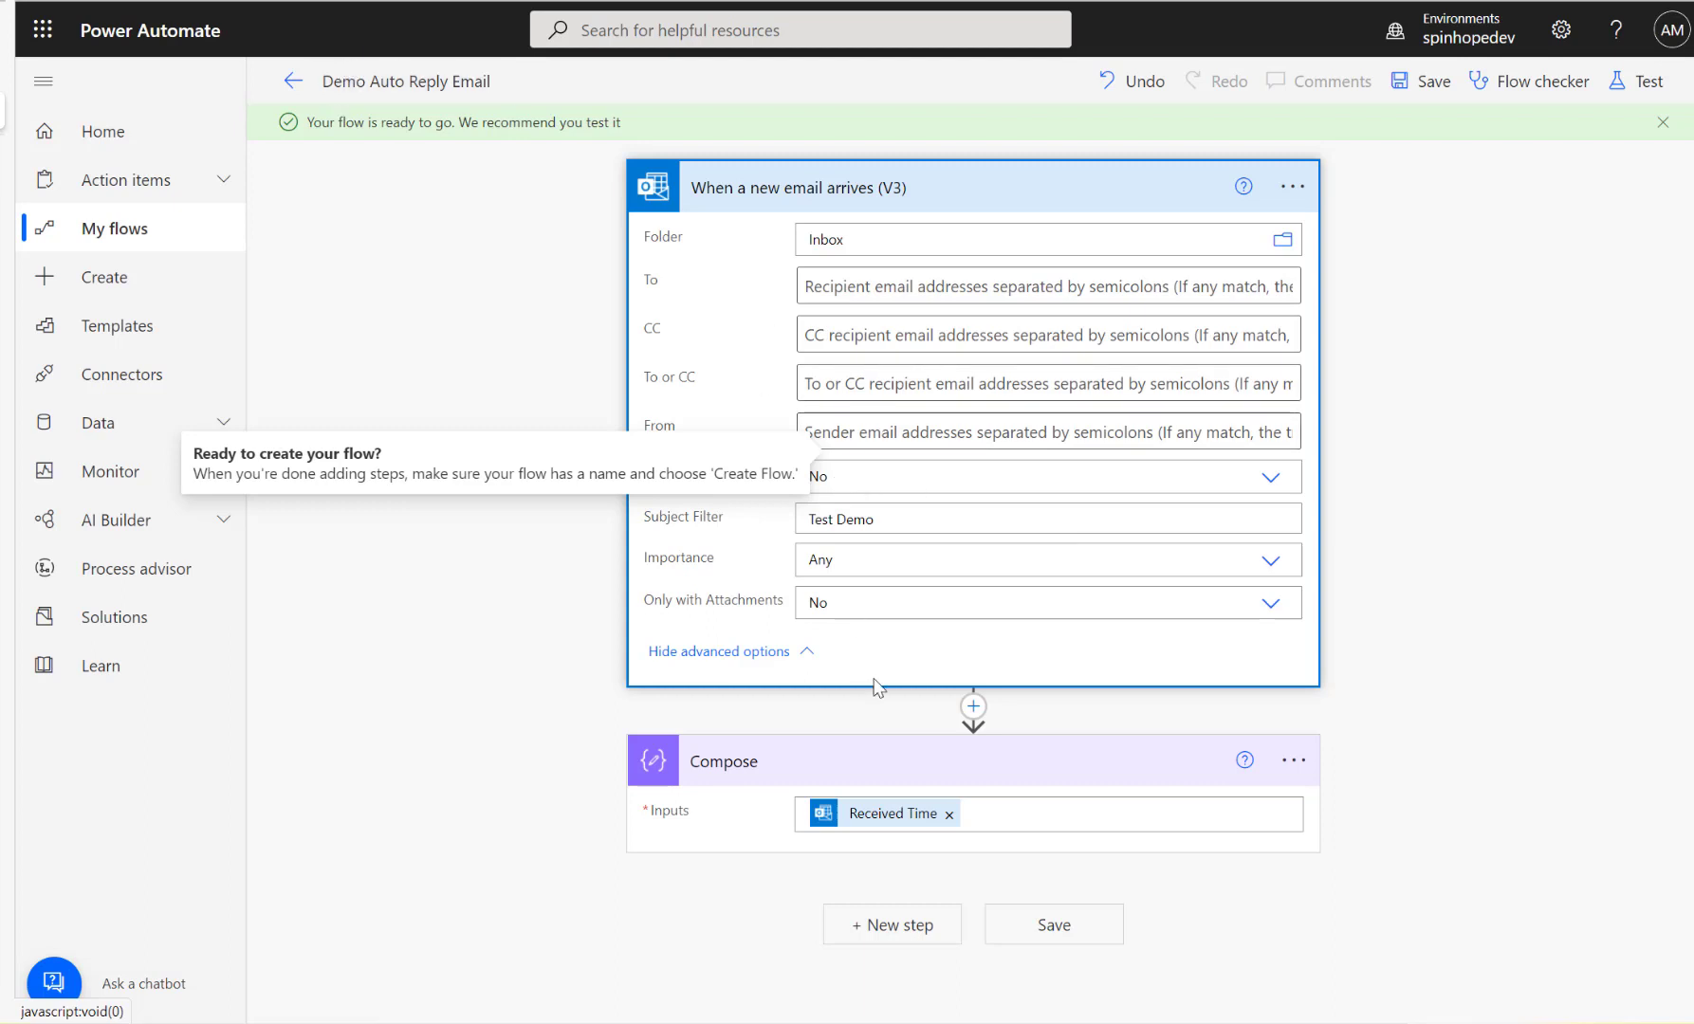
pyautogui.click(290, 83)
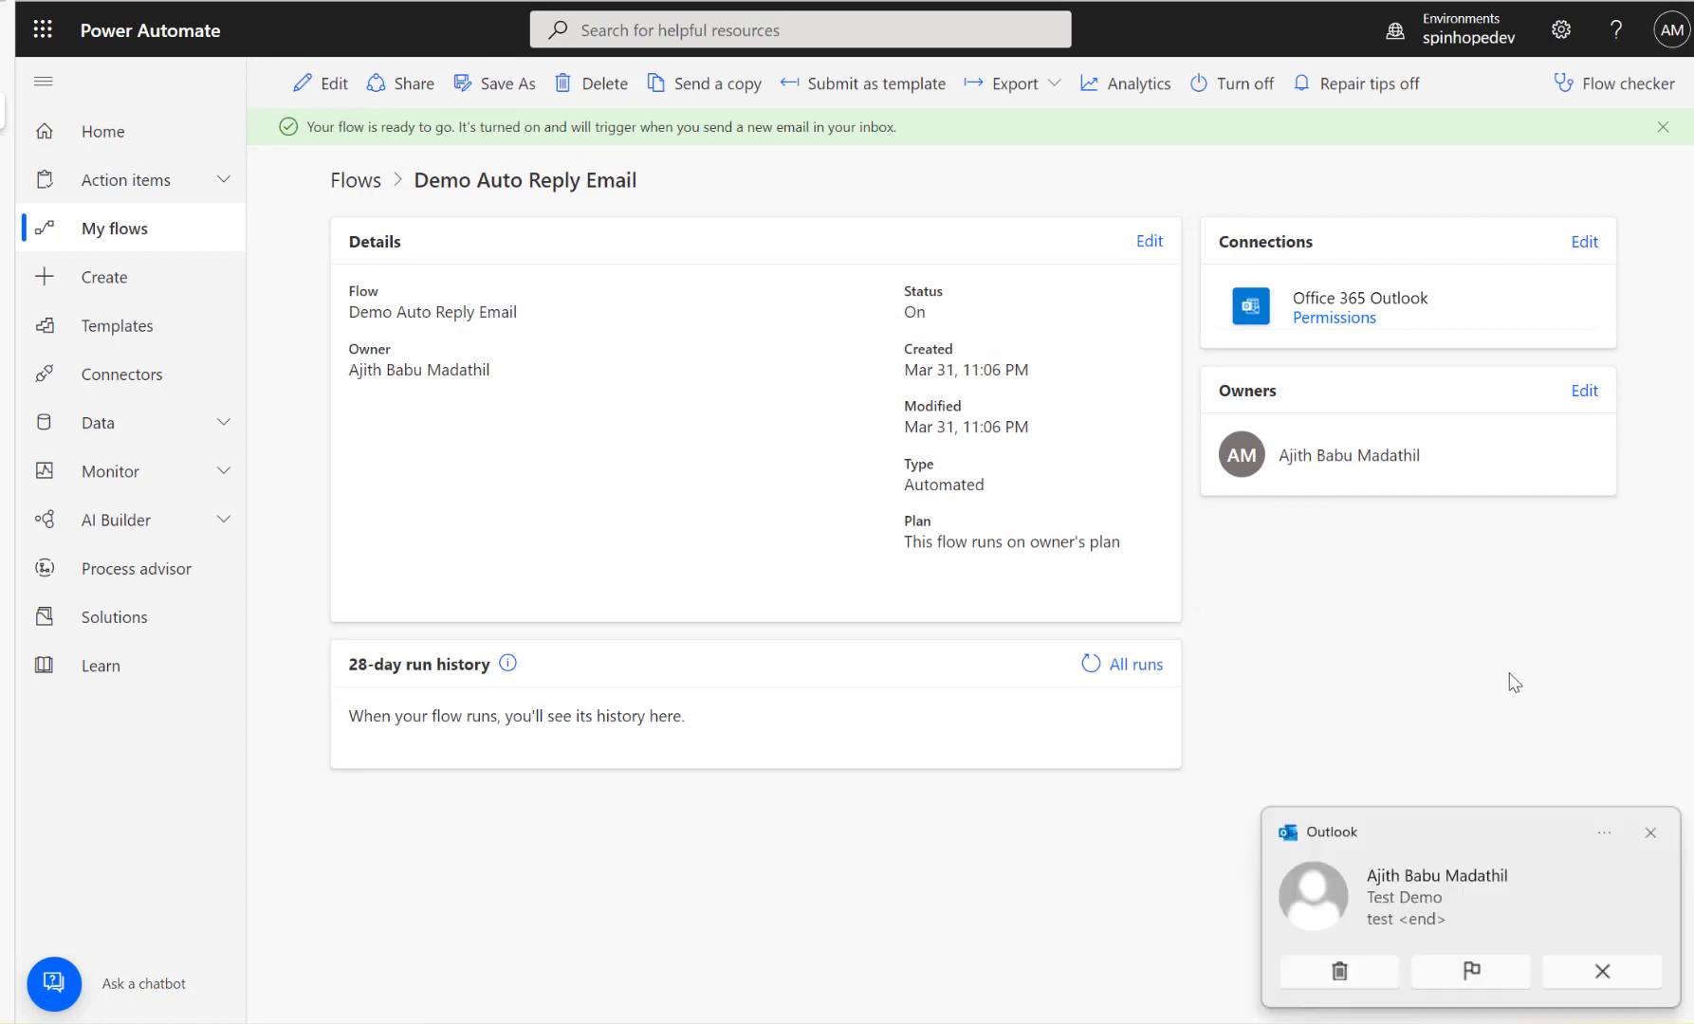
# Open the latest succeeded run and copy the Compose Inputs timestamp.
pyautogui.click(1092, 667)
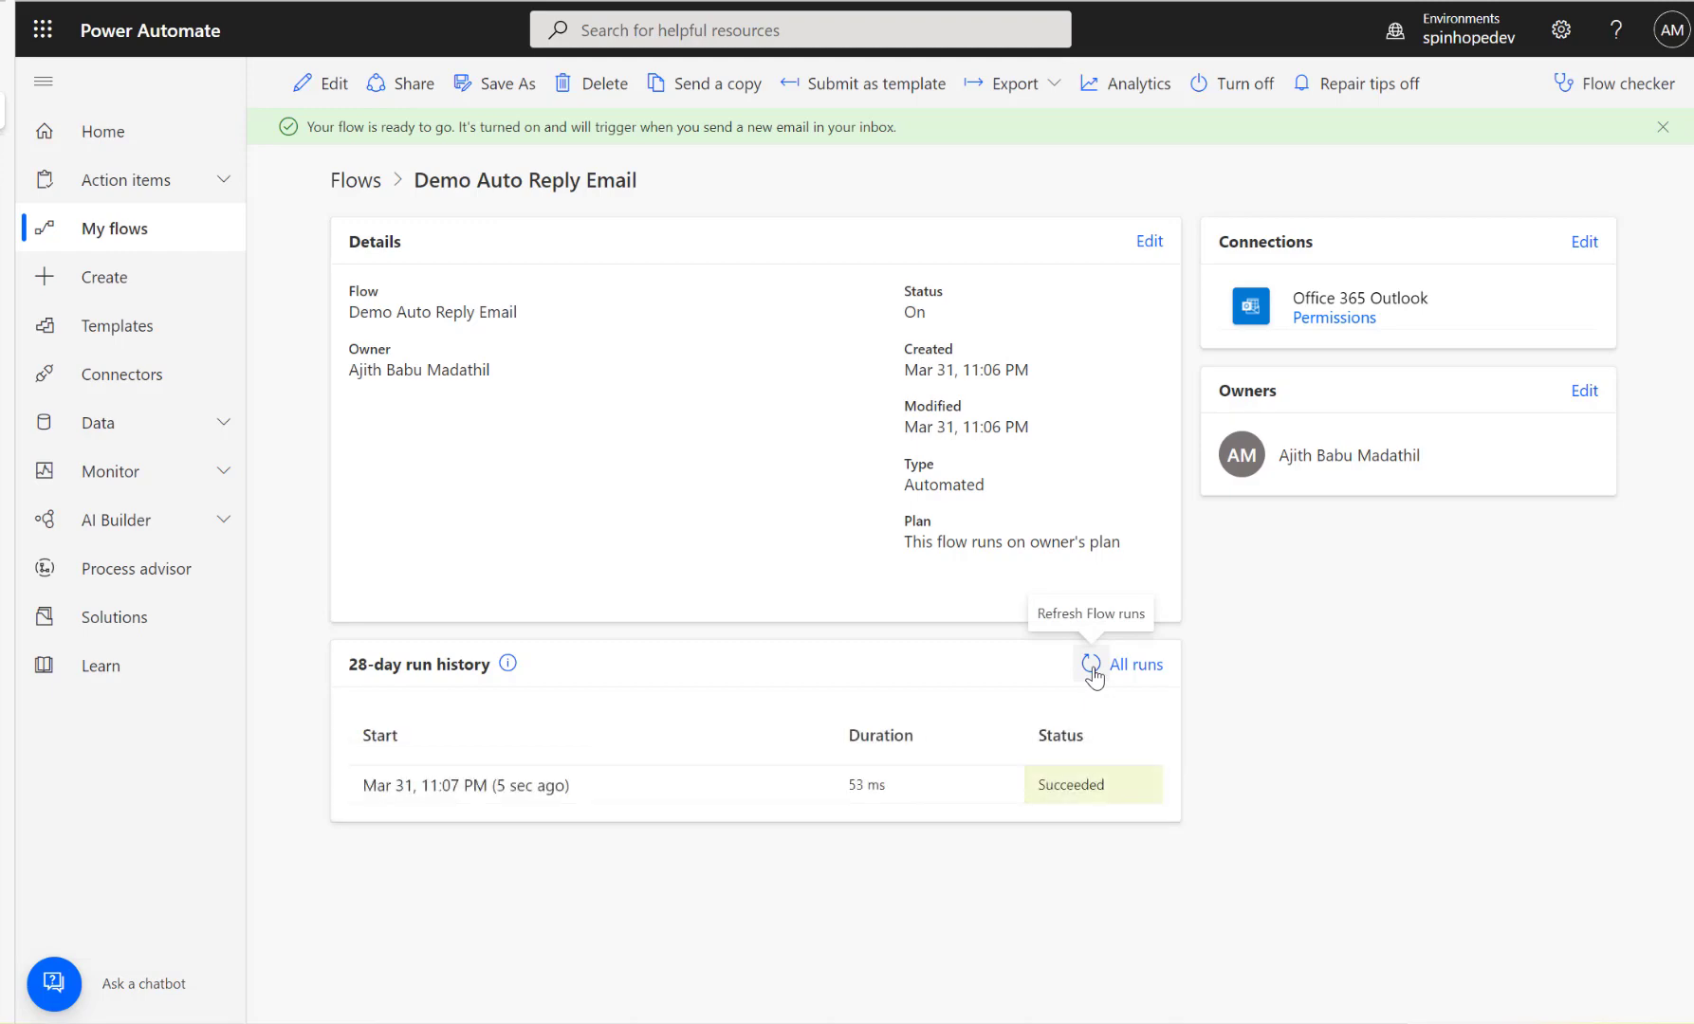
pyautogui.click(476, 787)
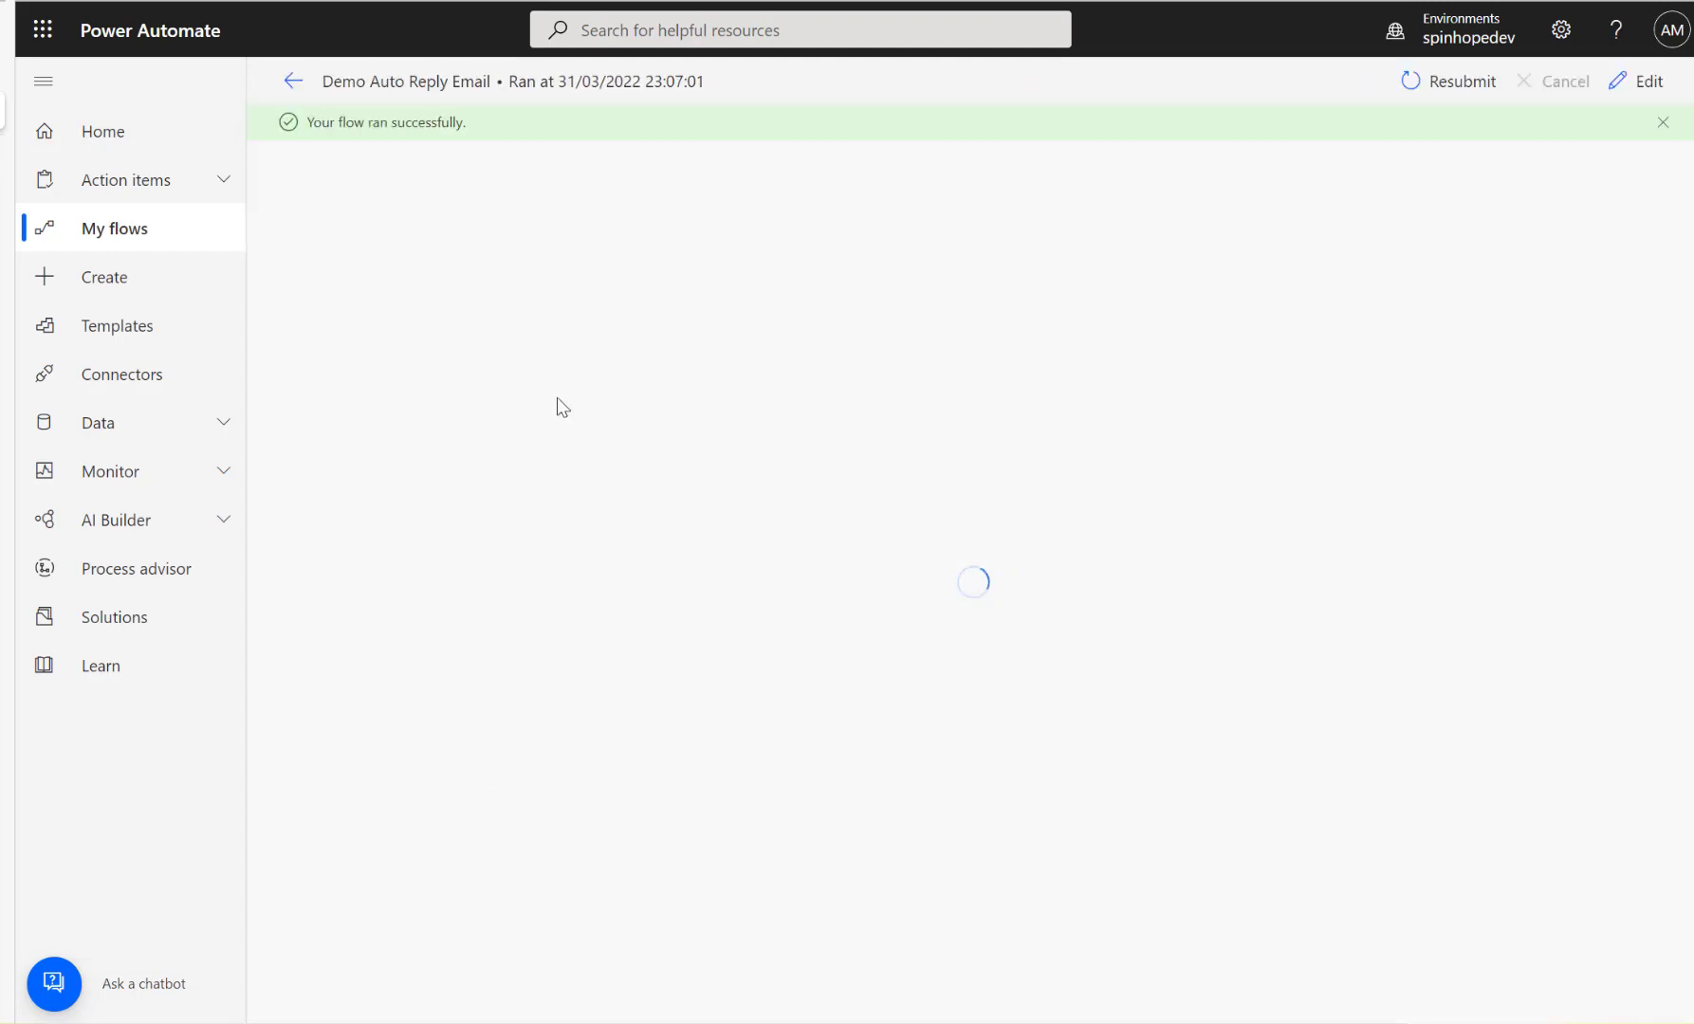
pyautogui.click(783, 318)
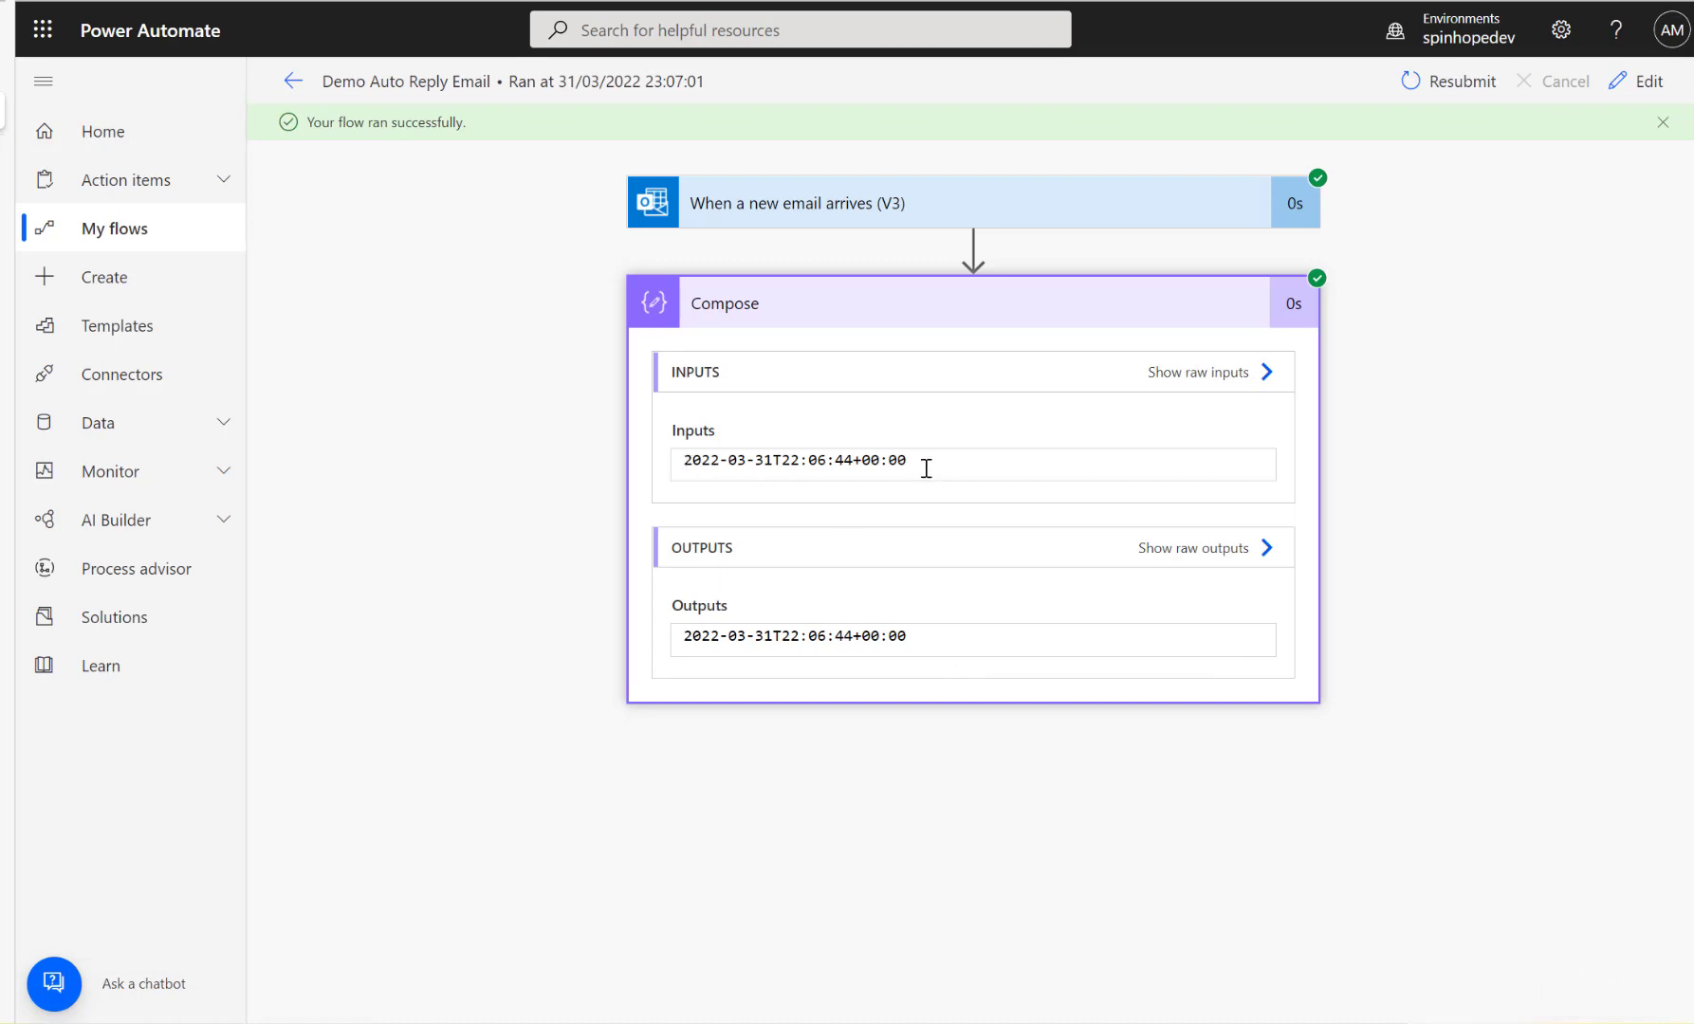
pyautogui.moveTo(883, 465); pyautogui.dragTo(680, 462)
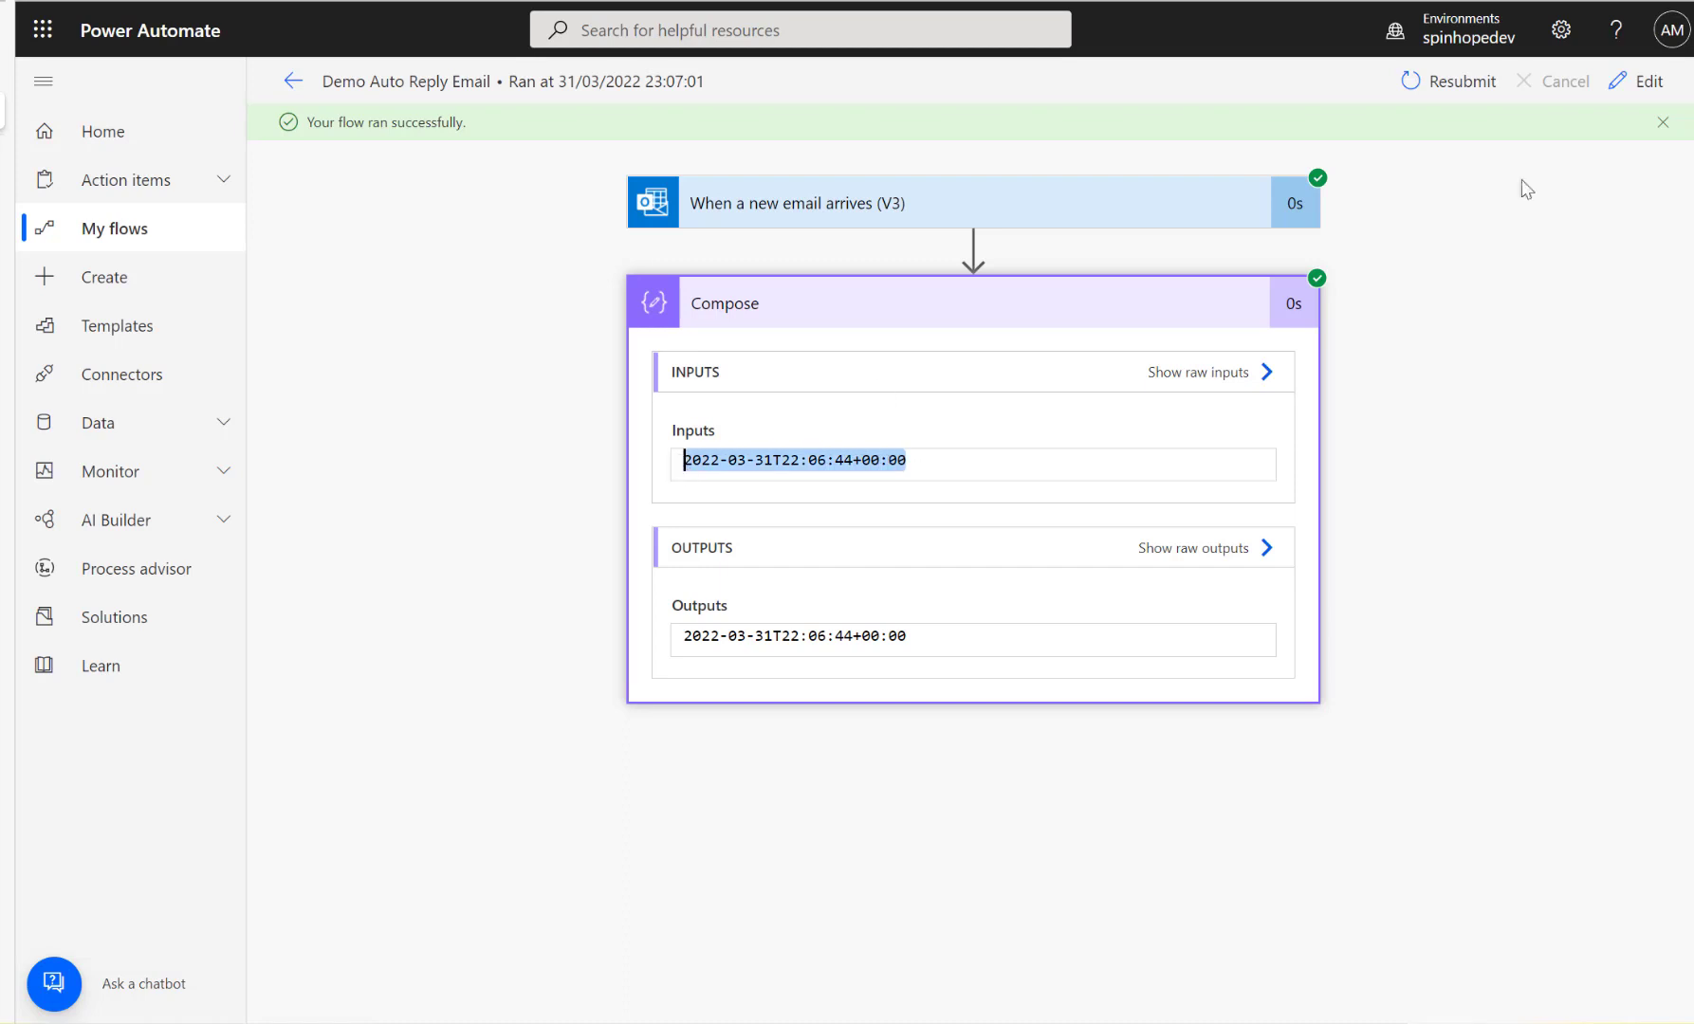
pyautogui.hotkey('alt', 'Tab')
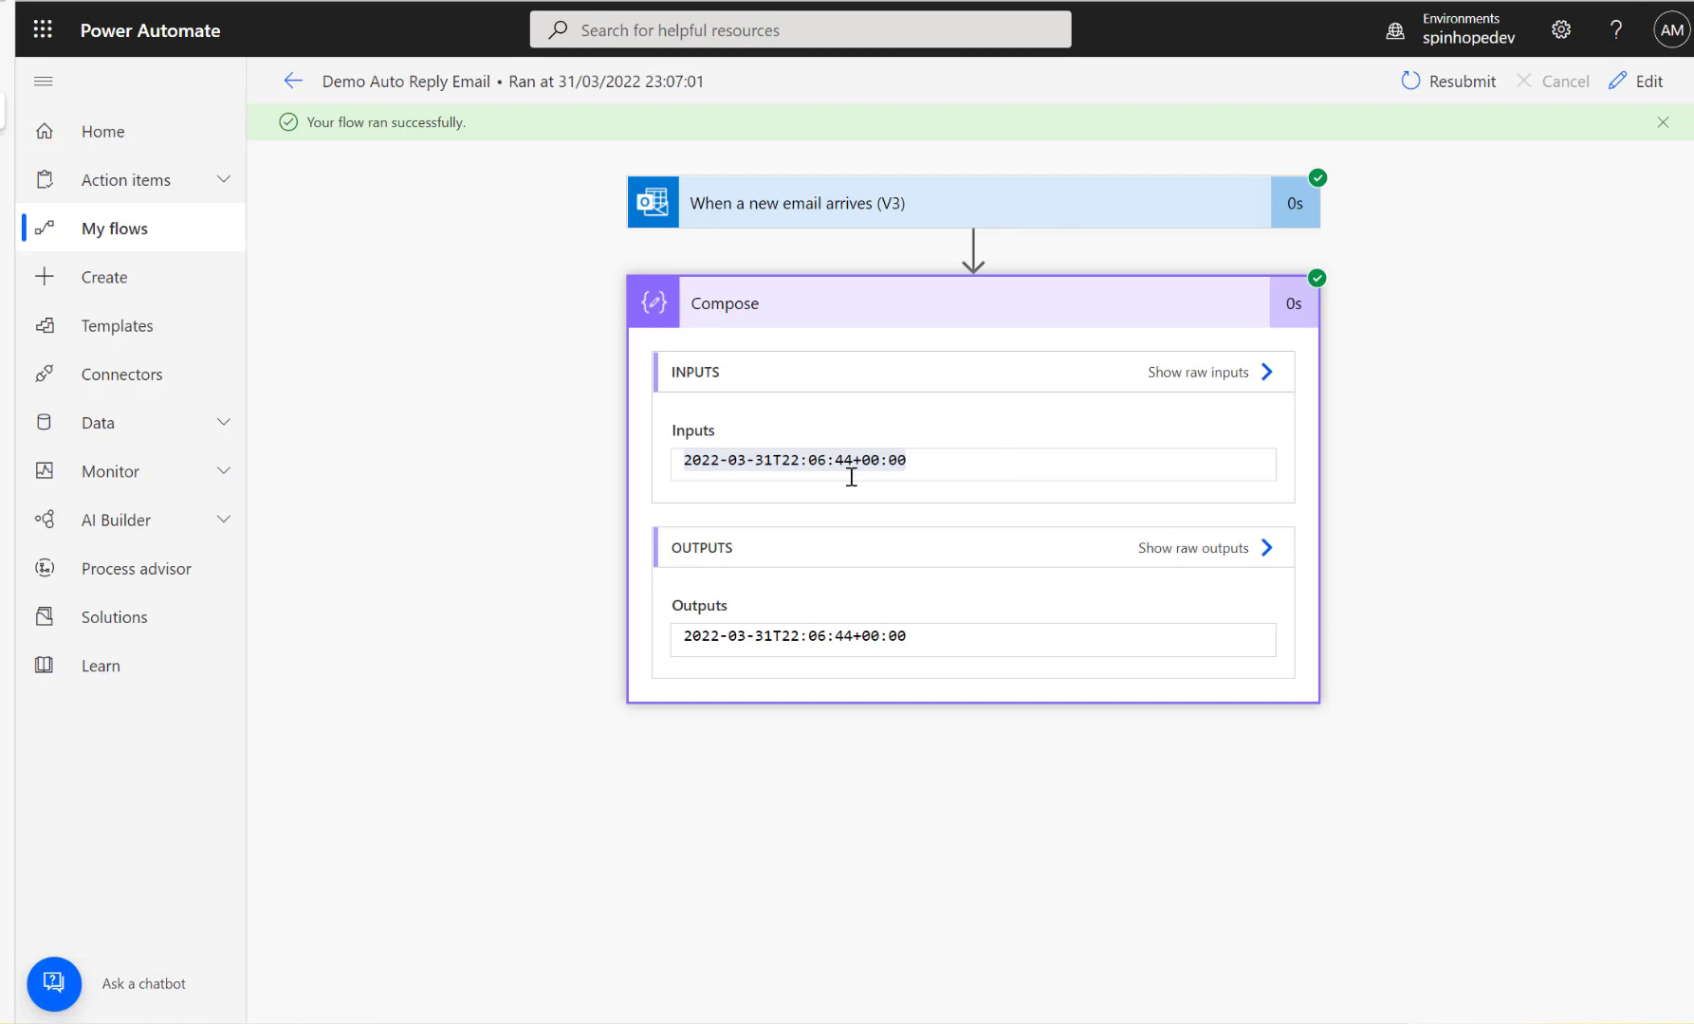
# Add a Convert time zone action with Base time set to Received Time, and choose to delete Compose.
pyautogui.click(1620, 95)
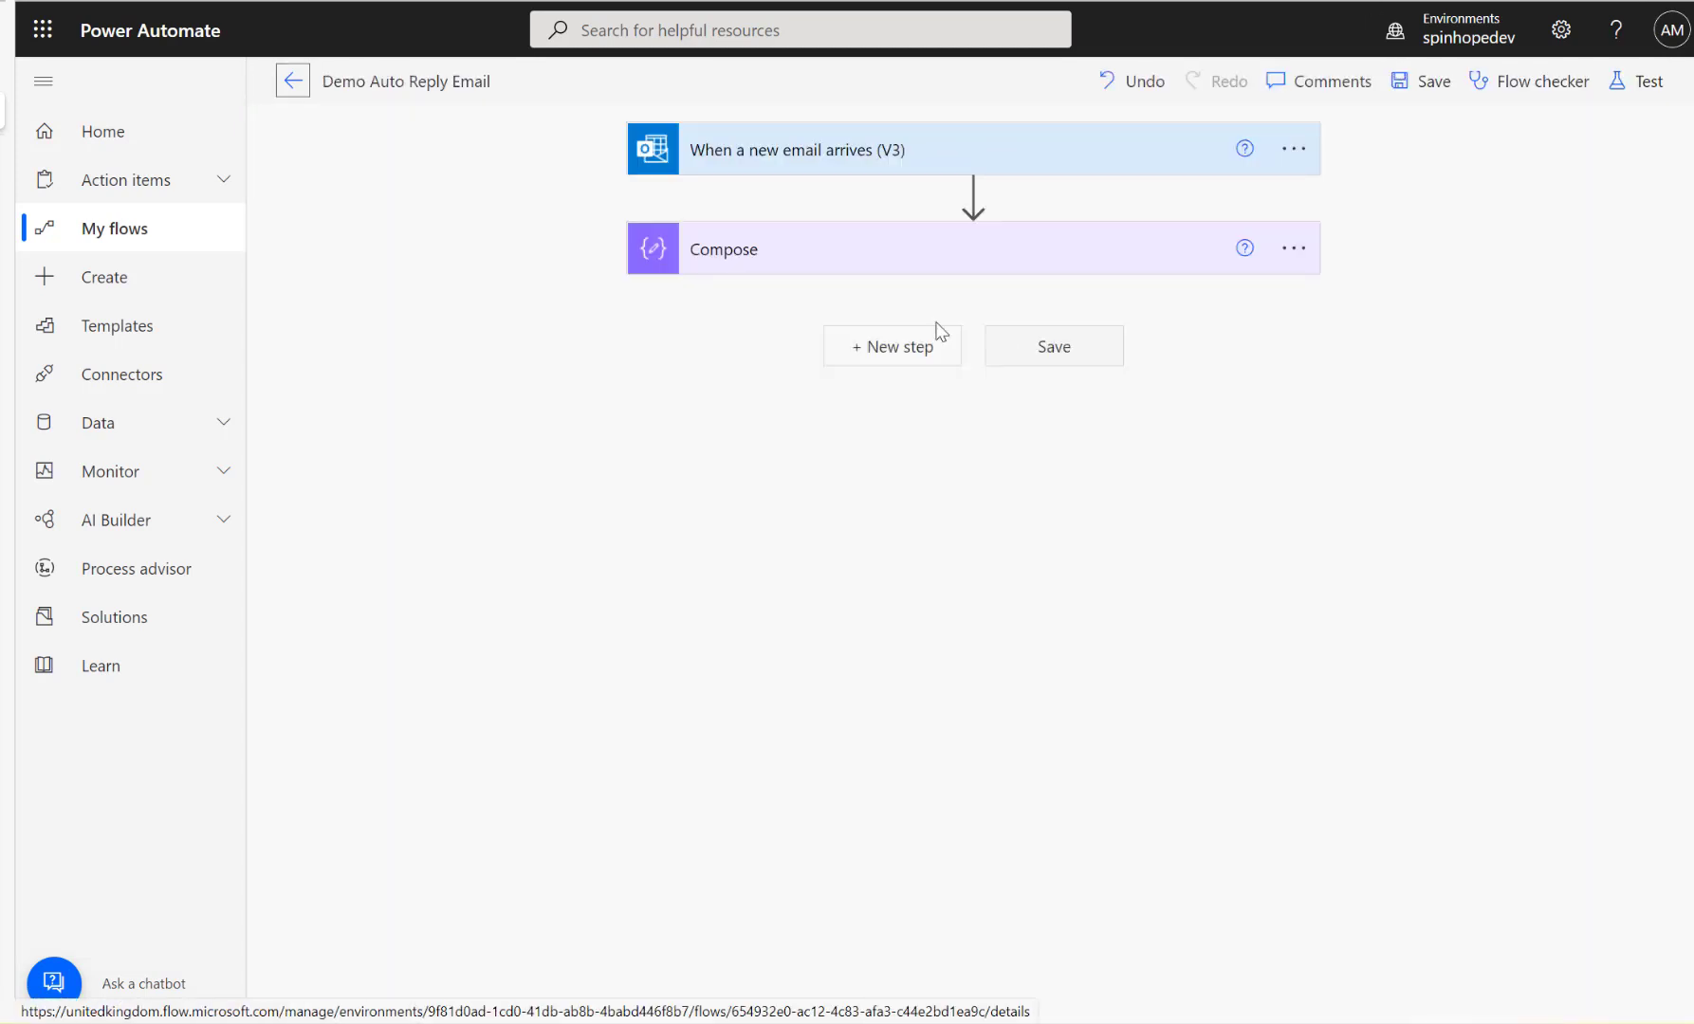
pyautogui.click(900, 359)
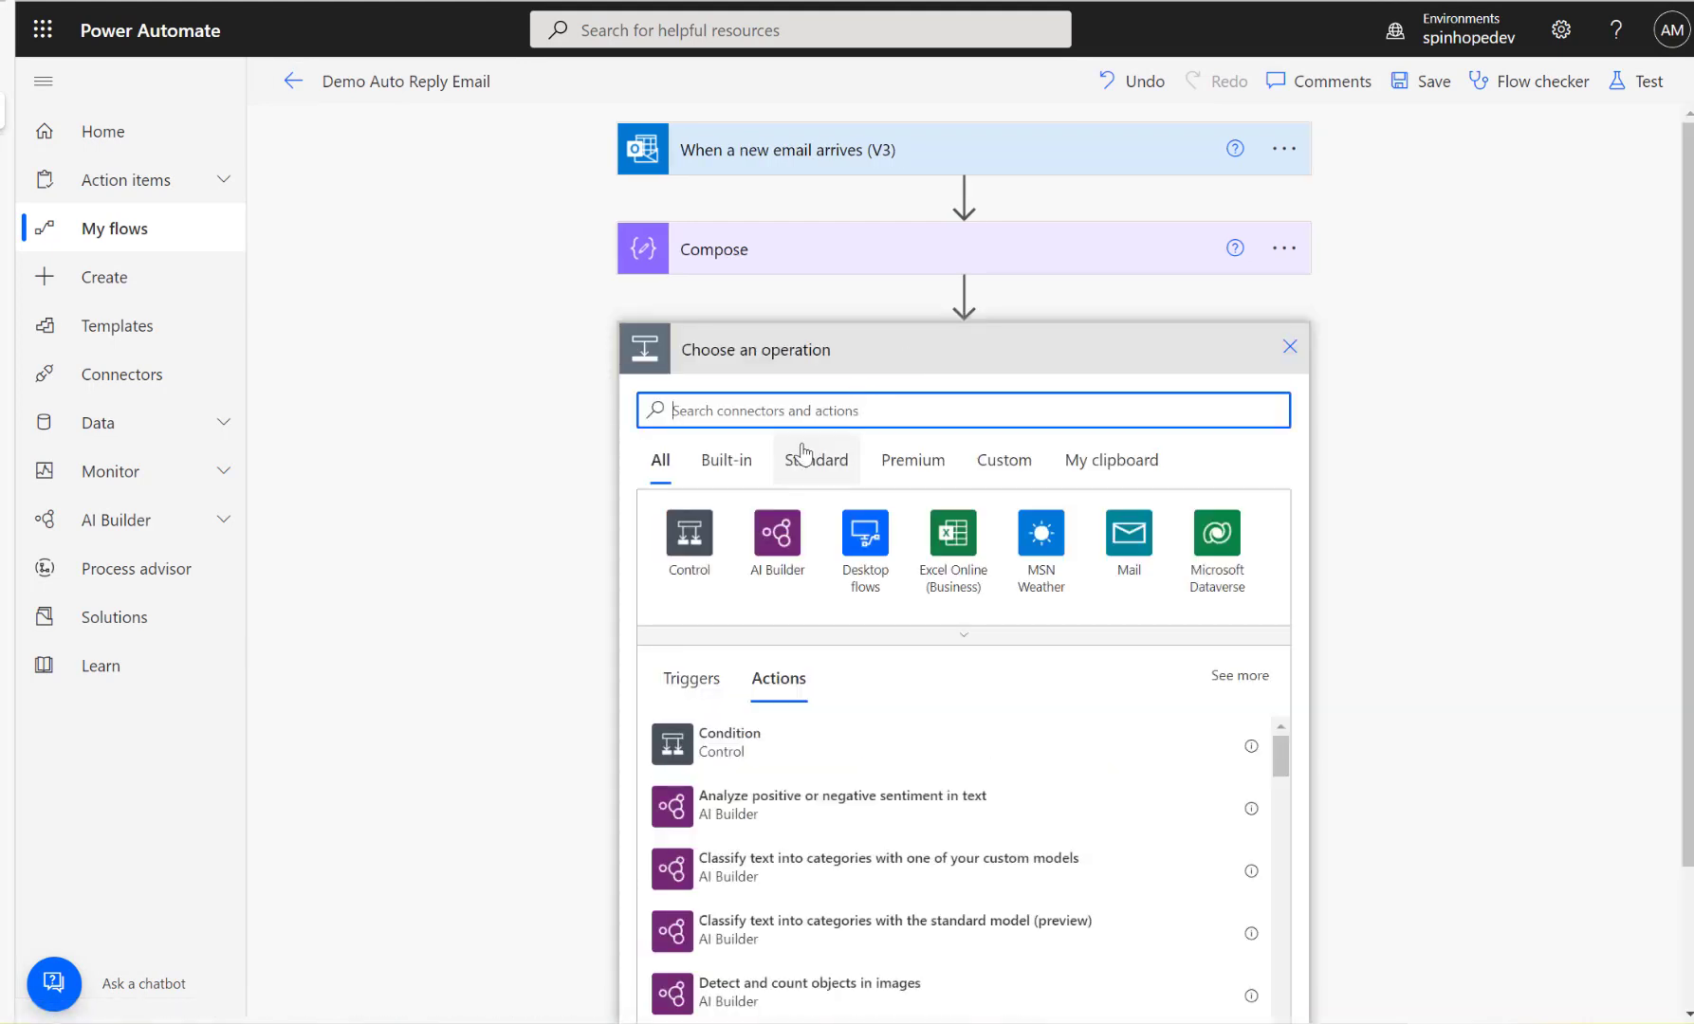
pyautogui.write('convert time')
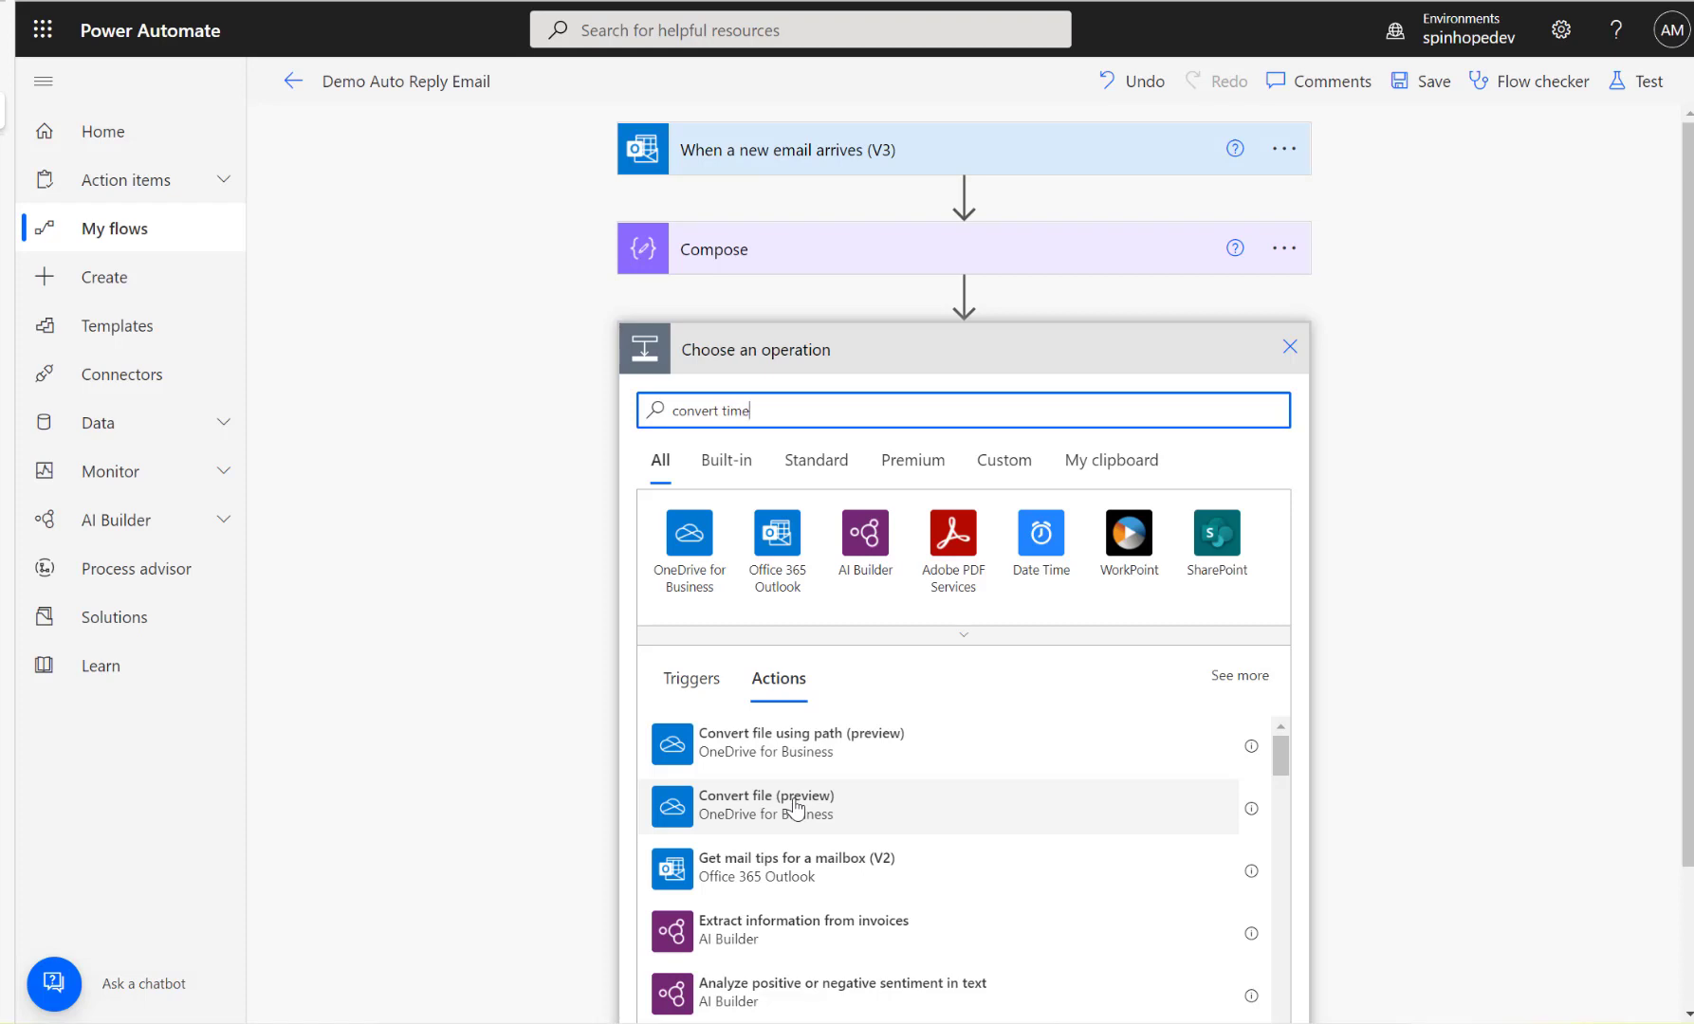
pyautogui.click(797, 808)
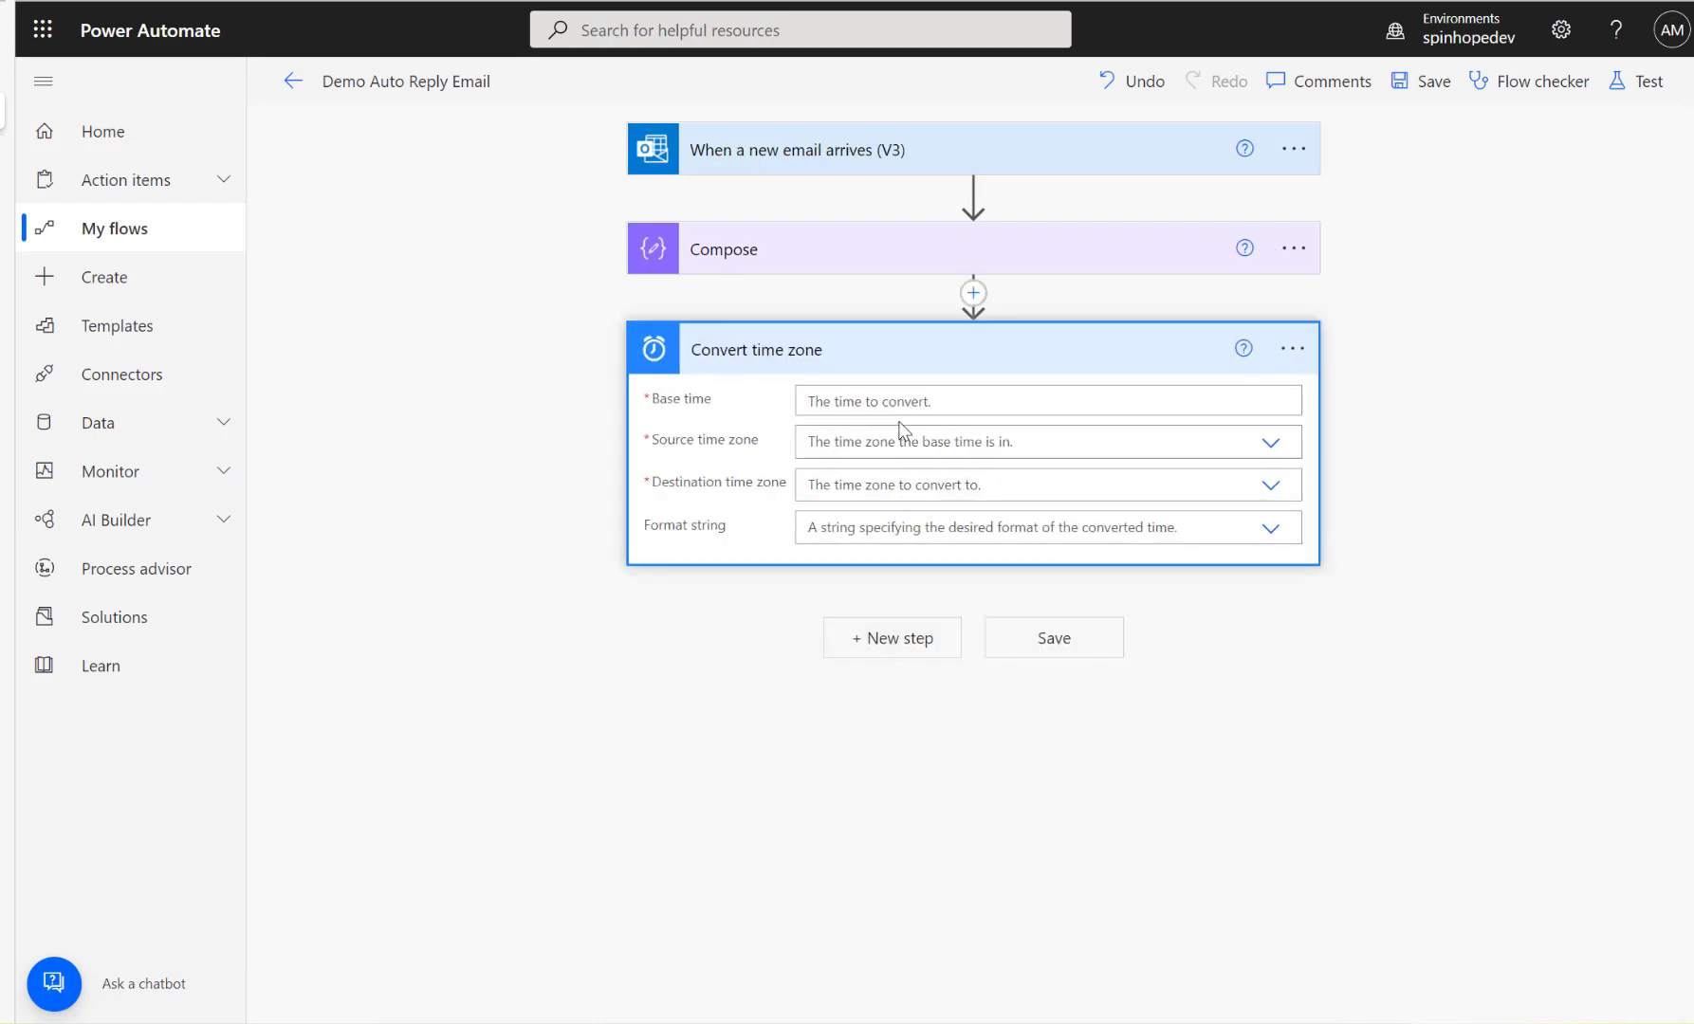
pyautogui.click(896, 399)
pyautogui.click(1392, 499)
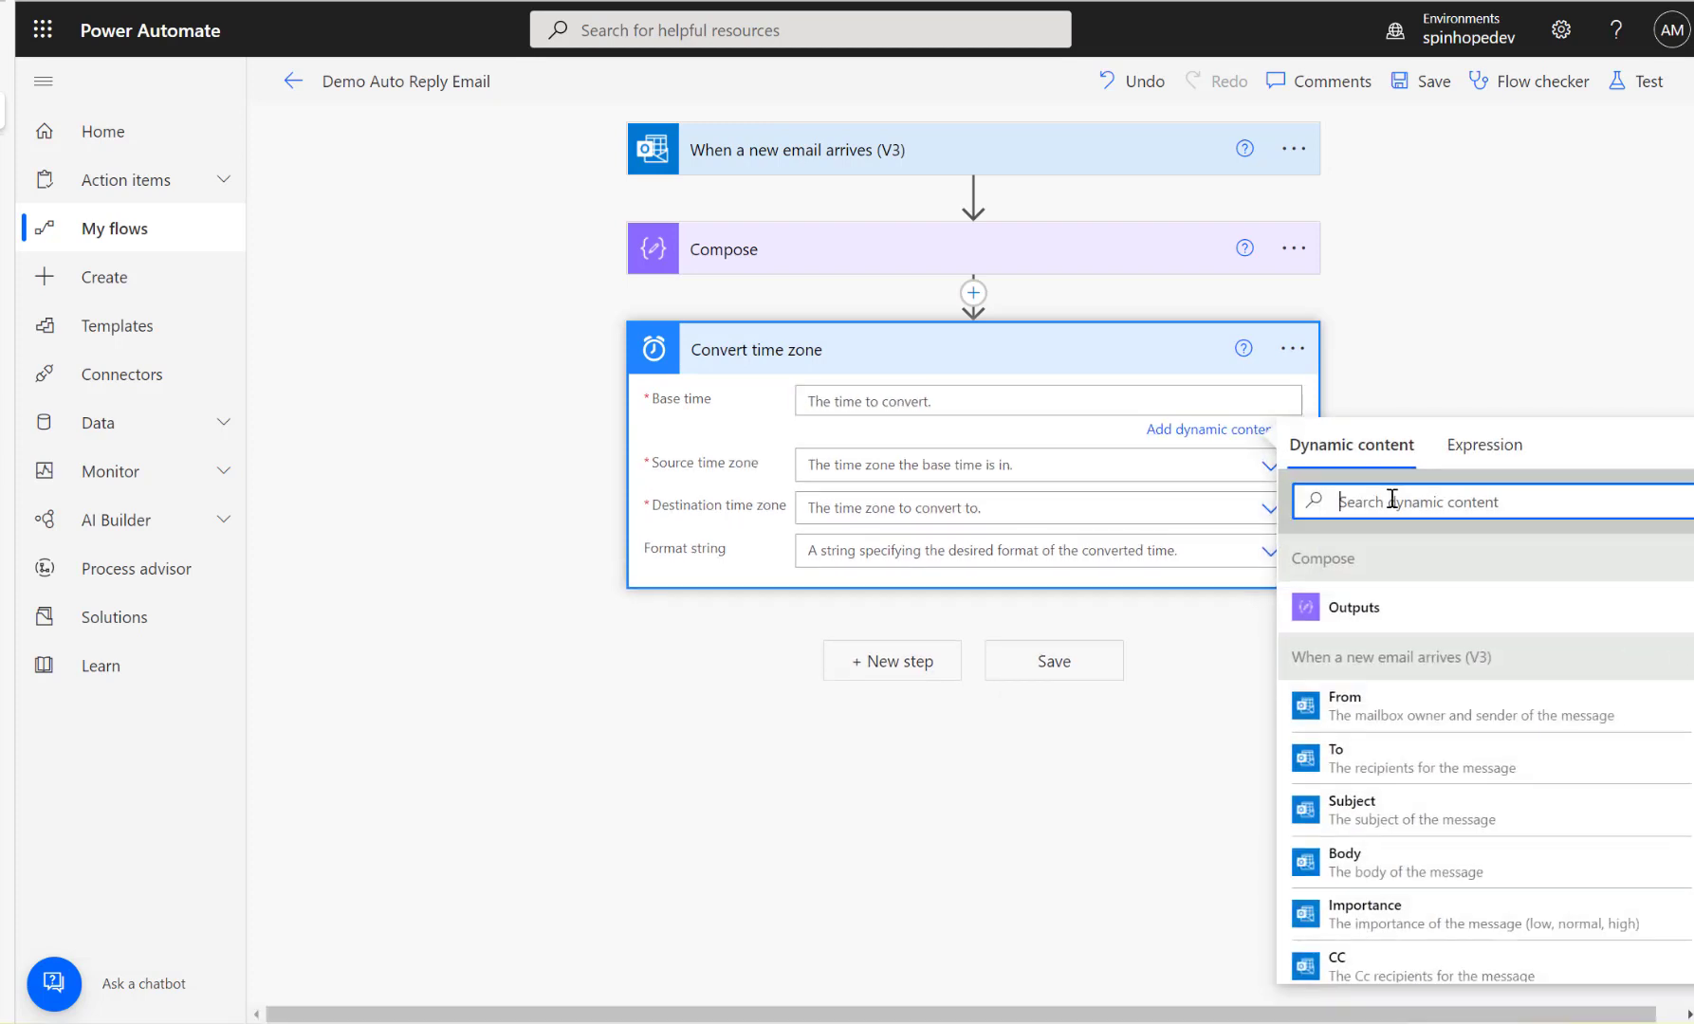
pyautogui.write('rec')
pyautogui.click(1391, 764)
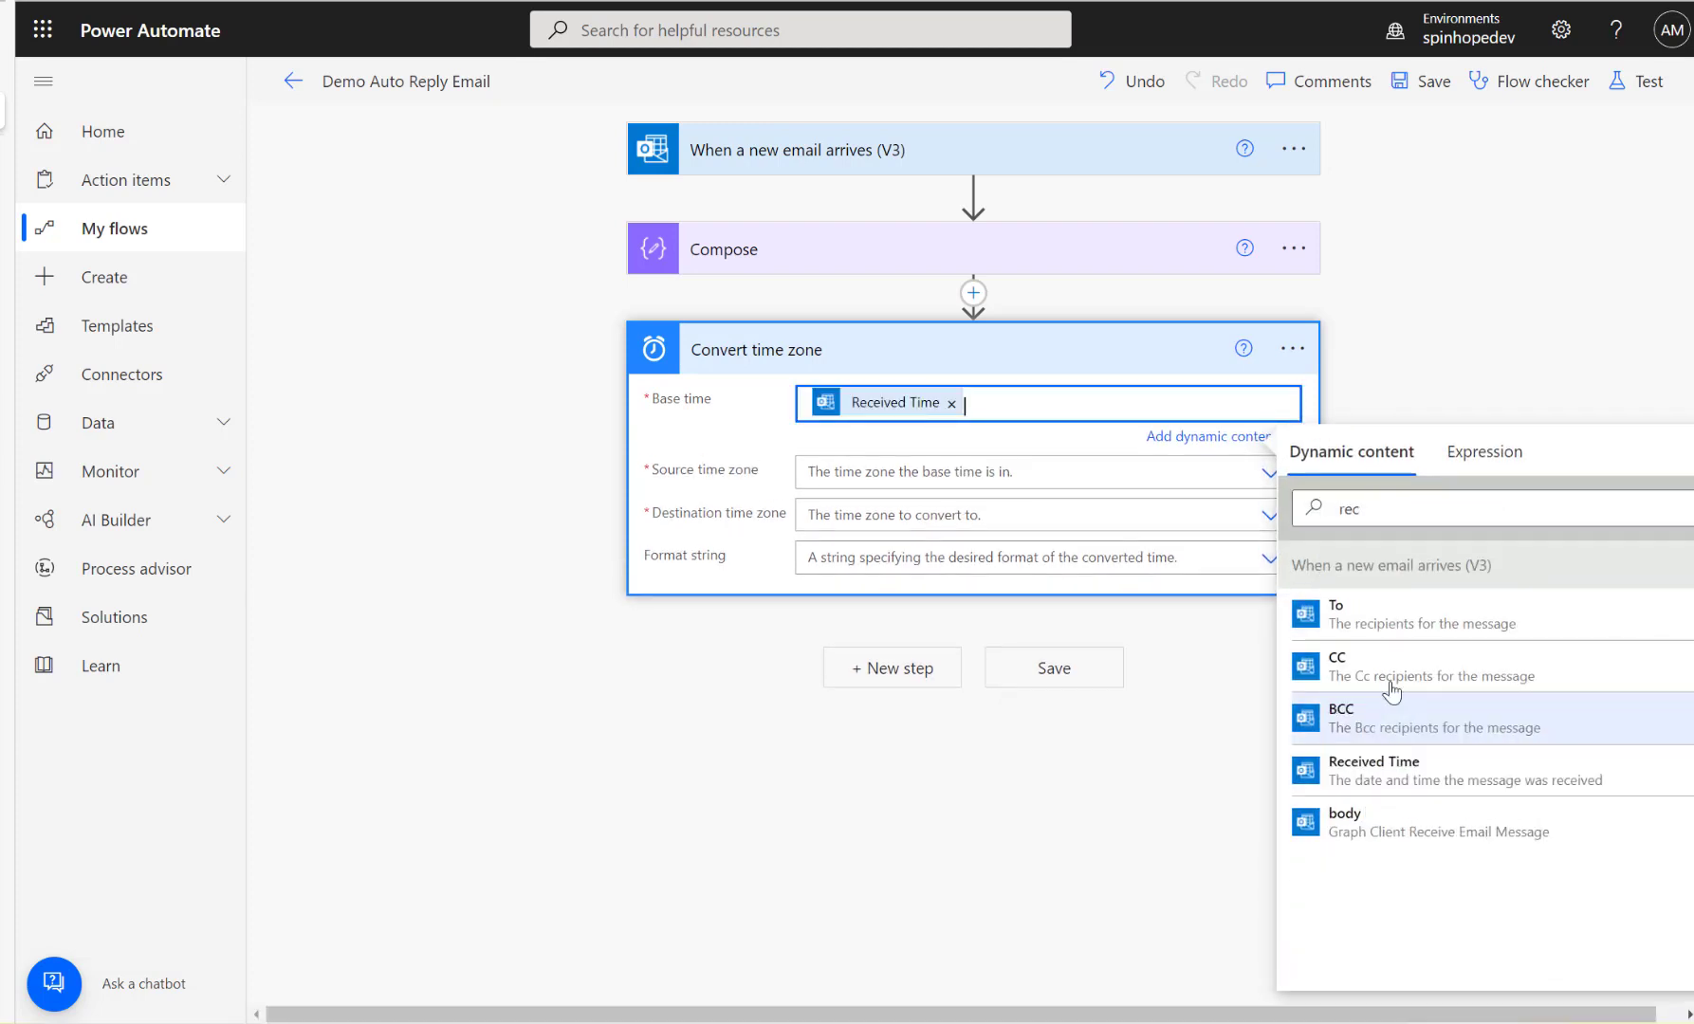
pyautogui.click(1293, 248)
pyautogui.click(1399, 588)
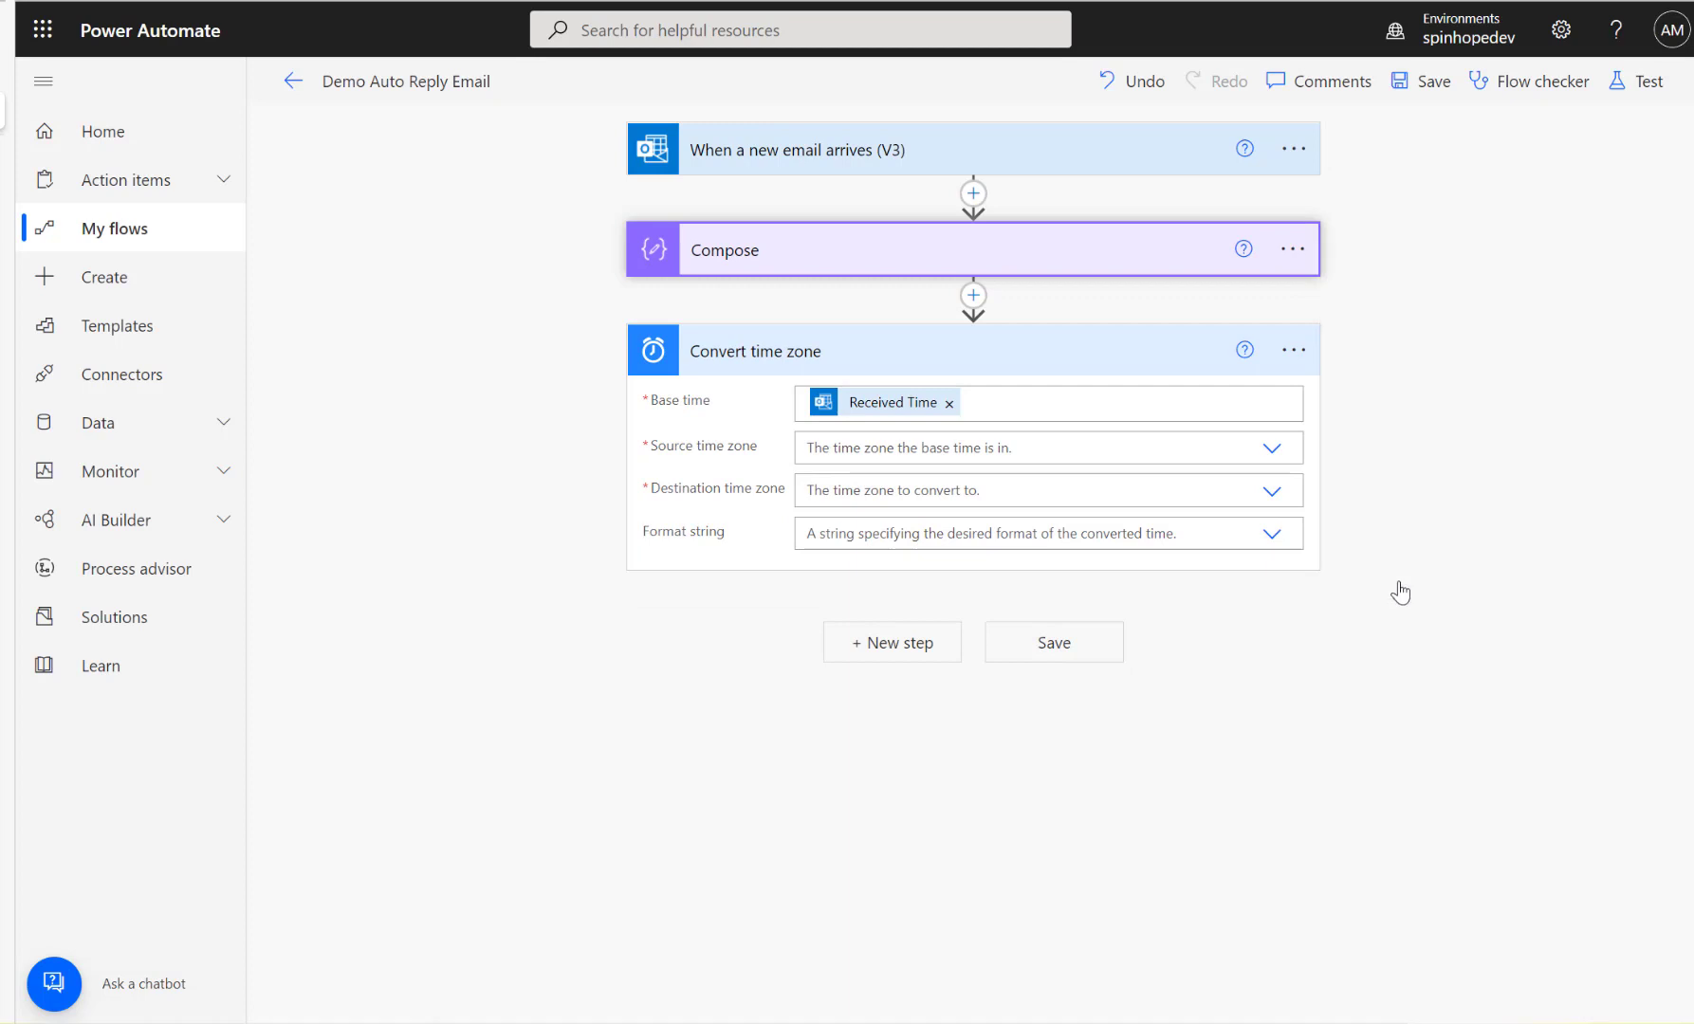
# Delete the Compose step and set Source time zone to (UTC) Coordinated Universal Time.
pyautogui.click(871, 567)
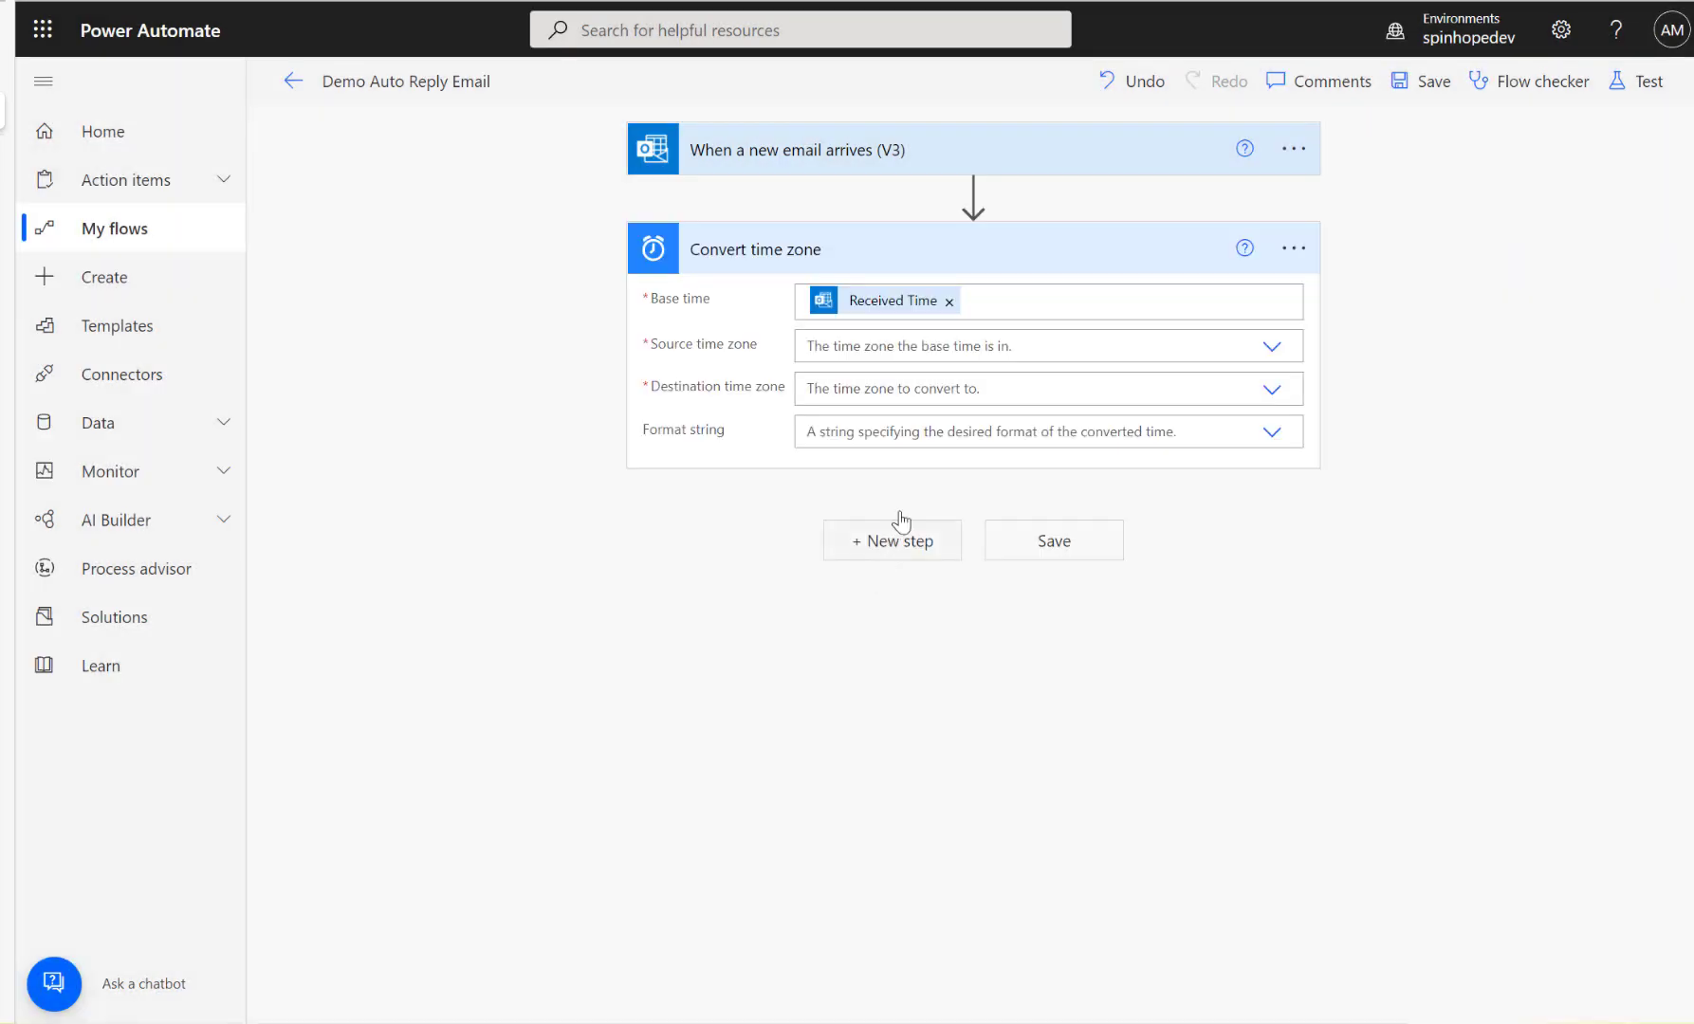
pyautogui.click(865, 347)
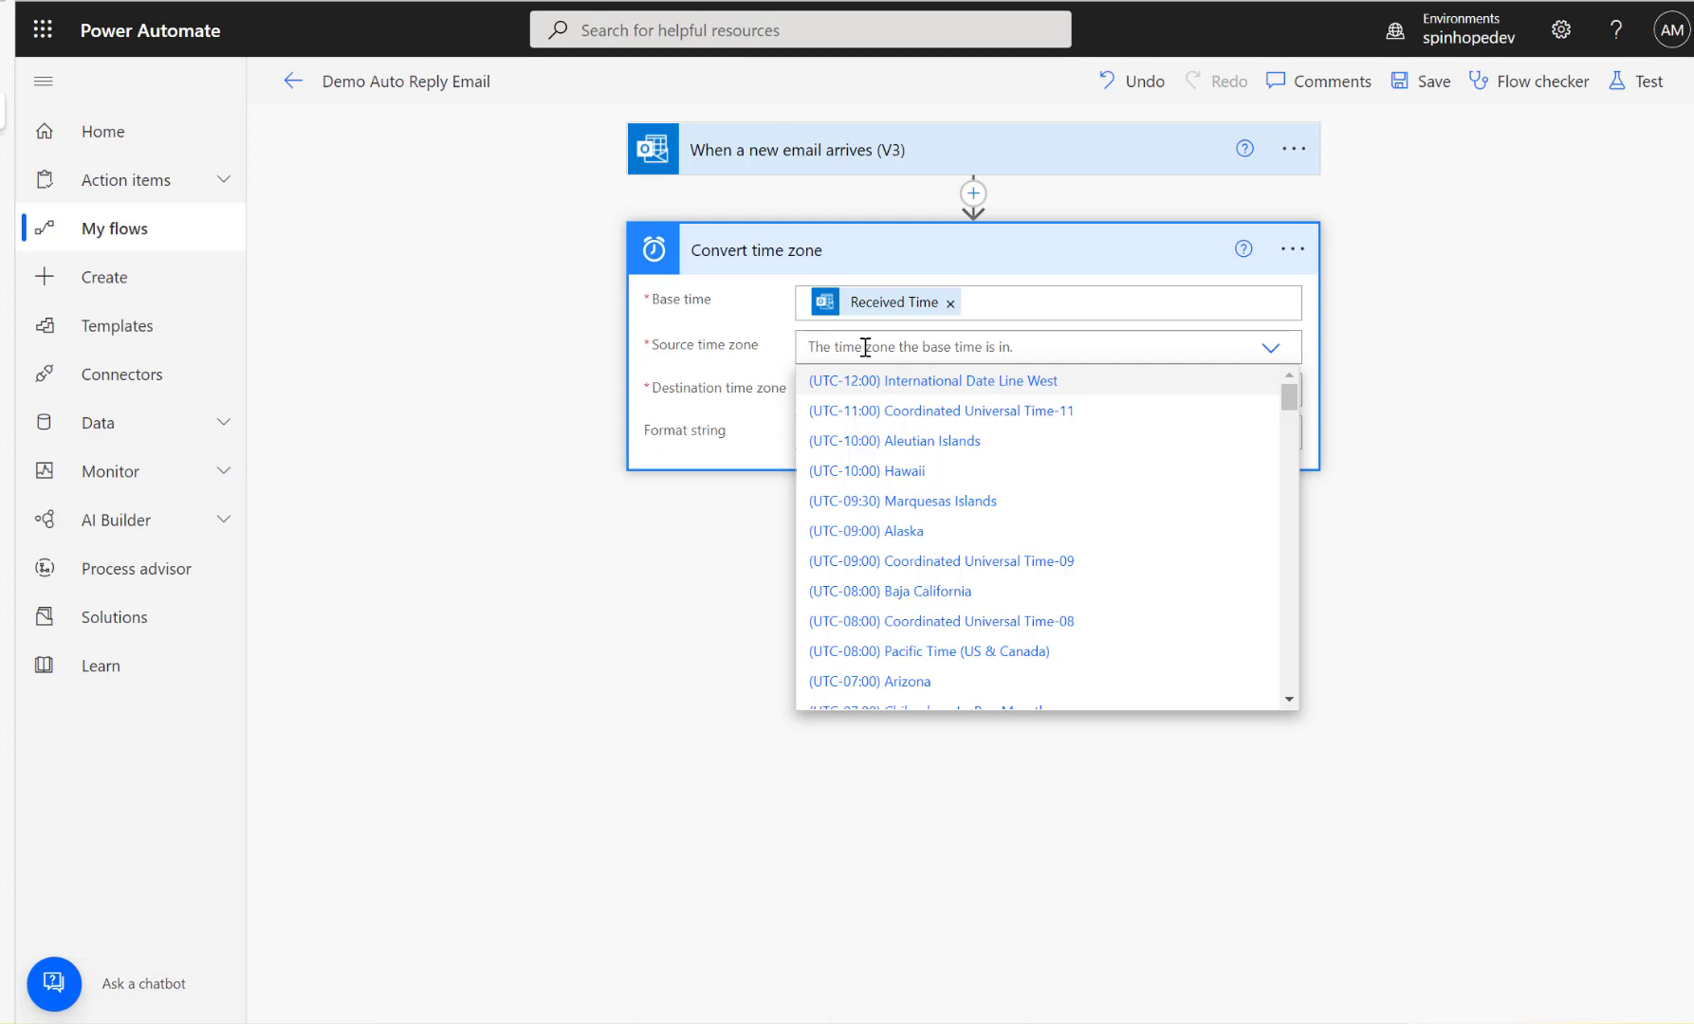
pyautogui.write('yyy')
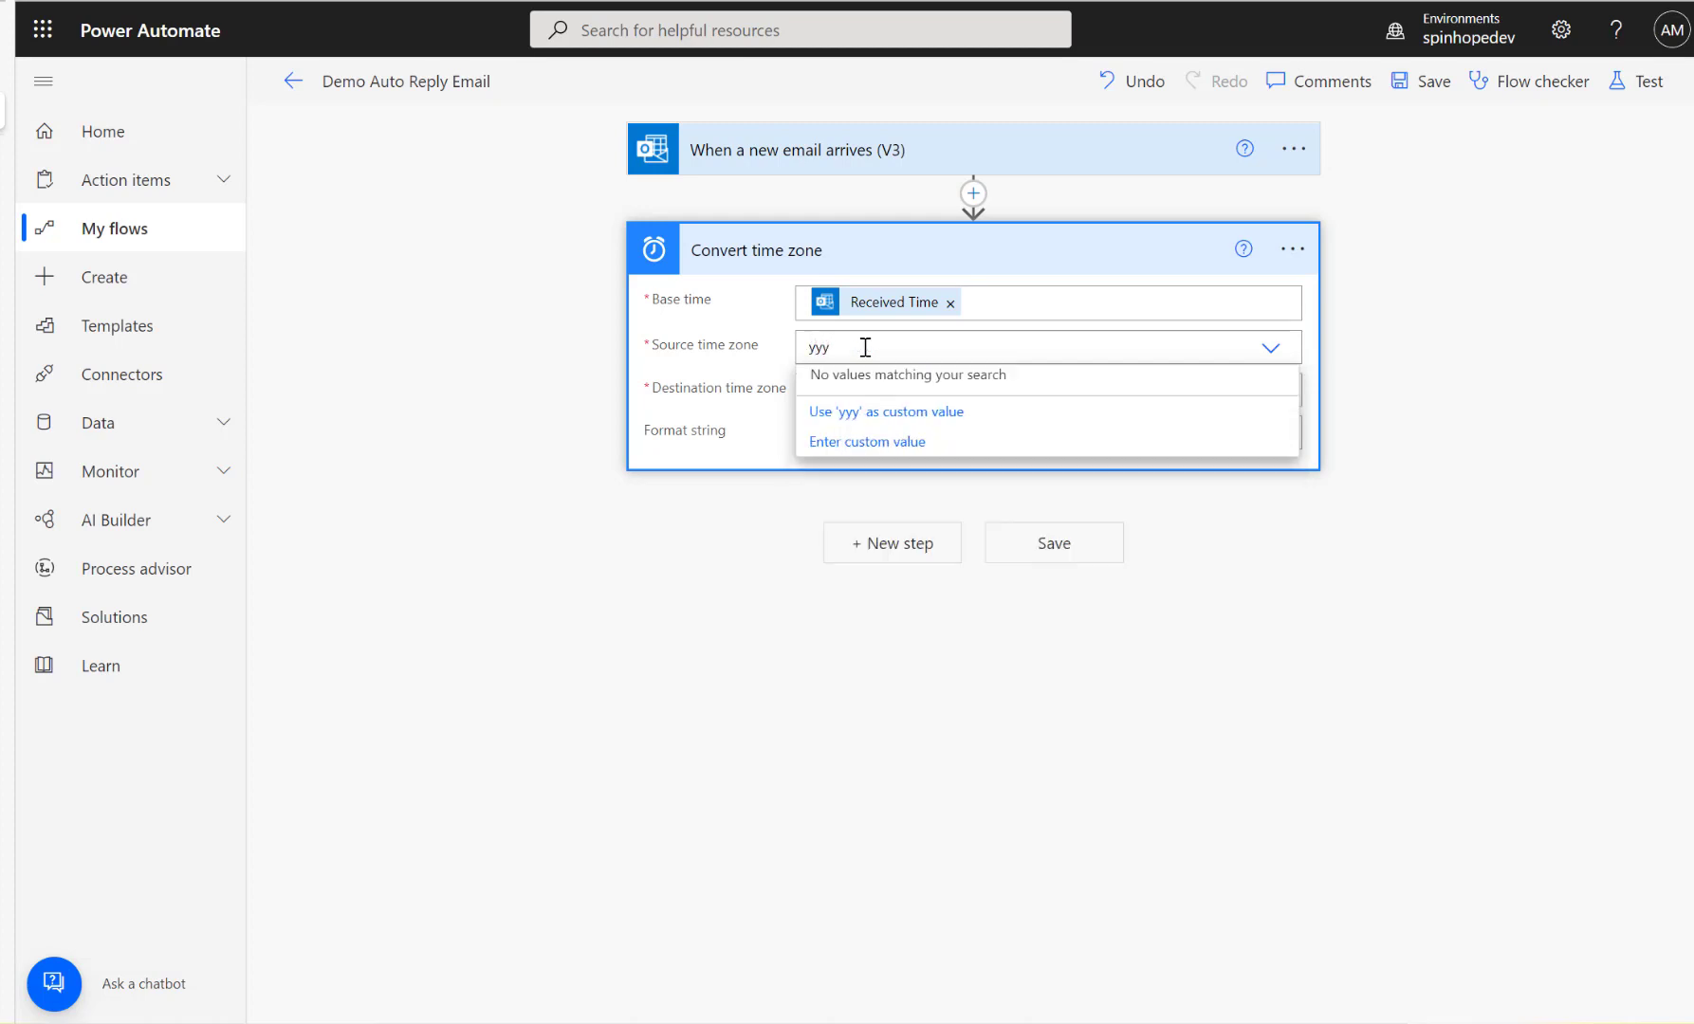
pyautogui.write('y')
pyautogui.press('BackSpace')
pyautogui.press('BackSpace')
pyautogui.press('BackSpace')
pyautogui.press('BackSpace')
pyautogui.scroll(-20, 1071, 543)
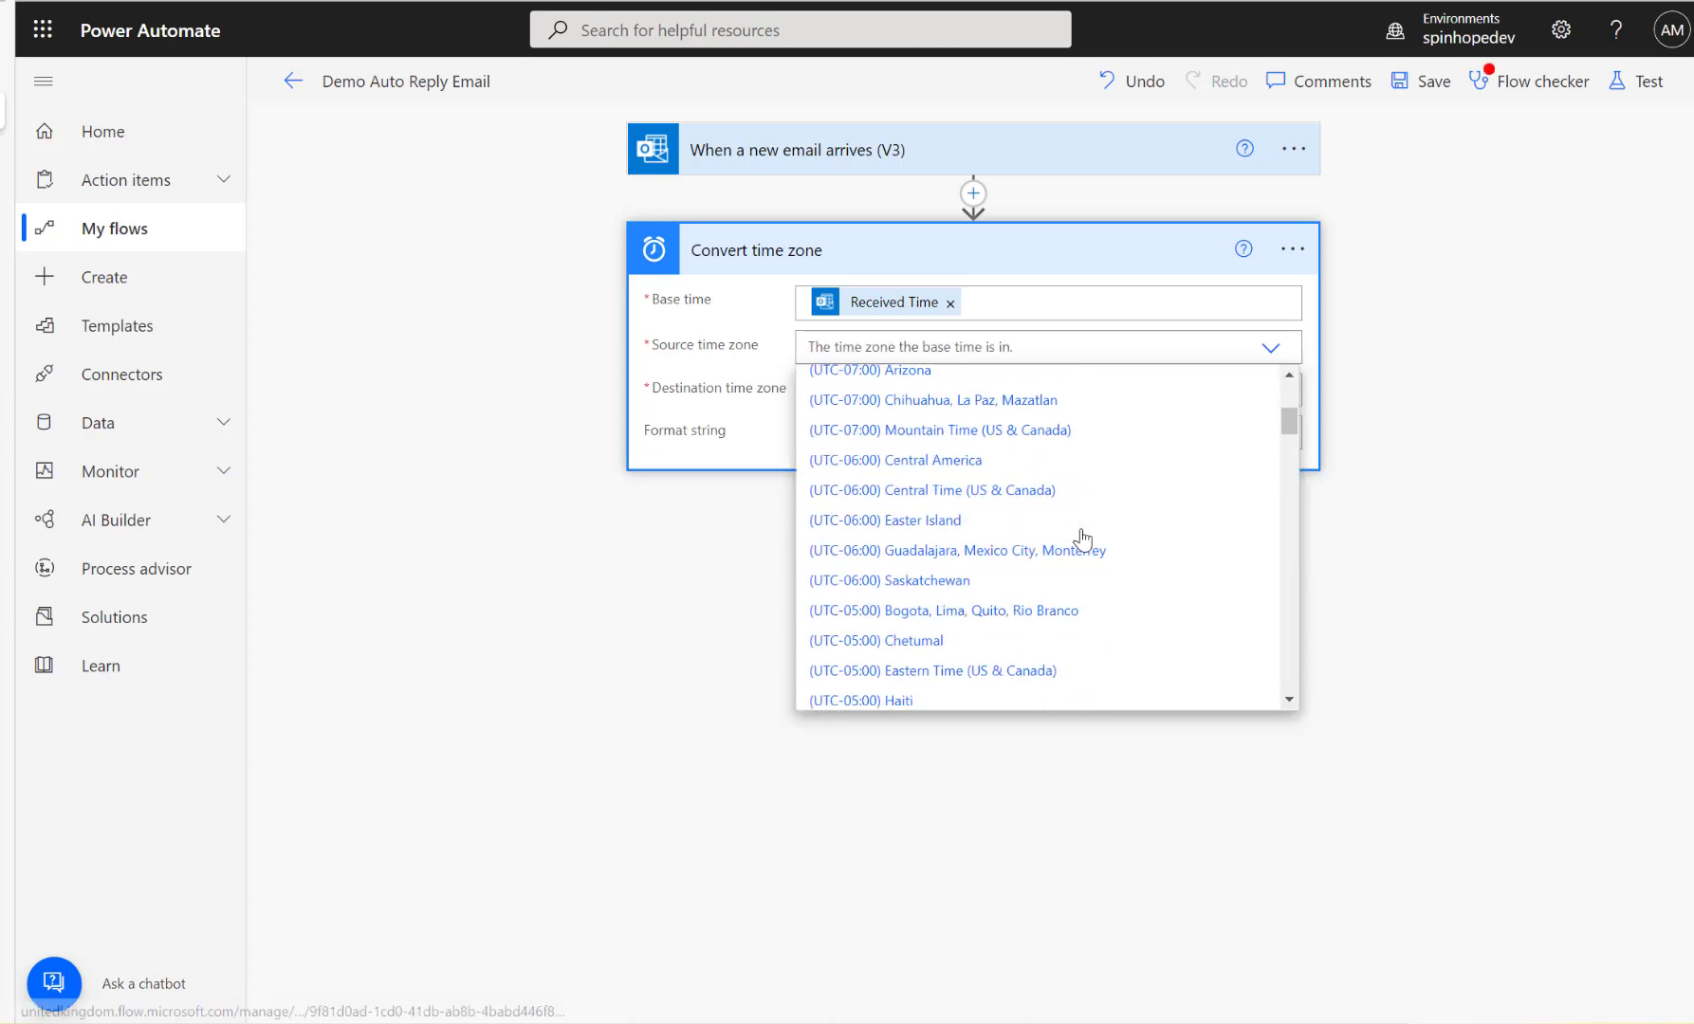
pyautogui.scroll(-10, 1083, 545)
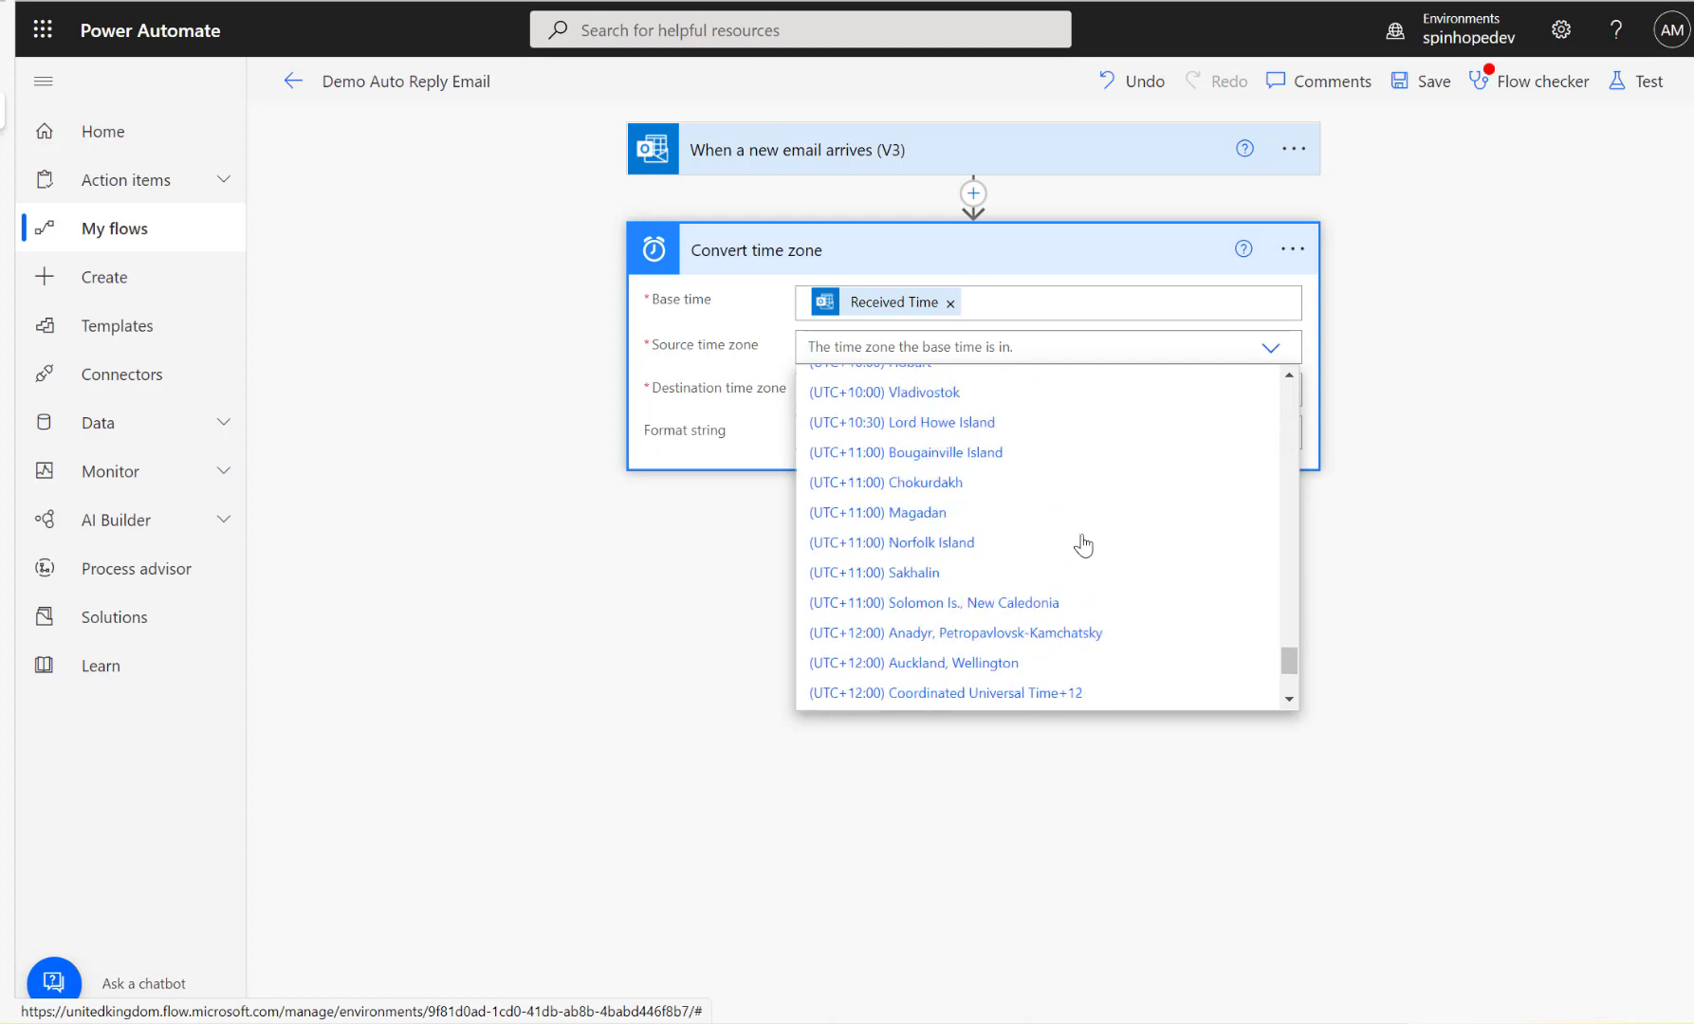
pyautogui.click(849, 699)
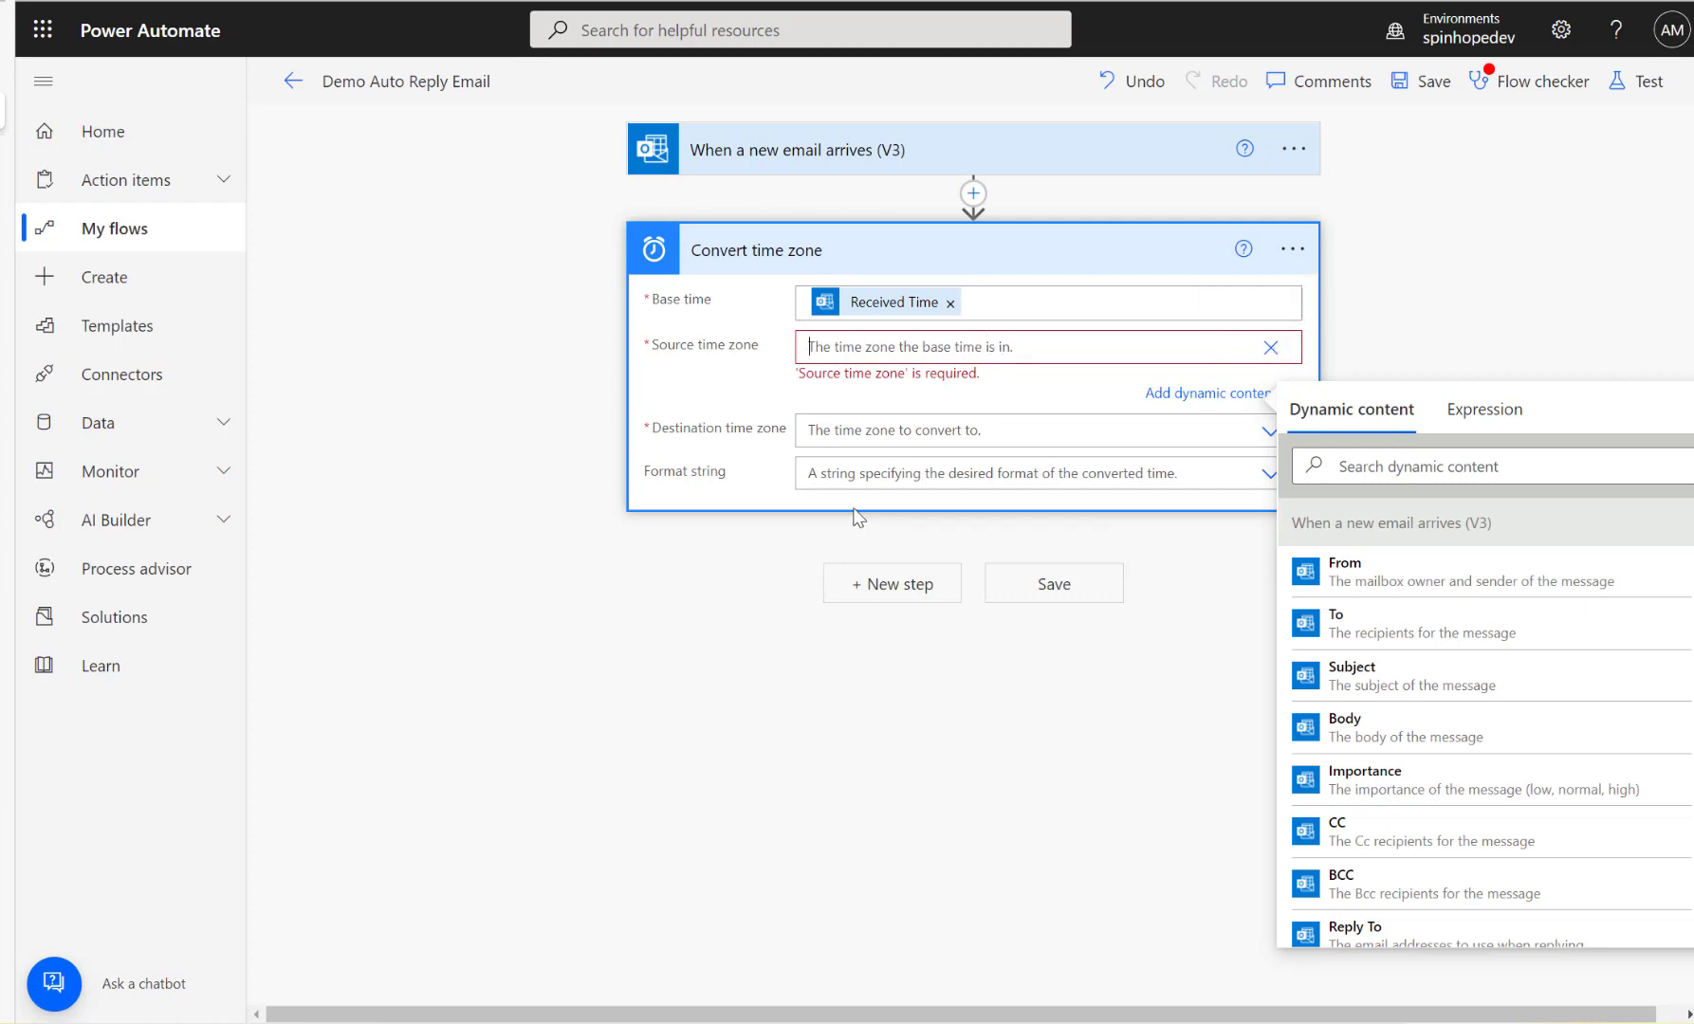
pyautogui.click(1271, 347)
pyautogui.click(1273, 351)
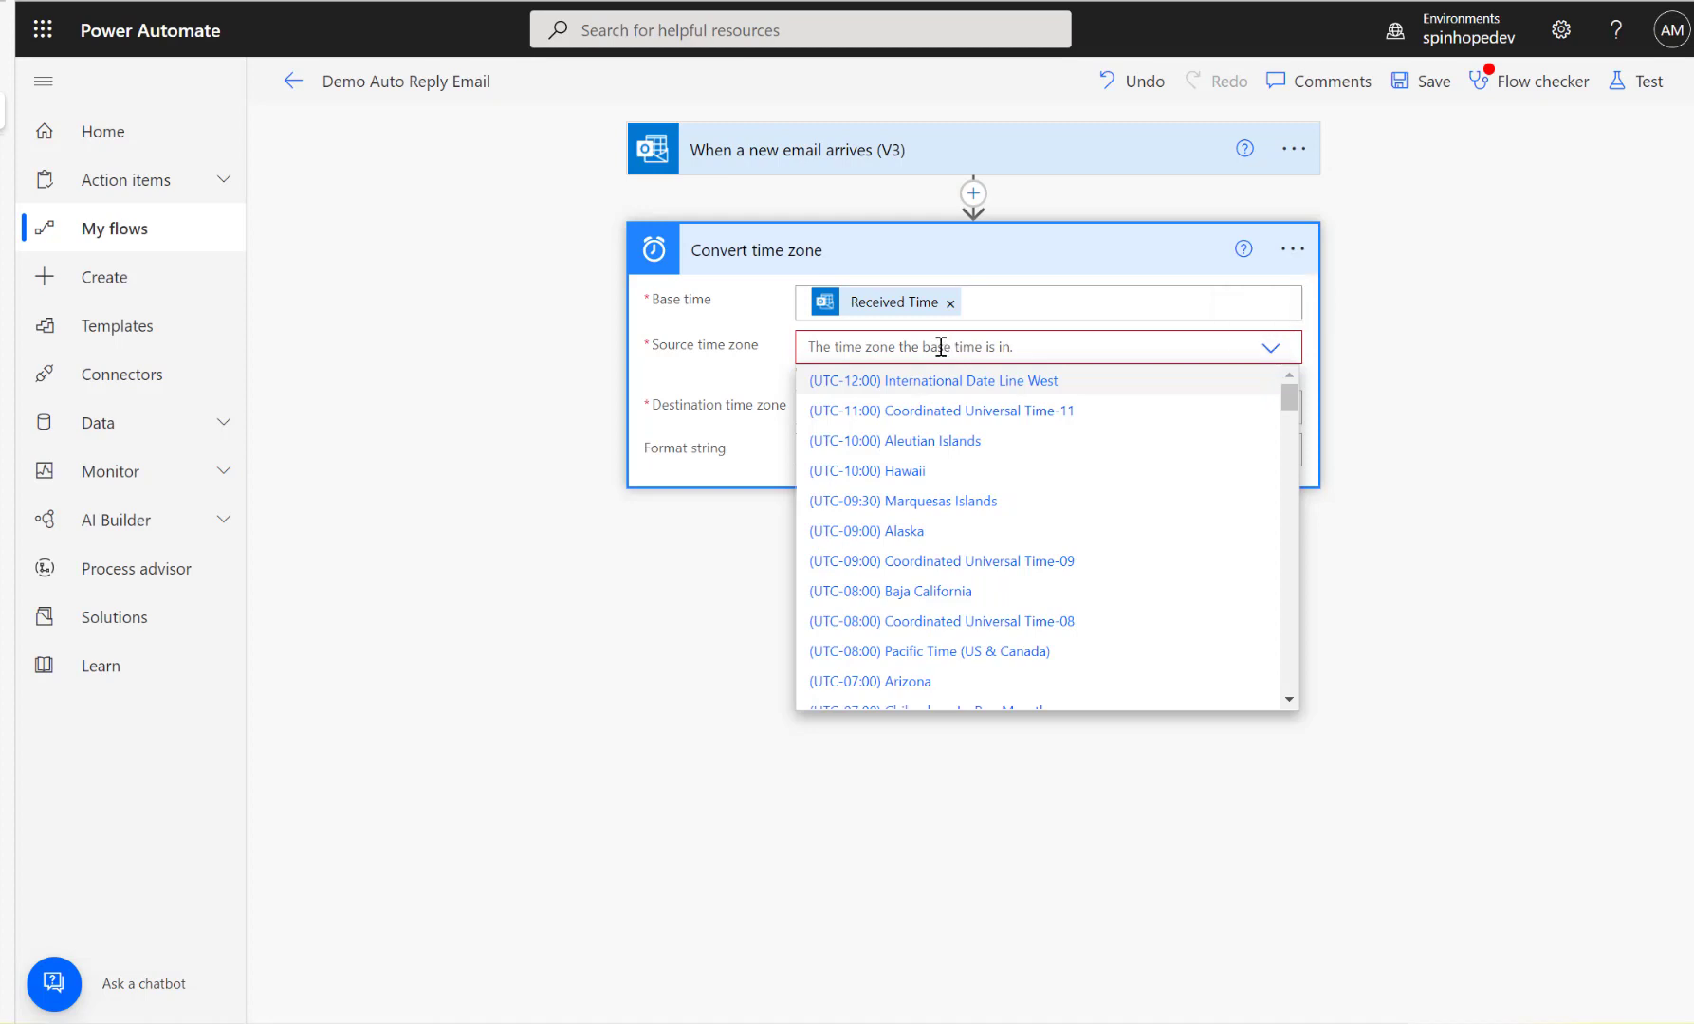
pyautogui.write('utc')
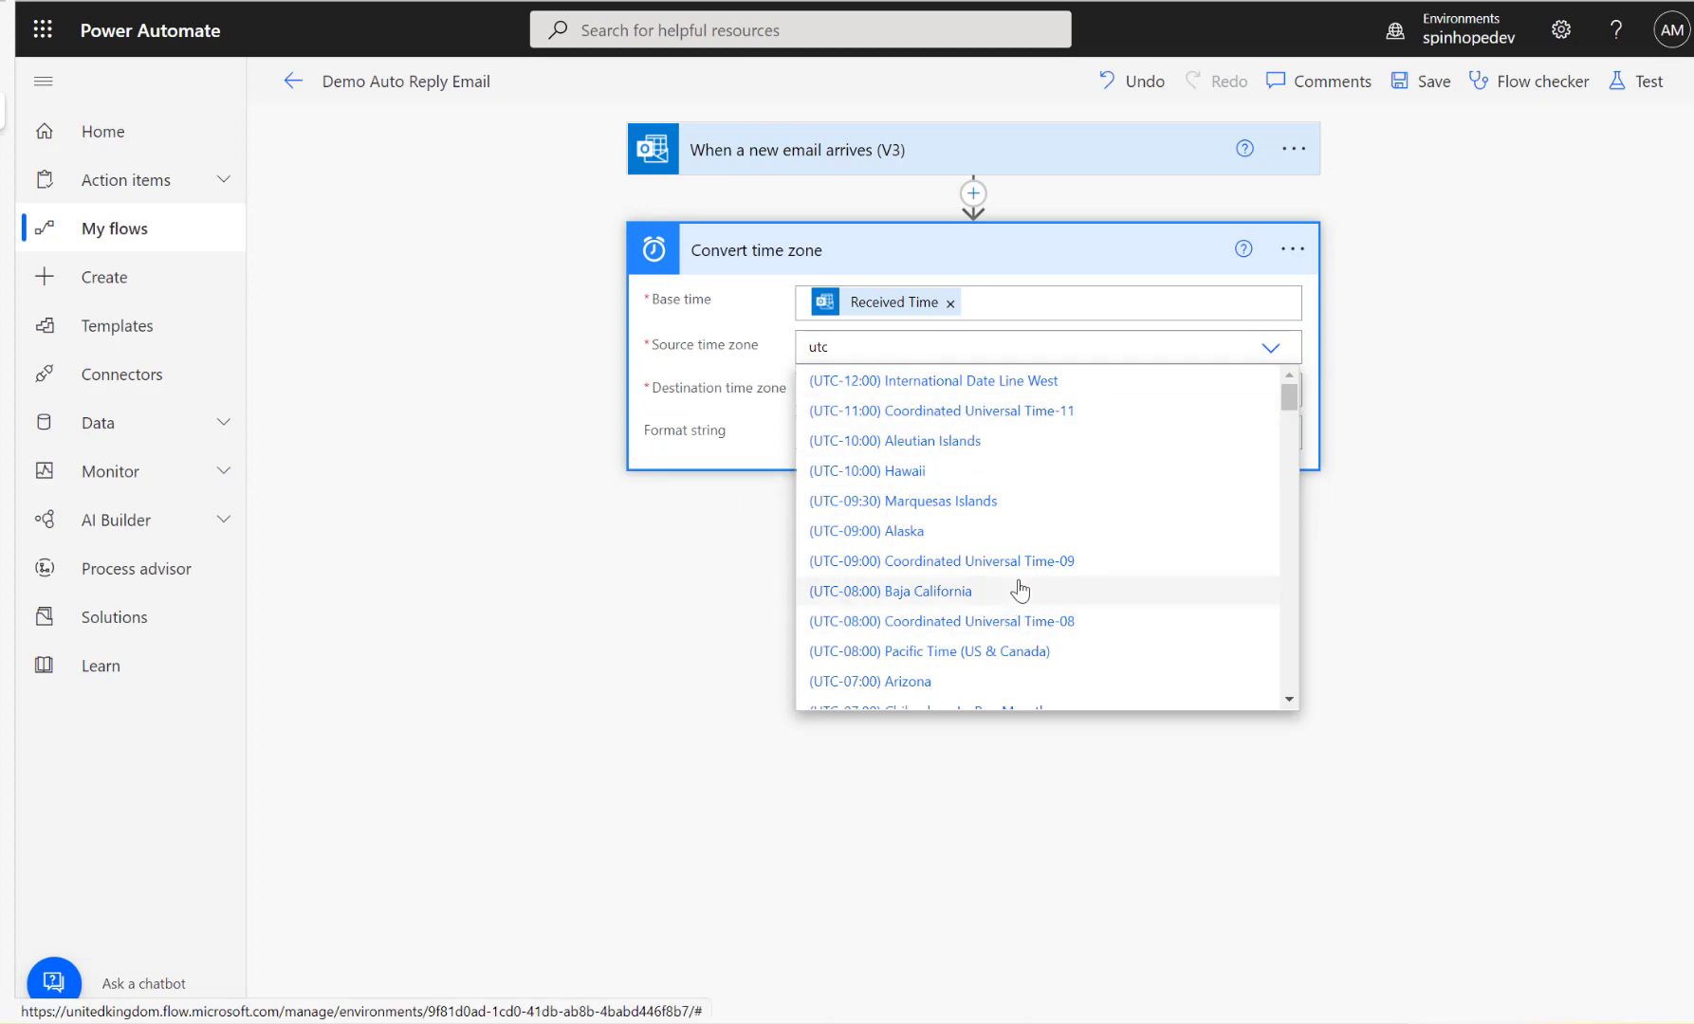
pyautogui.press('BackSpace')
pyautogui.press('BackSpace')
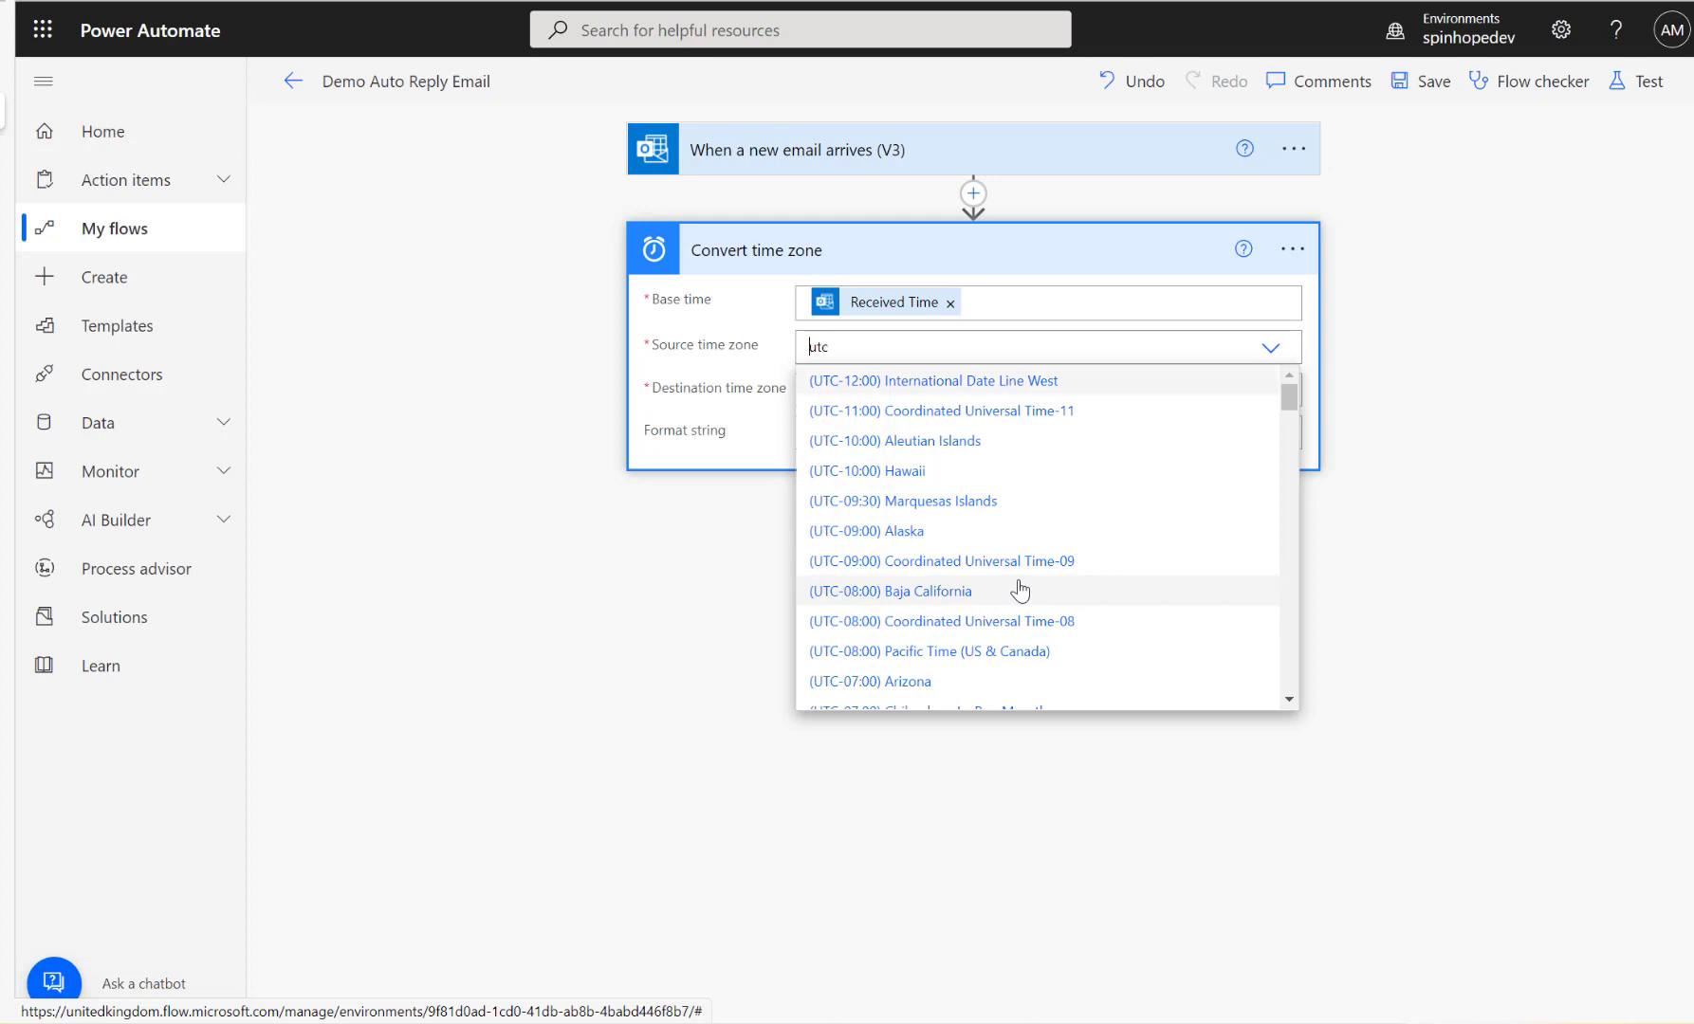
pyautogui.press('BackSpace')
pyautogui.press('BackSpace')
pyautogui.press('BackSpace')
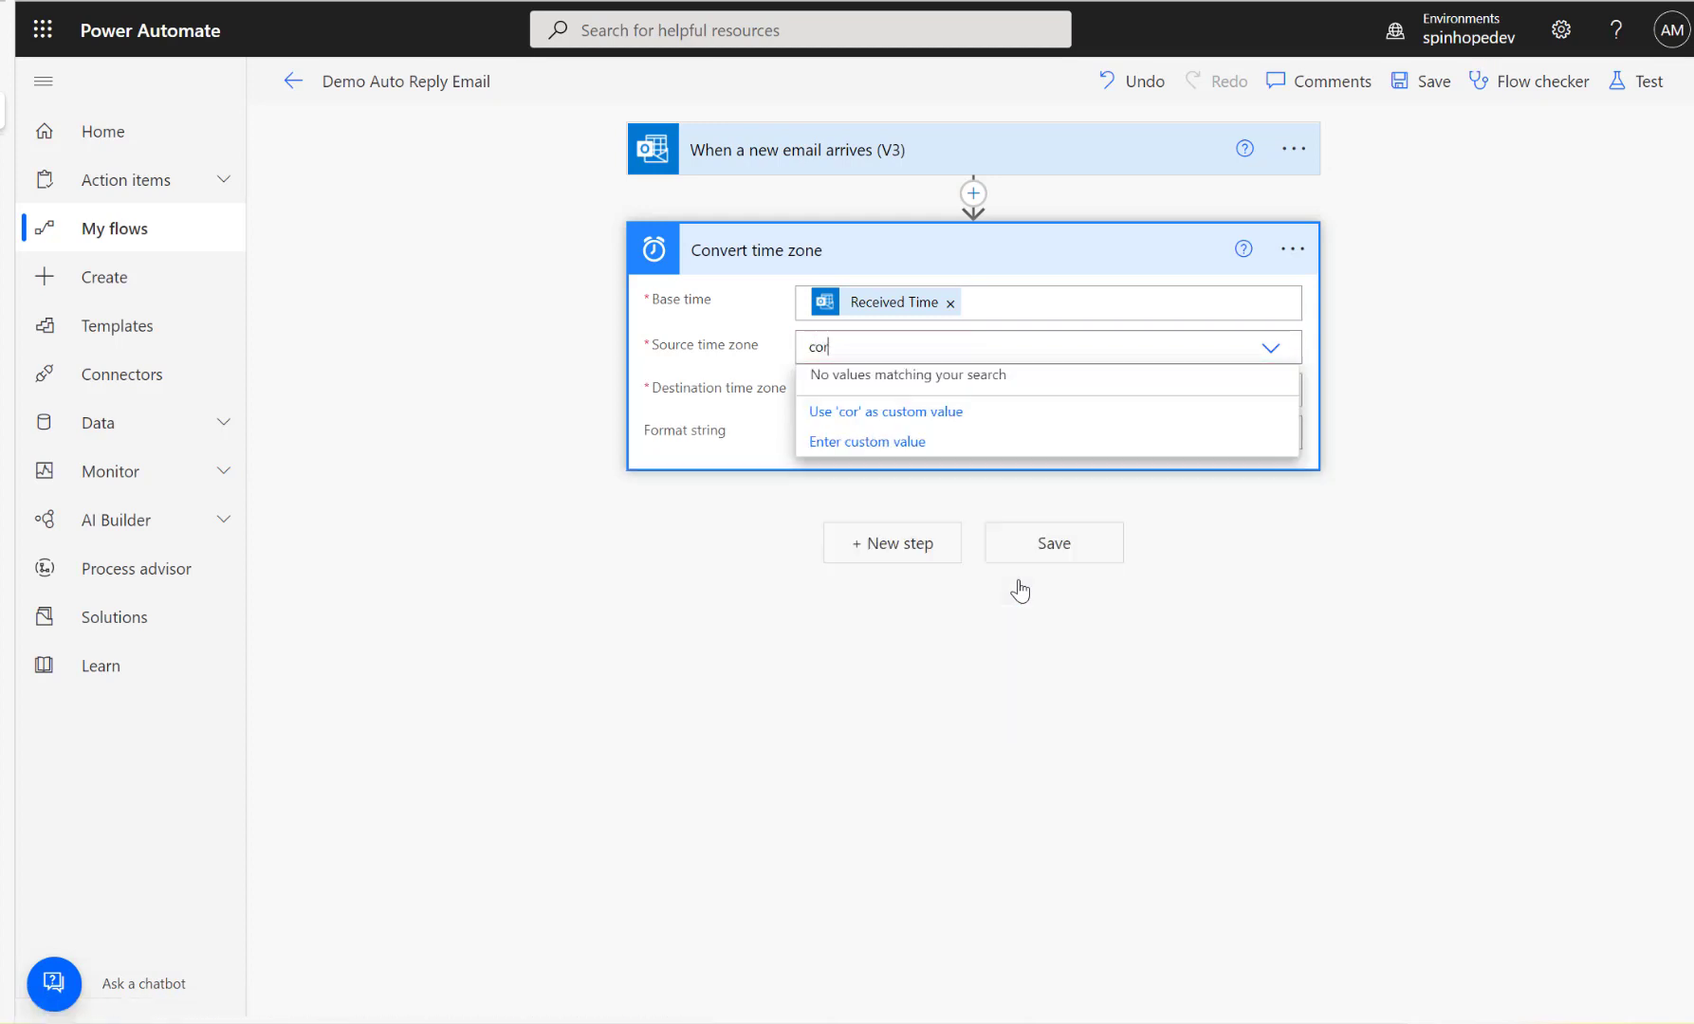
pyautogui.press('BackSpace')
pyautogui.write('or')
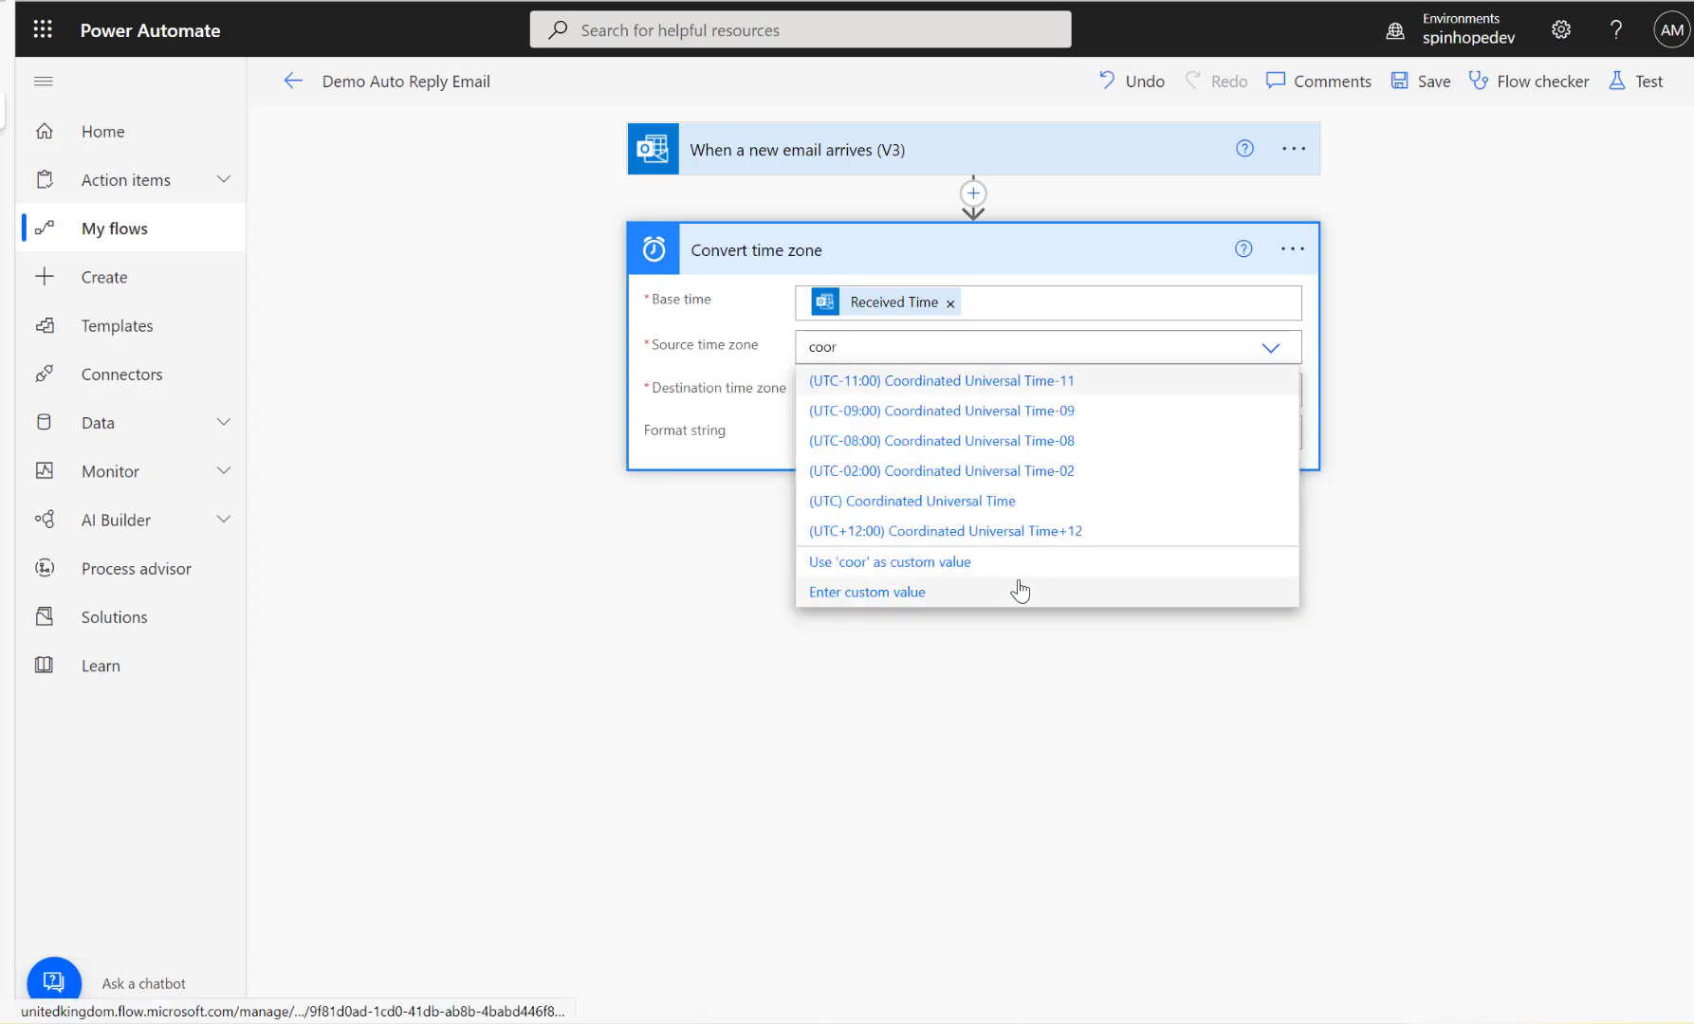
pyautogui.click(939, 503)
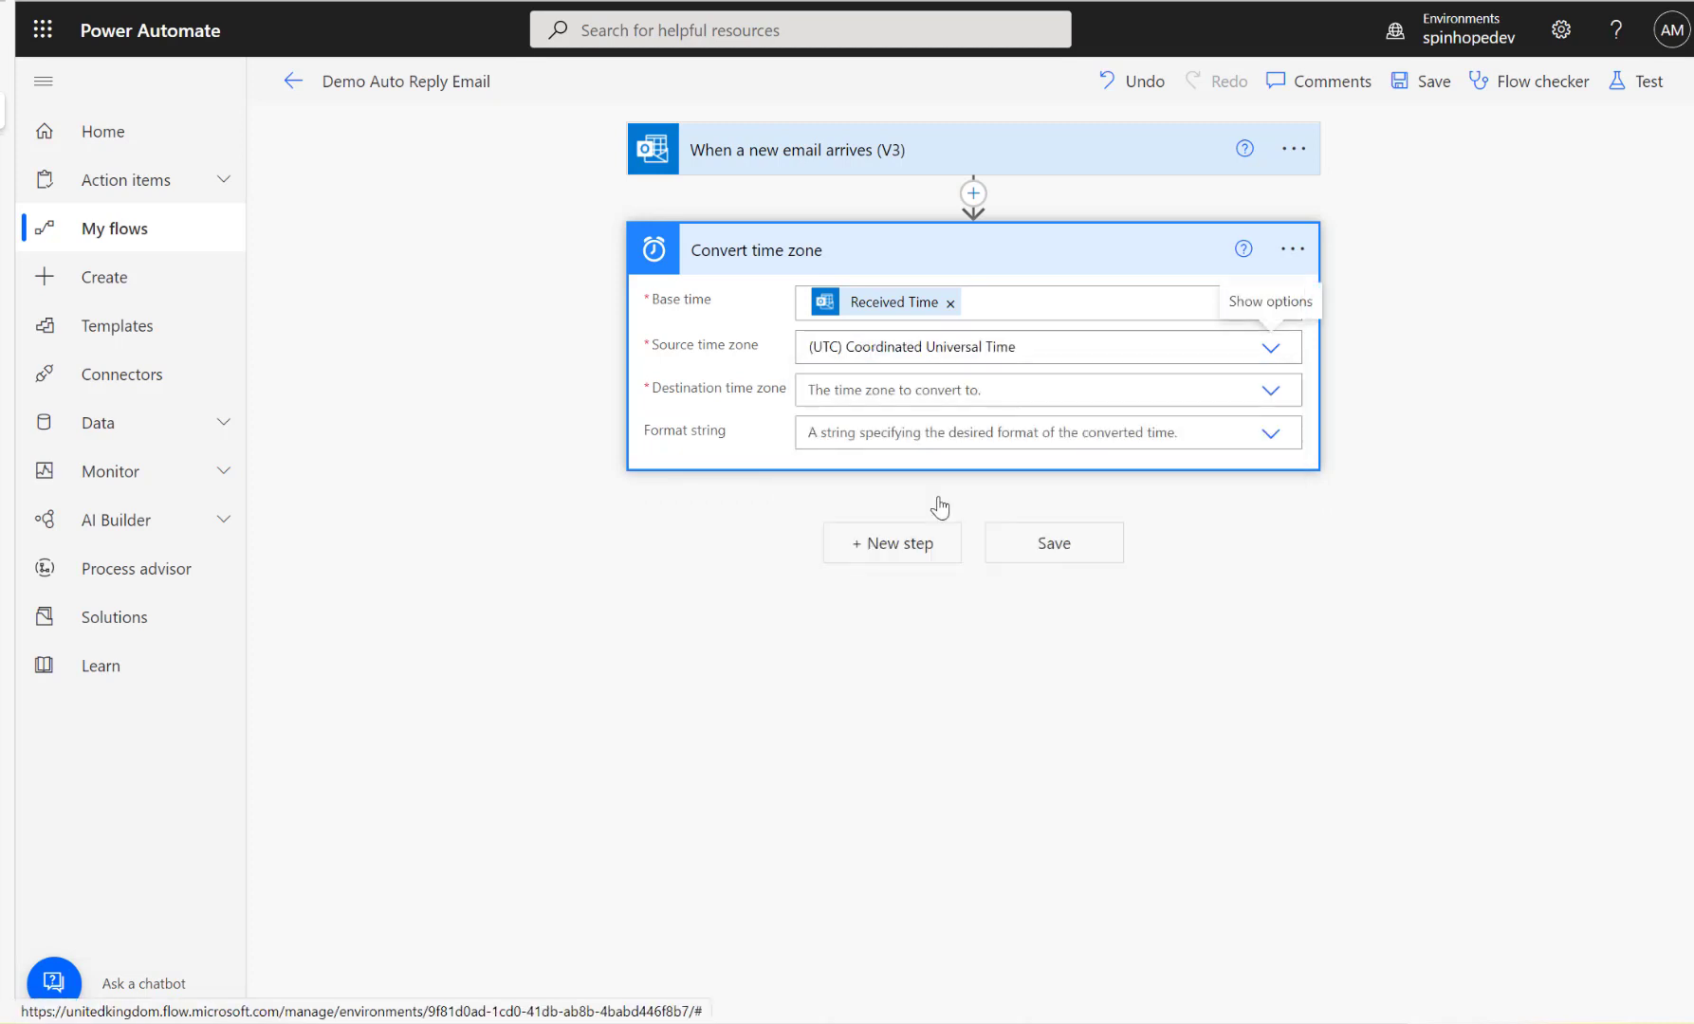
# Set Destination time zone to (UTC+00:00) Dublin, Edinburgh, Lisbon, London.
pyautogui.click(974, 386)
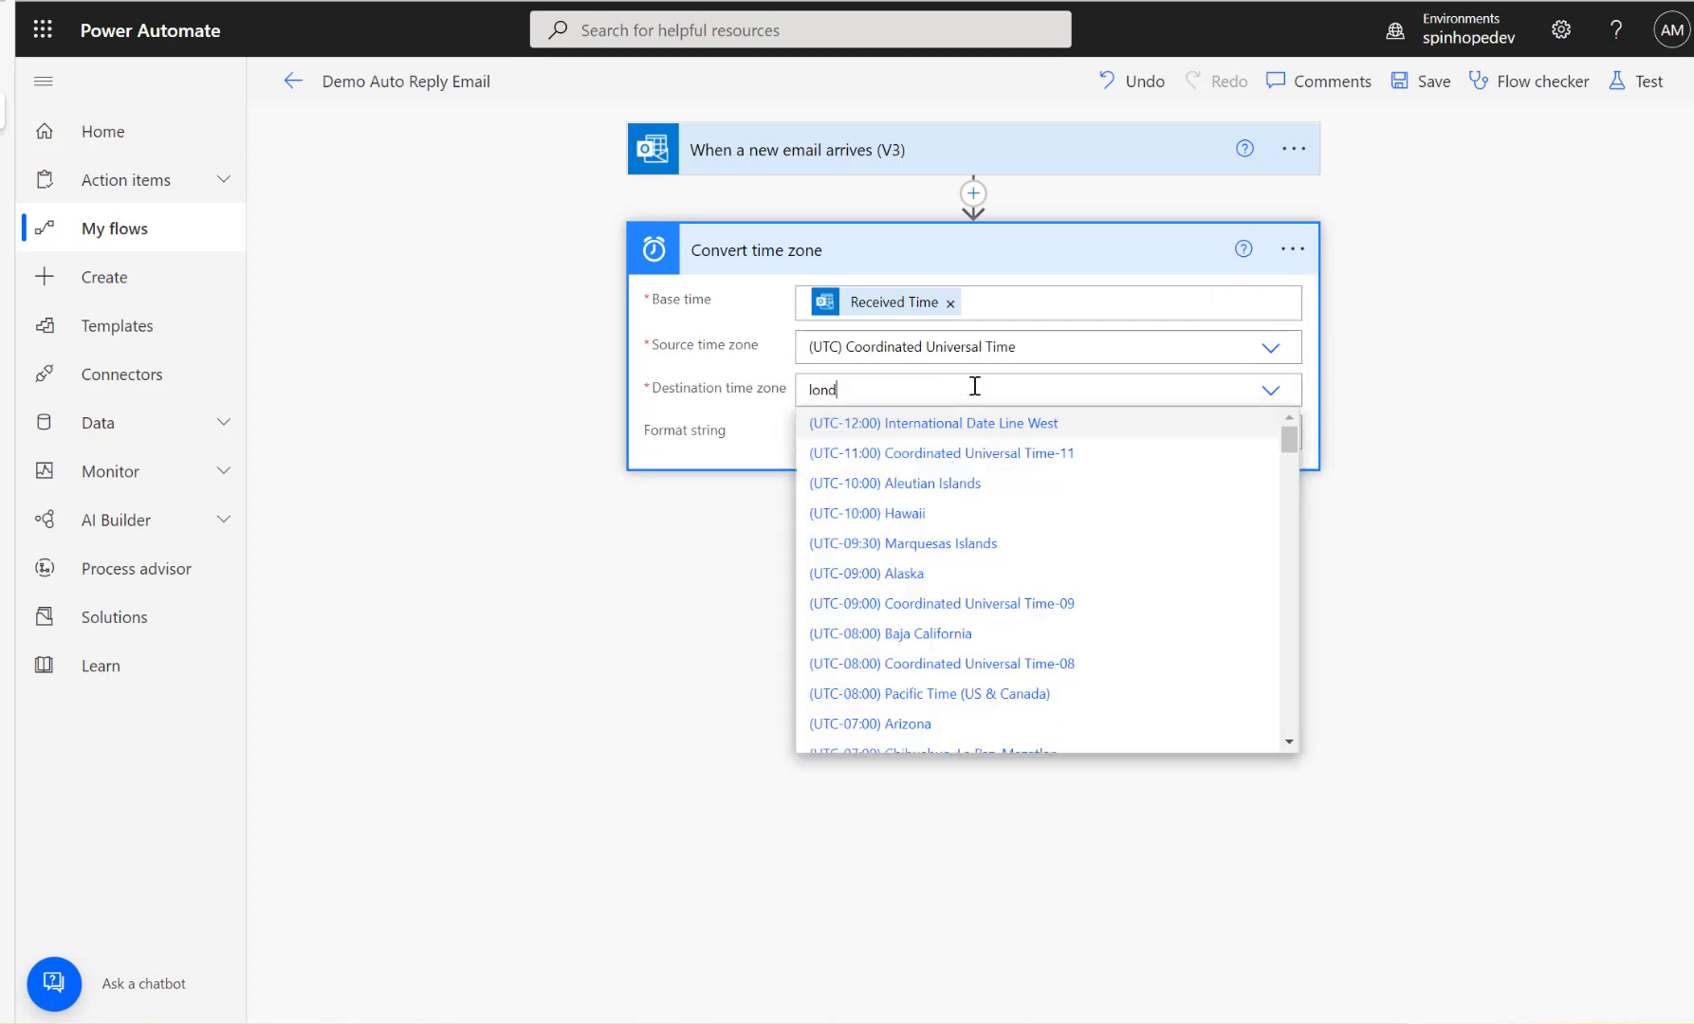
pyautogui.write('lond')
pyautogui.click(934, 425)
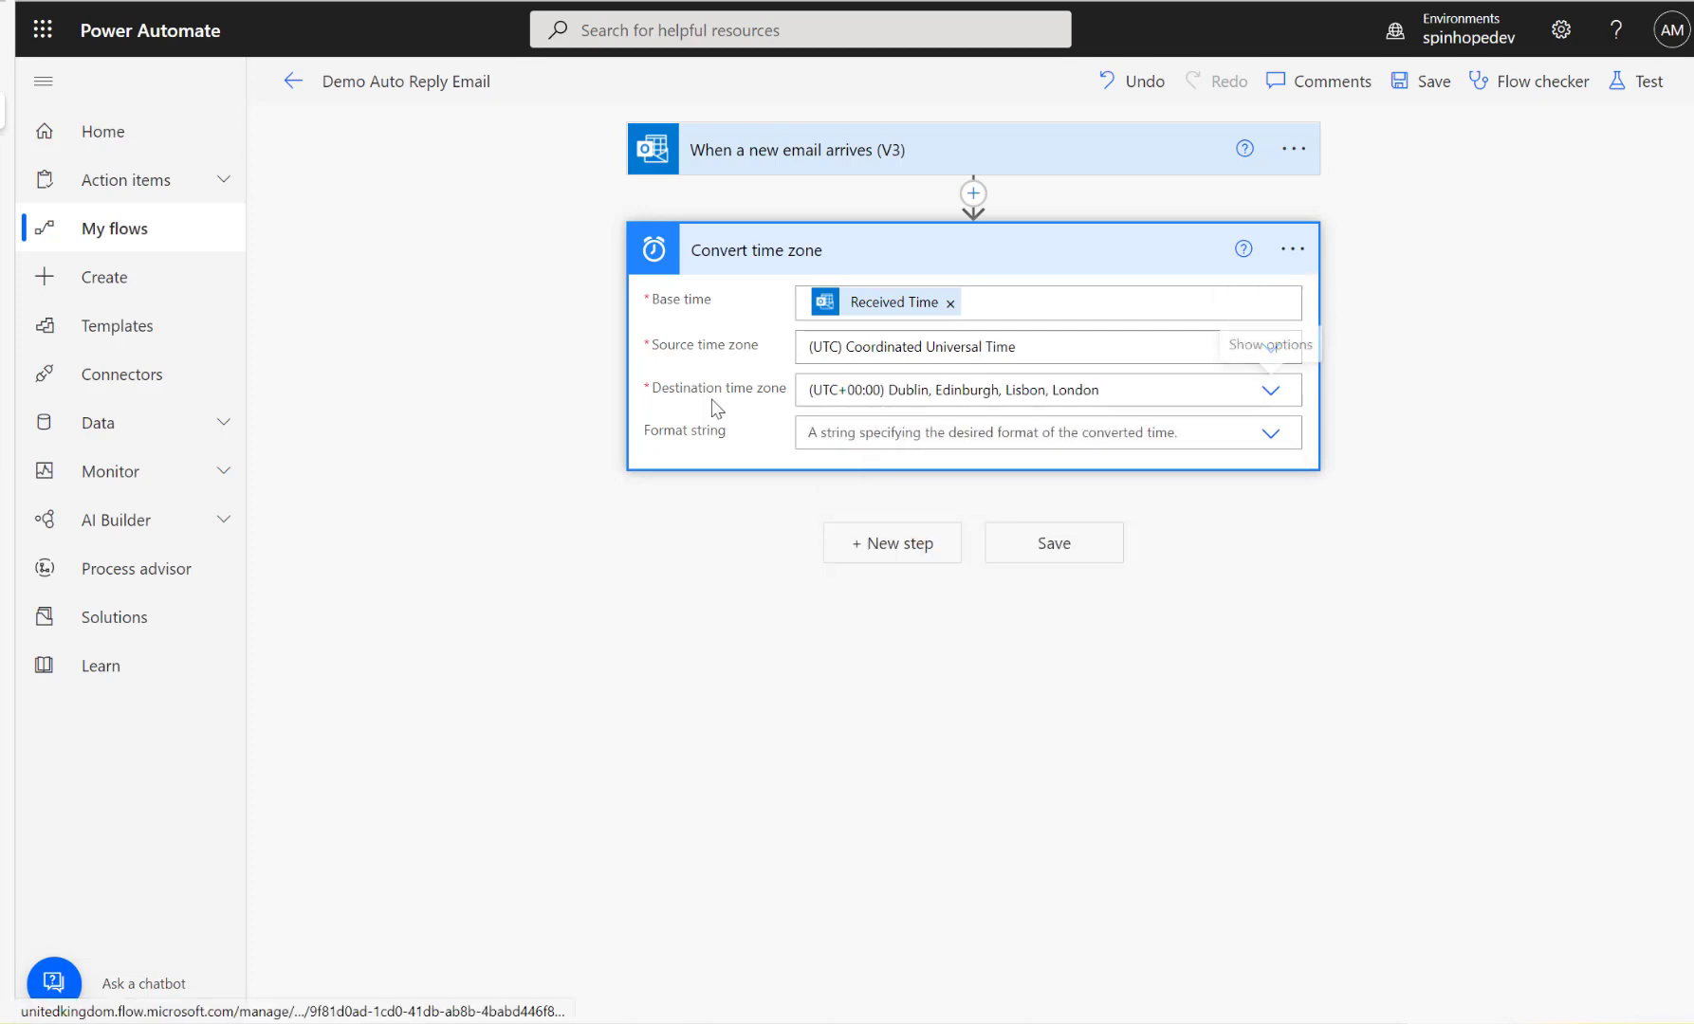
# Set the Format string to the custom value yyyyMMddHHmmss.
pyautogui.click(917, 436)
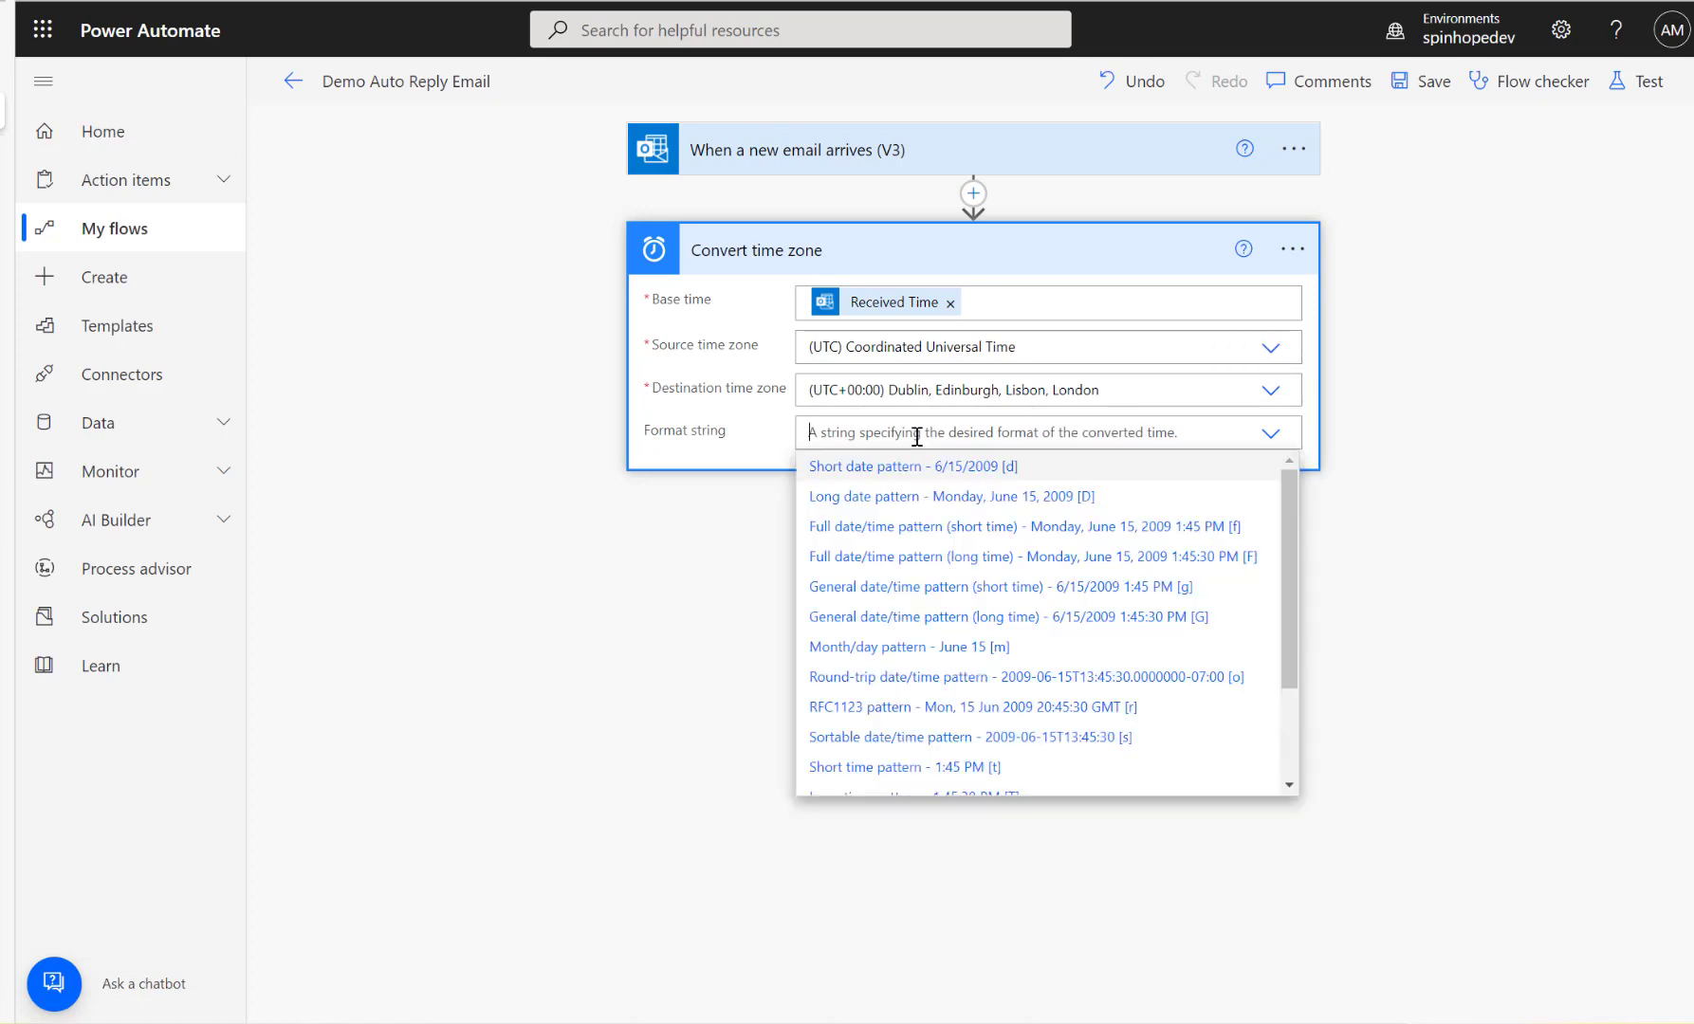
pyautogui.scroll(-2, 949, 719)
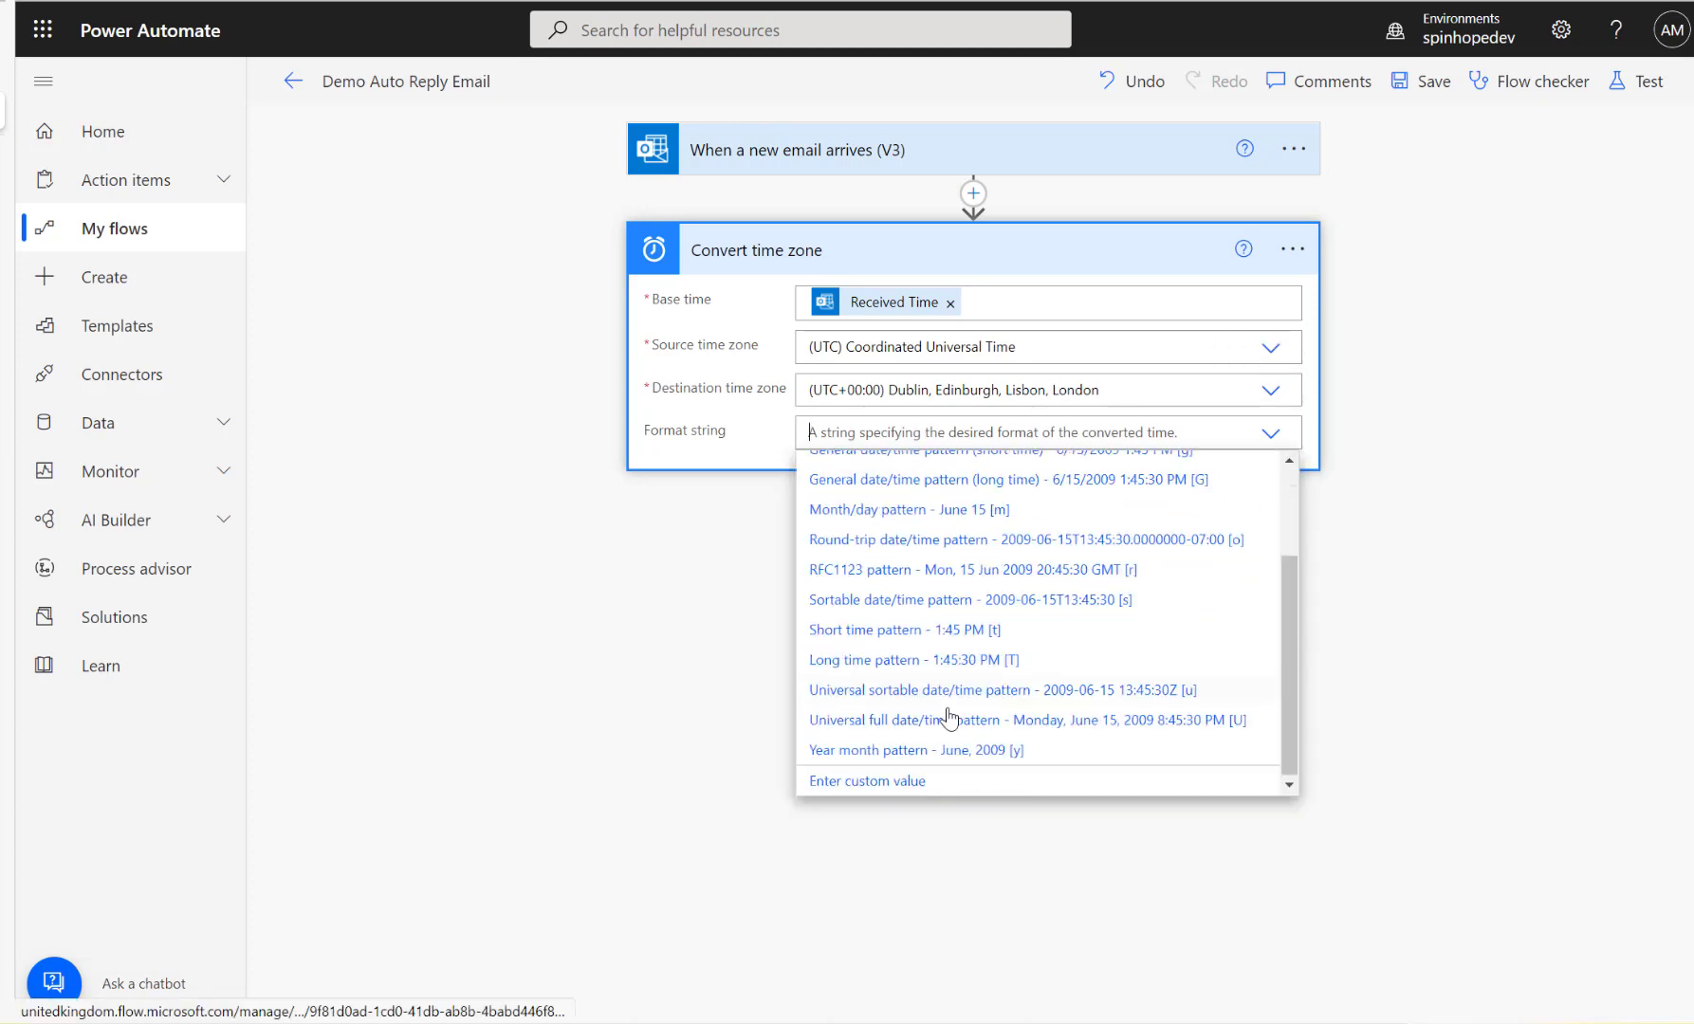
pyautogui.click(856, 787)
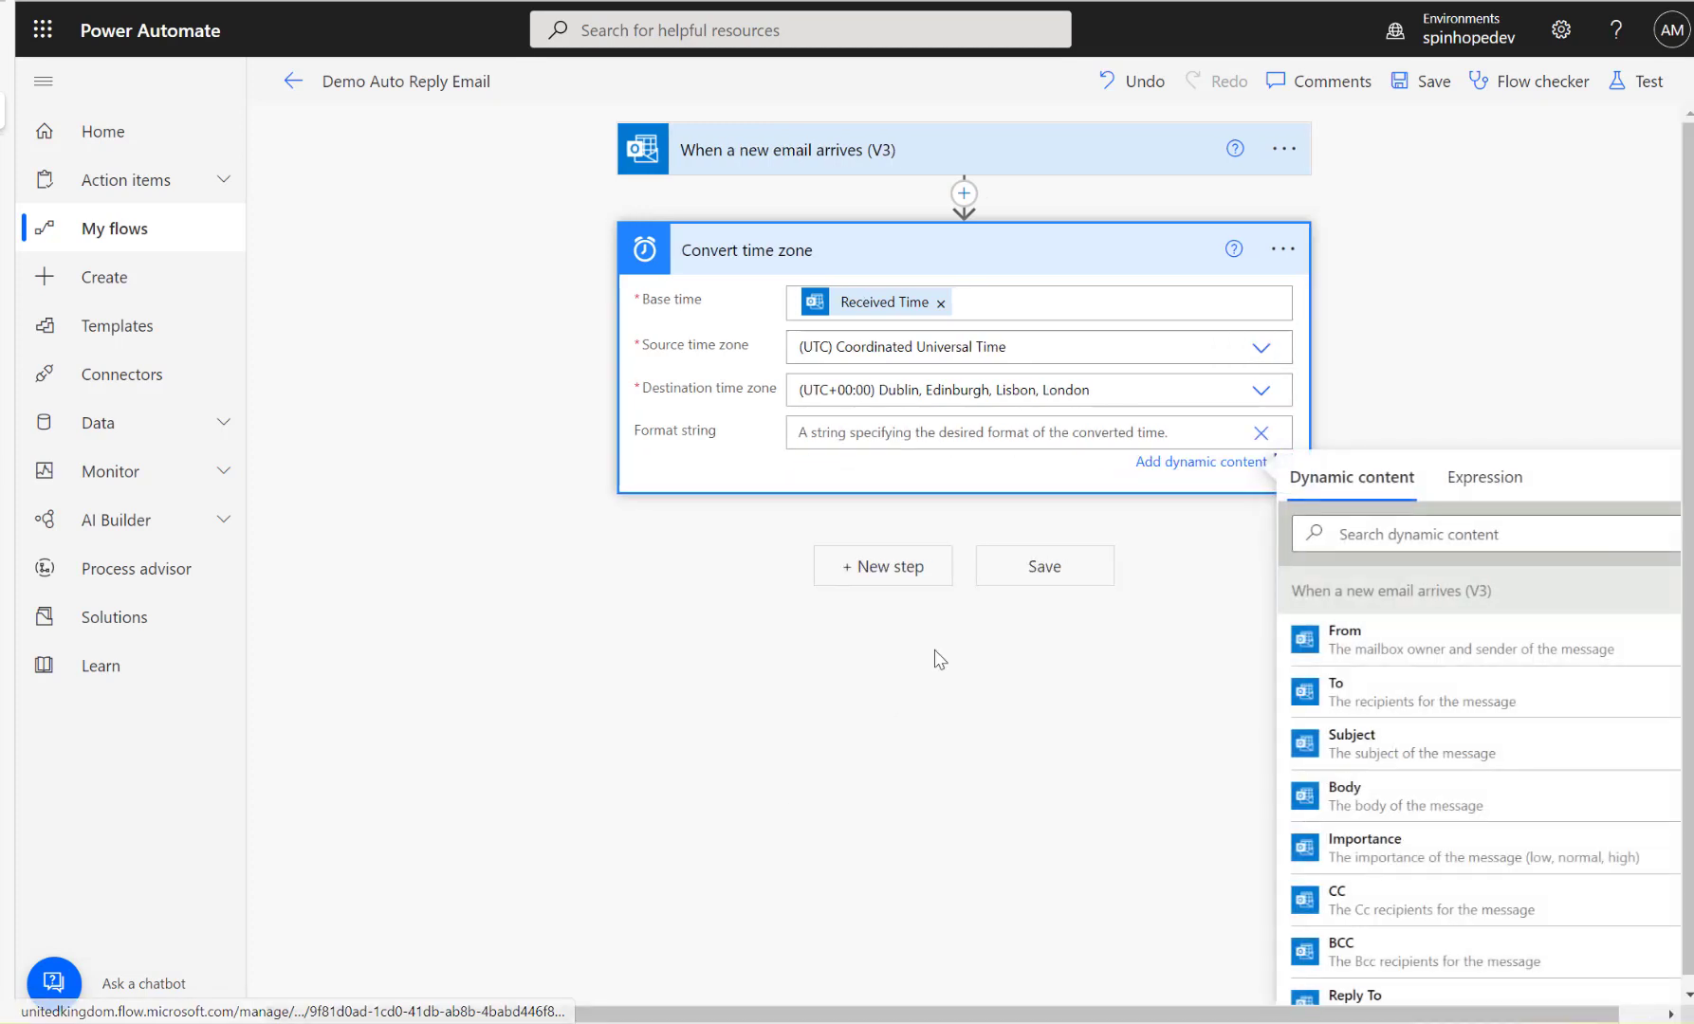
pyautogui.write('yyyyMMddHHmmss')
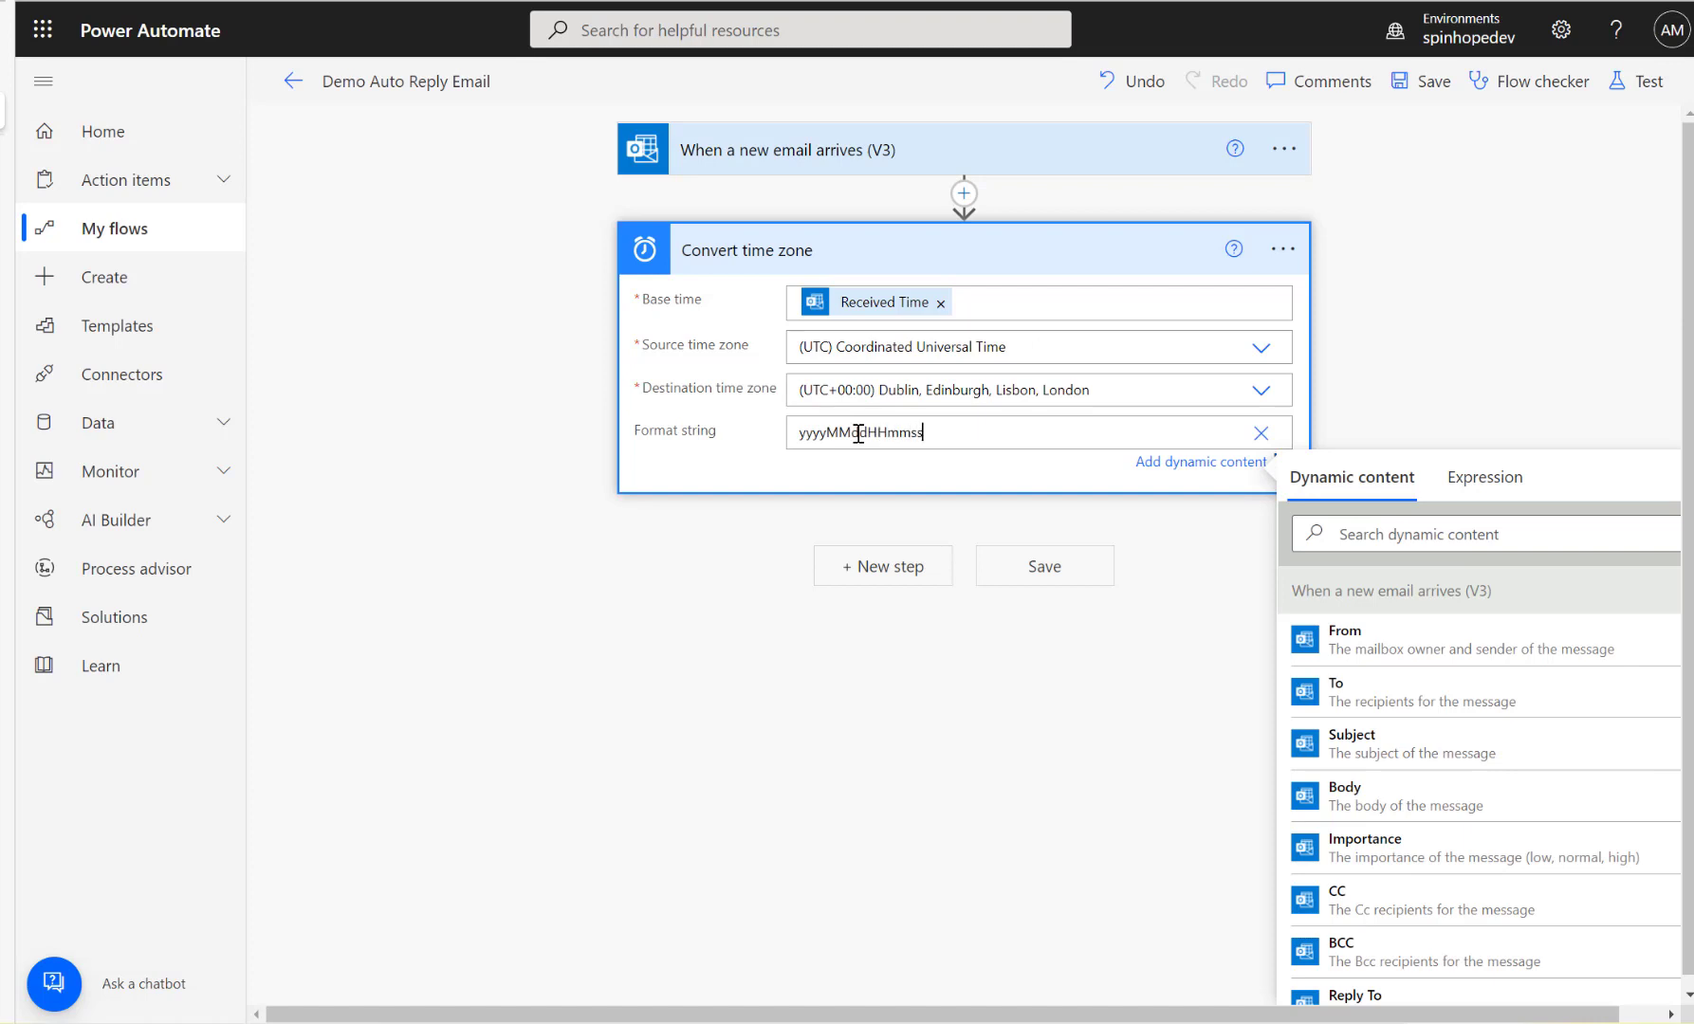
# Save the flow and bring up its test options.
pyautogui.click(1434, 83)
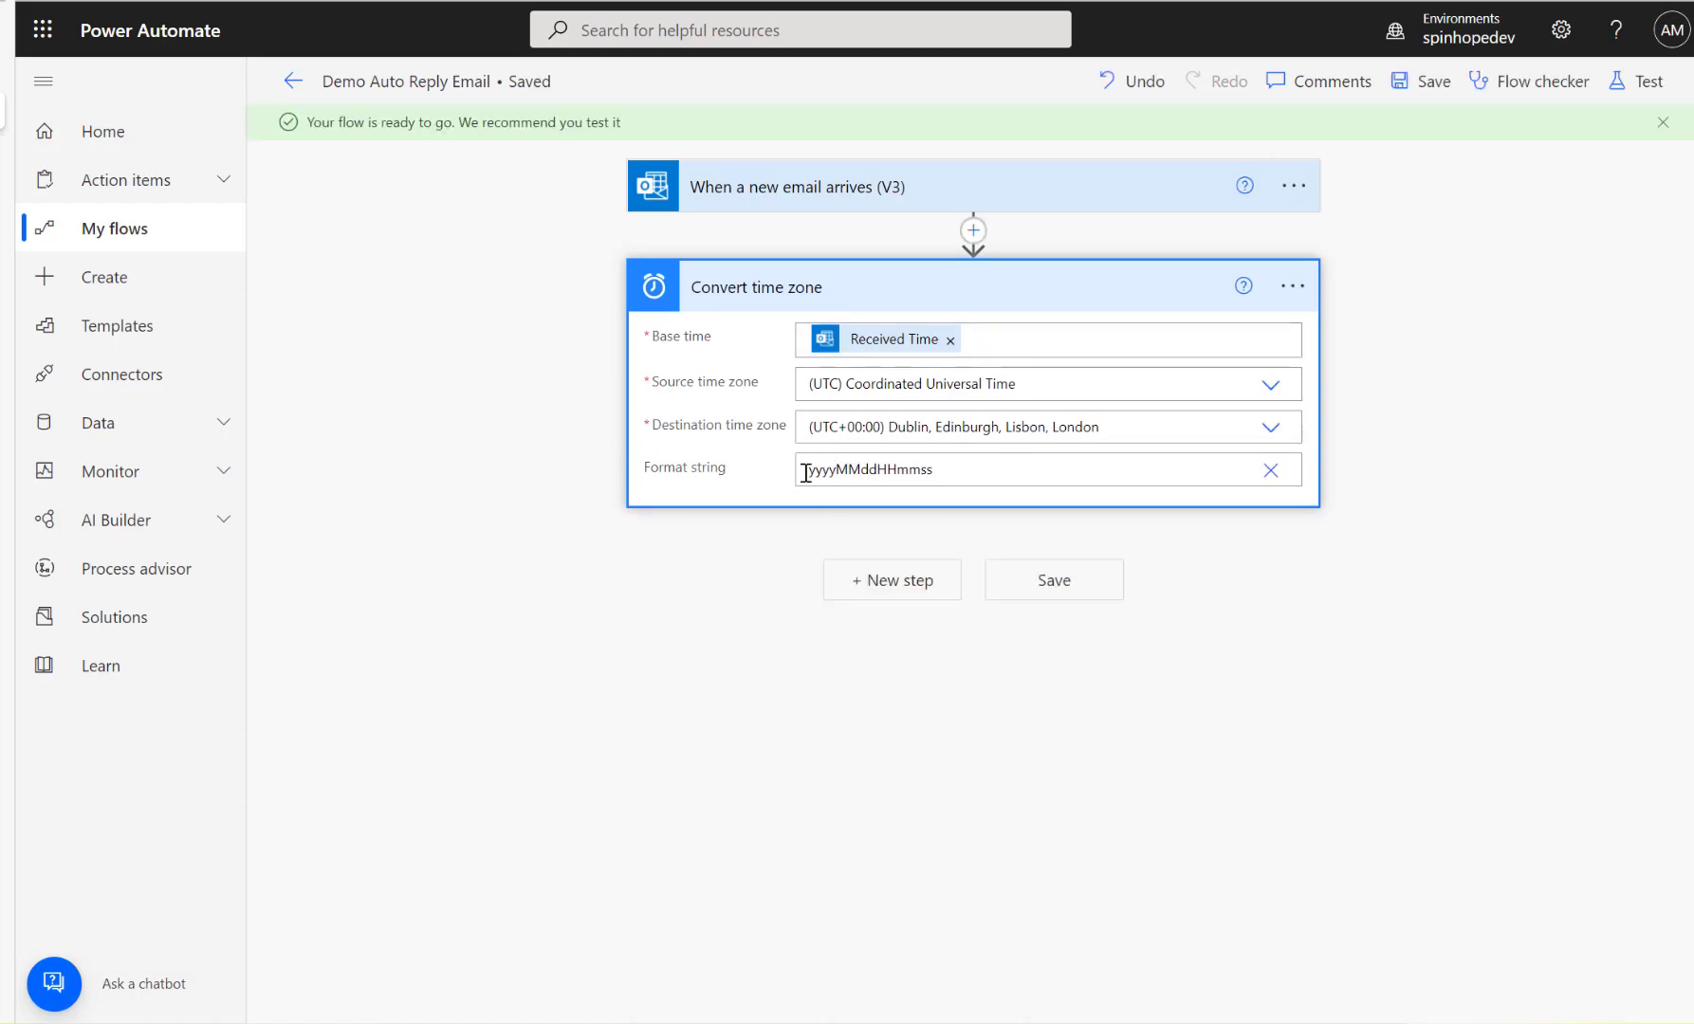
pyautogui.moveTo(952, 472); pyautogui.dragTo(711, 479)
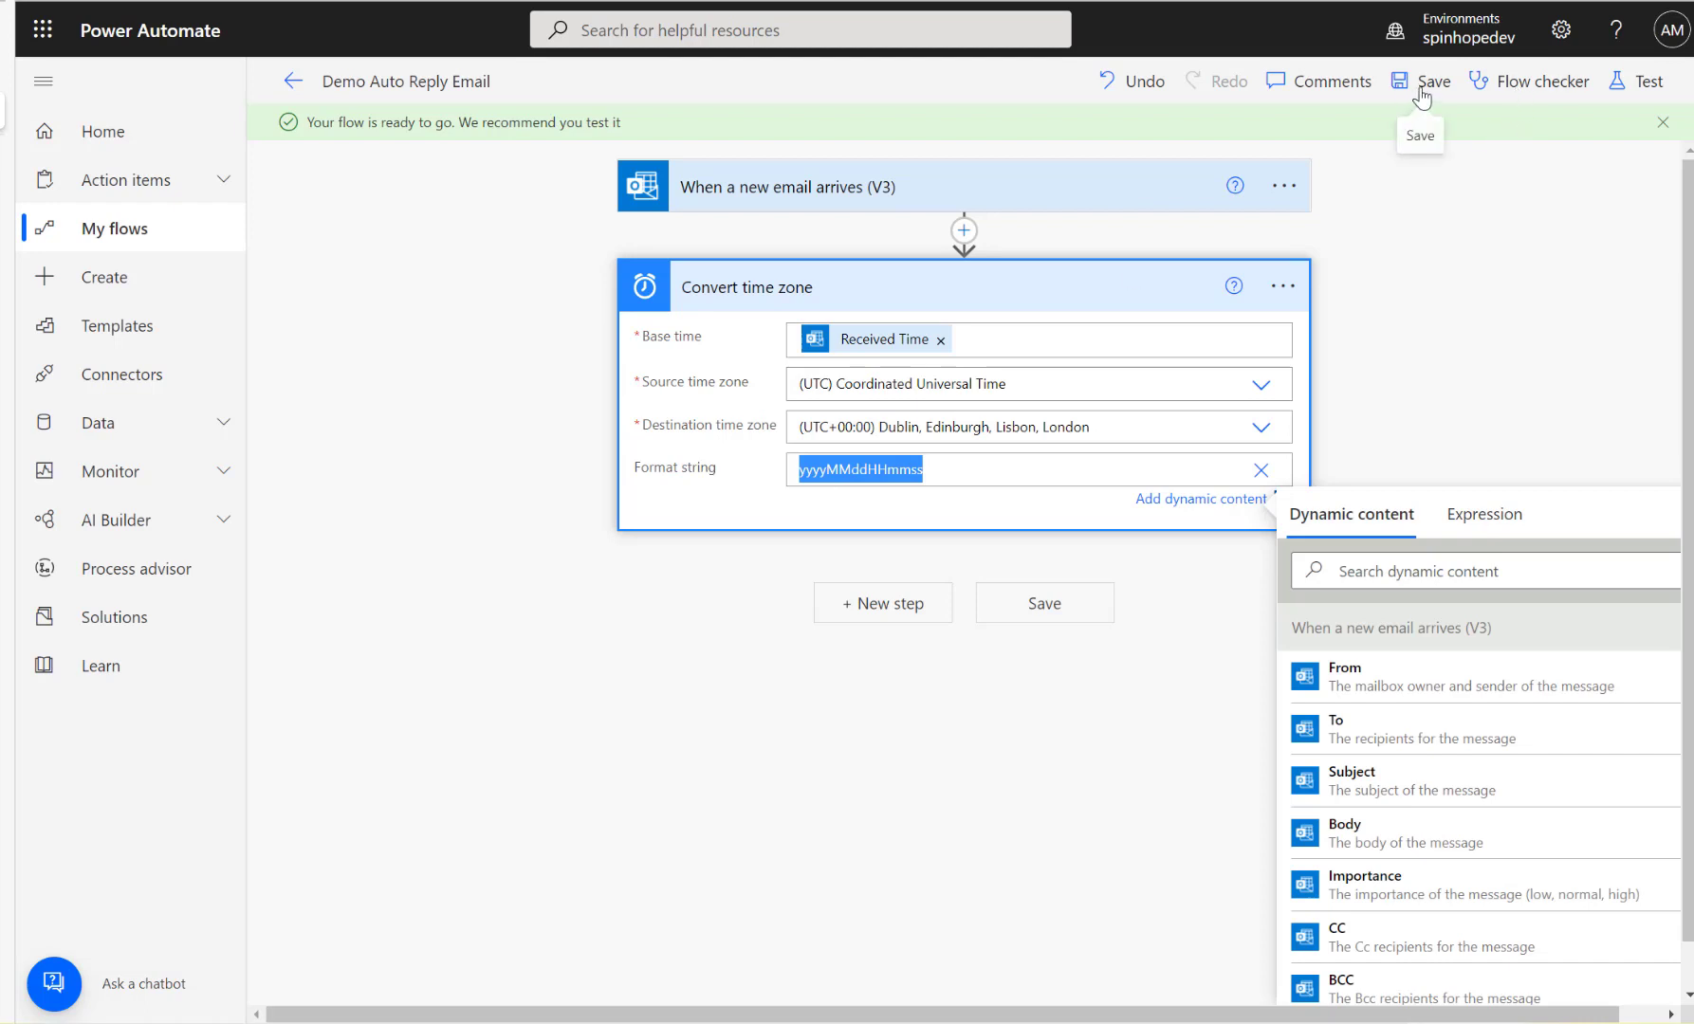
pyautogui.click(1633, 87)
# Run a manual test of the flow and open the latest run's details.
pyautogui.click(1375, 138)
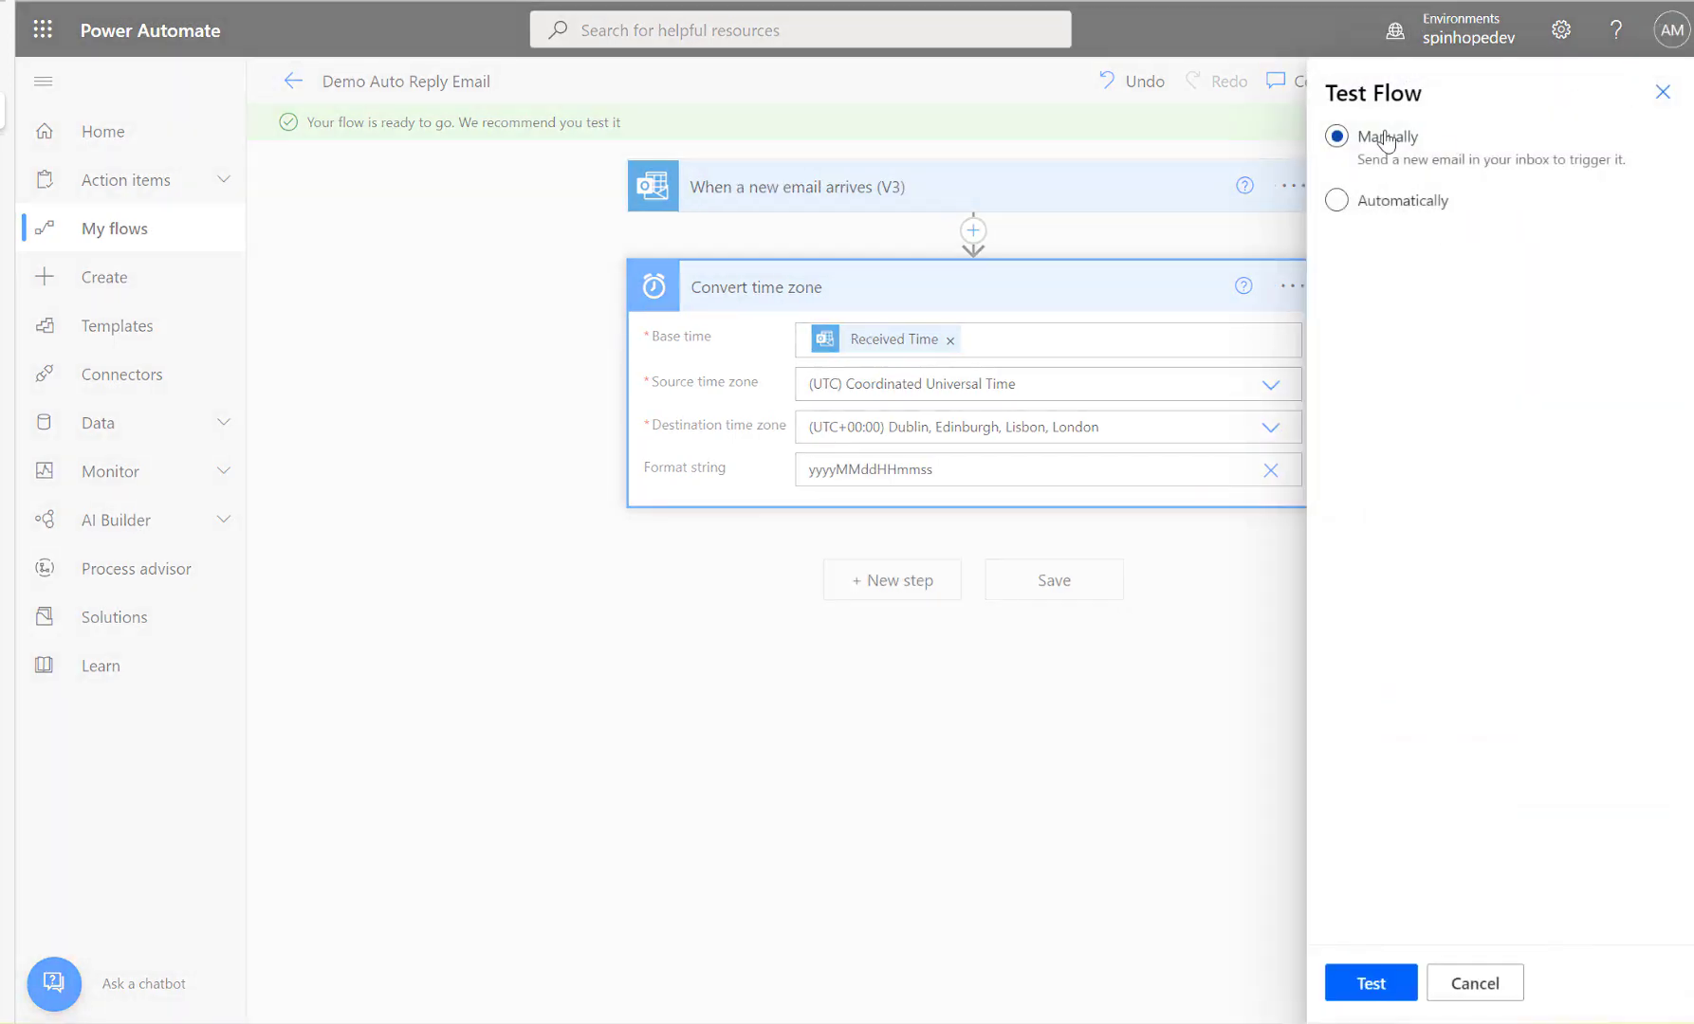
pyautogui.click(1367, 981)
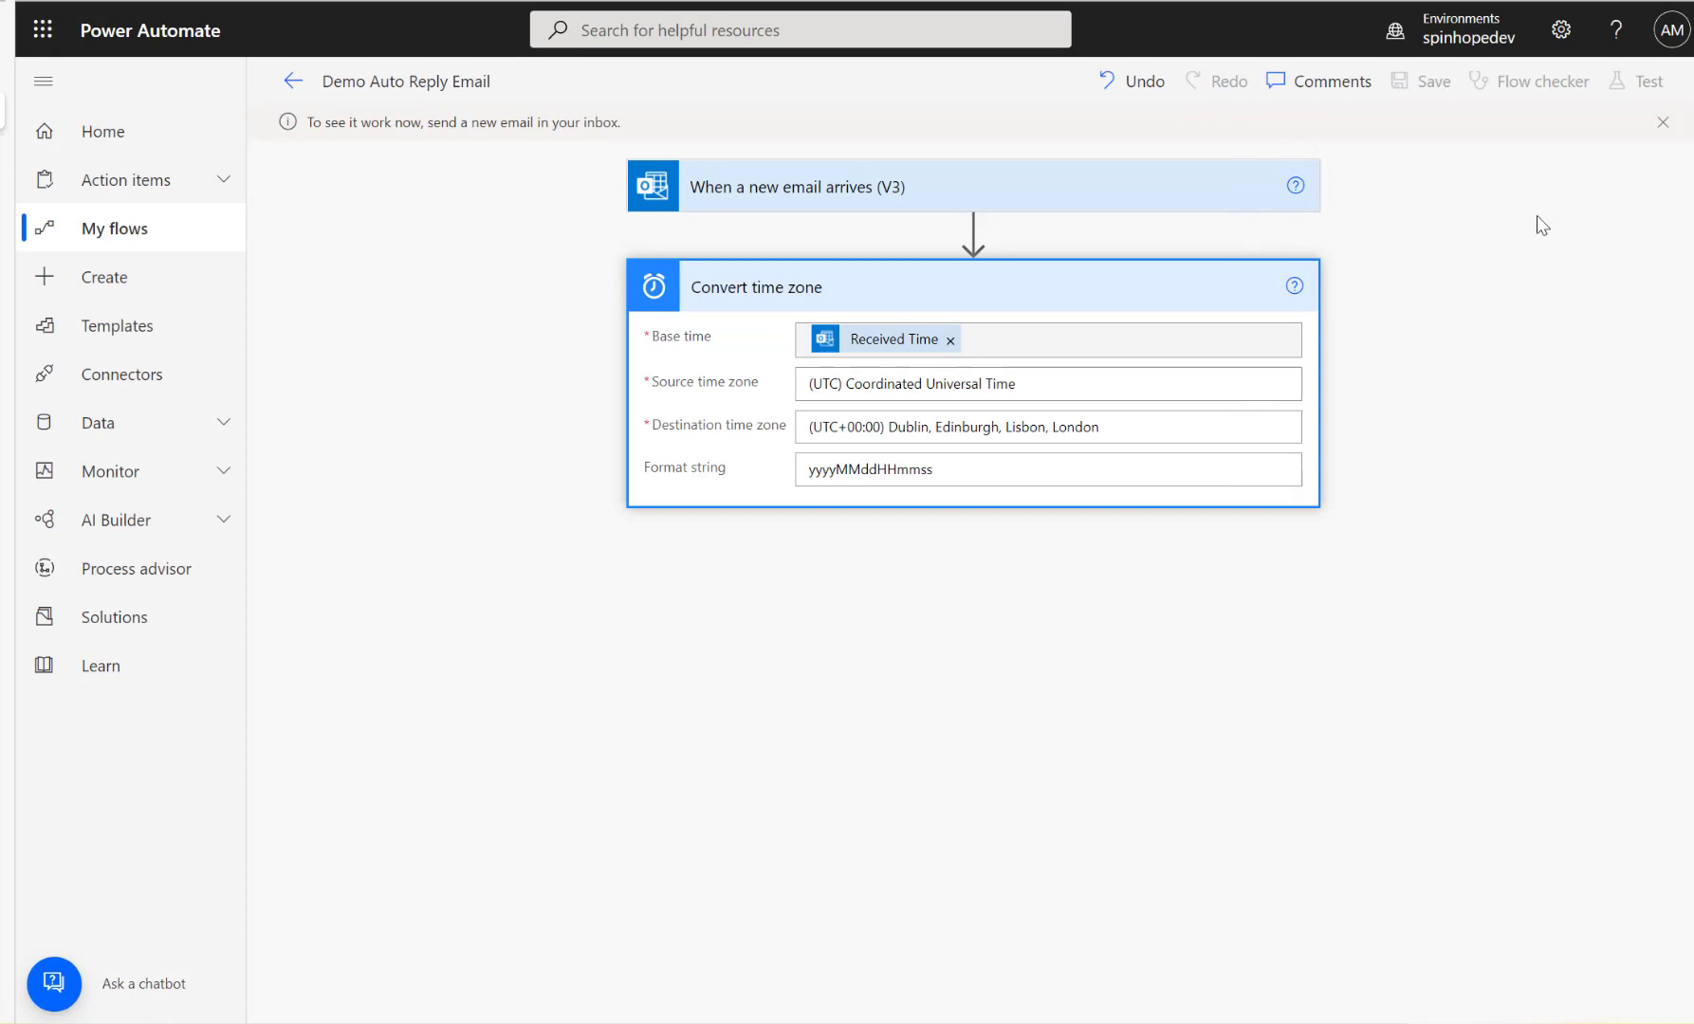
pyautogui.click(286, 83)
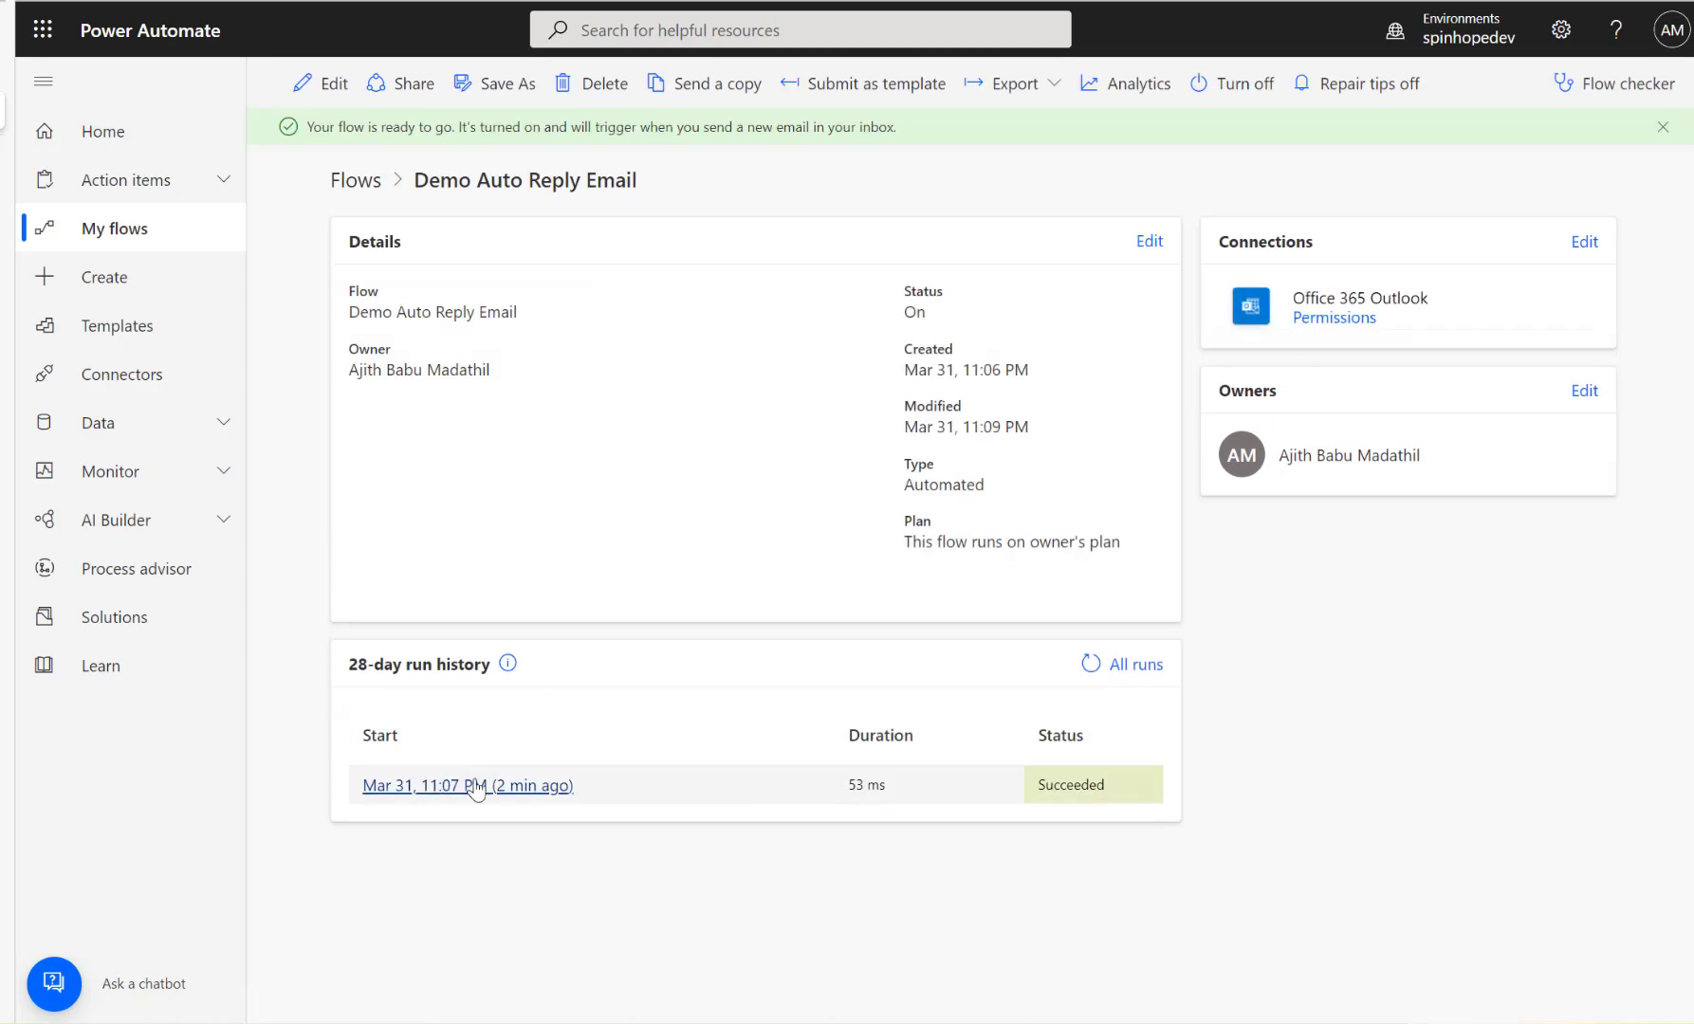
pyautogui.click(477, 787)
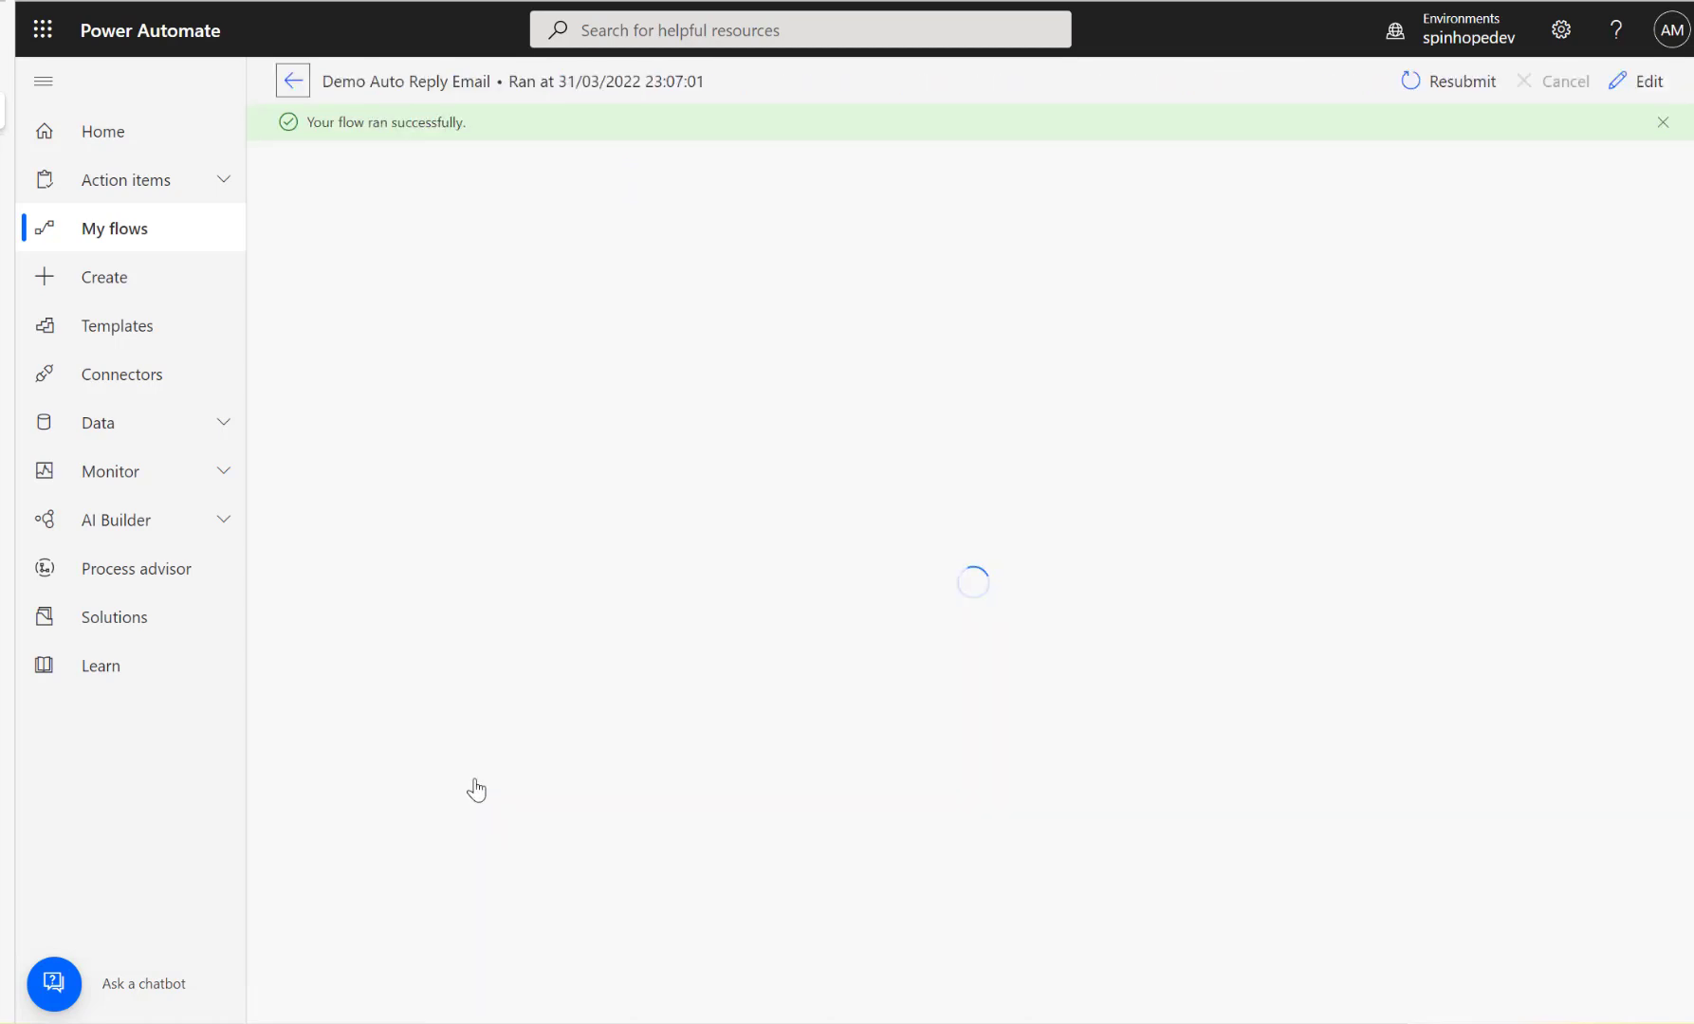
pyautogui.click(1456, 86)
pyautogui.click(971, 106)
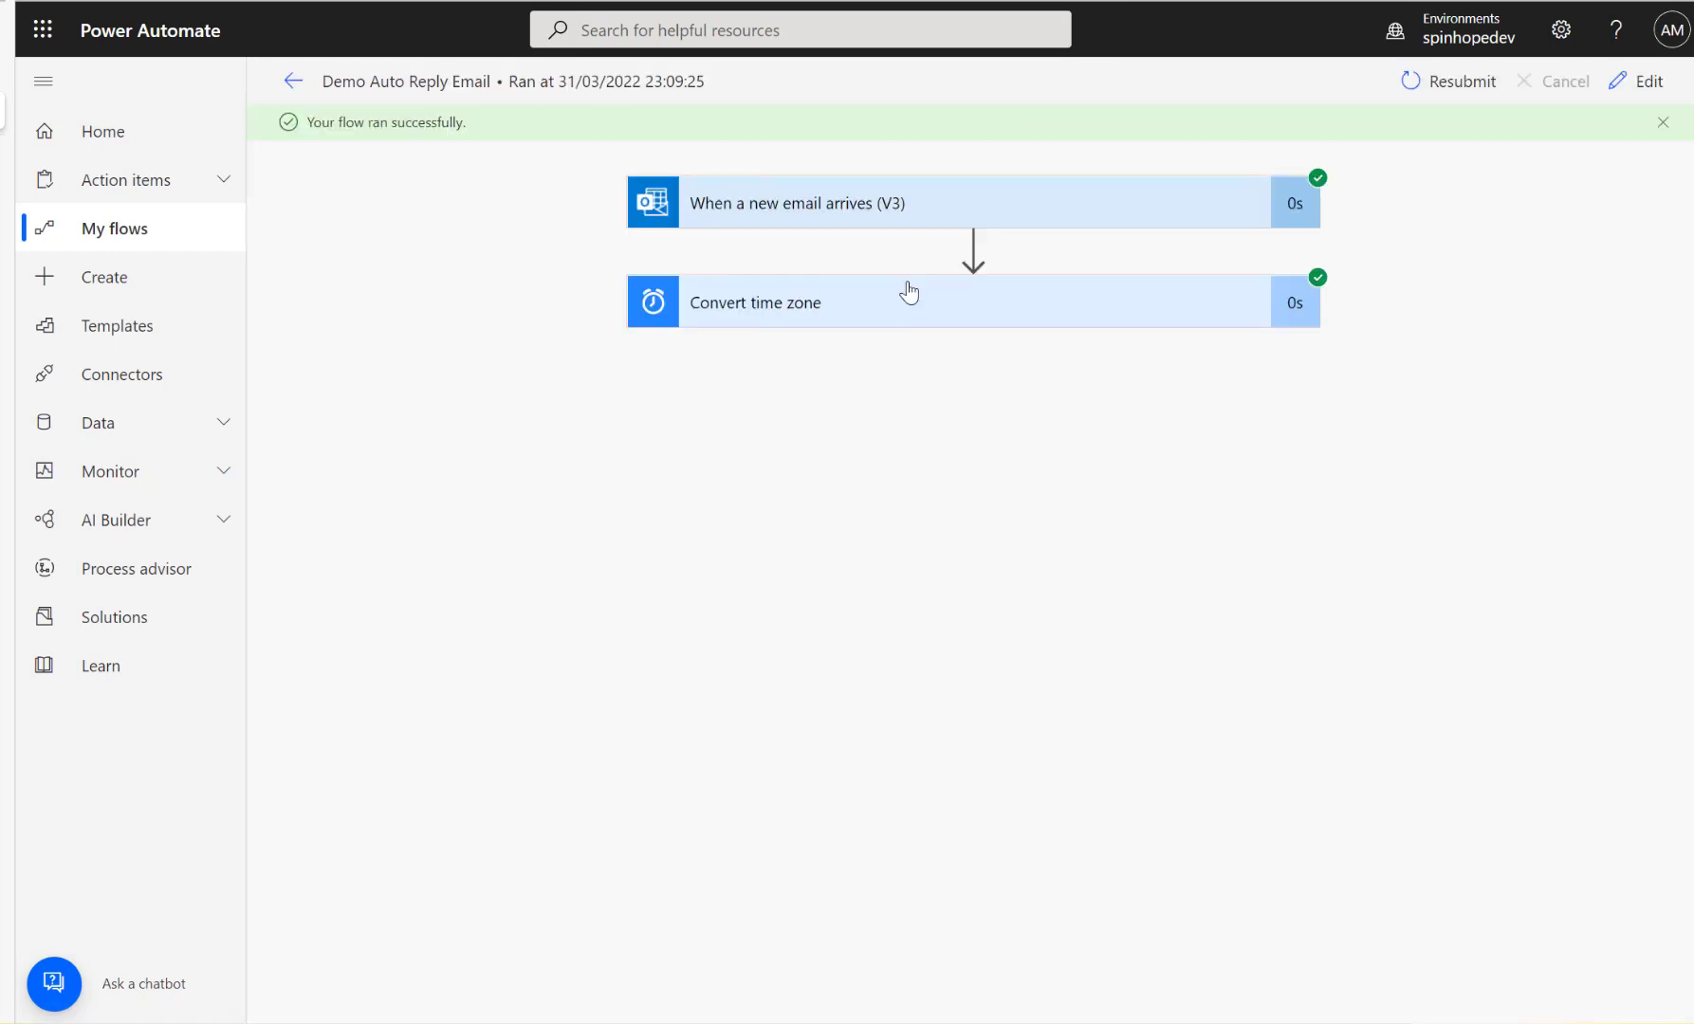
pyautogui.click(878, 313)
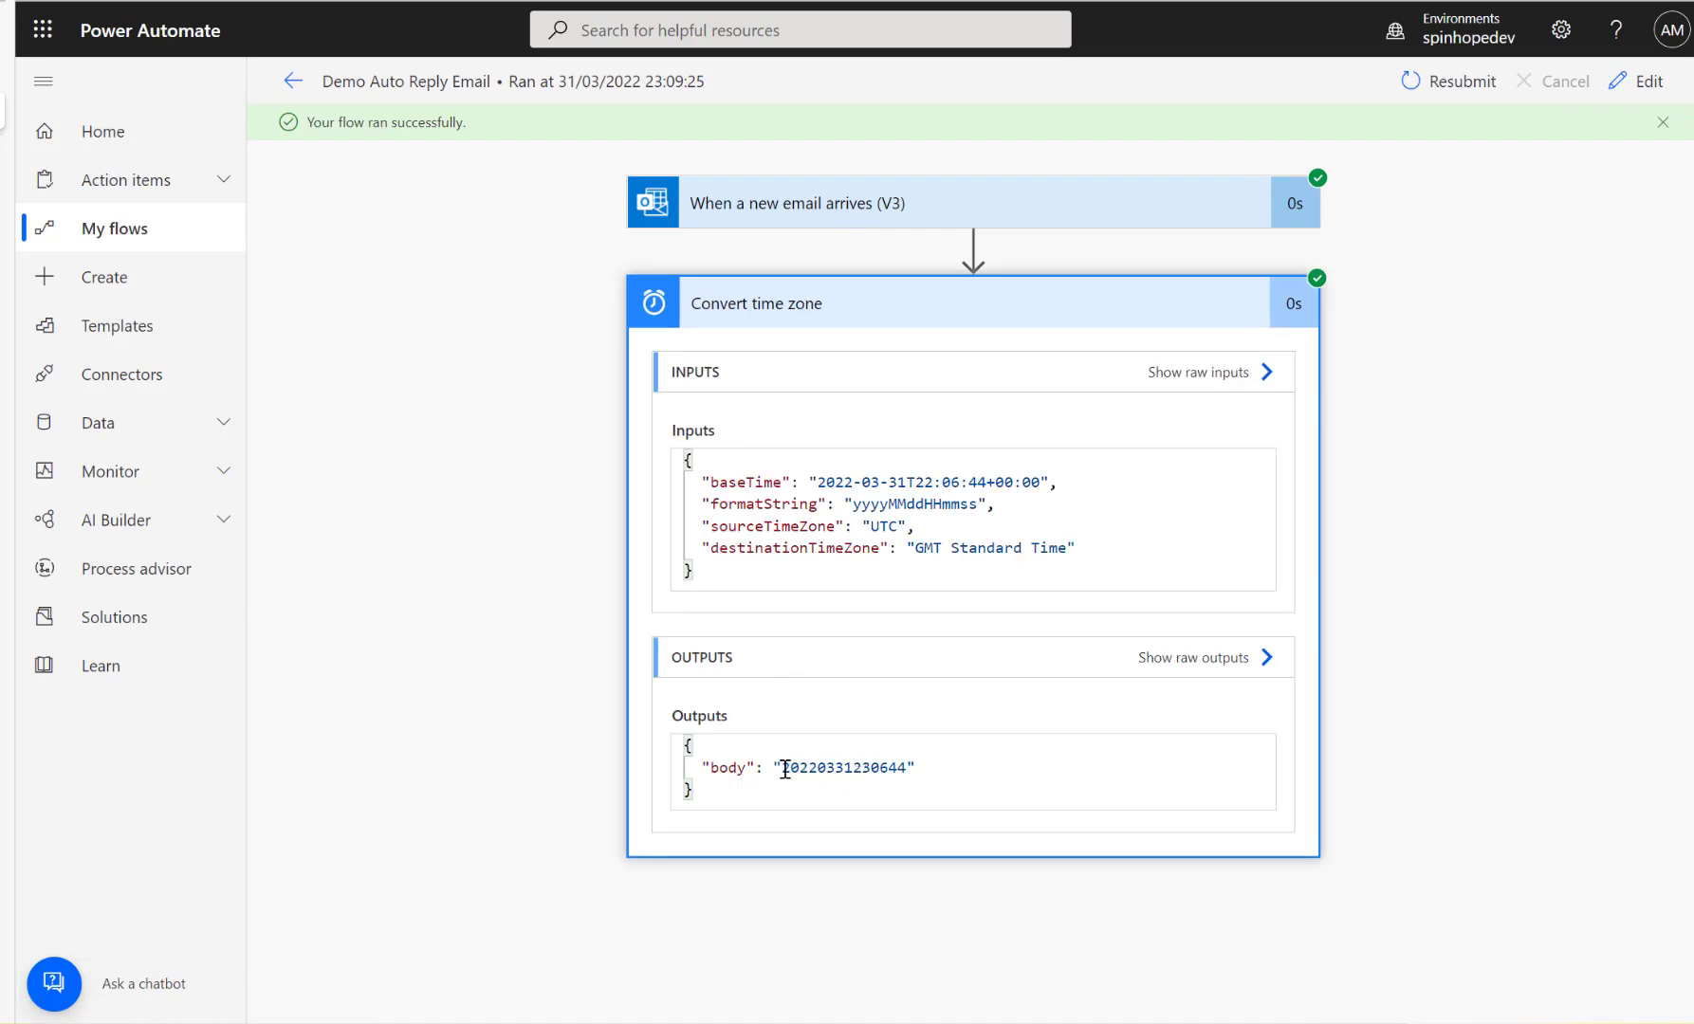
pyautogui.moveTo(783, 769); pyautogui.dragTo(879, 768)
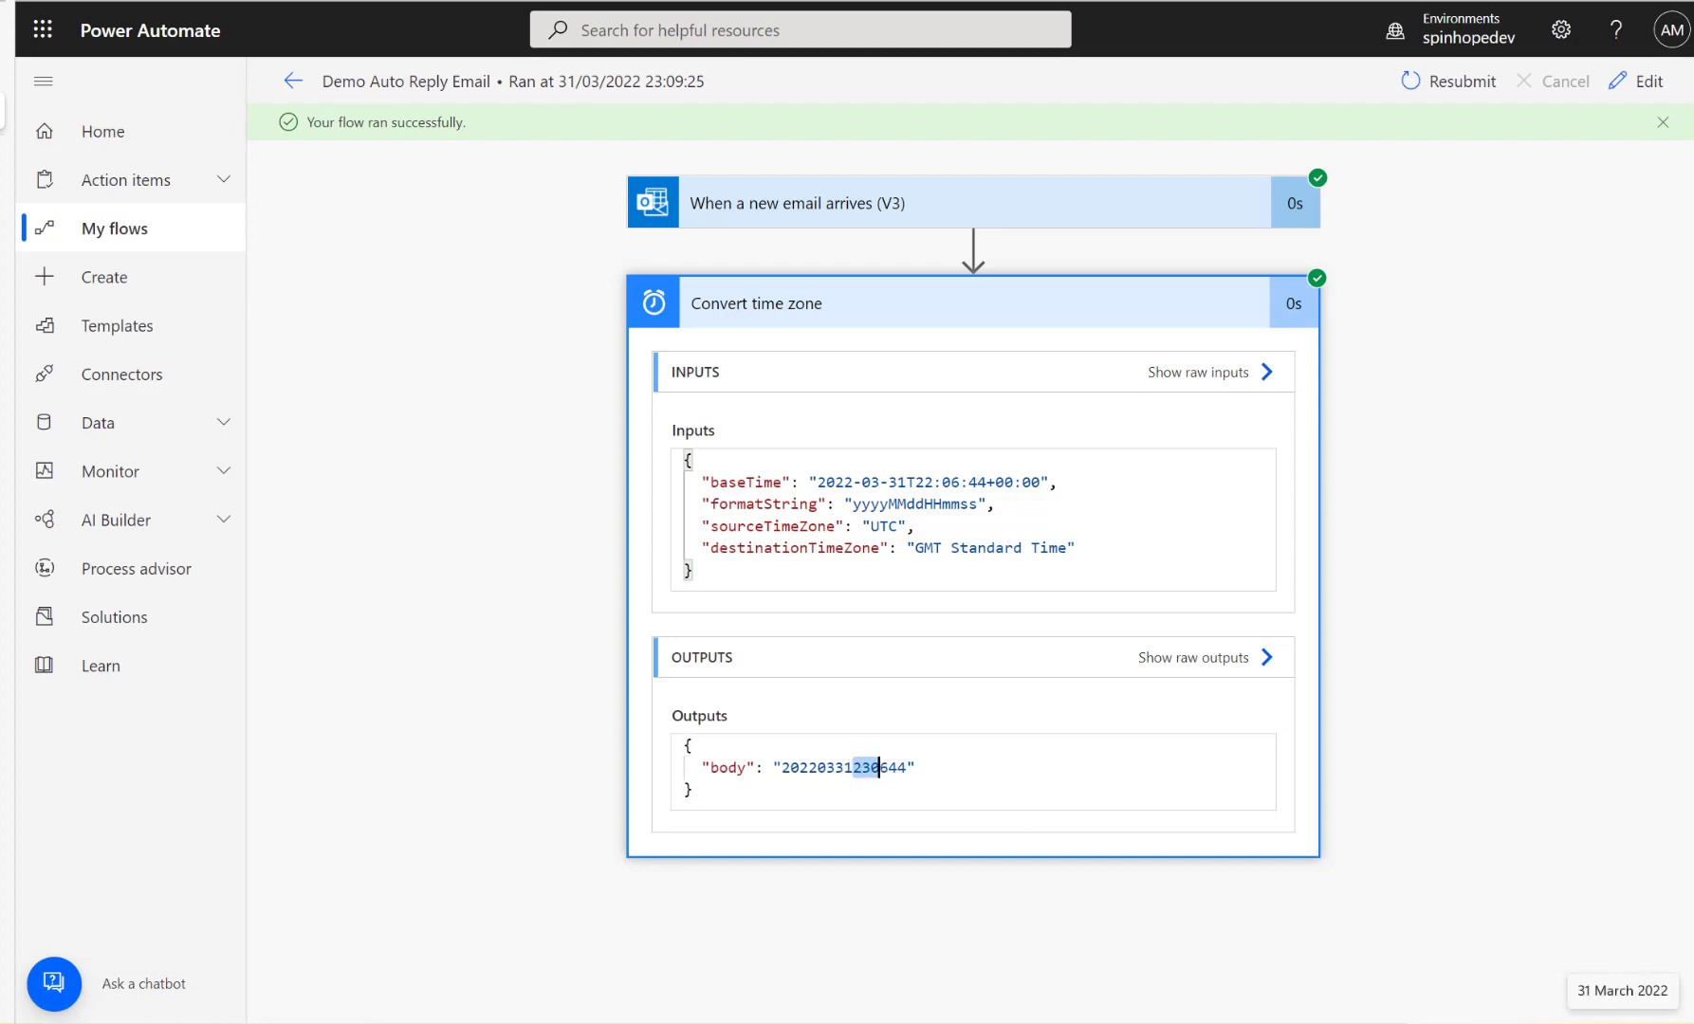
pyautogui.doubleClick(896, 770)
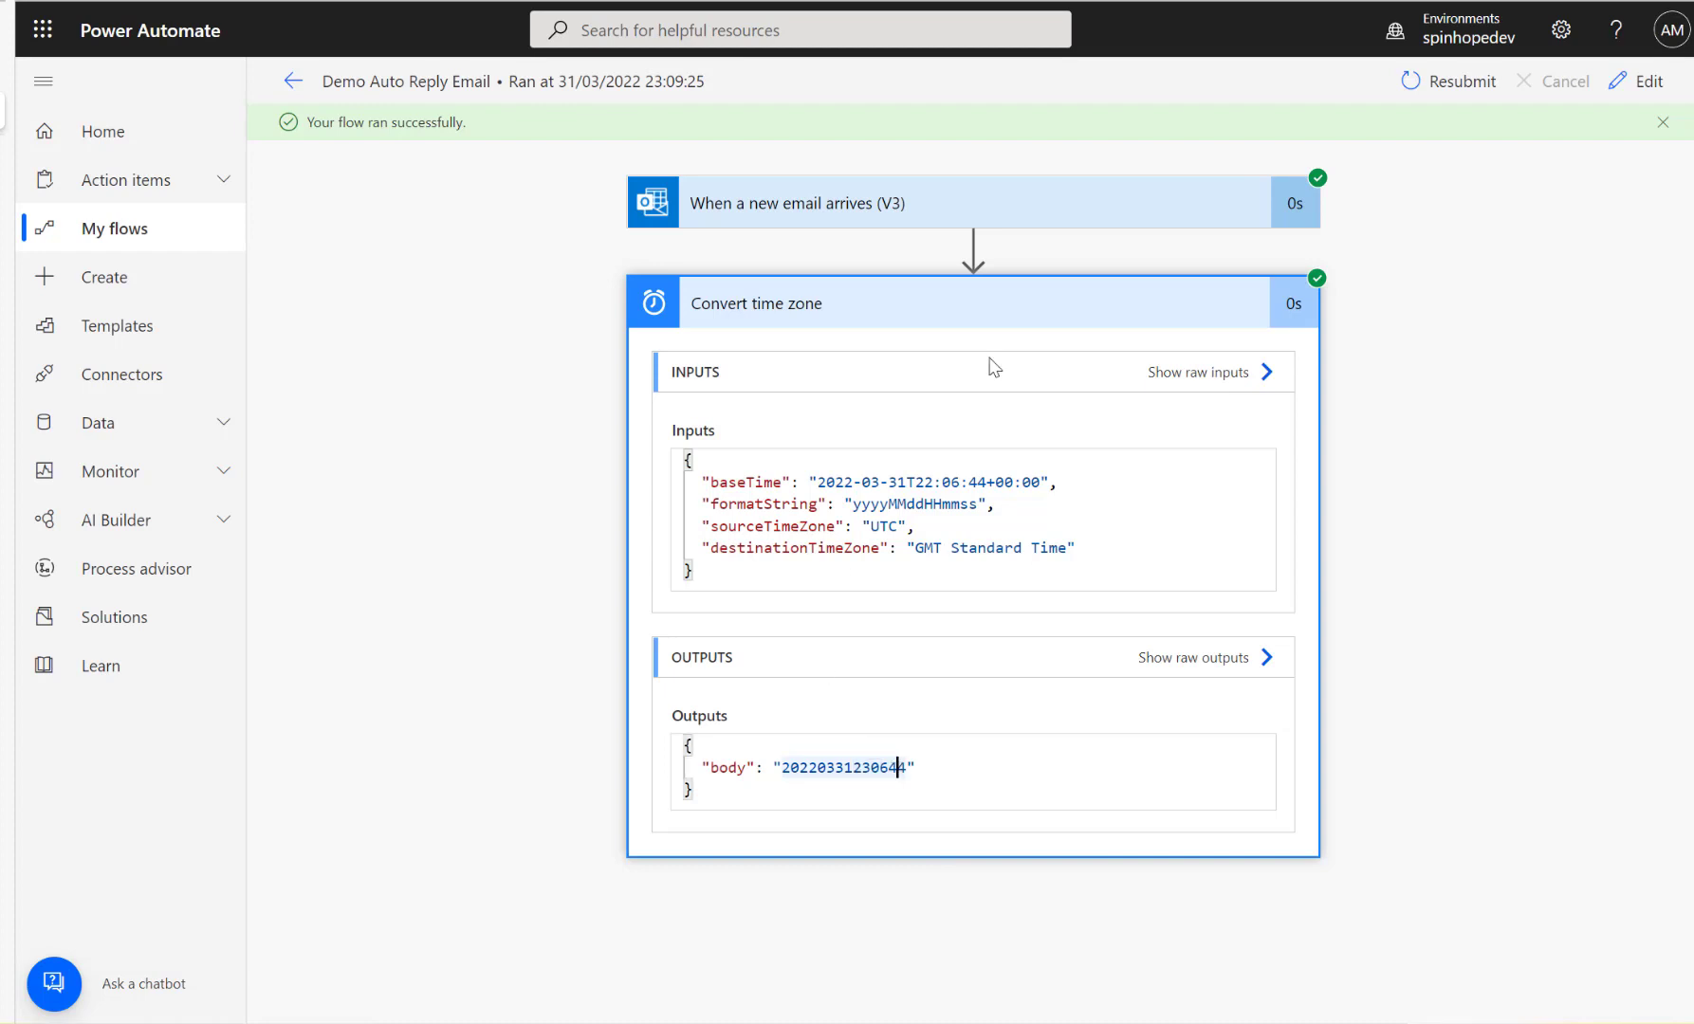
# Edit the flow and add a Compose action after Convert time zone.
pyautogui.click(1646, 82)
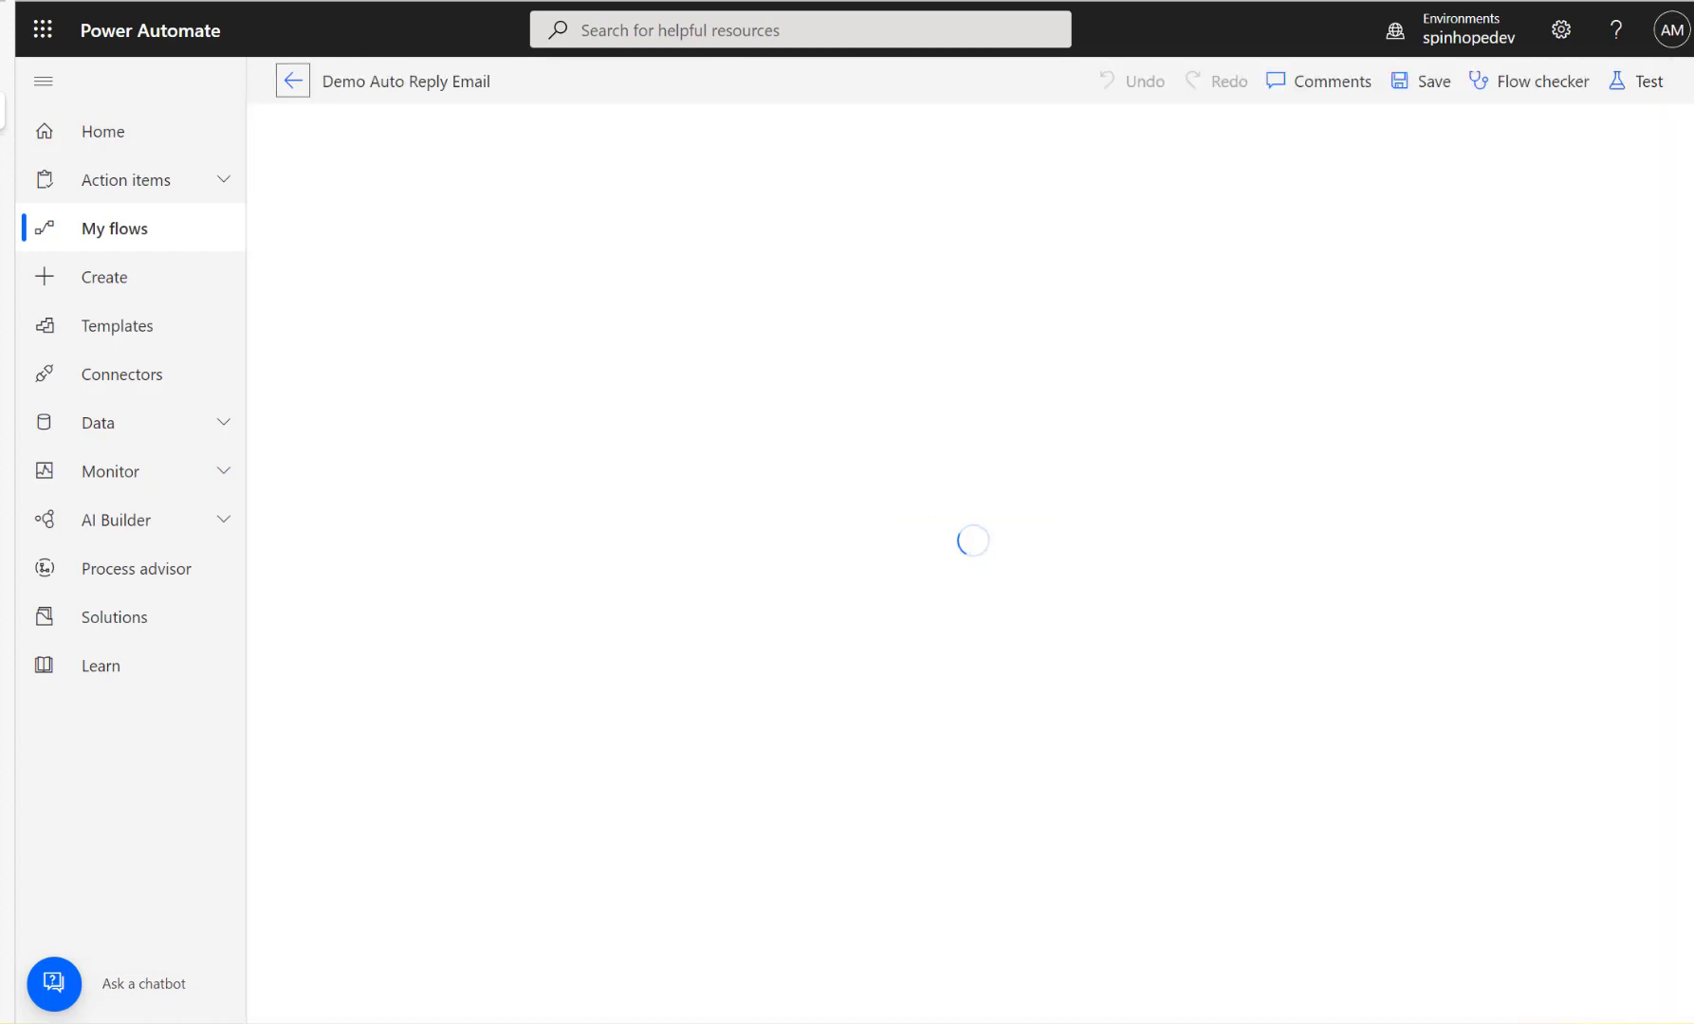
pyautogui.click(897, 355)
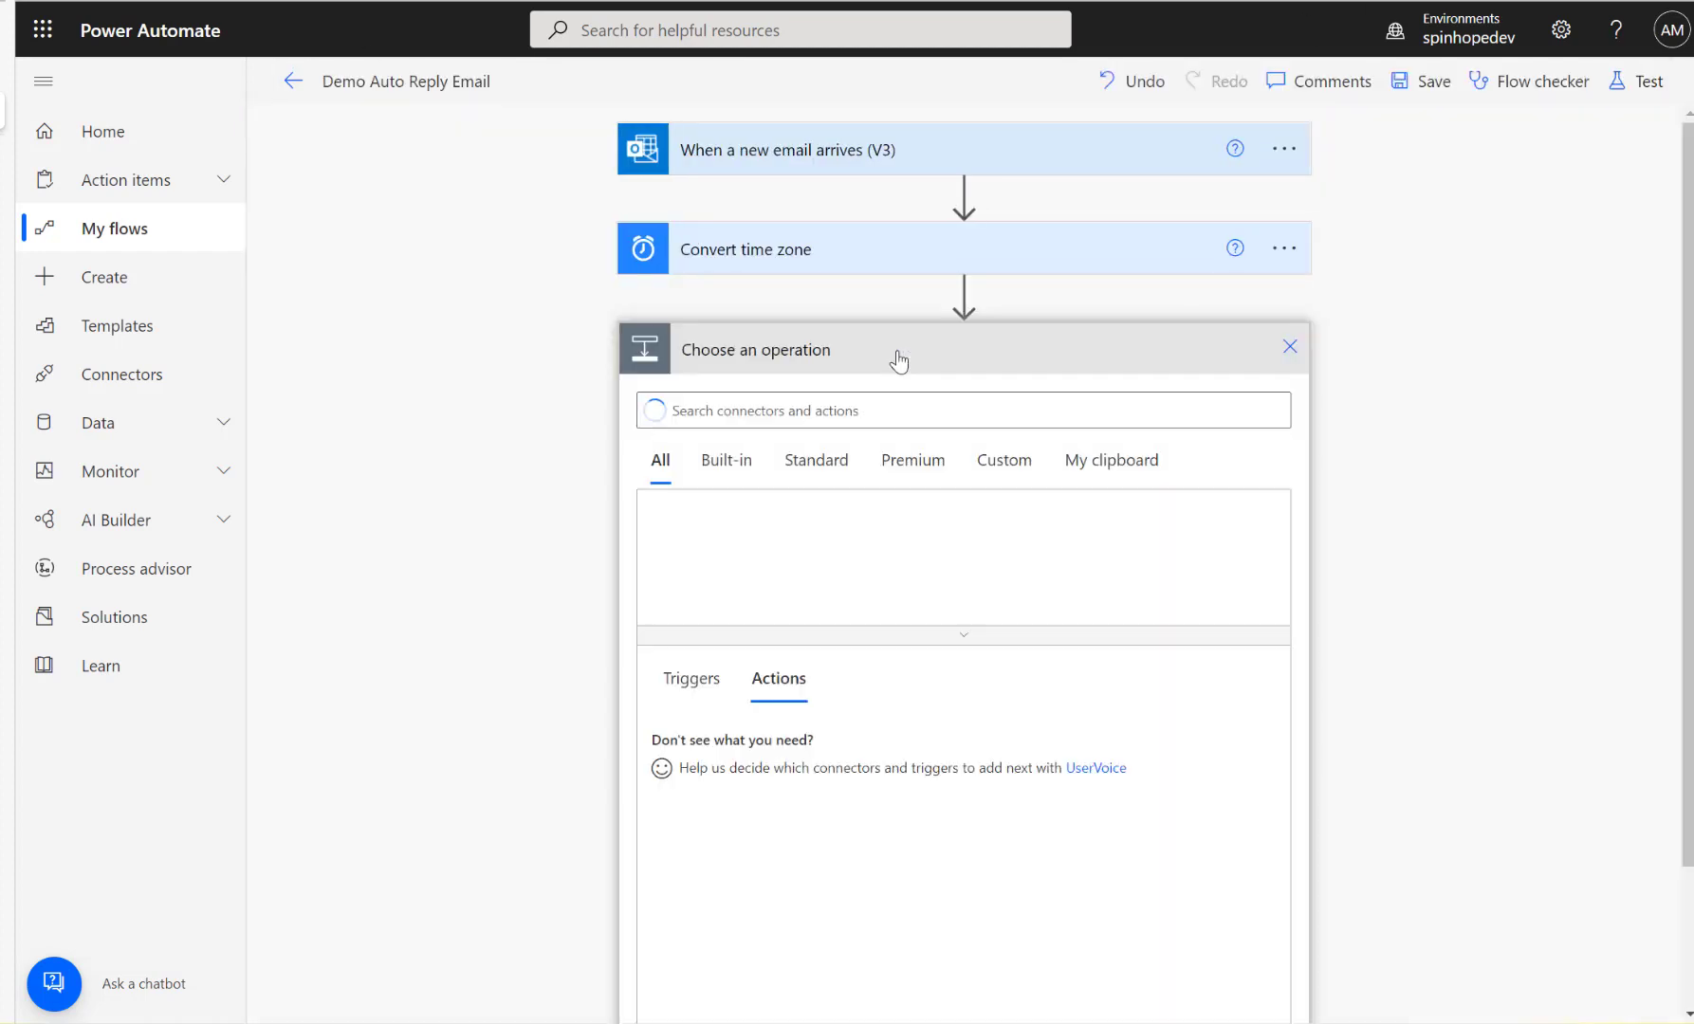
pyautogui.write('compose')
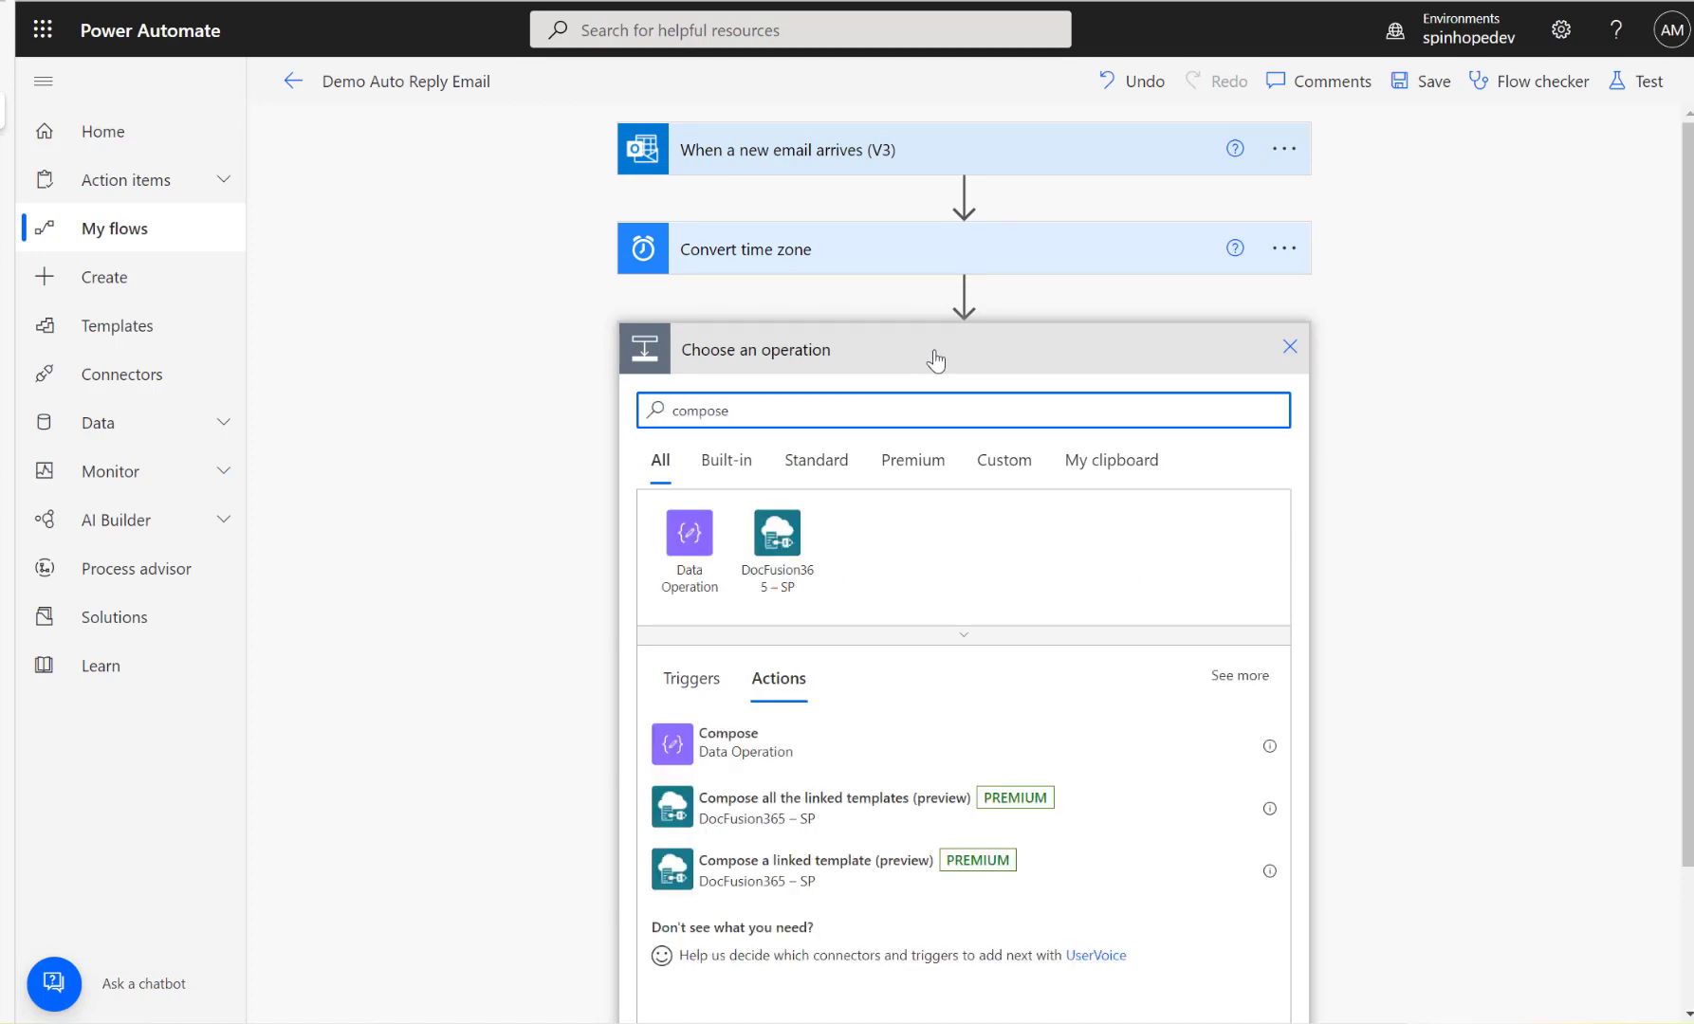
pyautogui.click(729, 735)
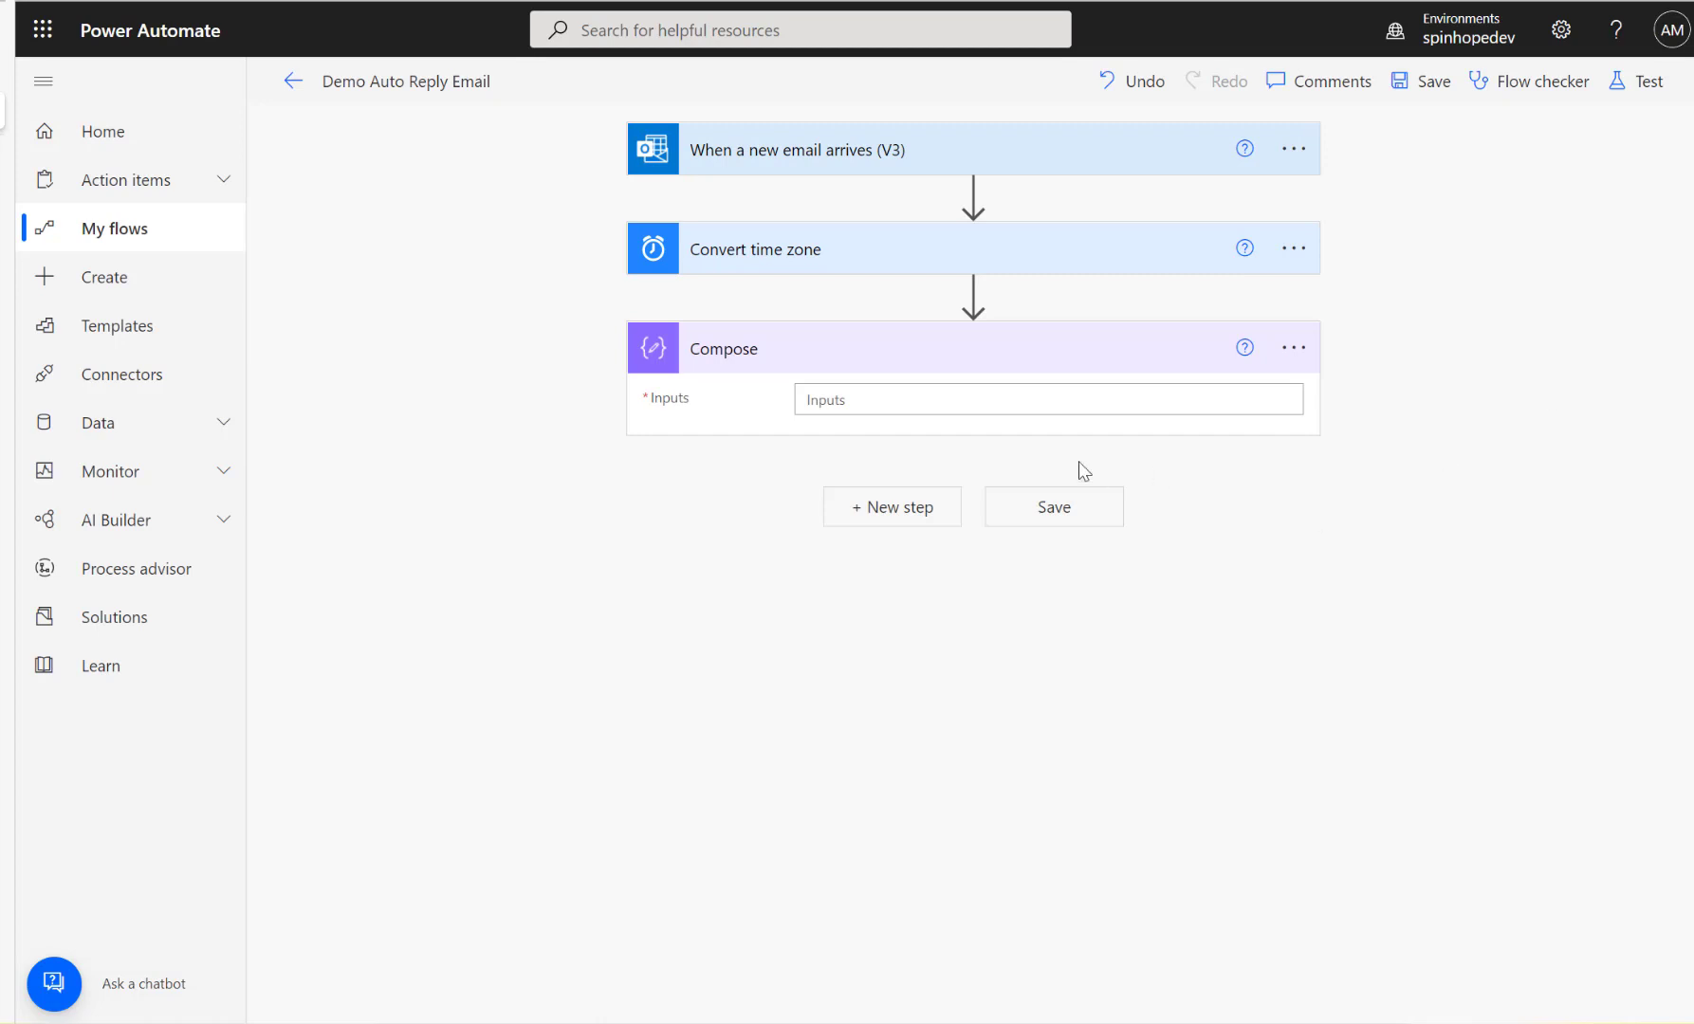
# Rename the new Compose step to 'Day of the week'.
pyautogui.click(1295, 348)
pyautogui.click(1409, 439)
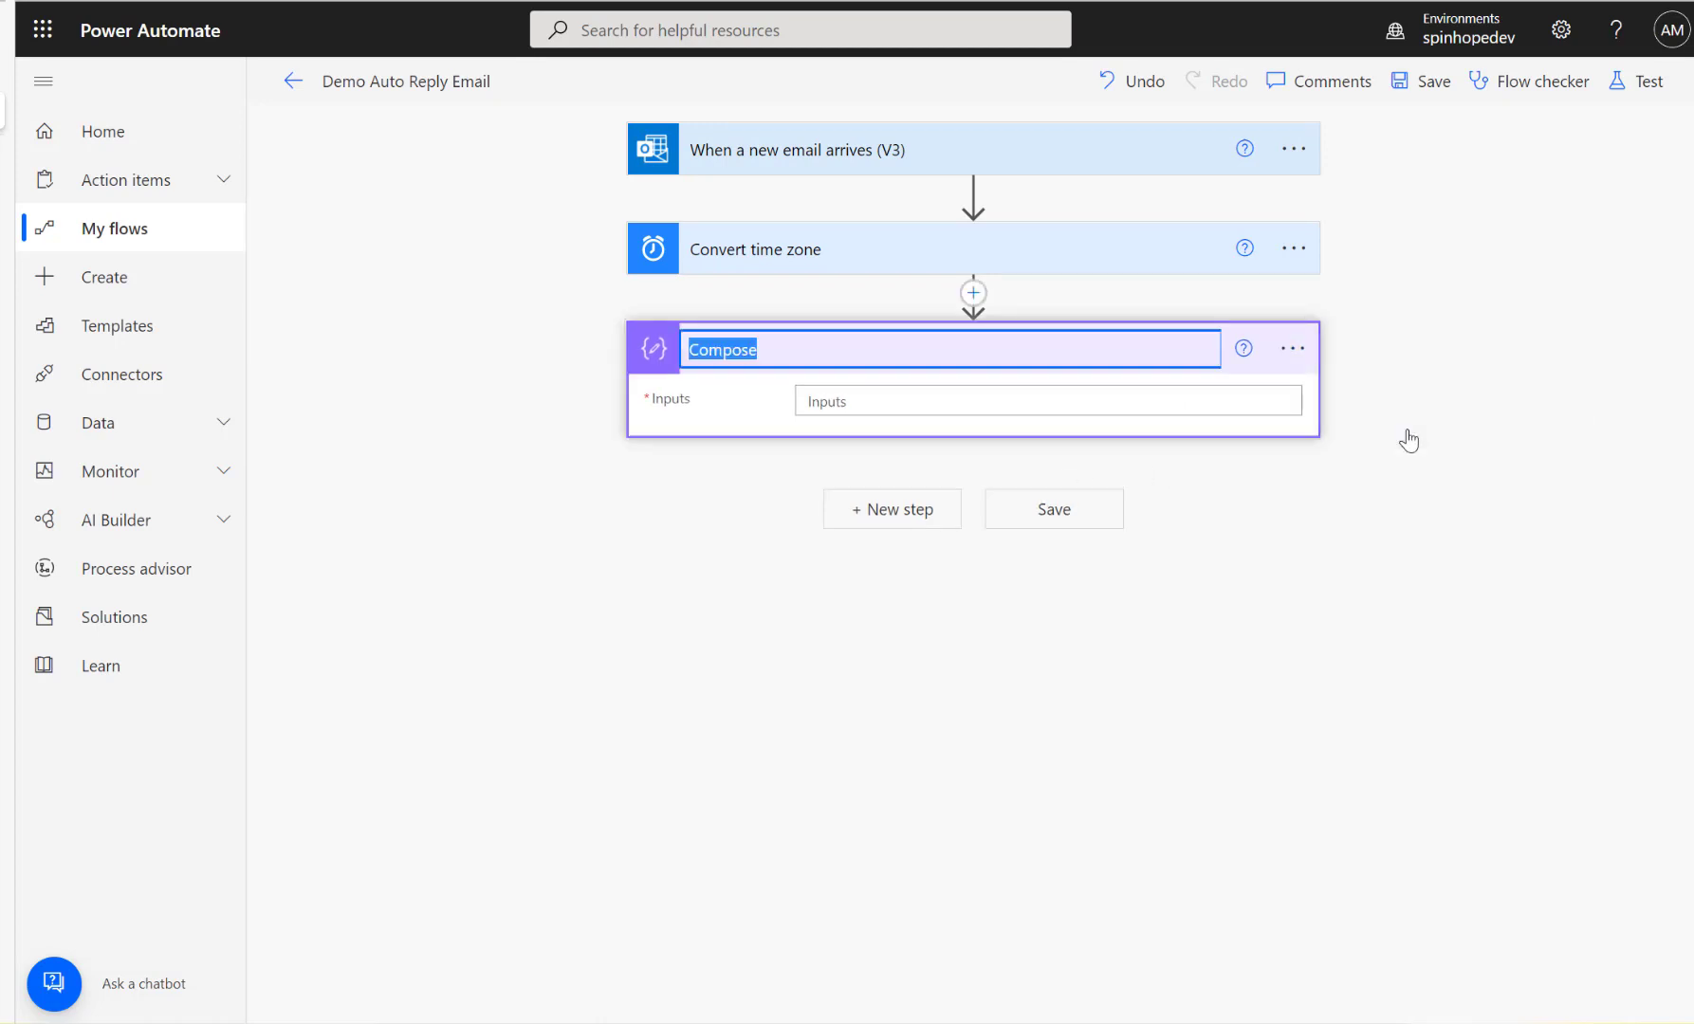
pyautogui.write('Day of the week')
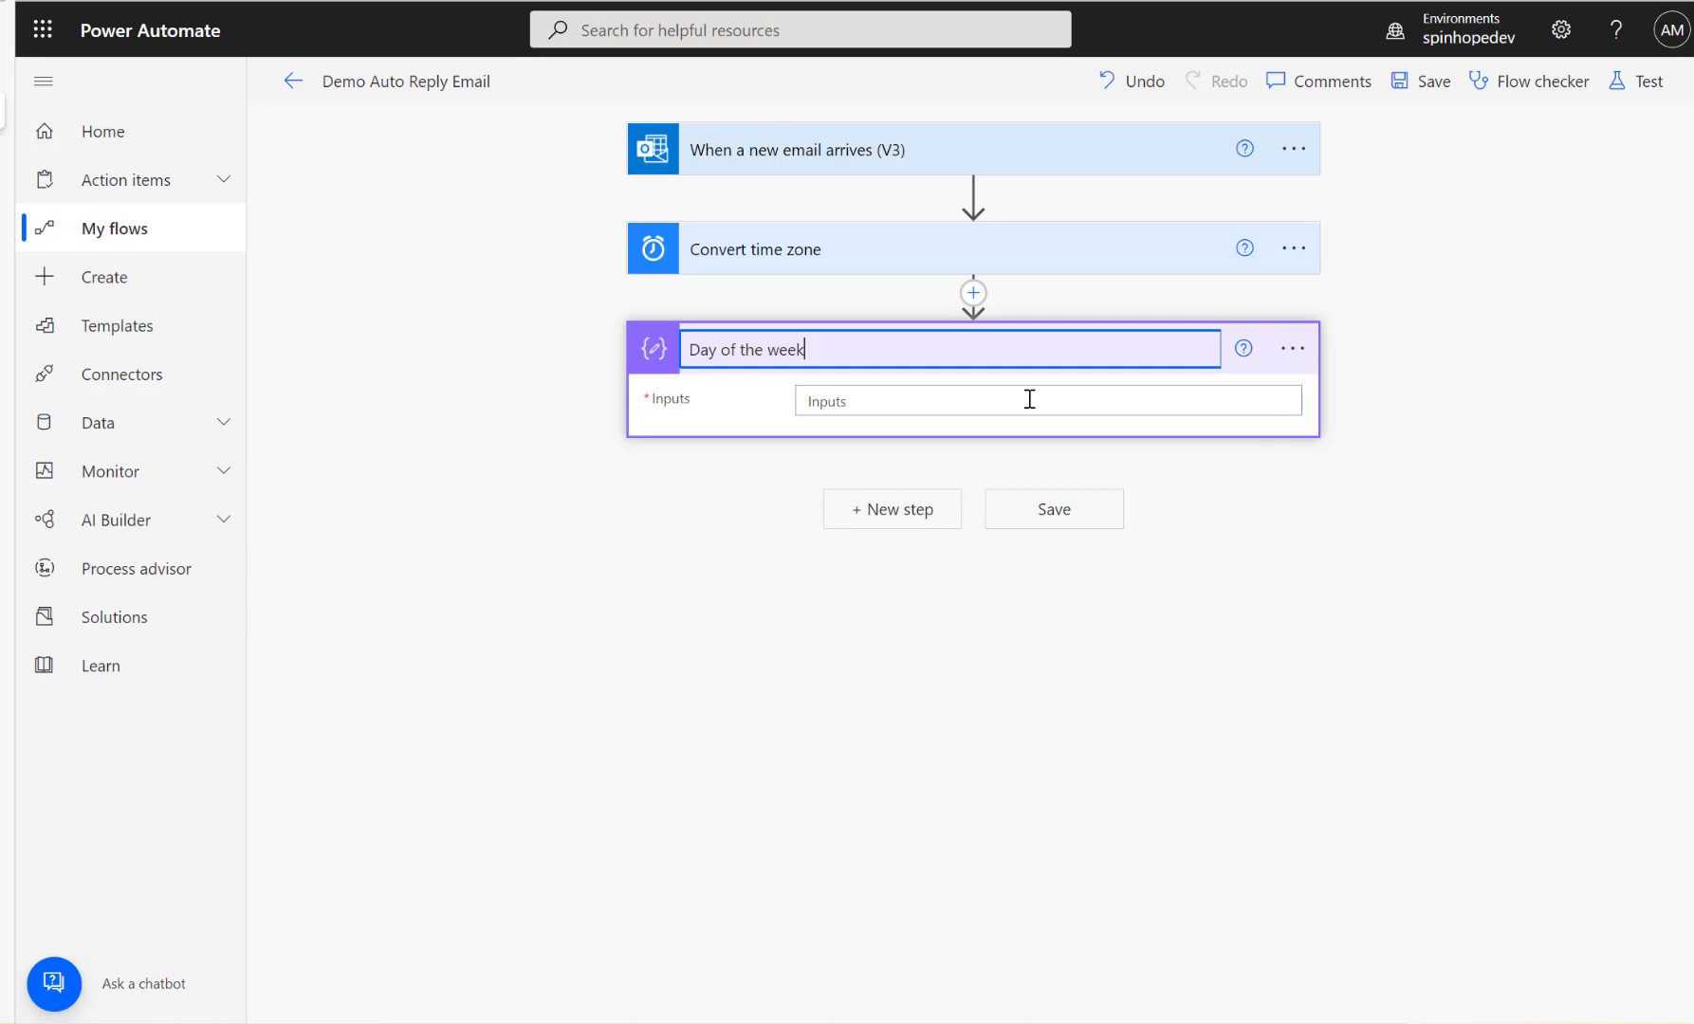
pyautogui.click(1029, 399)
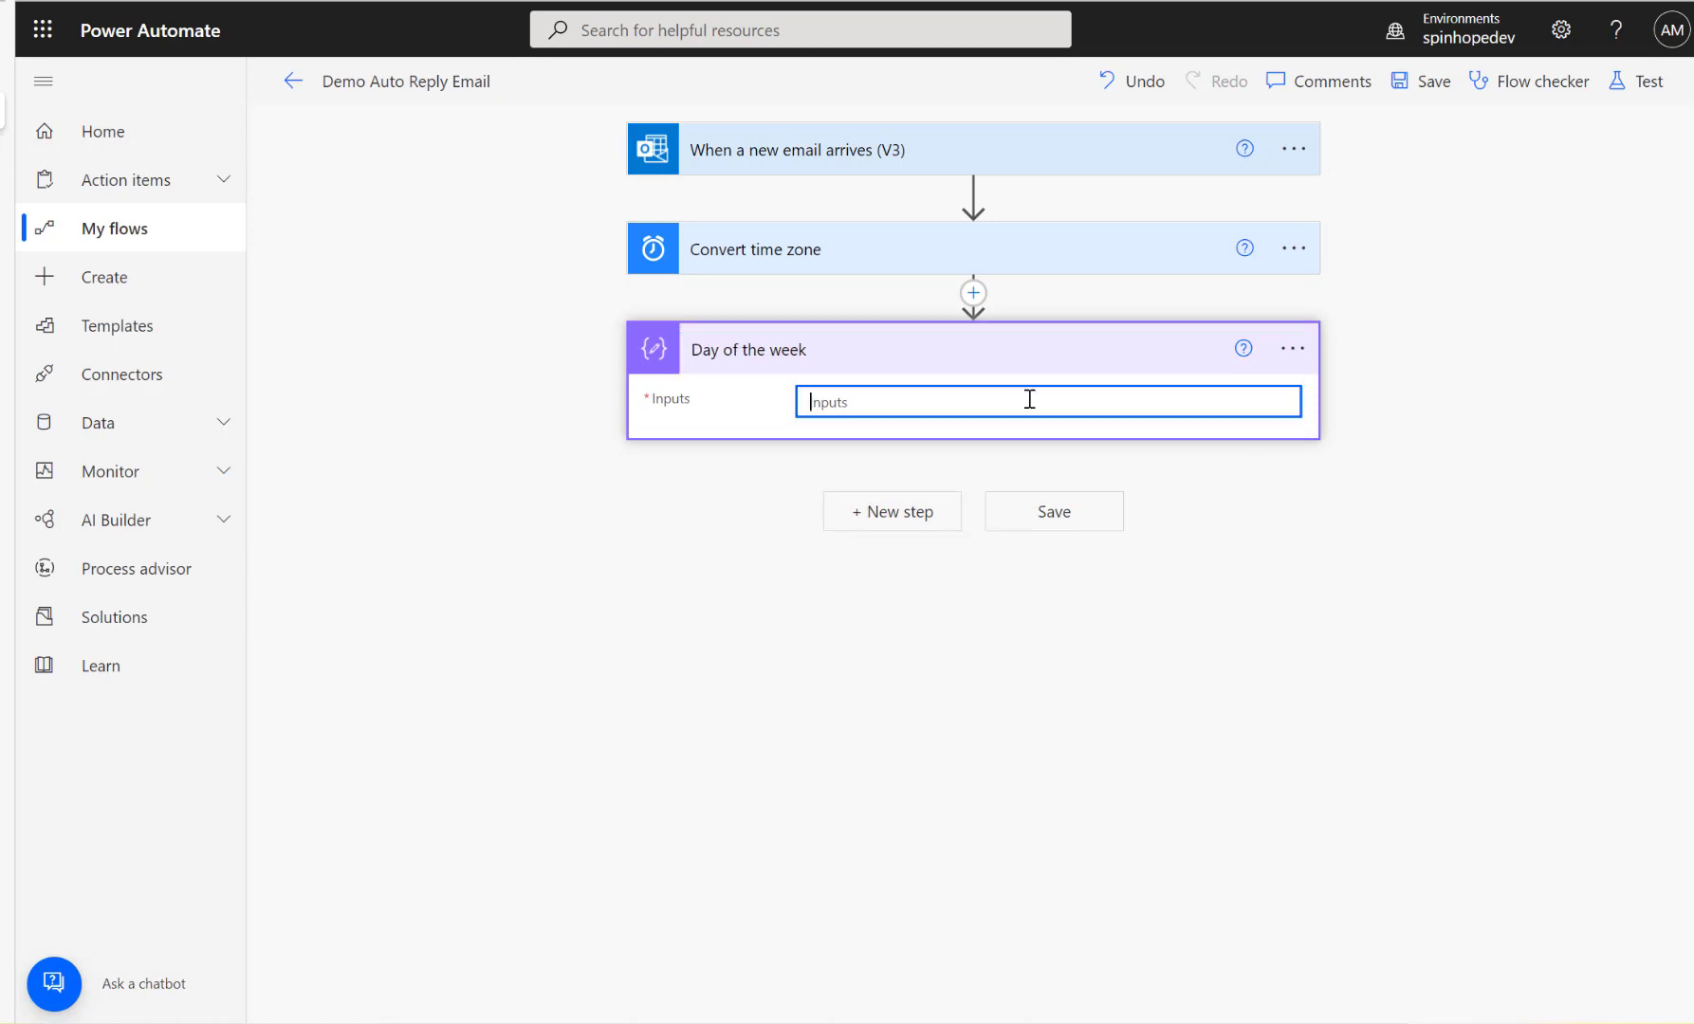
# Write the expression dayOfWeek(utcNow()) in the Expression tab for the Day of the week Inputs.
pyautogui.click(1486, 454)
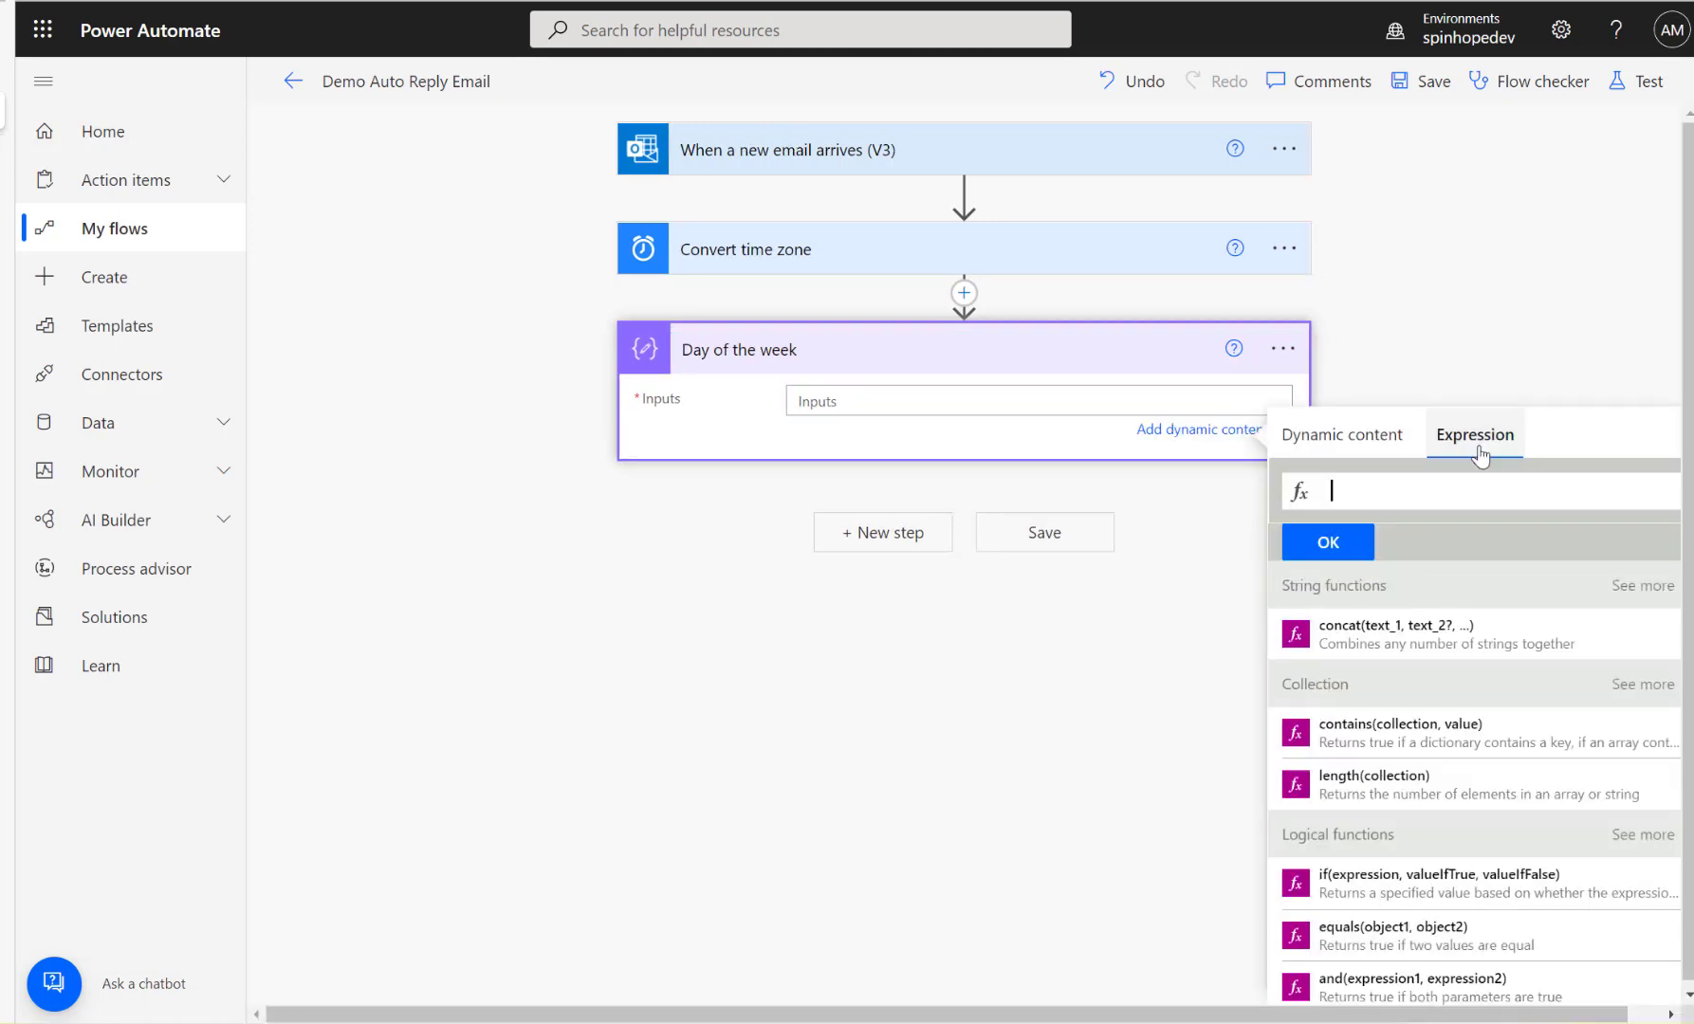
pyautogui.write('day')
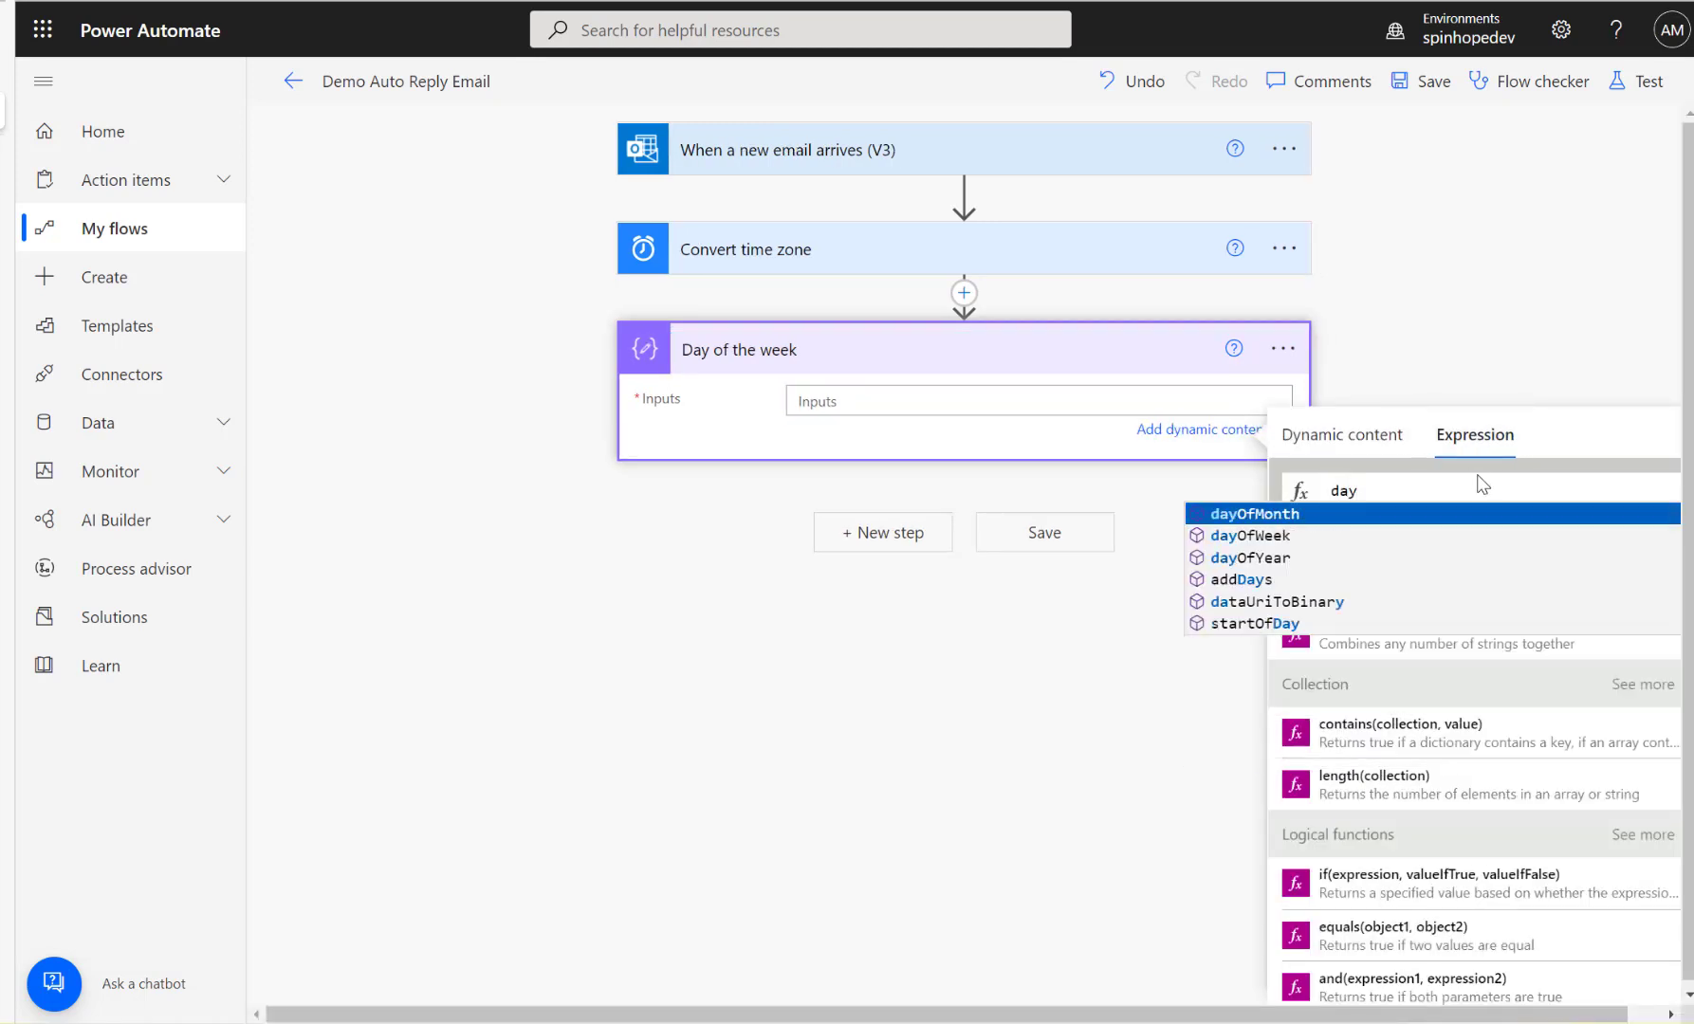
pyautogui.press('Down')
pyautogui.press('Return')
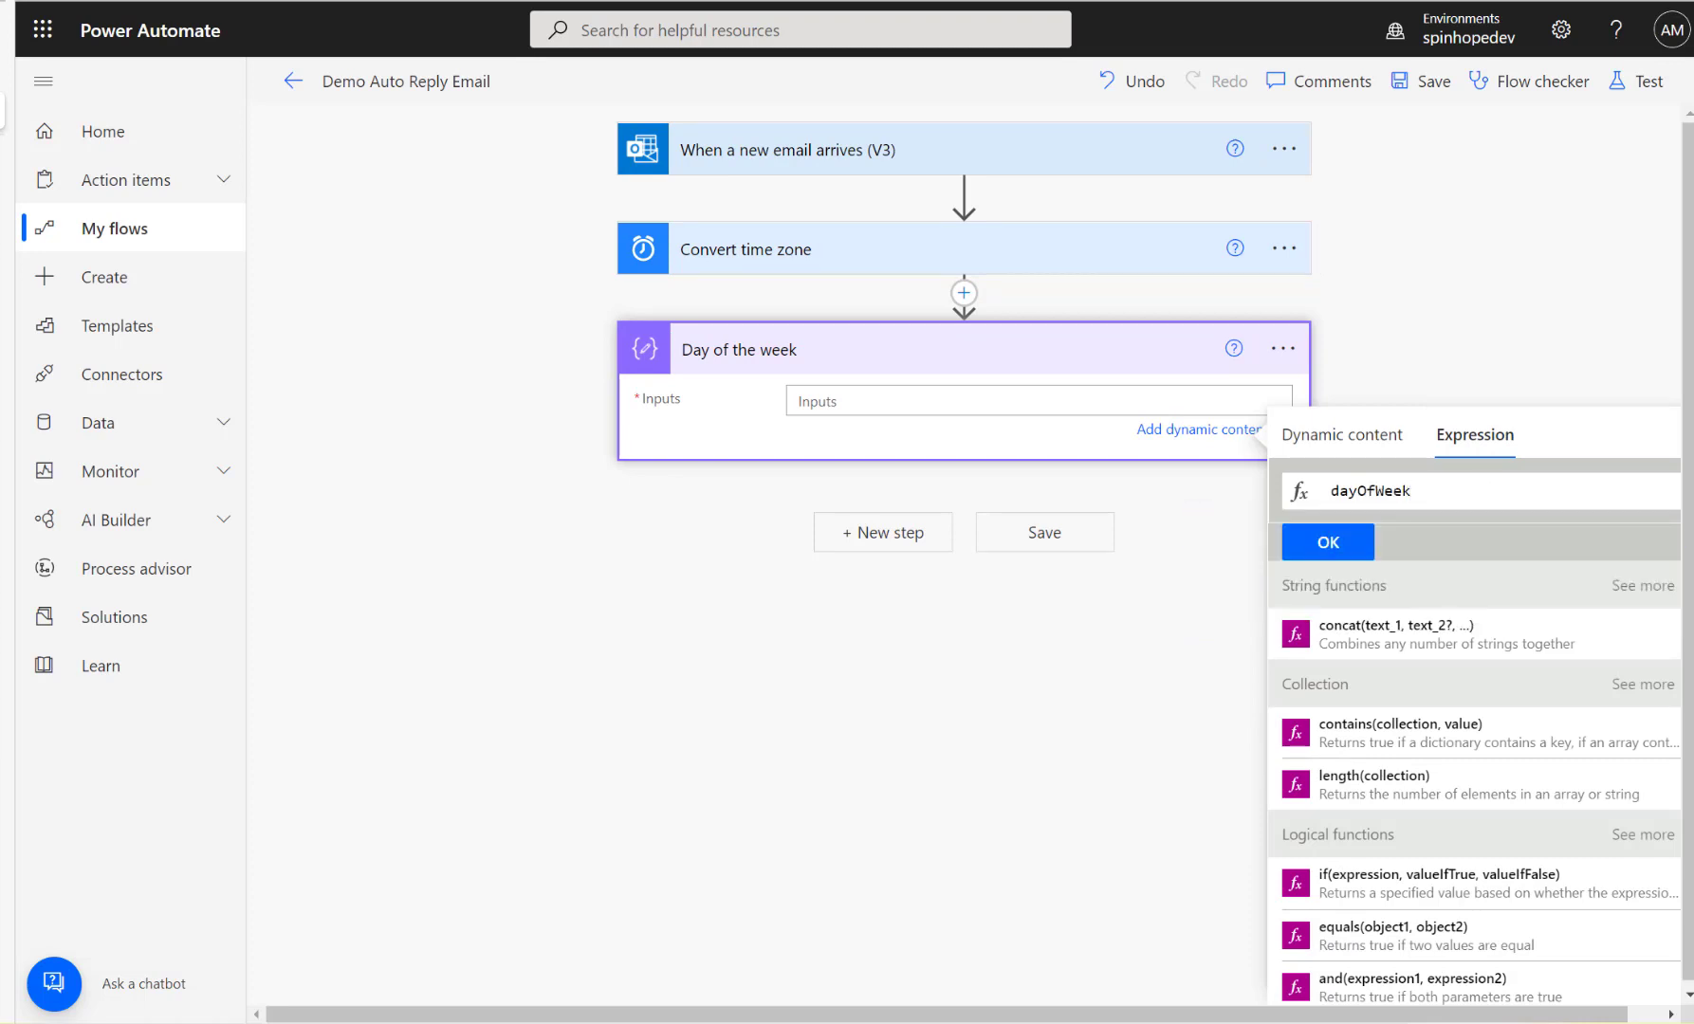
pyautogui.write('(')
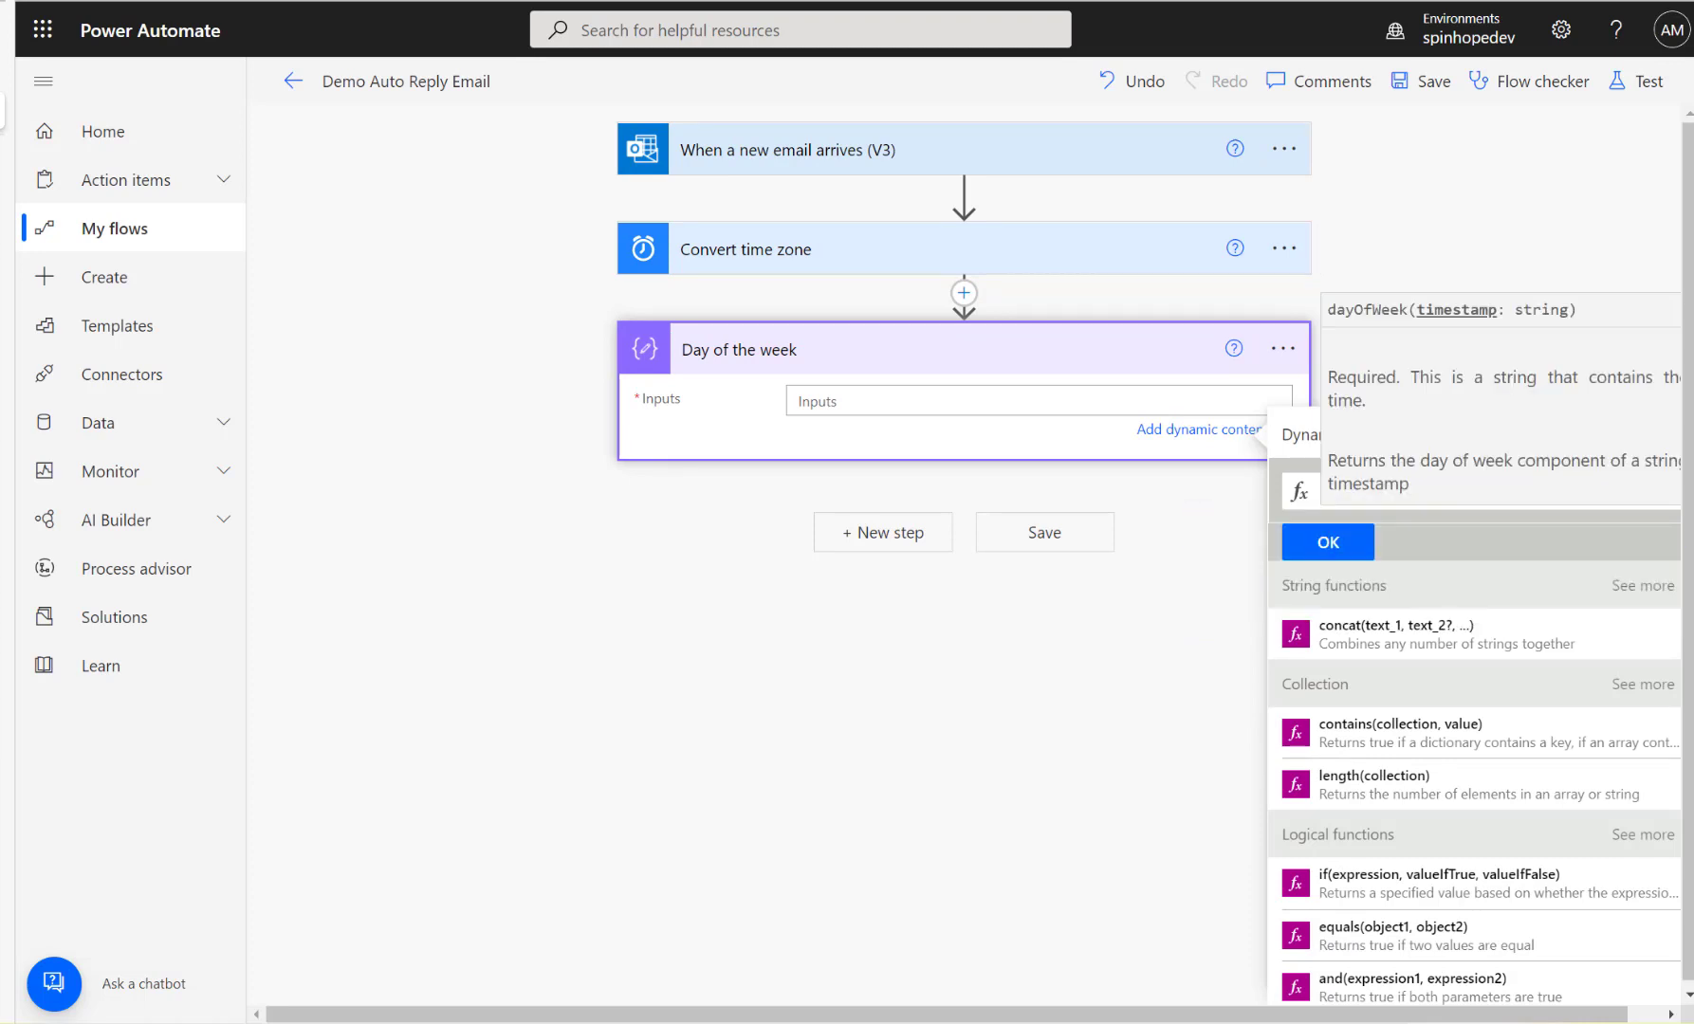
pyautogui.write('utc')
pyautogui.press('Return')
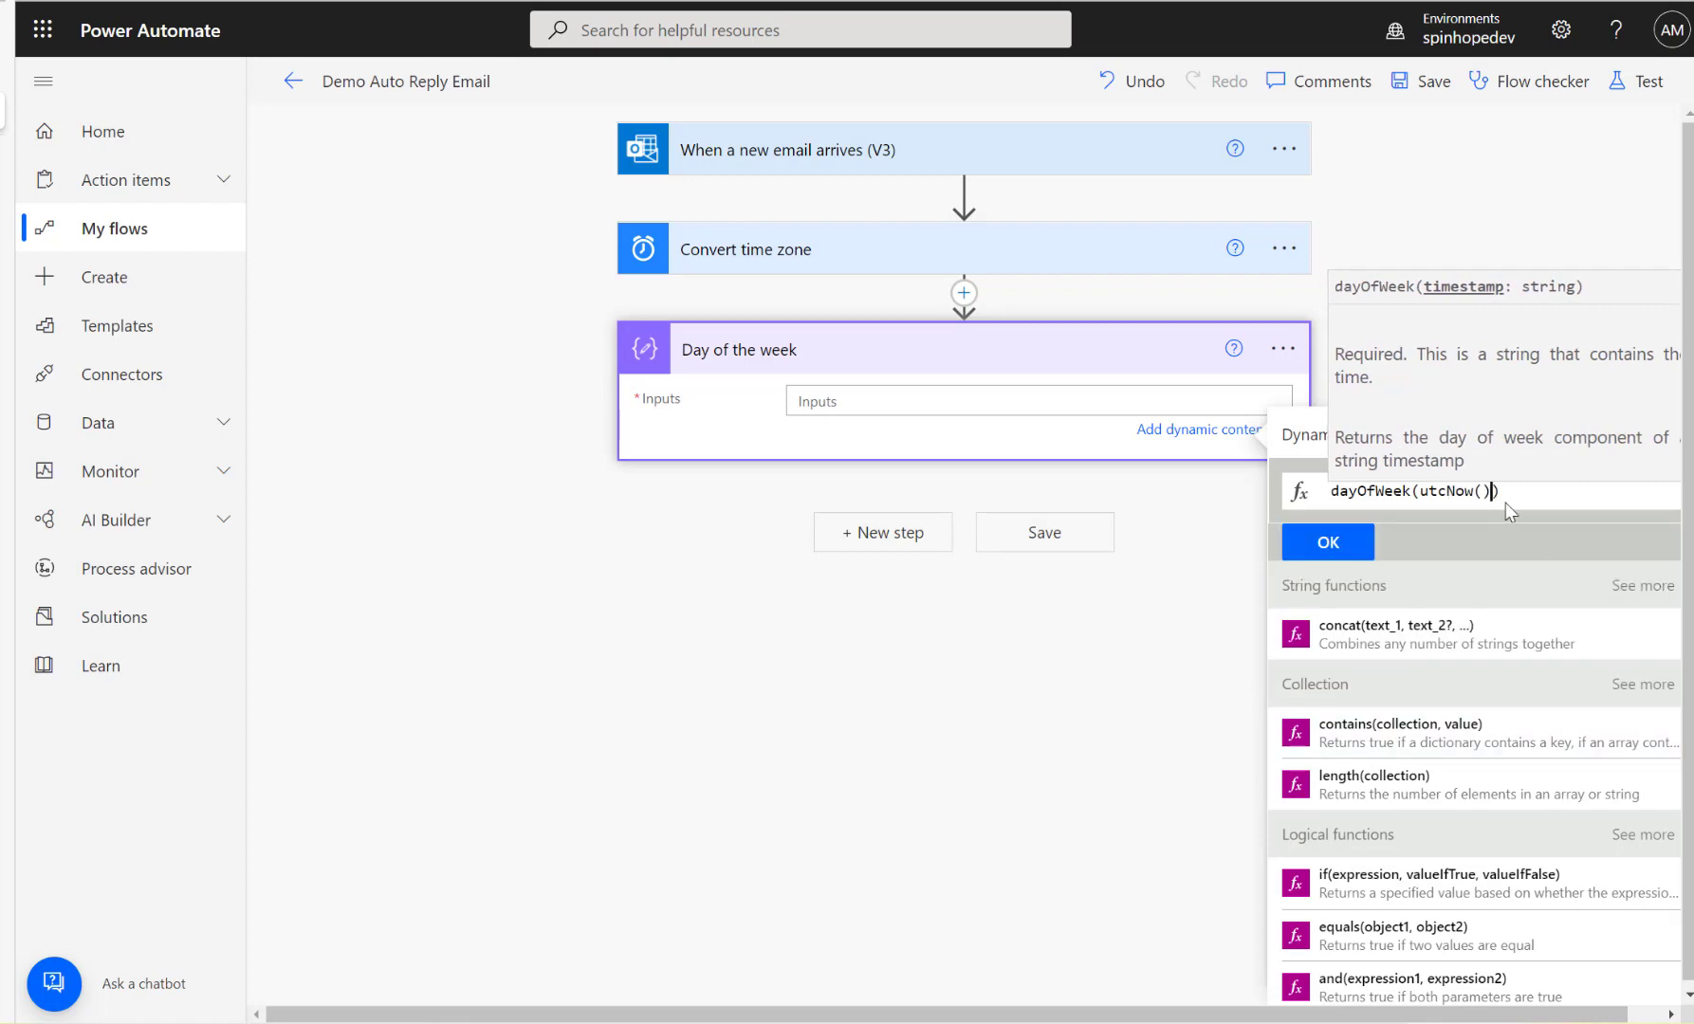
# Clear the invalid-expression warning, insert dayOfWeek(utcNow()) into Inputs, and reopen it to verify.
pyautogui.click(1358, 550)
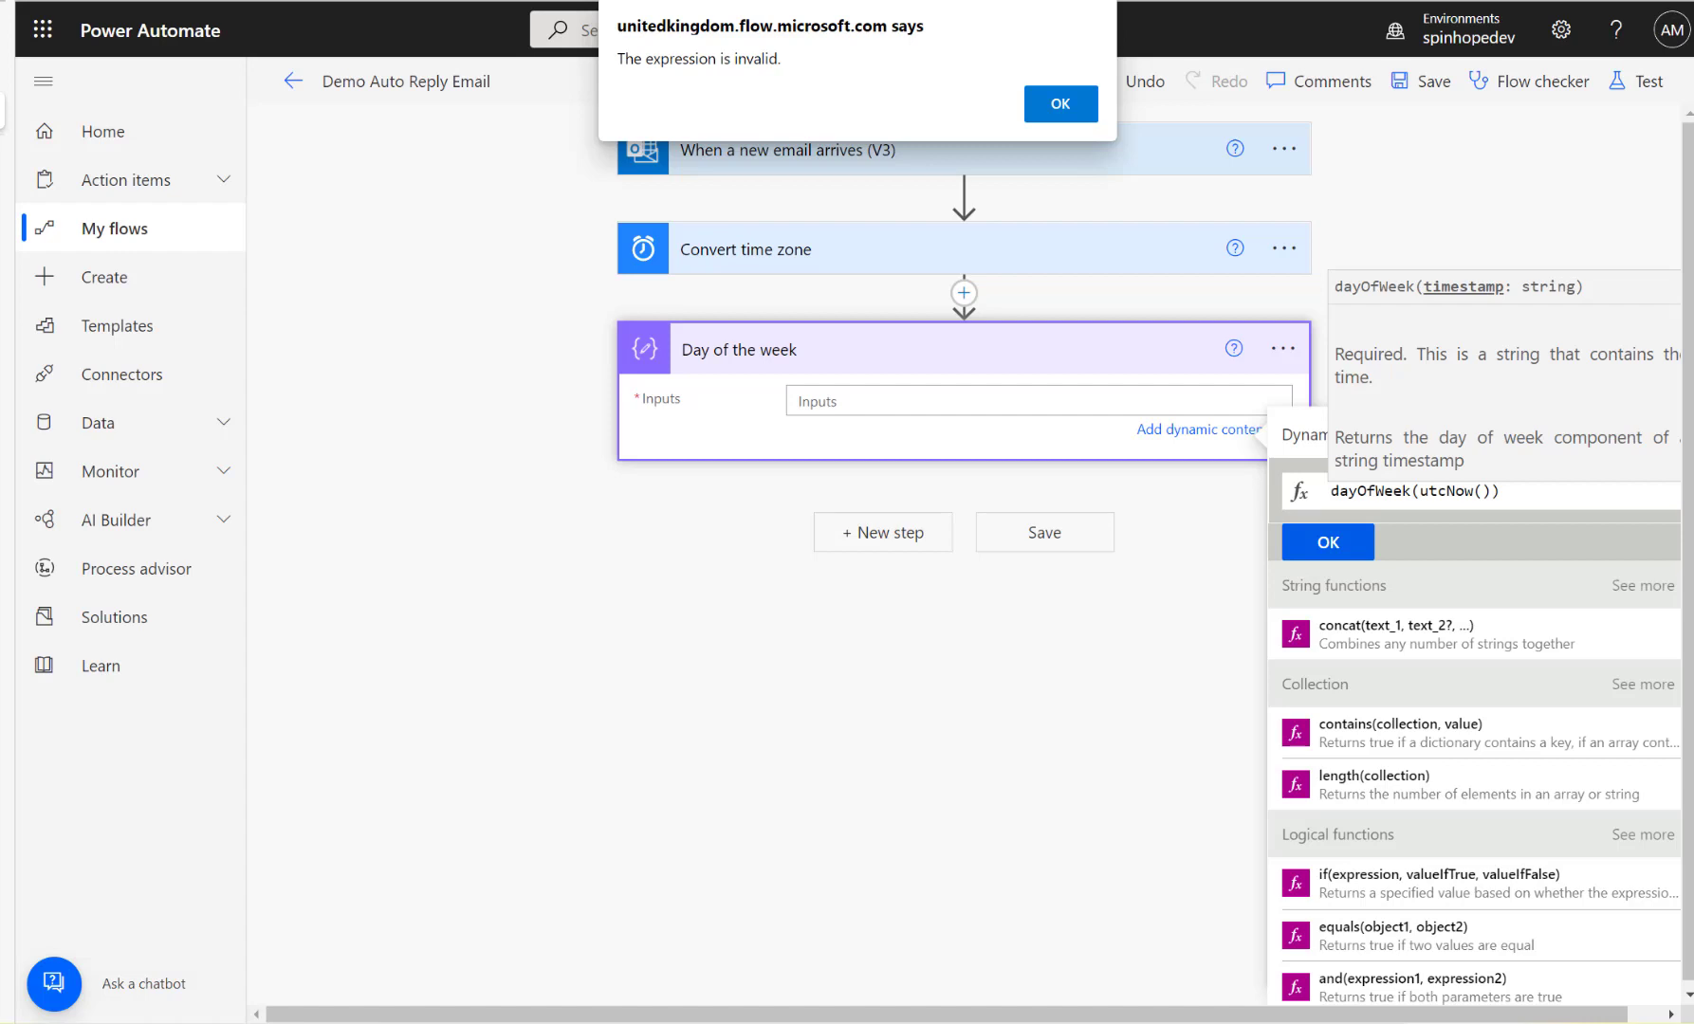
pyautogui.click(1061, 106)
pyautogui.click(871, 390)
pyautogui.click(1326, 549)
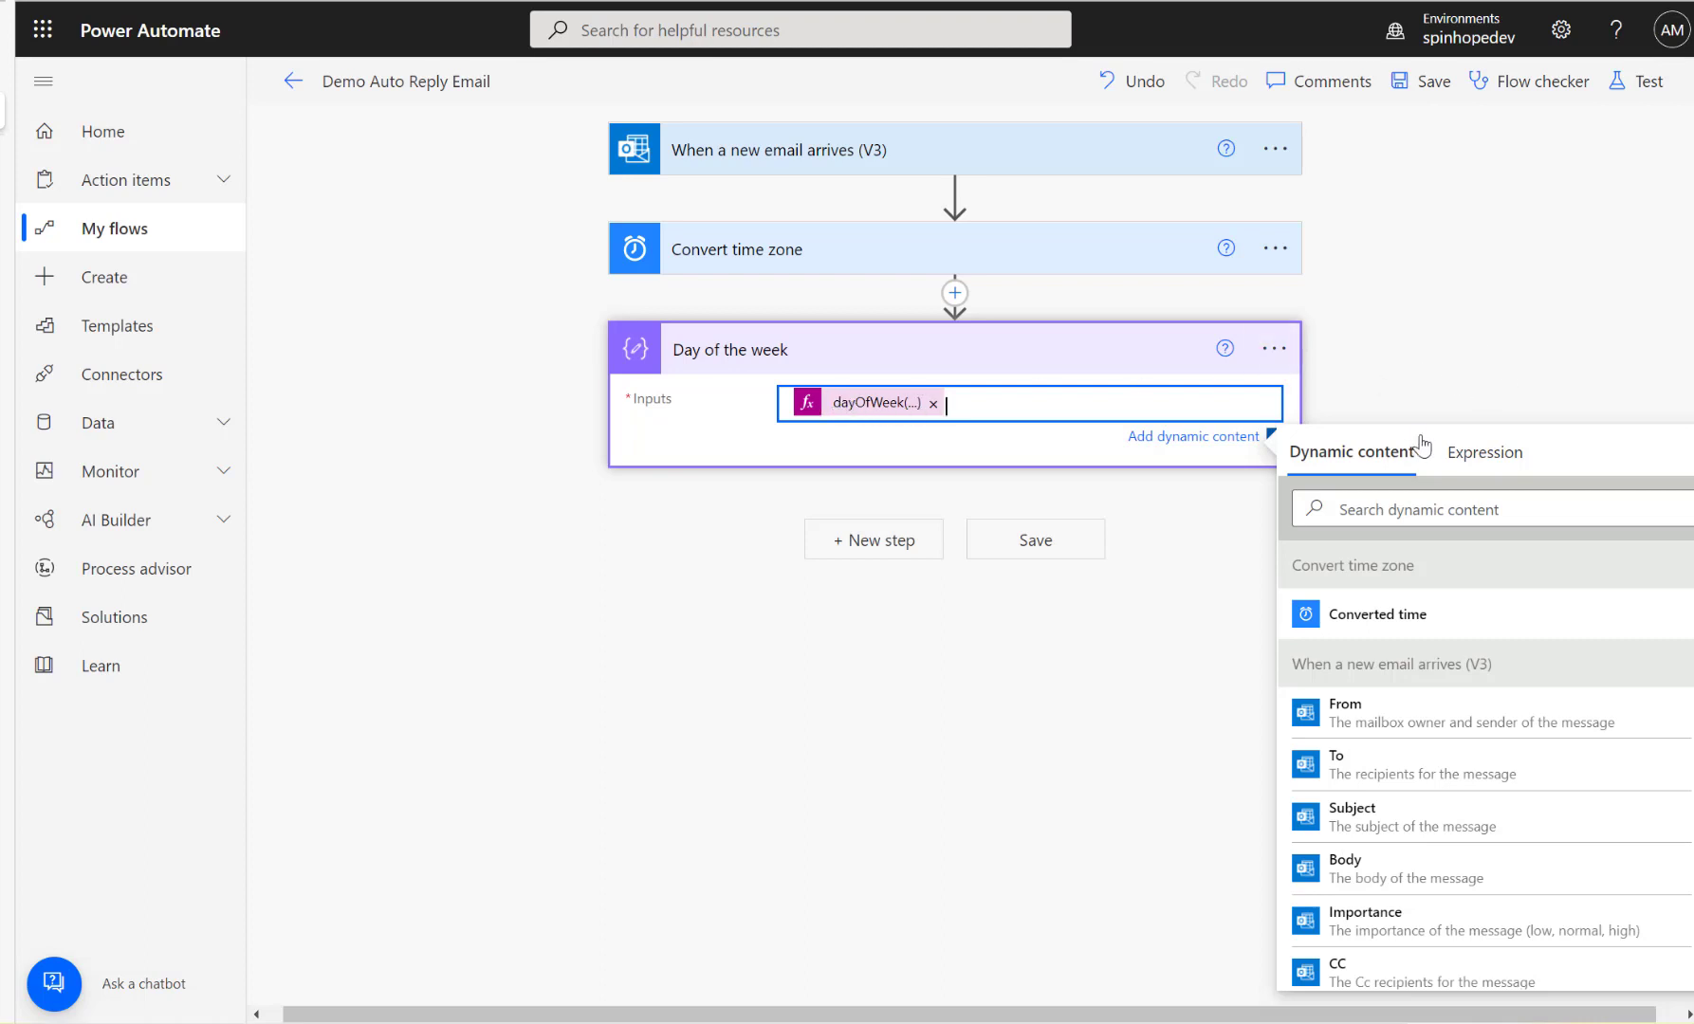
pyautogui.click(1489, 460)
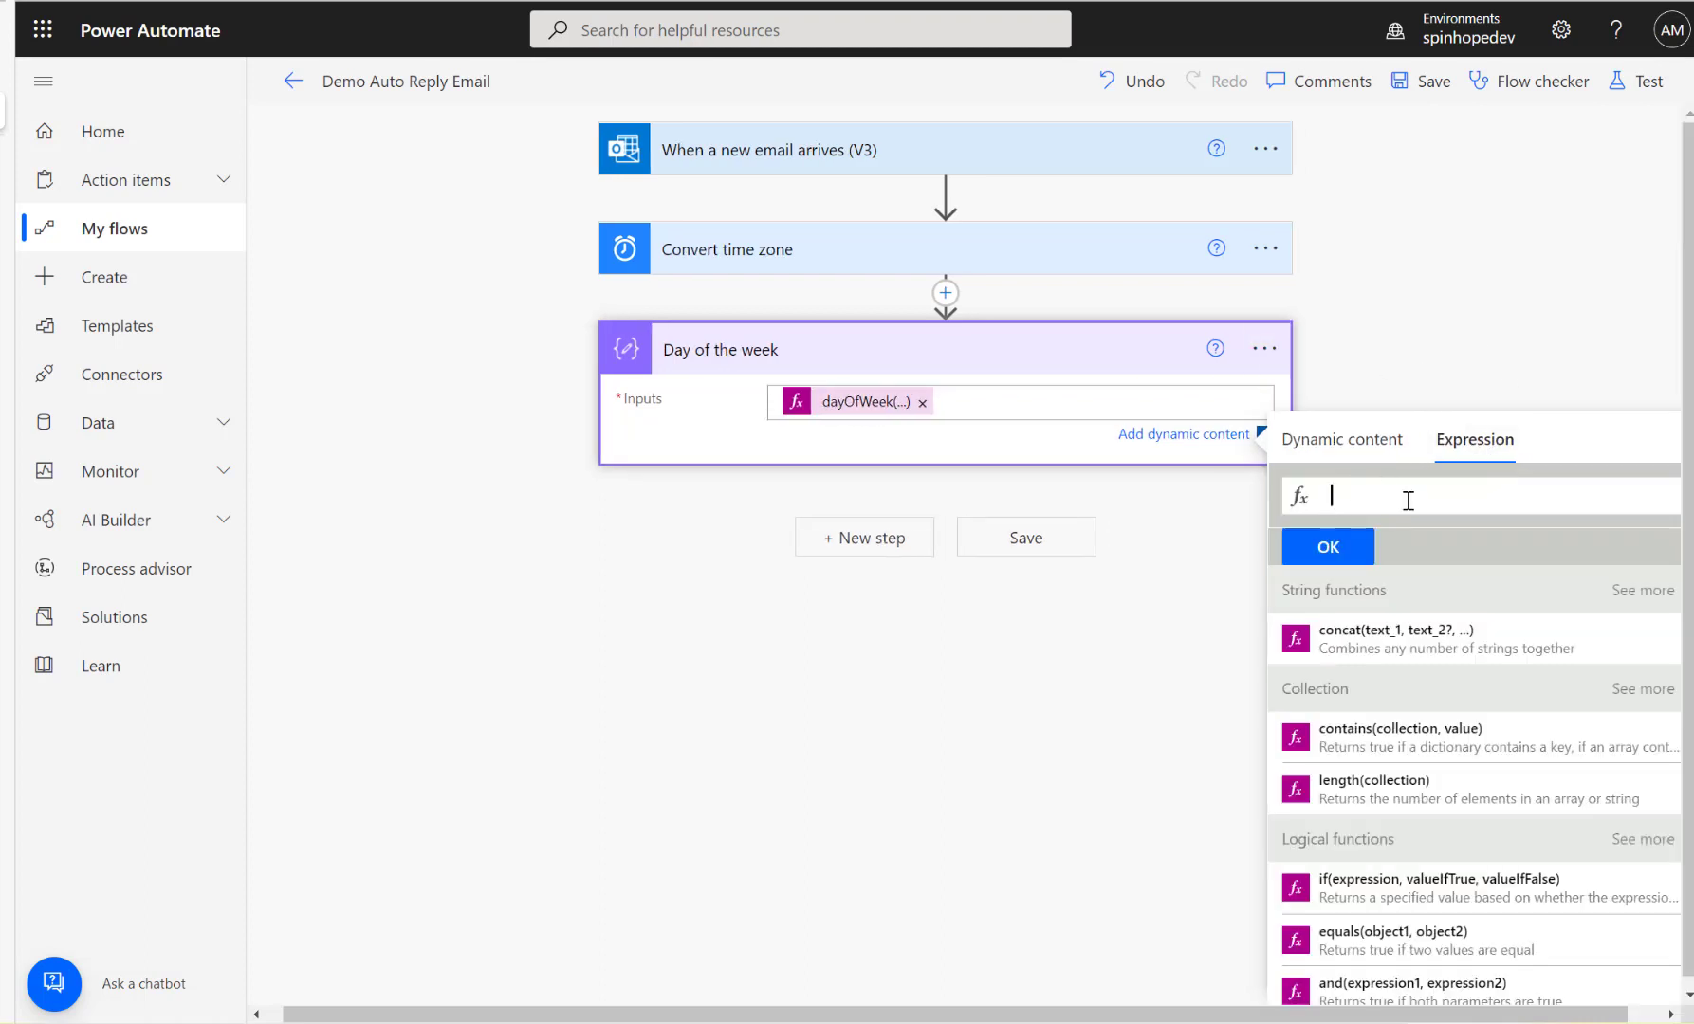
pyautogui.click(872, 403)
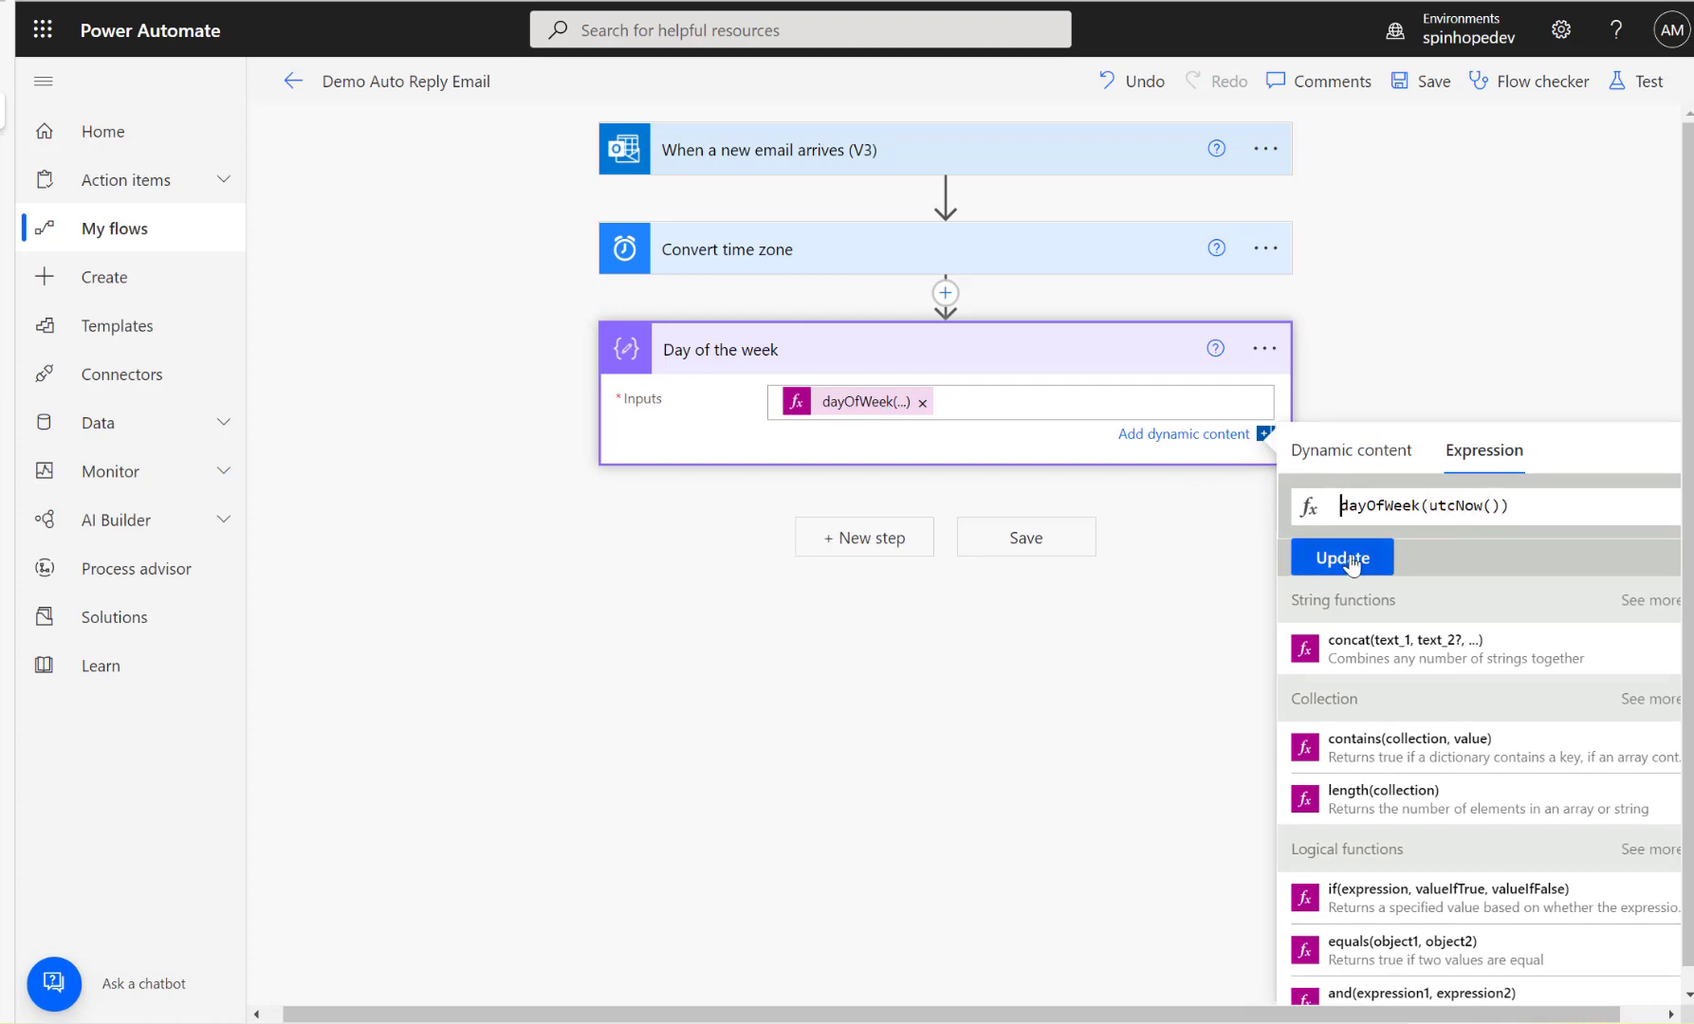
# Save and test the flow with the latest successful trigger, then expand Day of the week's results.
pyautogui.click(1627, 90)
pyautogui.click(1383, 203)
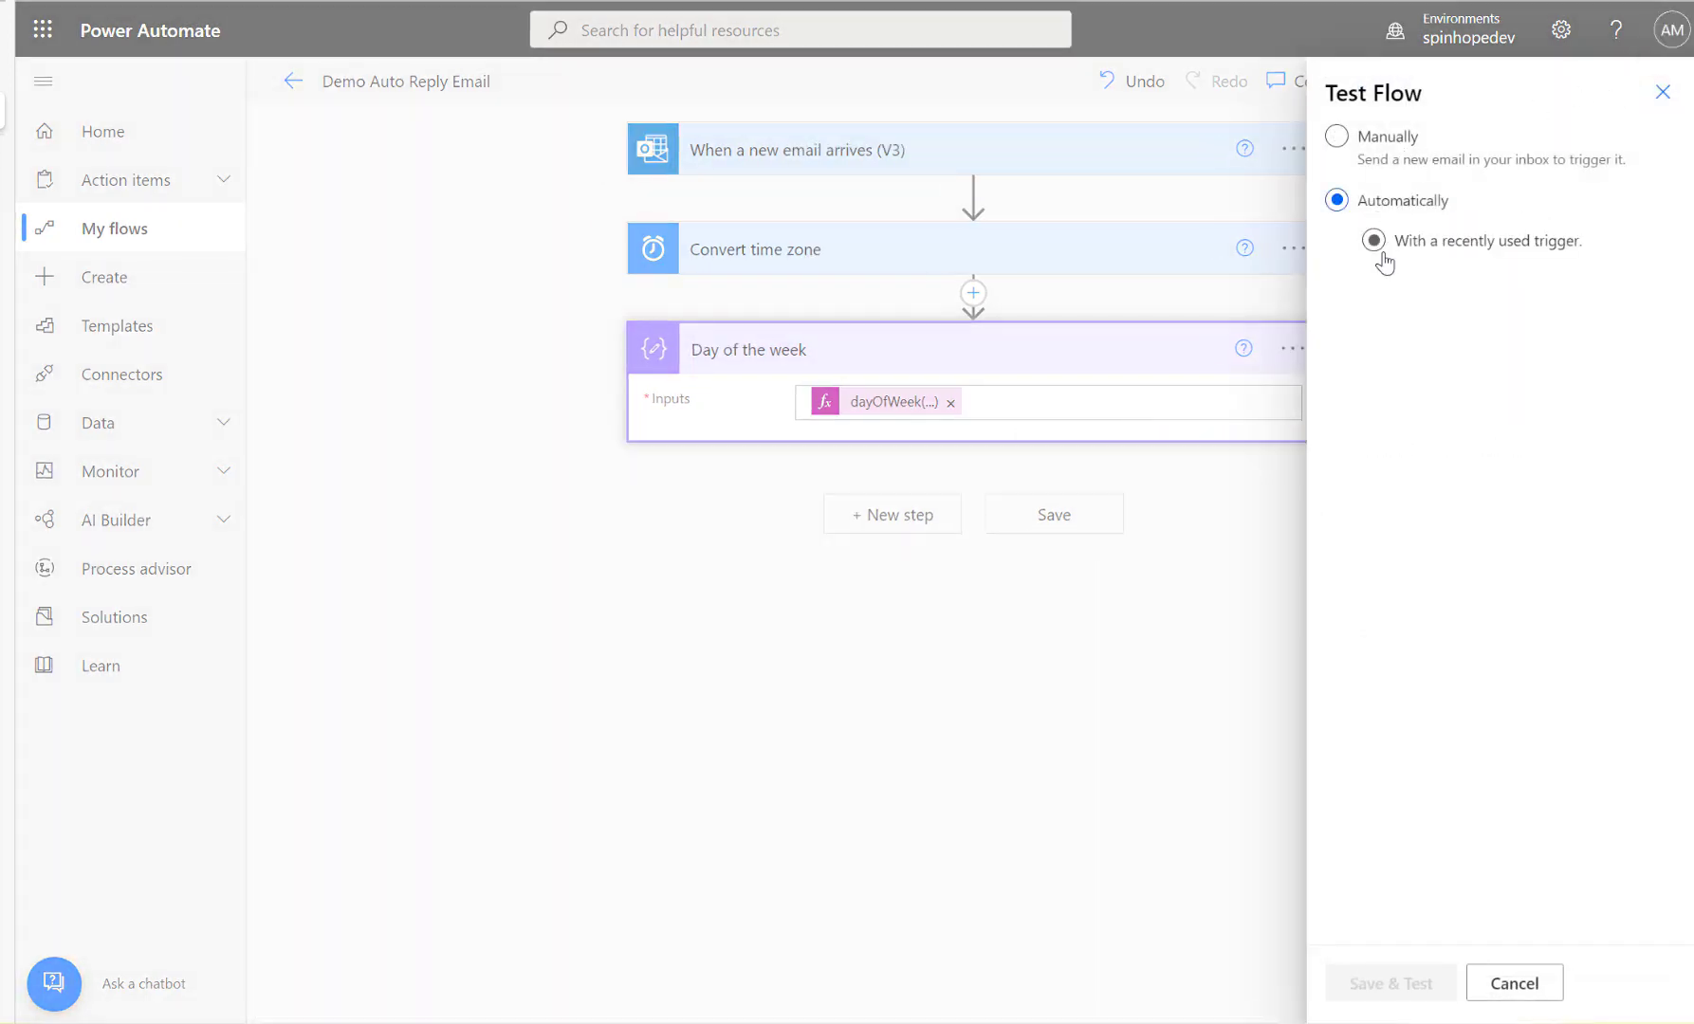
pyautogui.click(1377, 247)
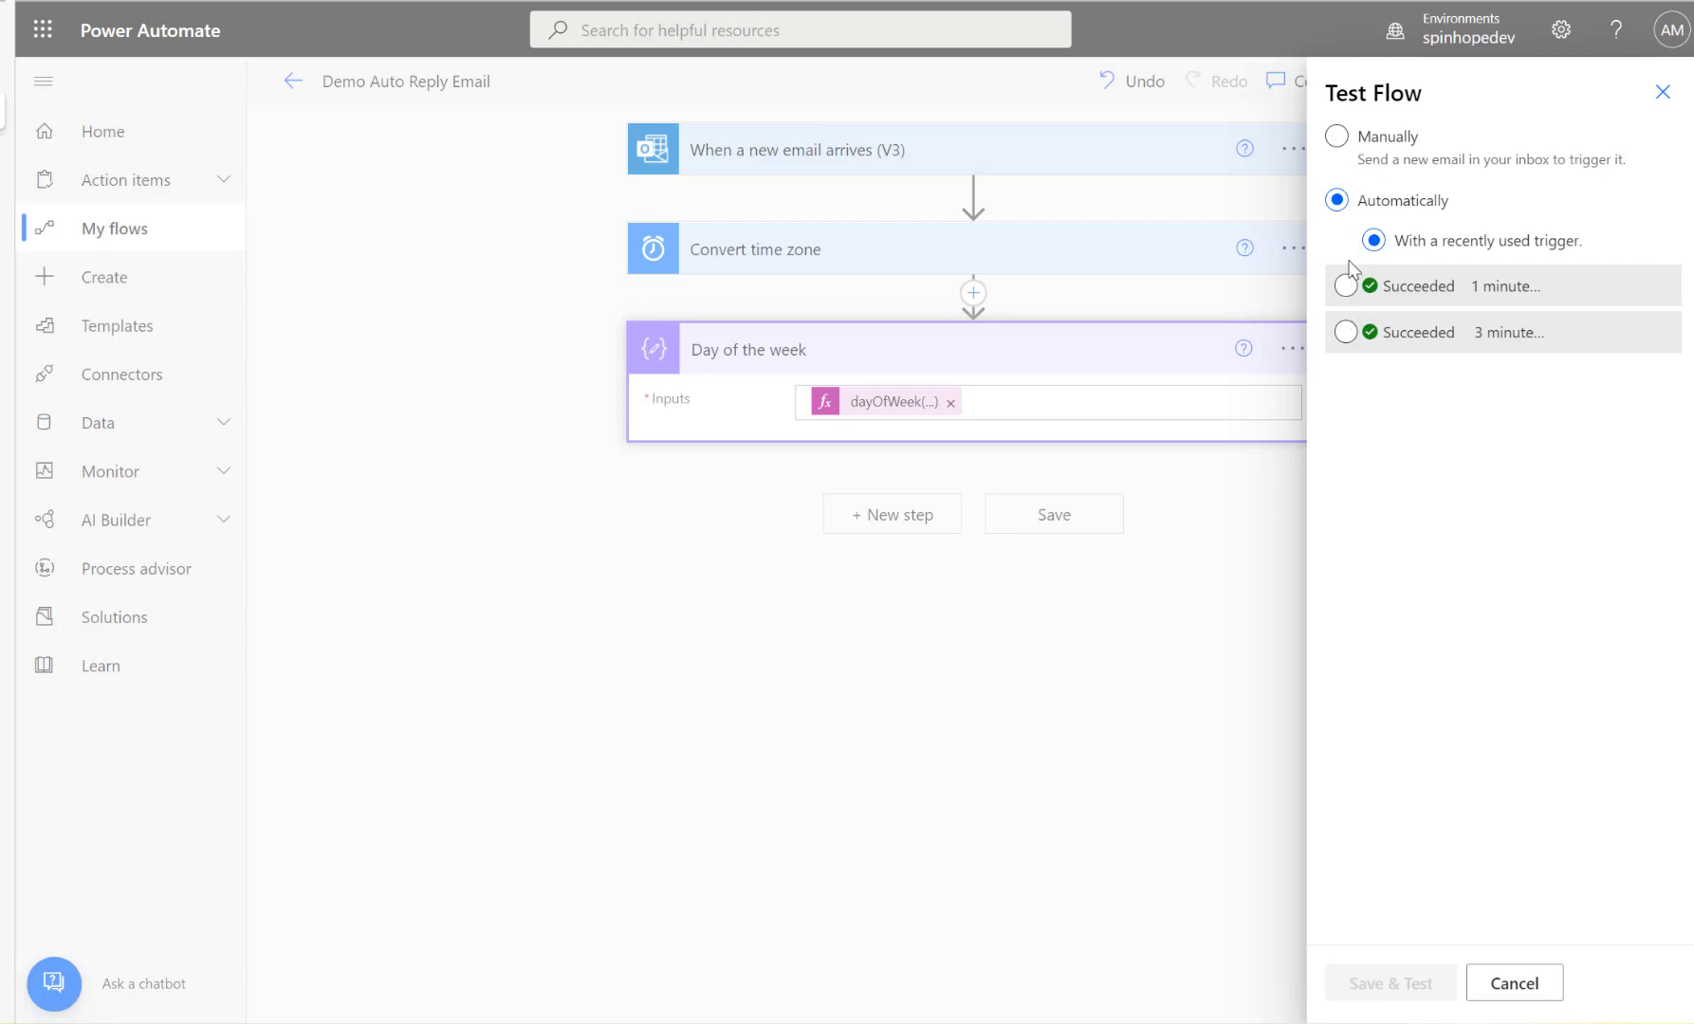
pyautogui.click(1346, 284)
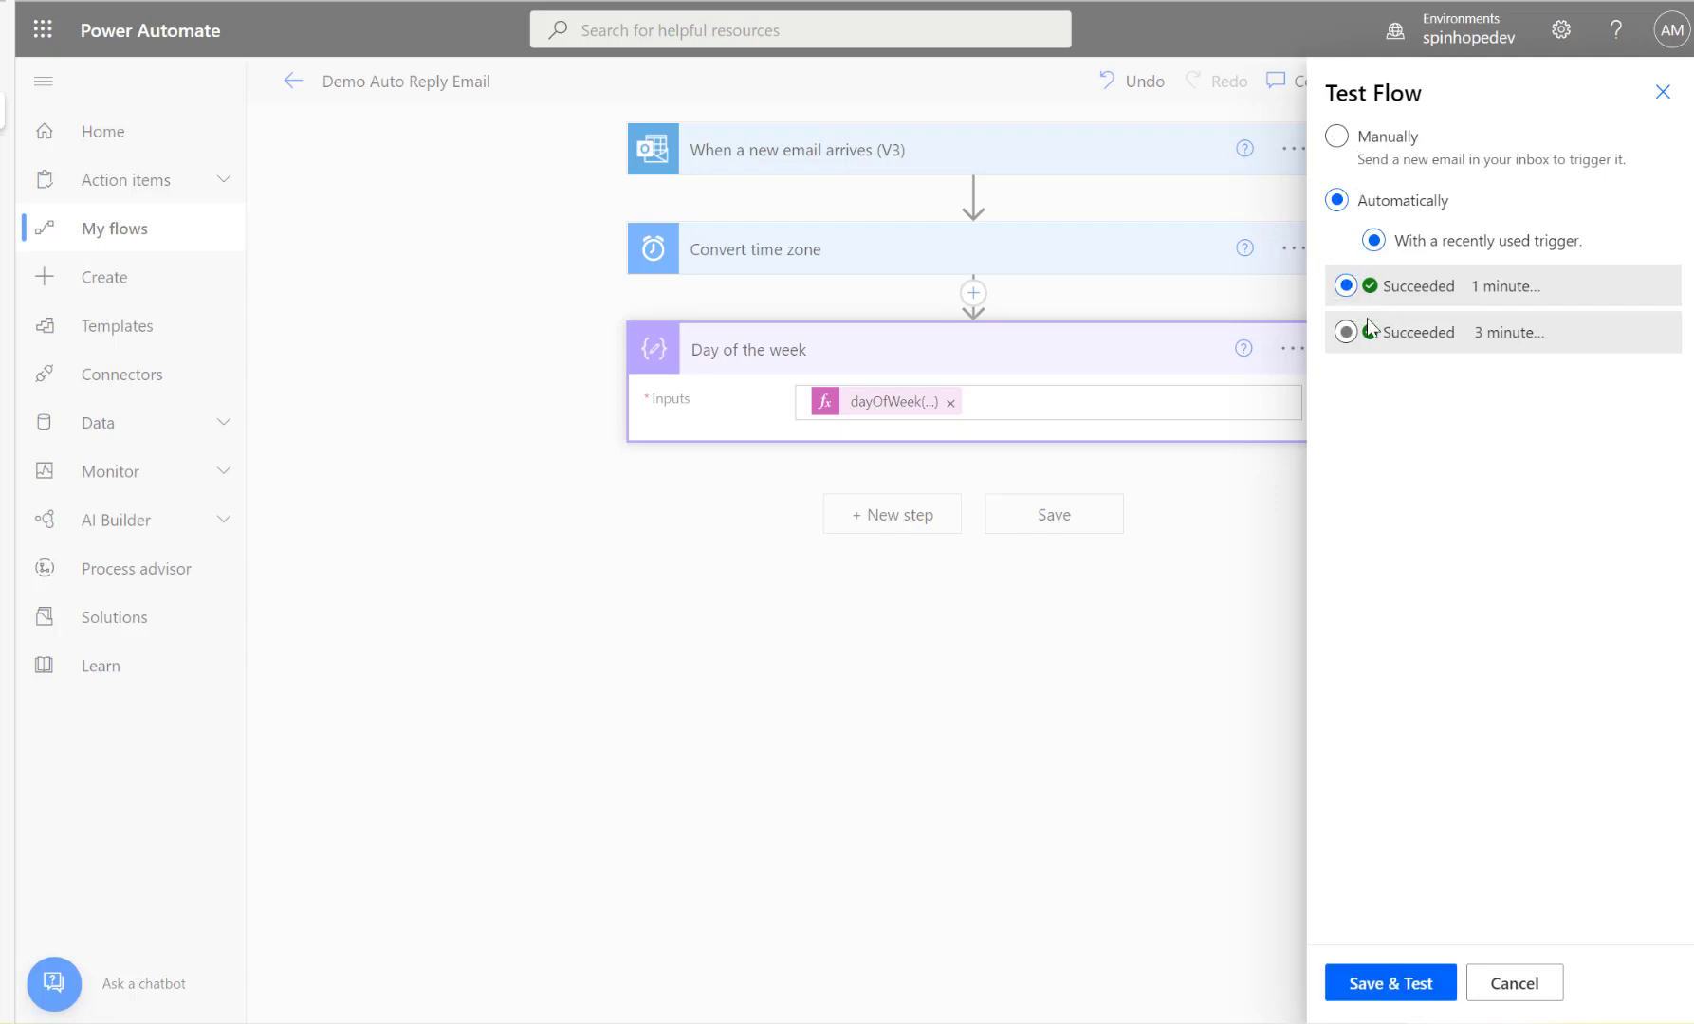
pyautogui.click(1362, 985)
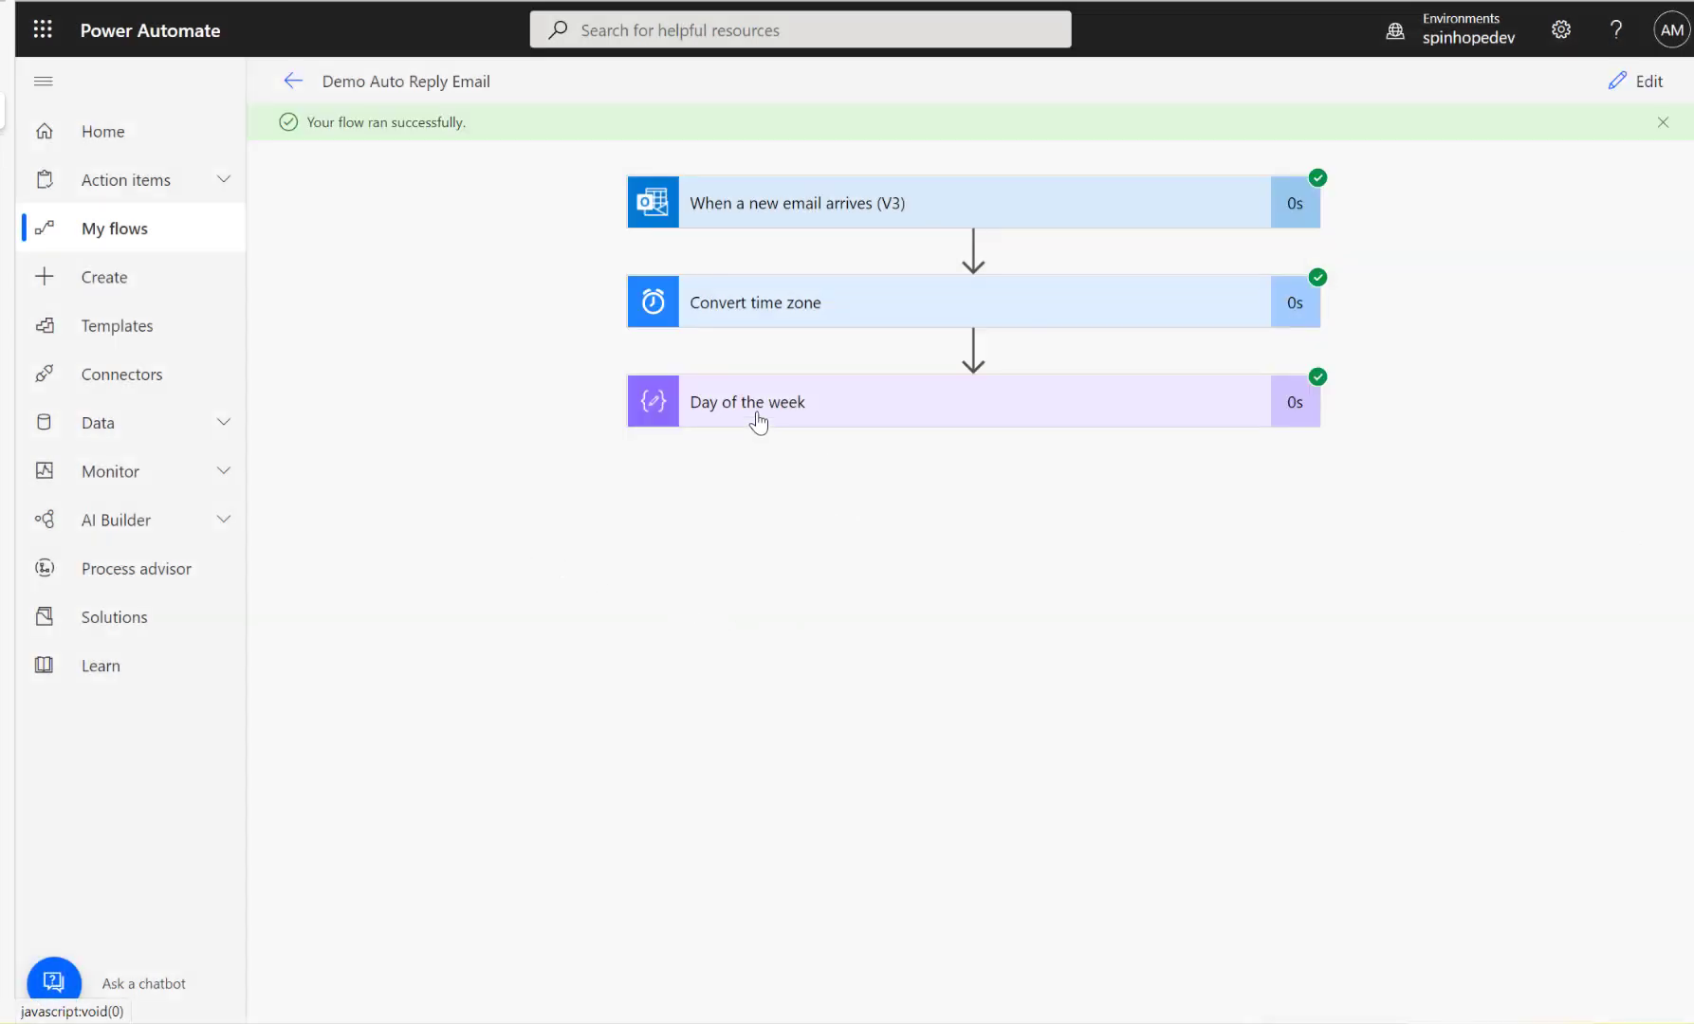
pyautogui.click(758, 422)
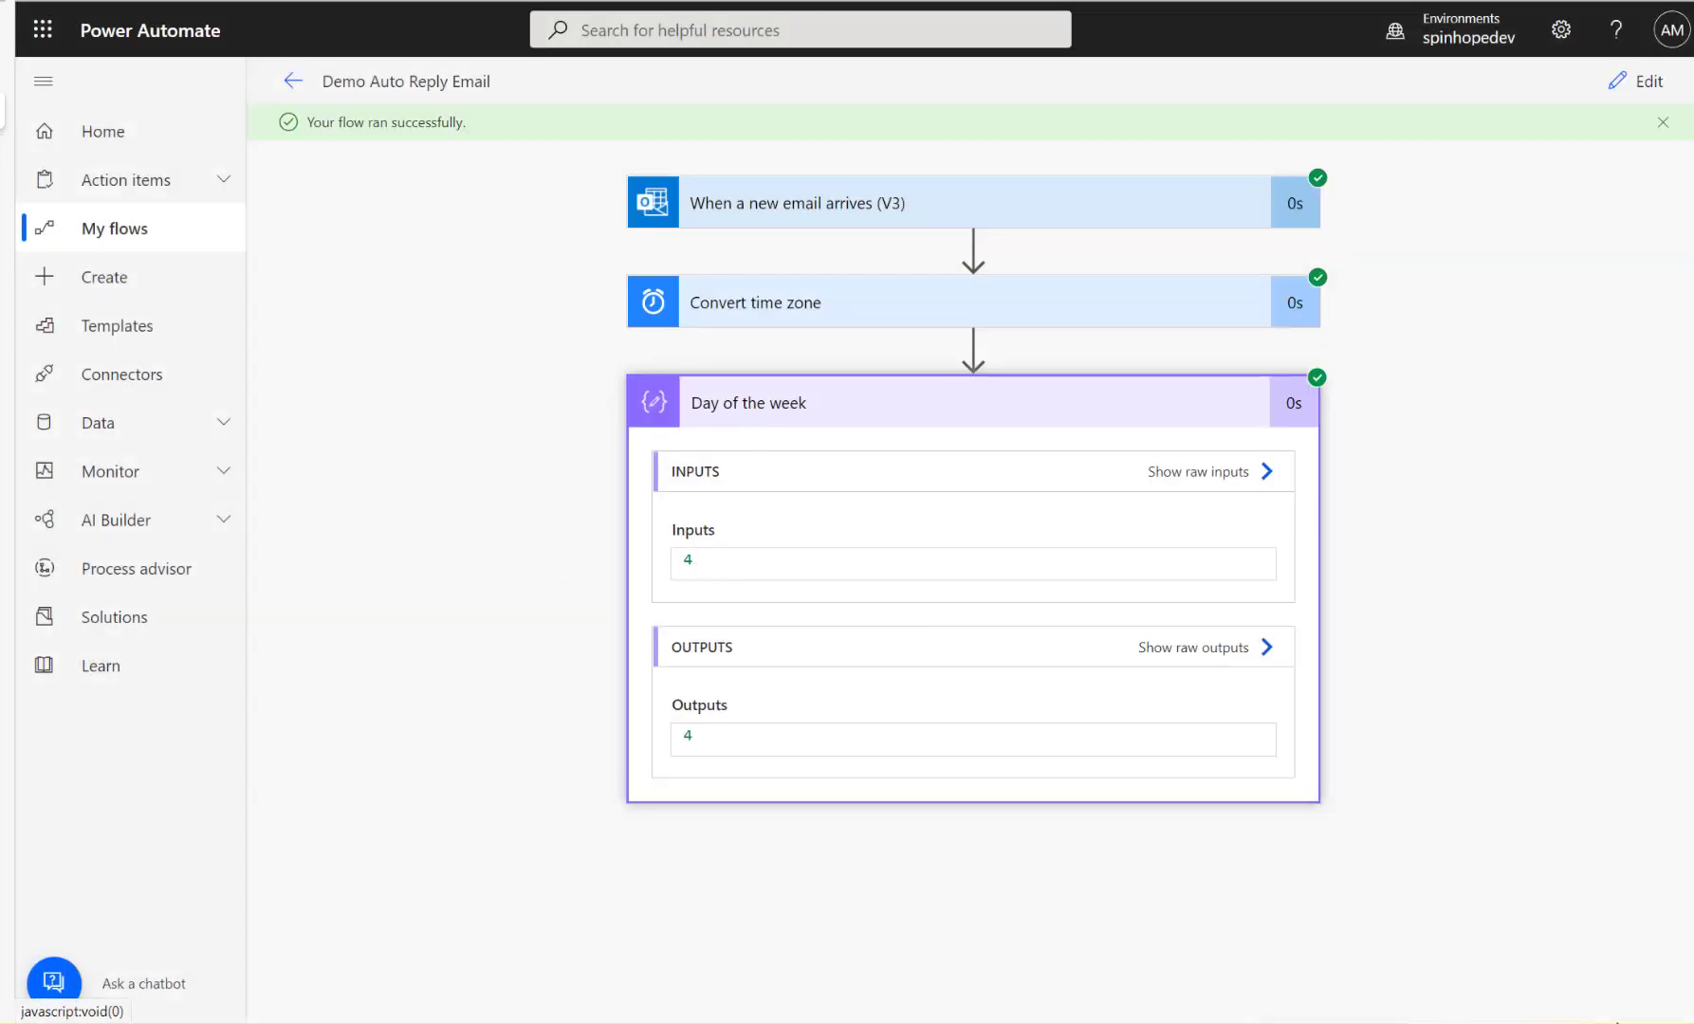
# Show the Windows calendar to confirm 31 March 2022 is a Thursday.
pyautogui.press('super+n')
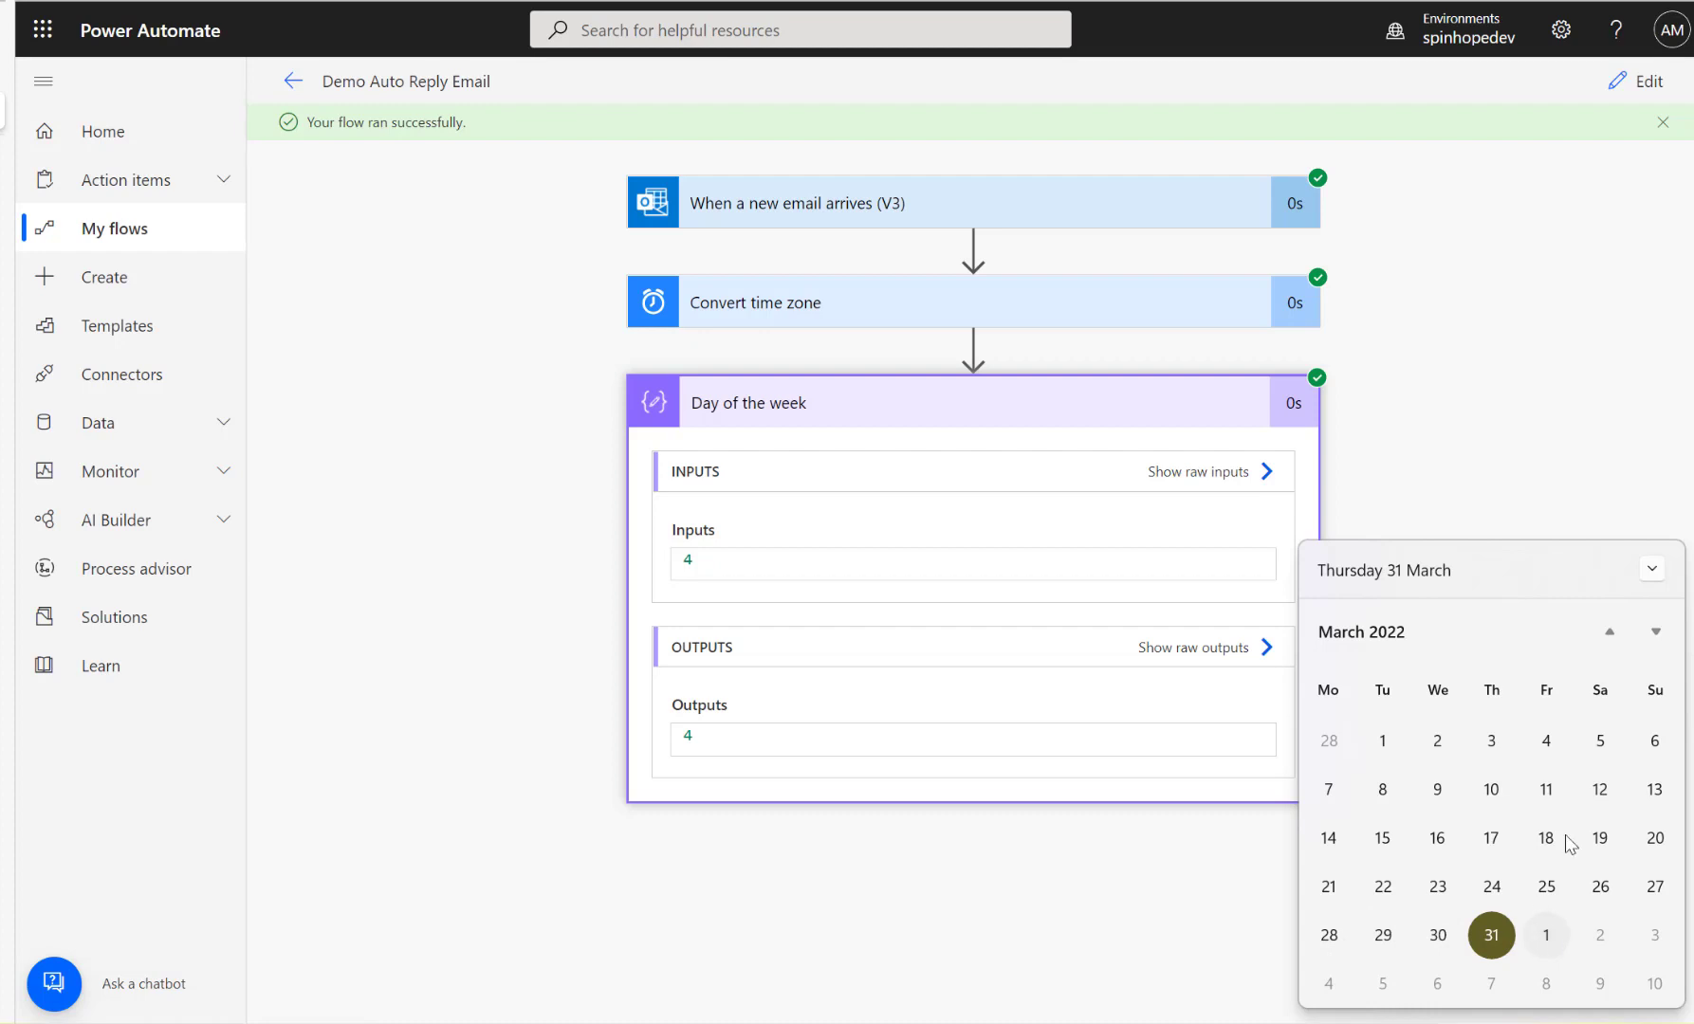
# Return to editing and add a Condition control step after Day of the week.
pyautogui.click(1634, 85)
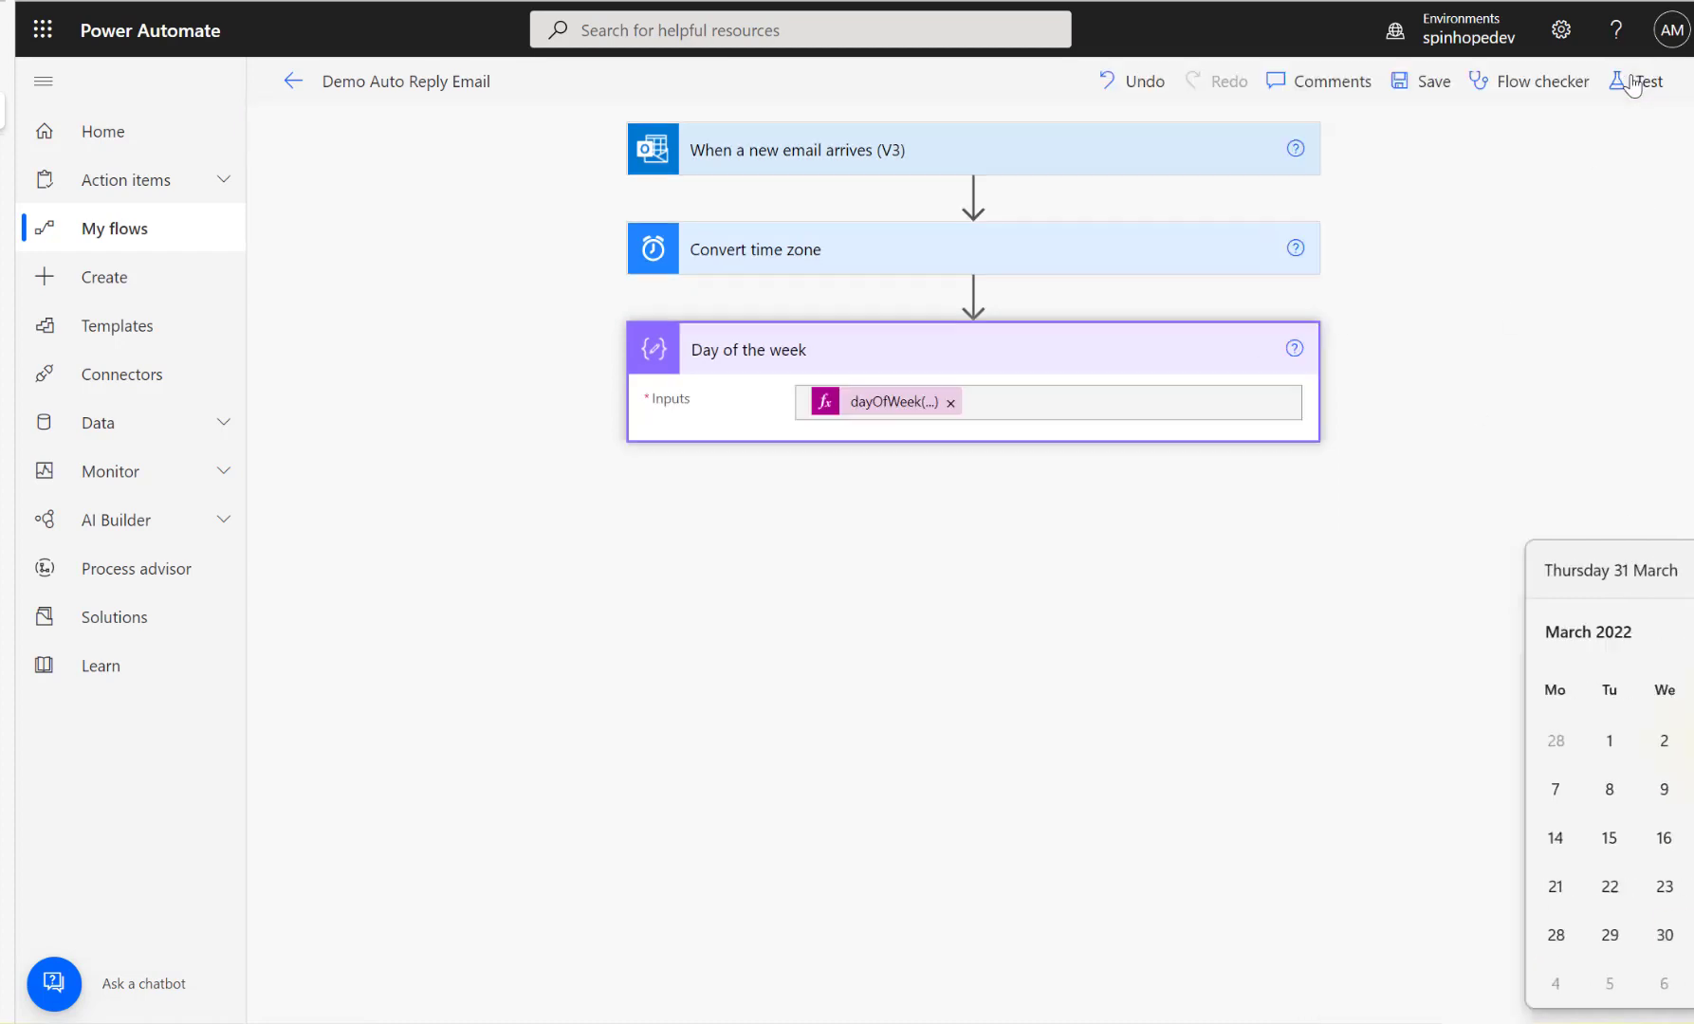
pyautogui.click(881, 518)
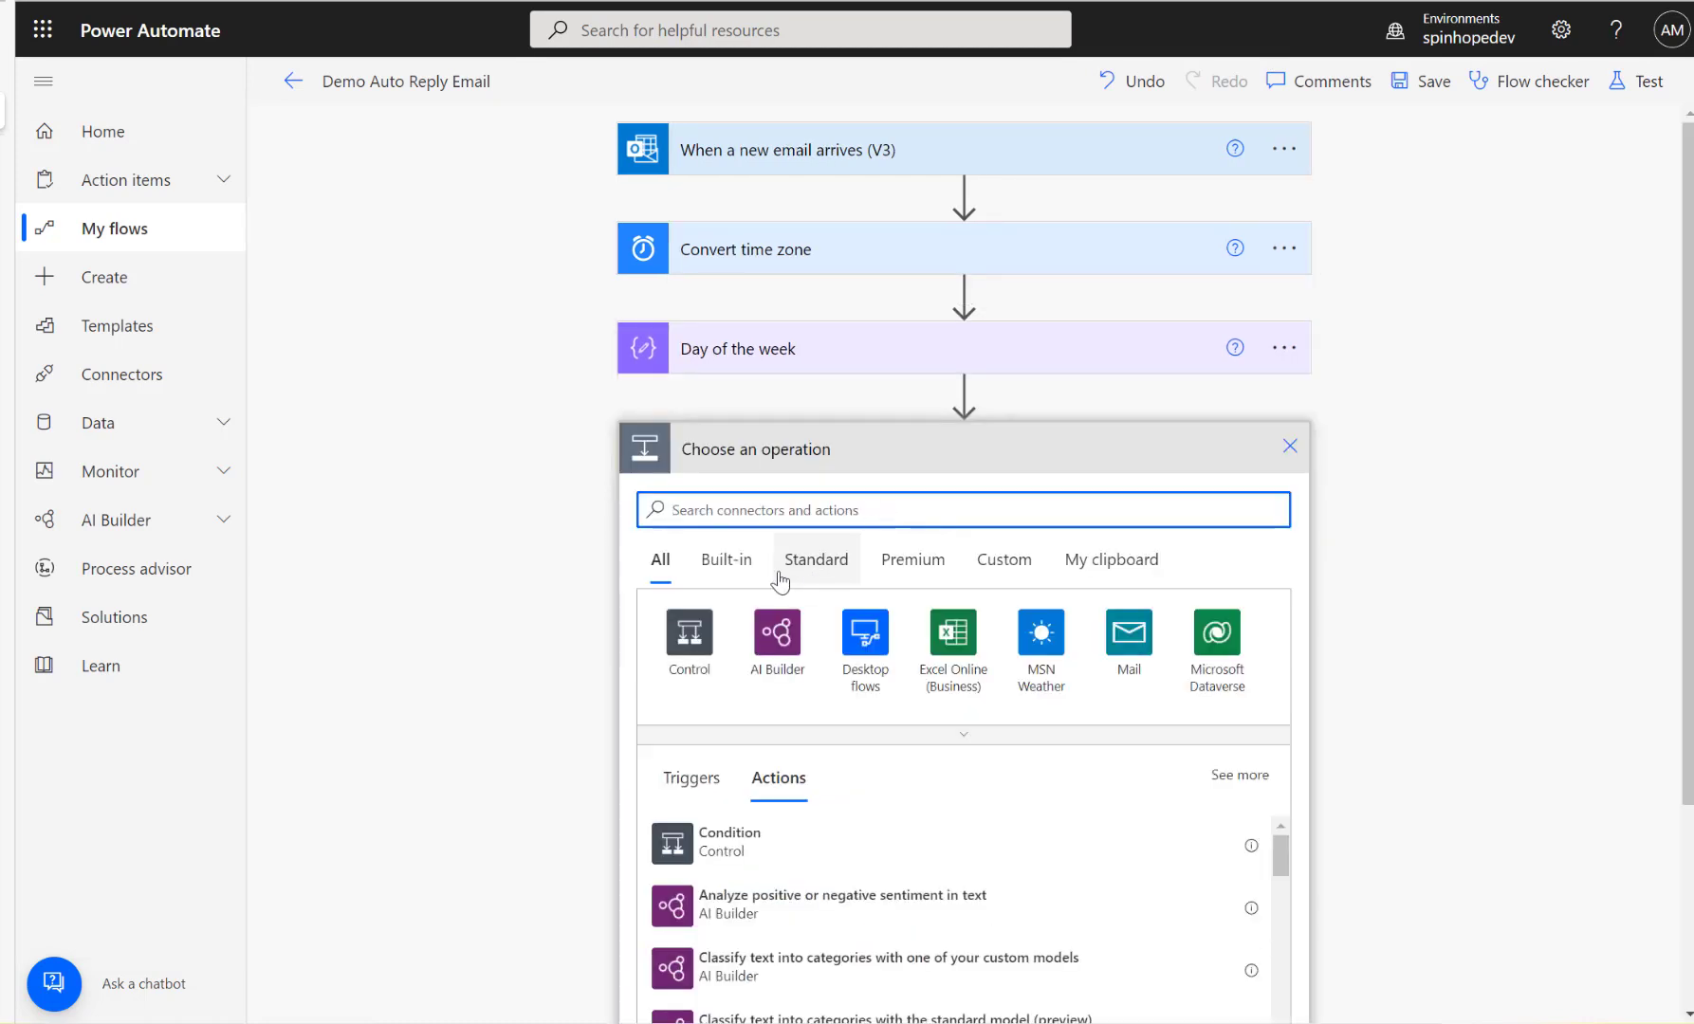
pyautogui.click(689, 638)
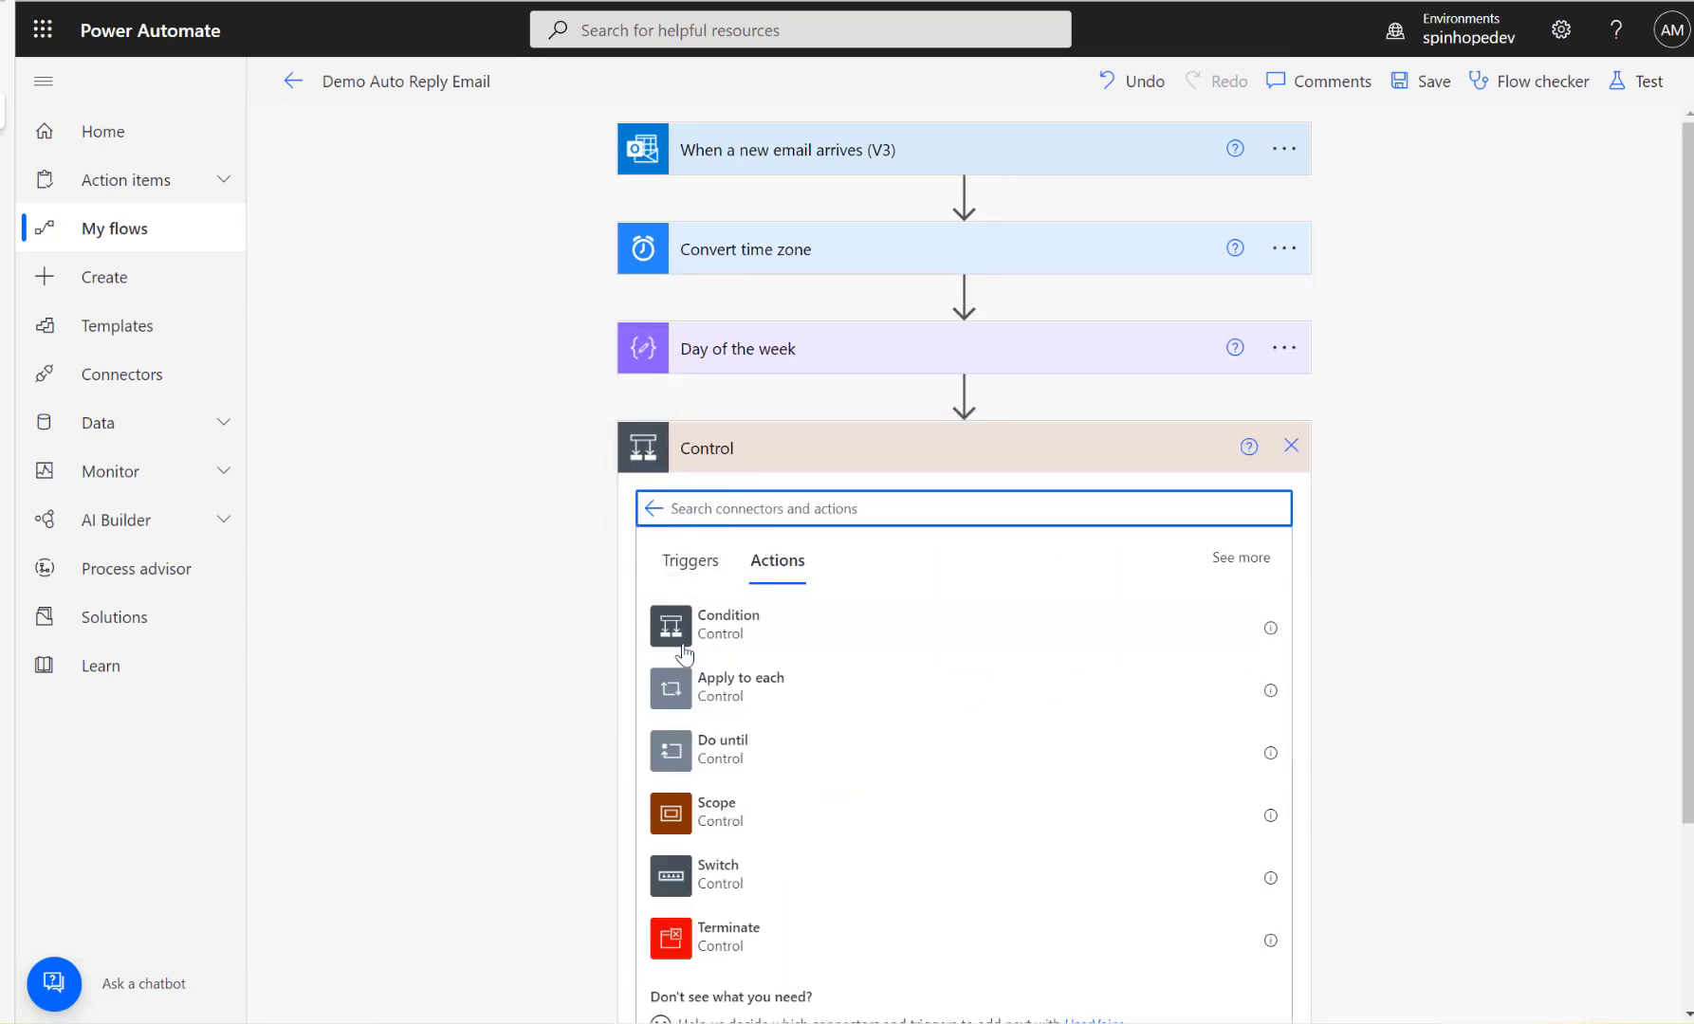
pyautogui.click(684, 649)
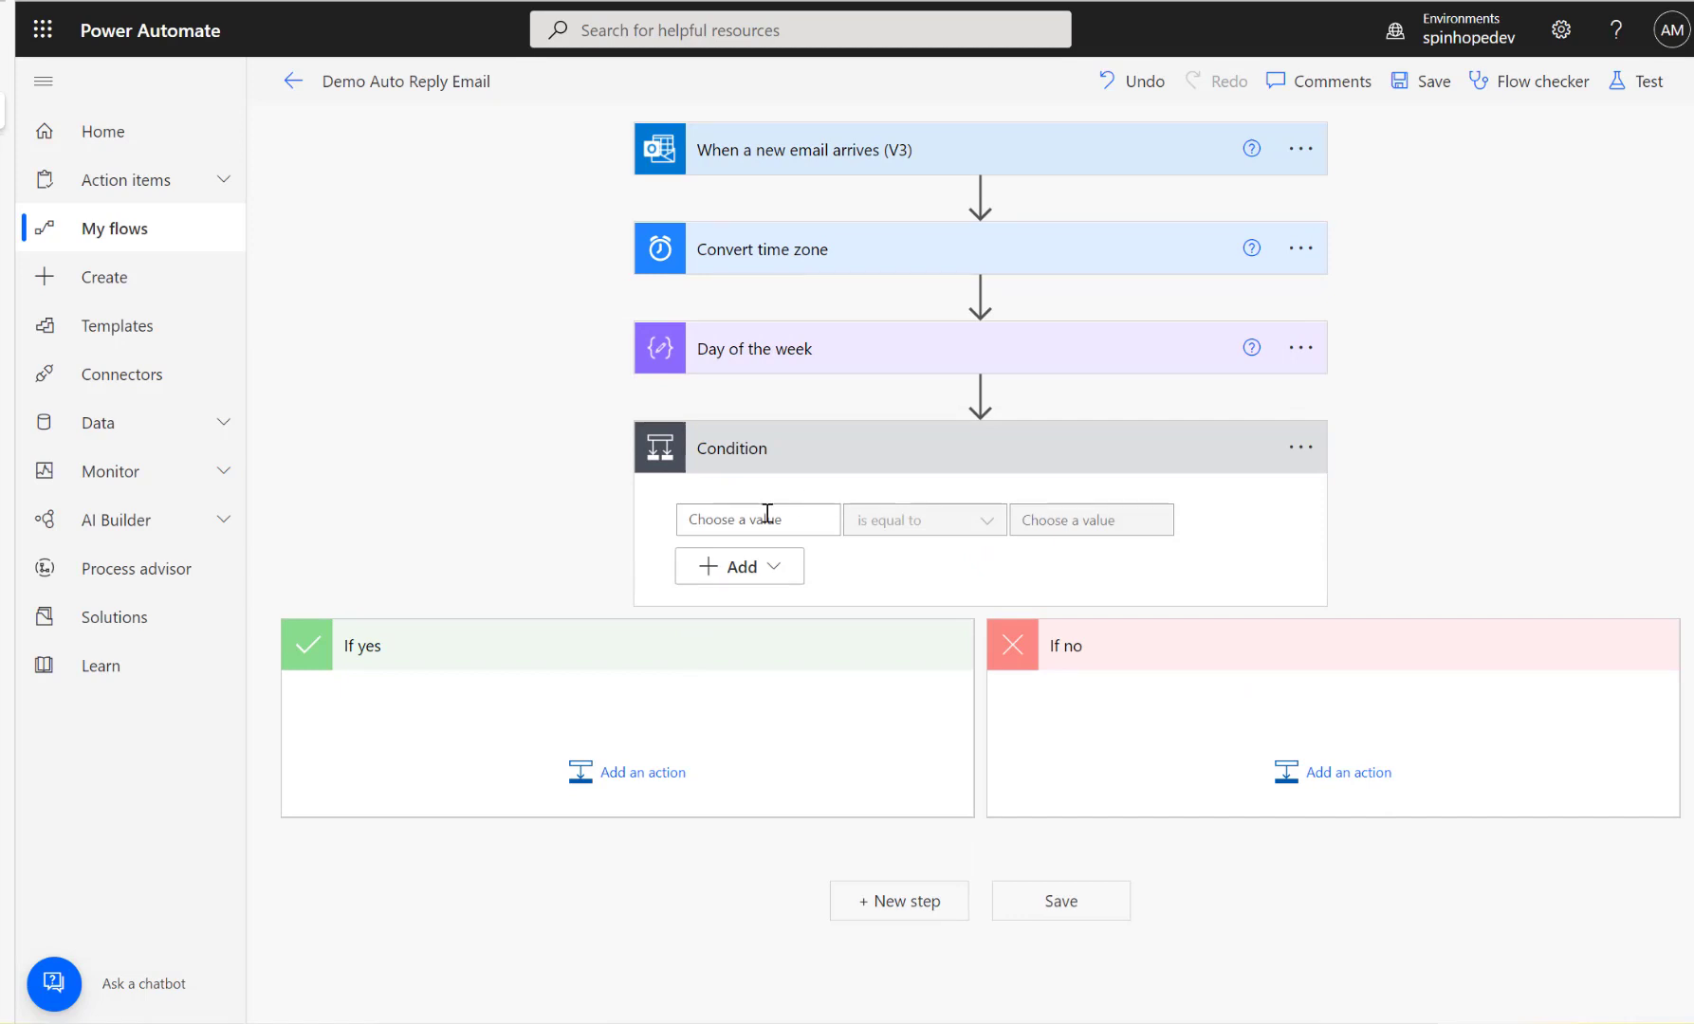
# Set the condition to Day of the week Outputs is less than 6.
pyautogui.click(767, 513)
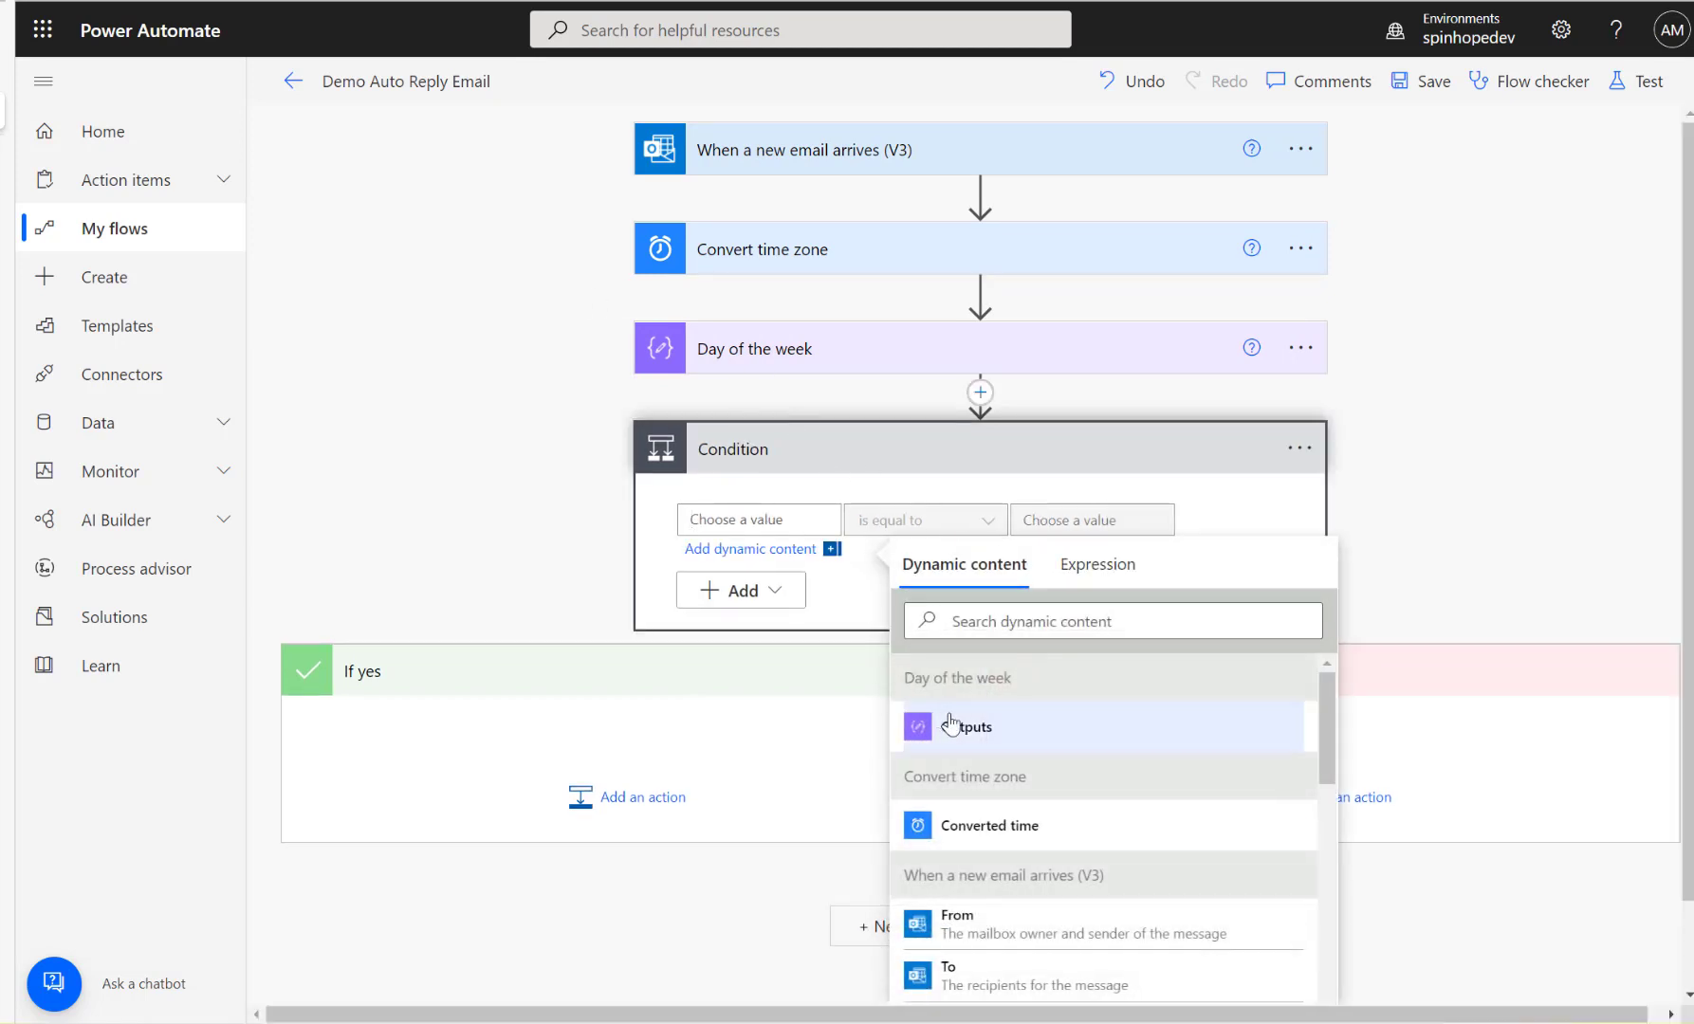
pyautogui.click(950, 725)
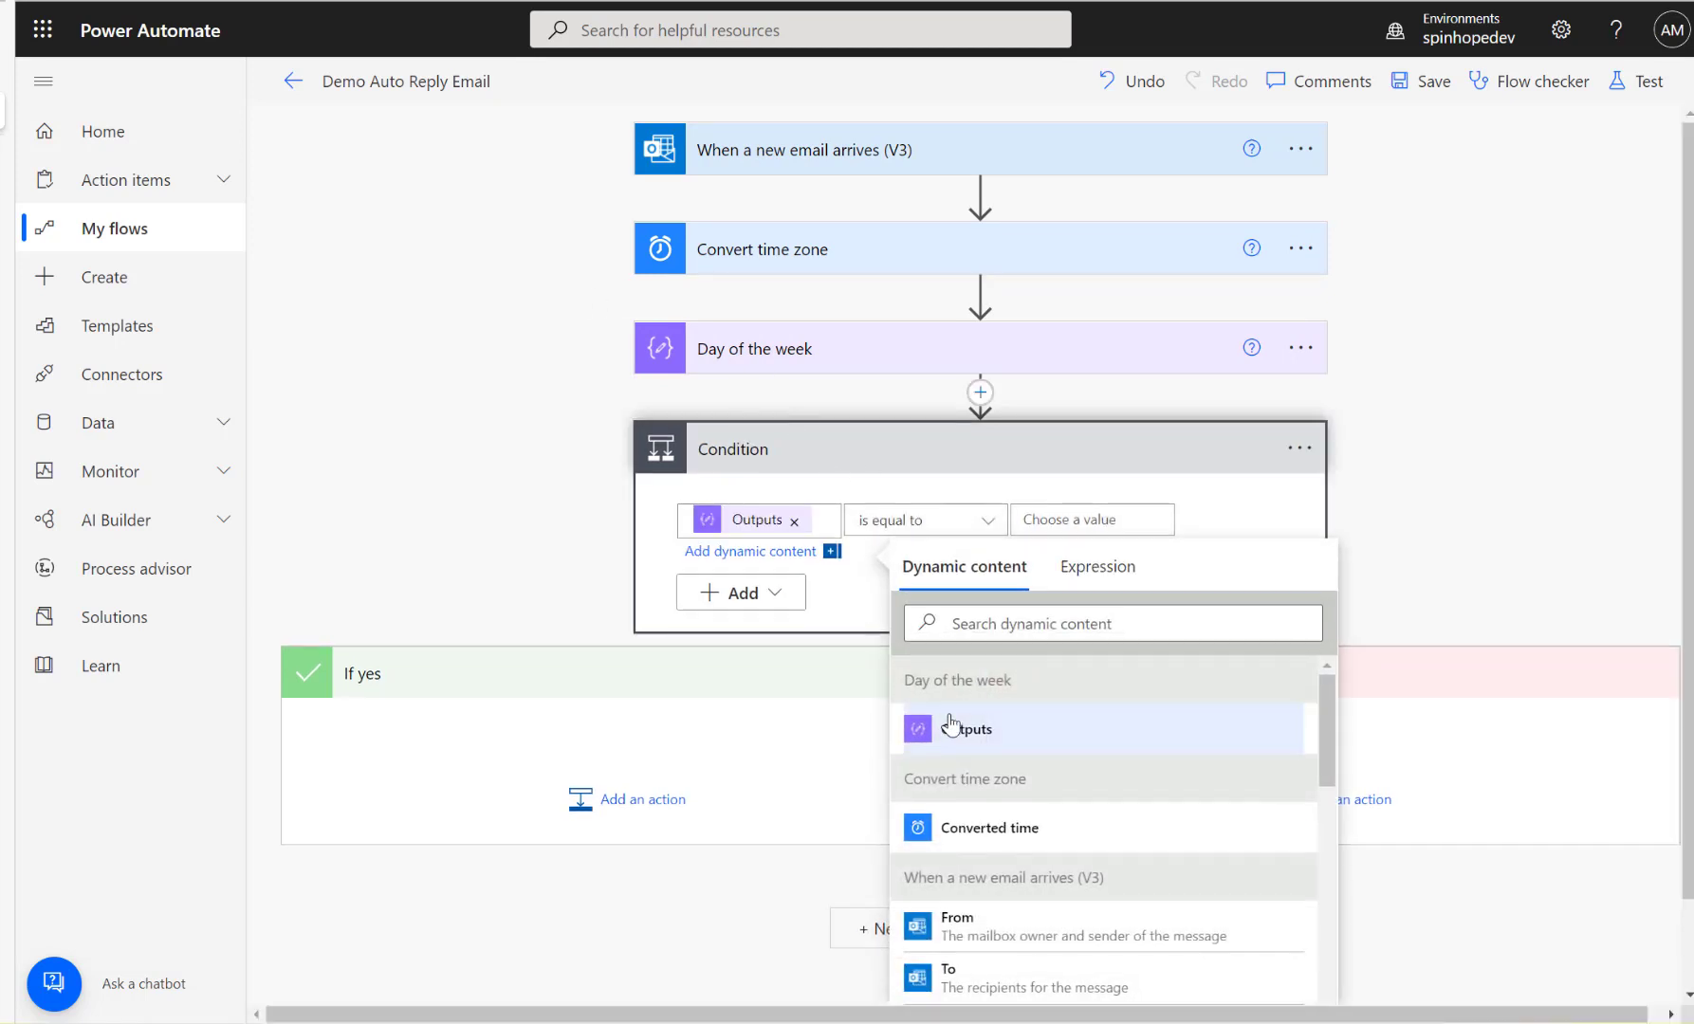
pyautogui.click(968, 528)
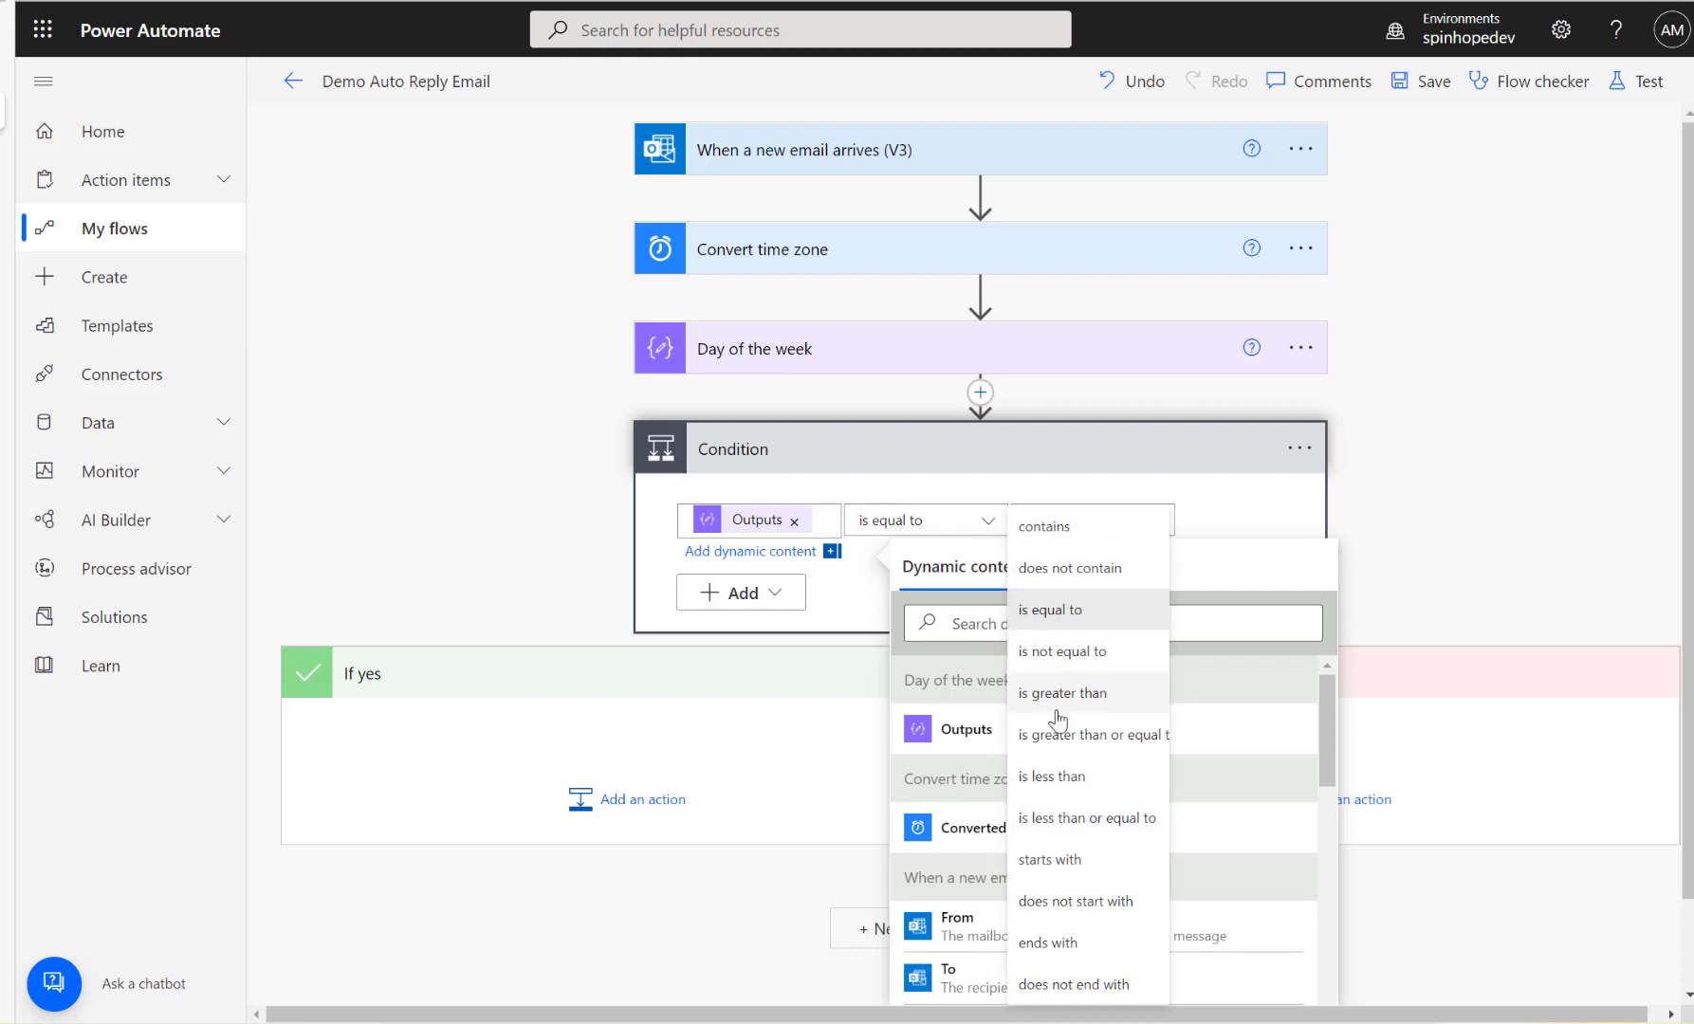
pyautogui.click(1051, 777)
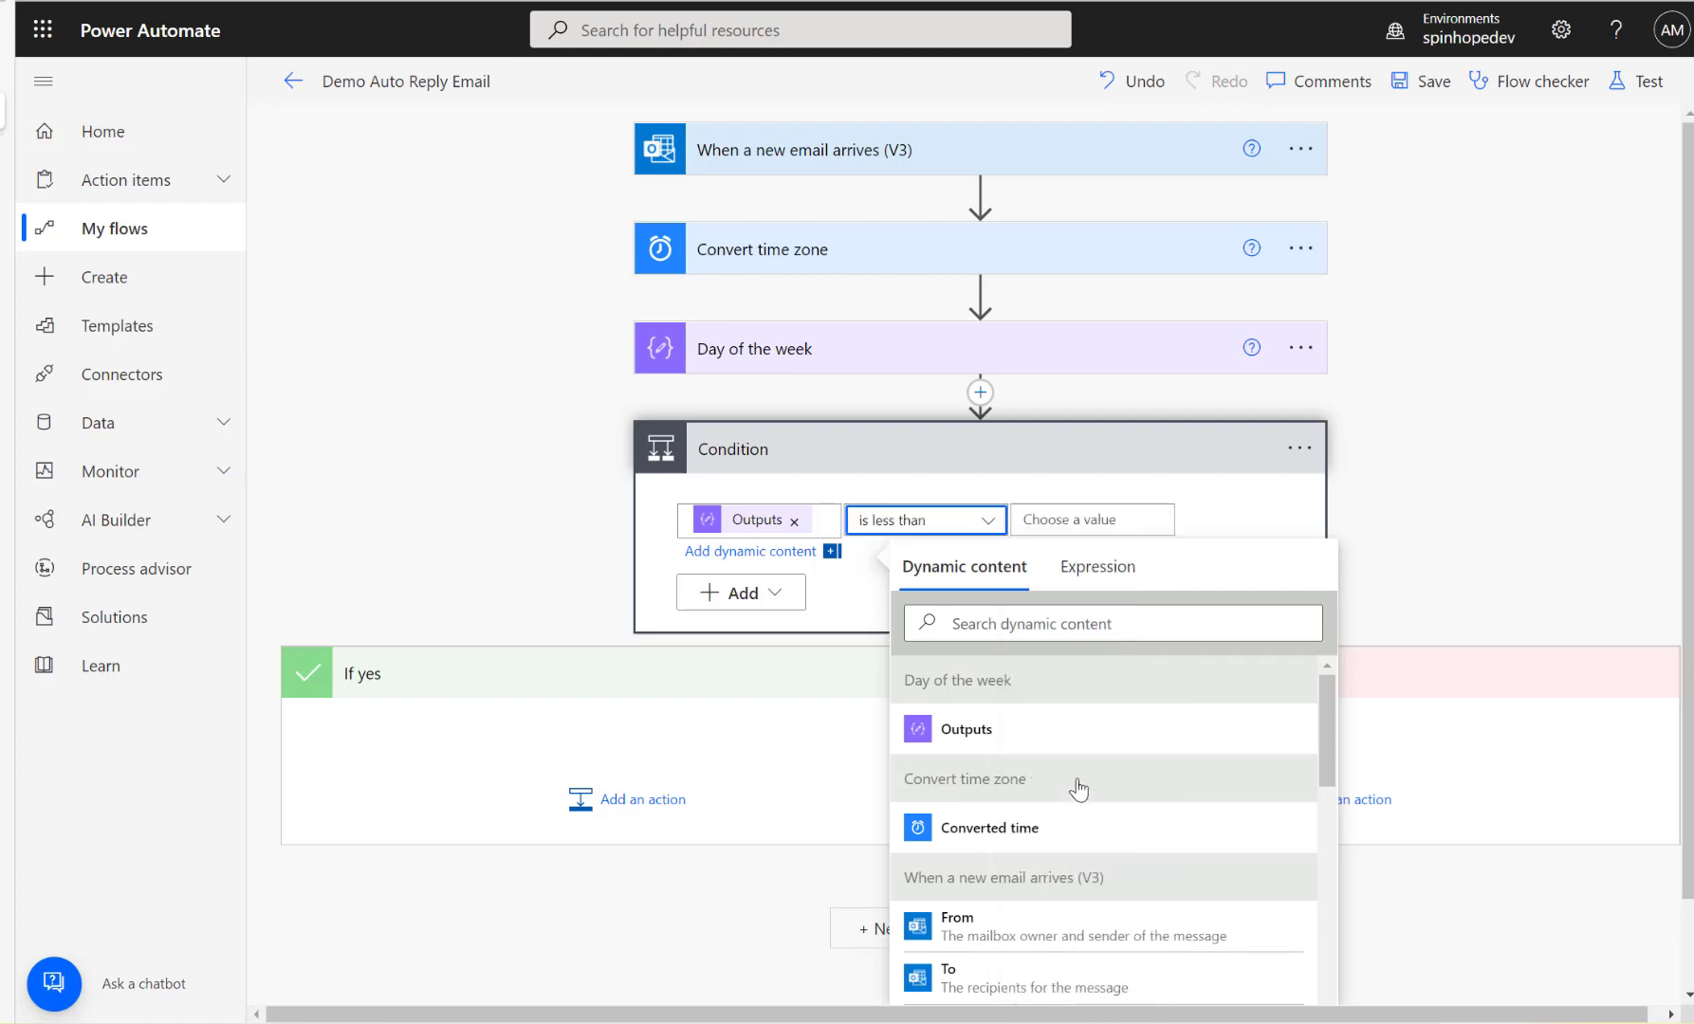
pyautogui.click(1073, 524)
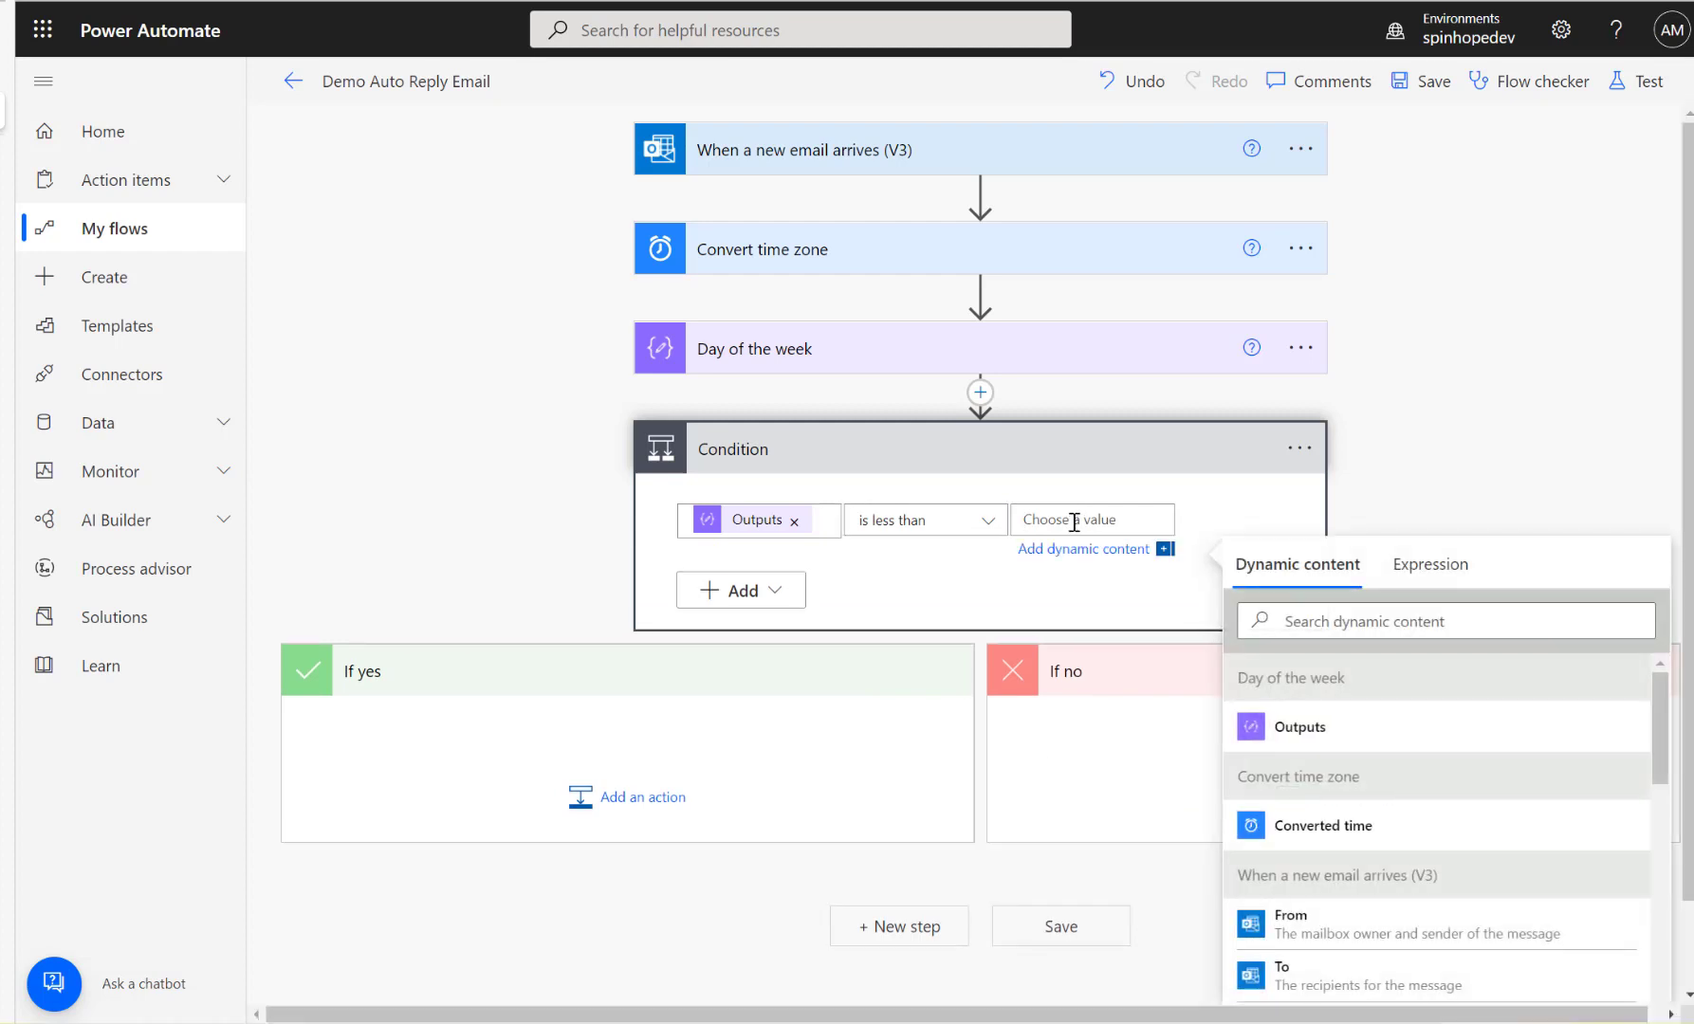
pyautogui.write('6')
pyautogui.press('super+n')
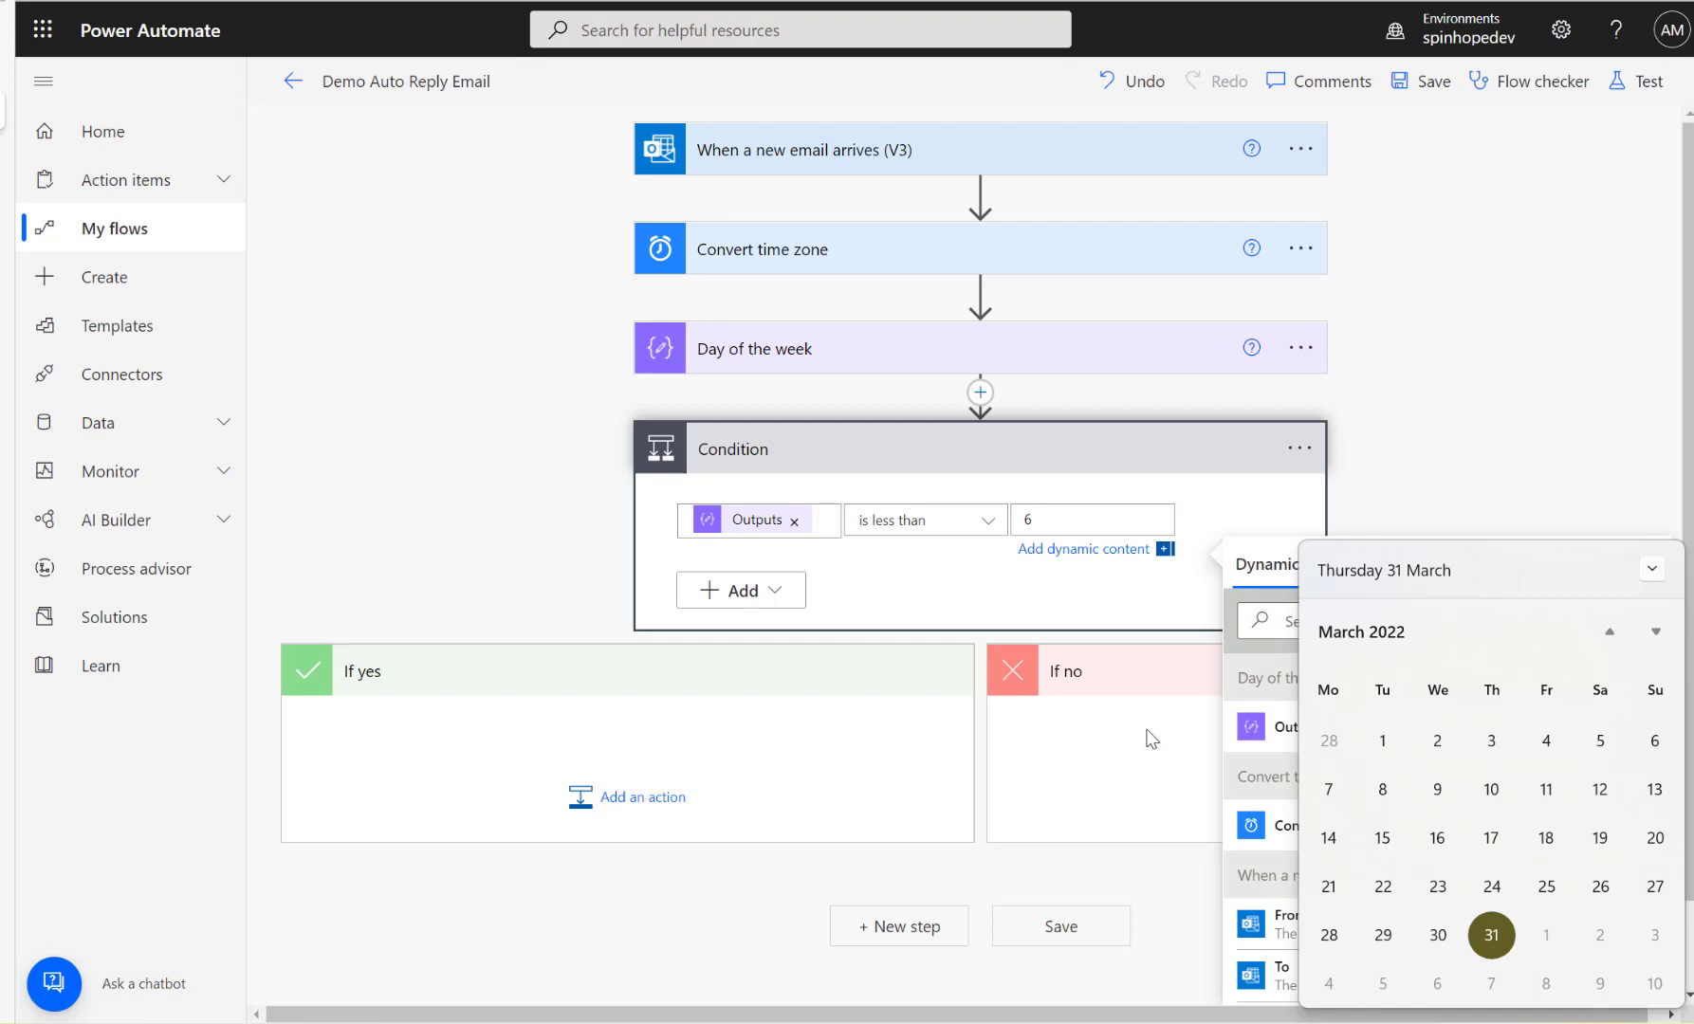
pyautogui.click(1467, 448)
# Search 'send' and add Office 365 Outlook's Send an email (V2) to the If no branch.
pyautogui.click(1303, 780)
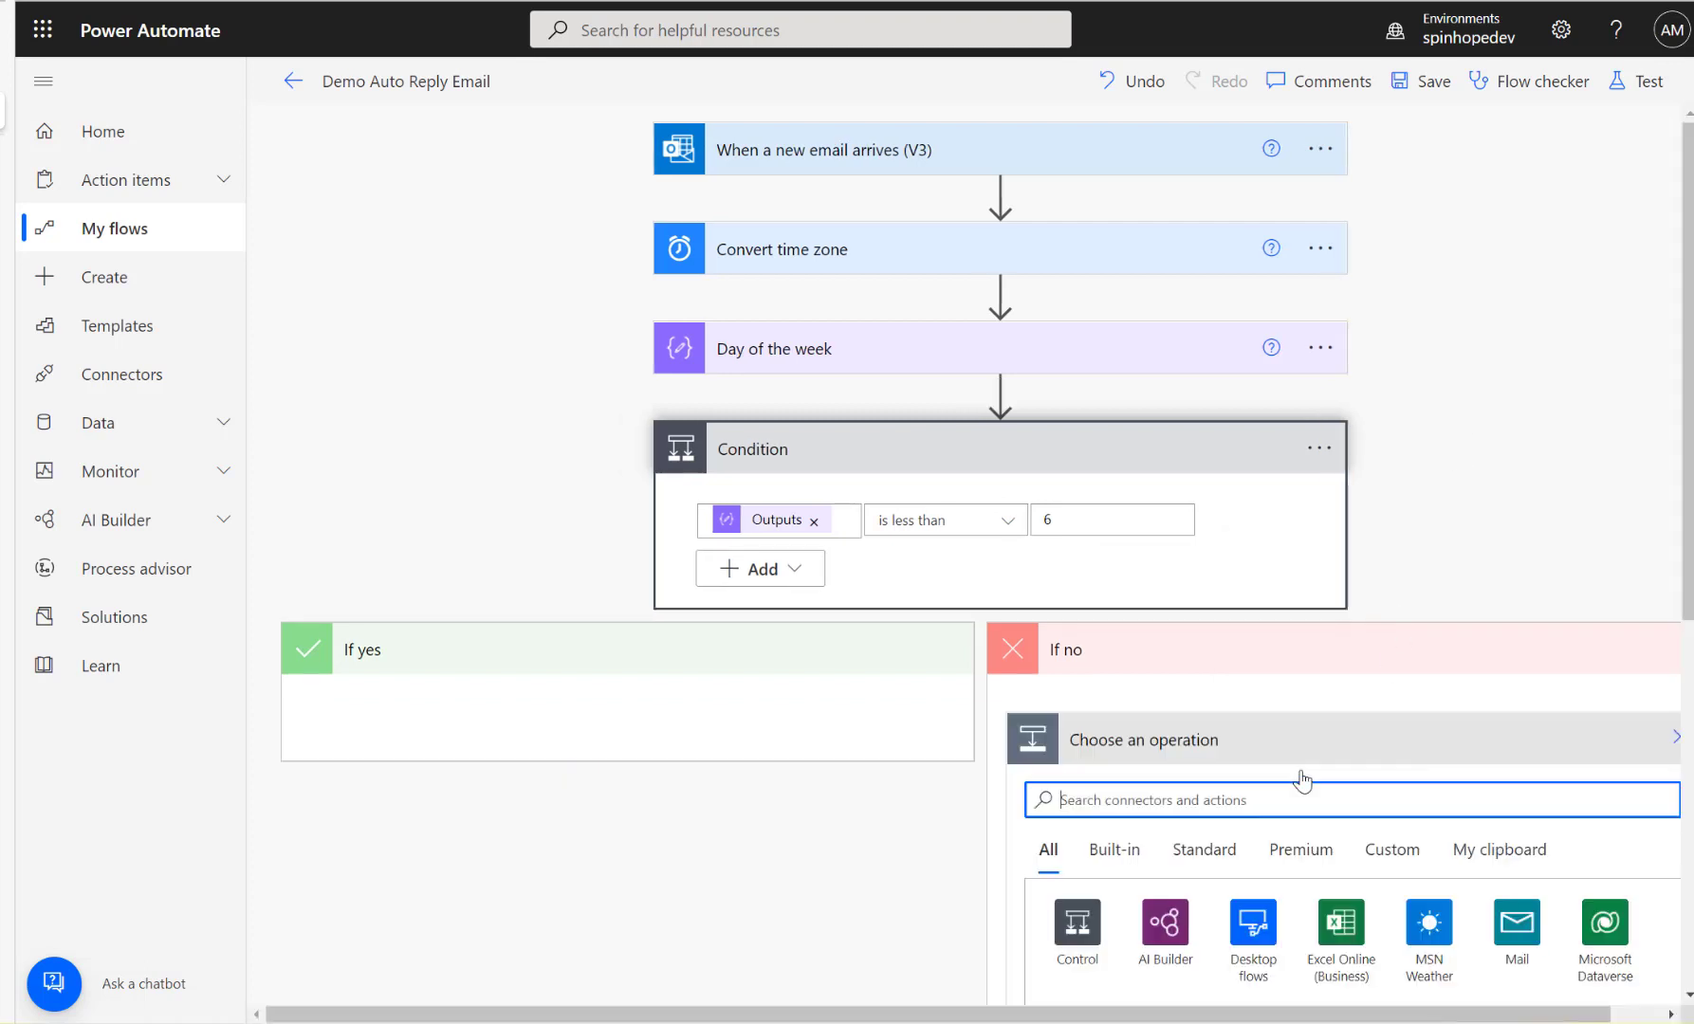
pyautogui.write('send')
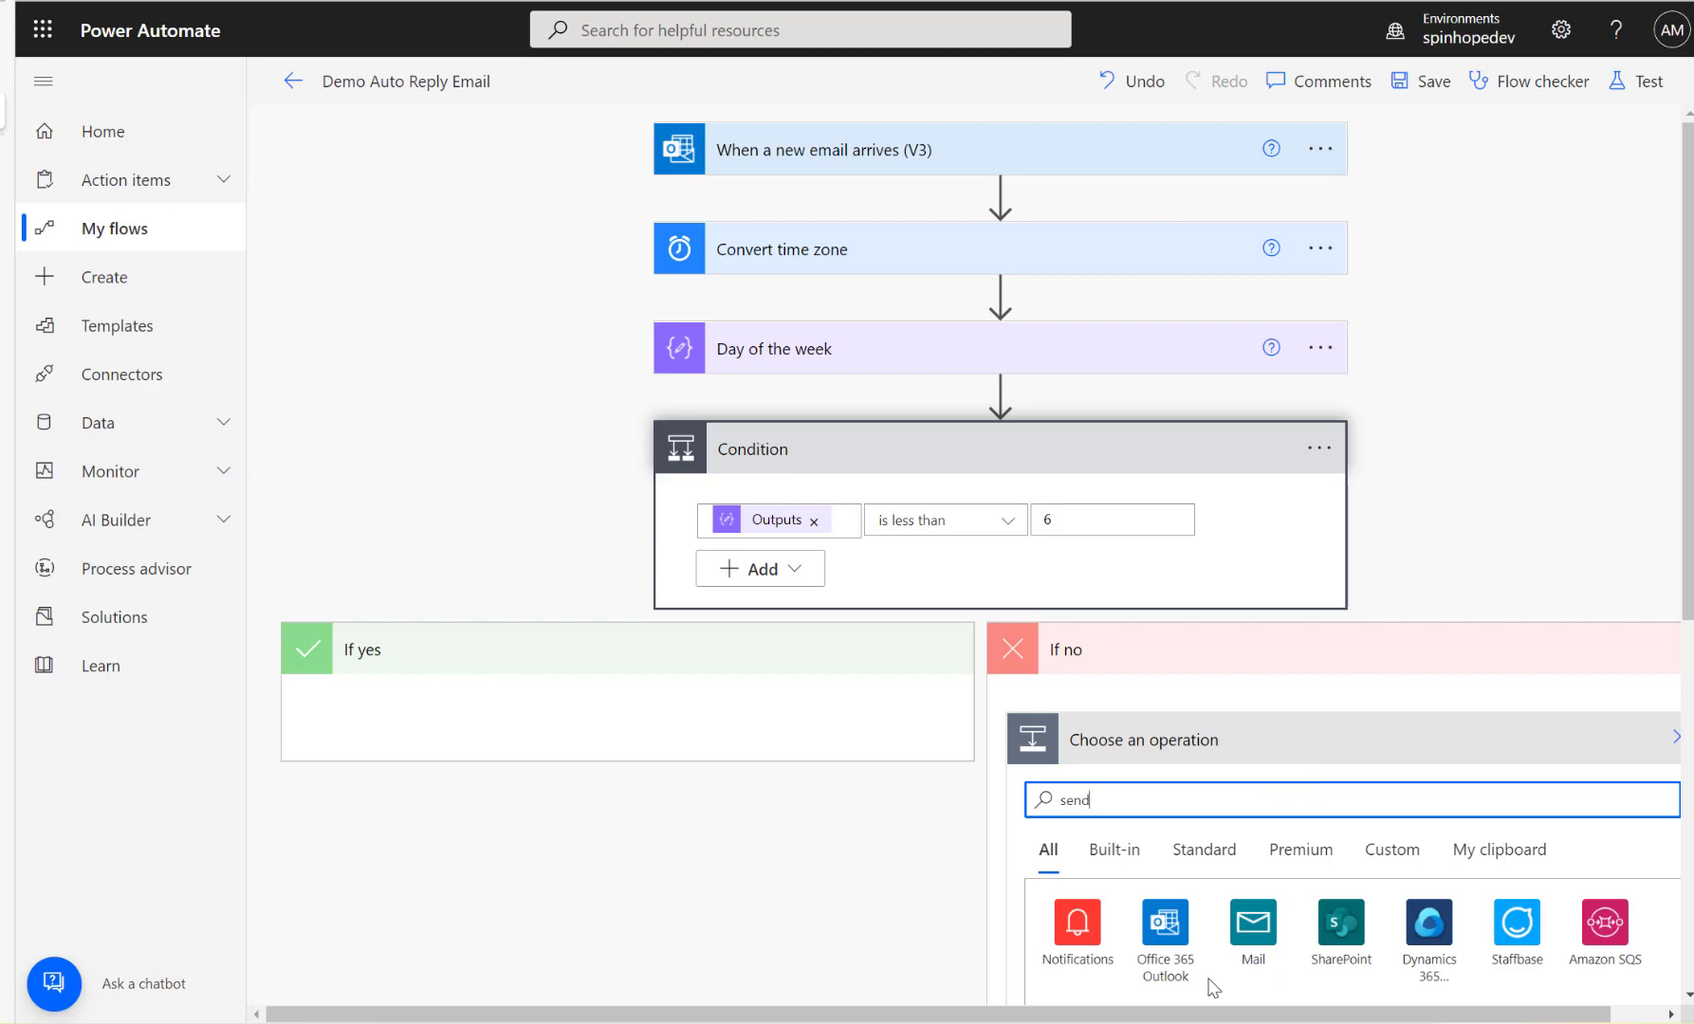
pyautogui.click(1174, 934)
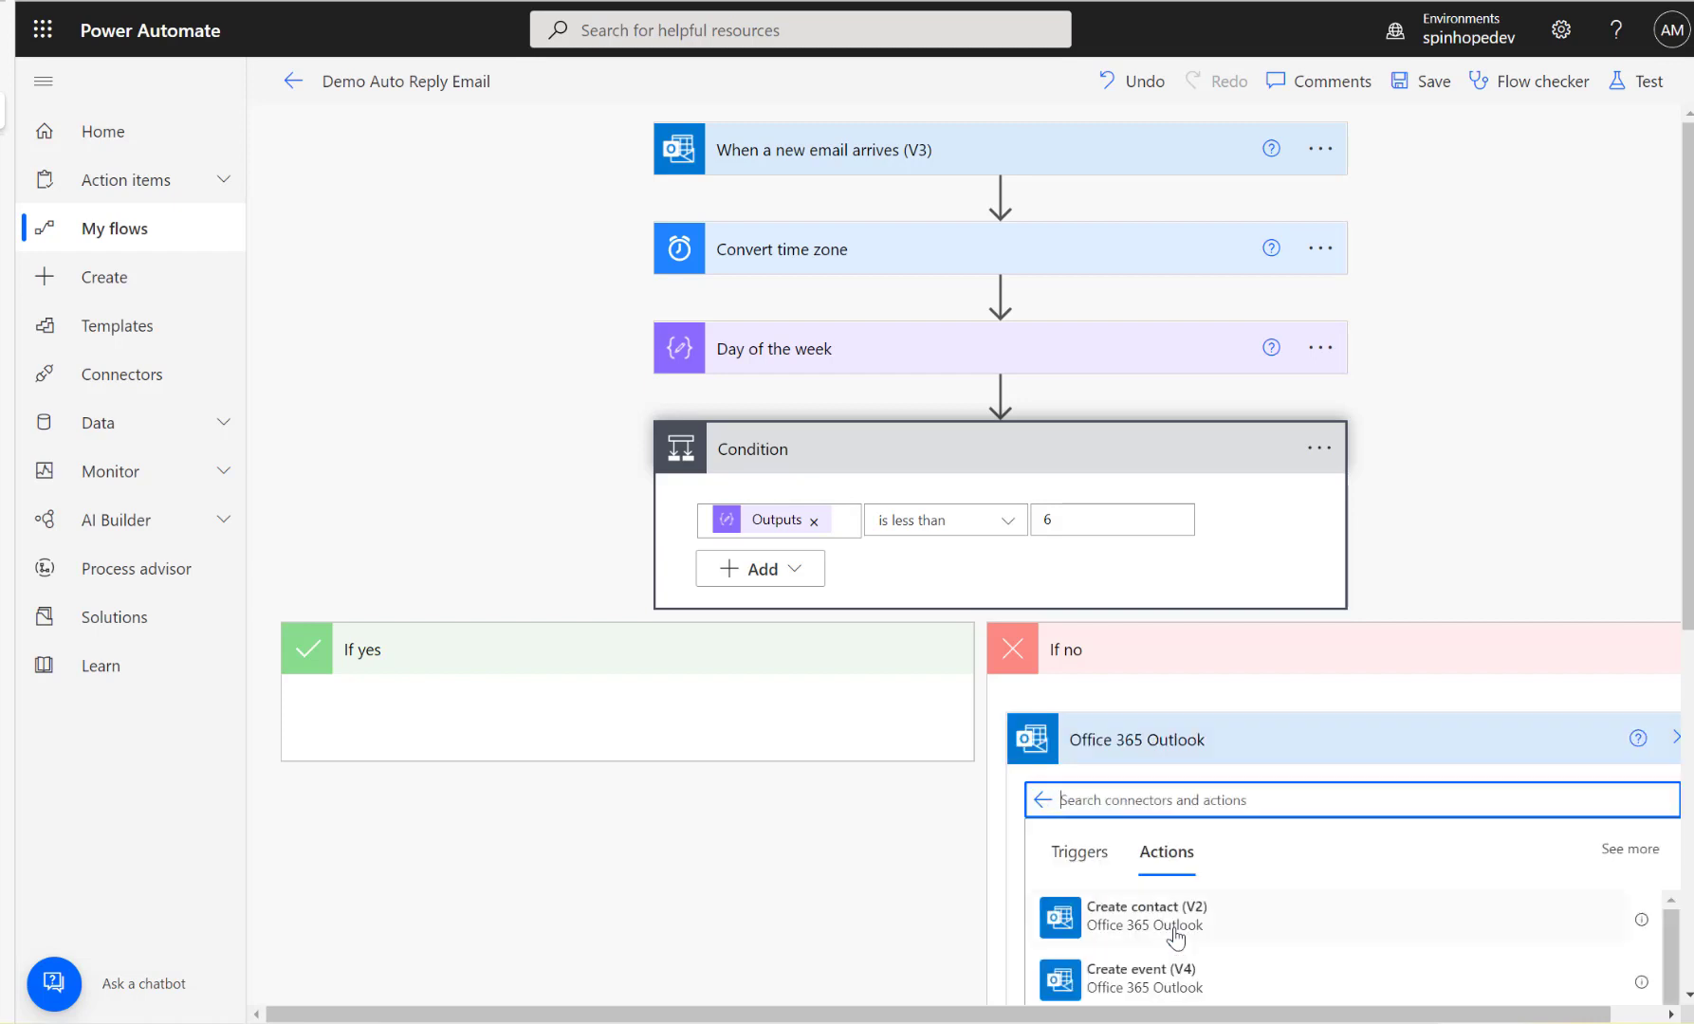
pyautogui.scroll(-3, 1290, 854)
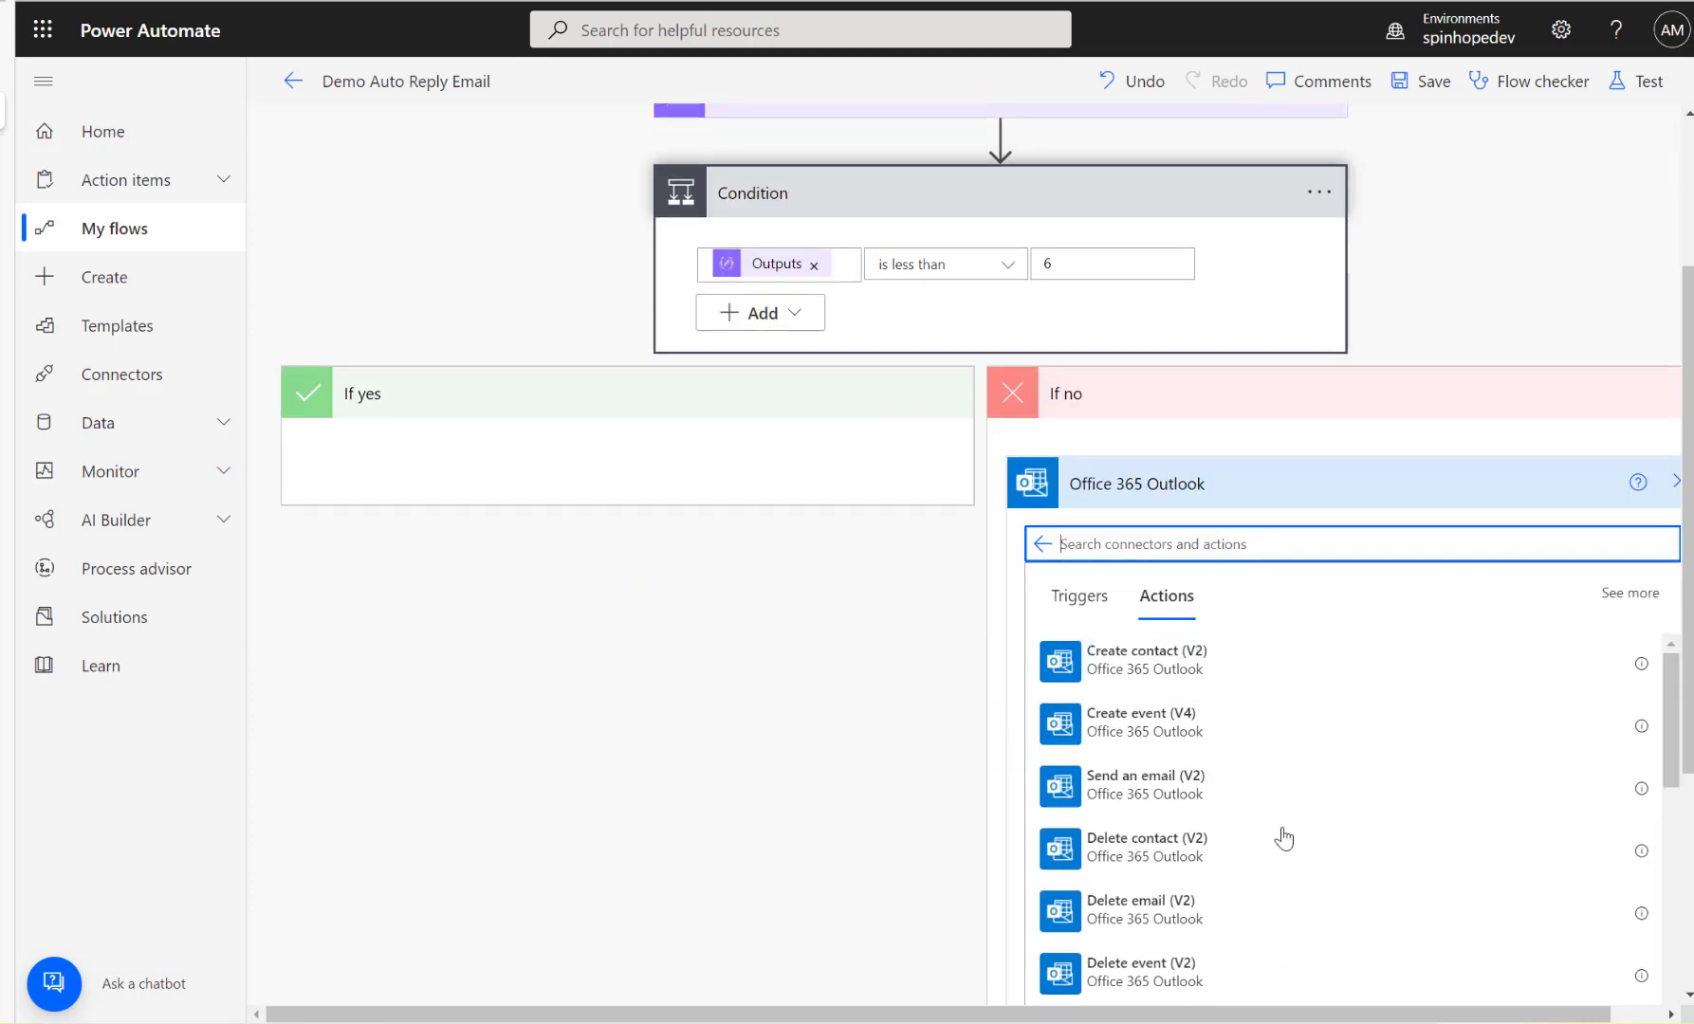
pyautogui.click(1131, 778)
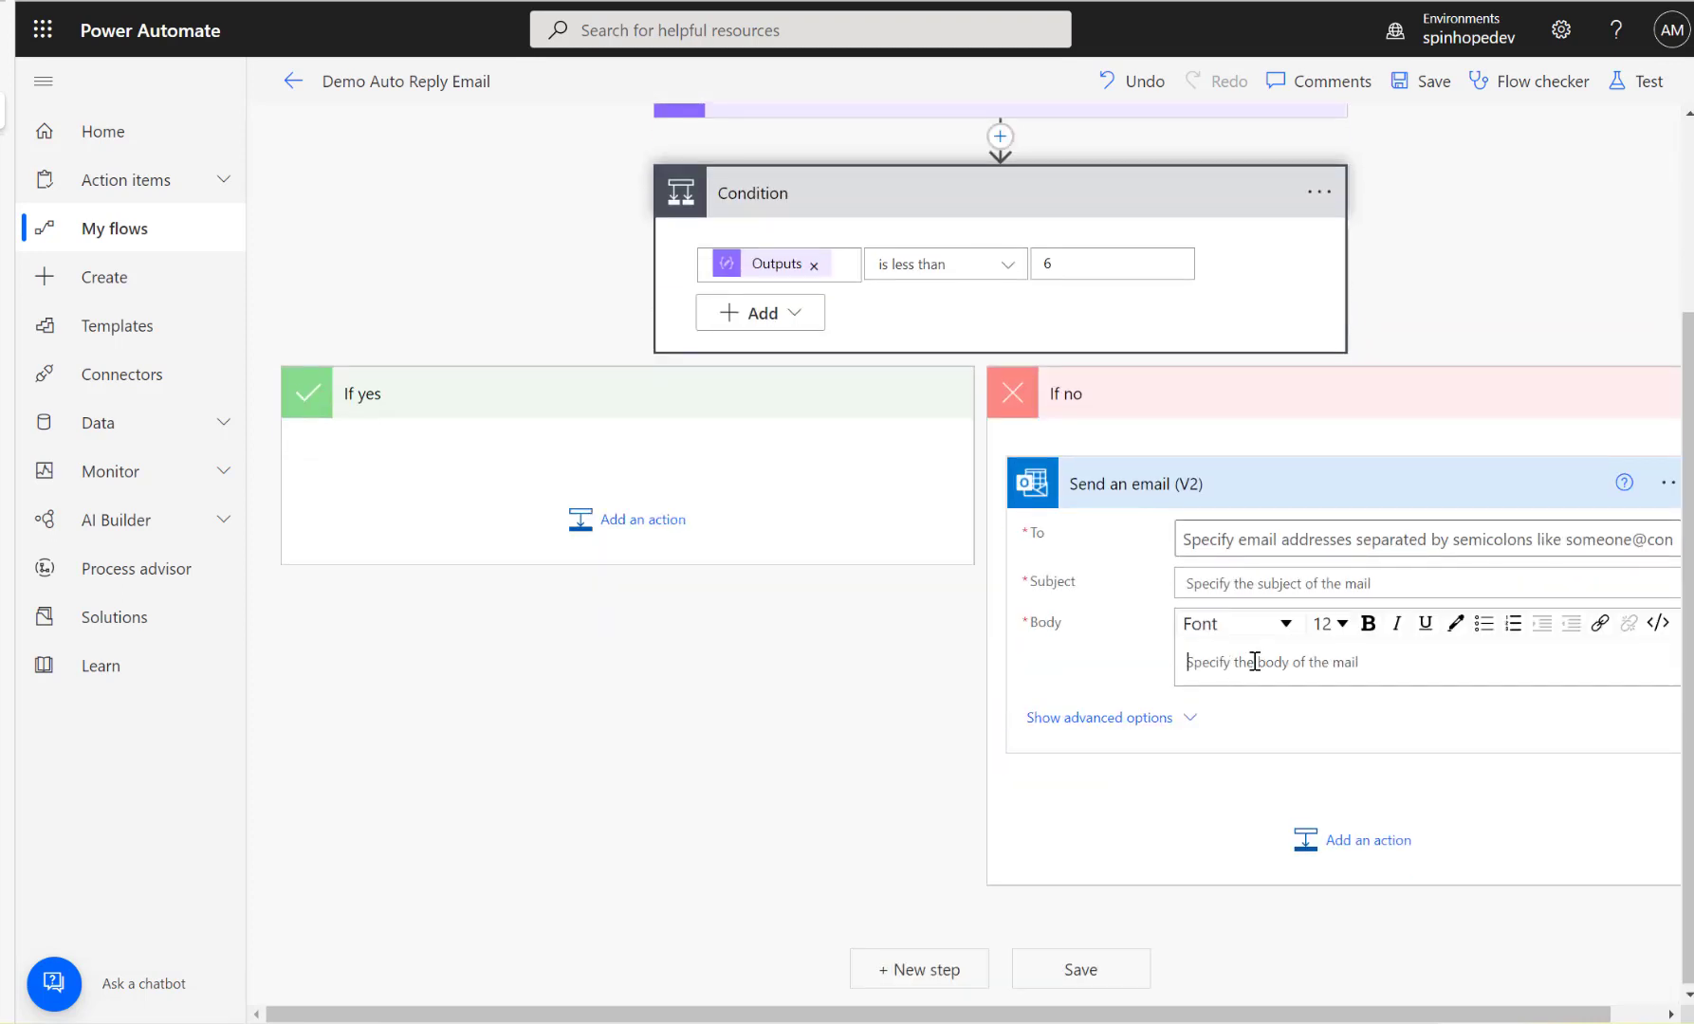
# Type autoreply as the email body and set To to the trigger's From dynamic value.
pyautogui.click(1255, 661)
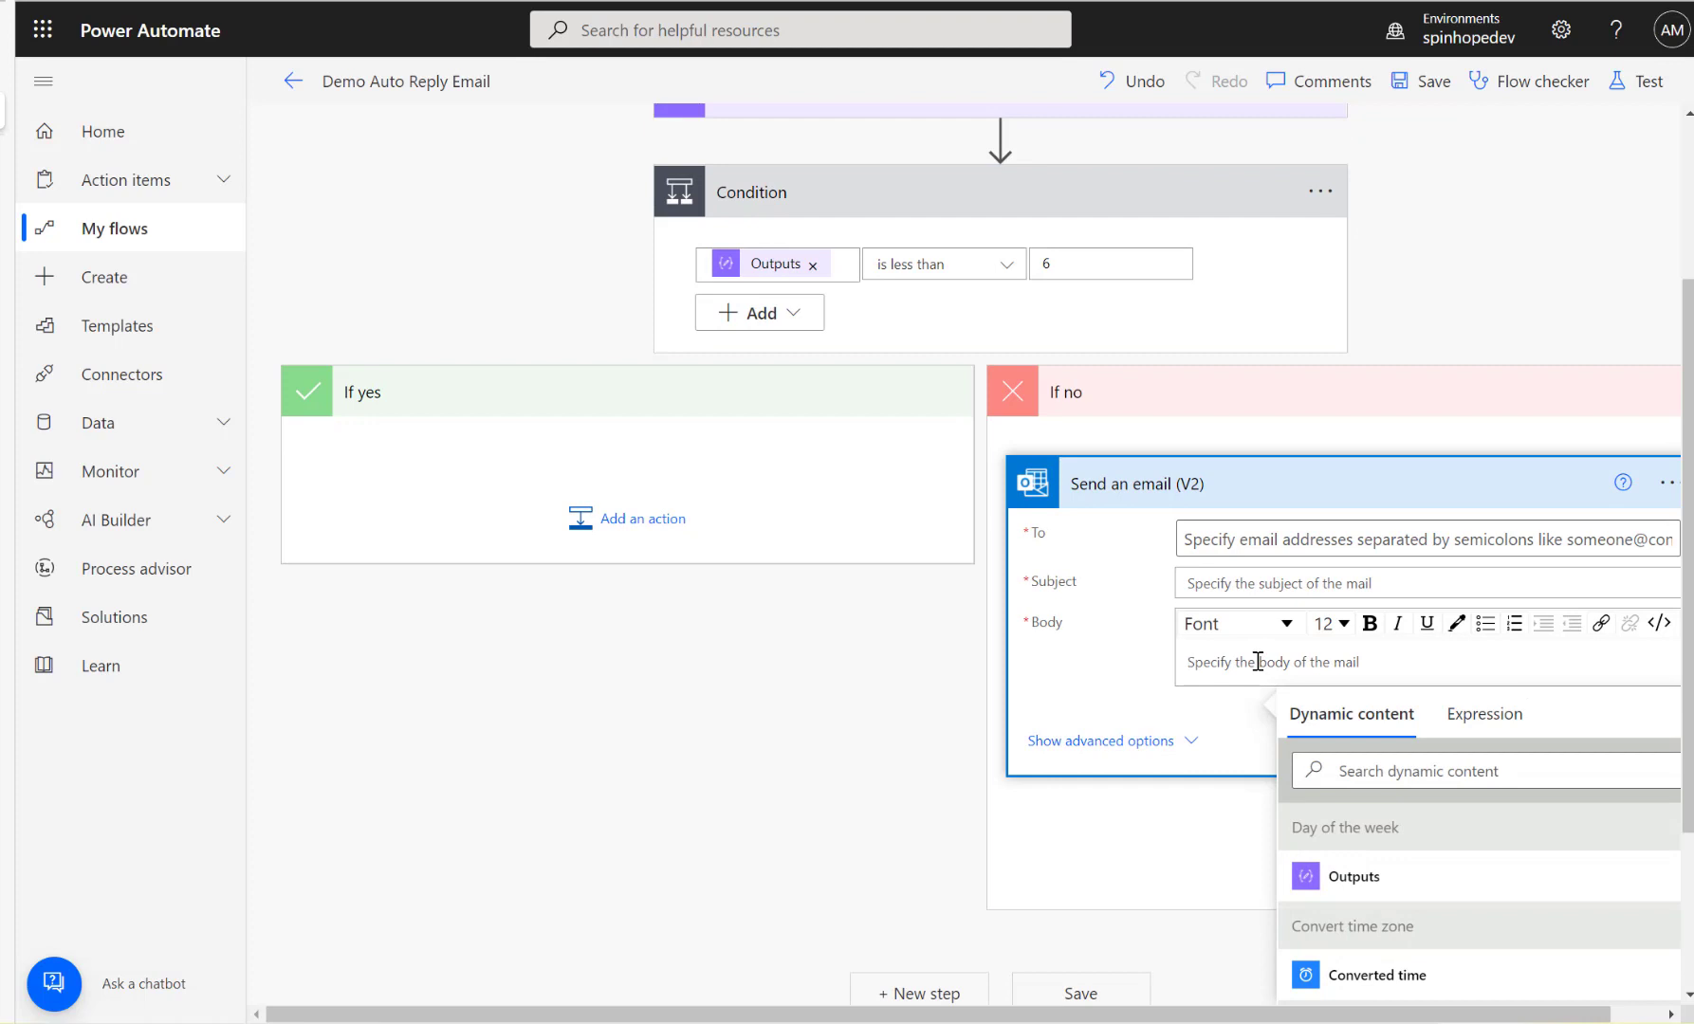
pyautogui.write('autoreply')
pyautogui.click(1252, 538)
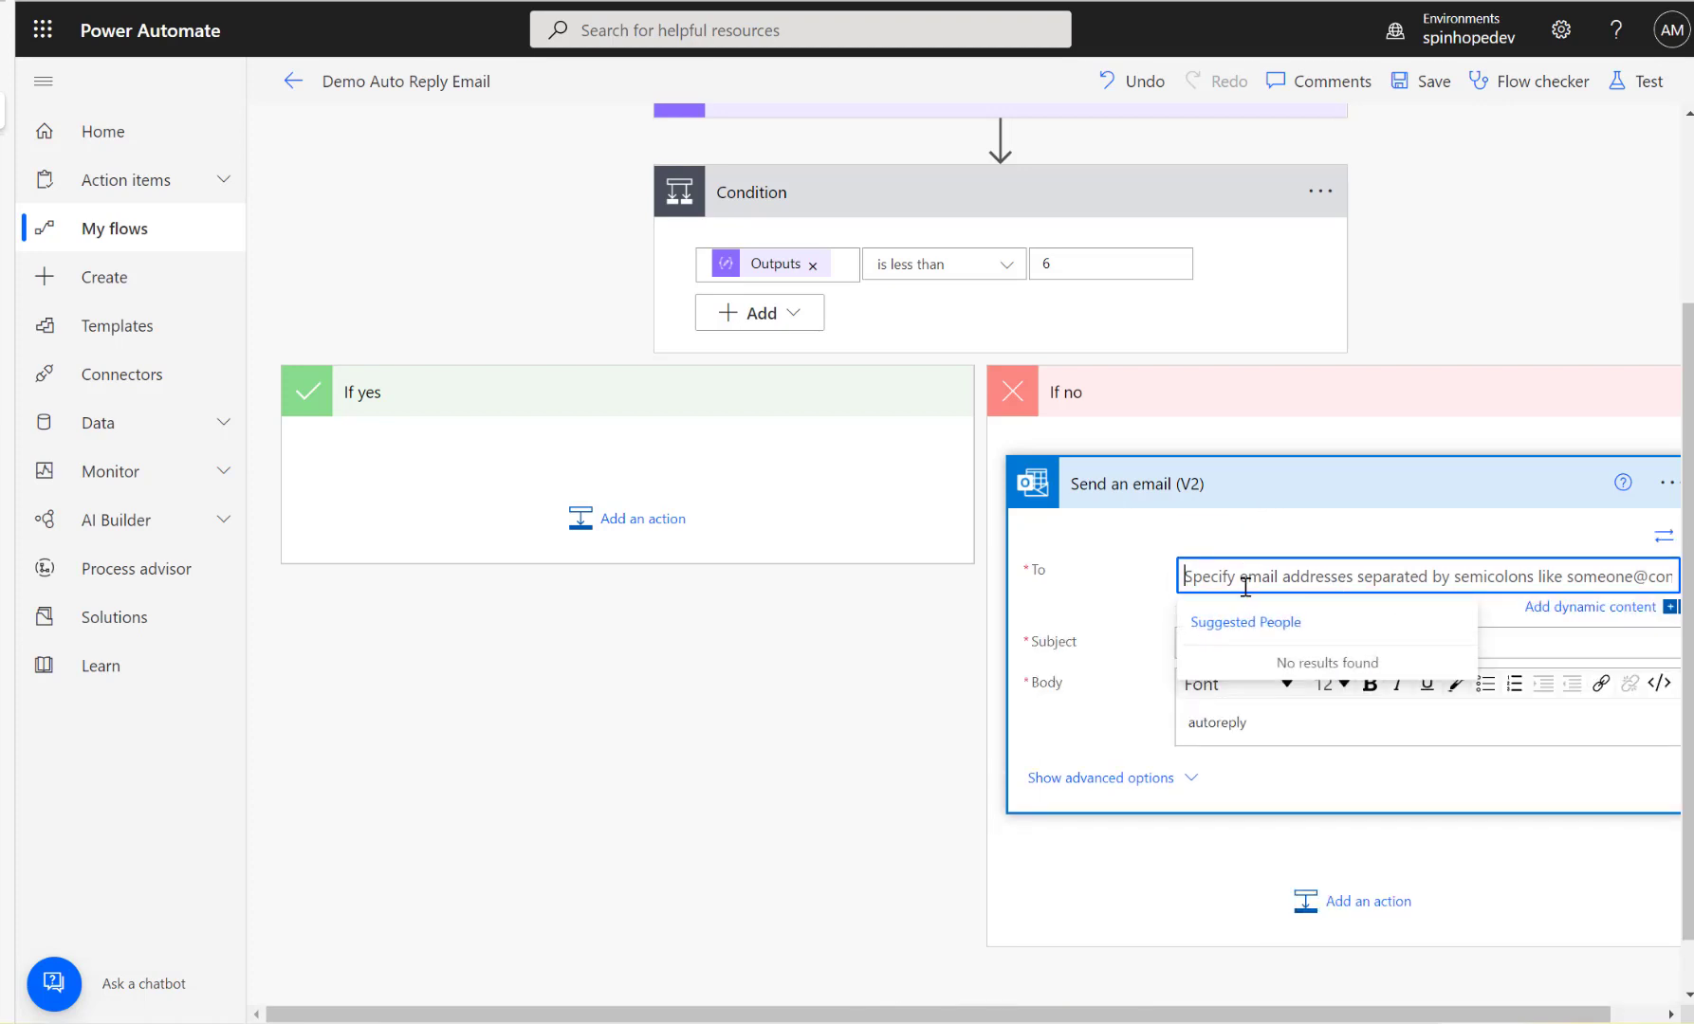
pyautogui.moveTo(1183, 1014); pyautogui.dragTo(1574, 1014)
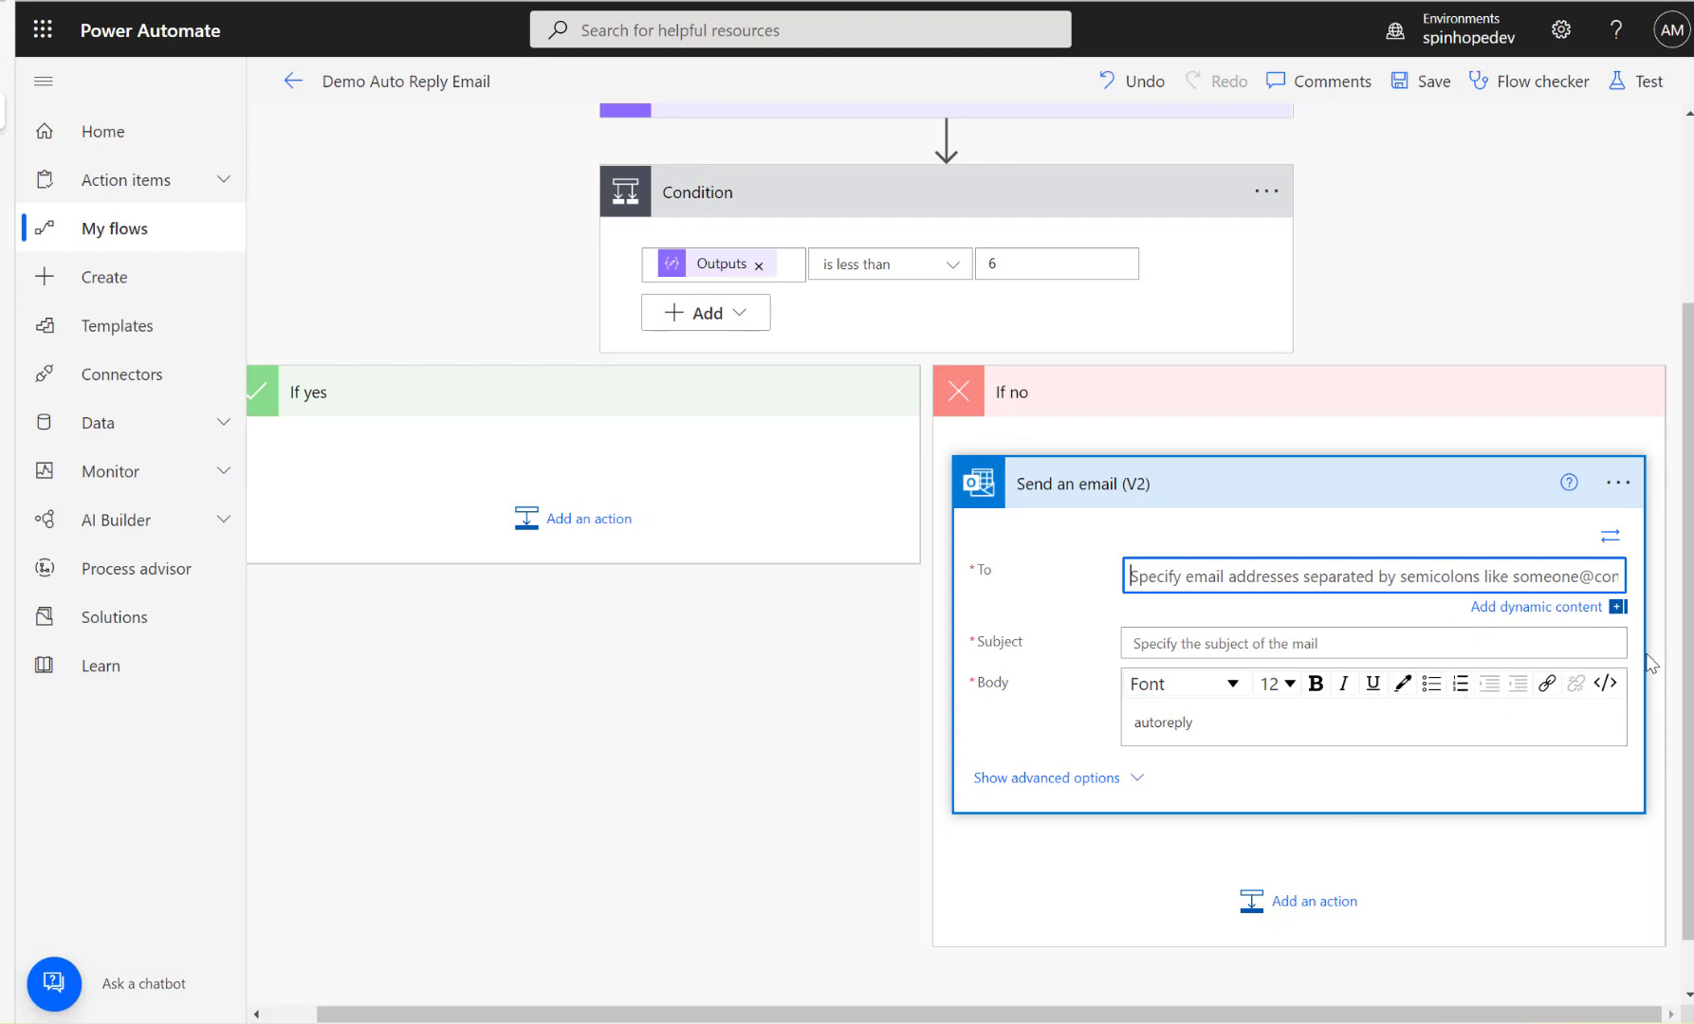
pyautogui.scroll(3, 858, 552)
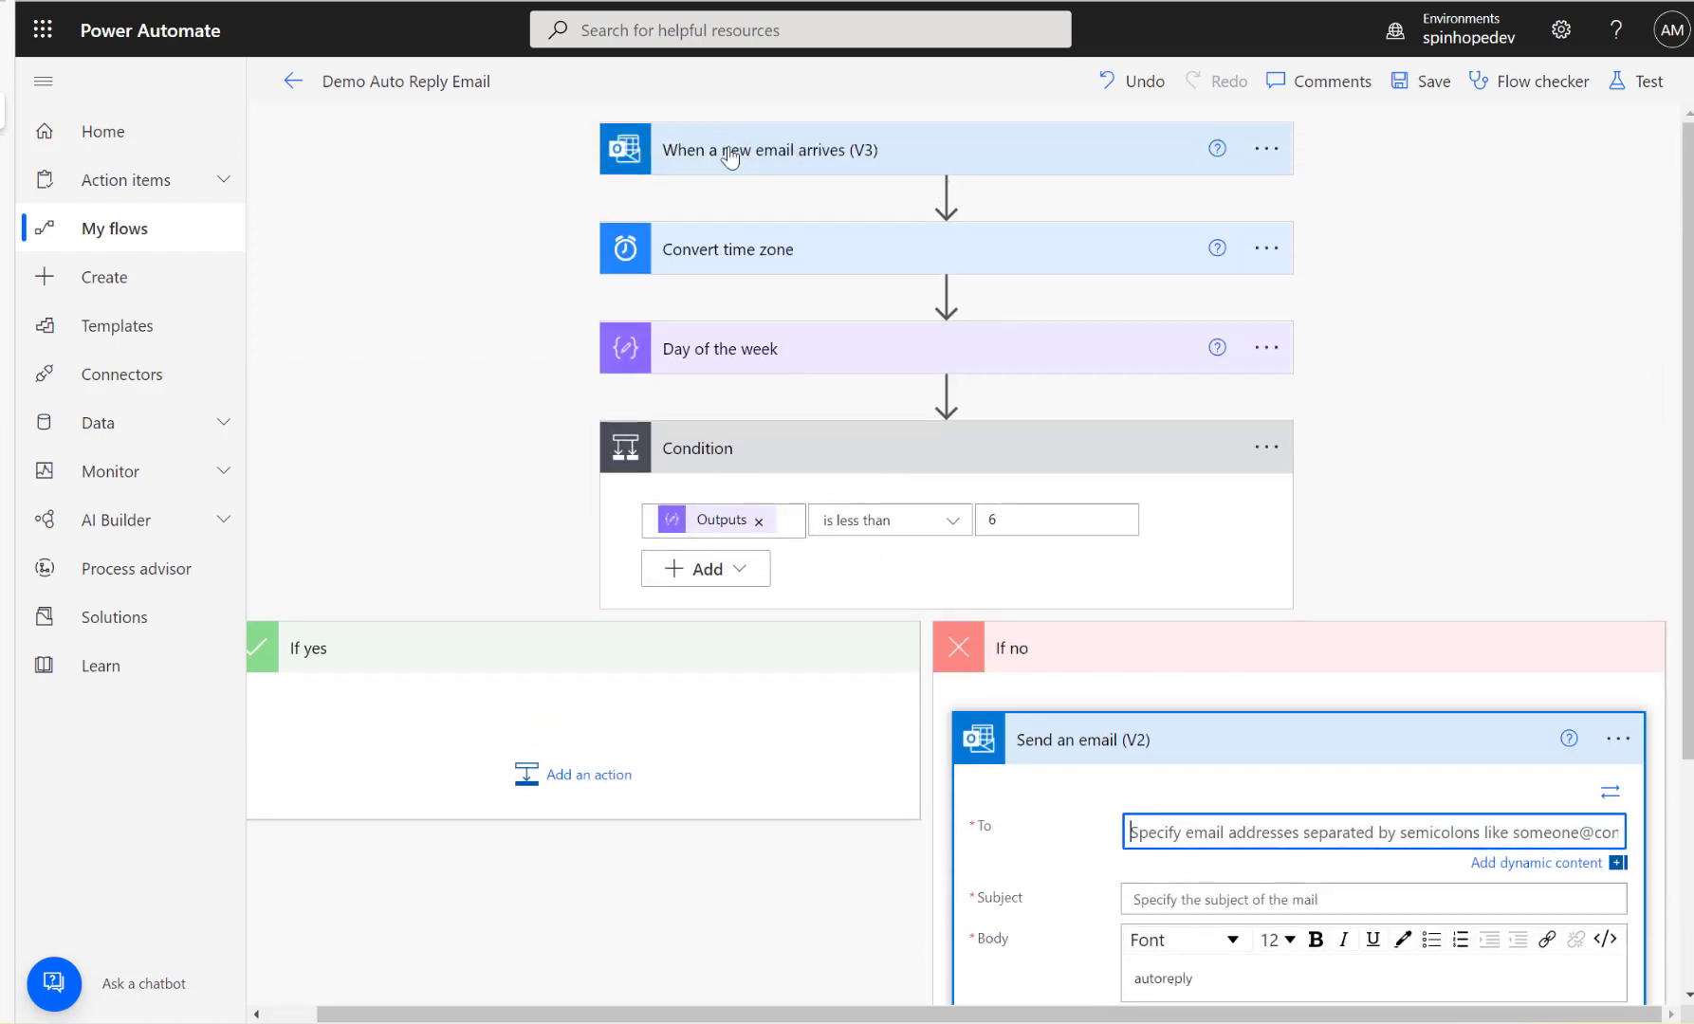
pyautogui.scroll(-3, 1276, 675)
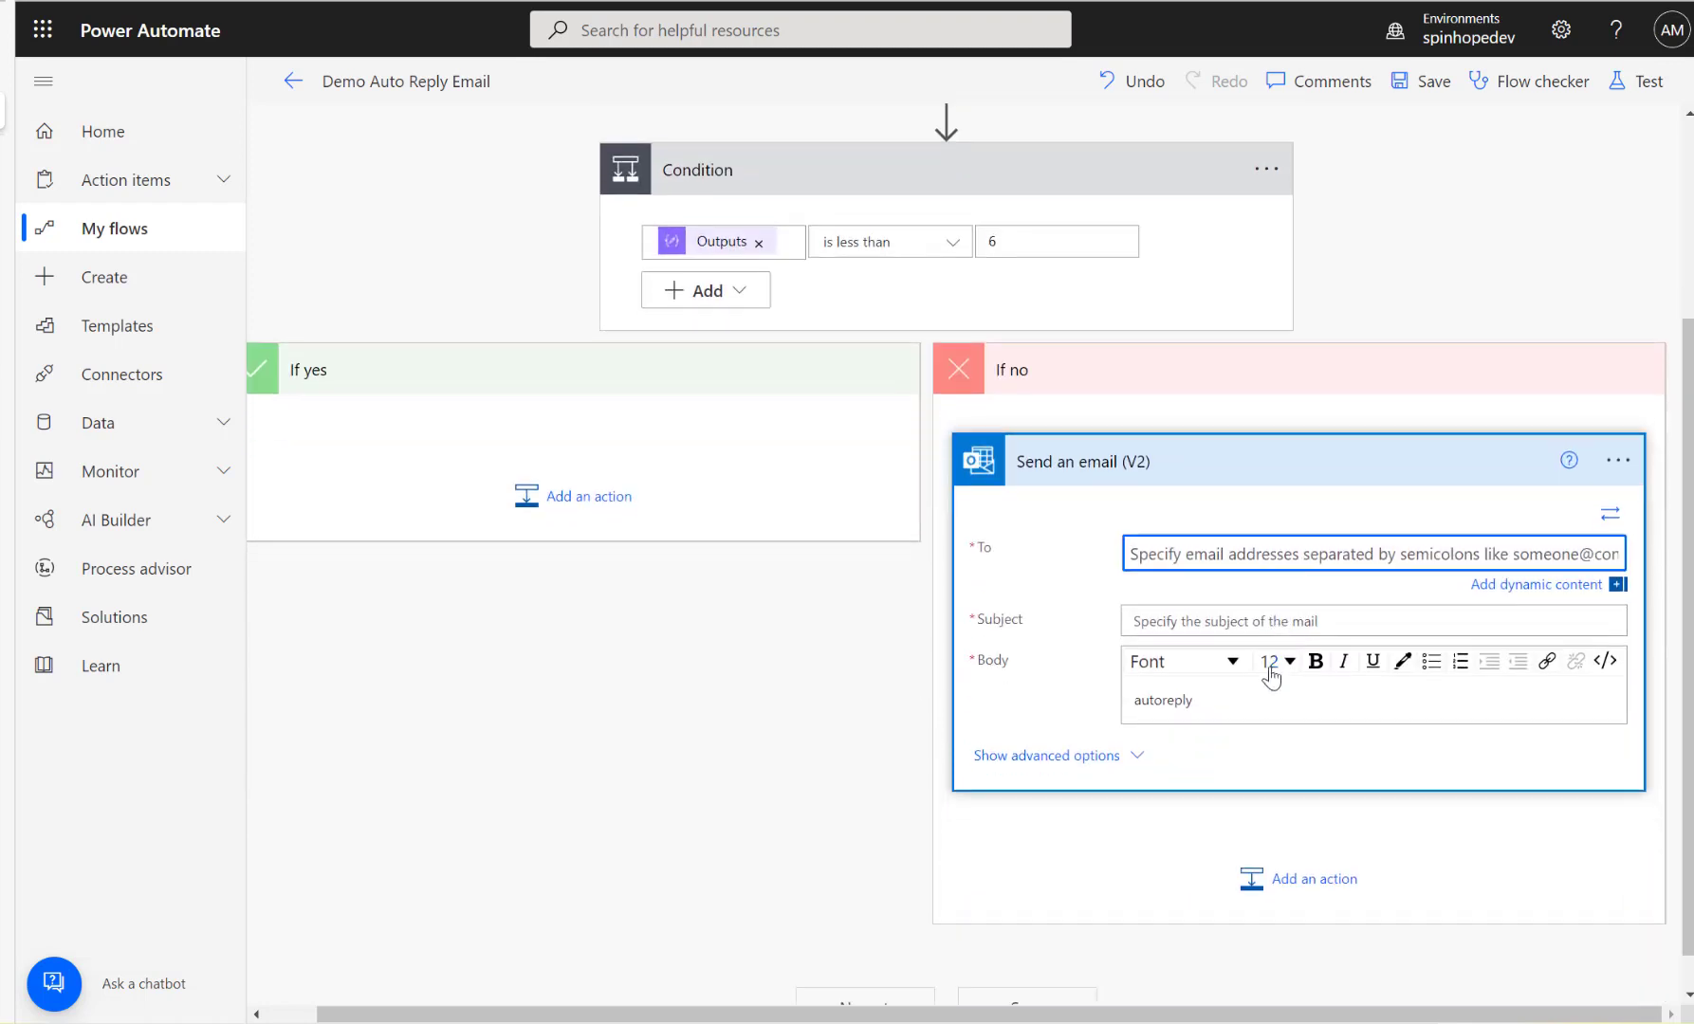
pyautogui.click(1192, 559)
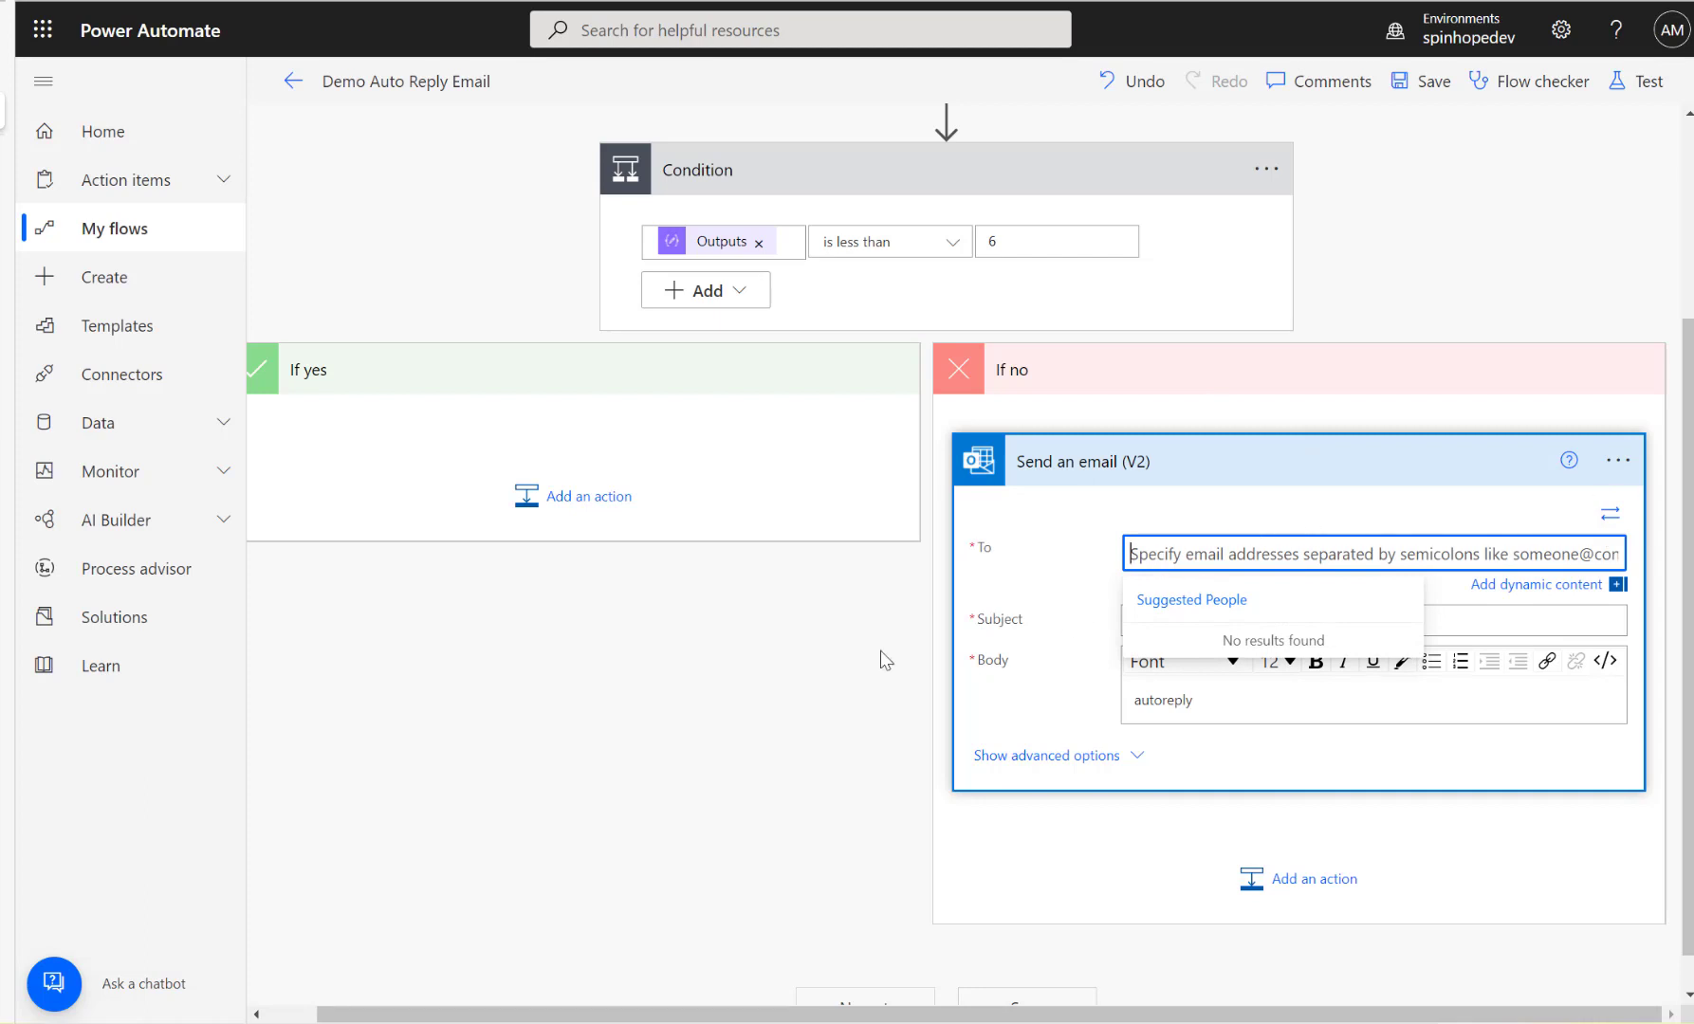
pyautogui.click(714, 744)
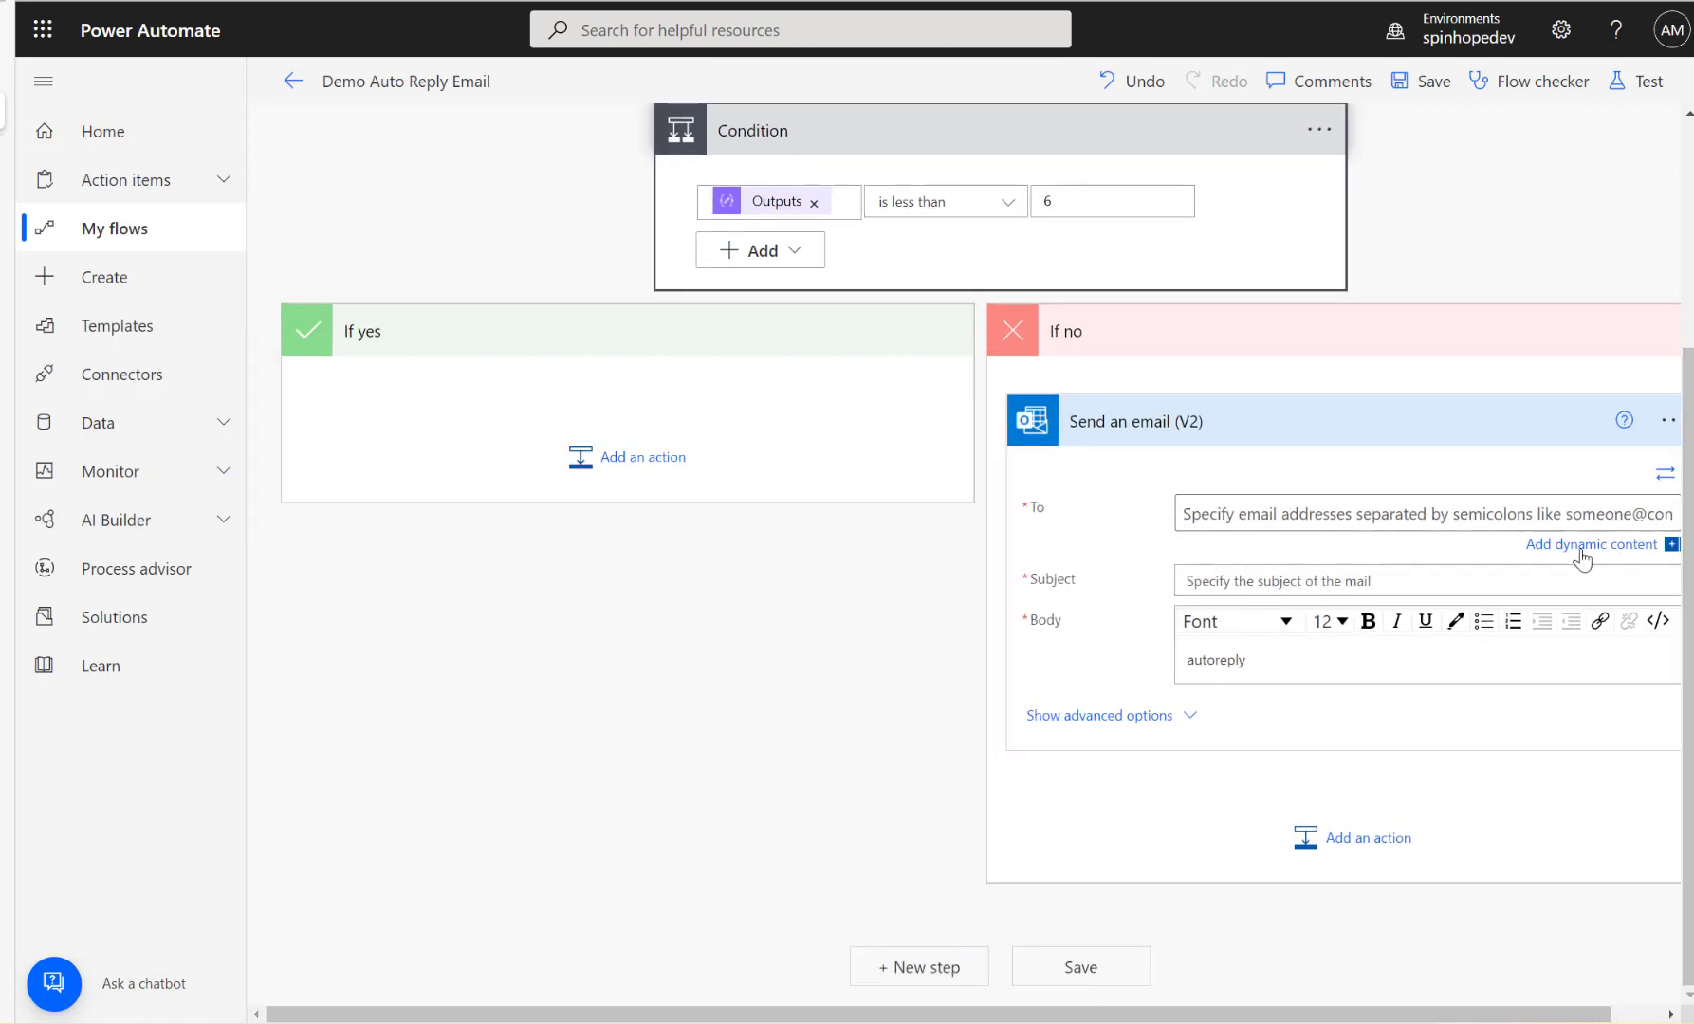
pyautogui.click(1357, 516)
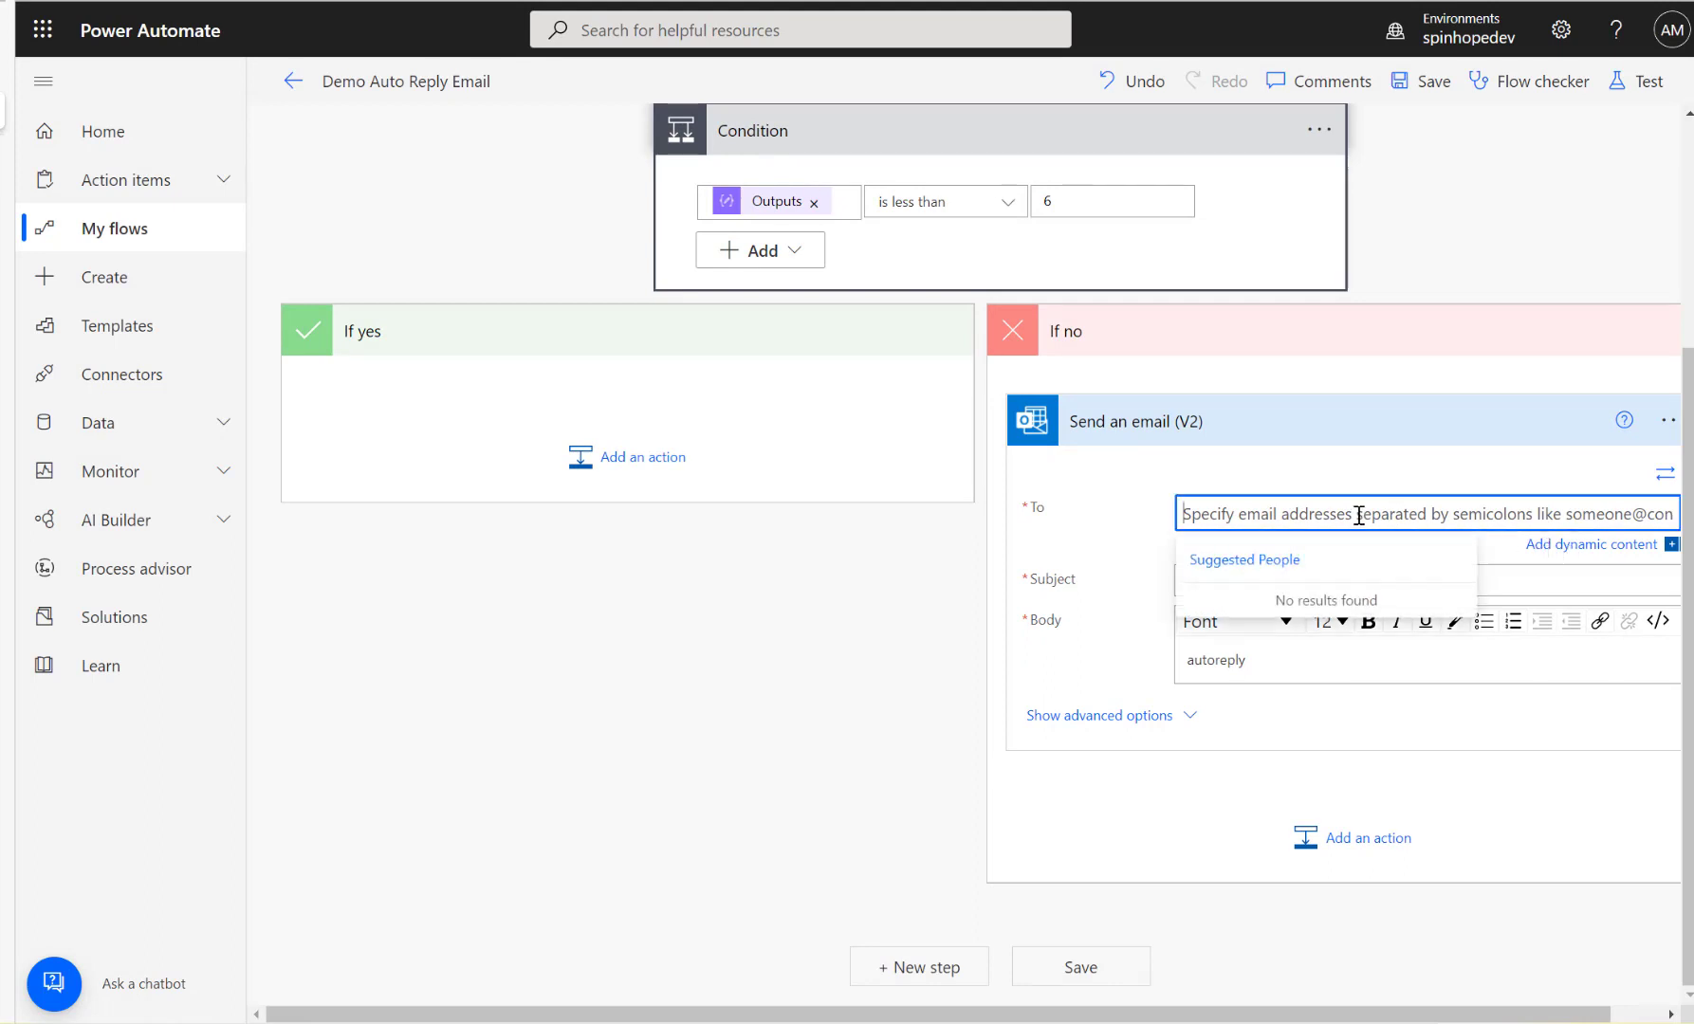
pyautogui.click(1574, 546)
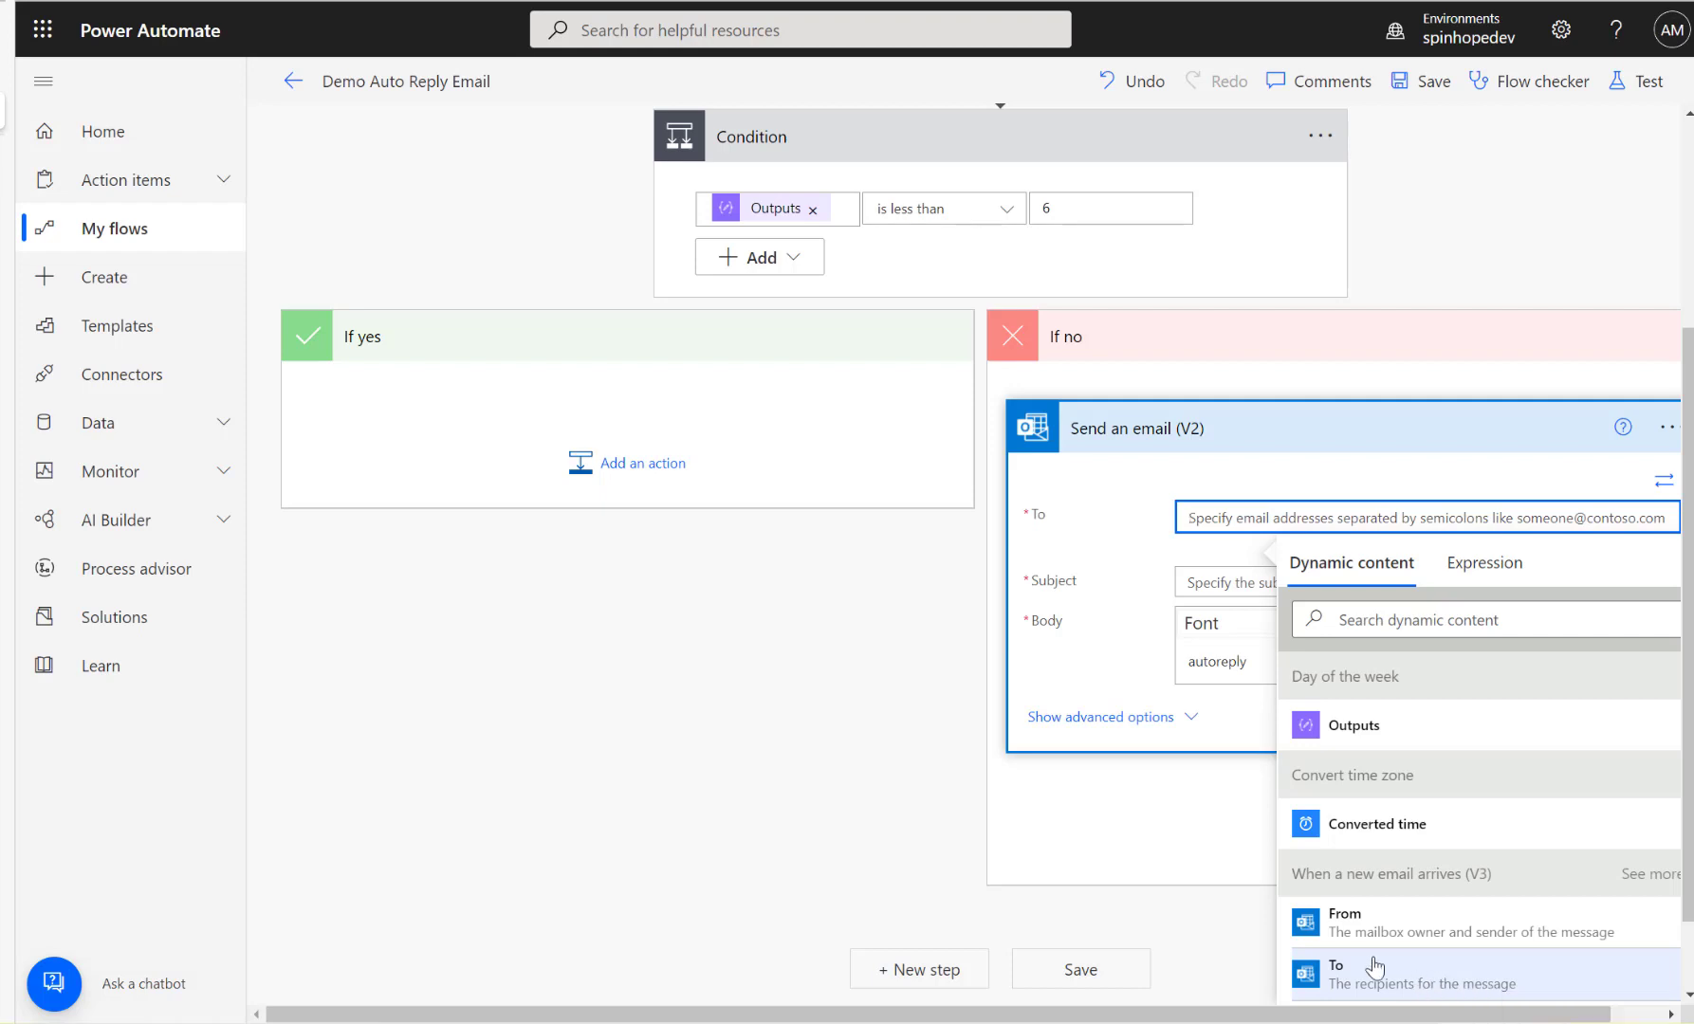
pyautogui.click(1363, 925)
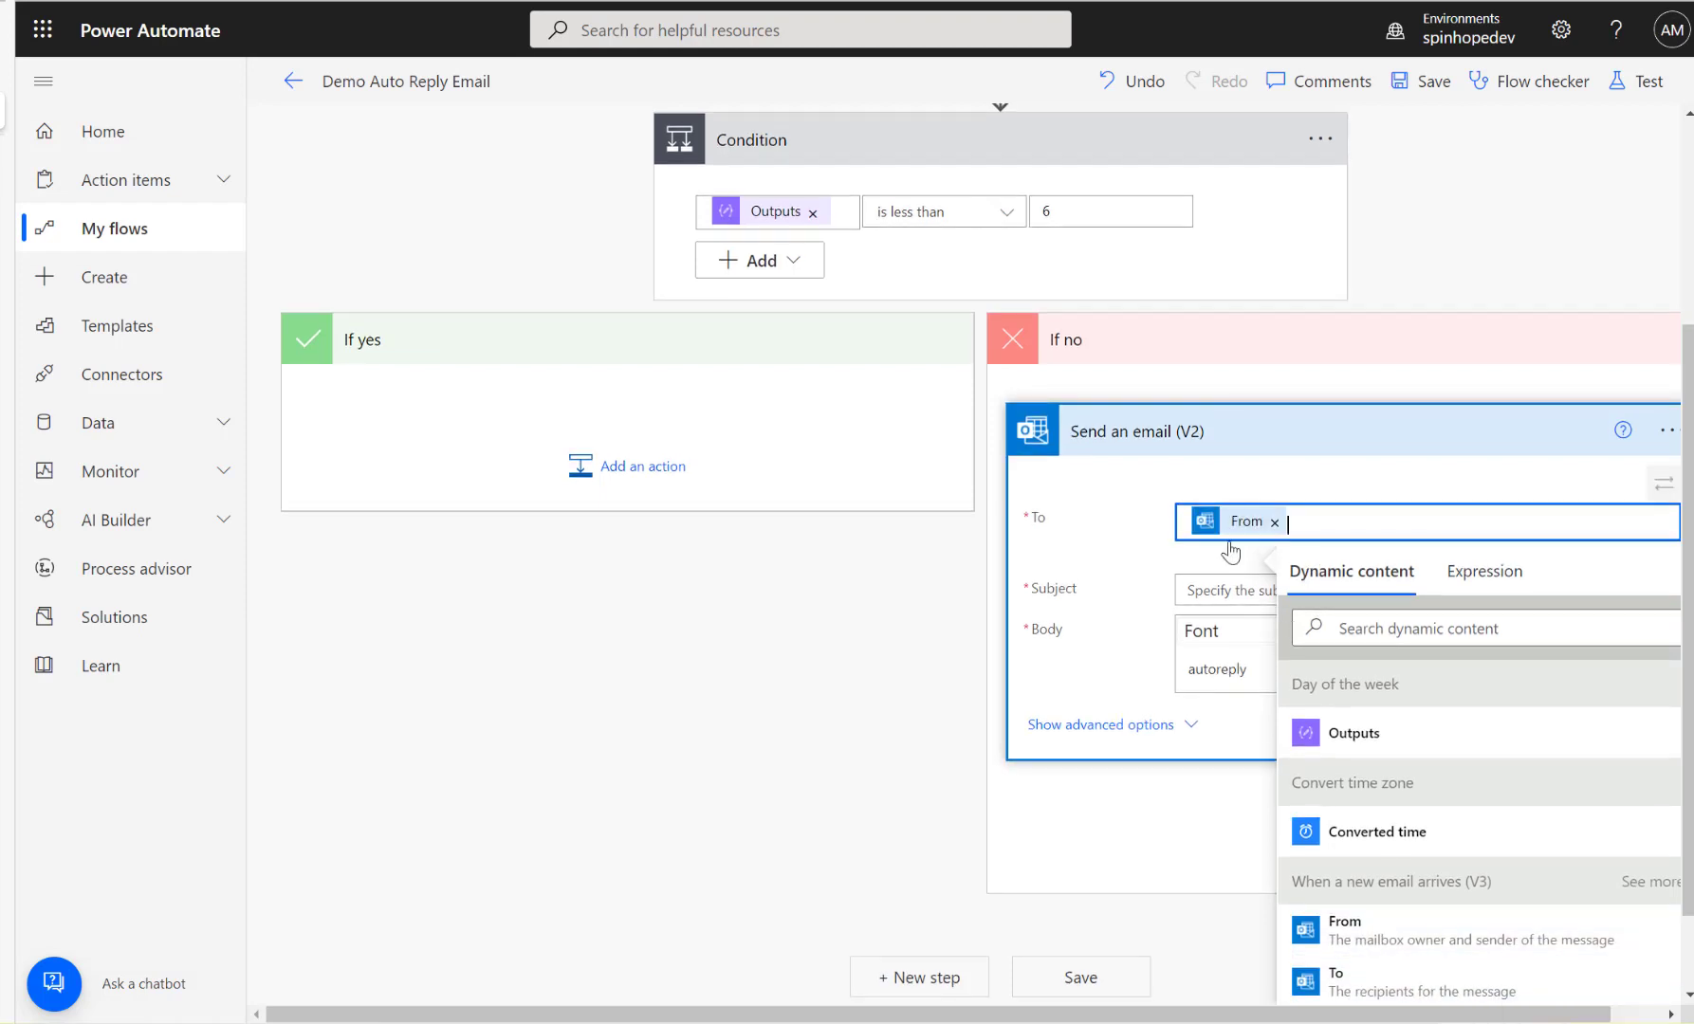
# Enter 'Auto reply' as the email subject.
pyautogui.click(1221, 590)
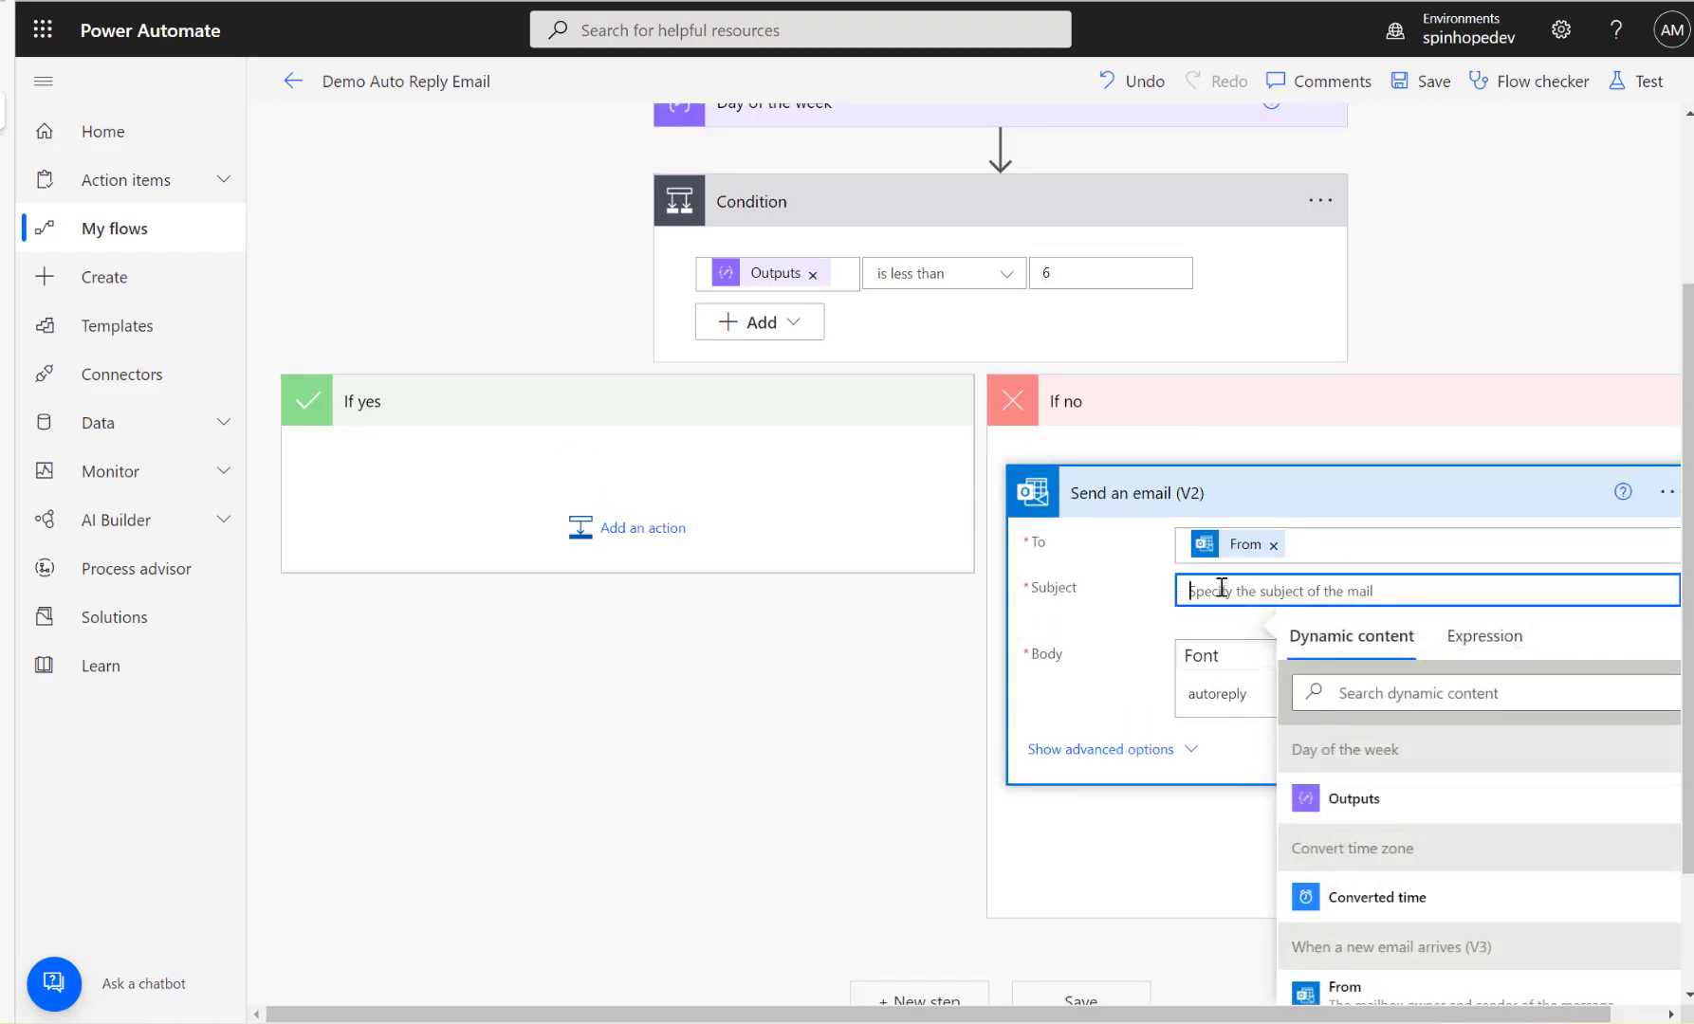
pyautogui.write('Auto reply')
pyautogui.click(597, 739)
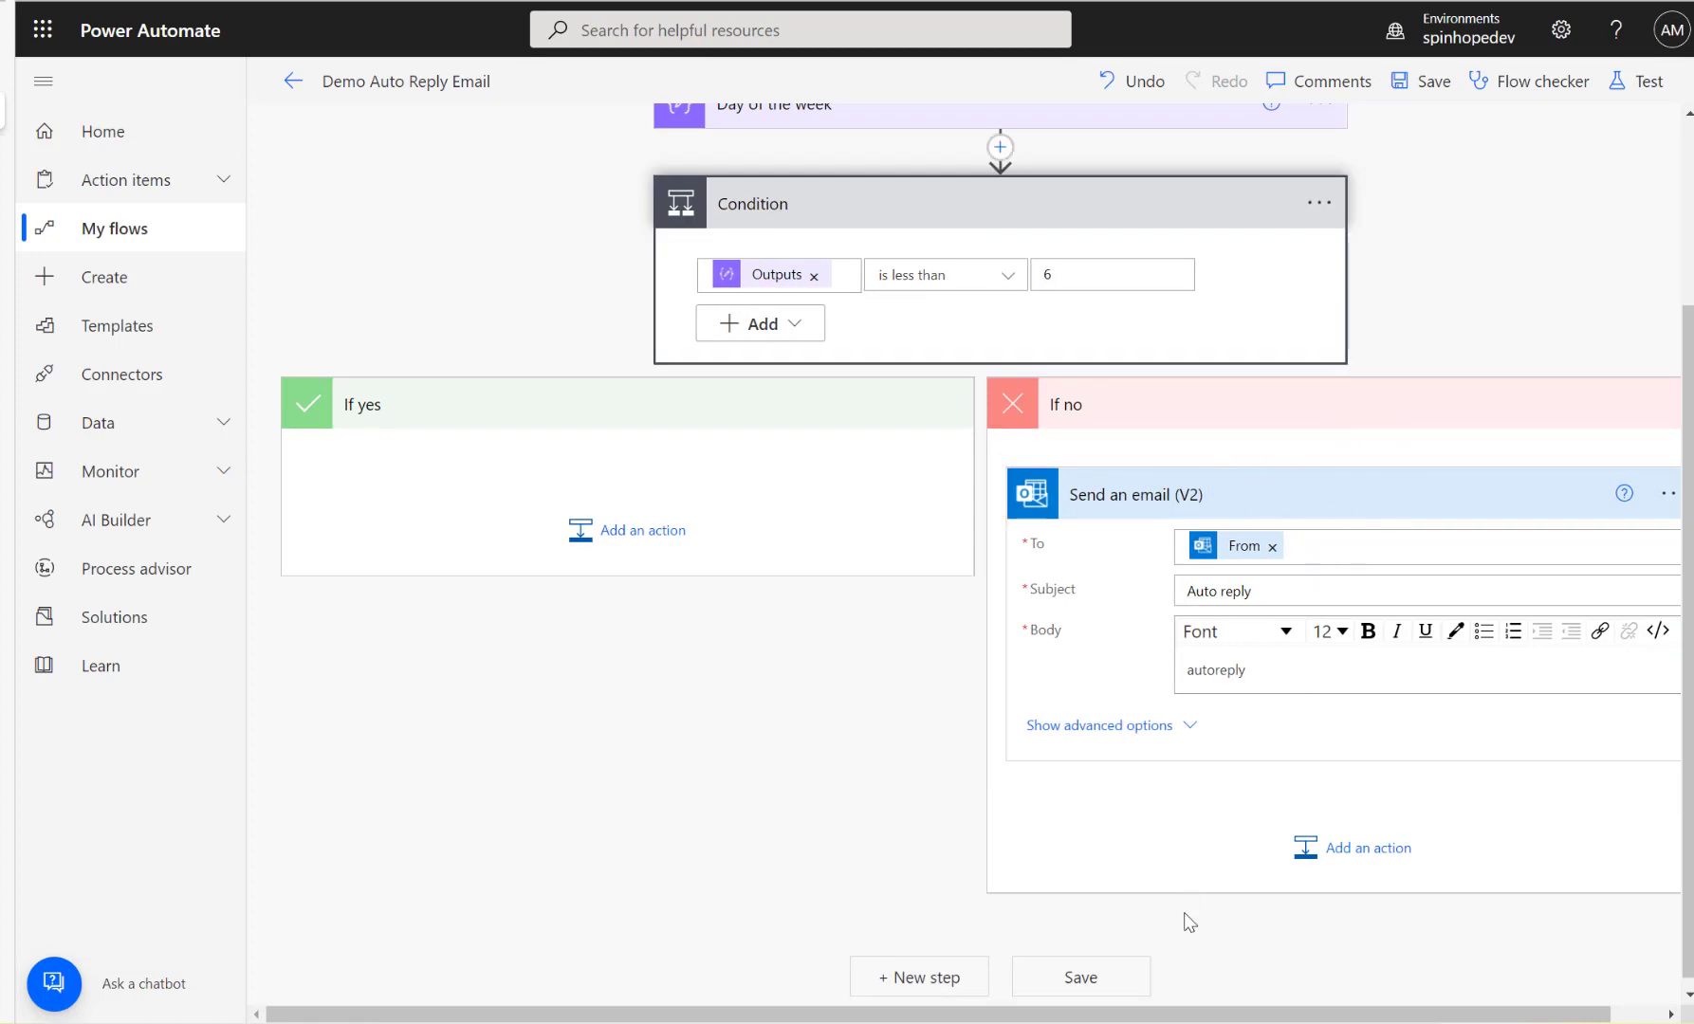
pyautogui.moveTo(1193, 1015); pyautogui.dragTo(1244, 1014)
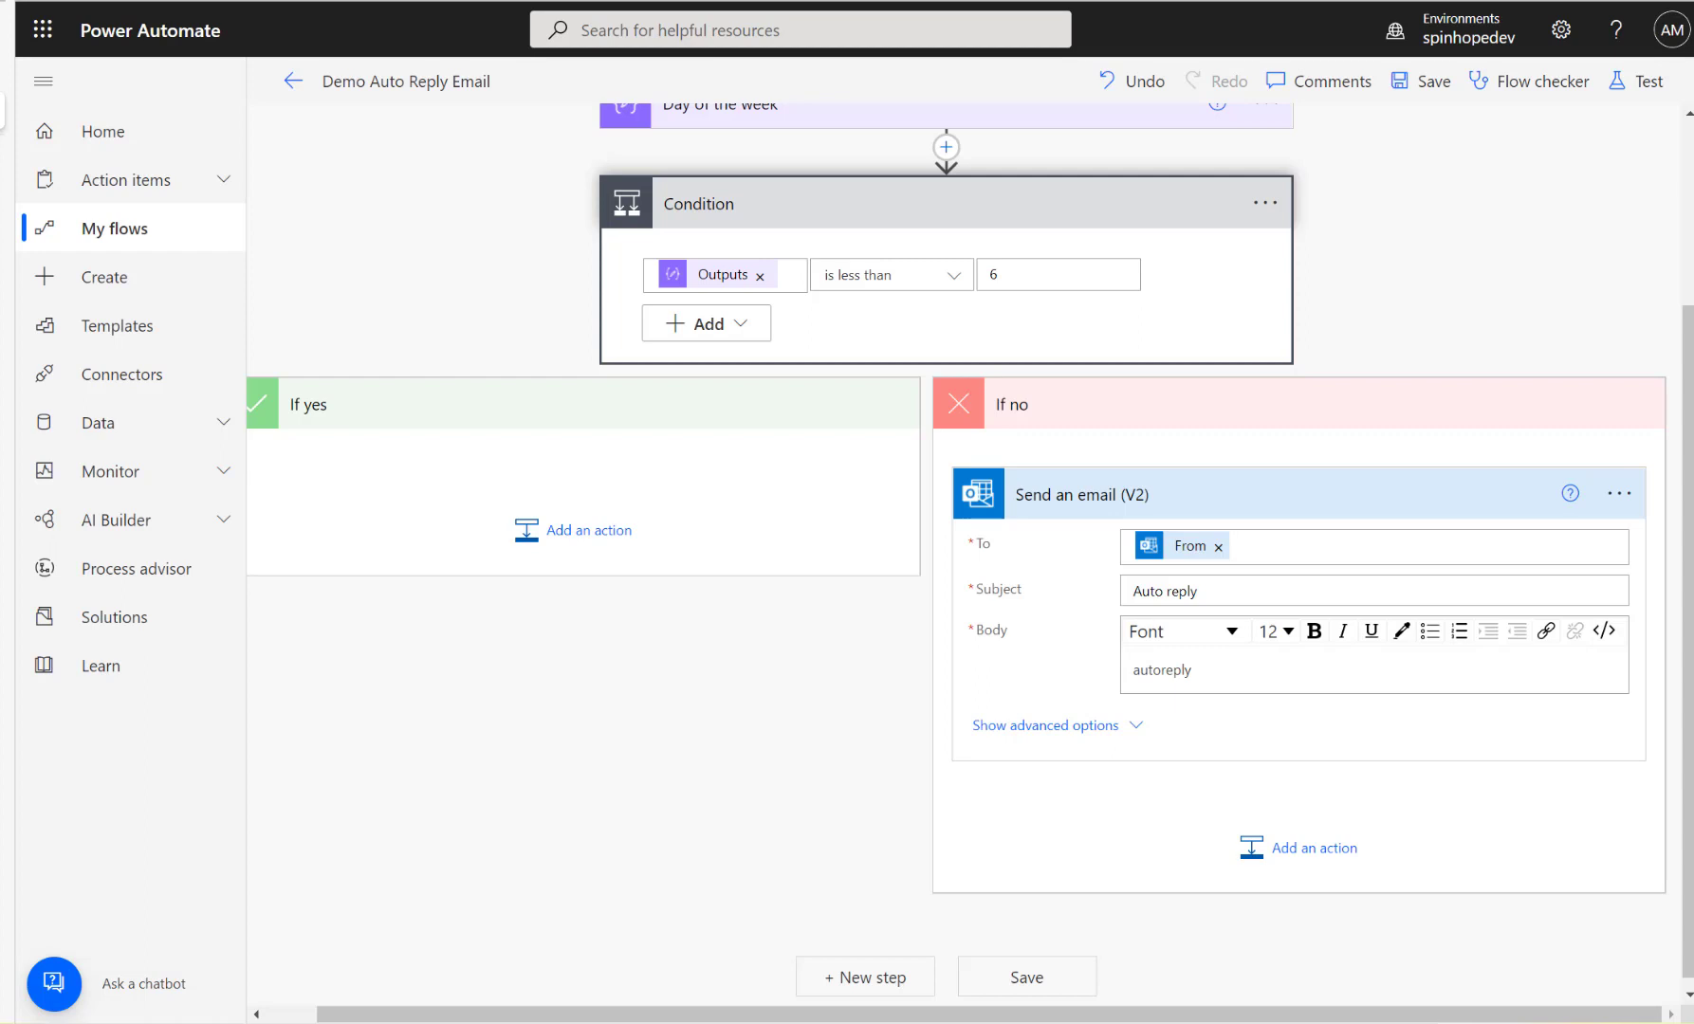
# Expand the Day of the week and Convert time zone cards to check their fields.
pyautogui.scroll(3, 1506, 384)
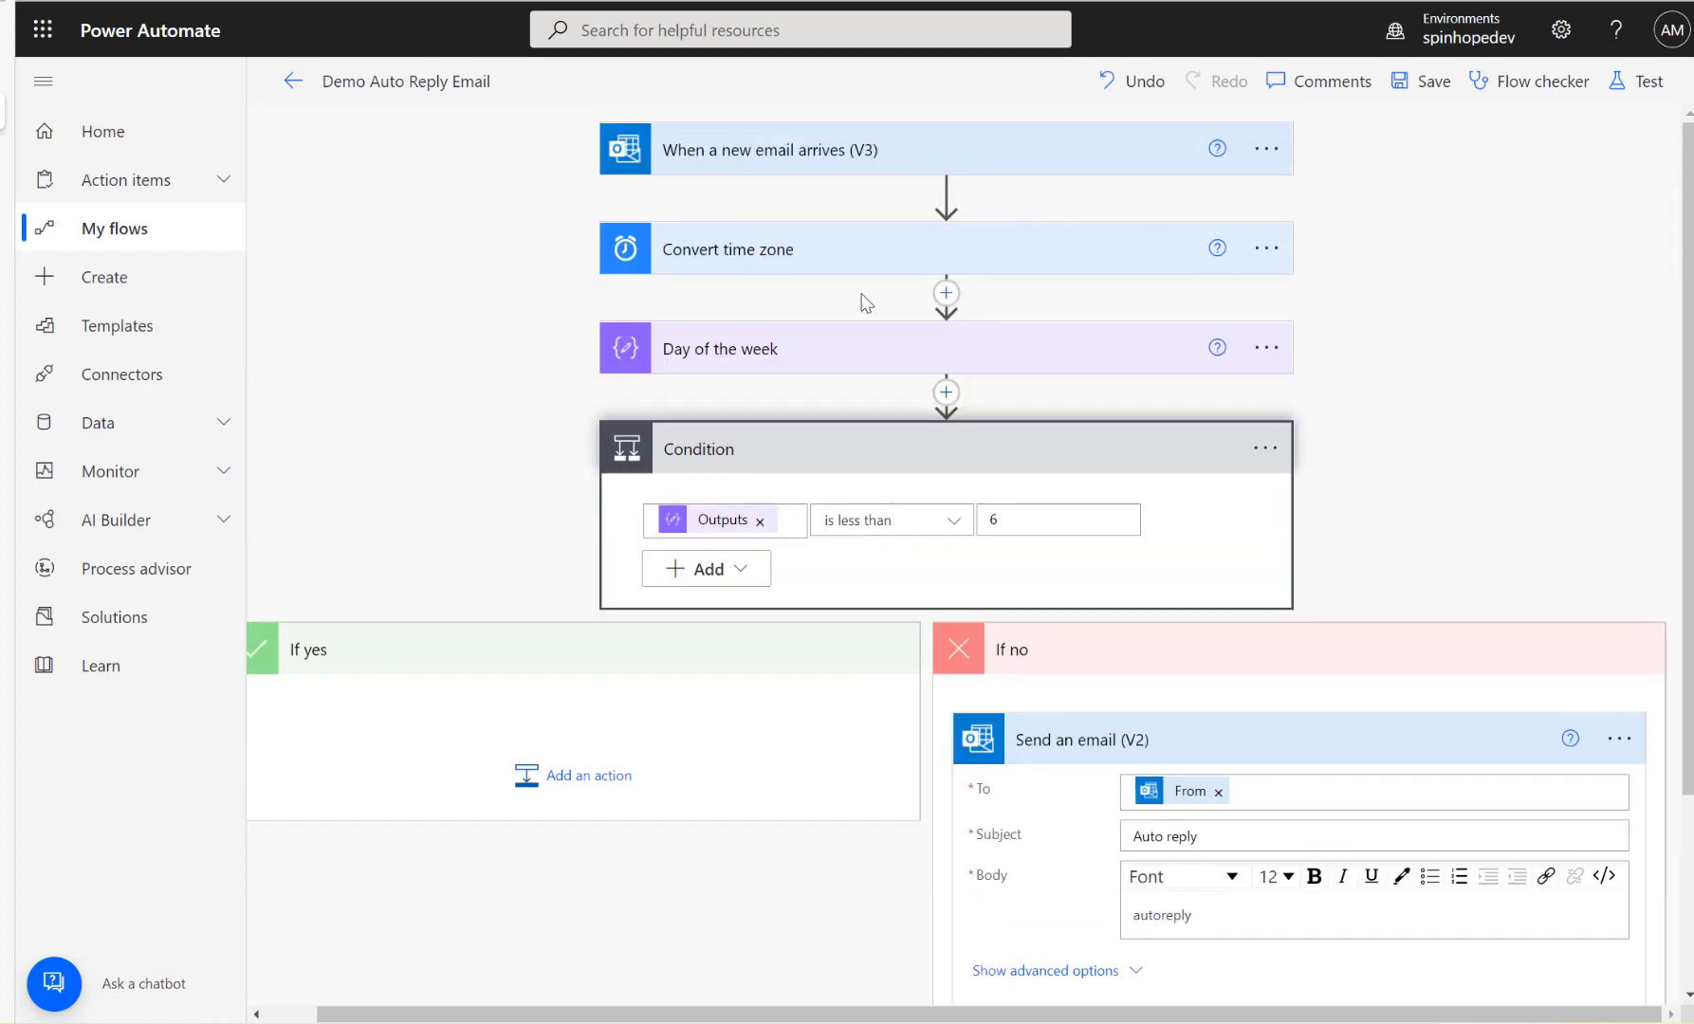
pyautogui.click(738, 357)
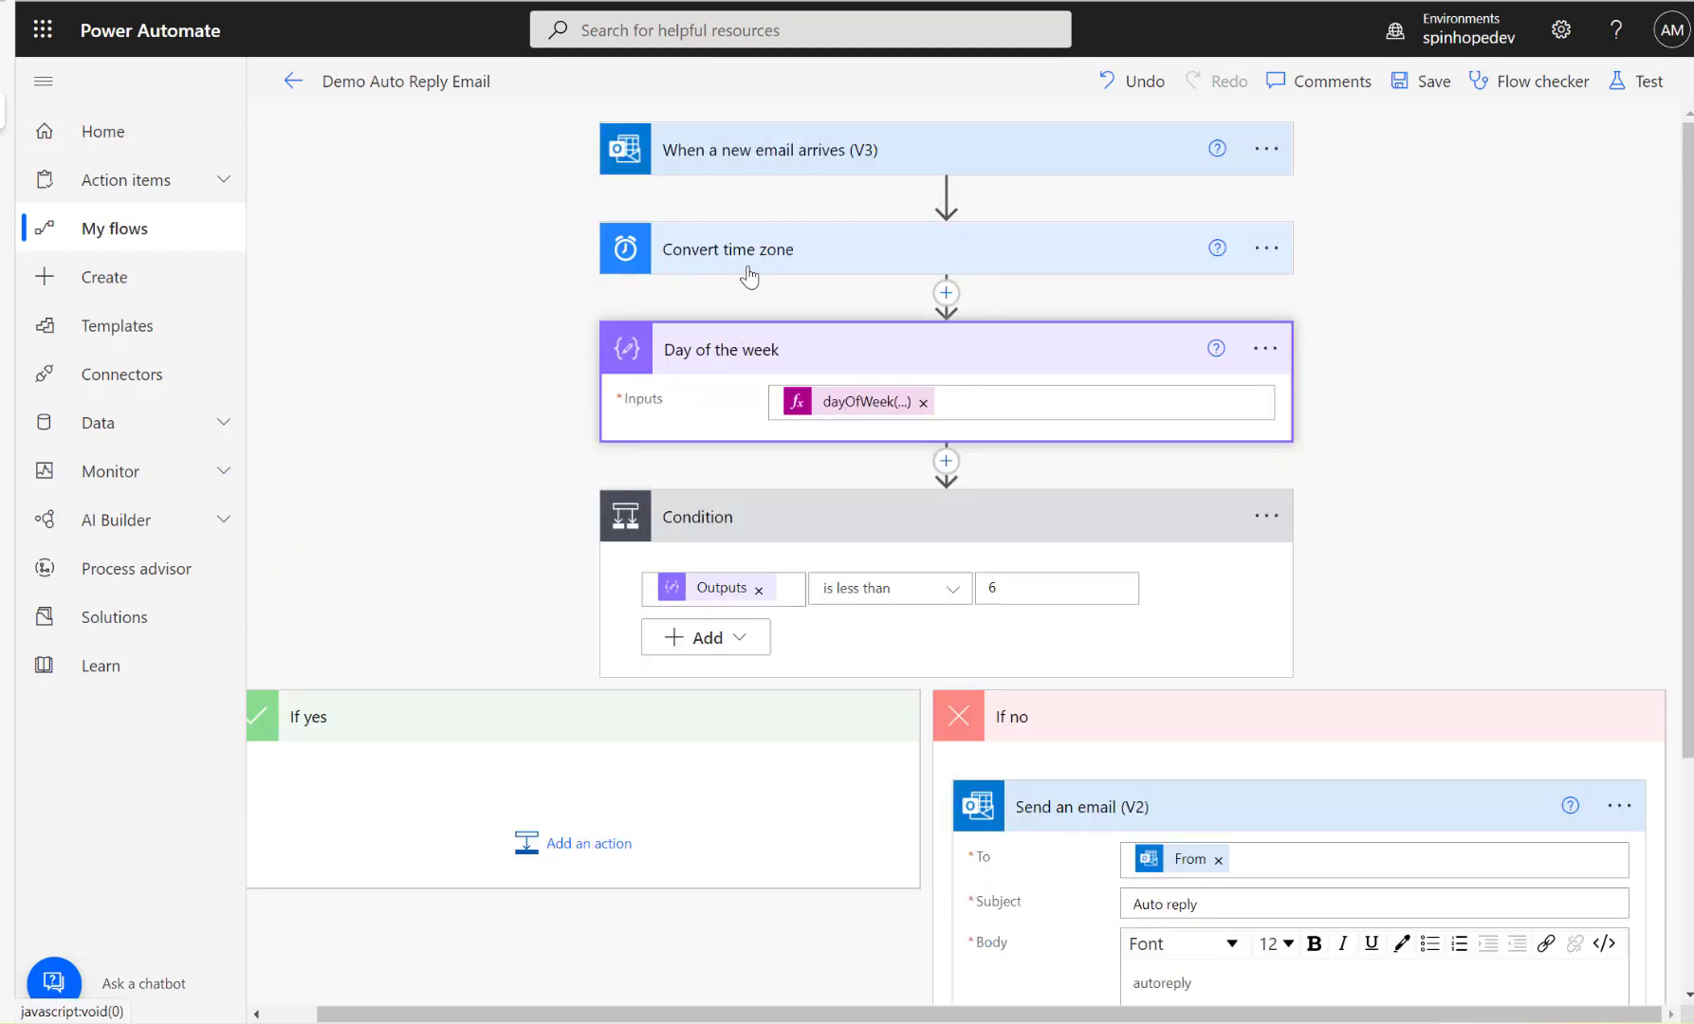
pyautogui.click(750, 275)
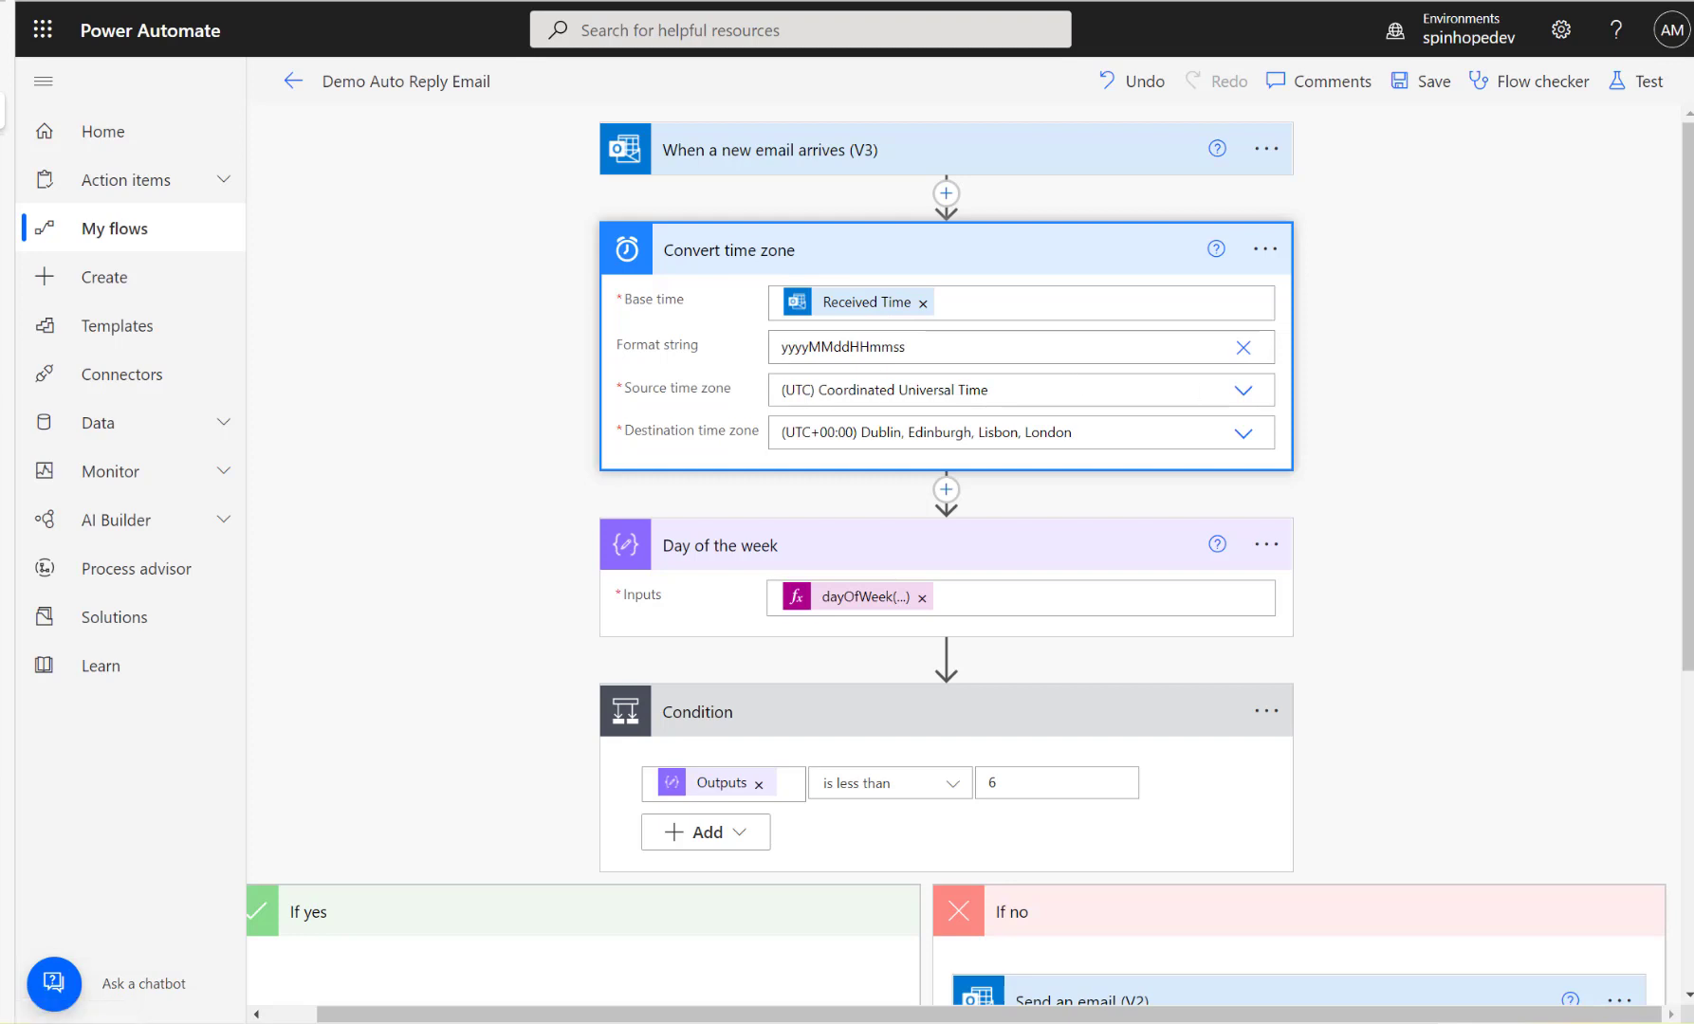
pyautogui.scroll(-5, 1116, 661)
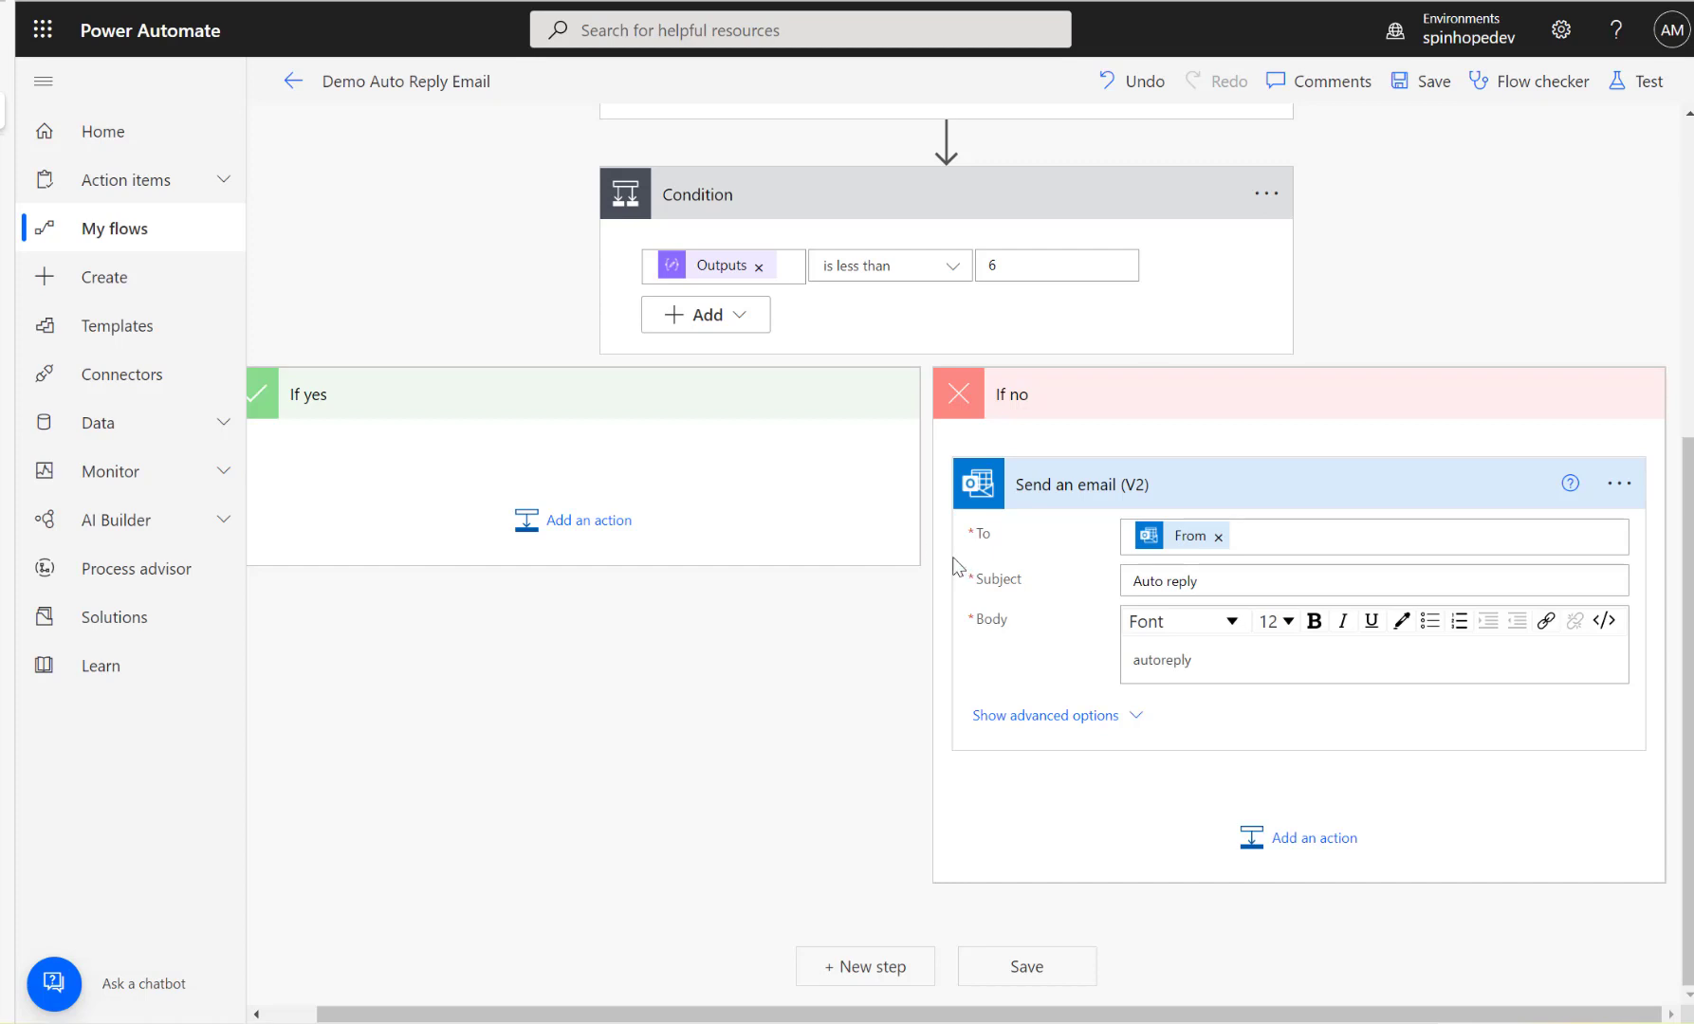
pyautogui.scroll(3, 782, 530)
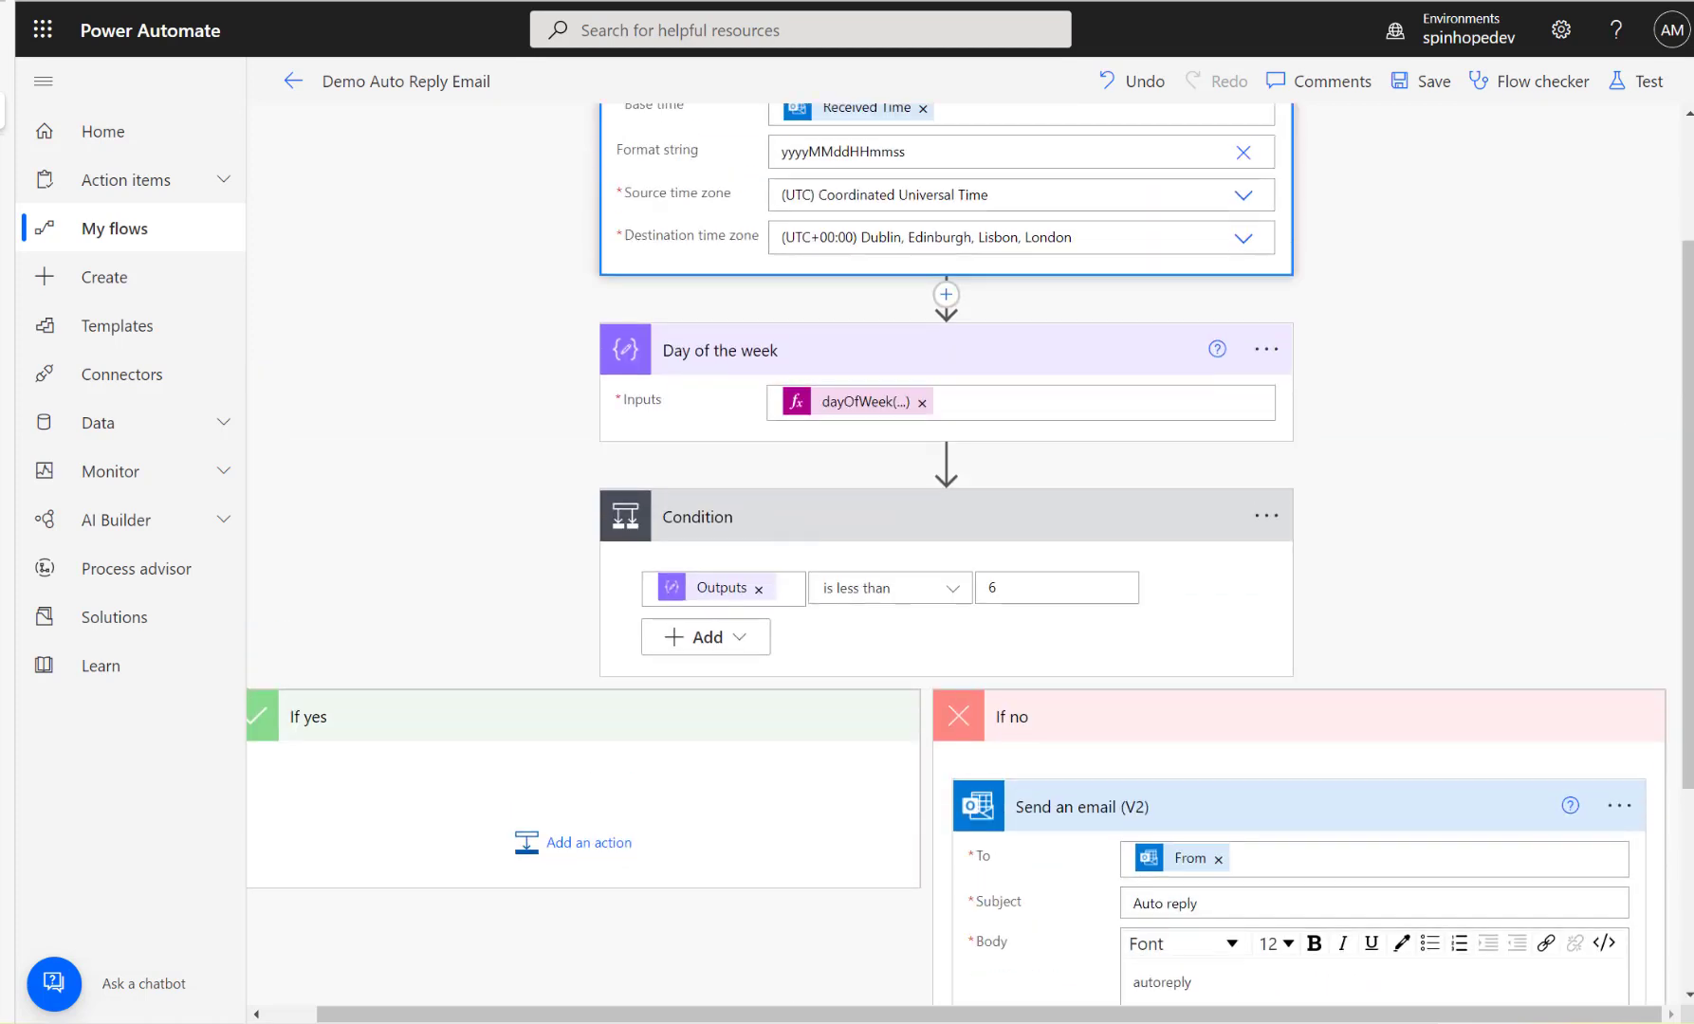
# Save the Demo Auto Reply Email flow.
pyautogui.click(1622, 94)
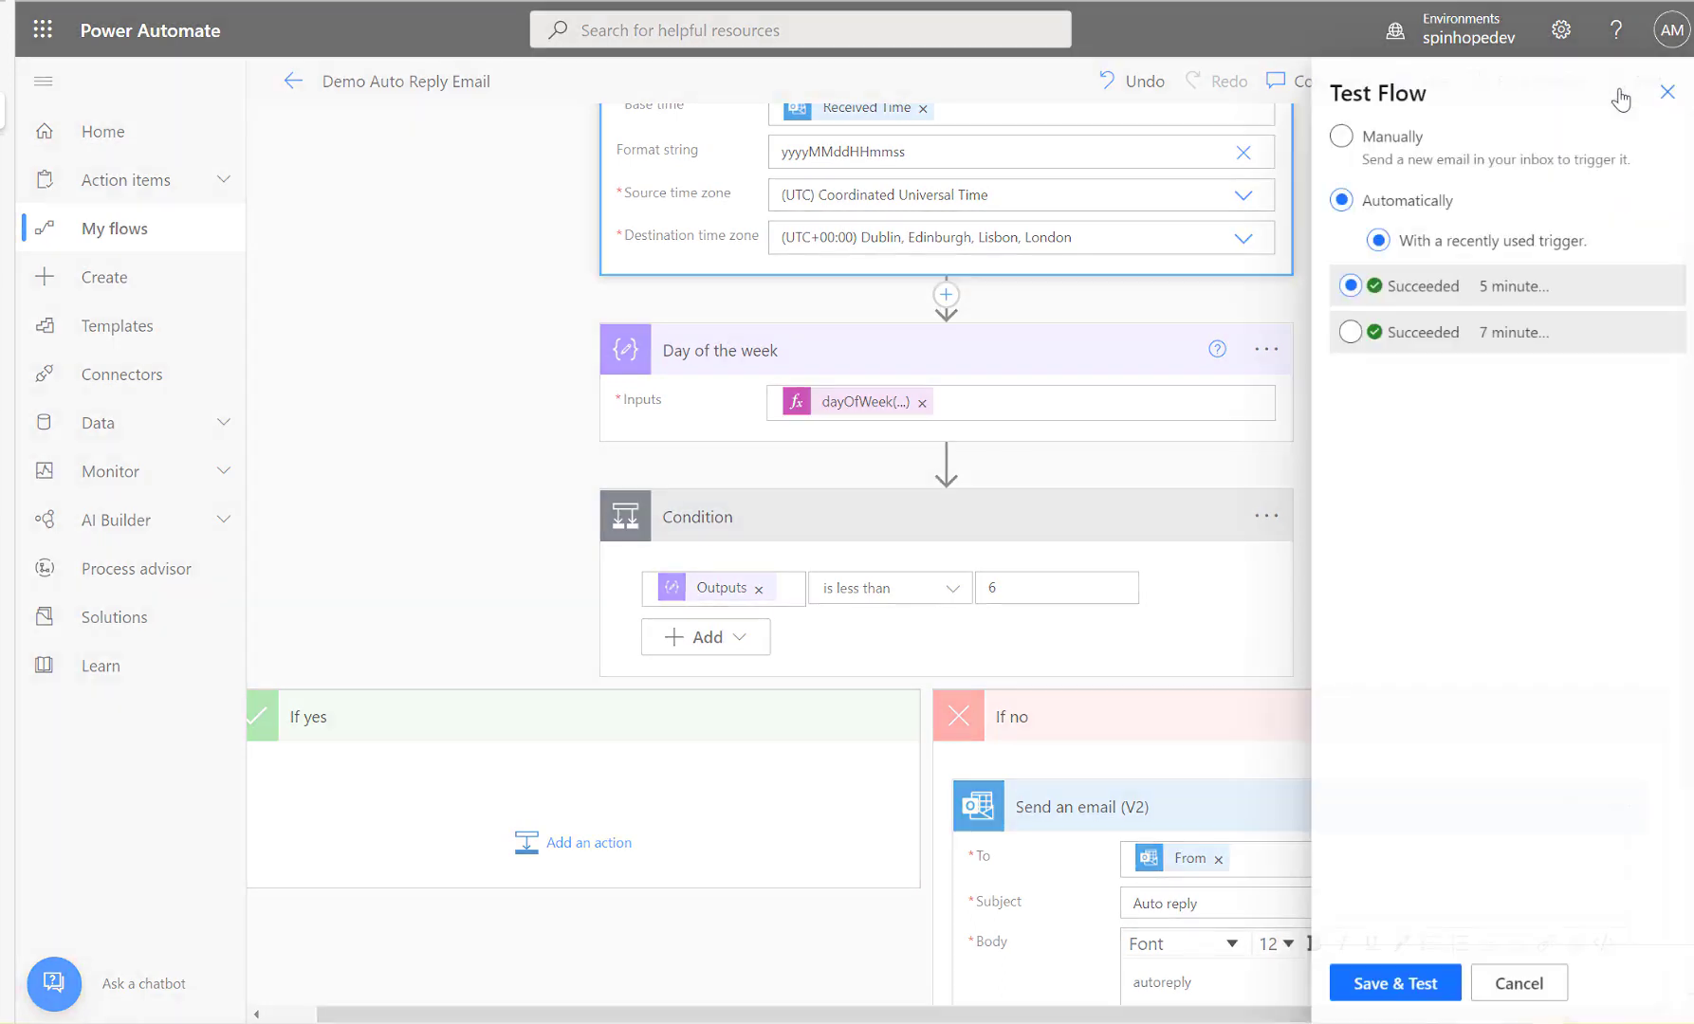
pyautogui.click(1411, 986)
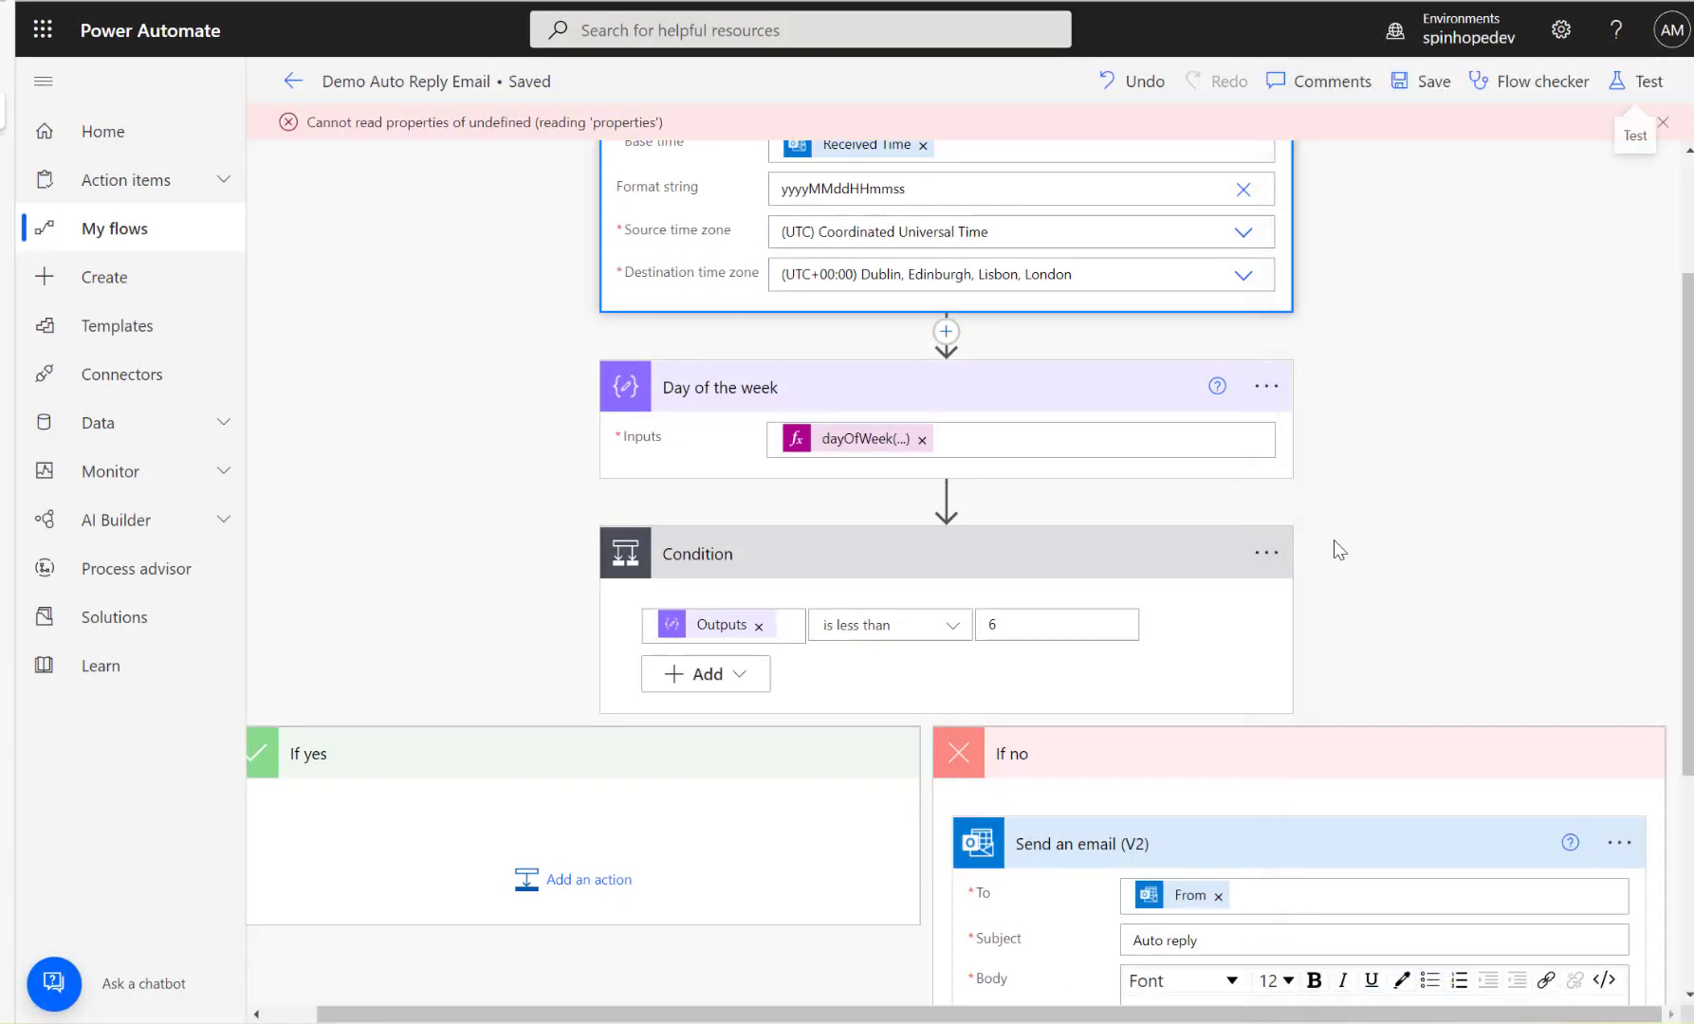
pyautogui.scroll(-5, 1249, 560)
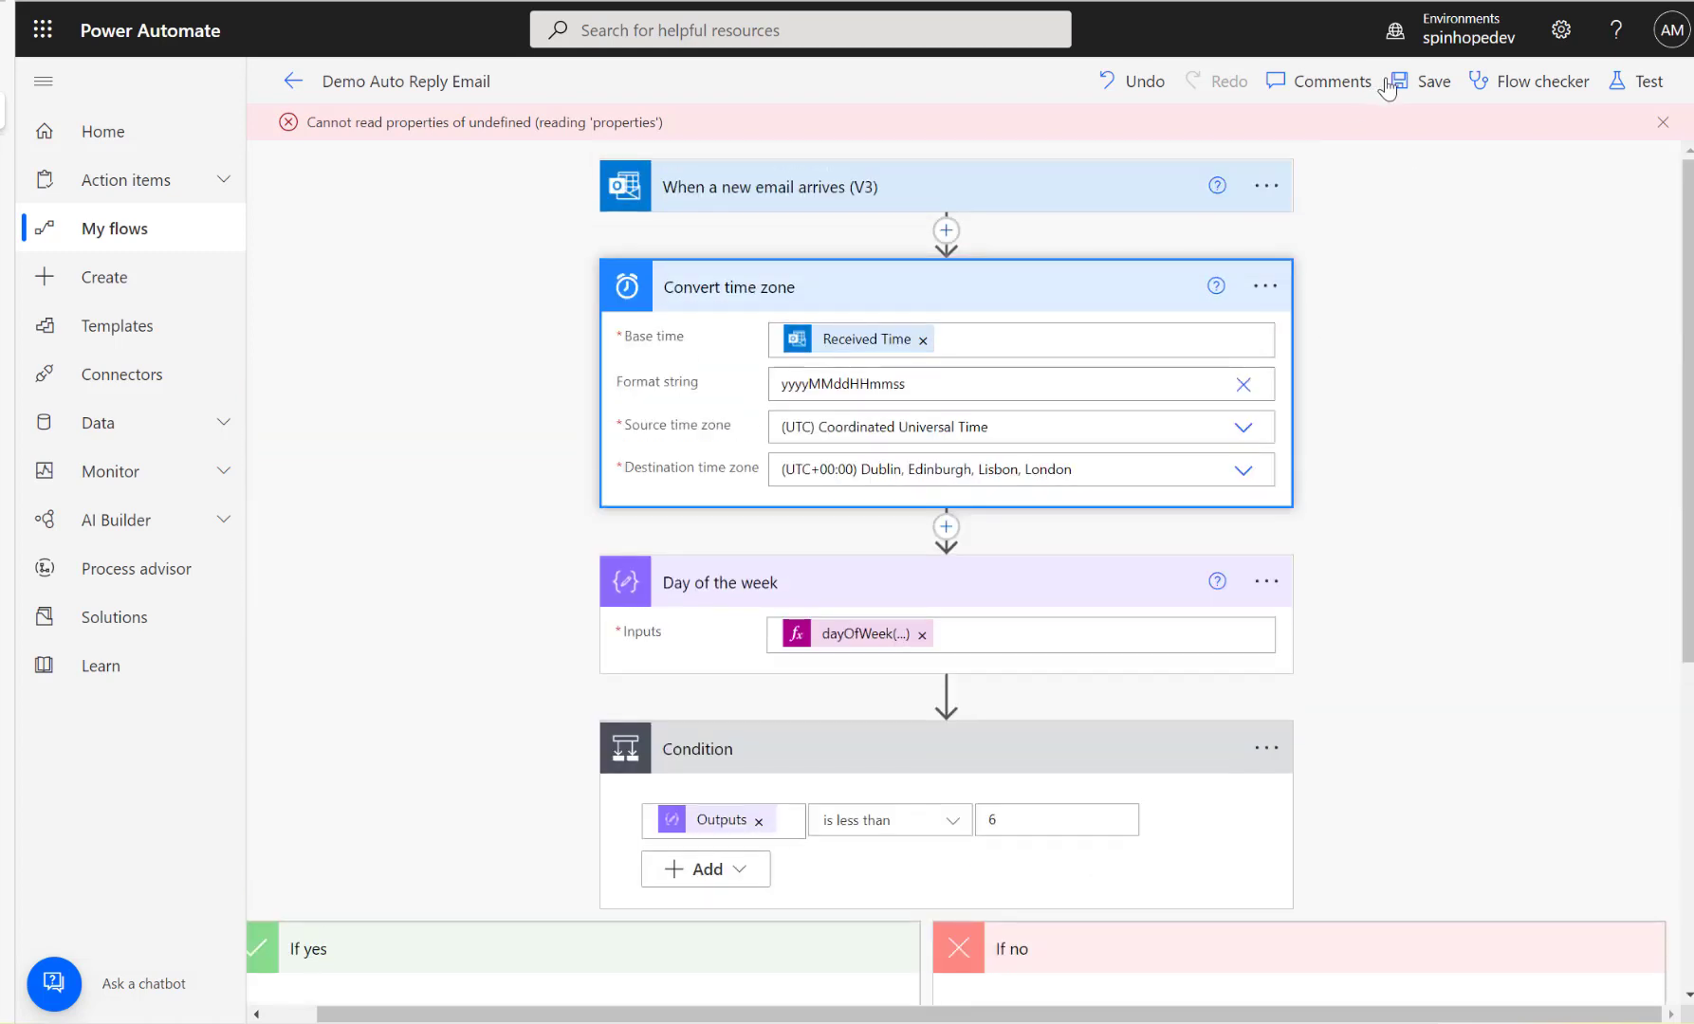
pyautogui.click(1418, 93)
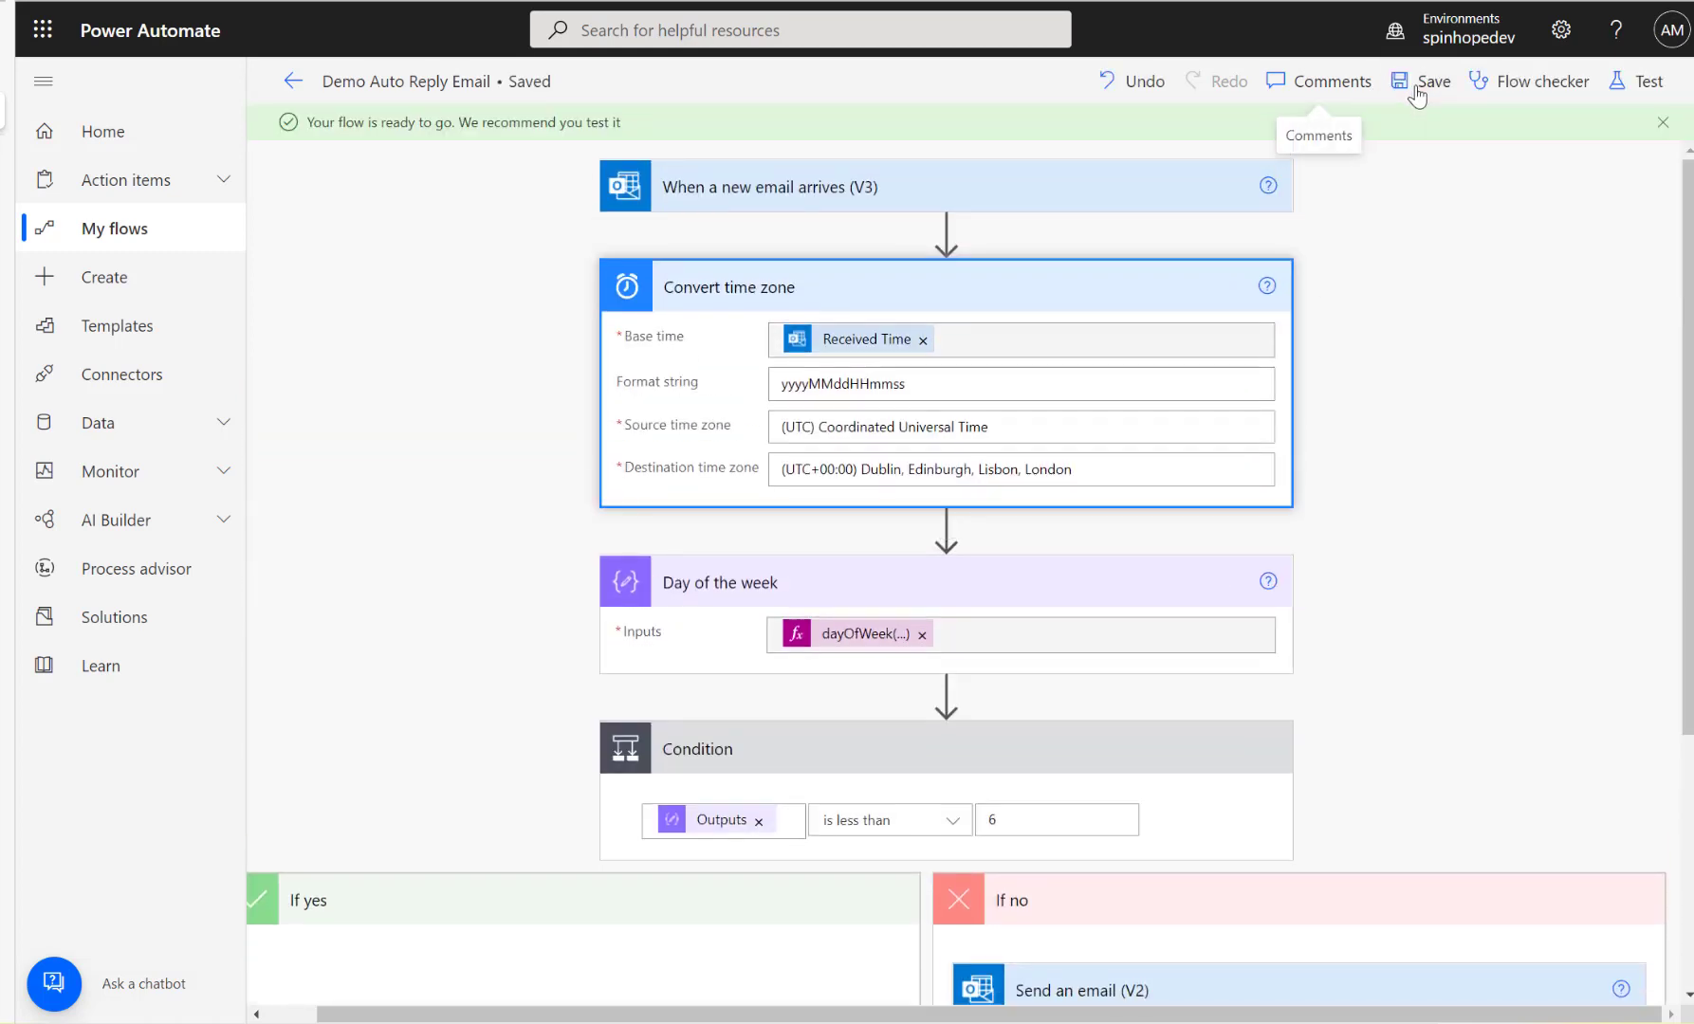
# Test with the most recent trigger run, inspect the Convert time zone output, then resume editing.
pyautogui.click(1644, 81)
pyautogui.click(1425, 289)
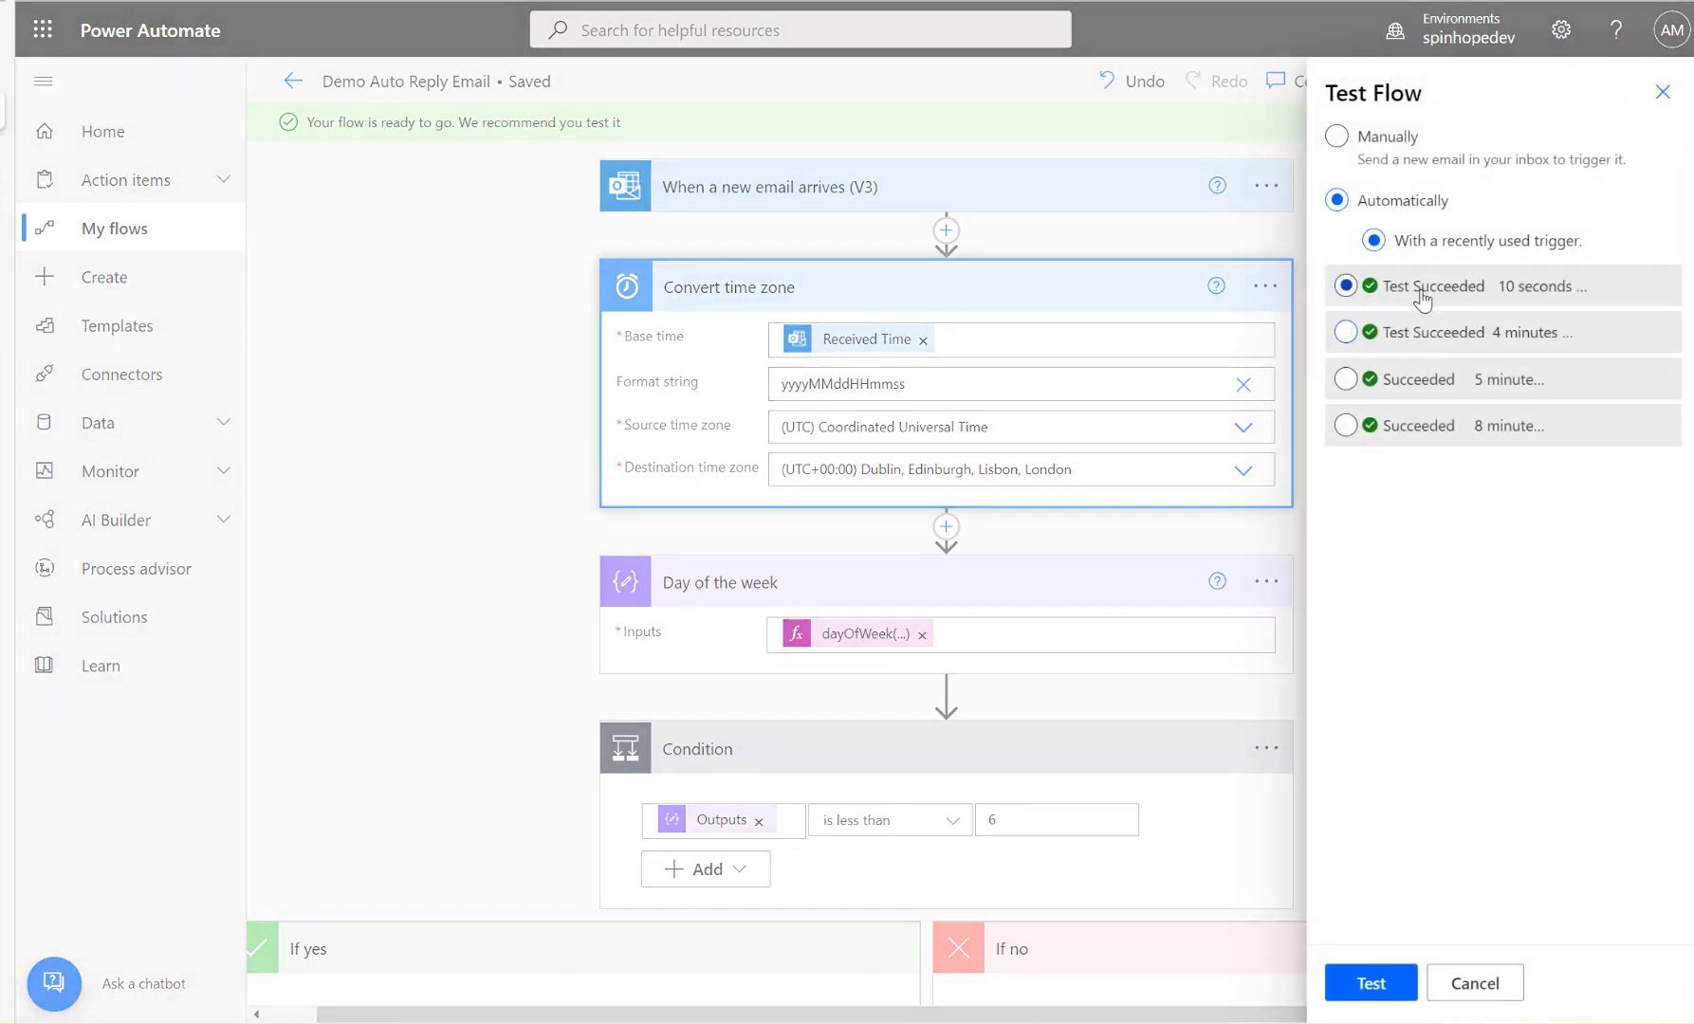
pyautogui.click(1370, 987)
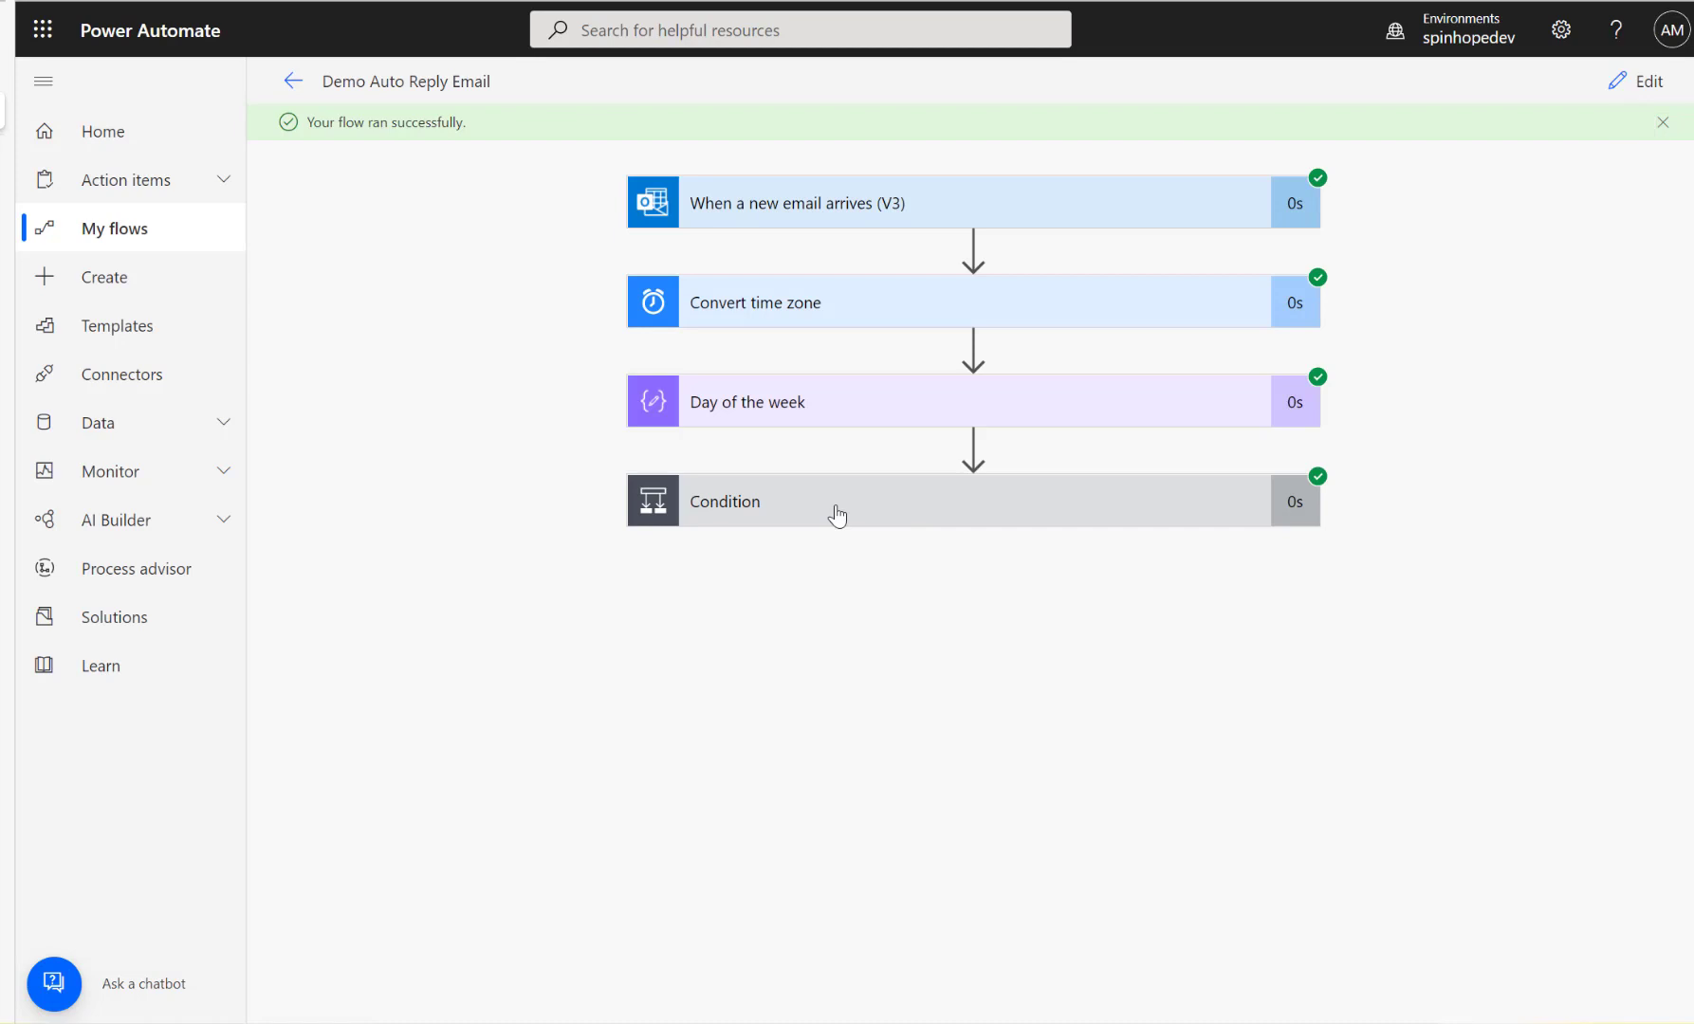
pyautogui.click(835, 514)
pyautogui.click(739, 306)
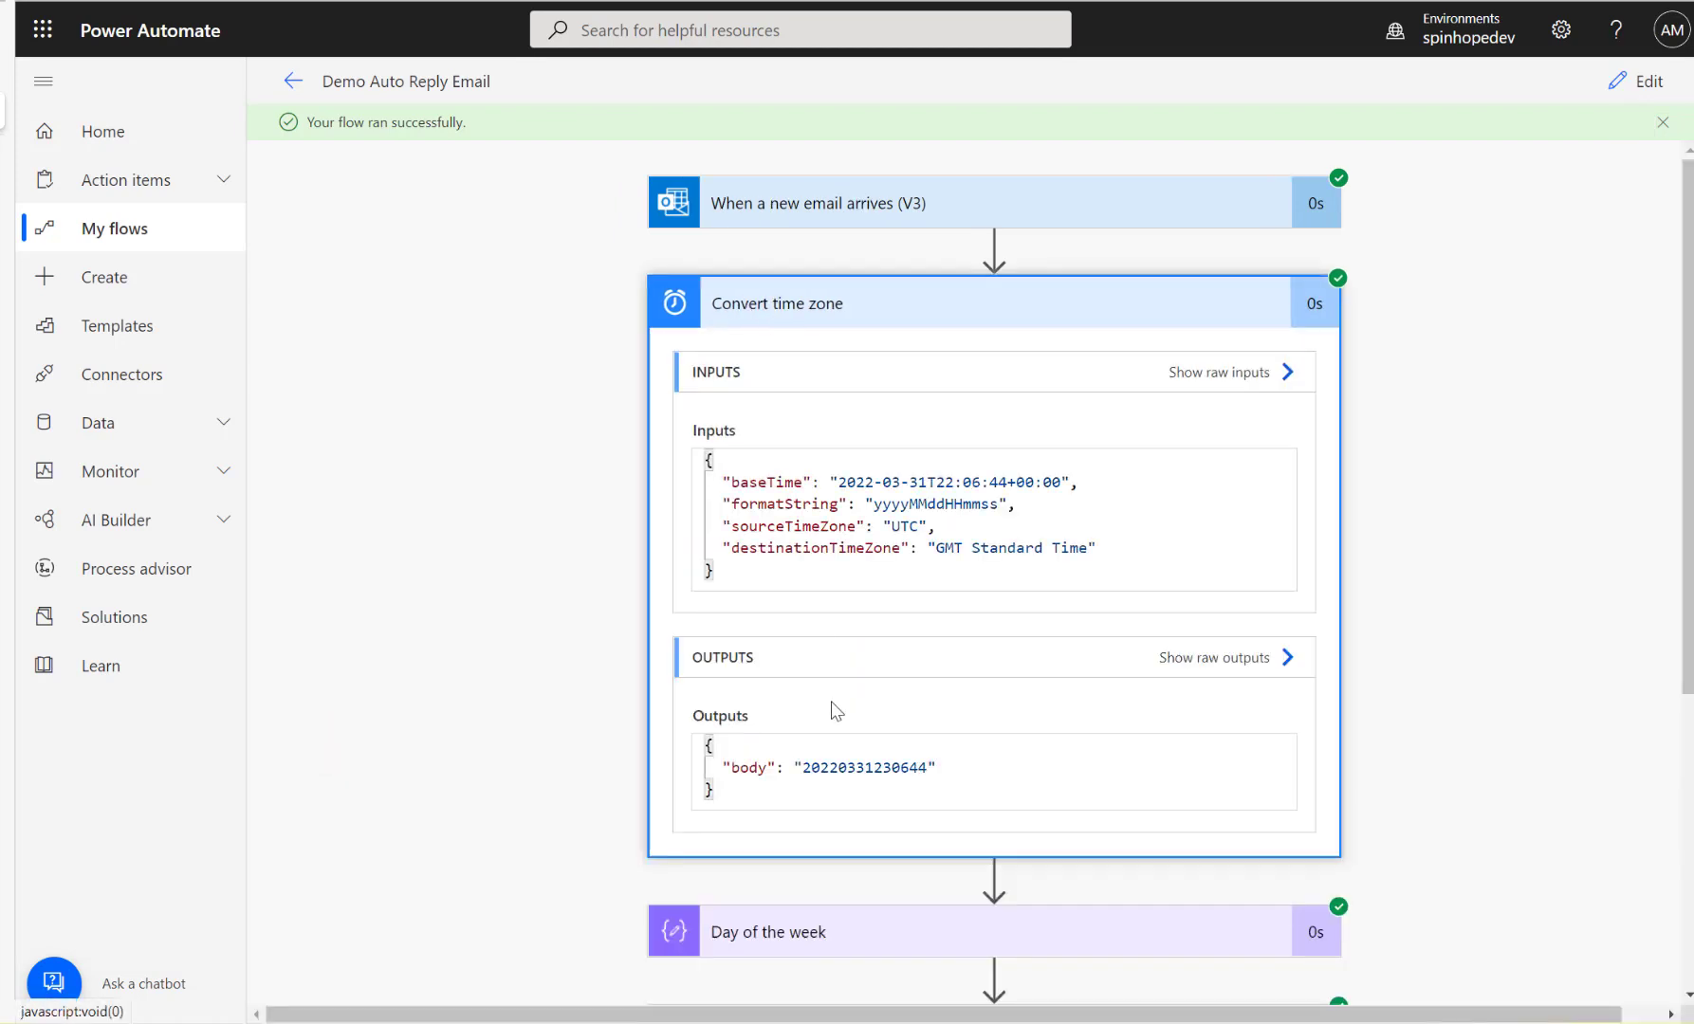
pyautogui.doubleClick(846, 764)
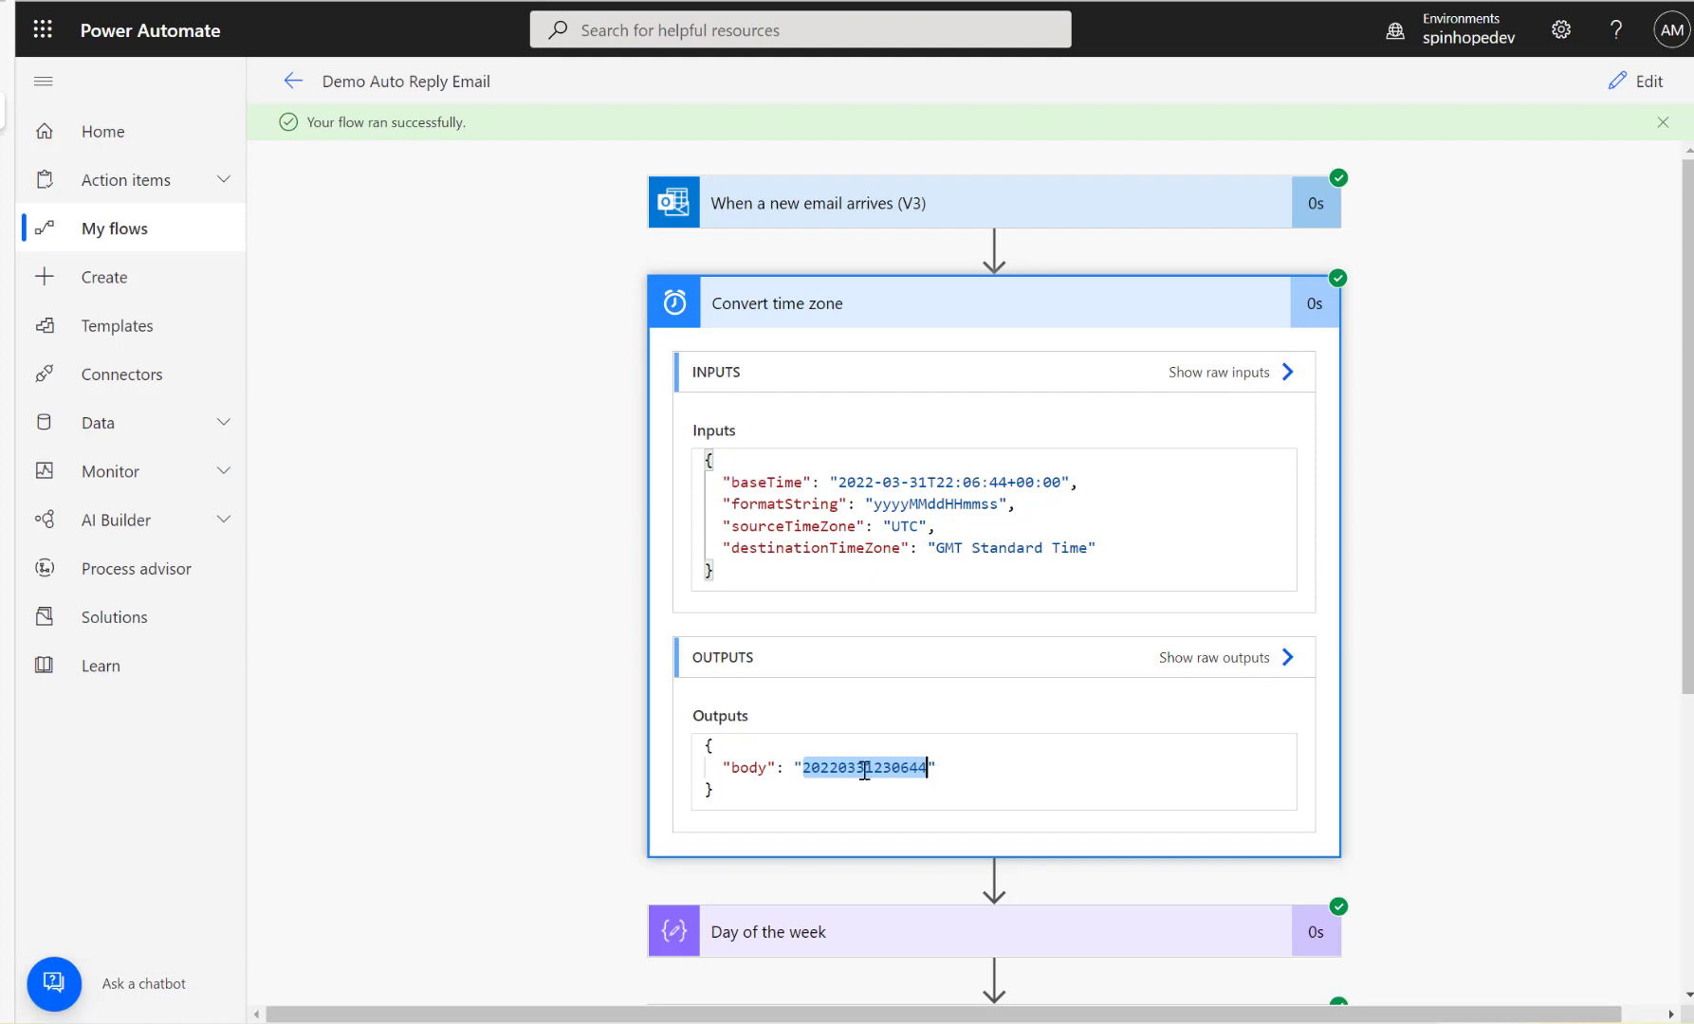
pyautogui.click(1651, 80)
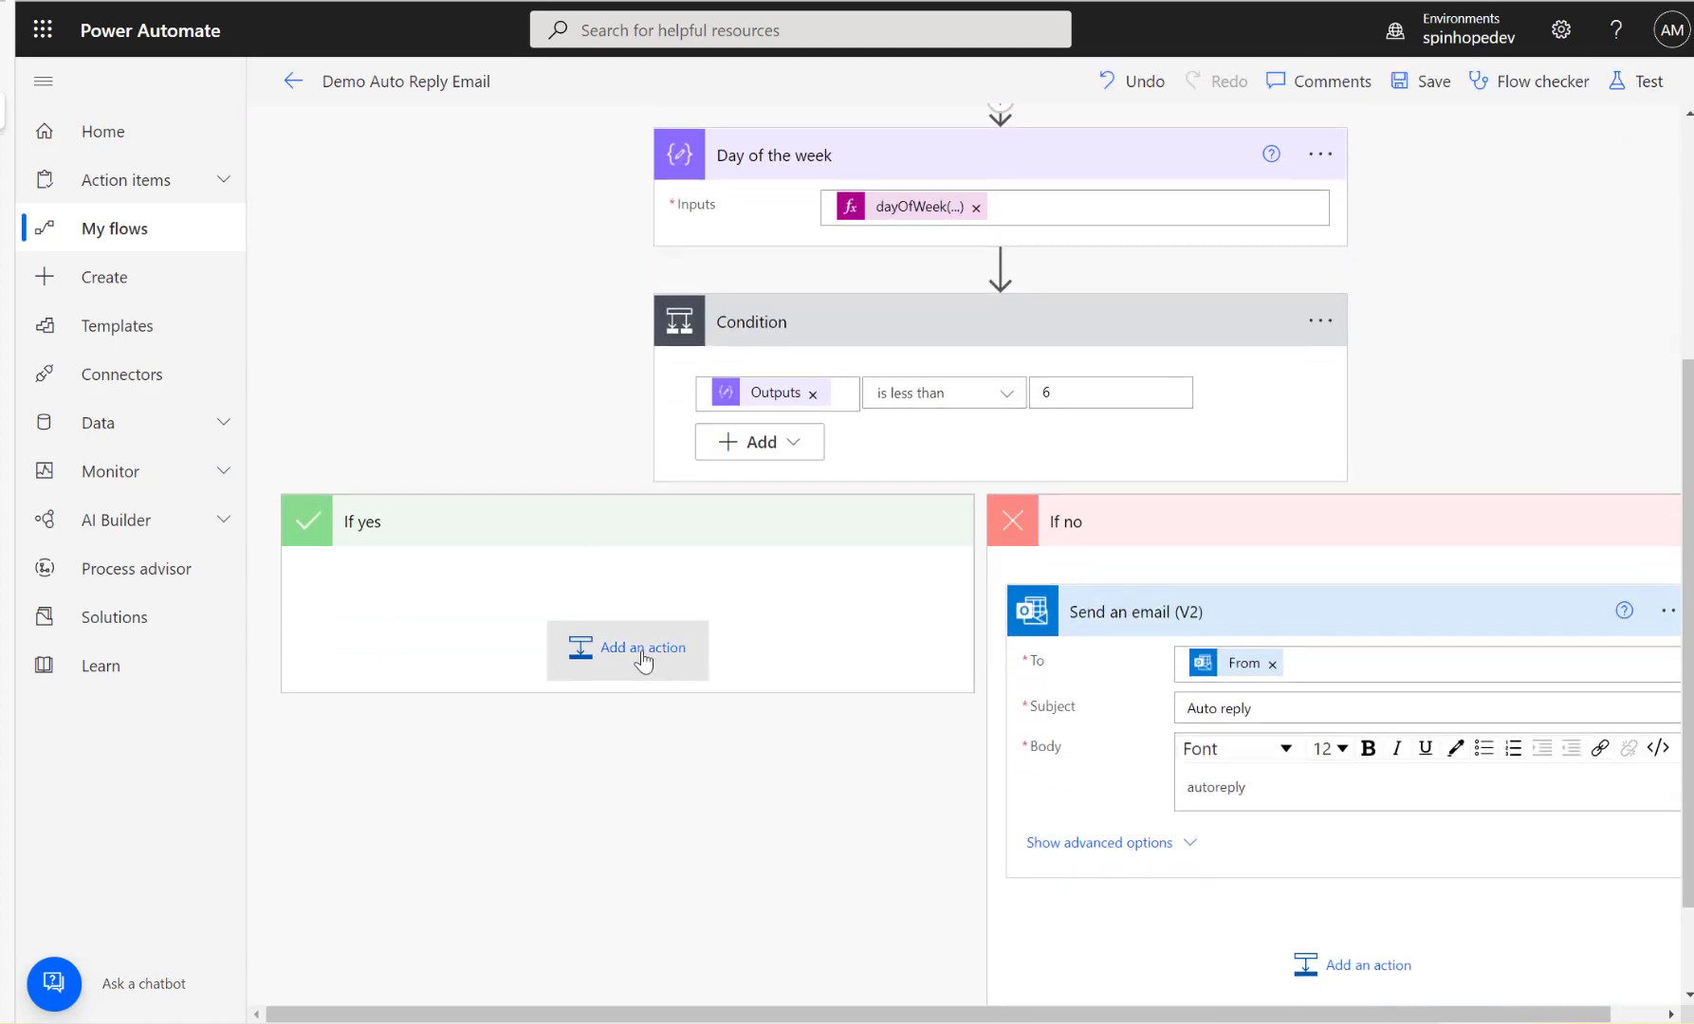
# Add a Compose action to the If yes branch and clear the leftover text from its Inputs.
pyautogui.click(644, 664)
pyautogui.write('compose')
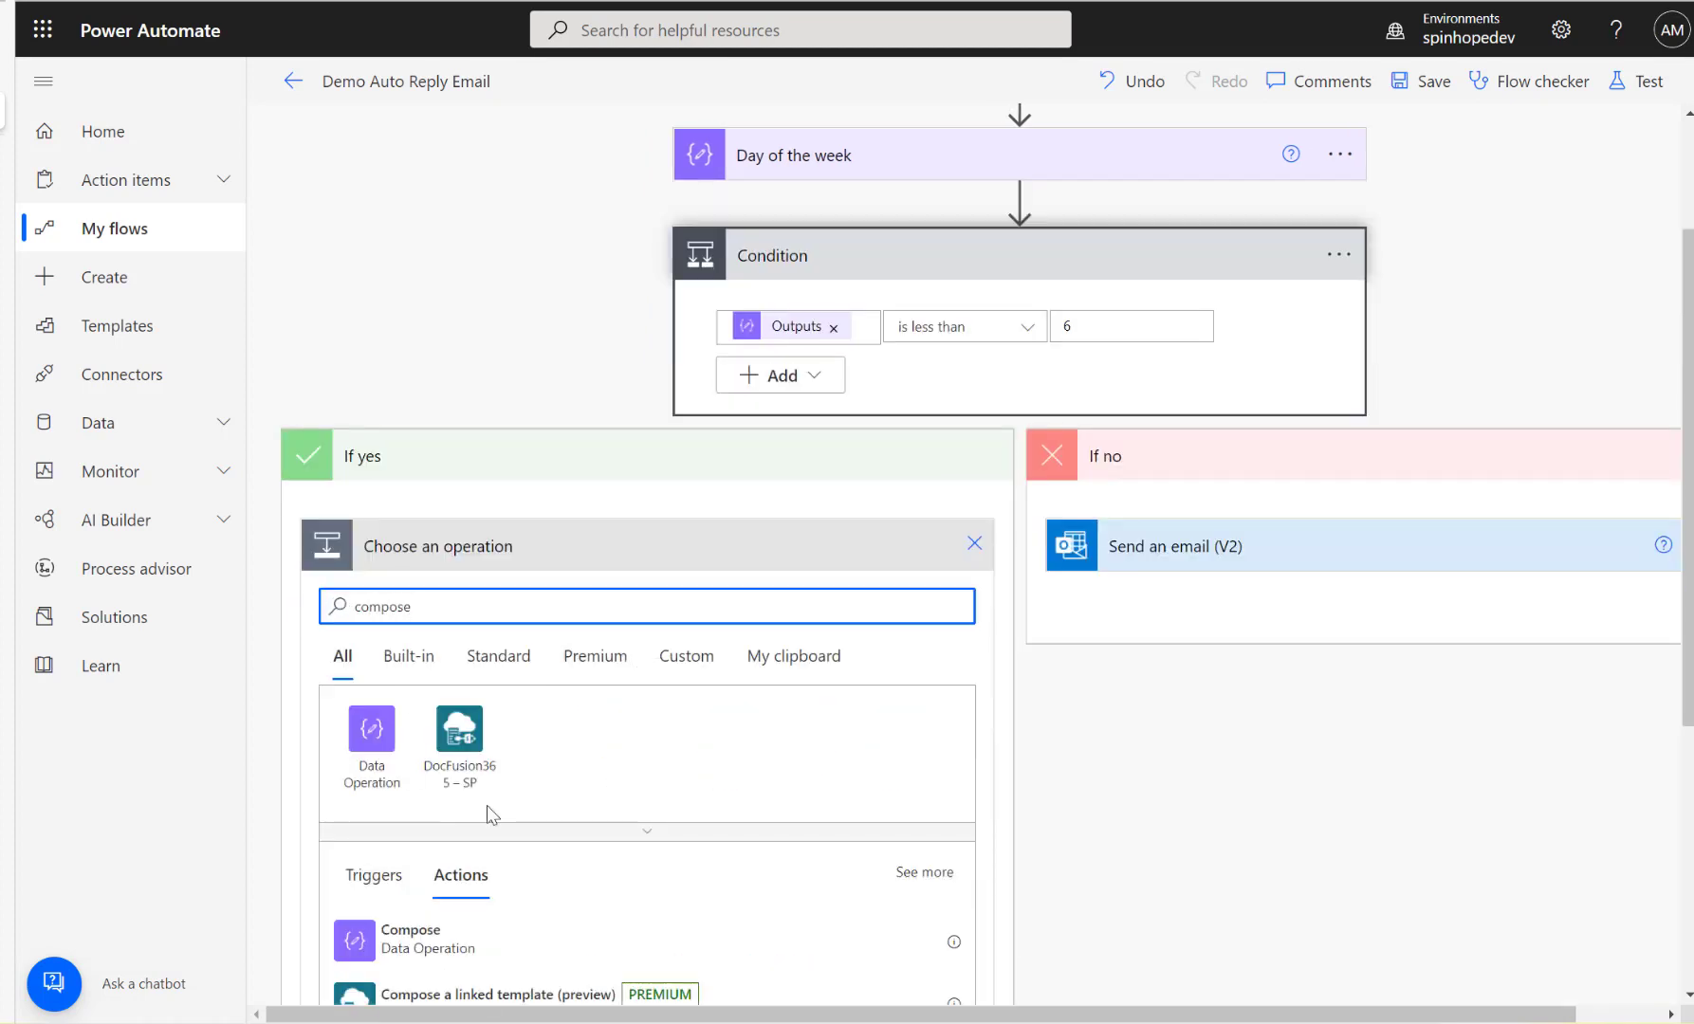
pyautogui.click(408, 951)
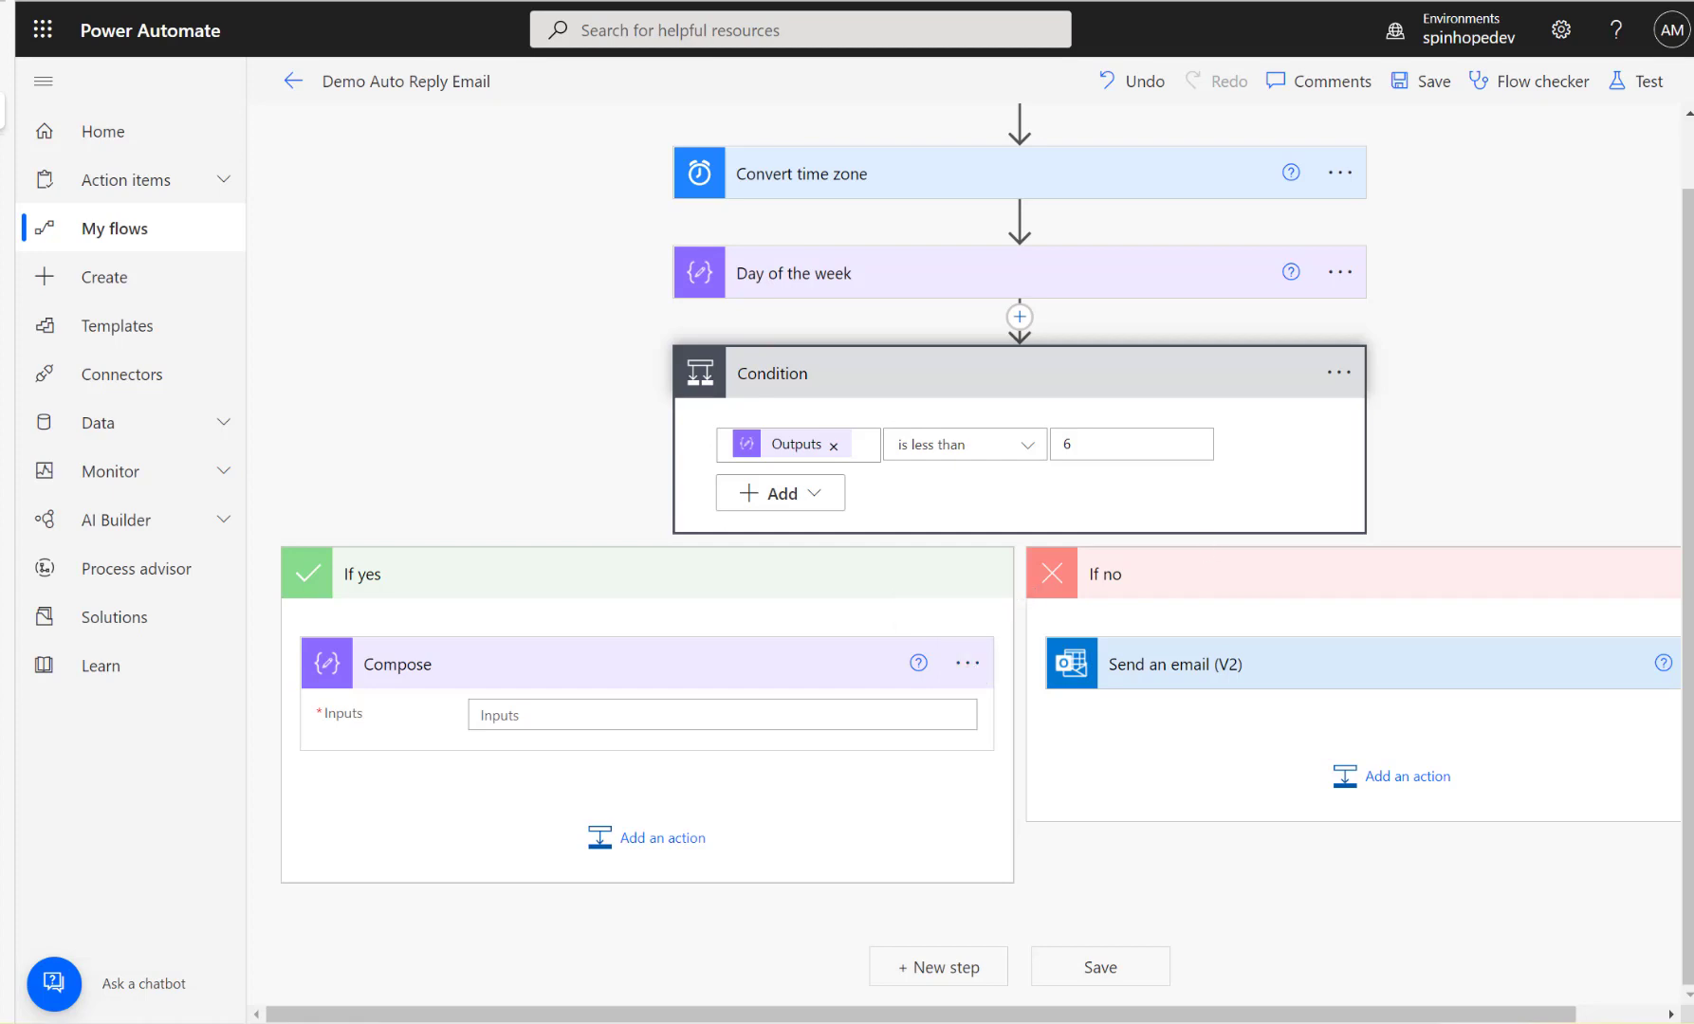
pyautogui.scroll(1, 980, 456)
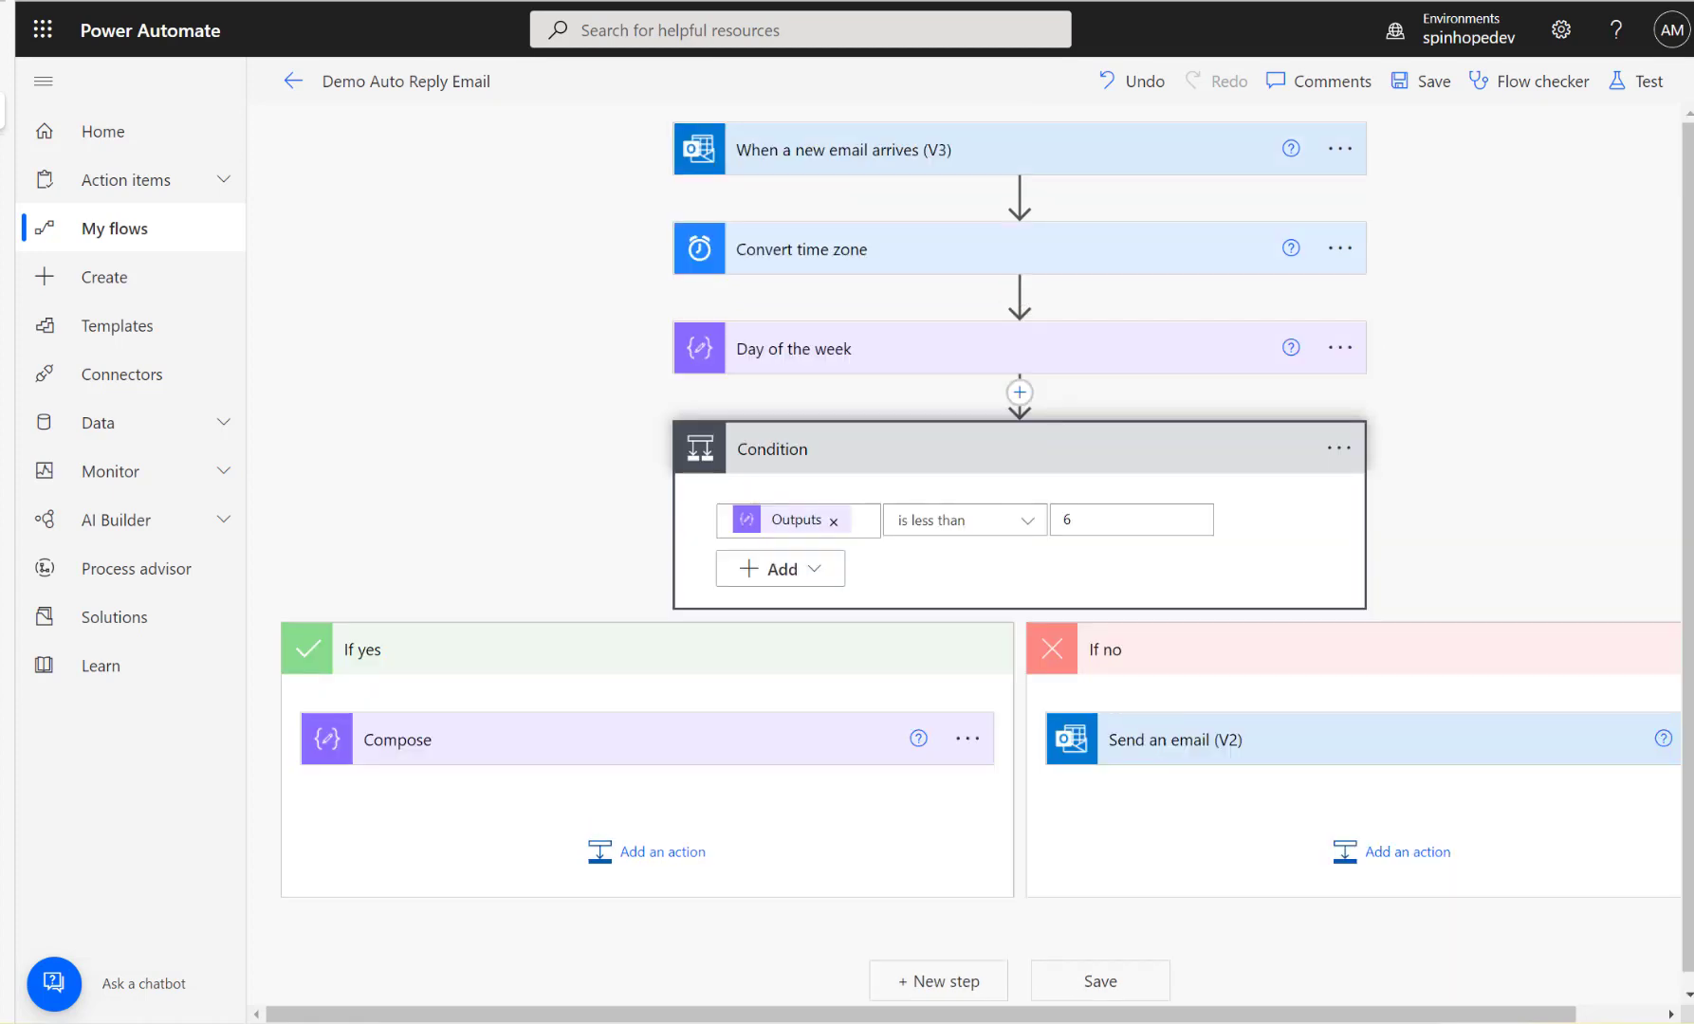
pyautogui.click(717, 753)
pyautogui.doubleClick(596, 784)
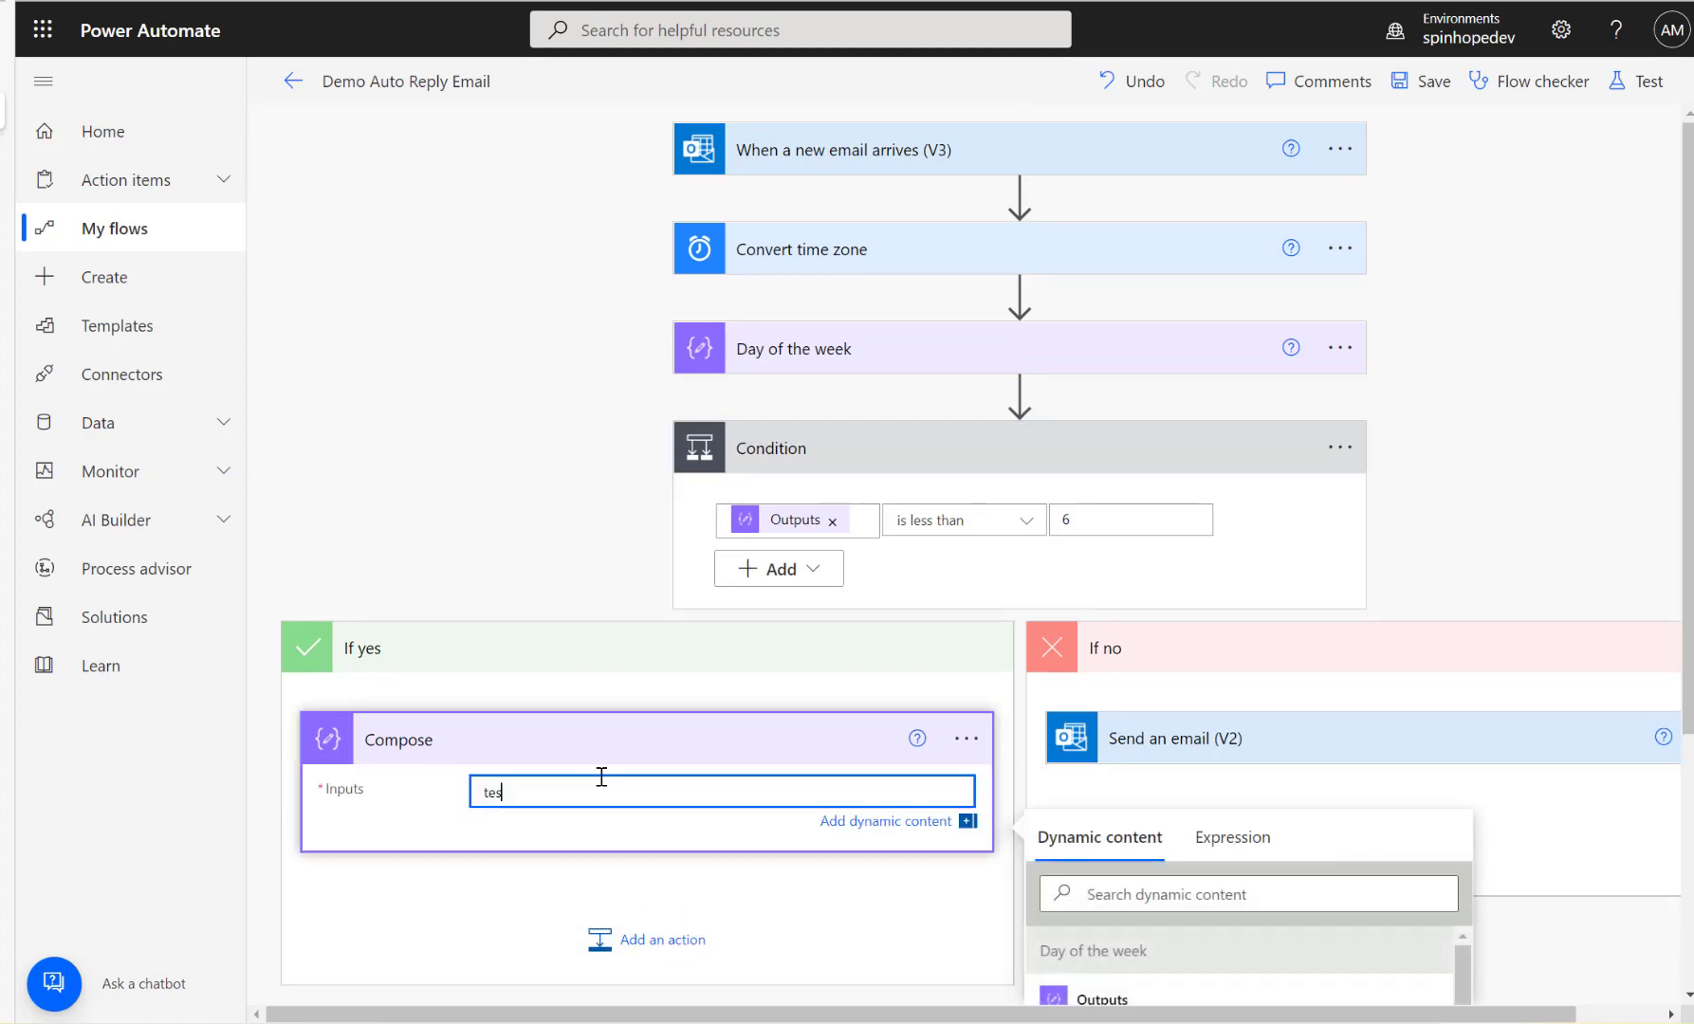
pyautogui.press('BackSpace')
# Rename the Compose step to 'Received DateTime'.
pyautogui.click(966, 738)
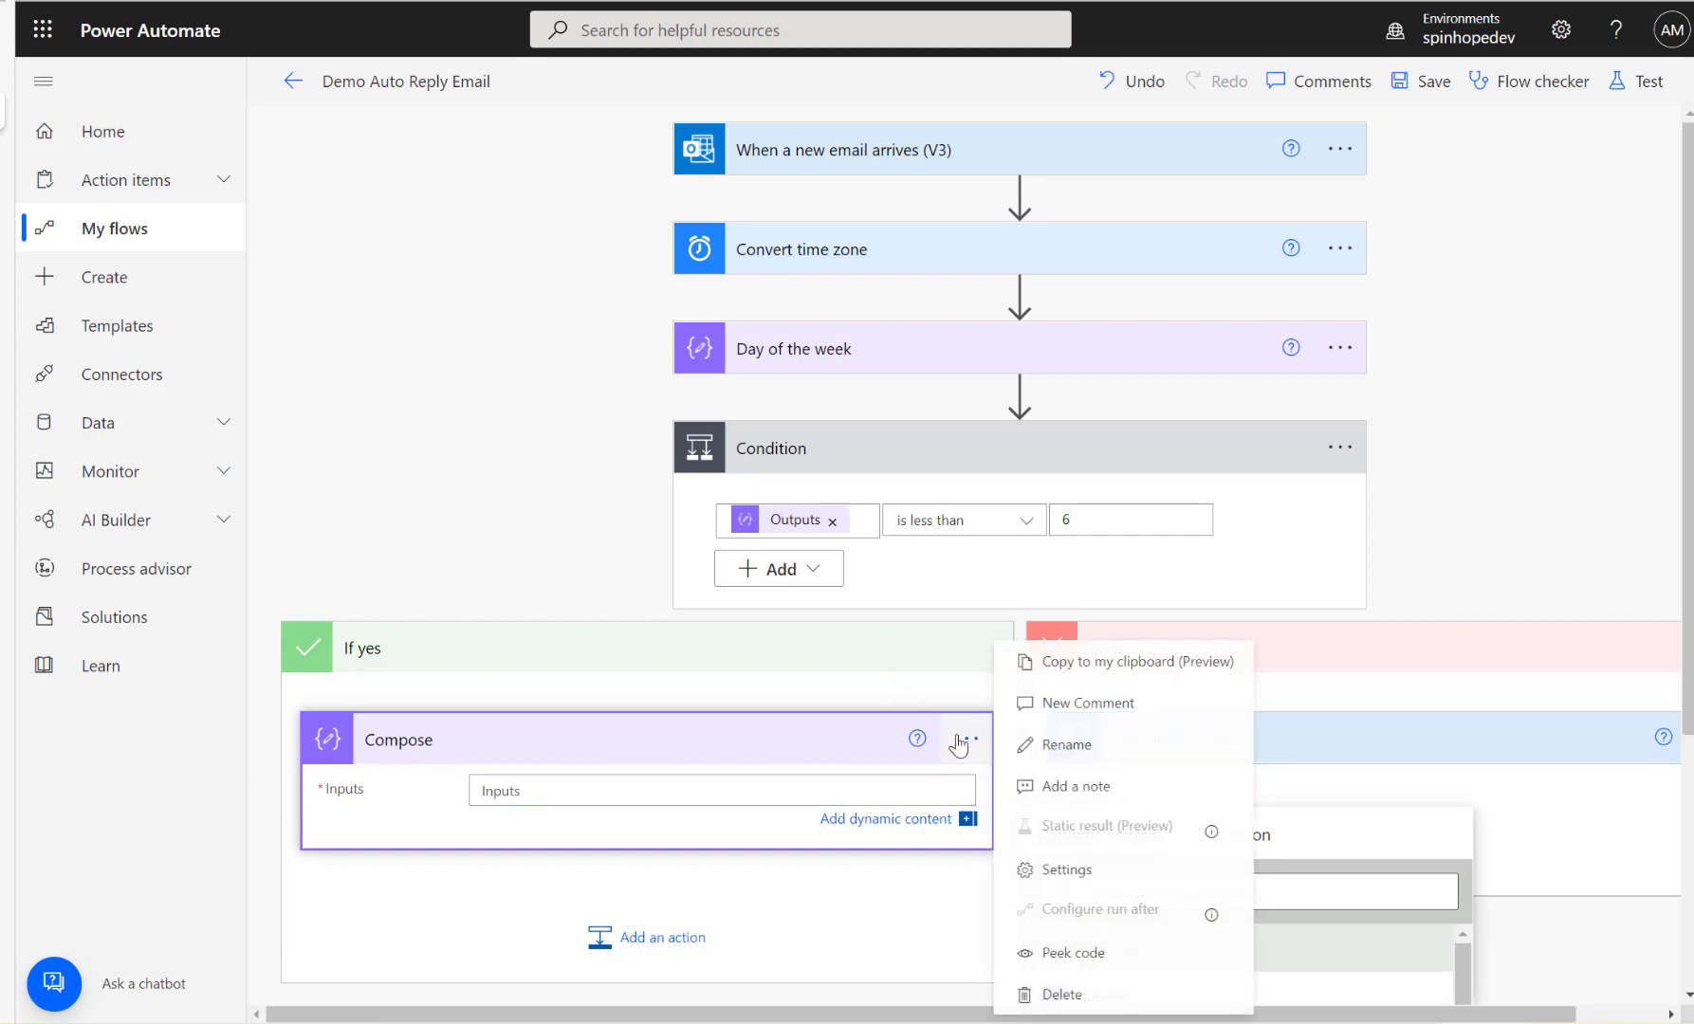
pyautogui.click(964, 713)
pyautogui.click(967, 738)
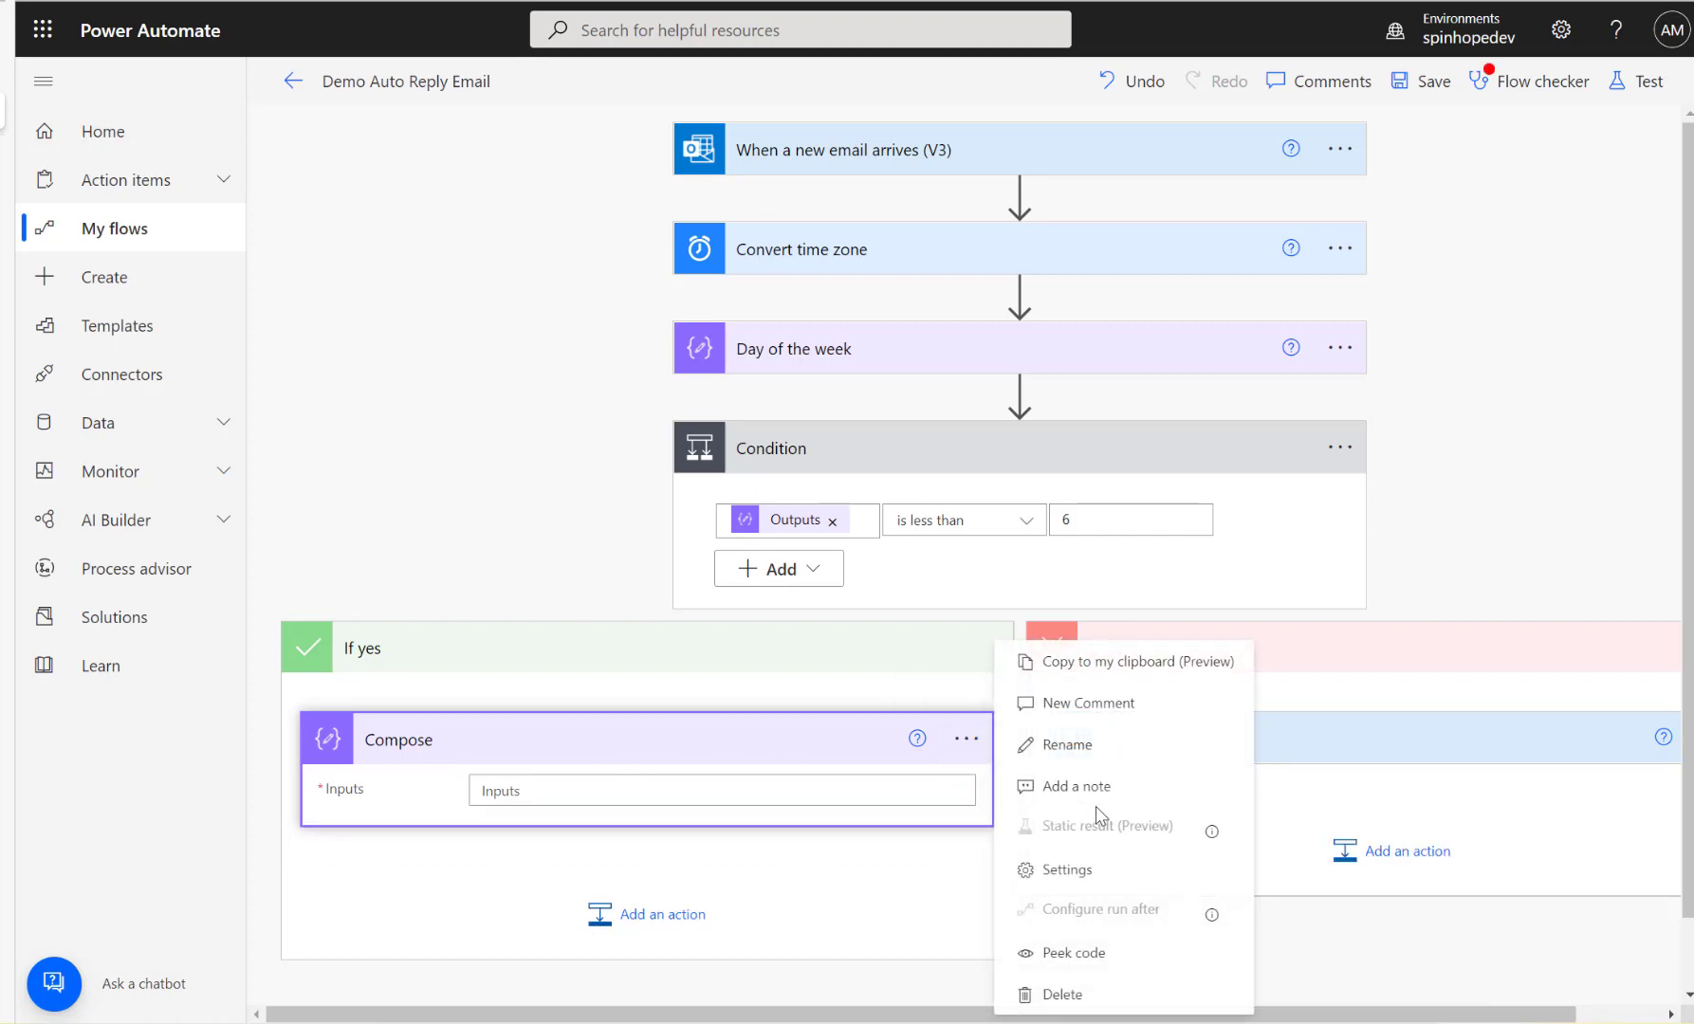
pyautogui.click(1091, 745)
pyautogui.write('Receie')
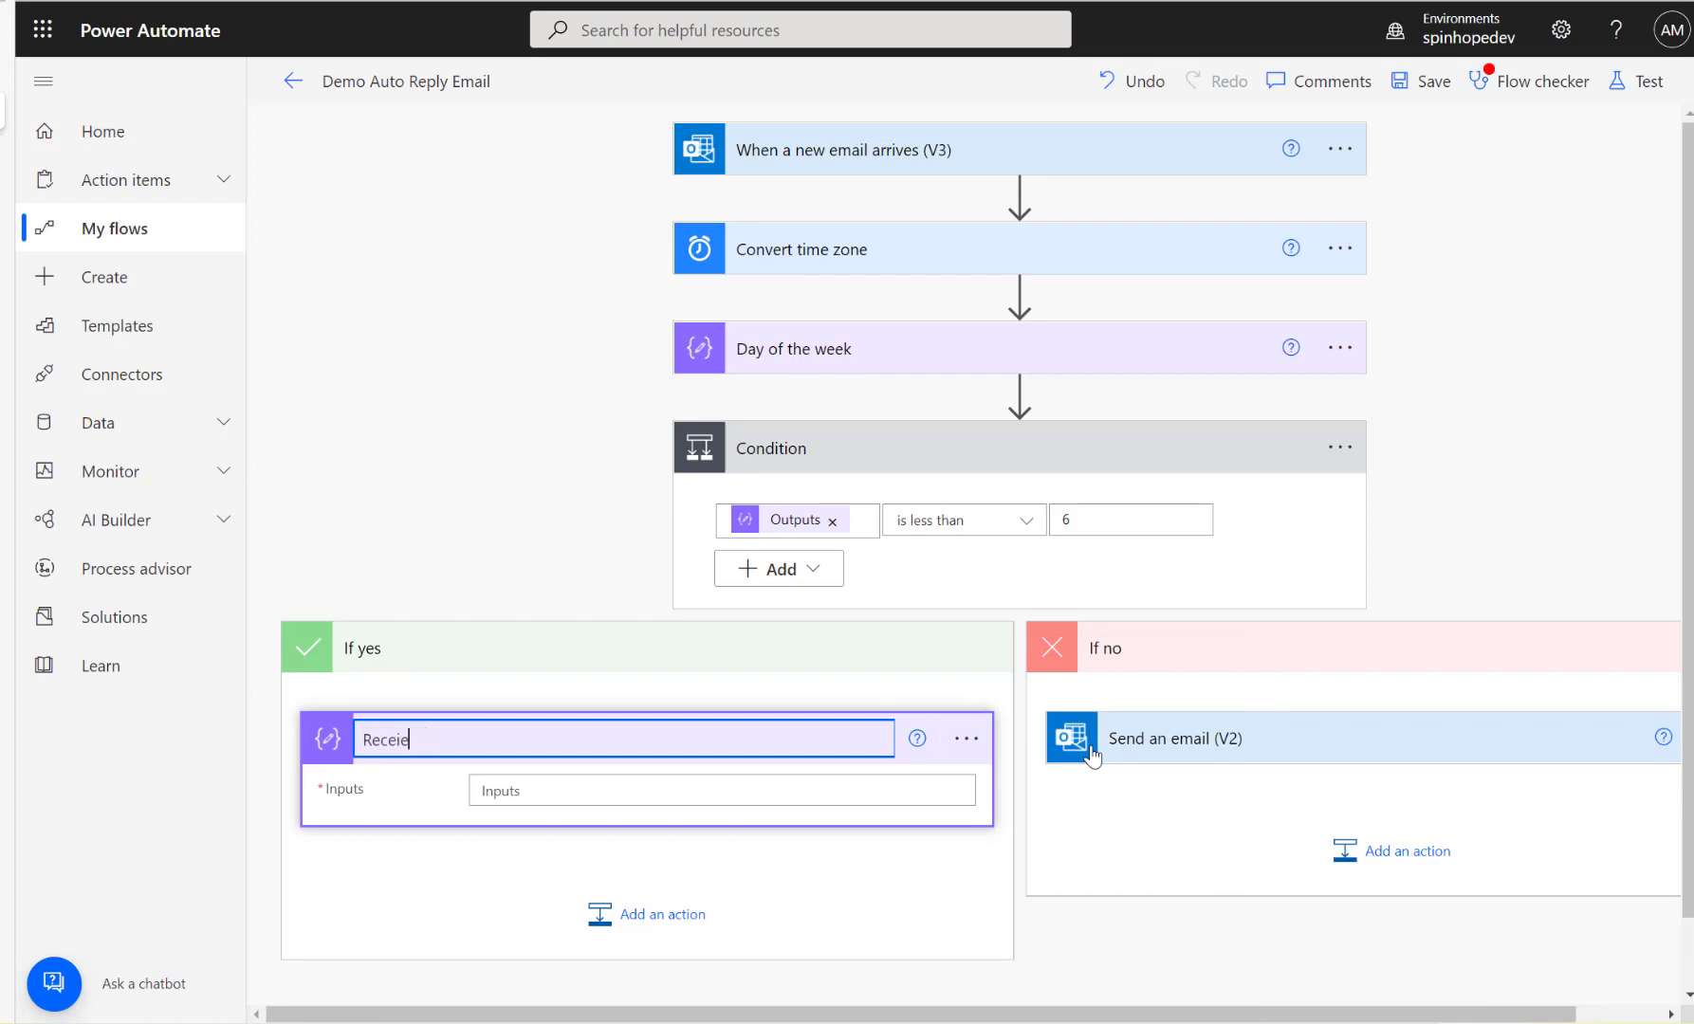
pyautogui.press('BackSpace')
pyautogui.write('ved DateTime')
# Start a formatDateTime expression for the Received DateTime Inputs, then close the editor.
pyautogui.click(670, 791)
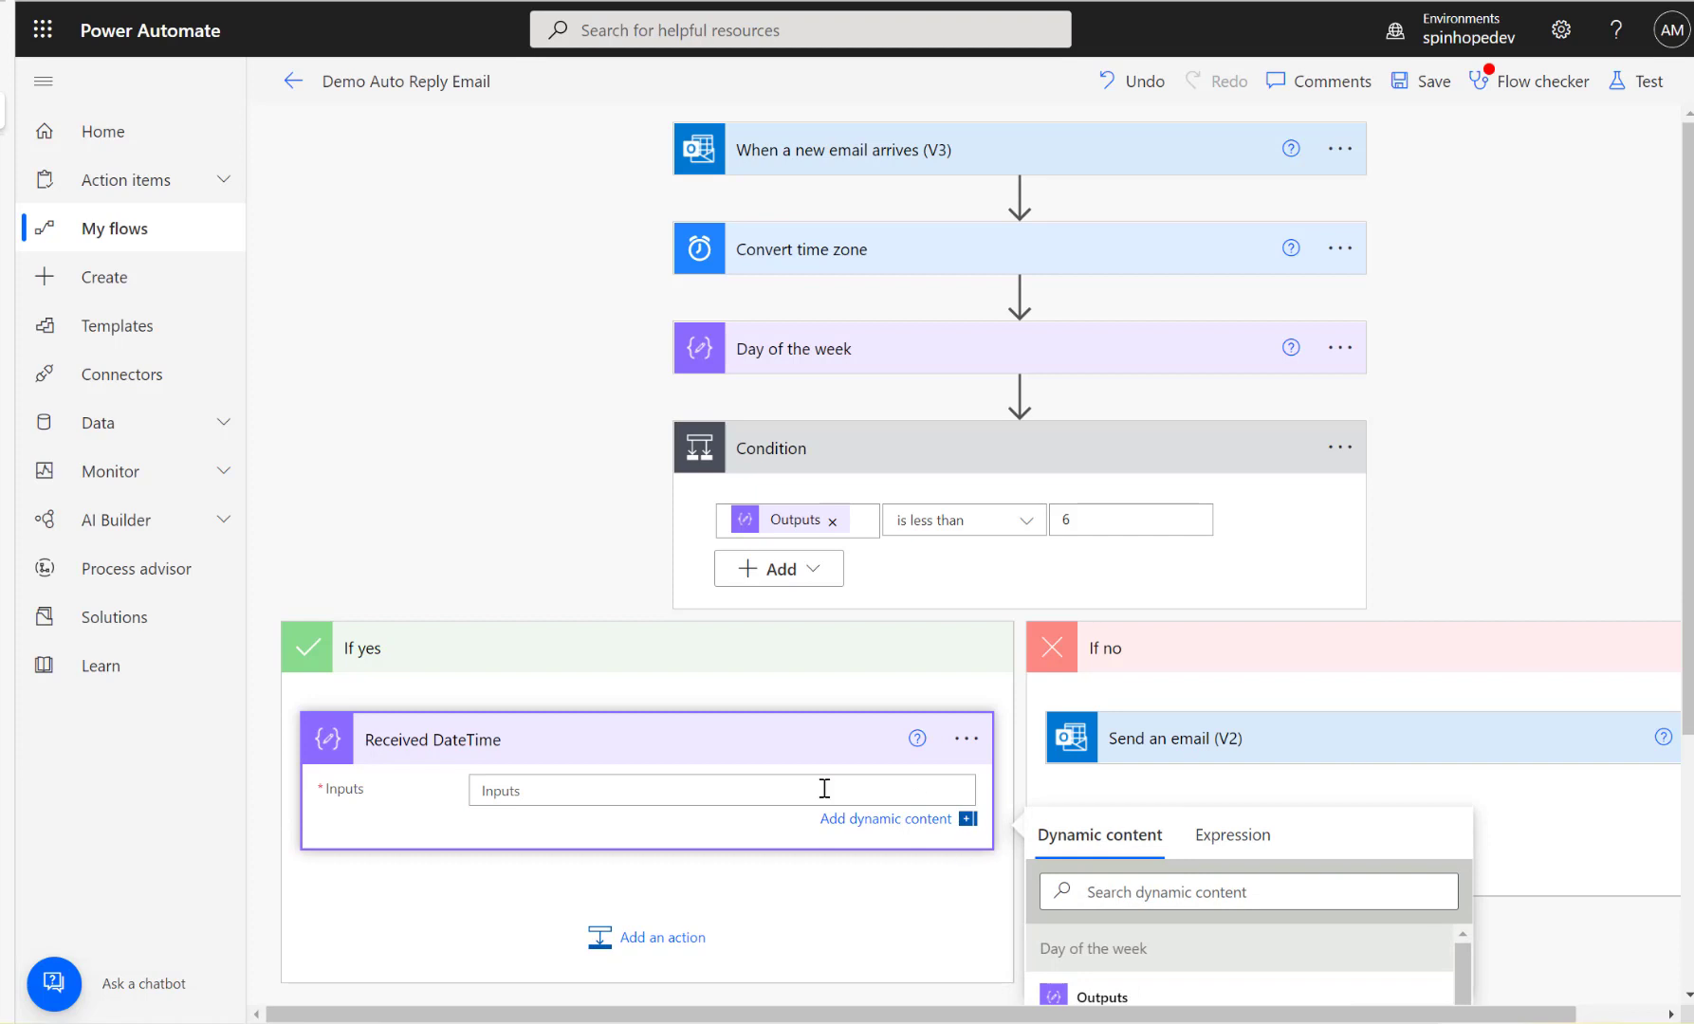
pyautogui.click(1230, 835)
pyautogui.click(546, 789)
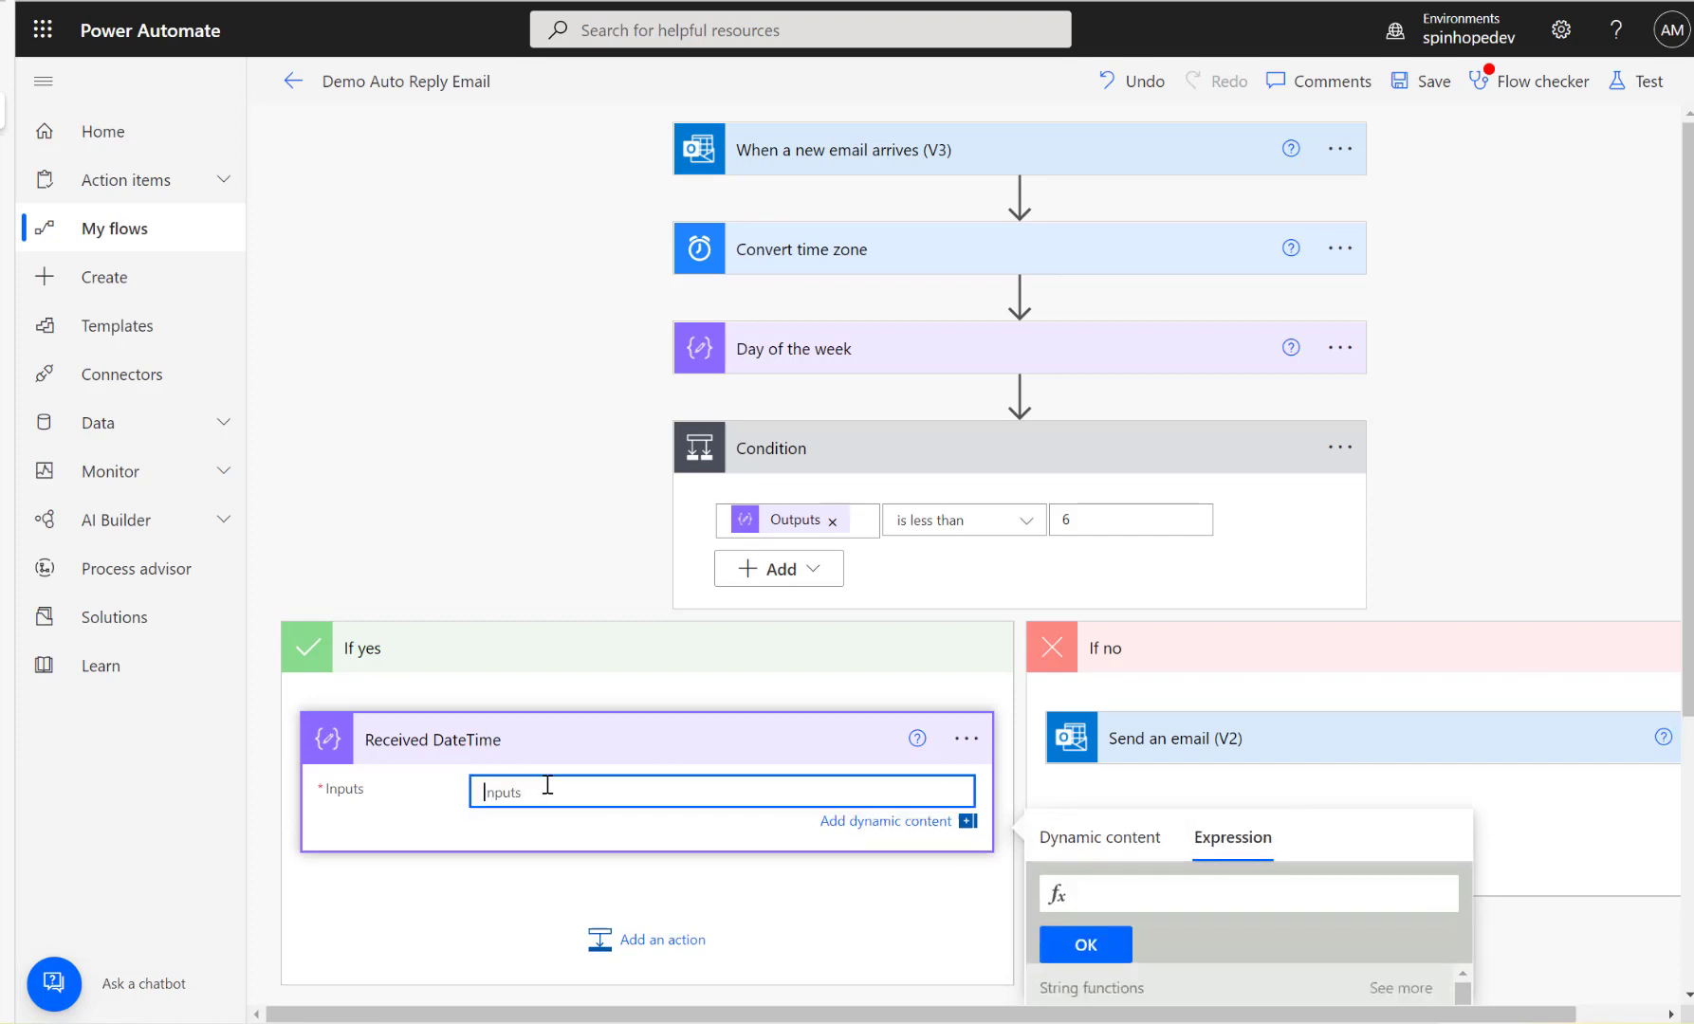
pyautogui.click(1229, 839)
pyautogui.click(1157, 901)
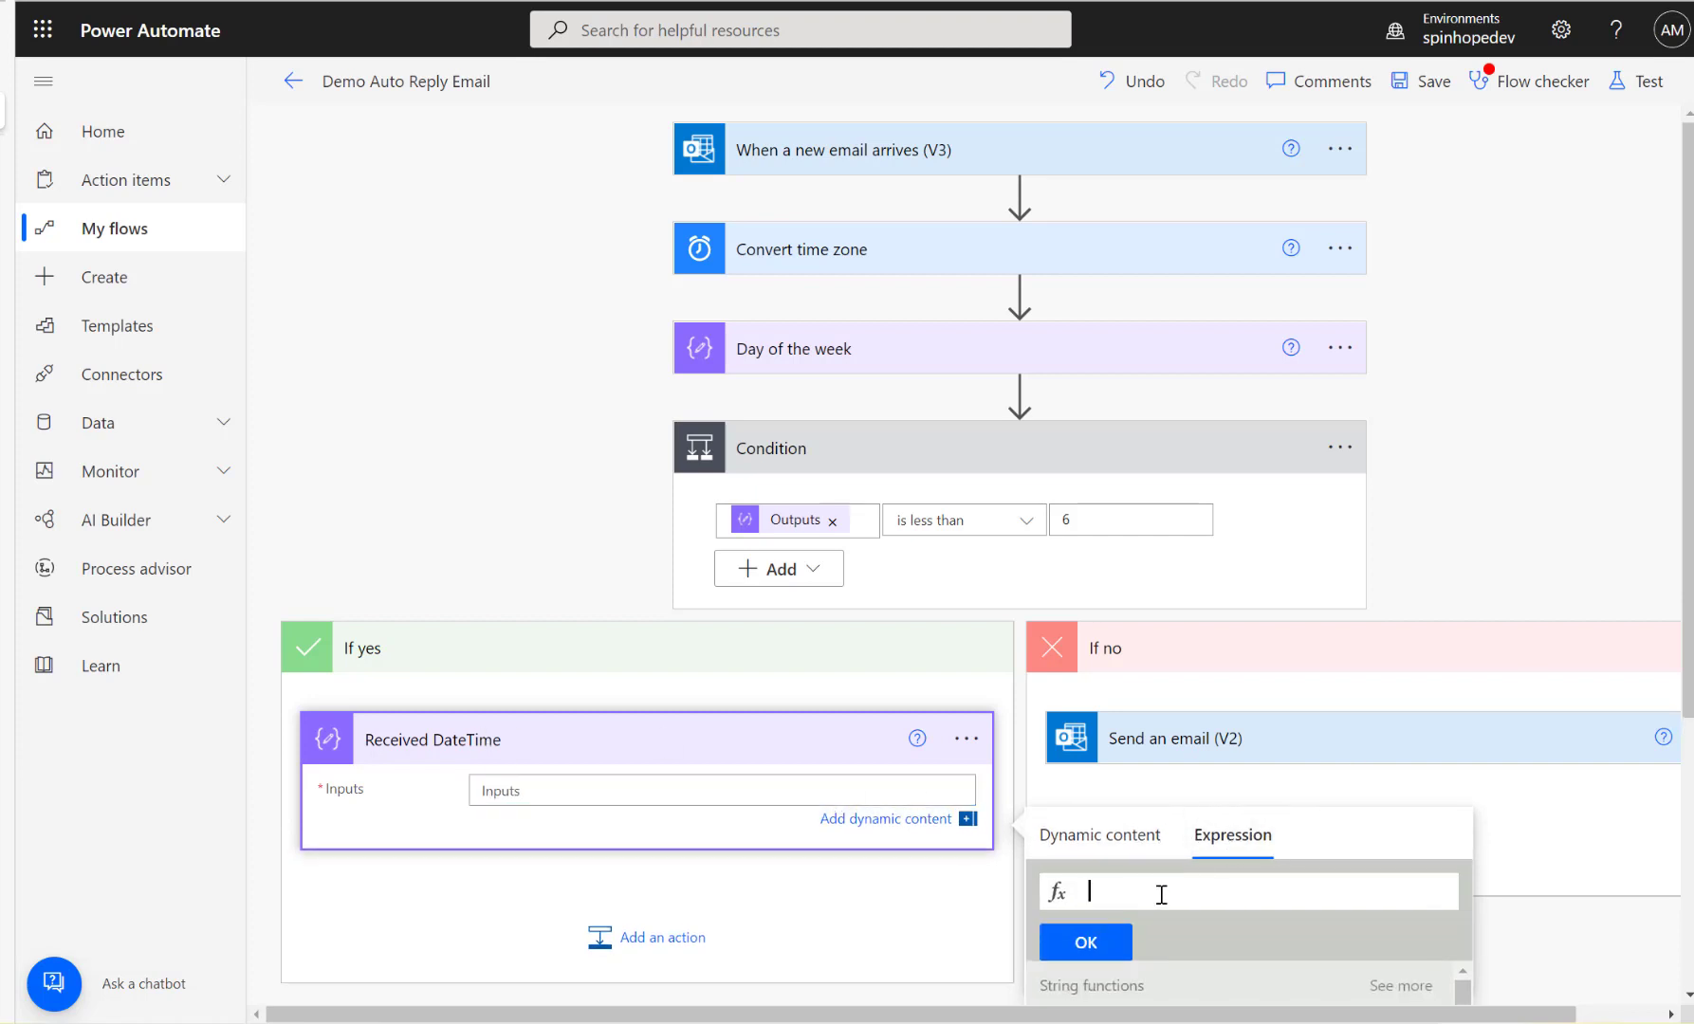
pyautogui.write('formatDateTime')
pyautogui.scroll(-4, 1312, 598)
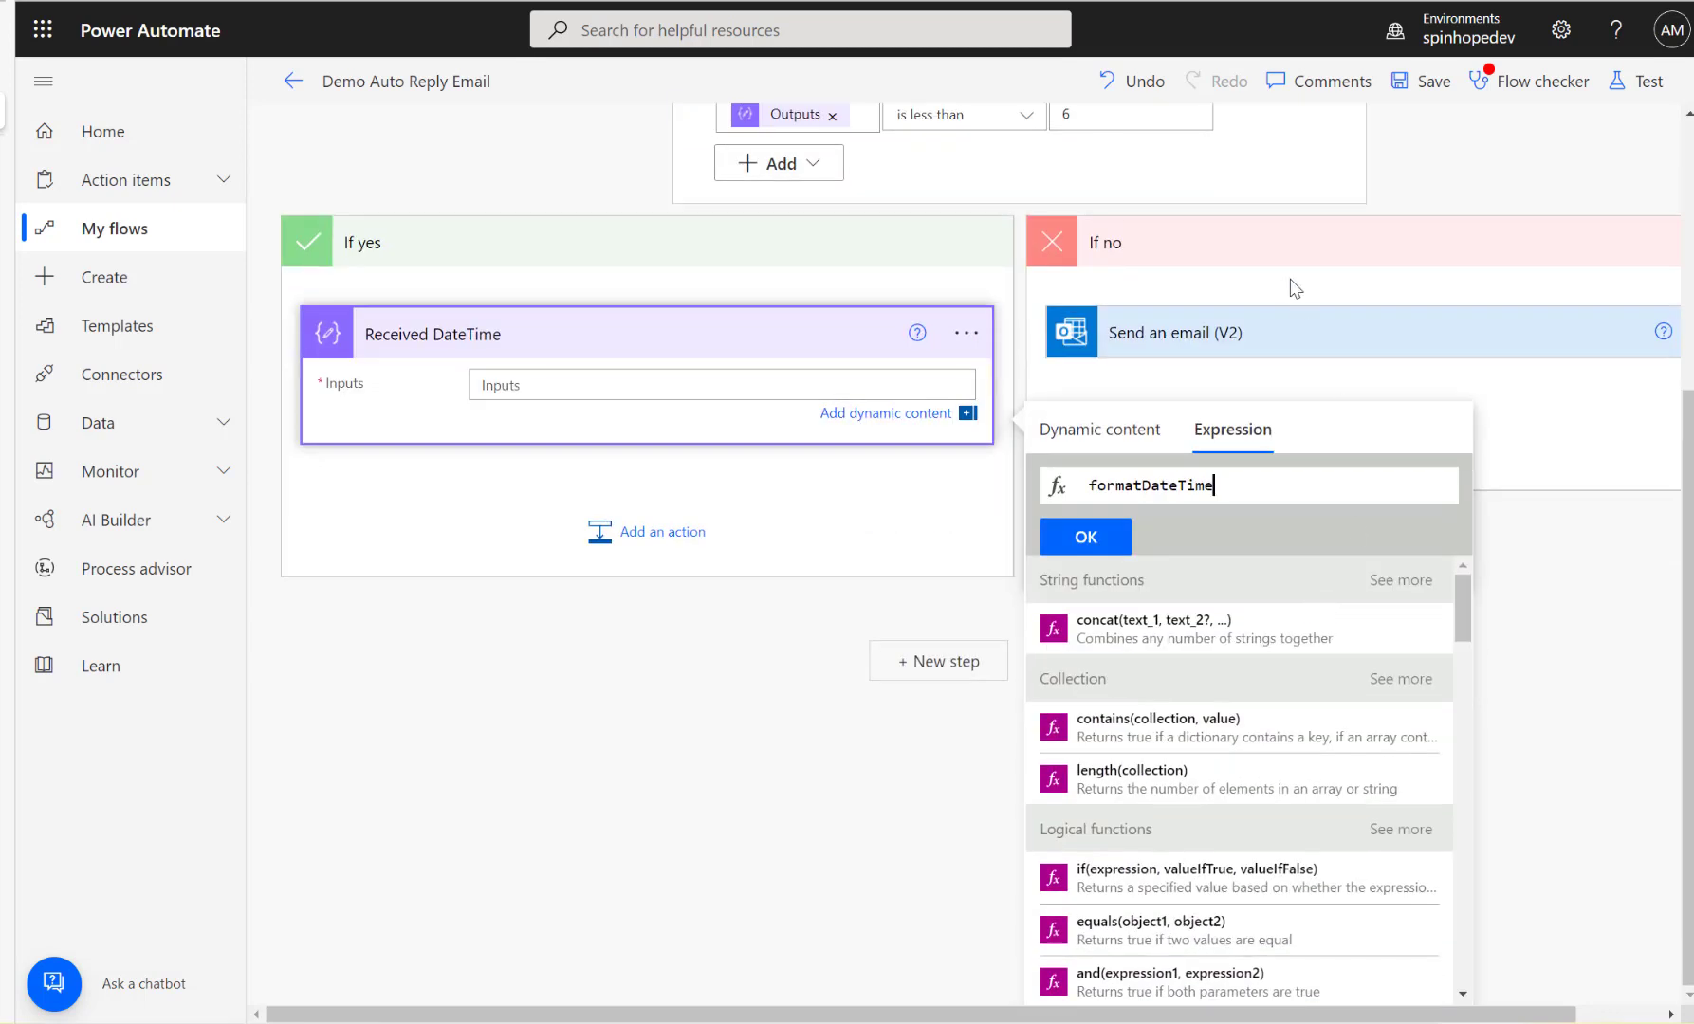
pyautogui.click(1275, 252)
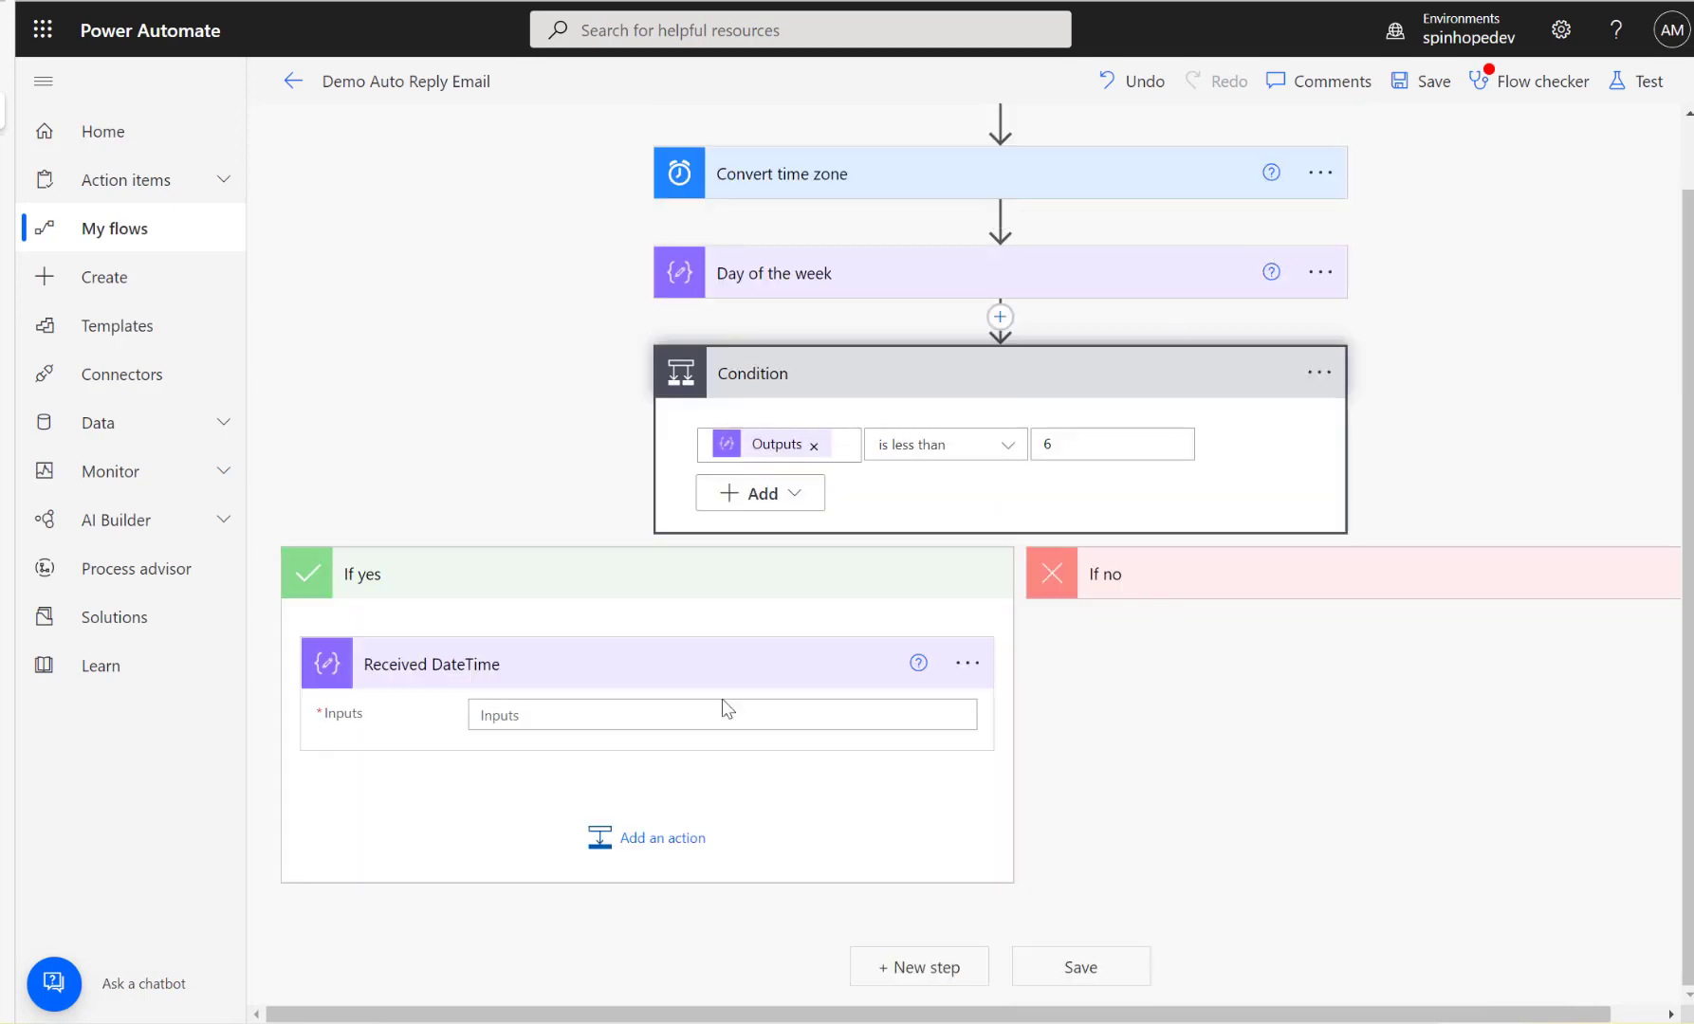
# Build formatDateTime() around the trigger email's Received Time dynamic value.
pyautogui.click(642, 721)
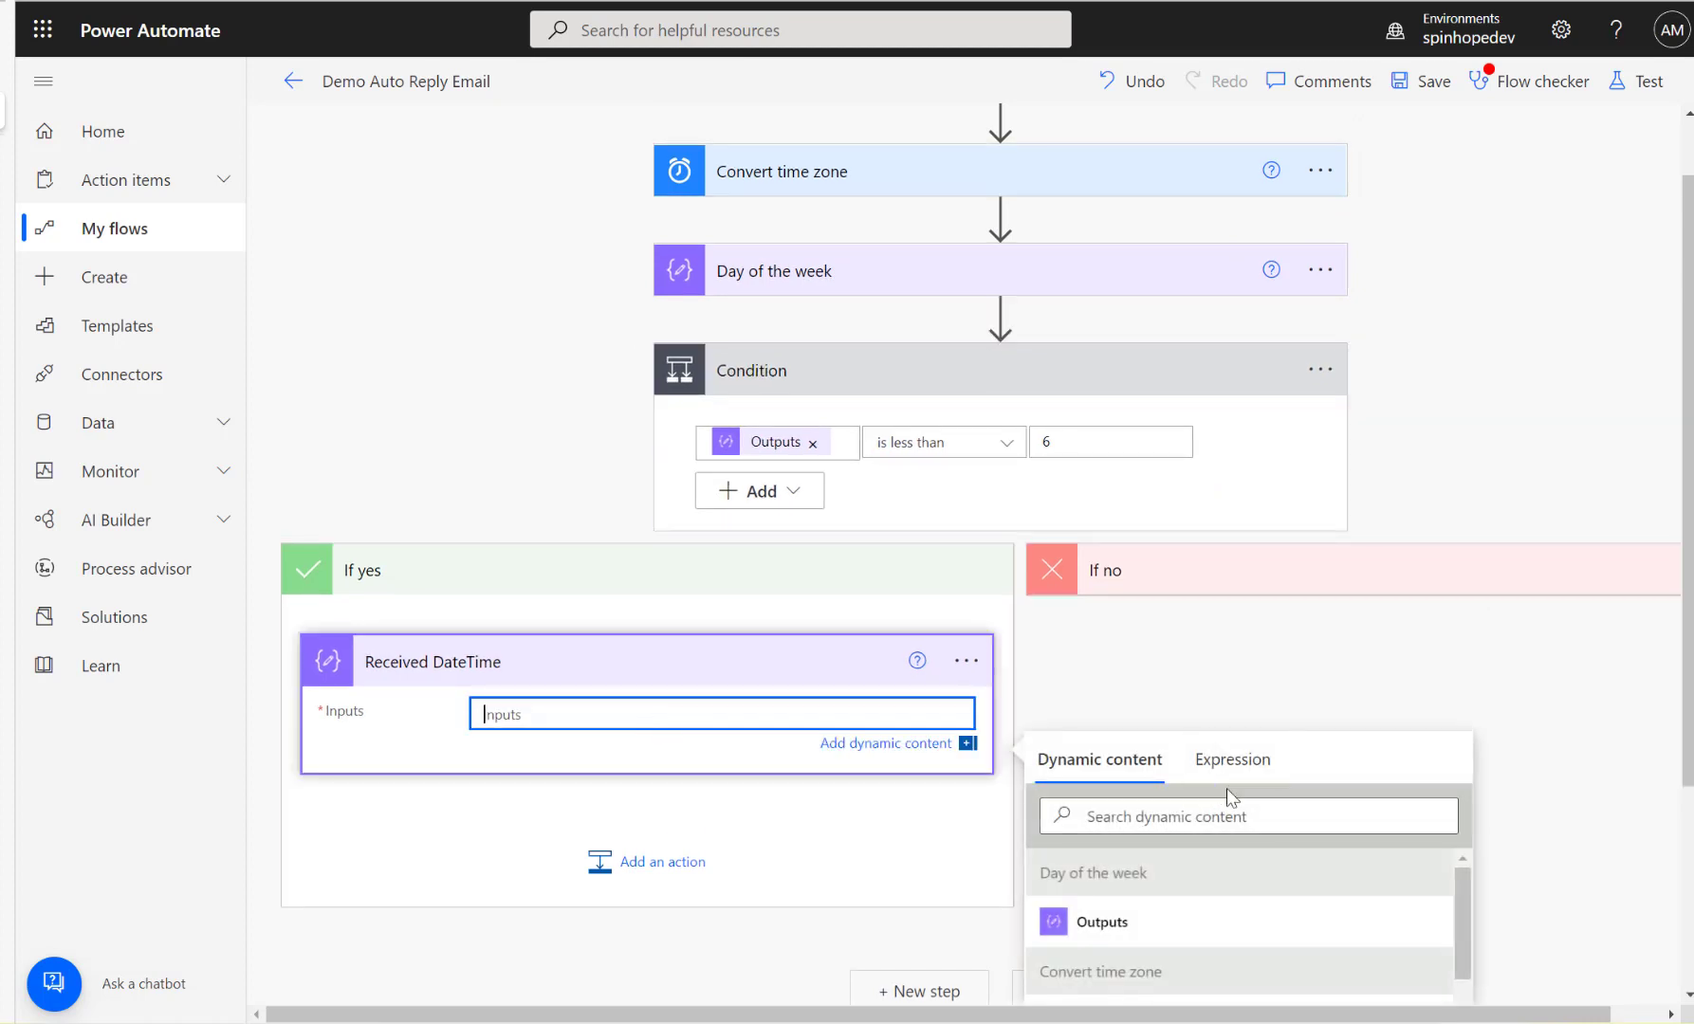
pyautogui.scroll(-3, 1226, 789)
pyautogui.click(1205, 465)
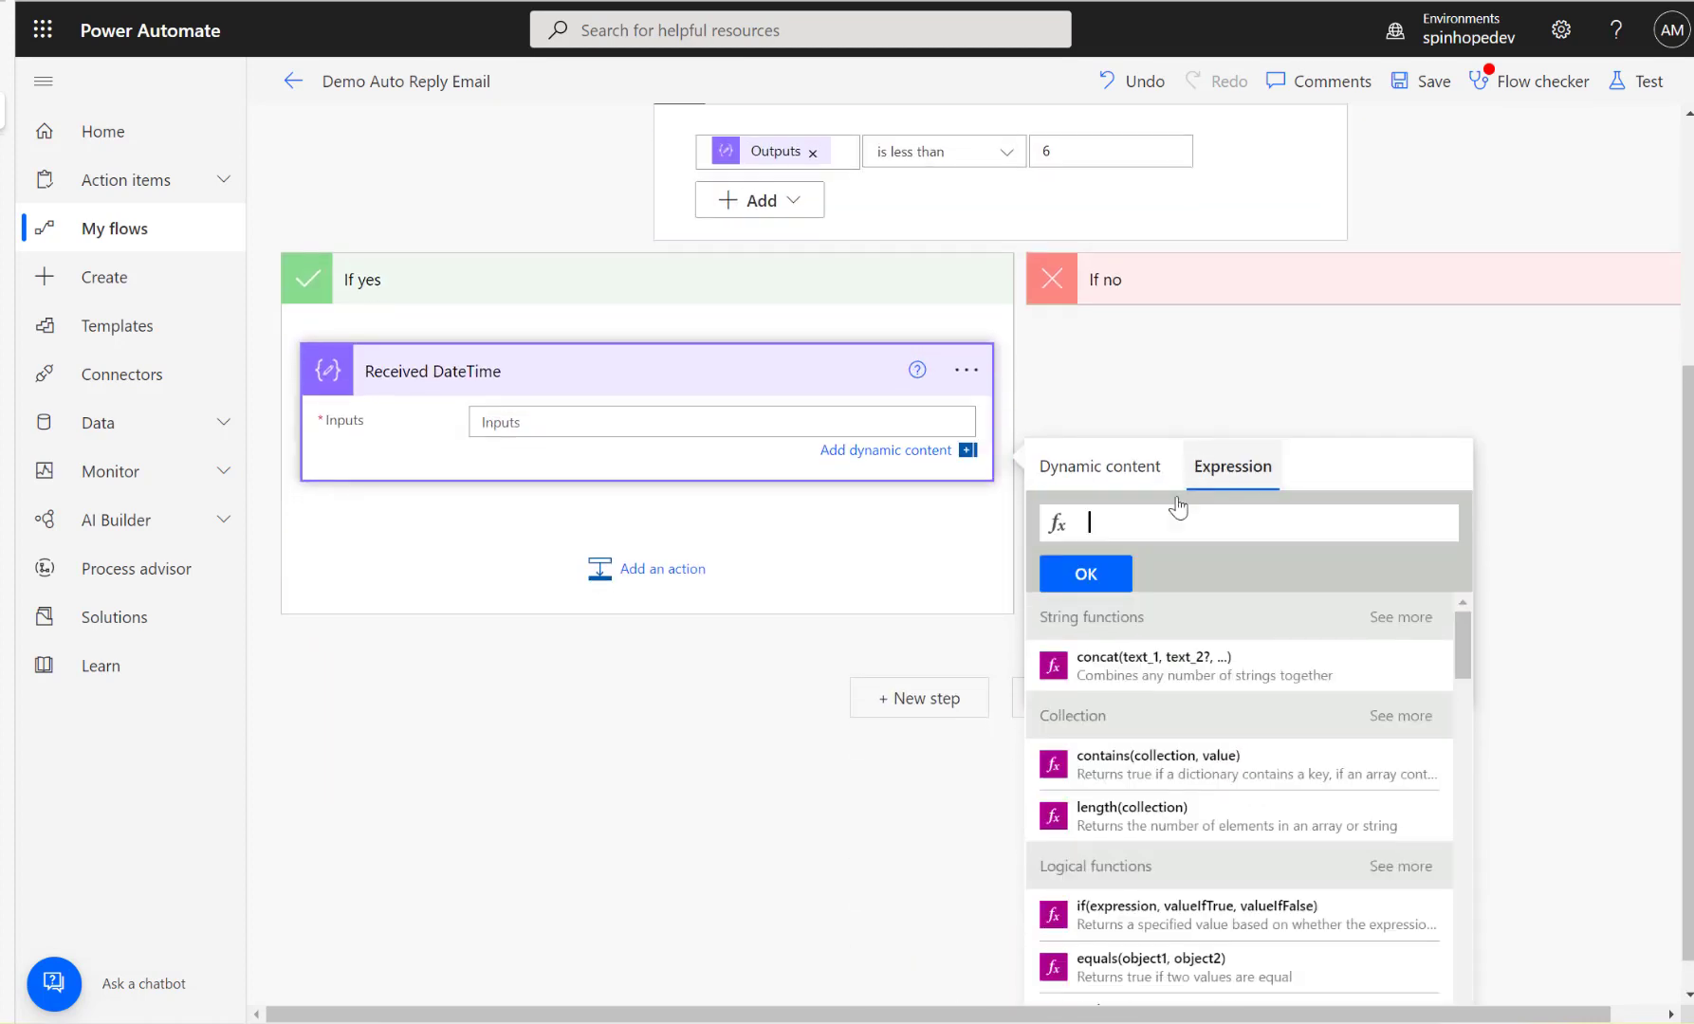
pyautogui.write('formatDateTime')
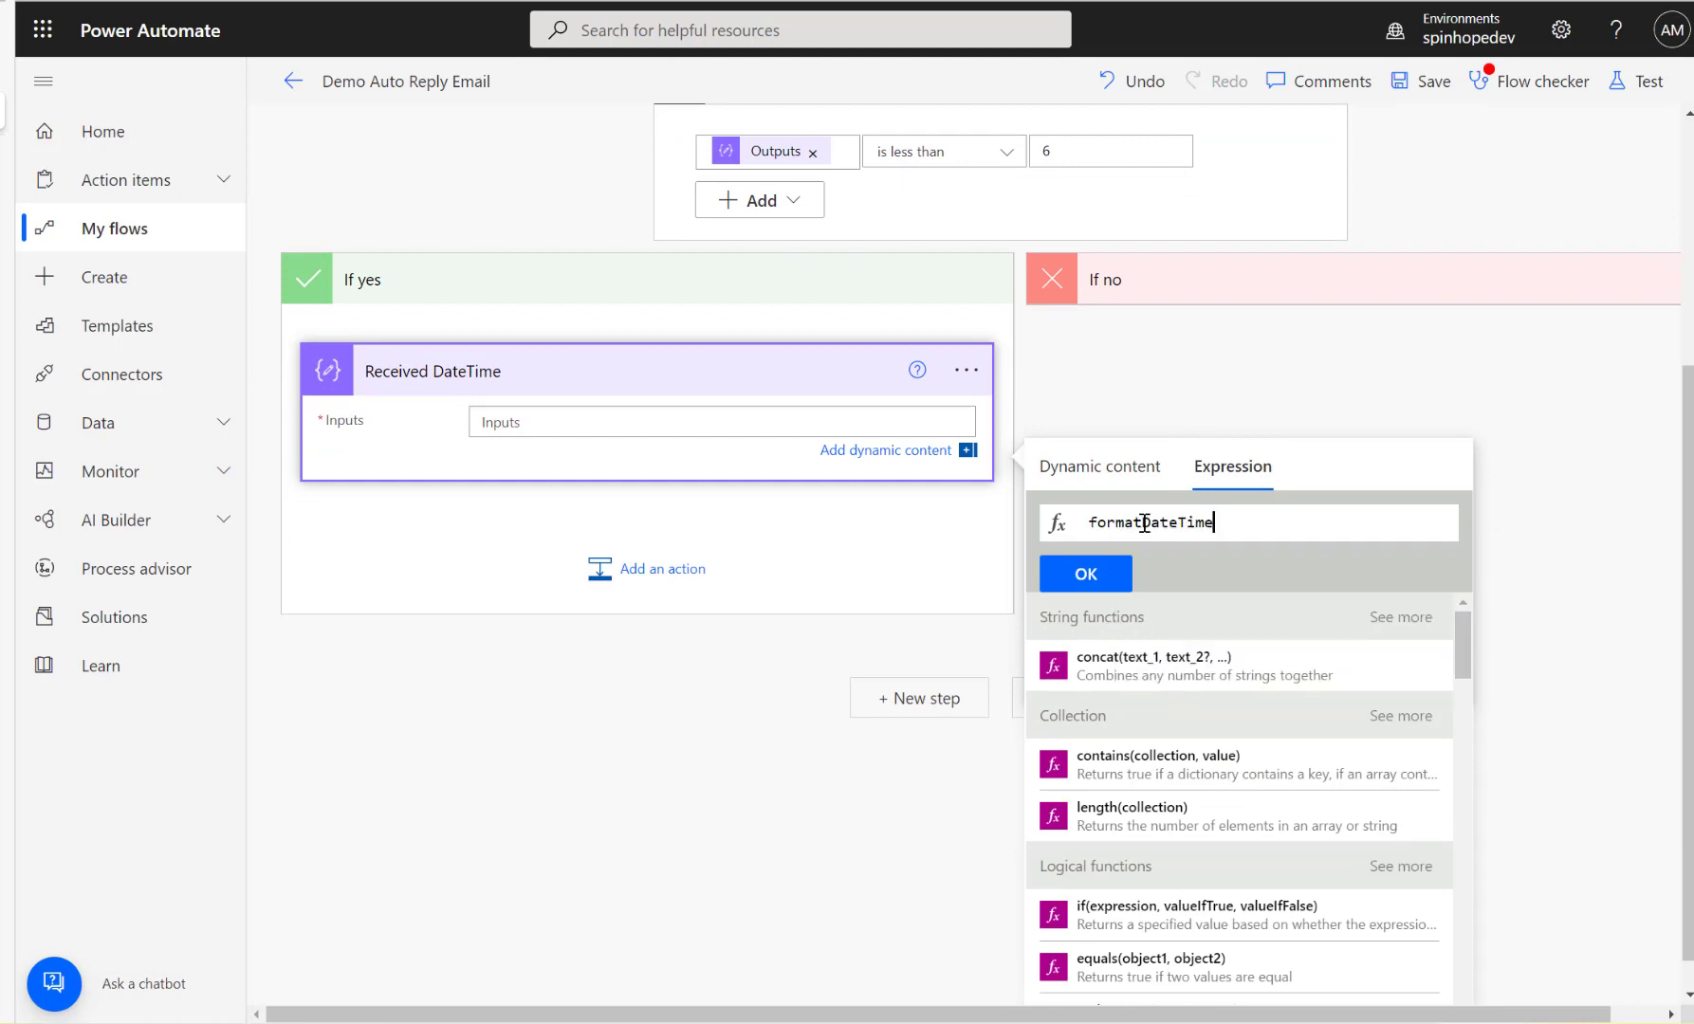
pyautogui.write('(')
pyautogui.click(1112, 473)
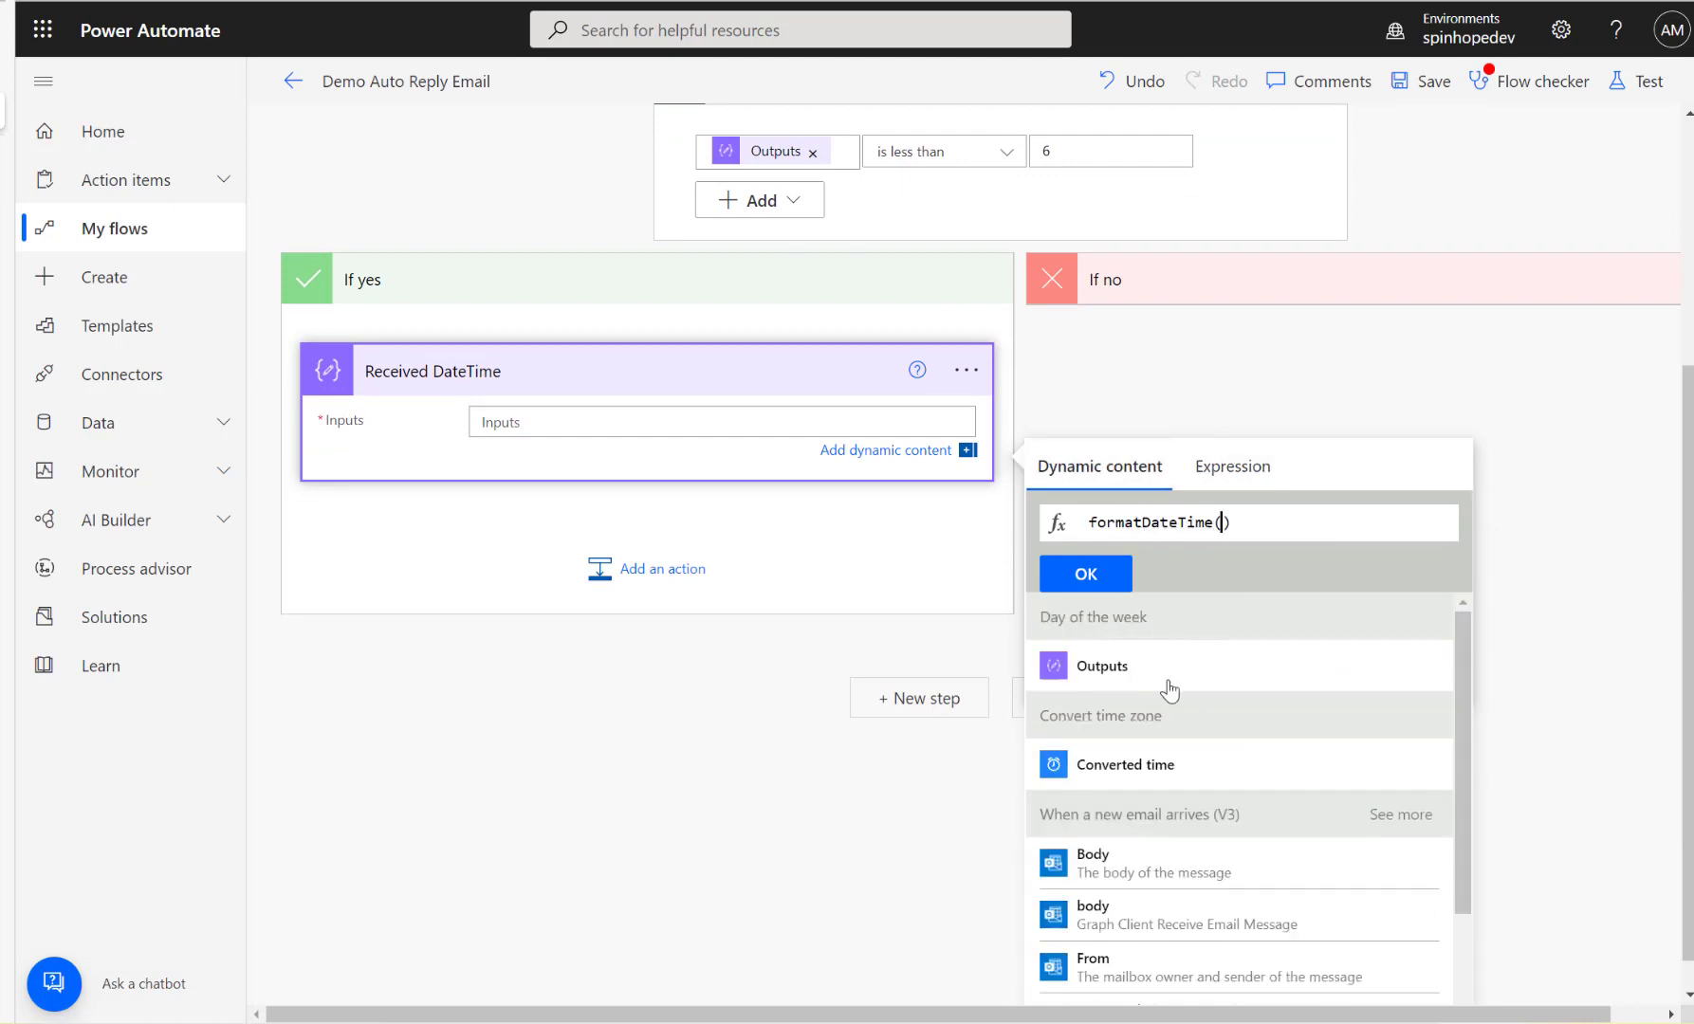
pyautogui.scroll(-2, 1169, 911)
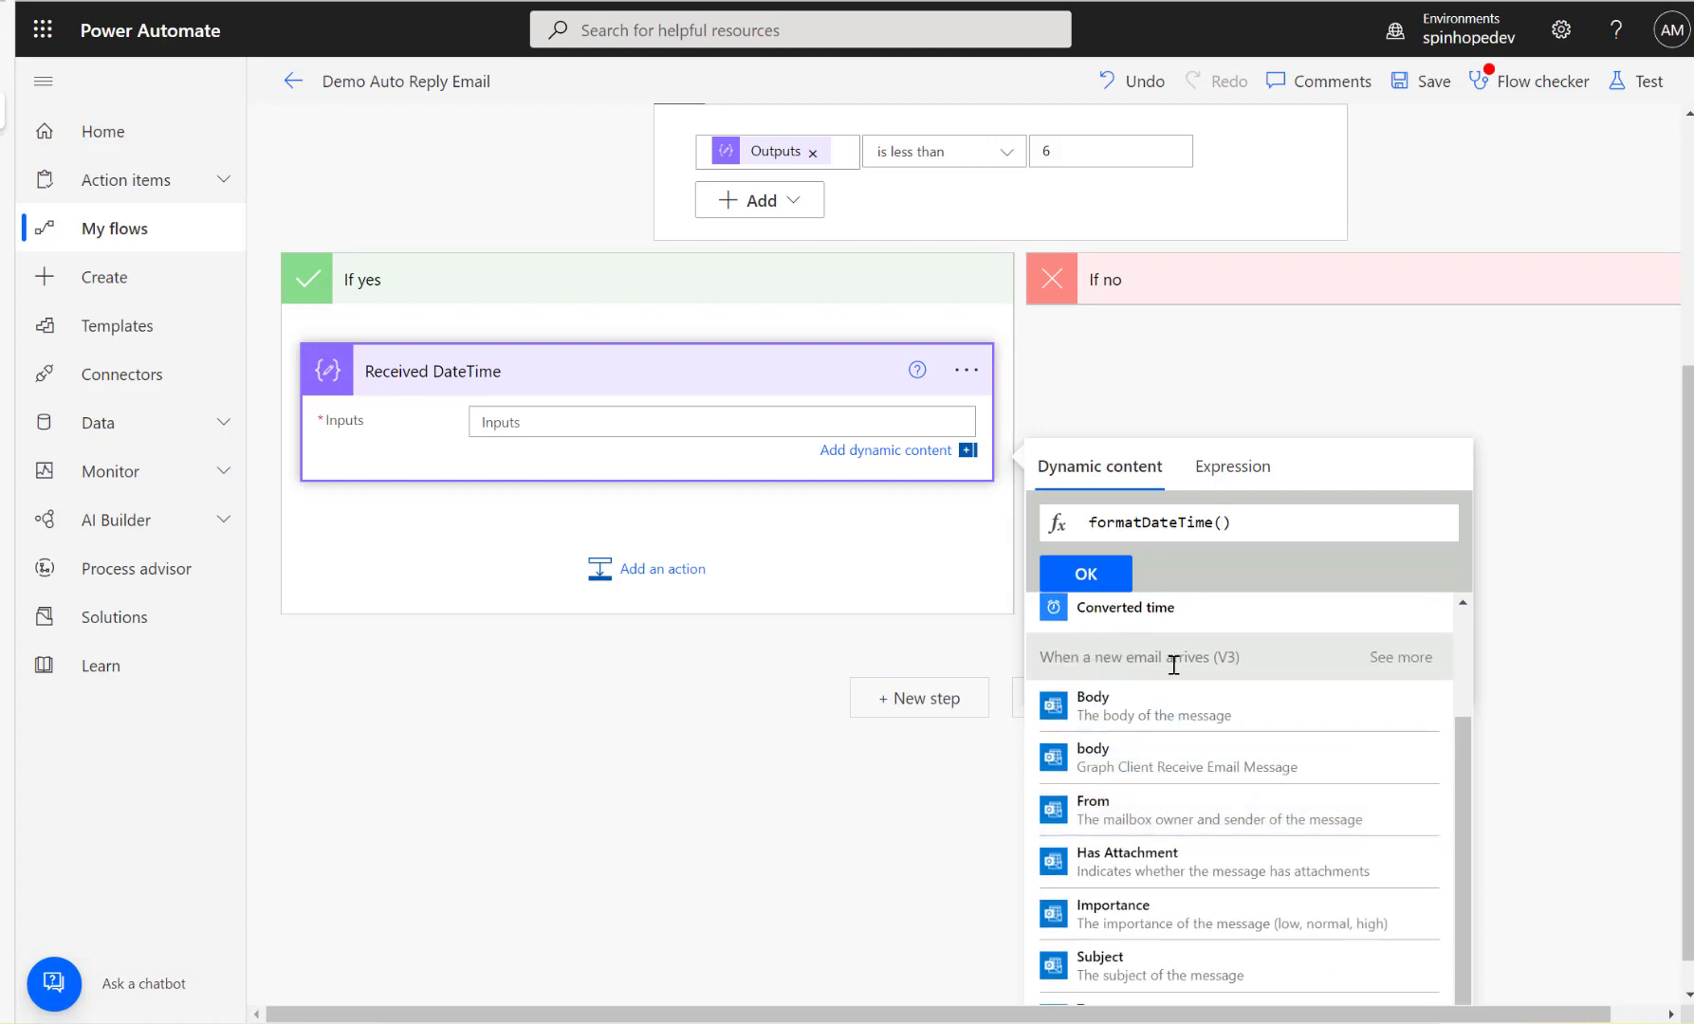
pyautogui.scroll(-1, 1158, 874)
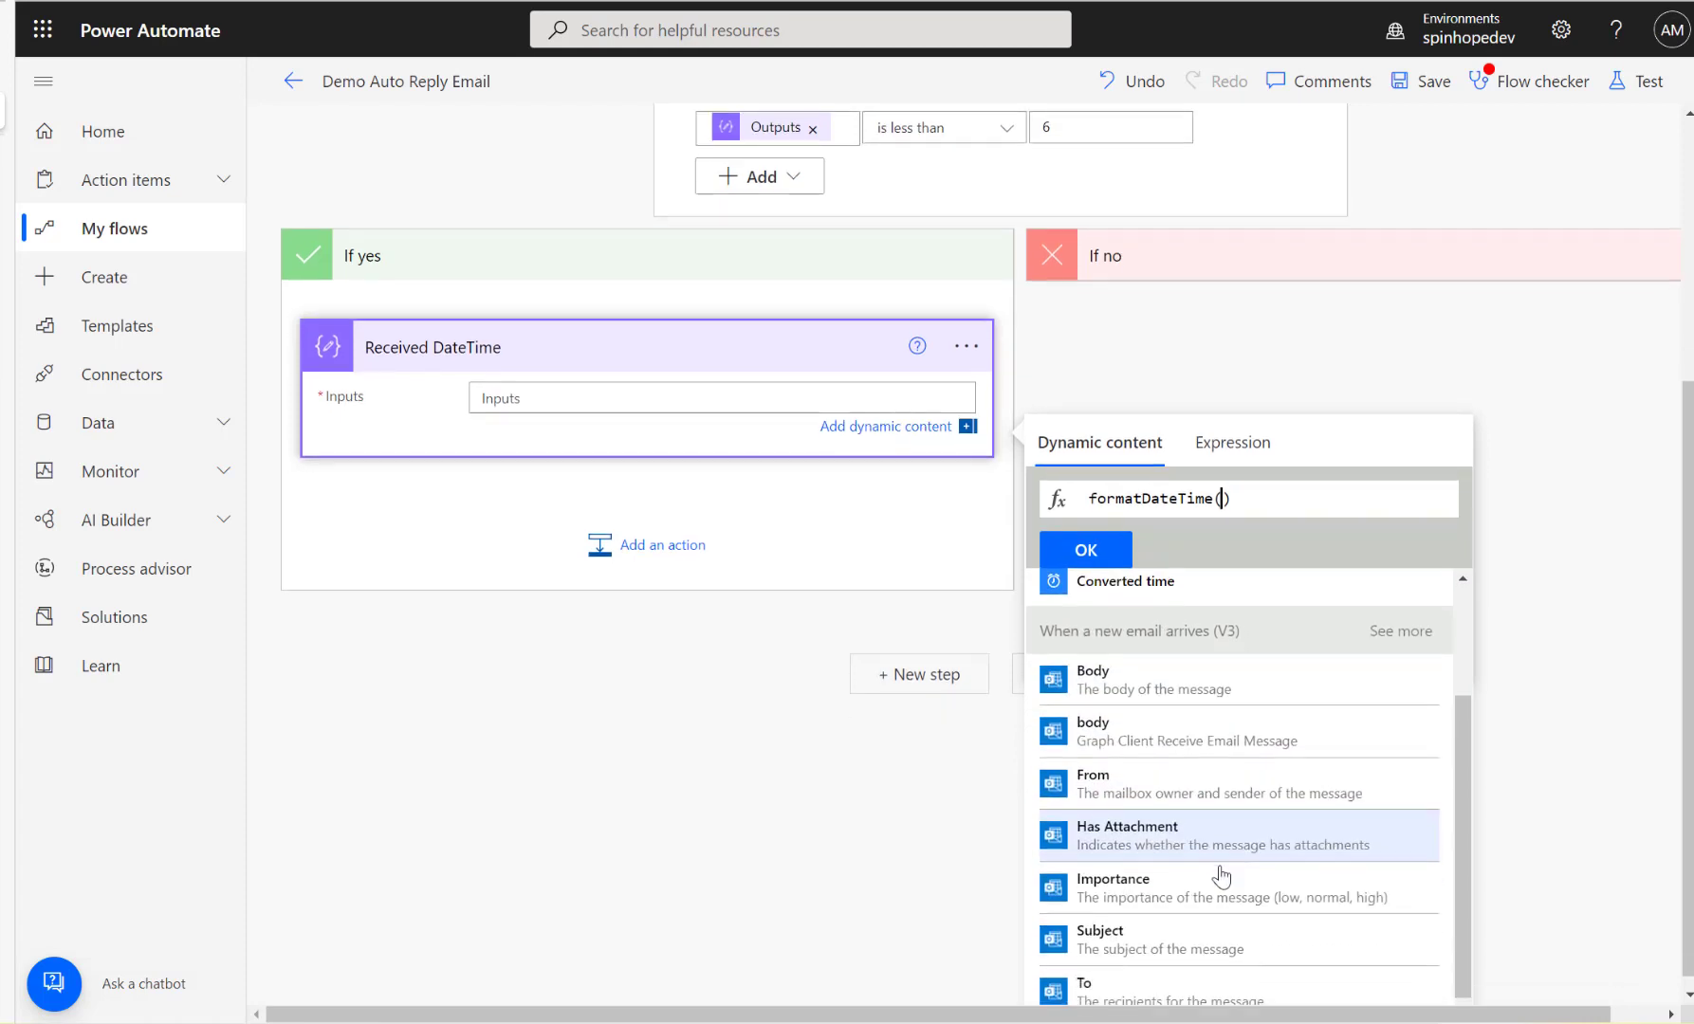
pyautogui.click(1402, 617)
pyautogui.scroll(-5, 1225, 766)
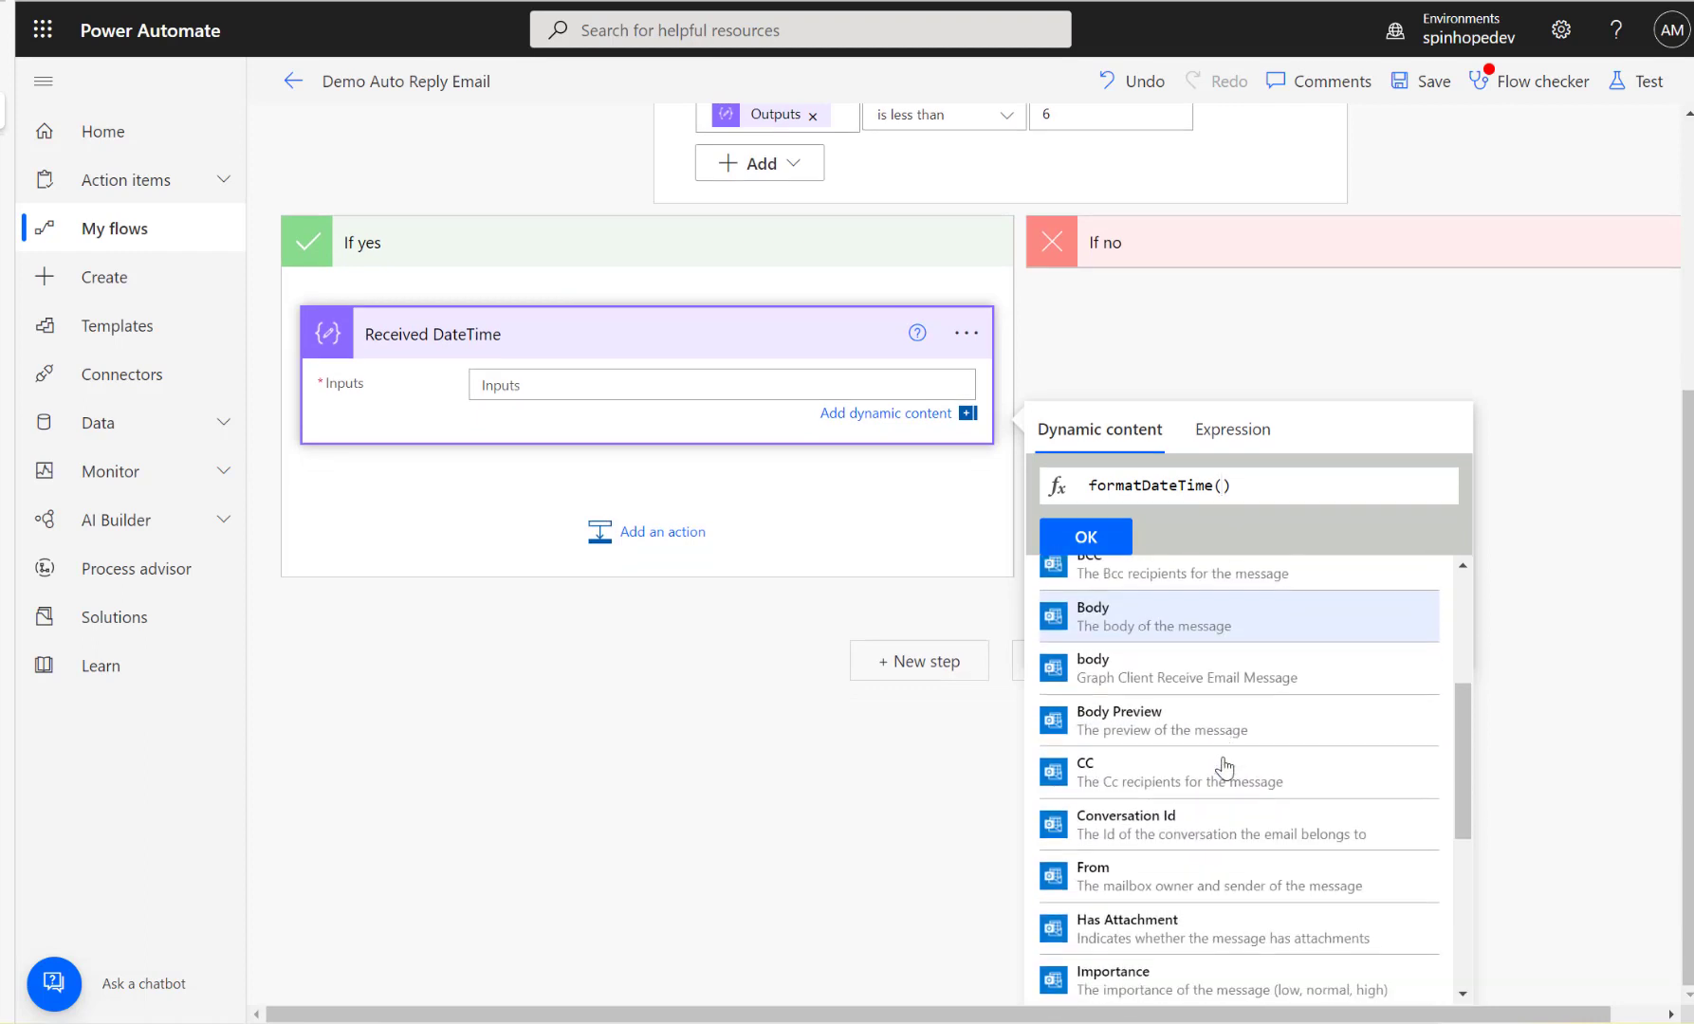
pyautogui.scroll(-1, 1225, 766)
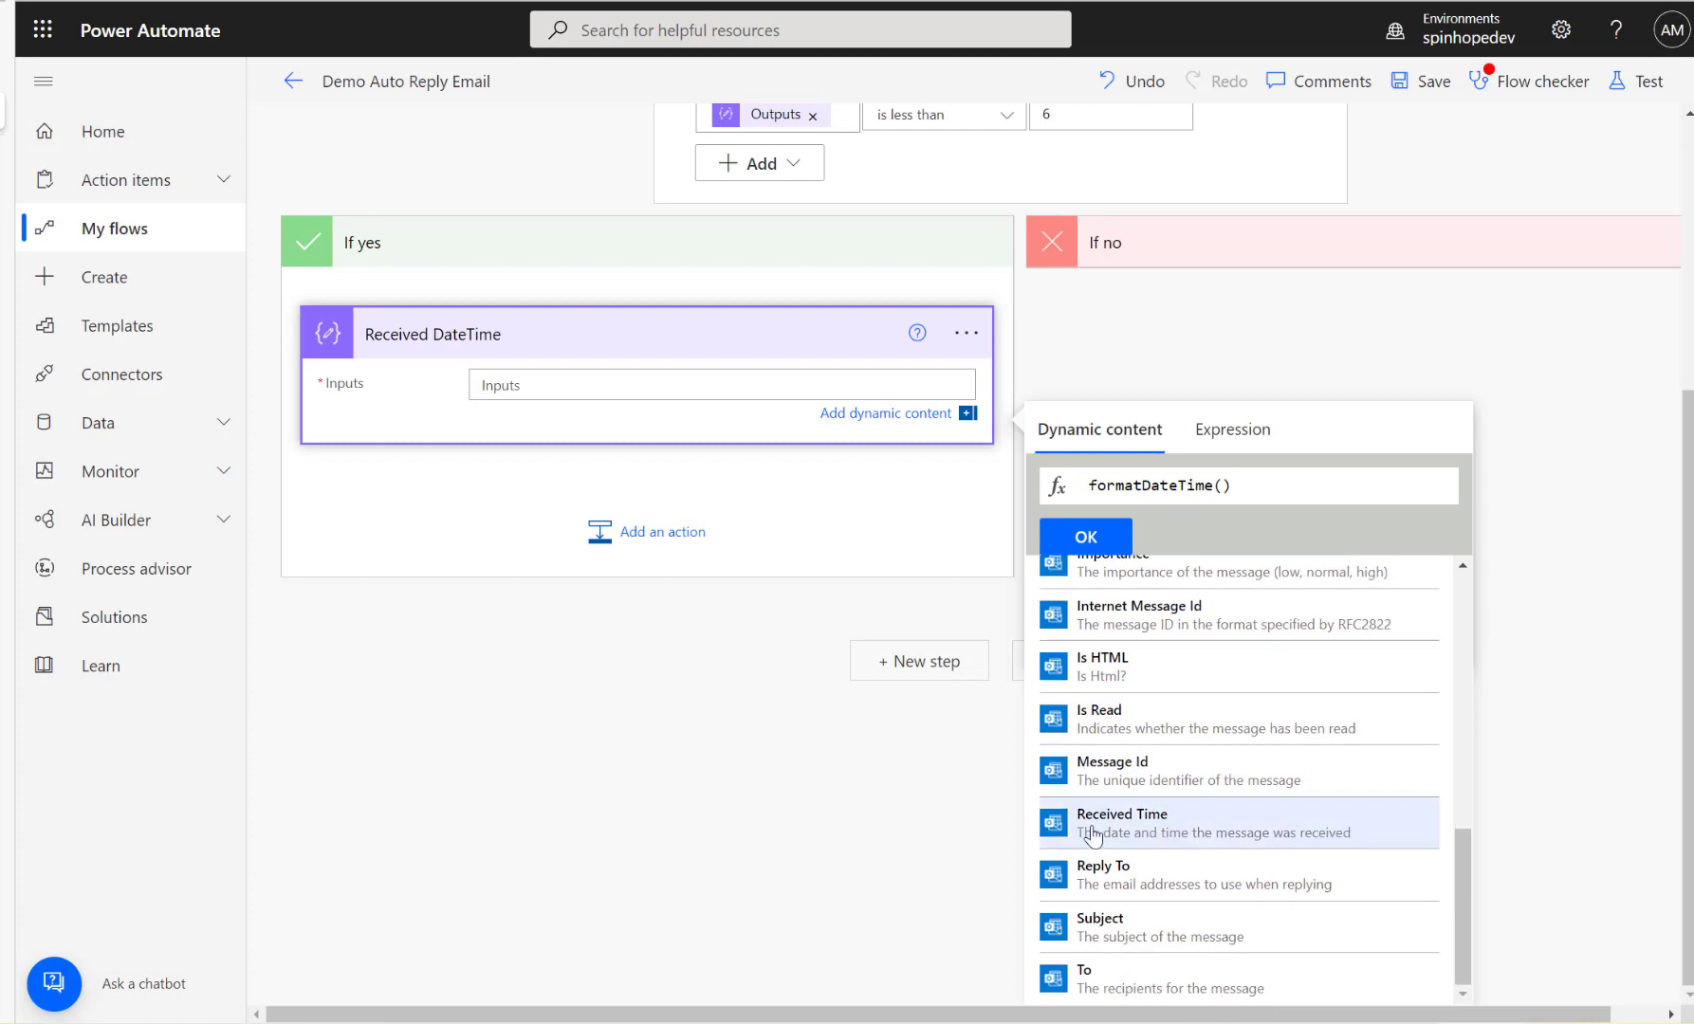
pyautogui.click(1168, 833)
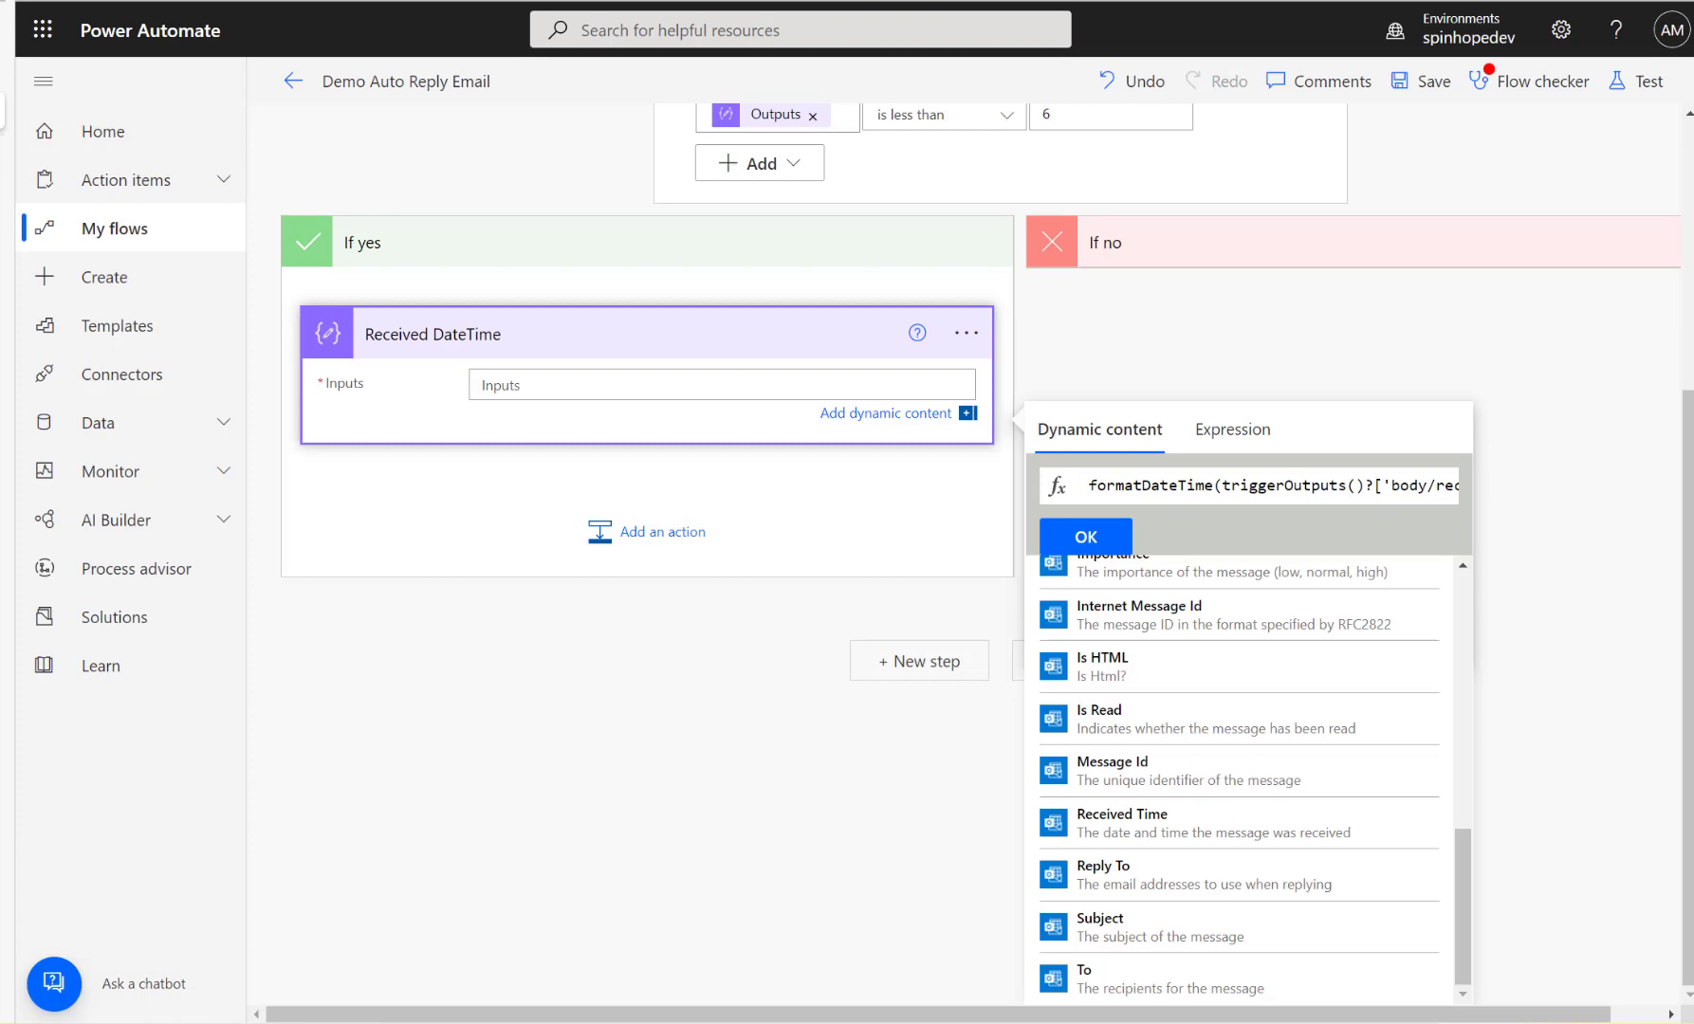
# Add the format 'yyyyMMddHHmmss' to the expression and insert it into Inputs.
pyautogui.click(1266, 484)
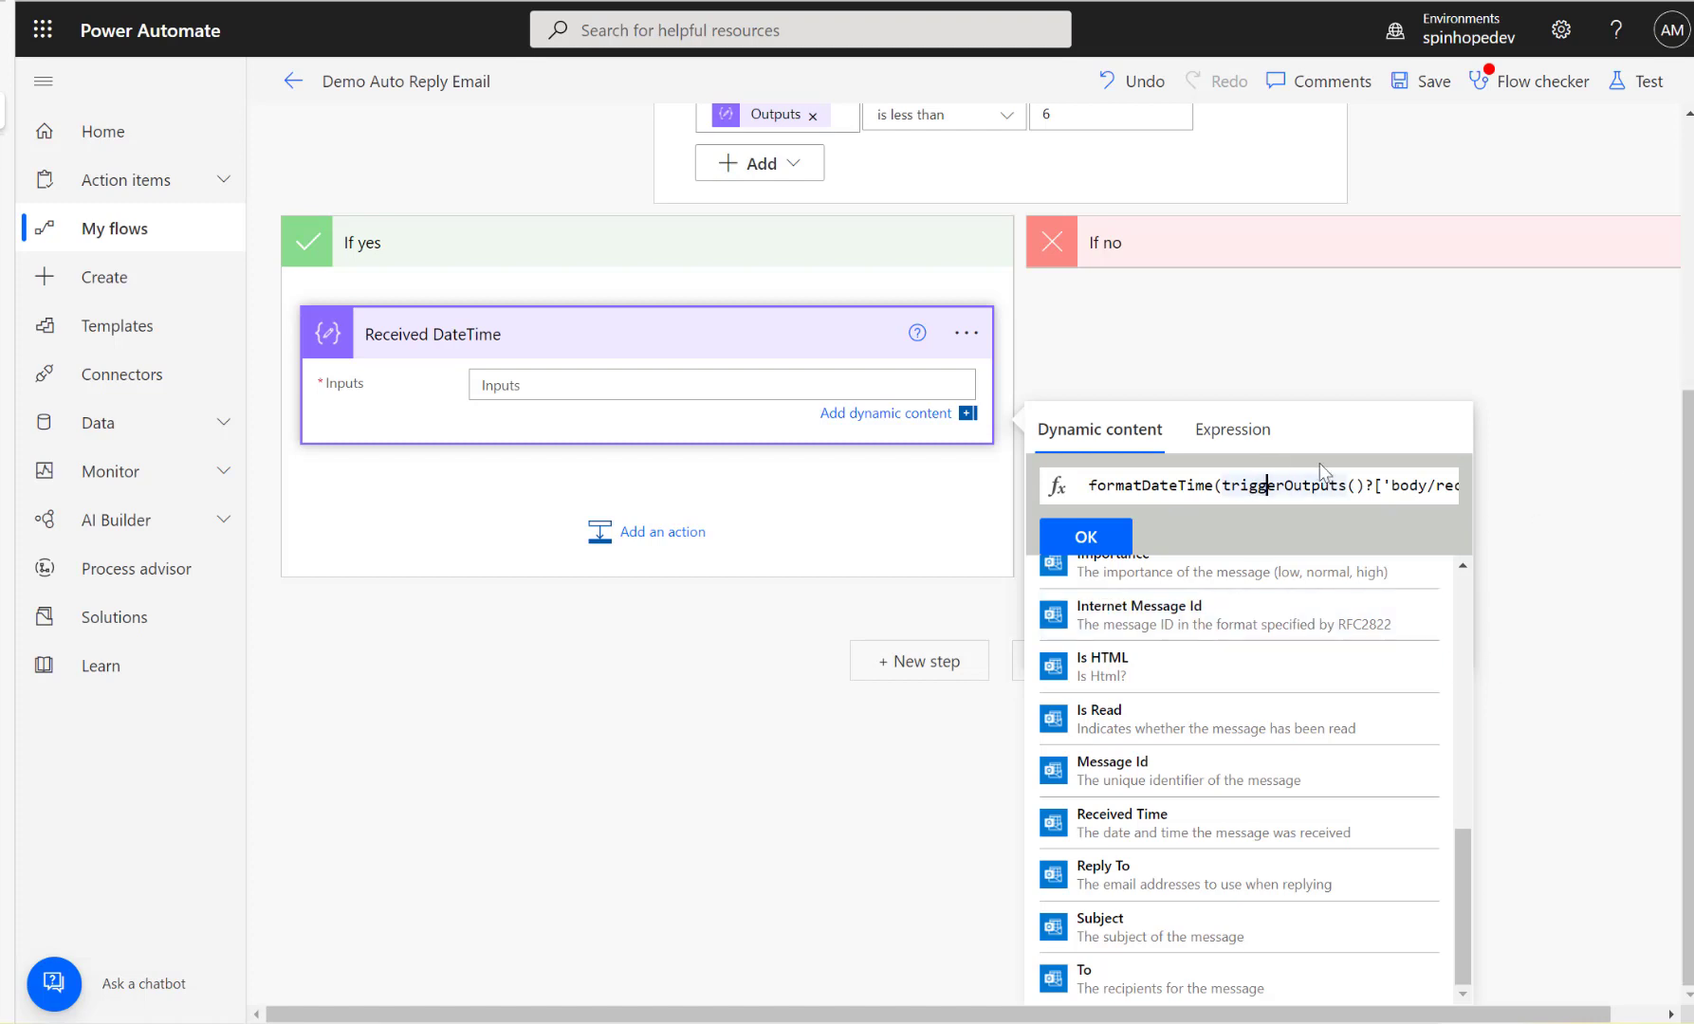
pyautogui.press('Right')
pyautogui.press('Right')
pyautogui.press('Right')
pyautogui.press('Right')
pyautogui.press('Right')
pyautogui.press('Right')
pyautogui.press('Right')
pyautogui.press('Right')
pyautogui.press('Right')
pyautogui.press('Right')
pyautogui.press('Right')
pyautogui.press('Right')
pyautogui.press('Right')
pyautogui.press('Right')
pyautogui.press('Right')
pyautogui.press('Right')
pyautogui.press('Right')
pyautogui.press('Right')
pyautogui.press('Right')
pyautogui.press('Right')
pyautogui.press('Left')
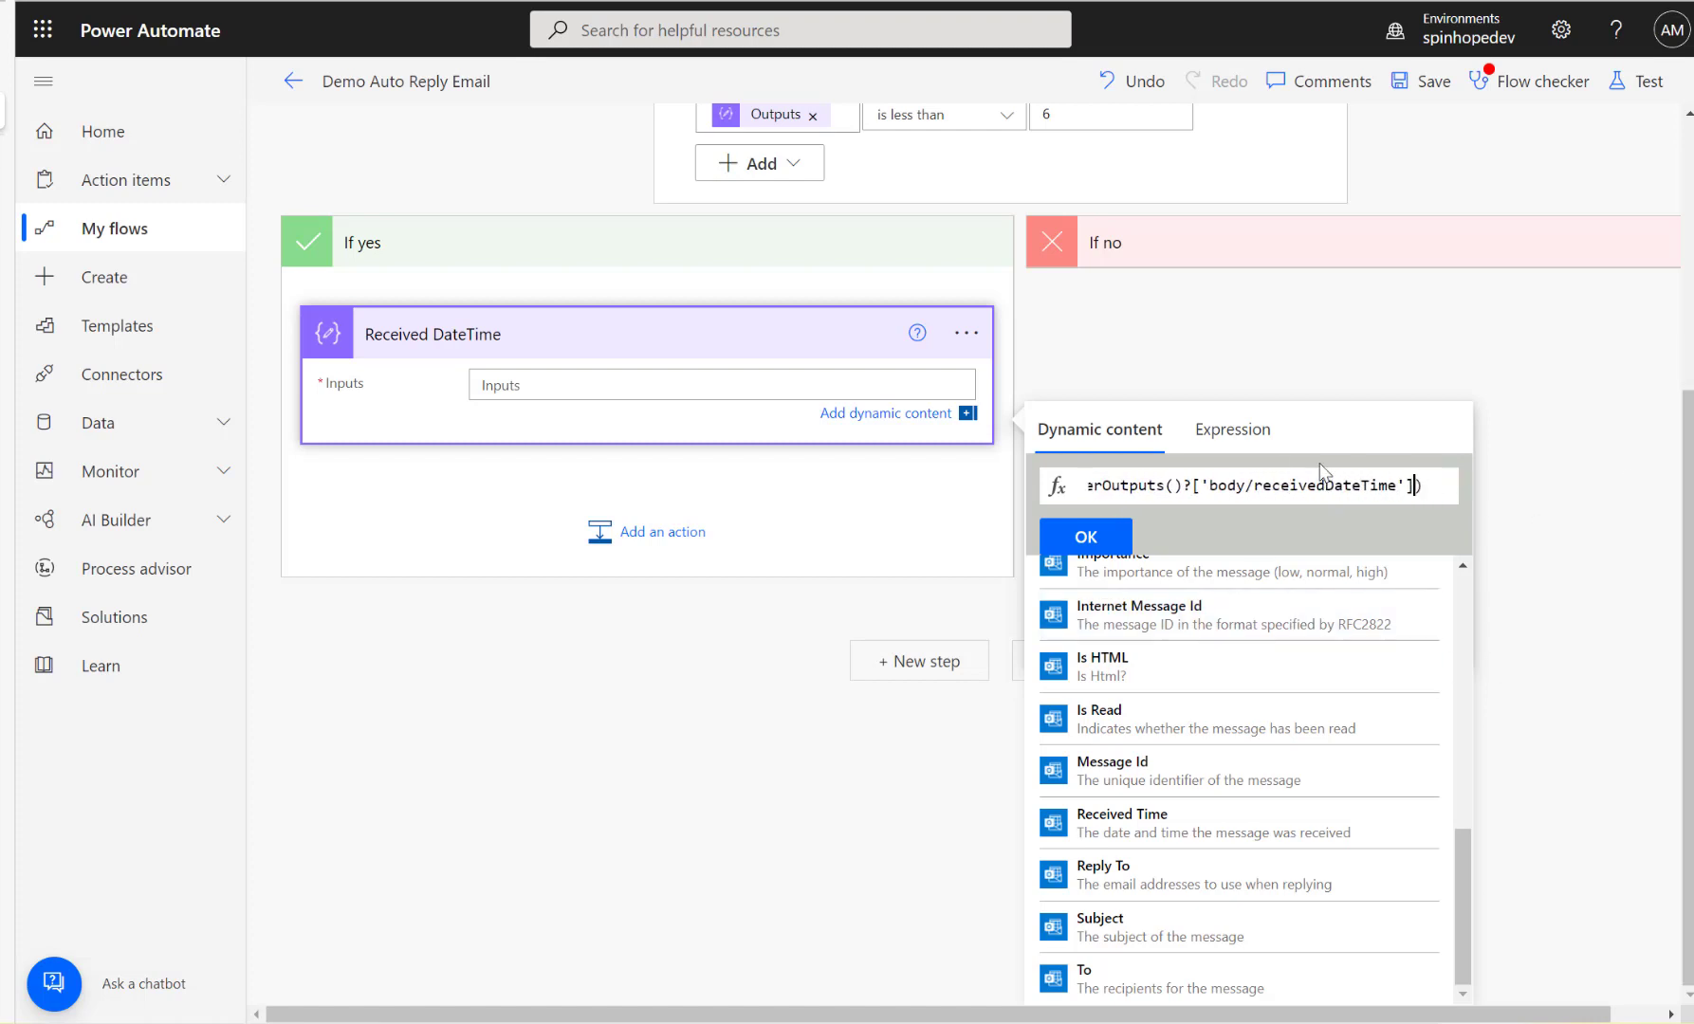
pyautogui.write(",'yyyyMMddHHmmss")
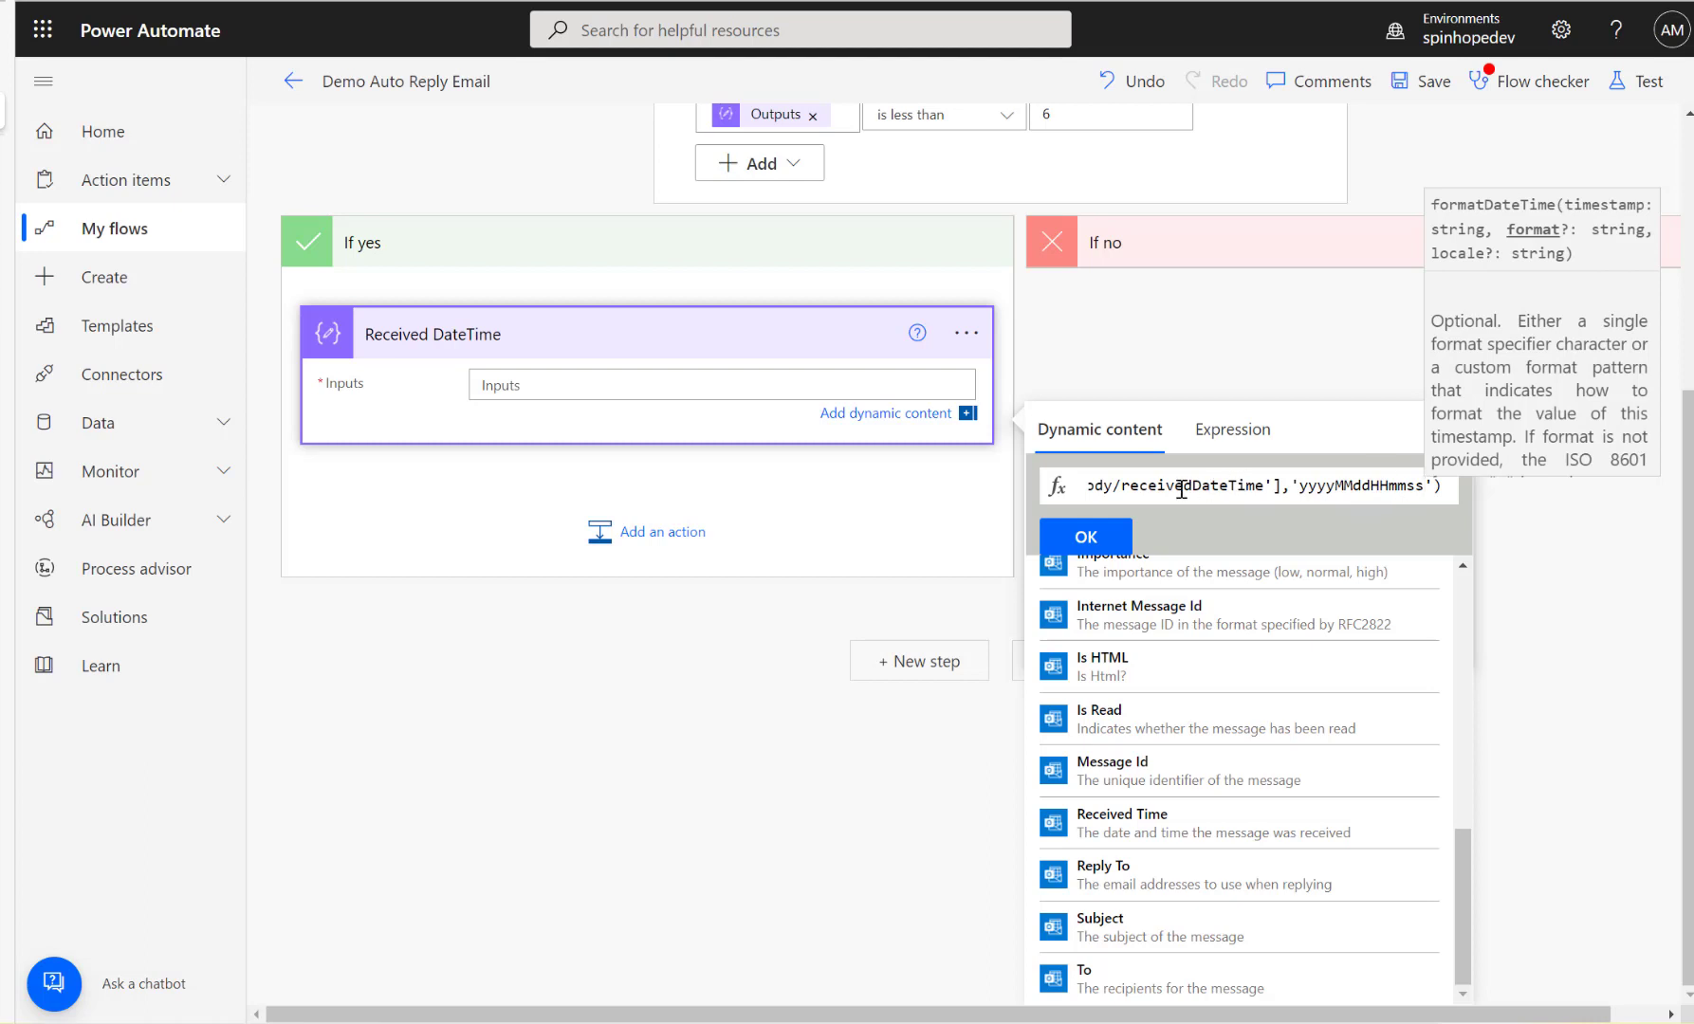
pyautogui.click(1108, 537)
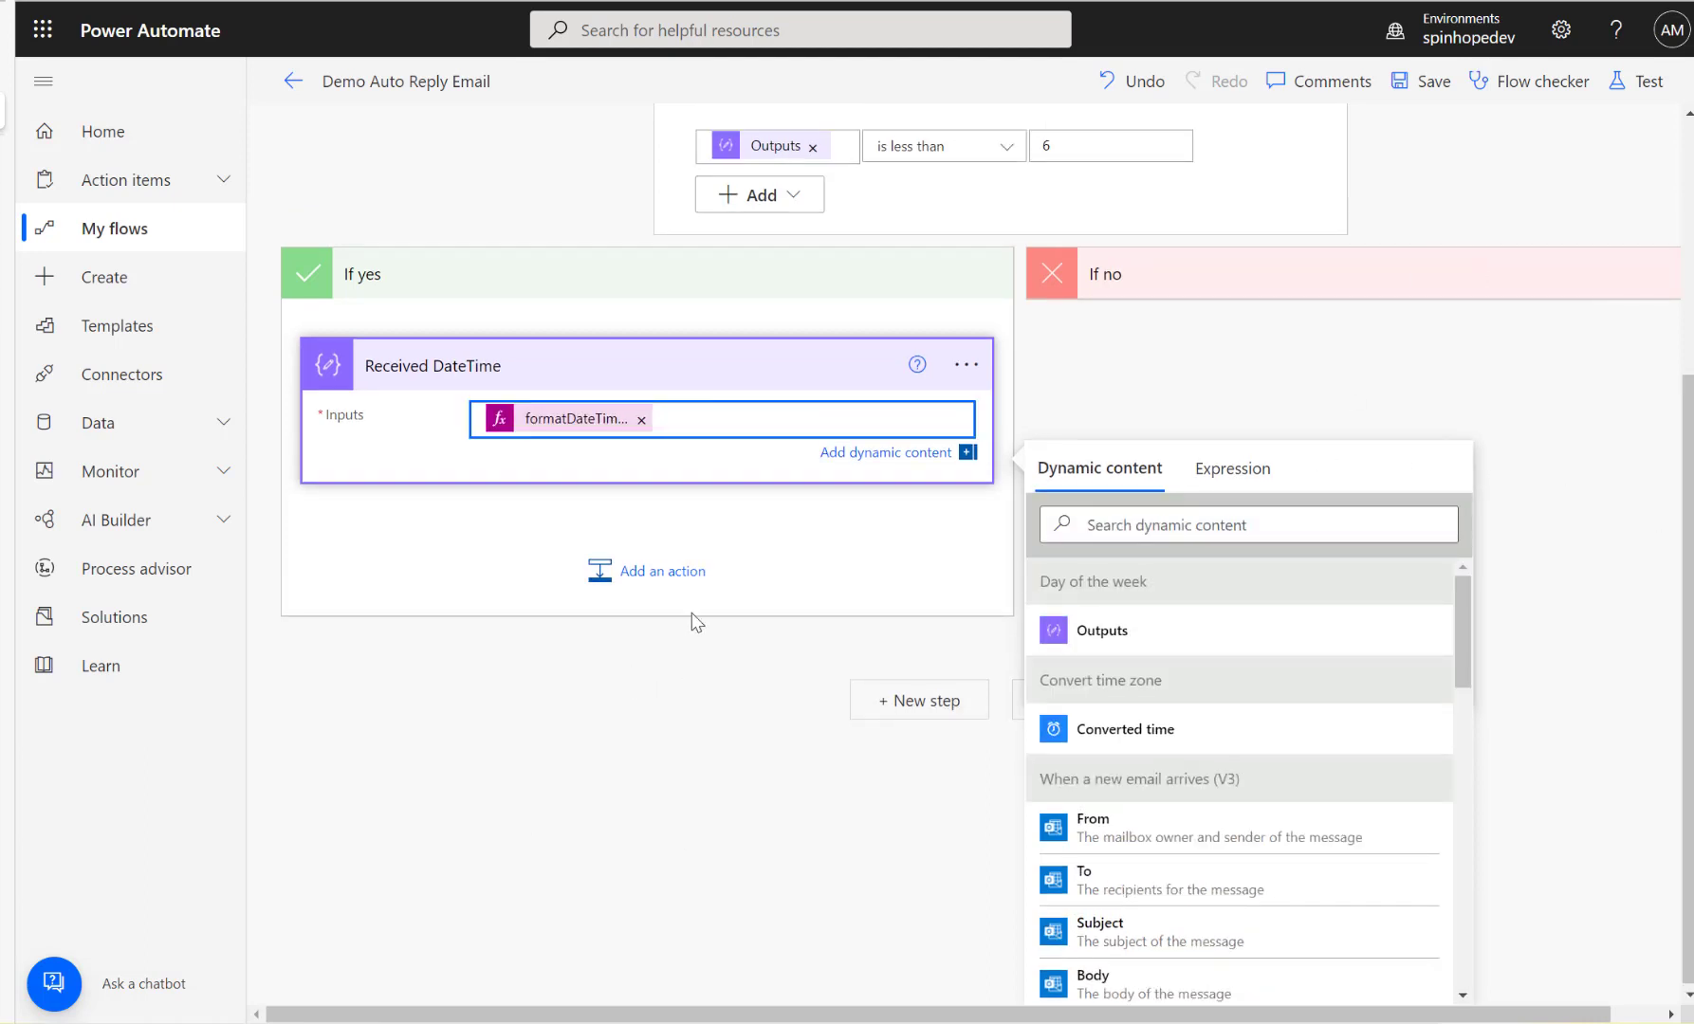
# Append the 'yyyyMMddHHmmss' format to the Received DateTime formatDateTime expression and update it.
pyautogui.click(590, 423)
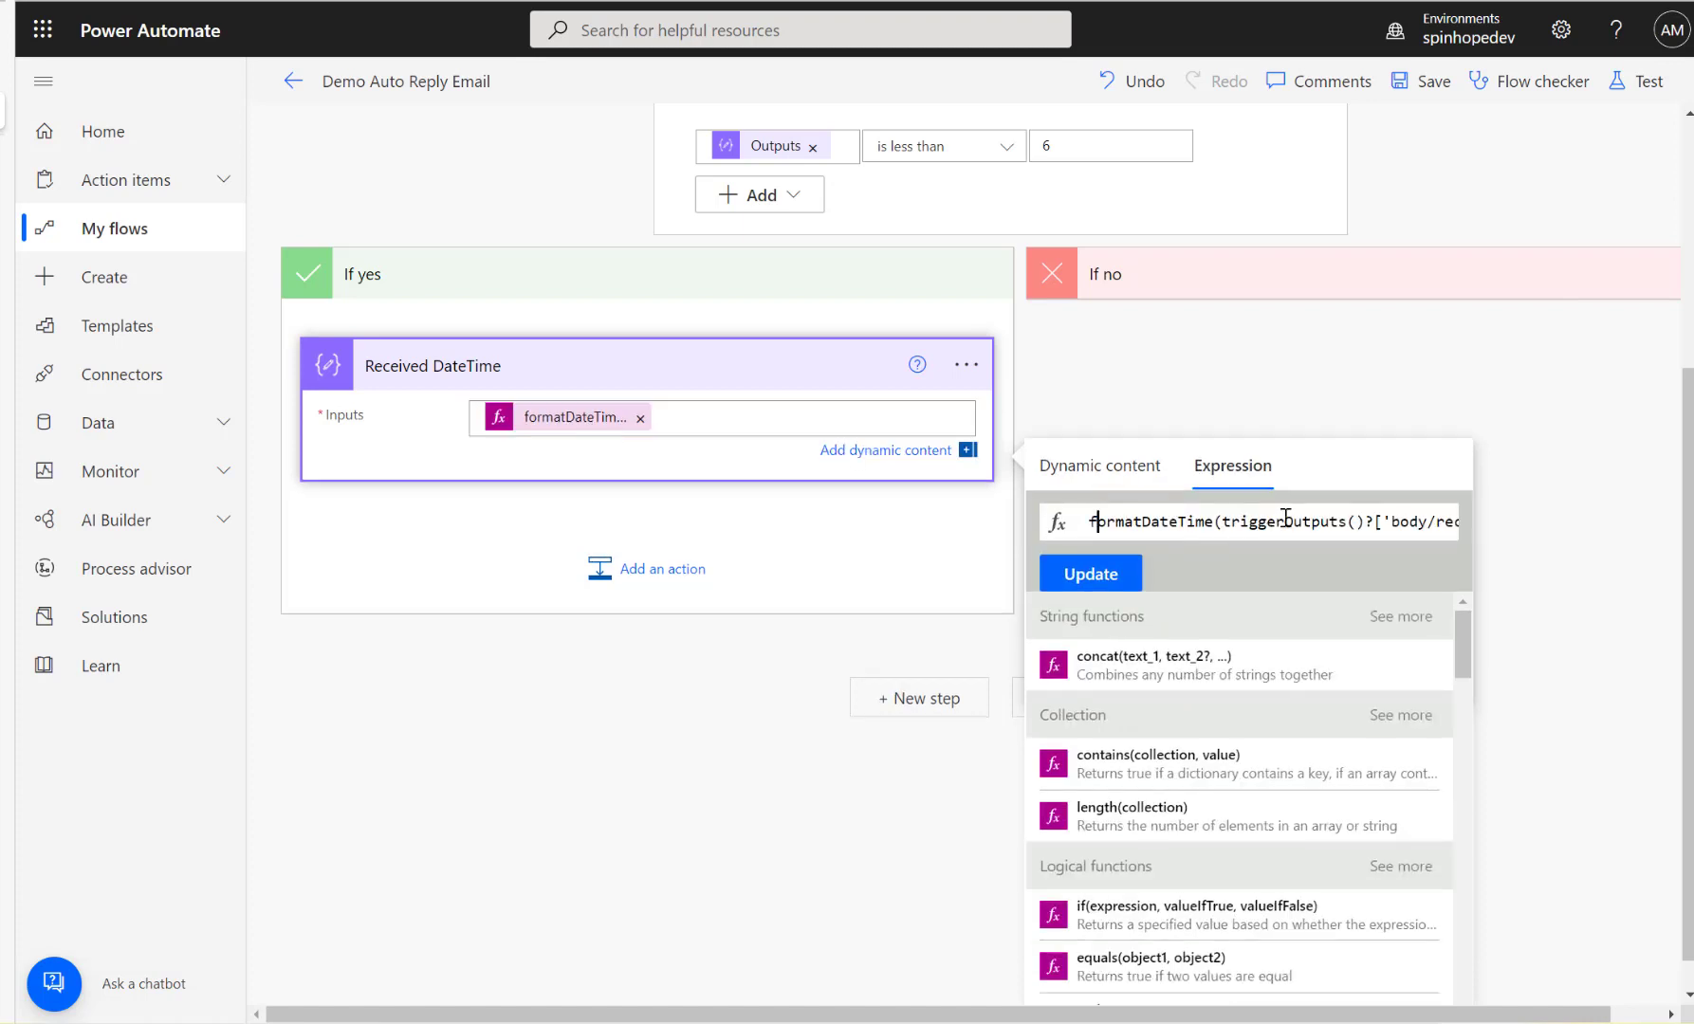
pyautogui.press('Right')
pyautogui.press('Right')
pyautogui.press('Right')
pyautogui.press('Right')
pyautogui.press('Right')
pyautogui.press('Right')
pyautogui.press('Right')
pyautogui.press('Right')
pyautogui.press('Right')
pyautogui.press('Right')
pyautogui.press('Right')
pyautogui.press('Right')
pyautogui.press('Right')
pyautogui.press('Right')
pyautogui.press('Right')
pyautogui.press('Right')
pyautogui.press('Right')
pyautogui.press('Right')
pyautogui.press('Right')
pyautogui.press('Right')
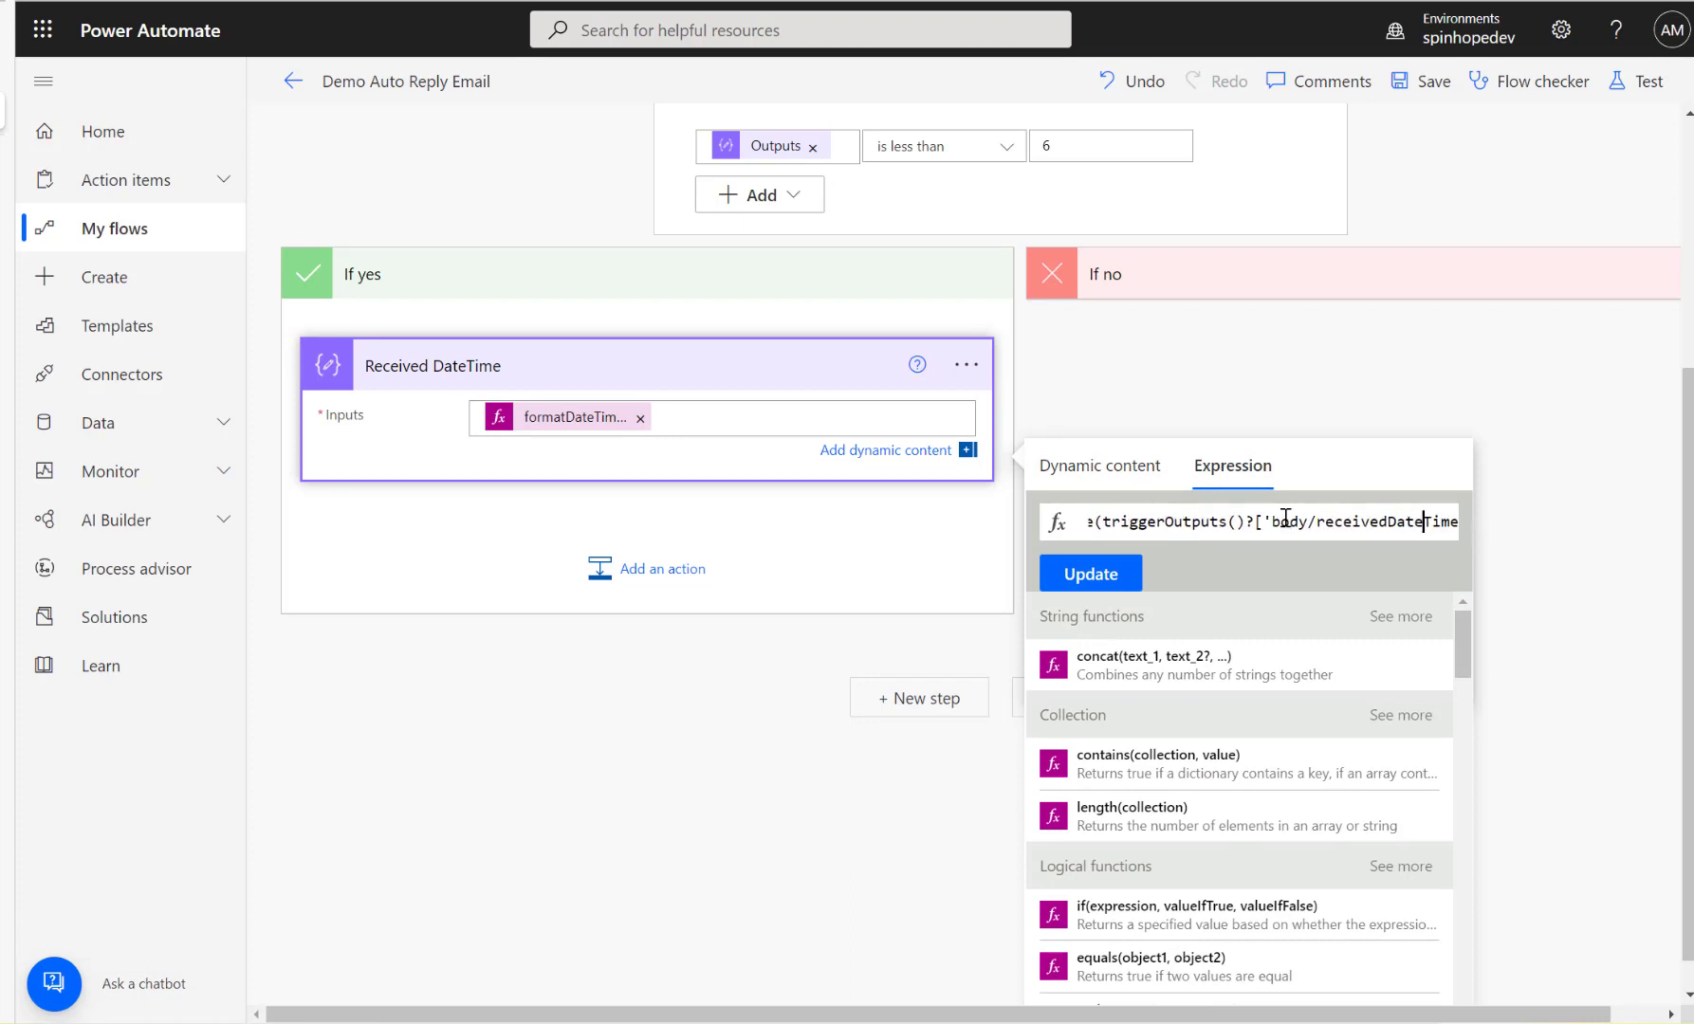
pyautogui.press('Right')
pyautogui.press('Right')
pyautogui.press('Right')
pyautogui.press('Right')
pyautogui.press('Right')
pyautogui.press('Right')
pyautogui.write(',')
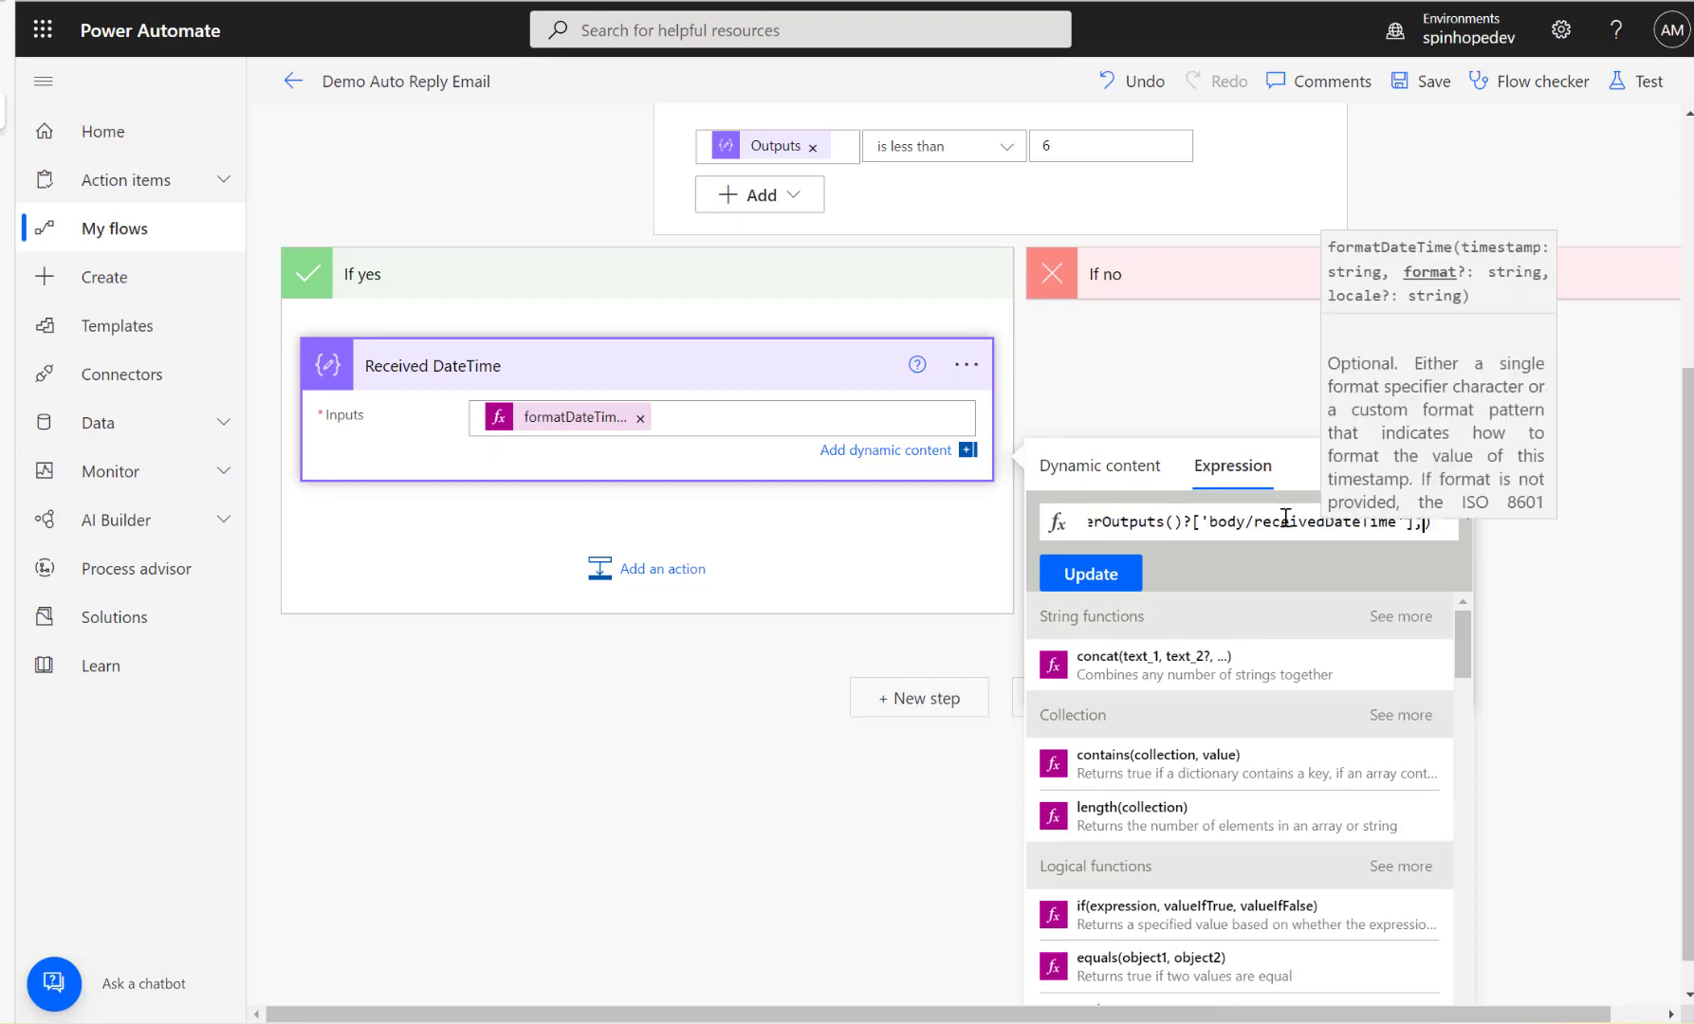
pyautogui.write("'yyyyMMddHHmmss")
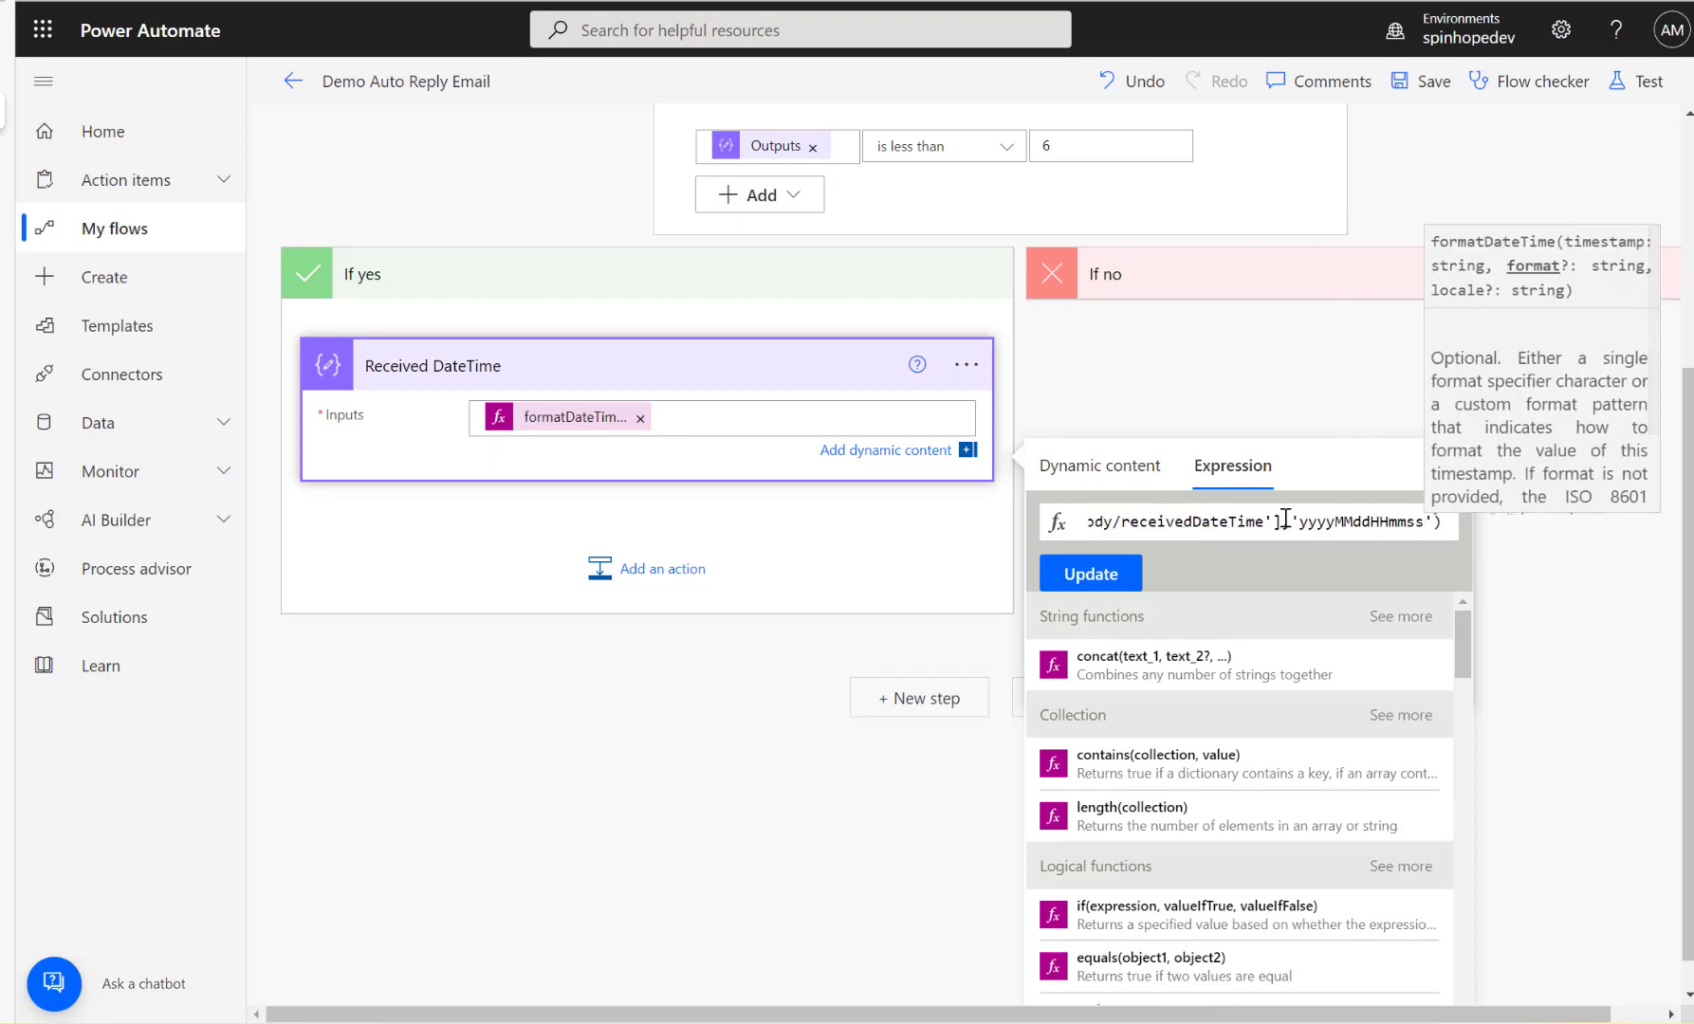
pyautogui.click(1092, 574)
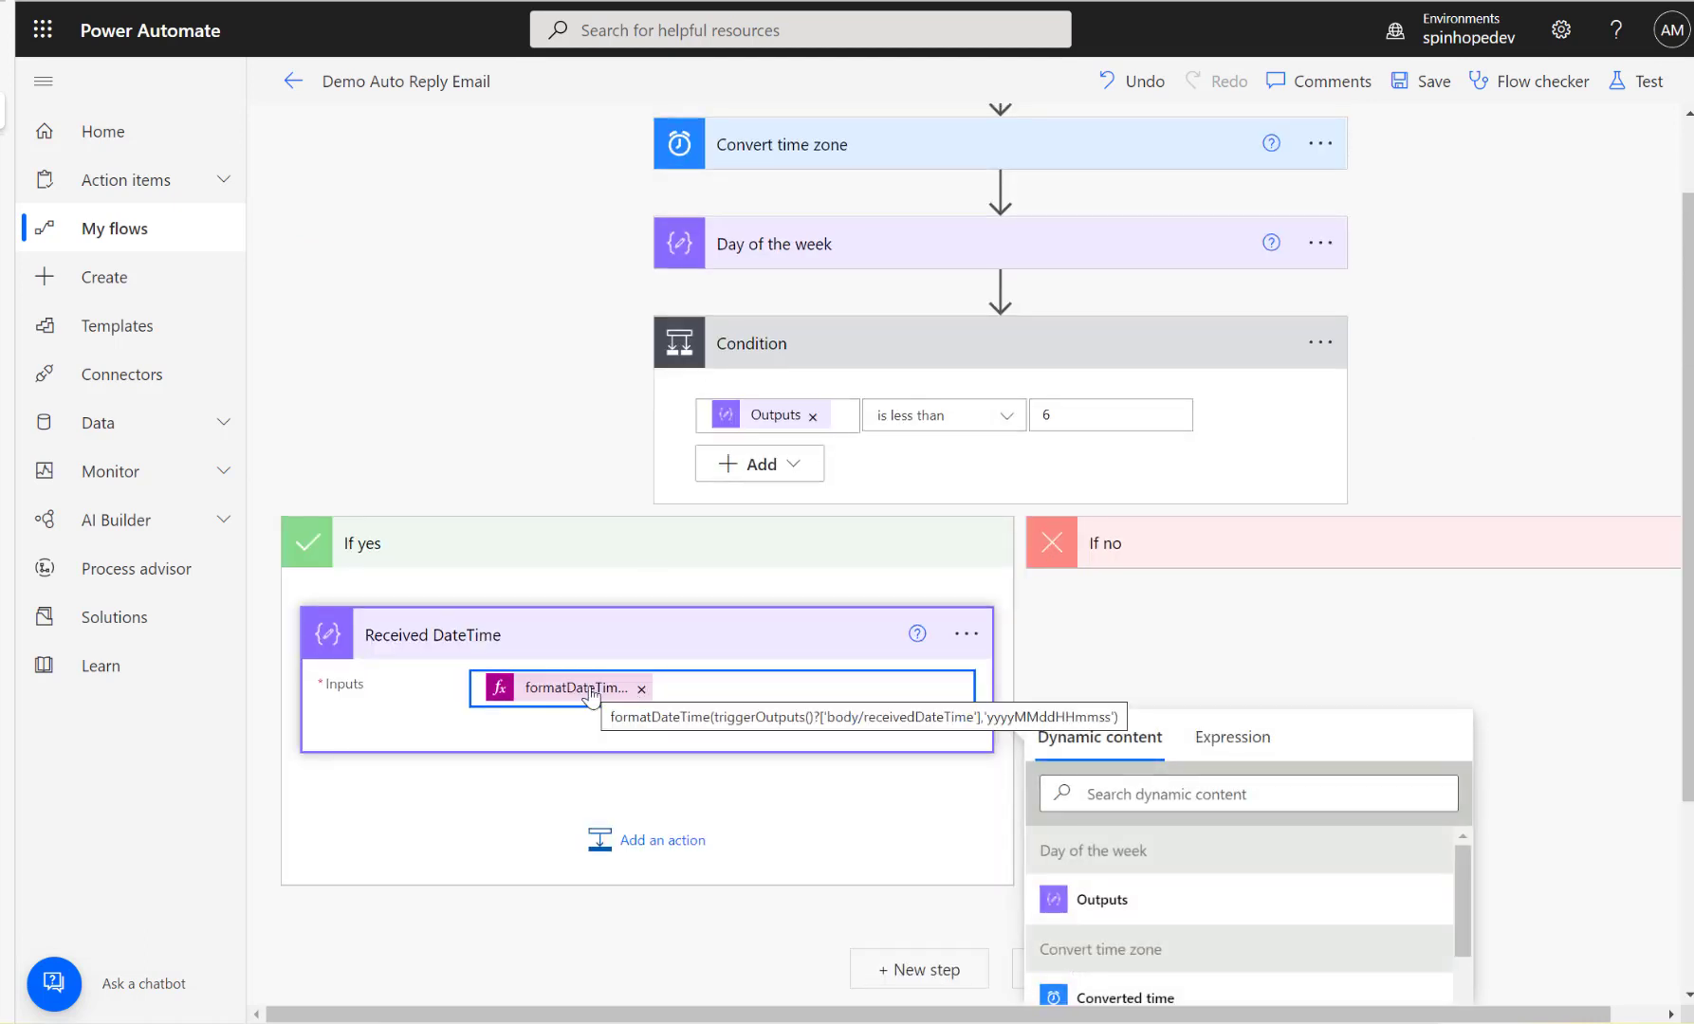
# Insert a Compose action below Received DateTime in the If yes branch.
pyautogui.click(947, 640)
pyautogui.click(648, 841)
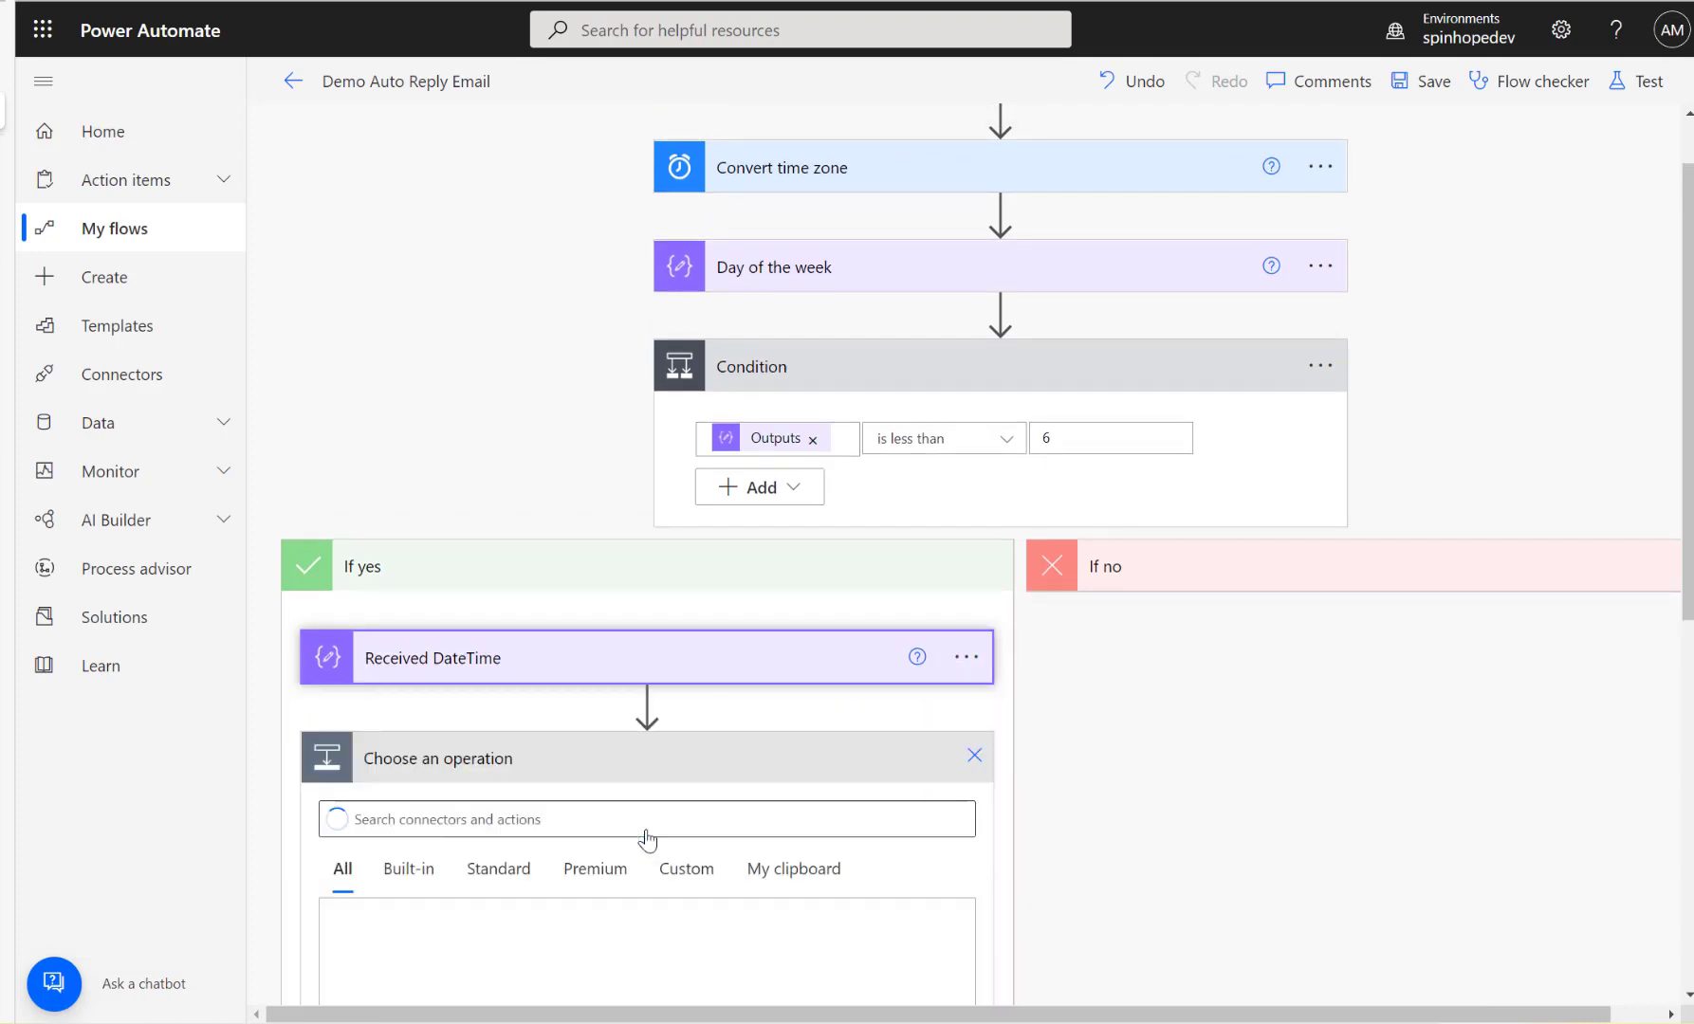
pyautogui.write('compose')
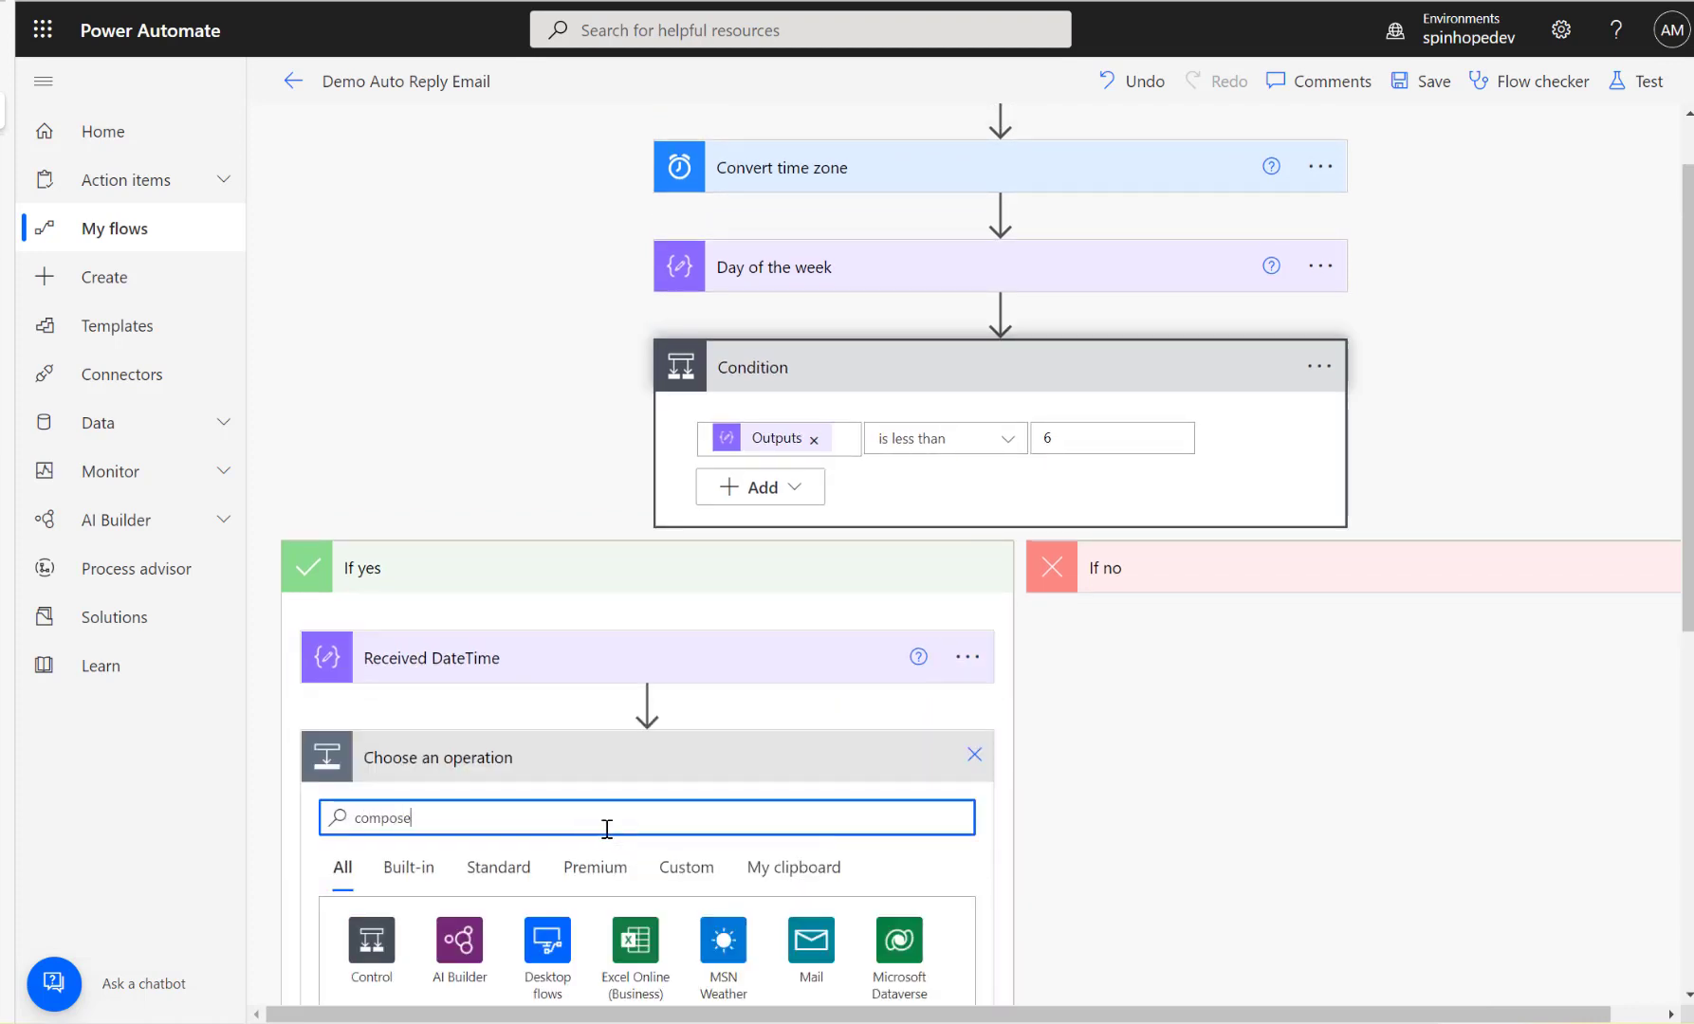
pyautogui.scroll(-4, 1523, 858)
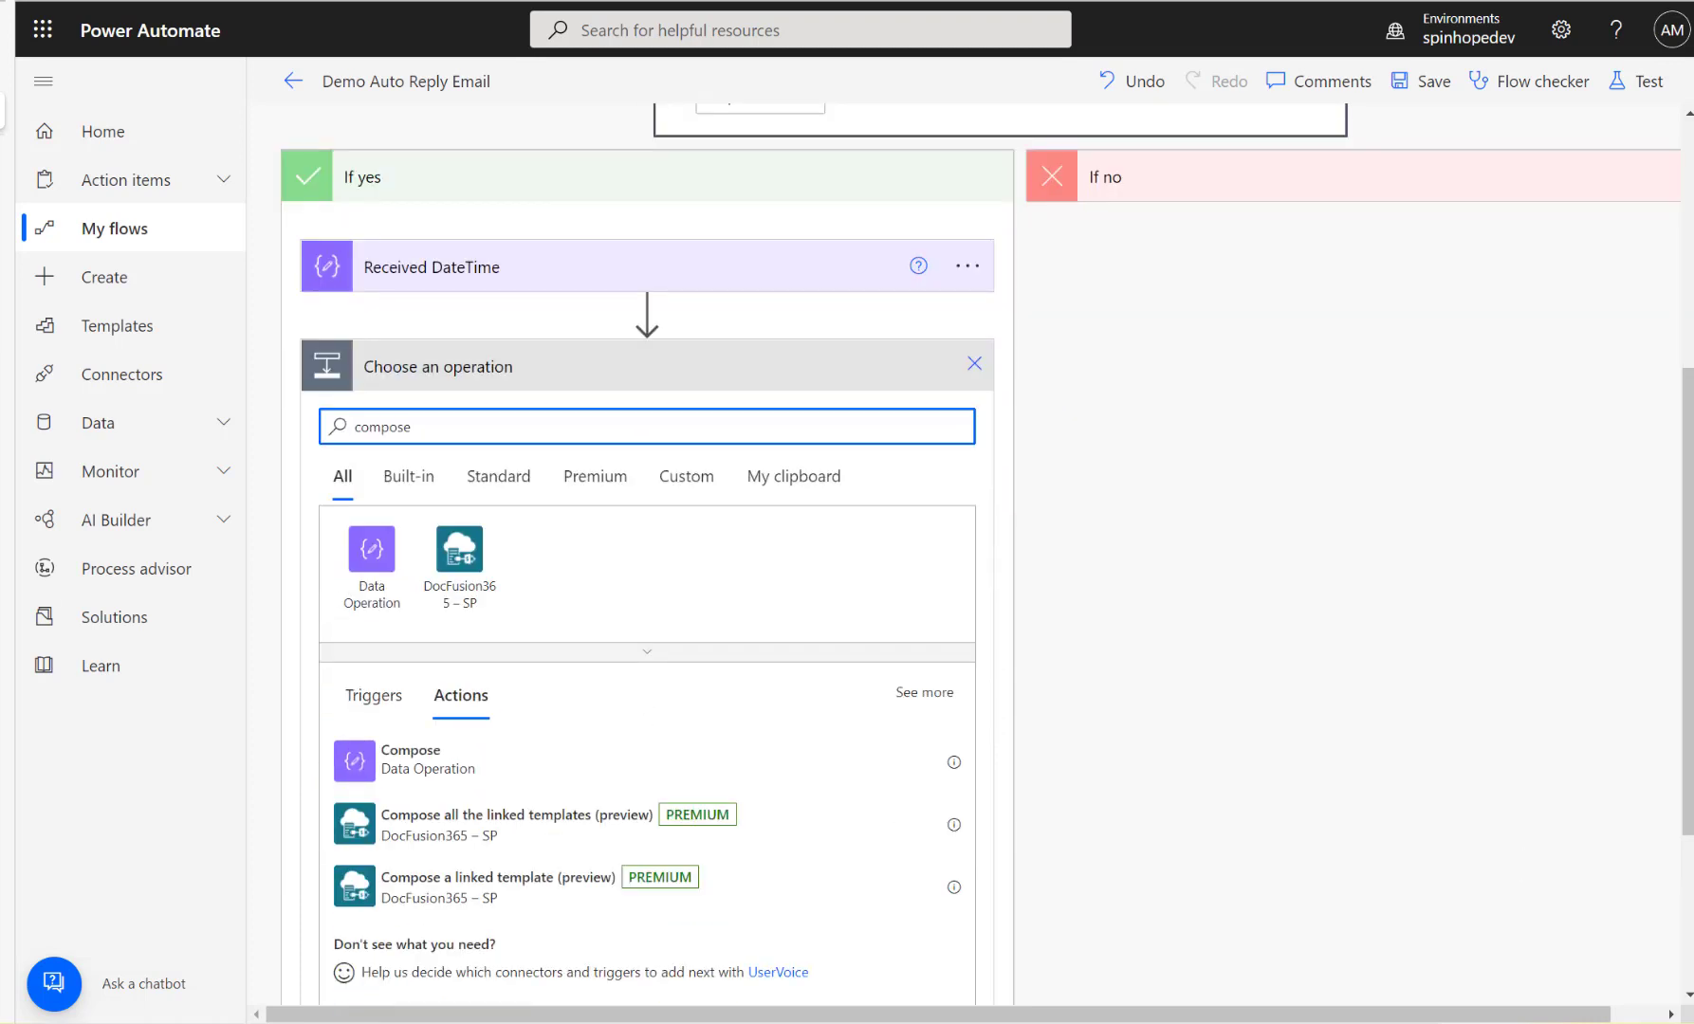
pyautogui.click(379, 759)
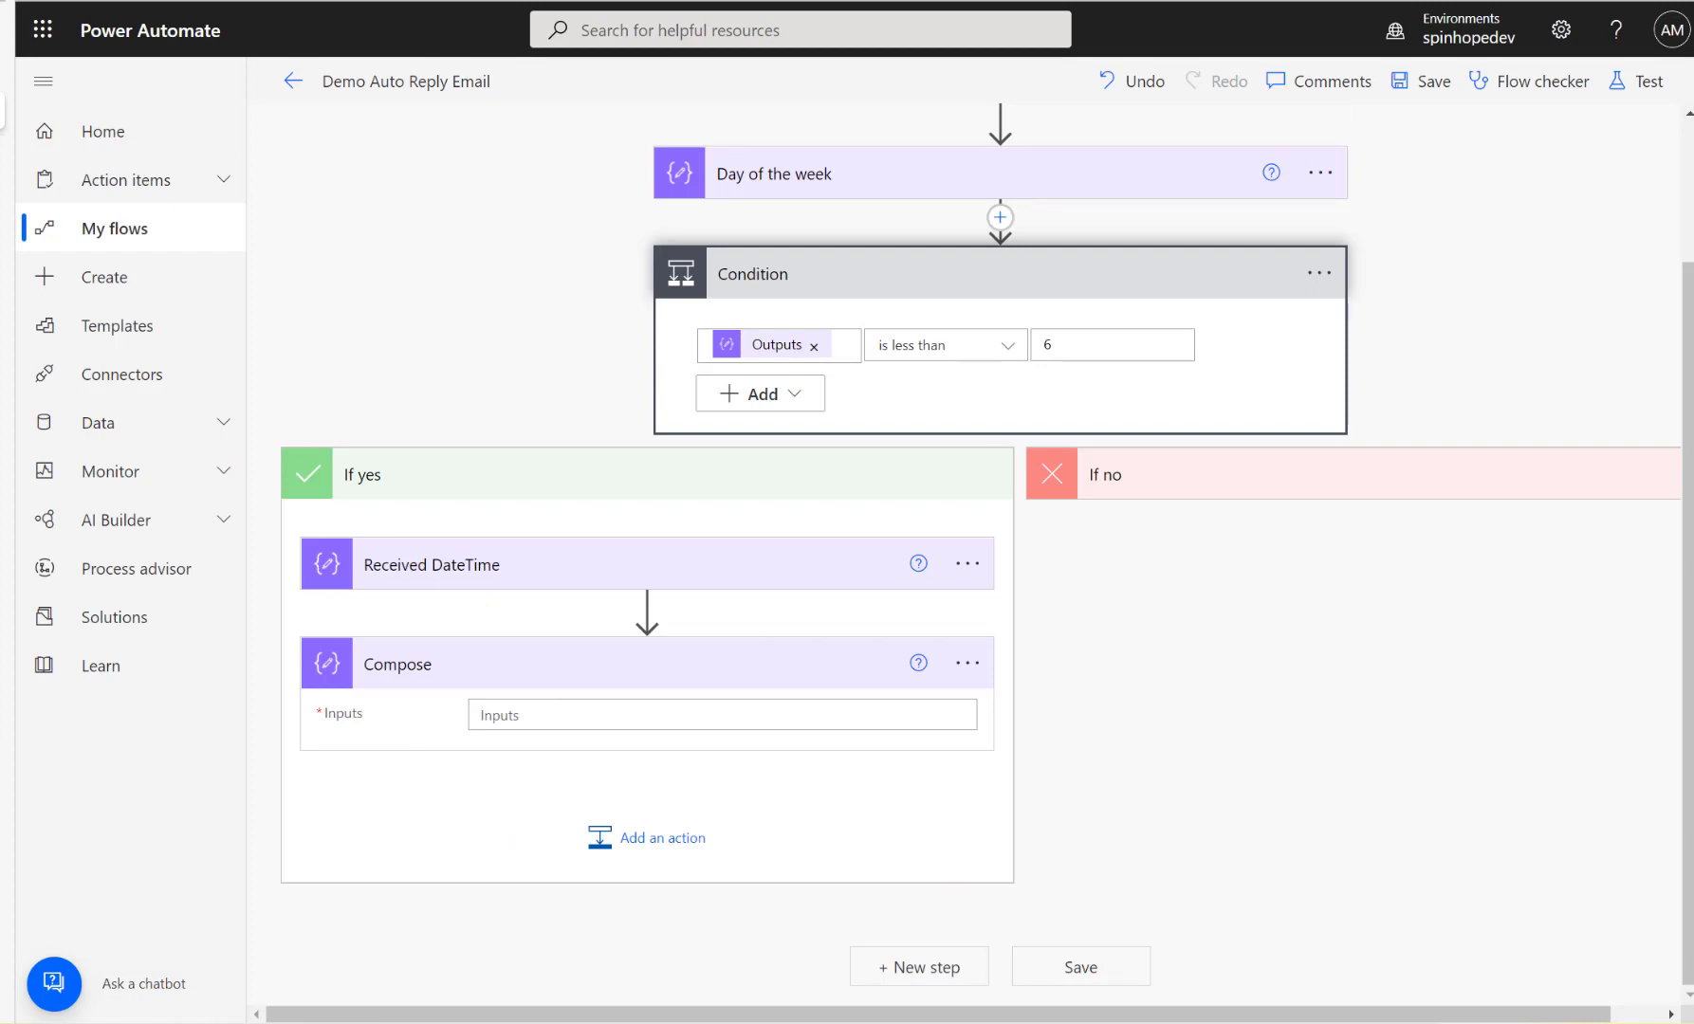
# Rename the new Compose action to 'Business From Date Time'.
pyautogui.click(968, 664)
pyautogui.click(1097, 747)
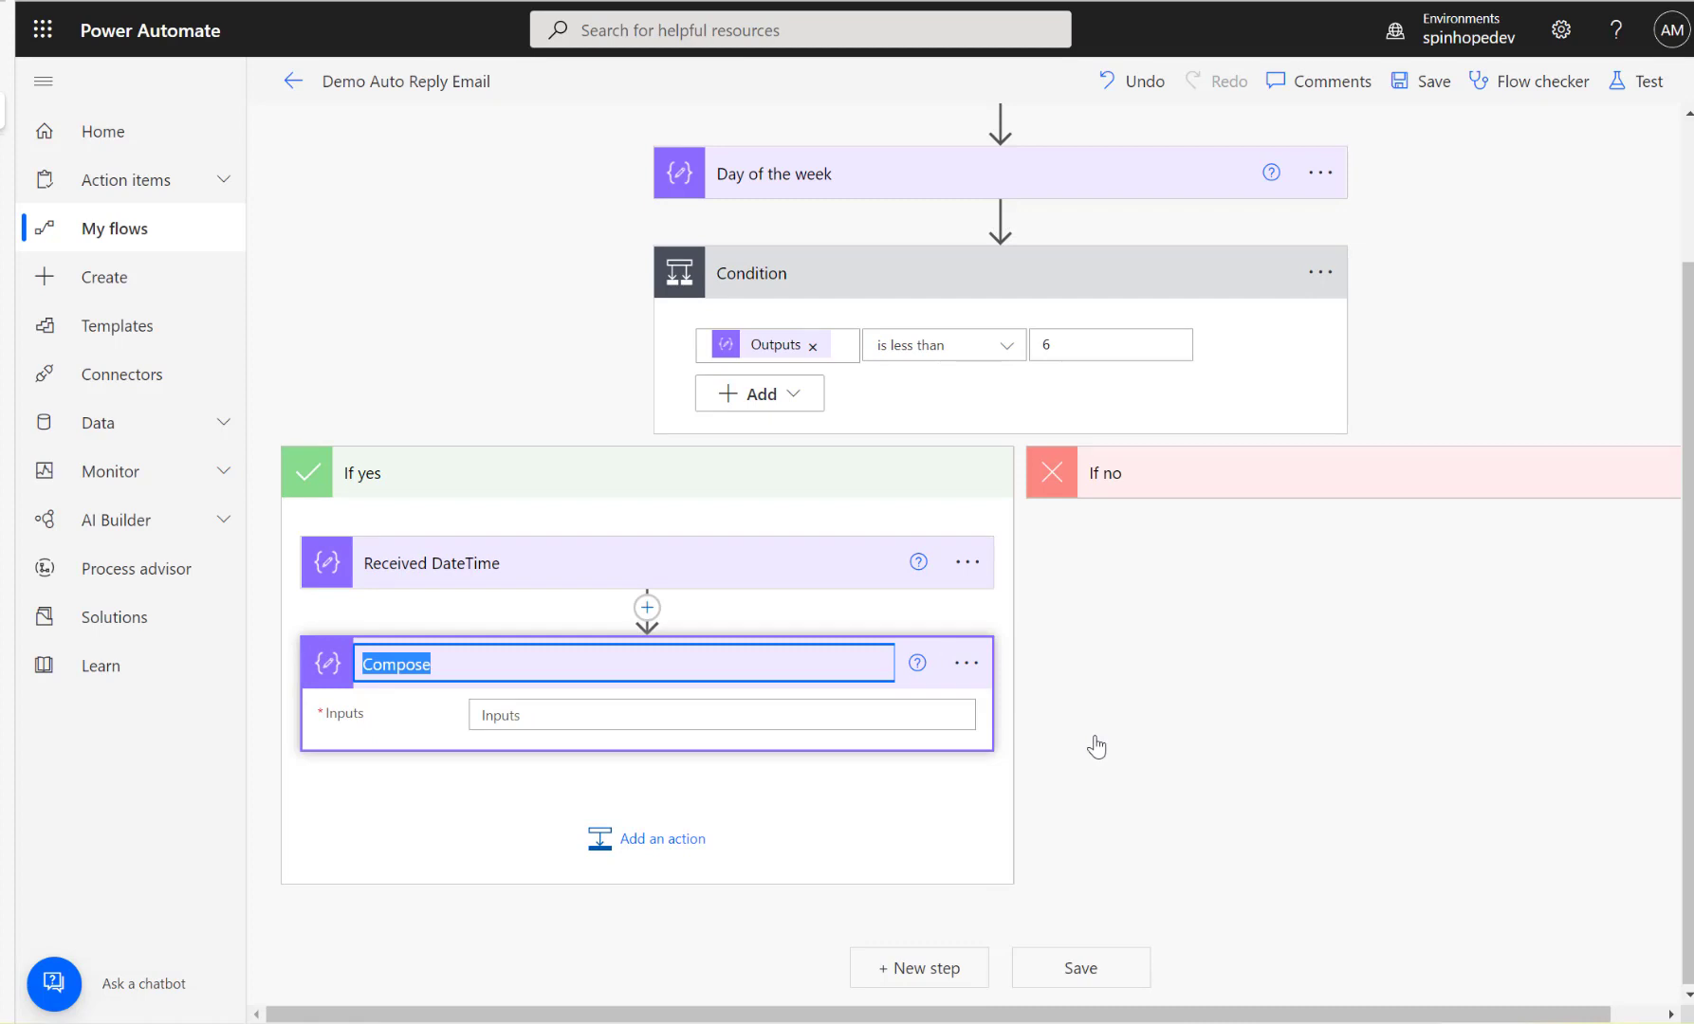
pyautogui.write('Business From')
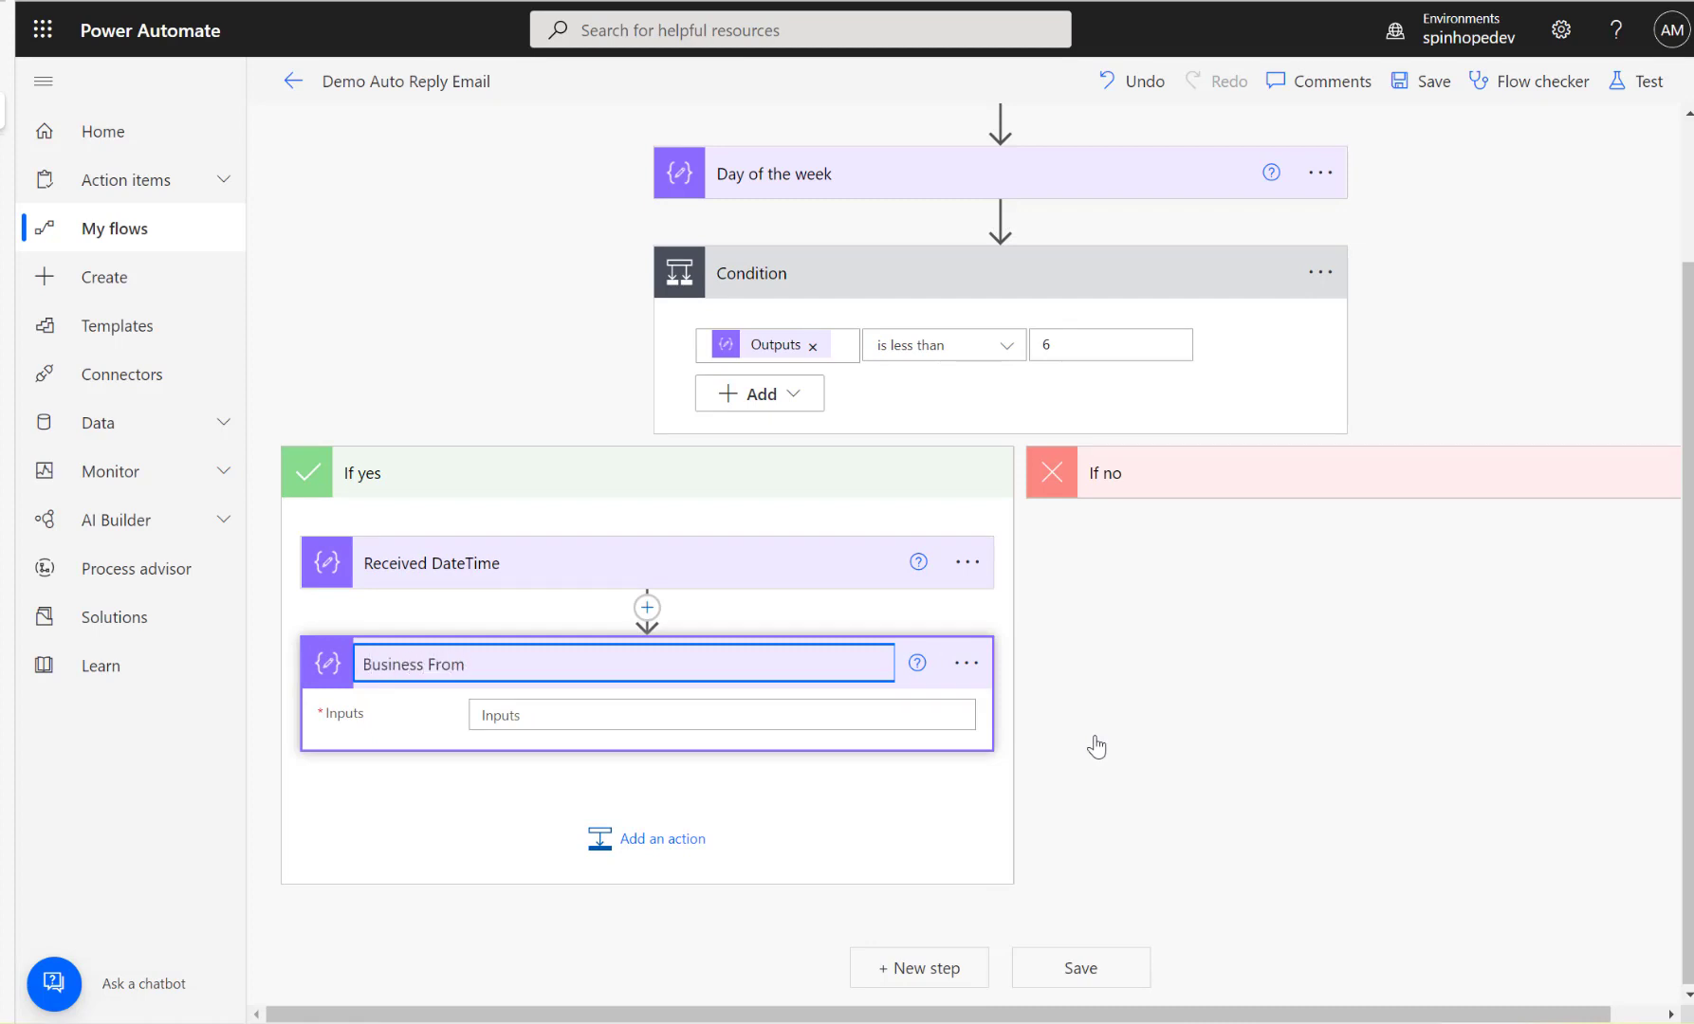
pyautogui.write(' Date Time')
# Set Business From Date Time's input to formatDateTime(utcNow(),'yyyyMMdd090000').
pyautogui.click(581, 715)
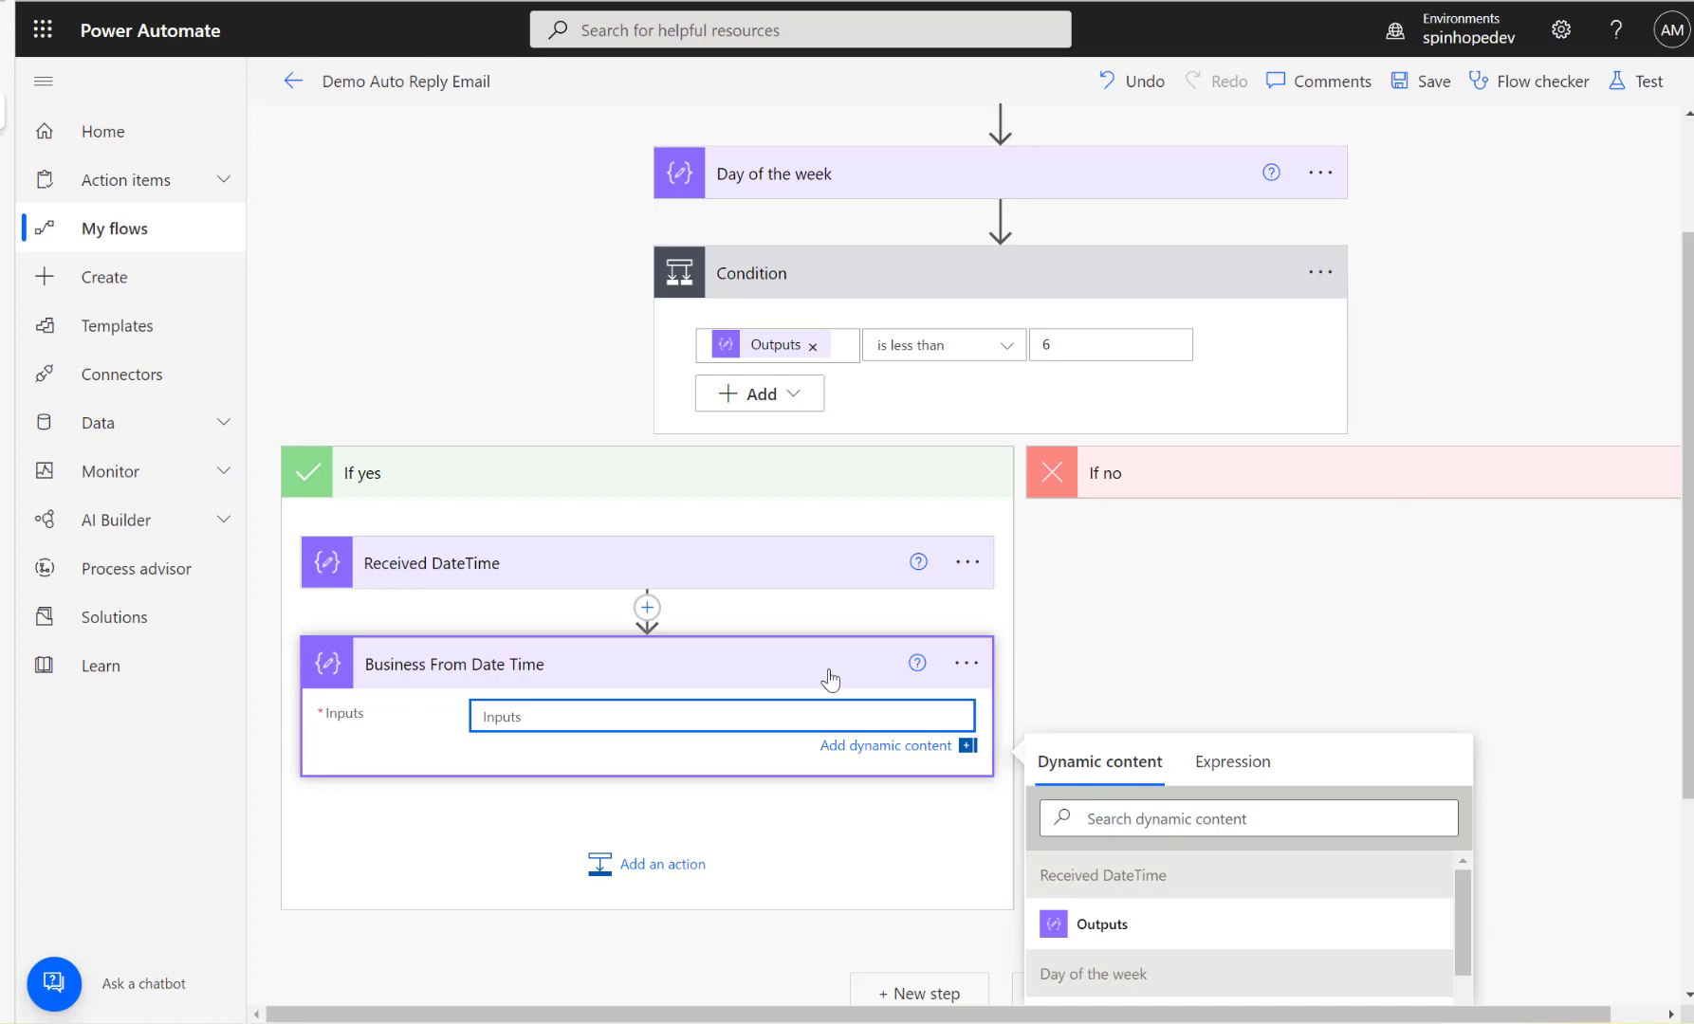
pyautogui.click(1234, 762)
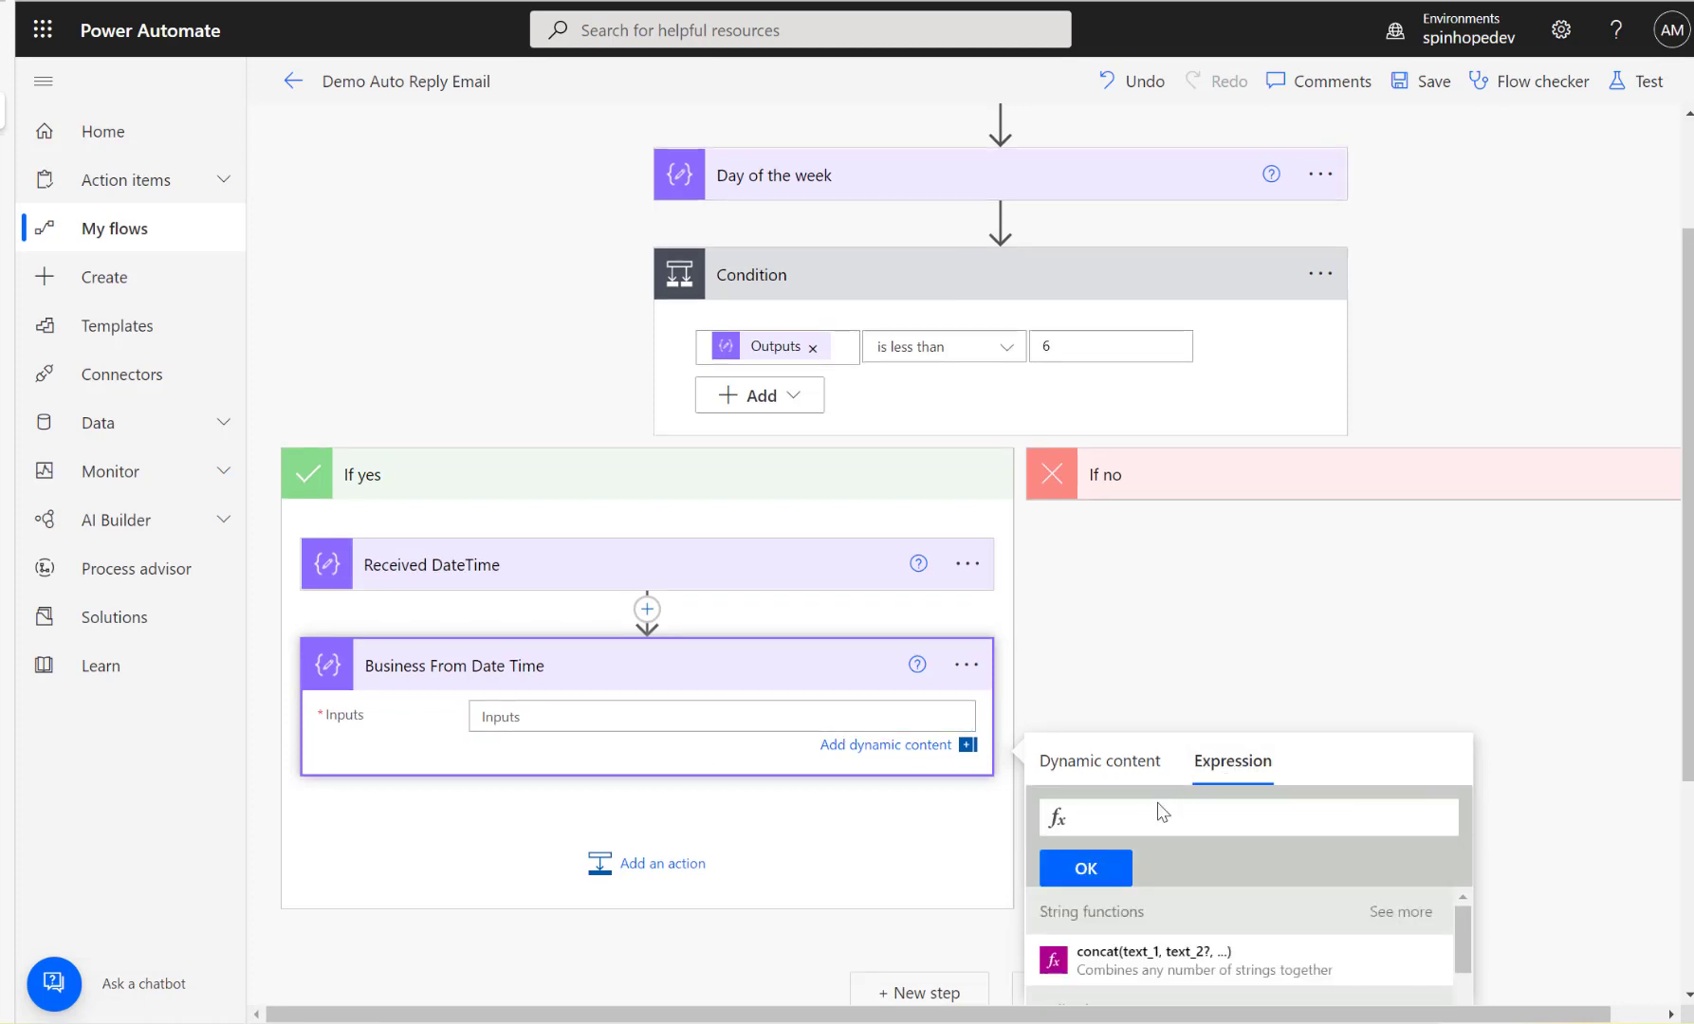
pyautogui.write('formatDateTime')
pyautogui.scroll(1, 1129, 807)
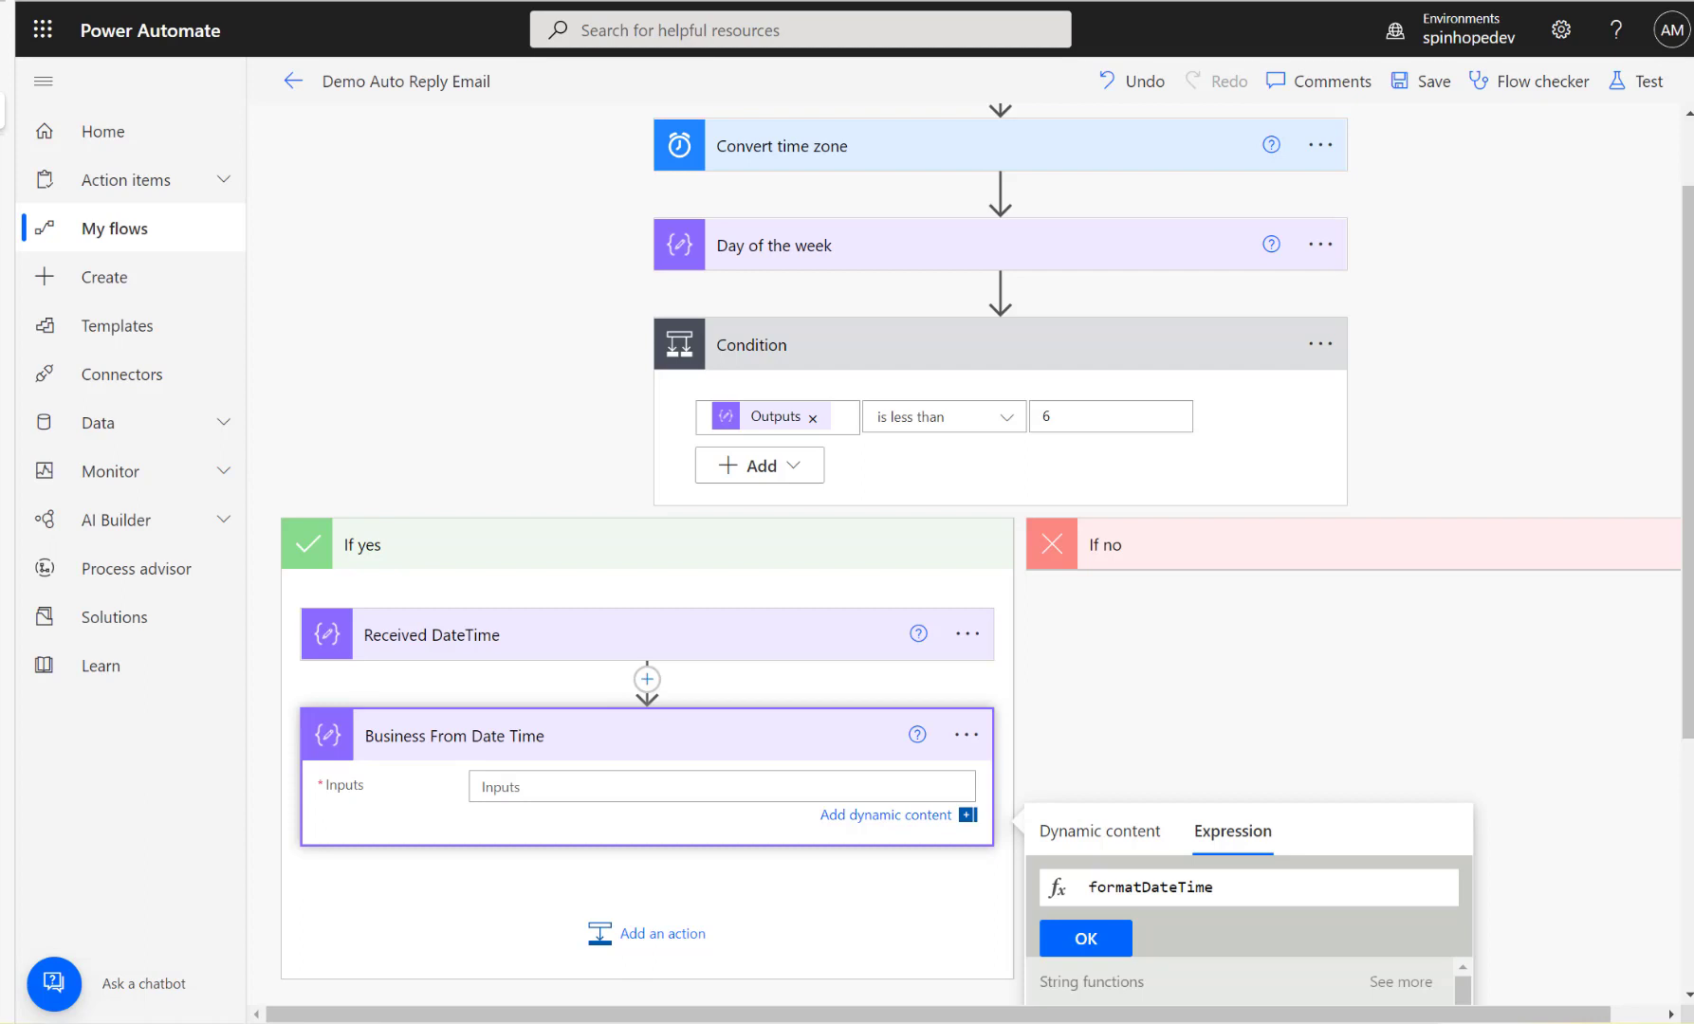
pyautogui.click(667, 789)
pyautogui.scroll(-3, 1262, 787)
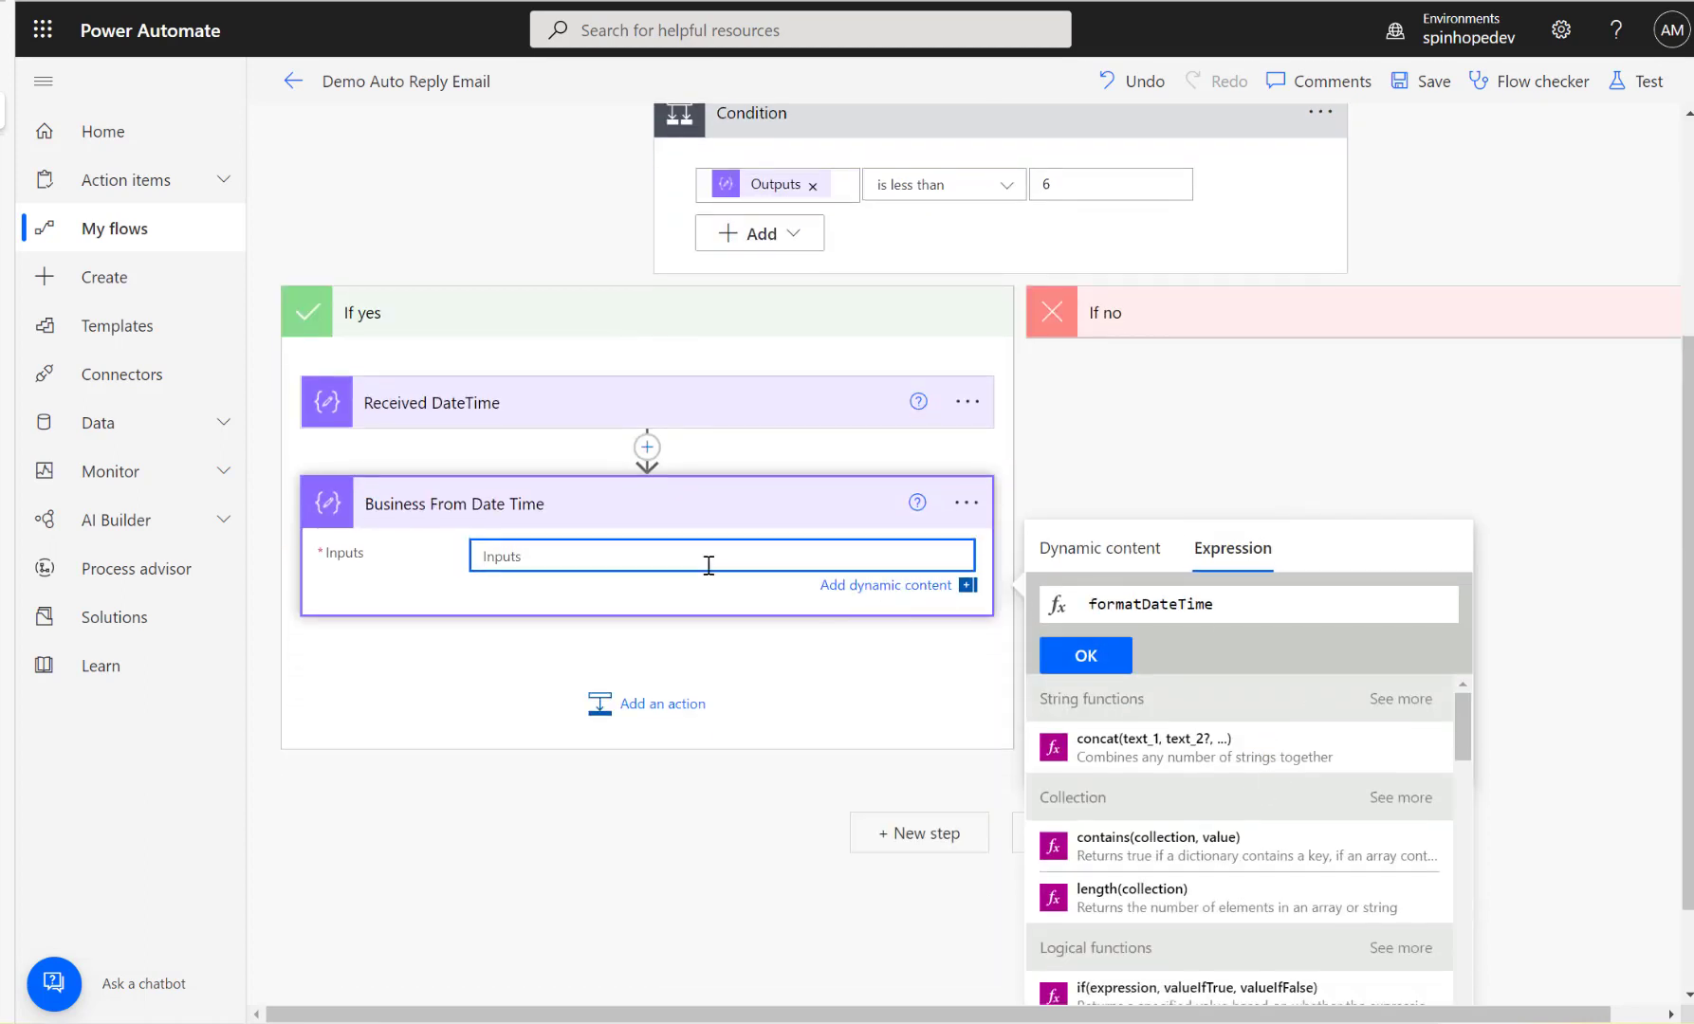
pyautogui.click(1253, 601)
pyautogui.write('(')
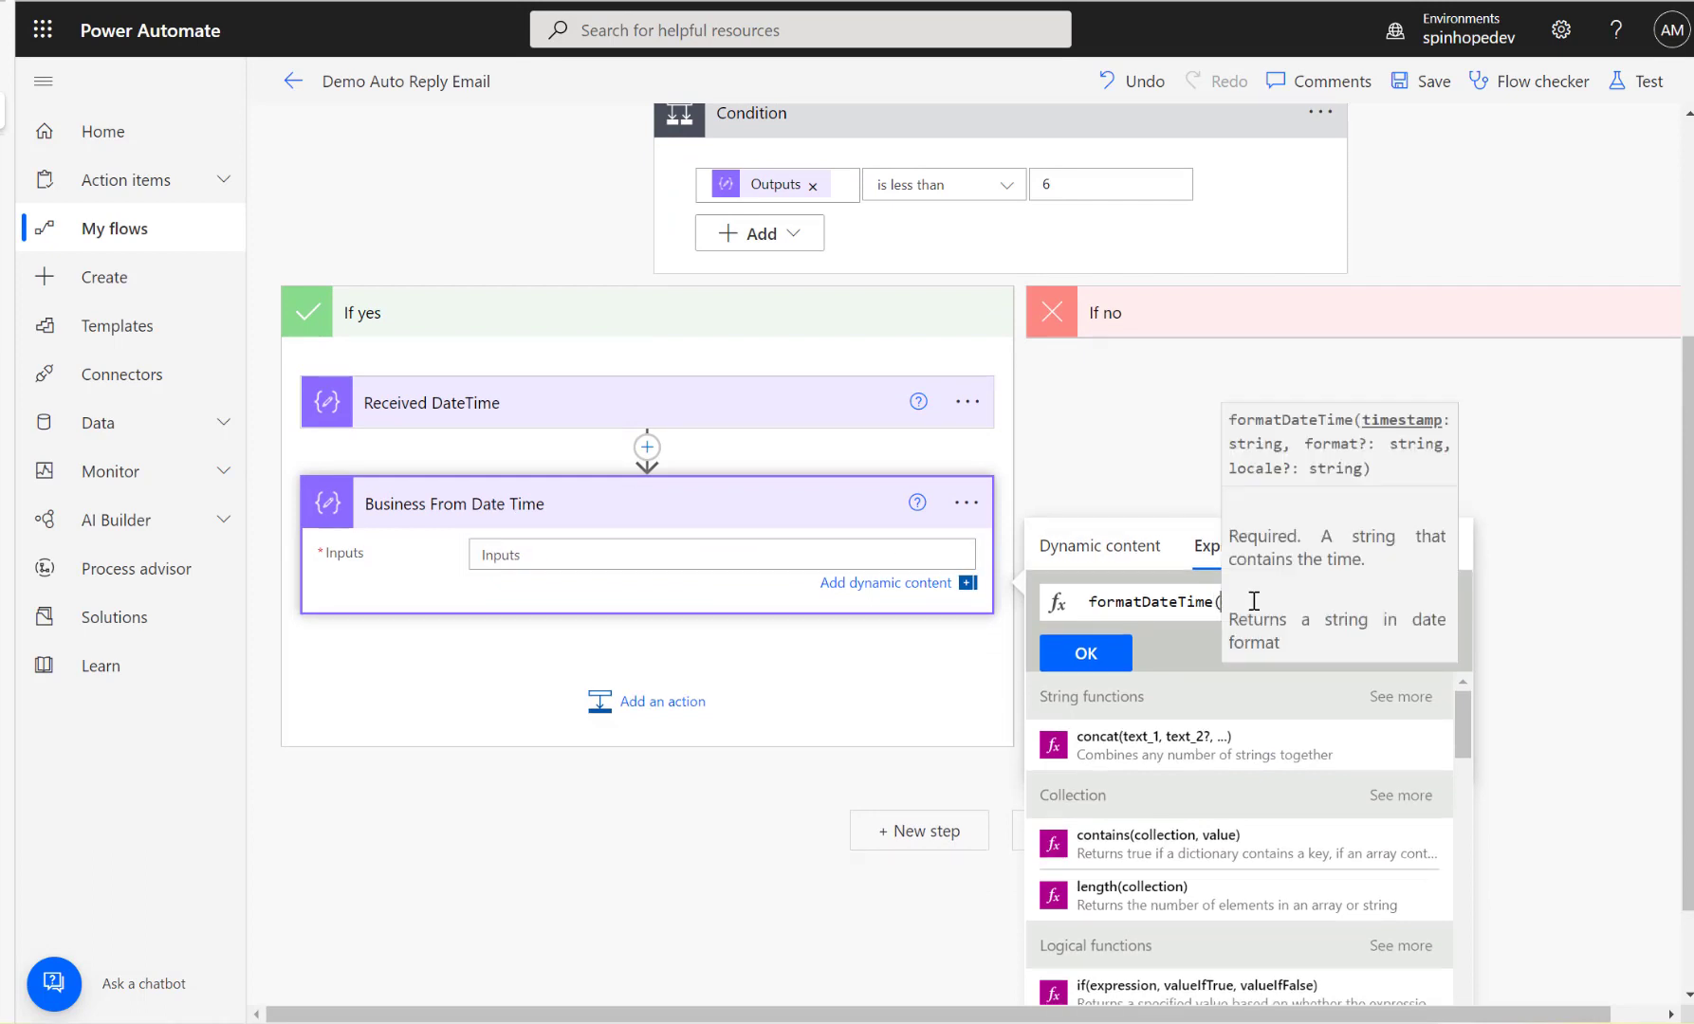
pyautogui.write('utcNow(),')
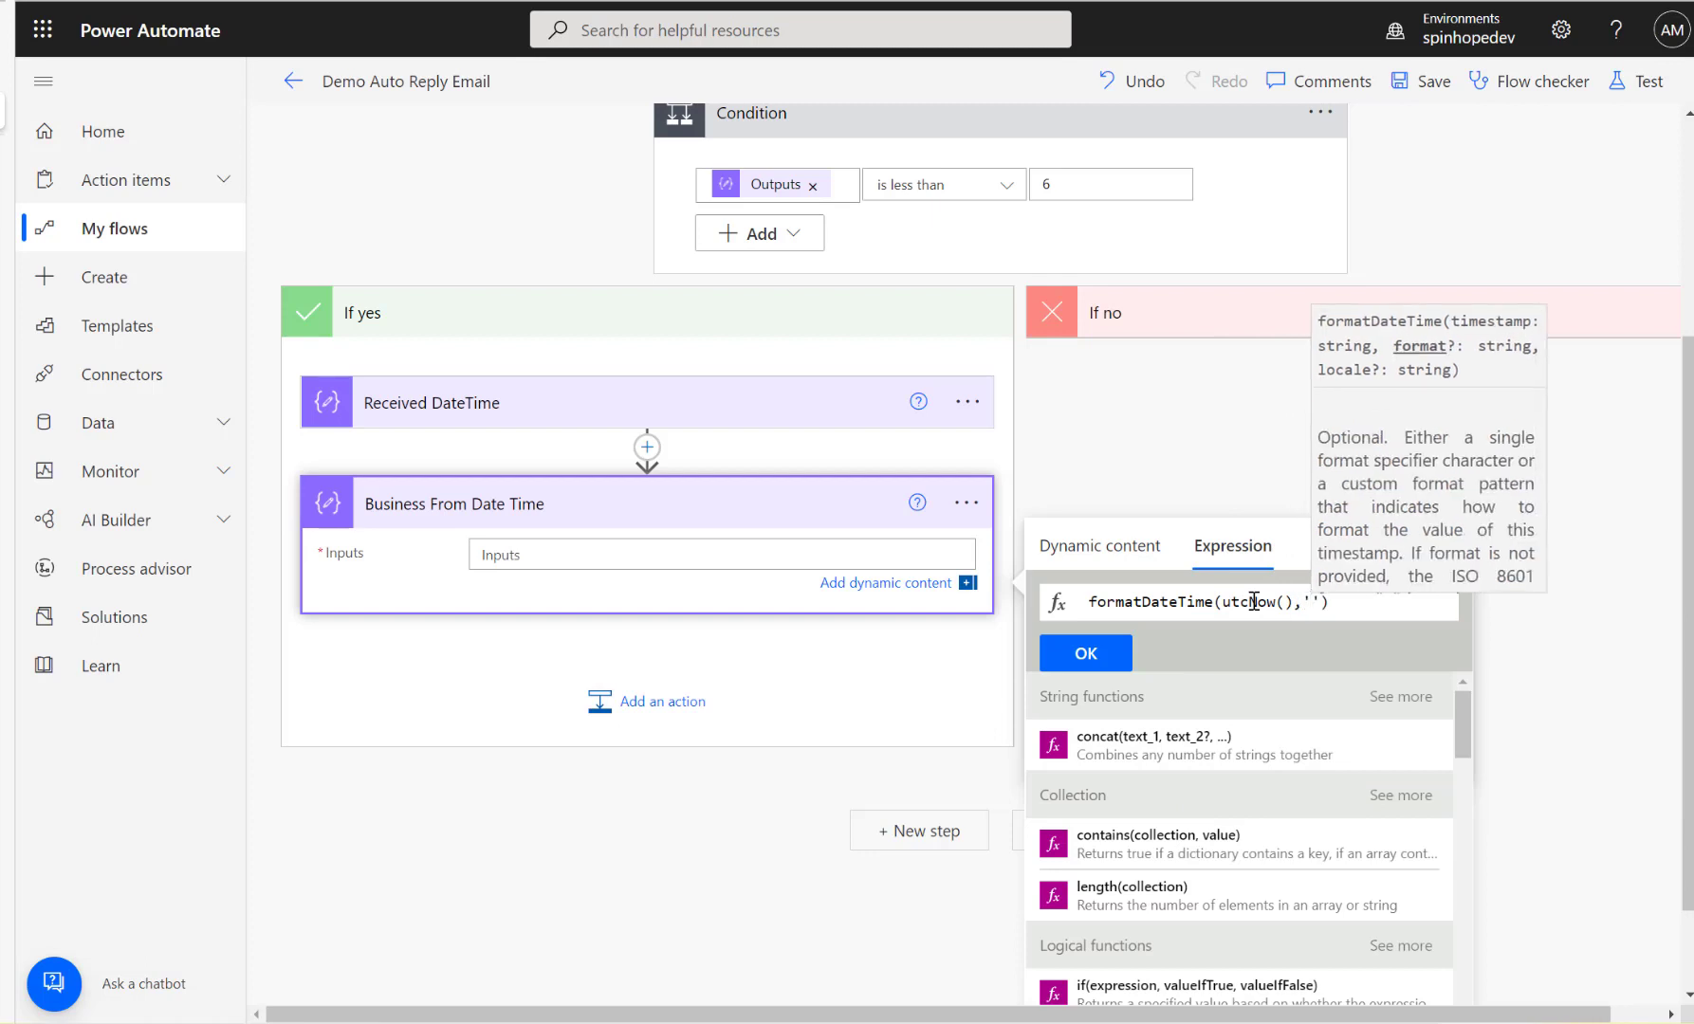
pyautogui.write("'yyyyM")
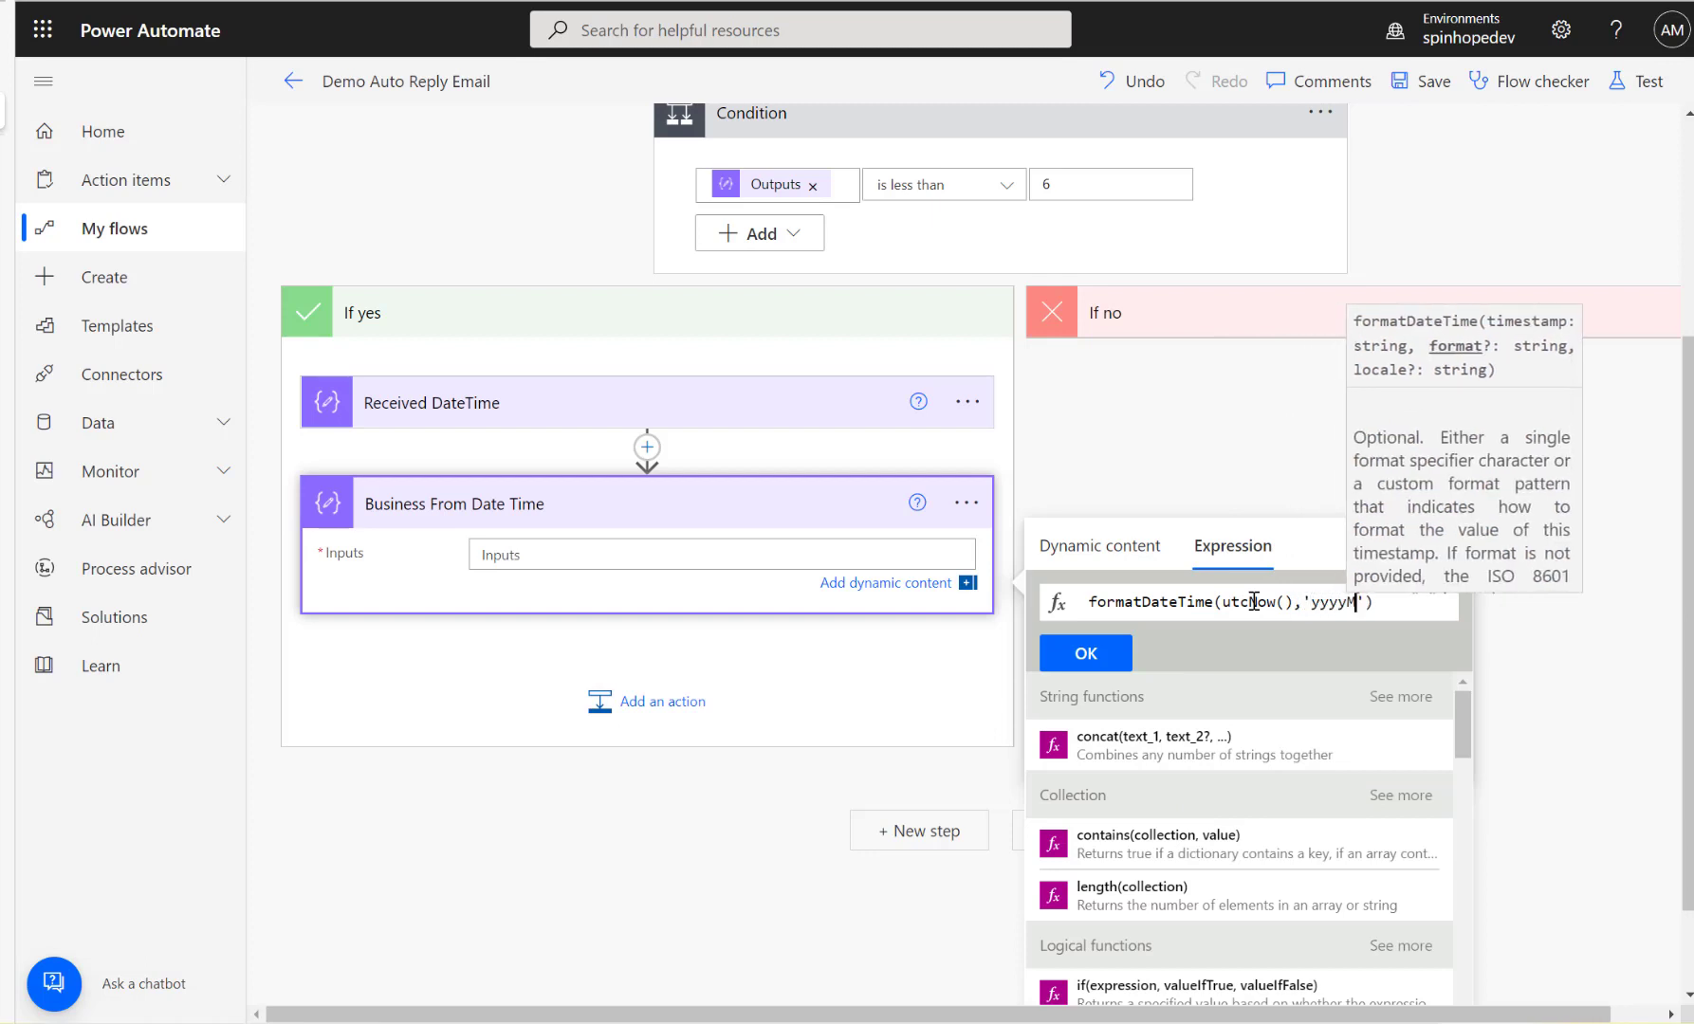
pyautogui.write('Mdd')
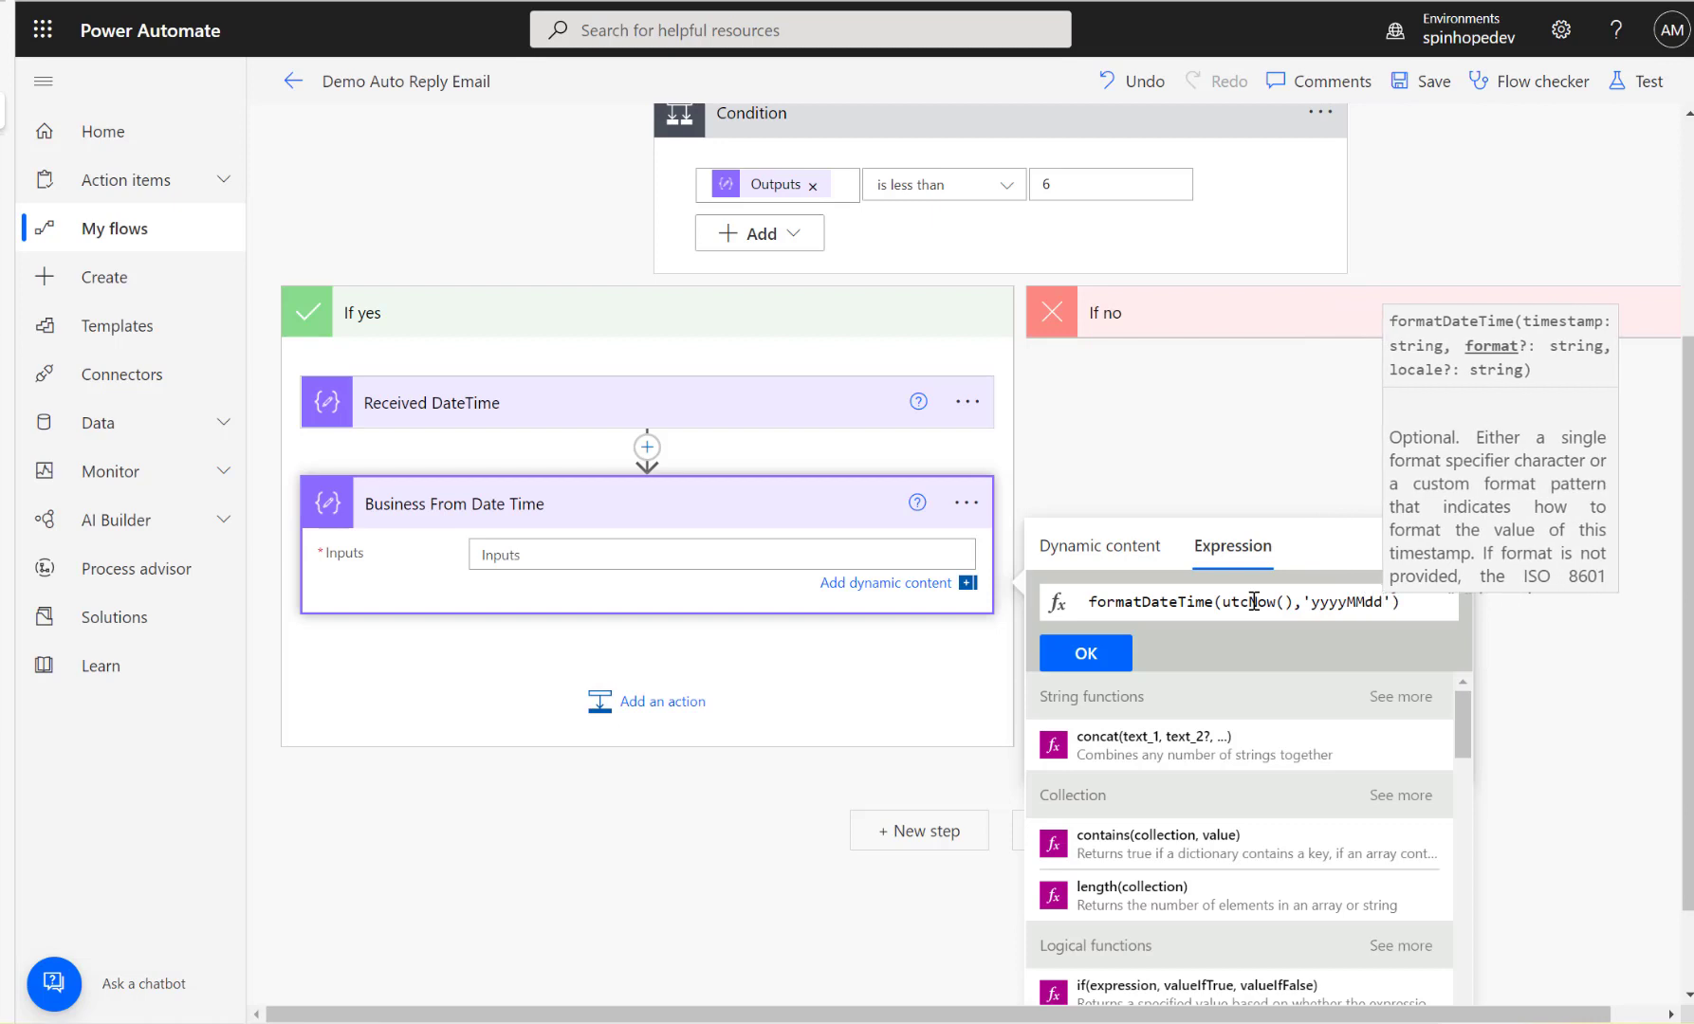
pyautogui.write('09')
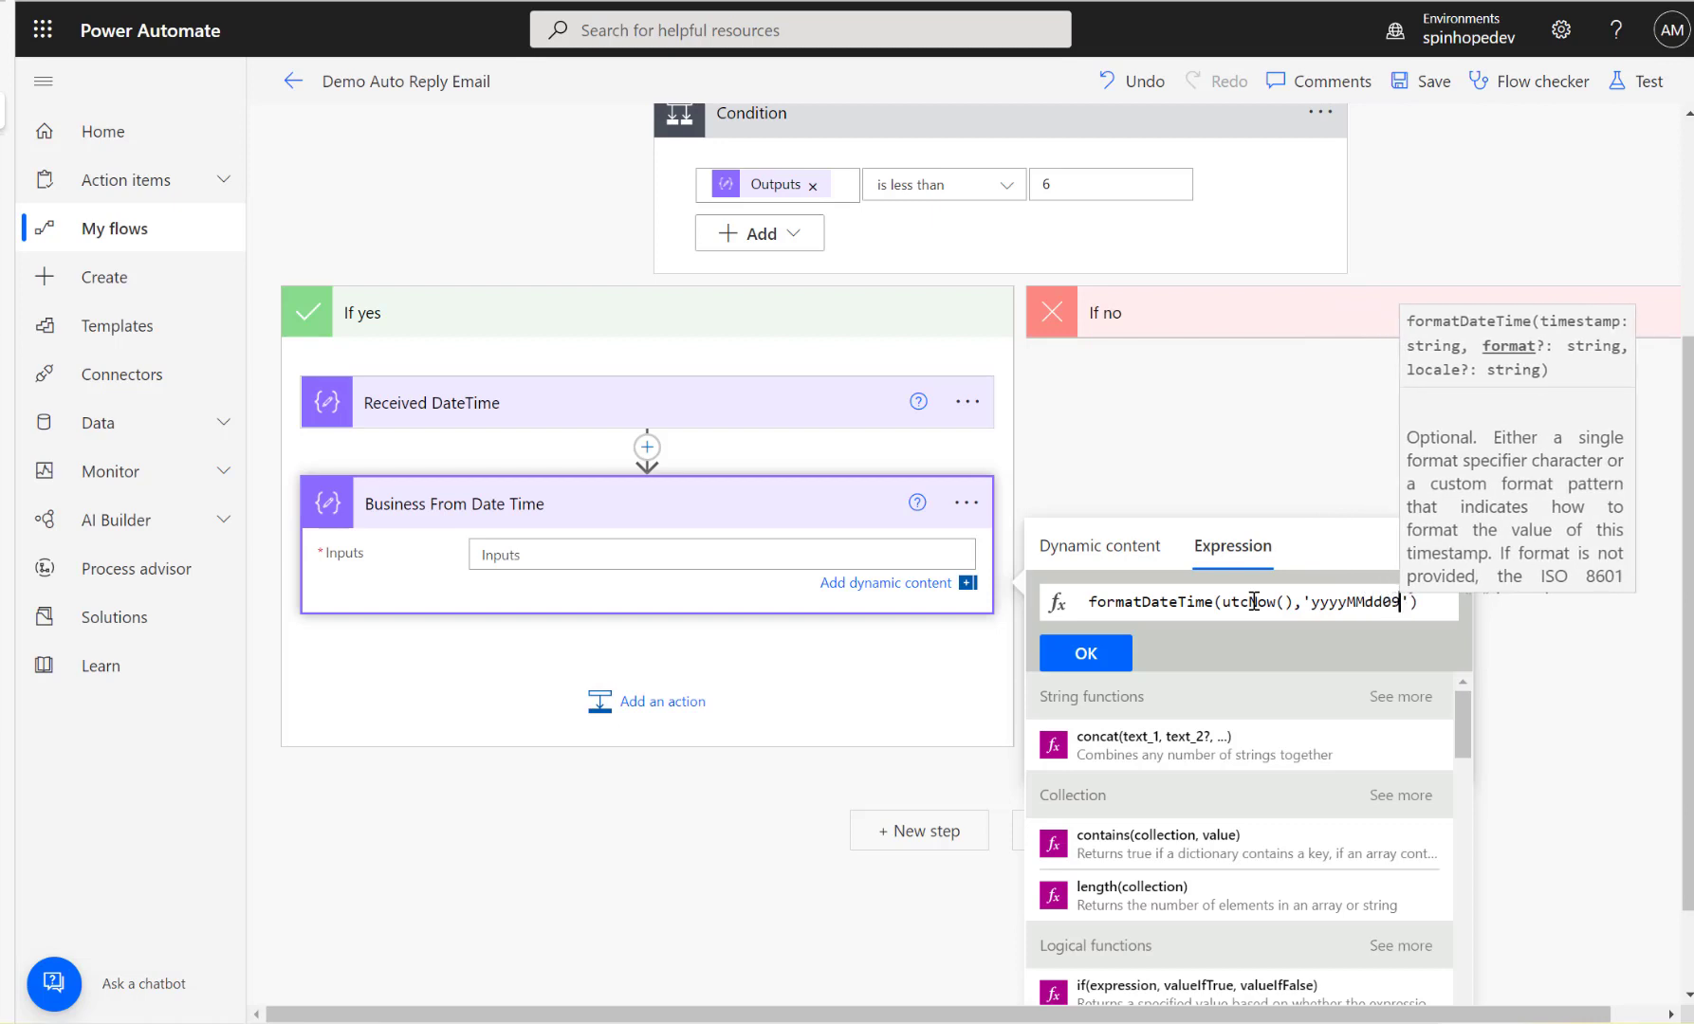
pyautogui.write('00')
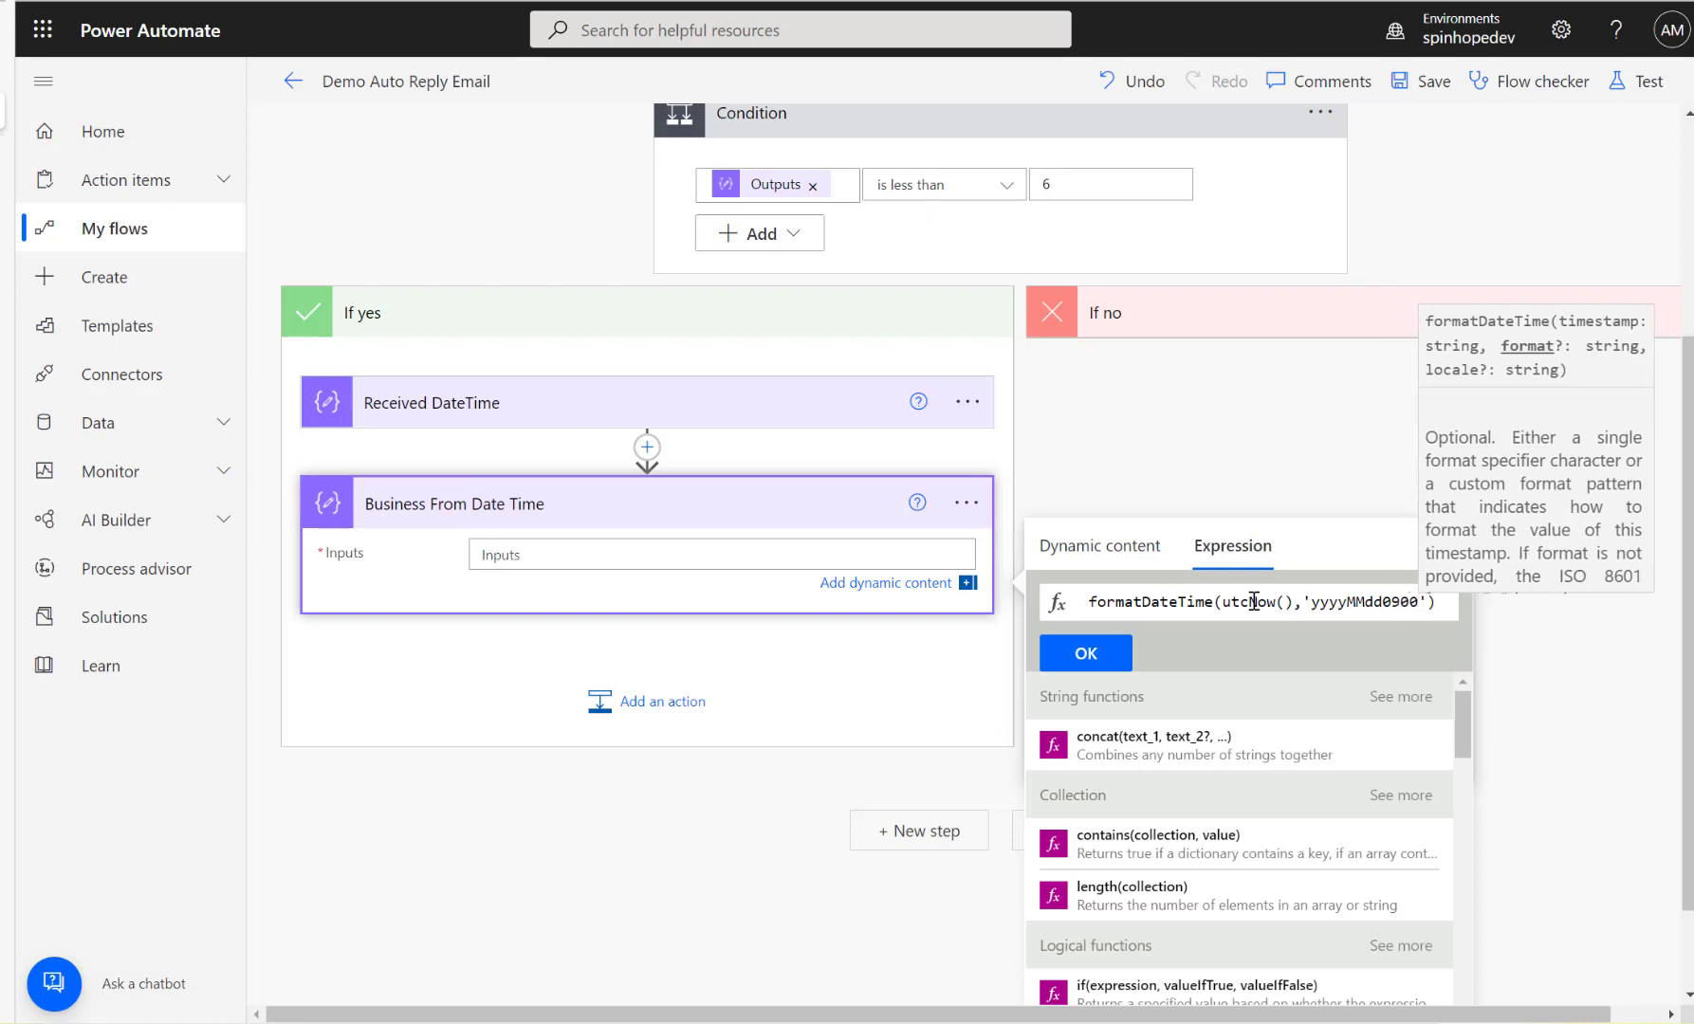
pyautogui.write('00')
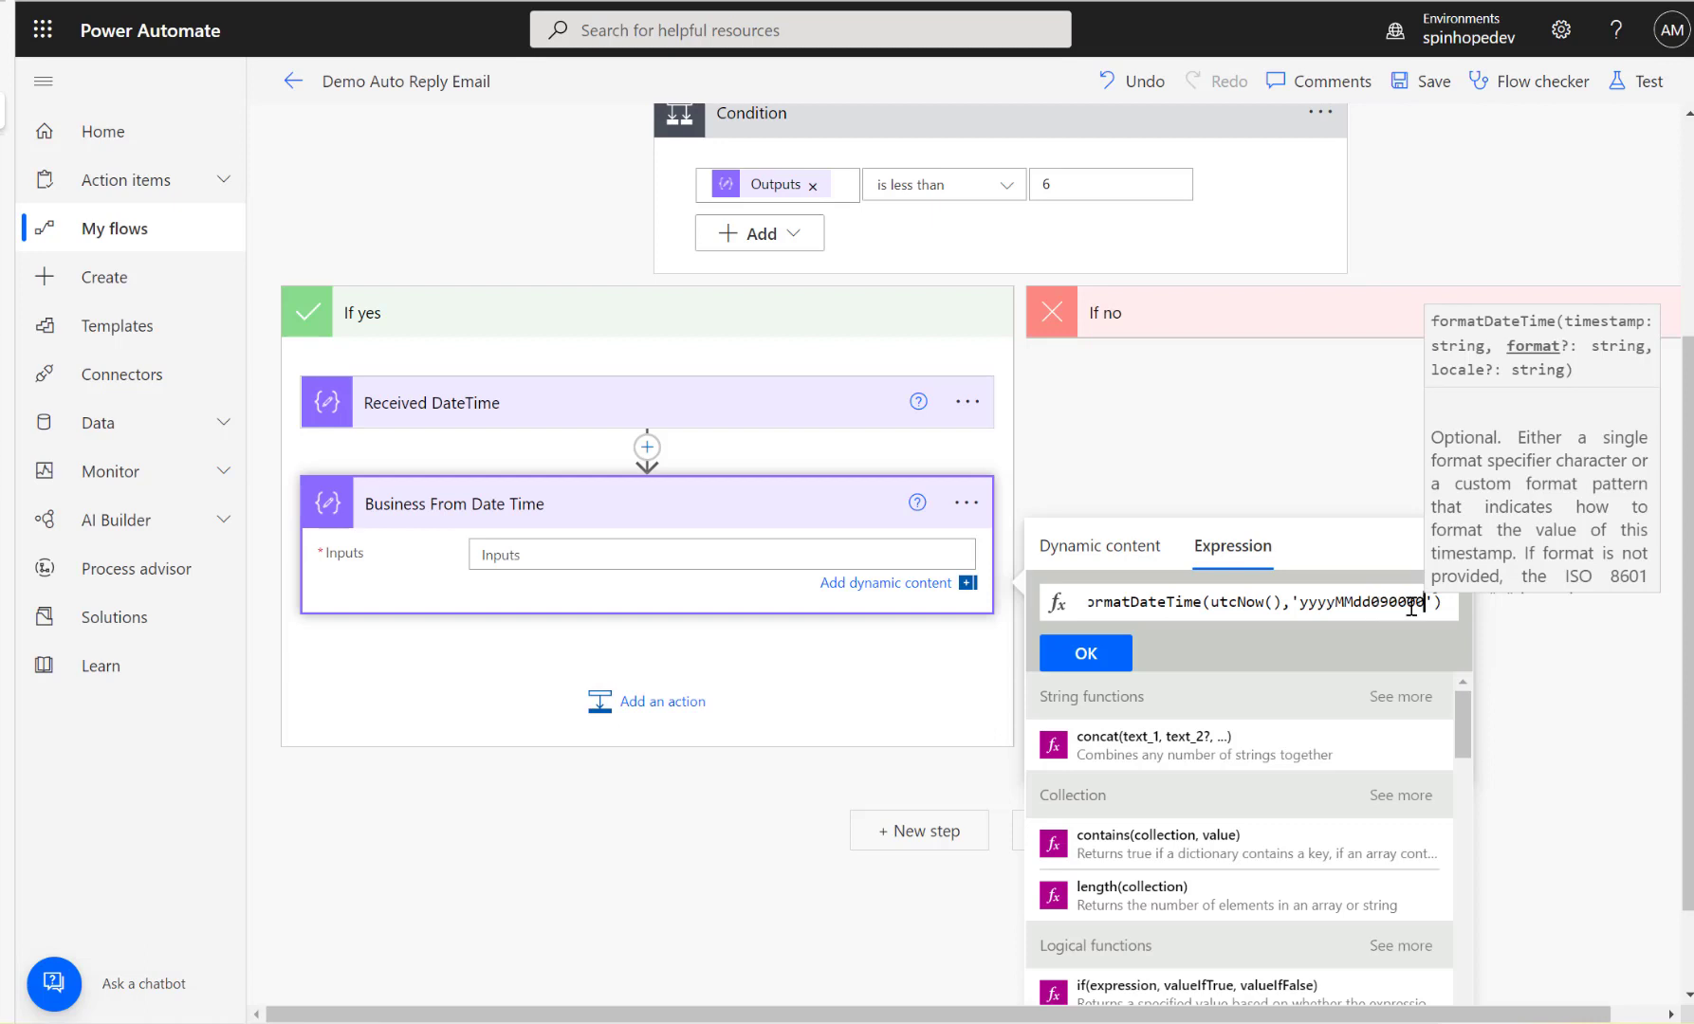
pyautogui.doubleClick(1383, 601)
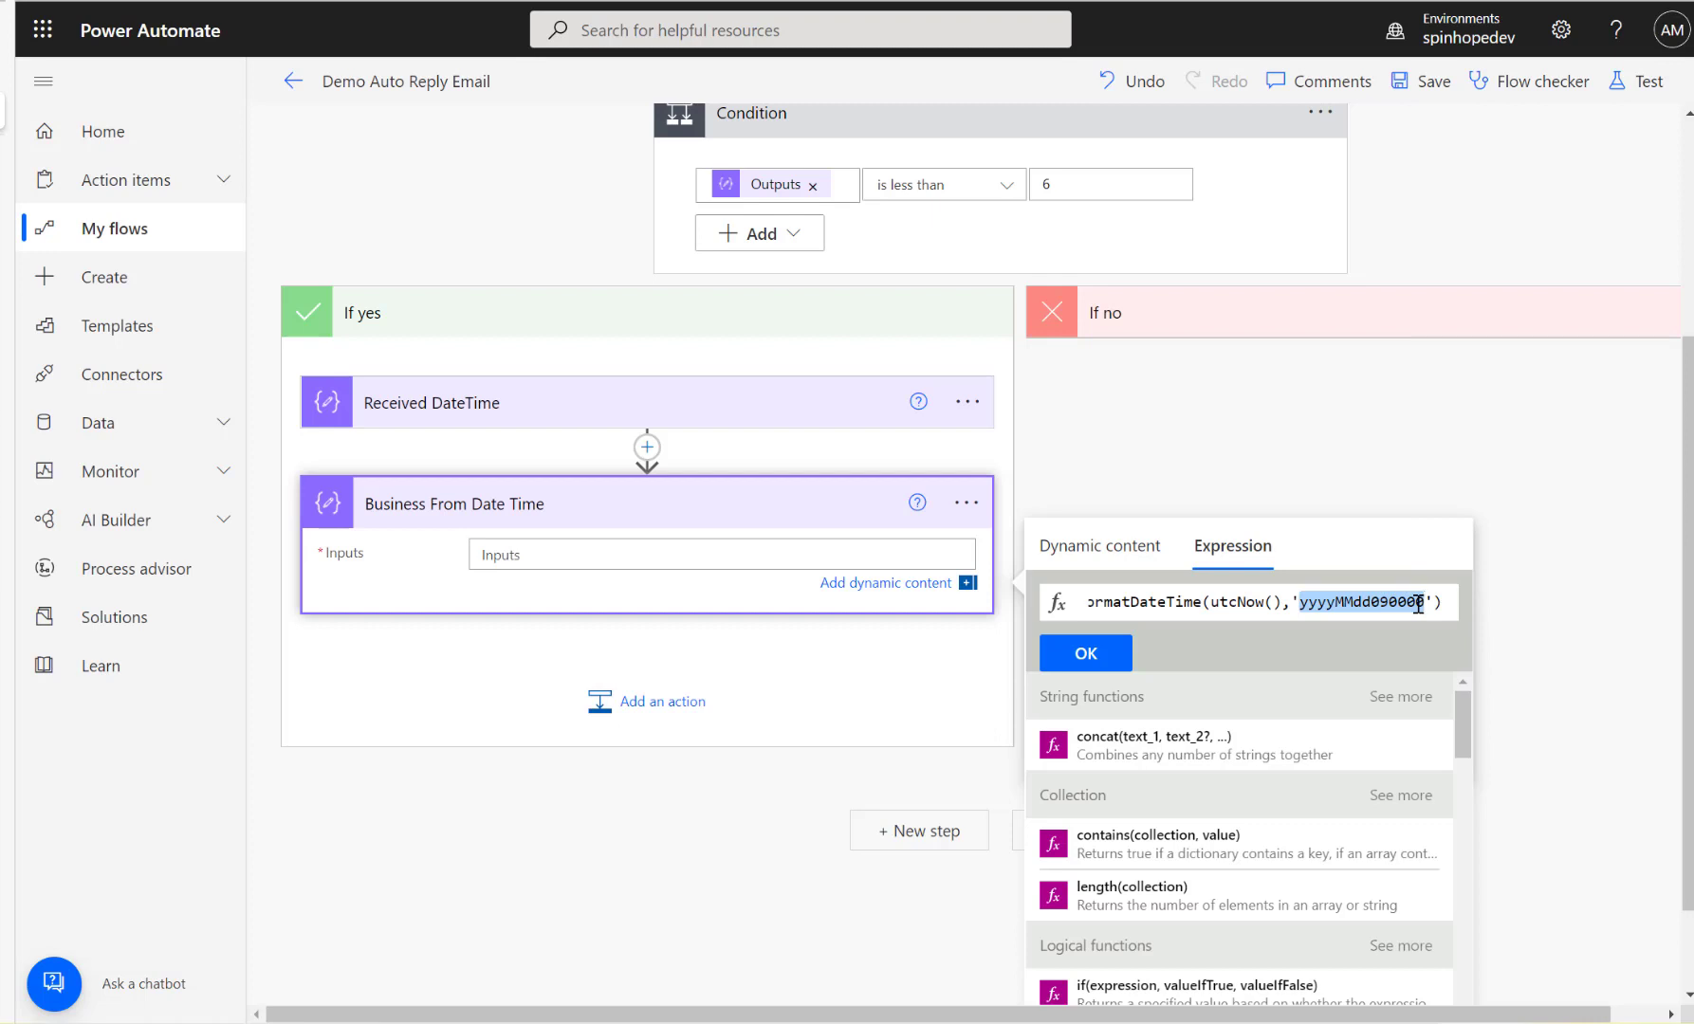
pyautogui.click(1086, 654)
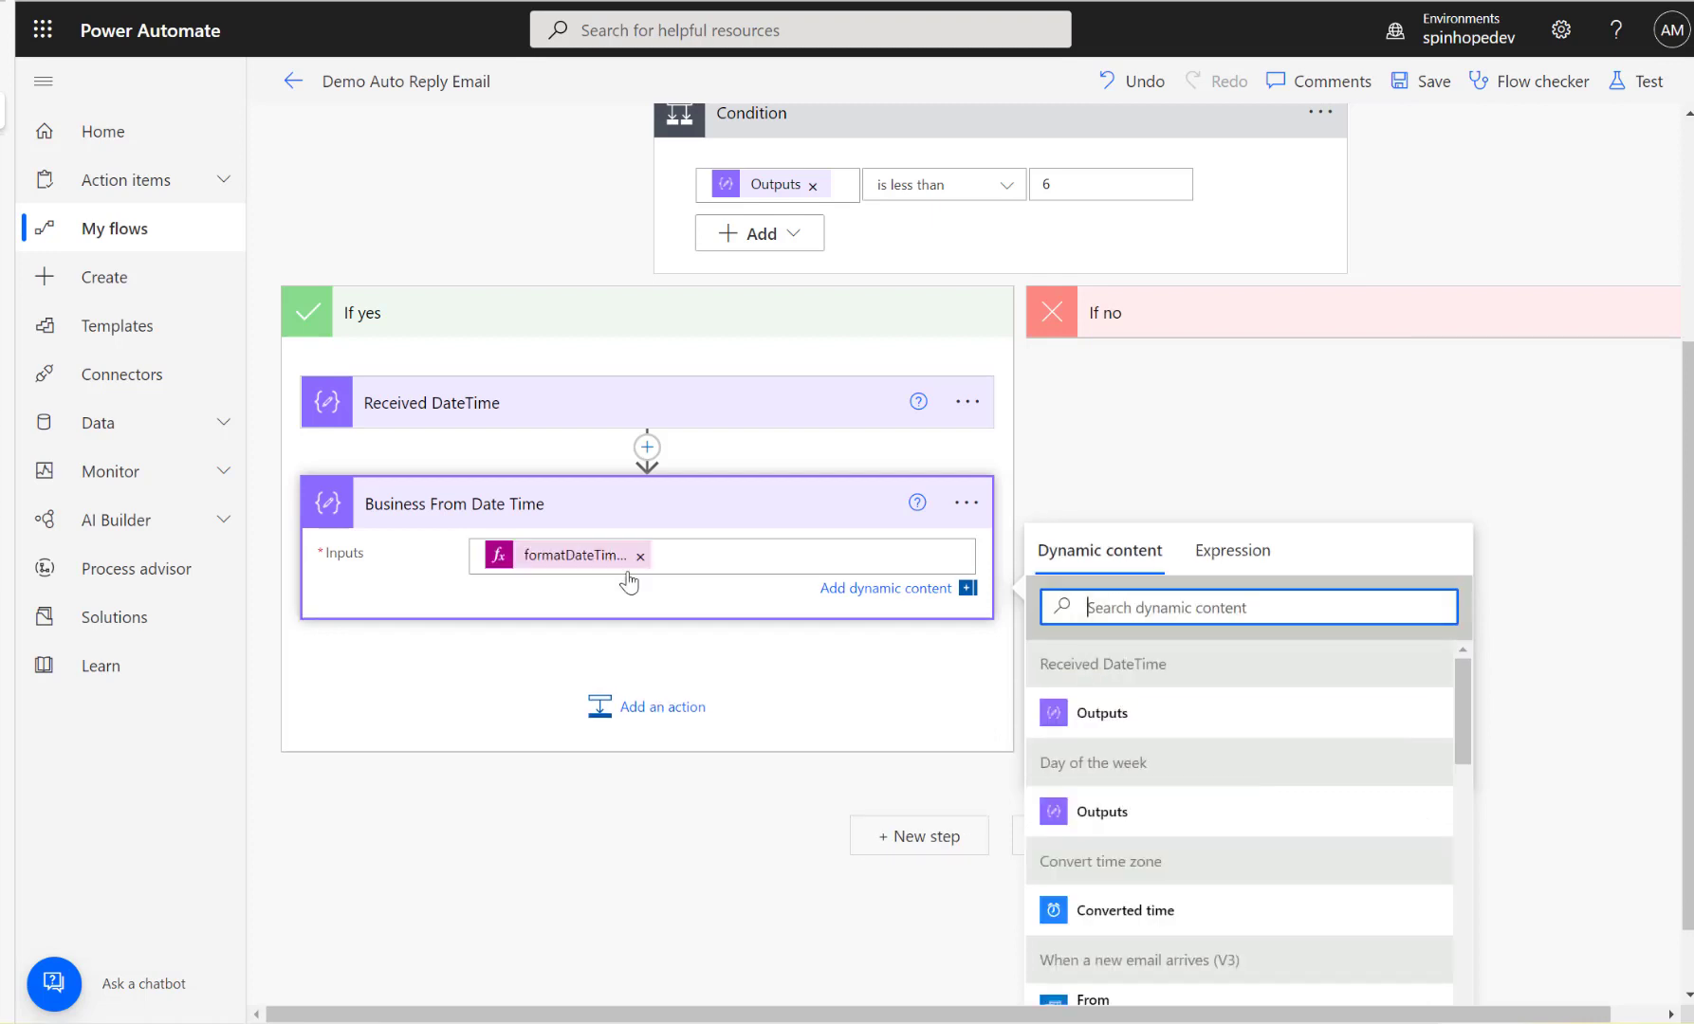
# Copy the Business From Date Time action to the clipboard.
pyautogui.click(626, 575)
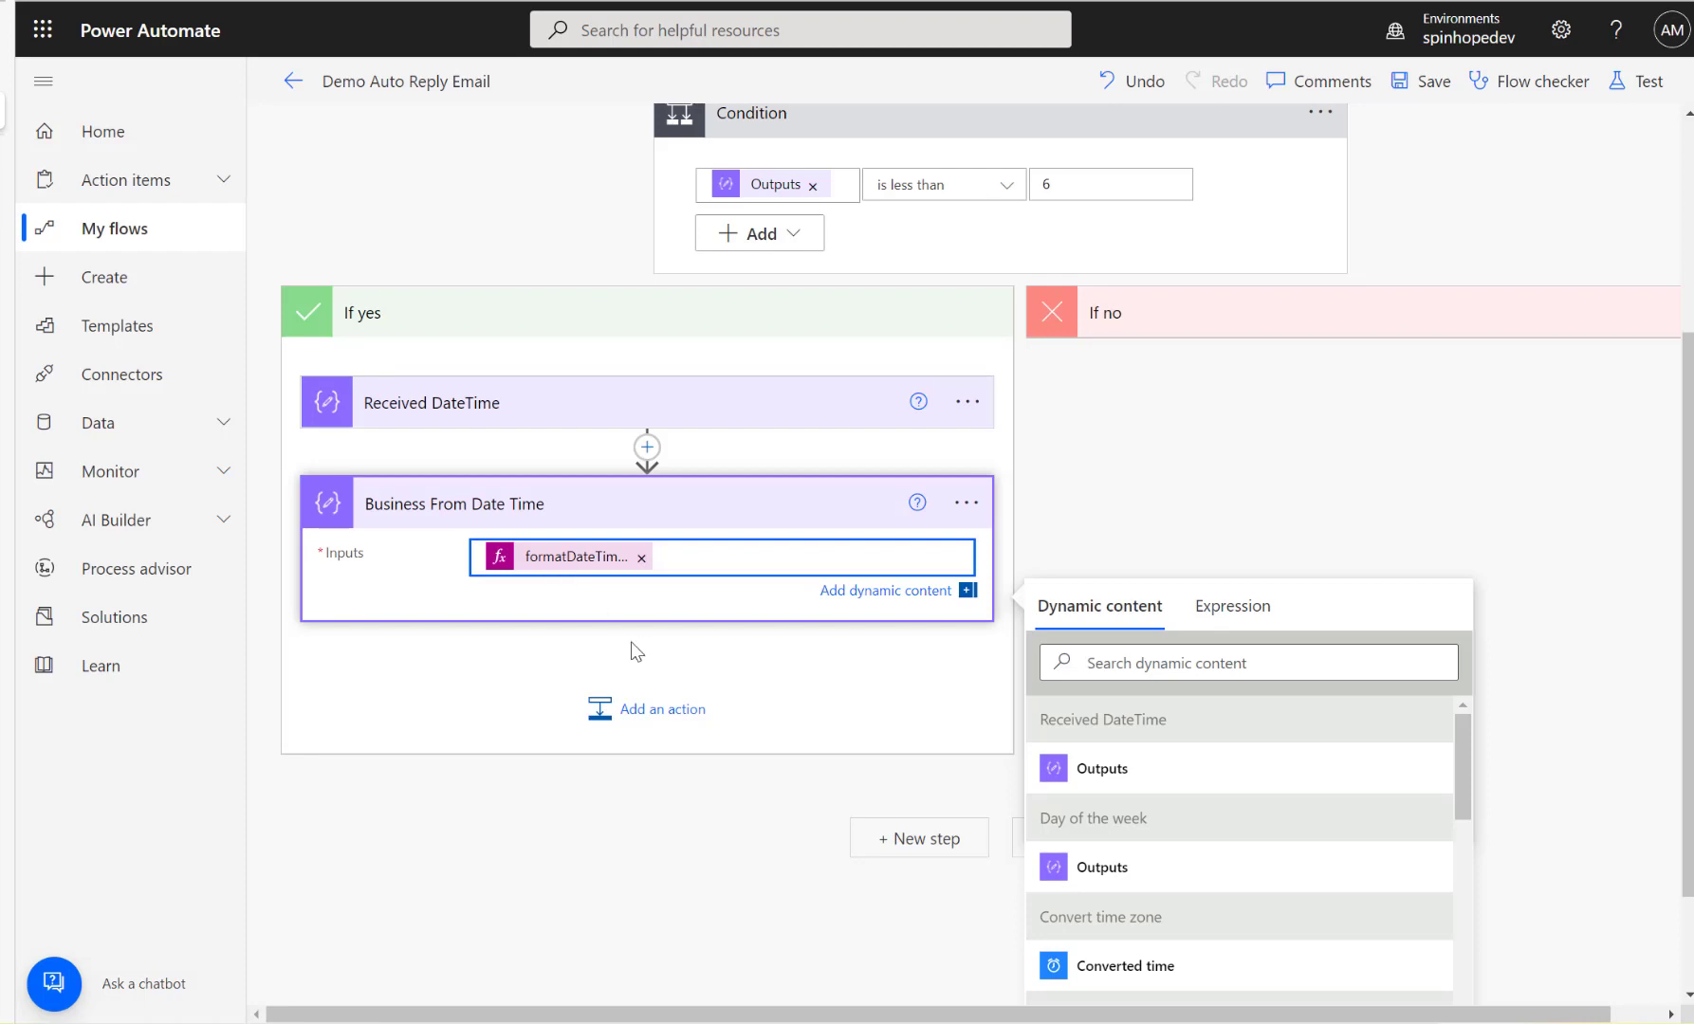
pyautogui.click(965, 508)
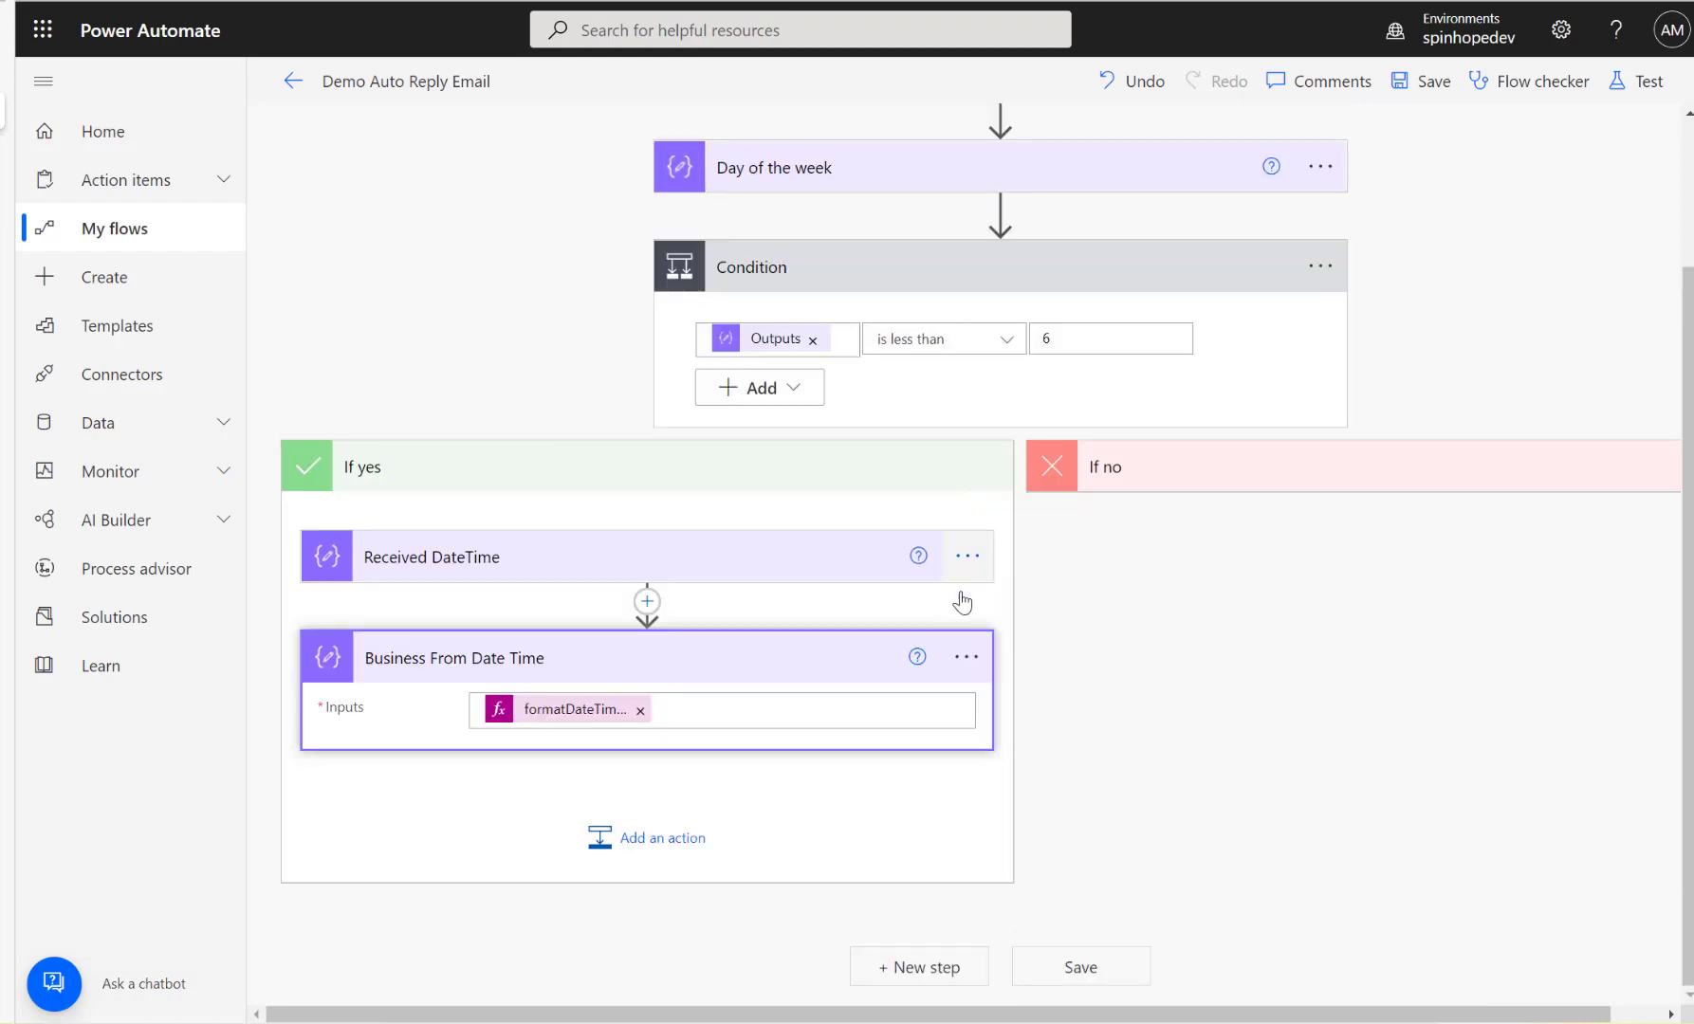
pyautogui.click(965, 658)
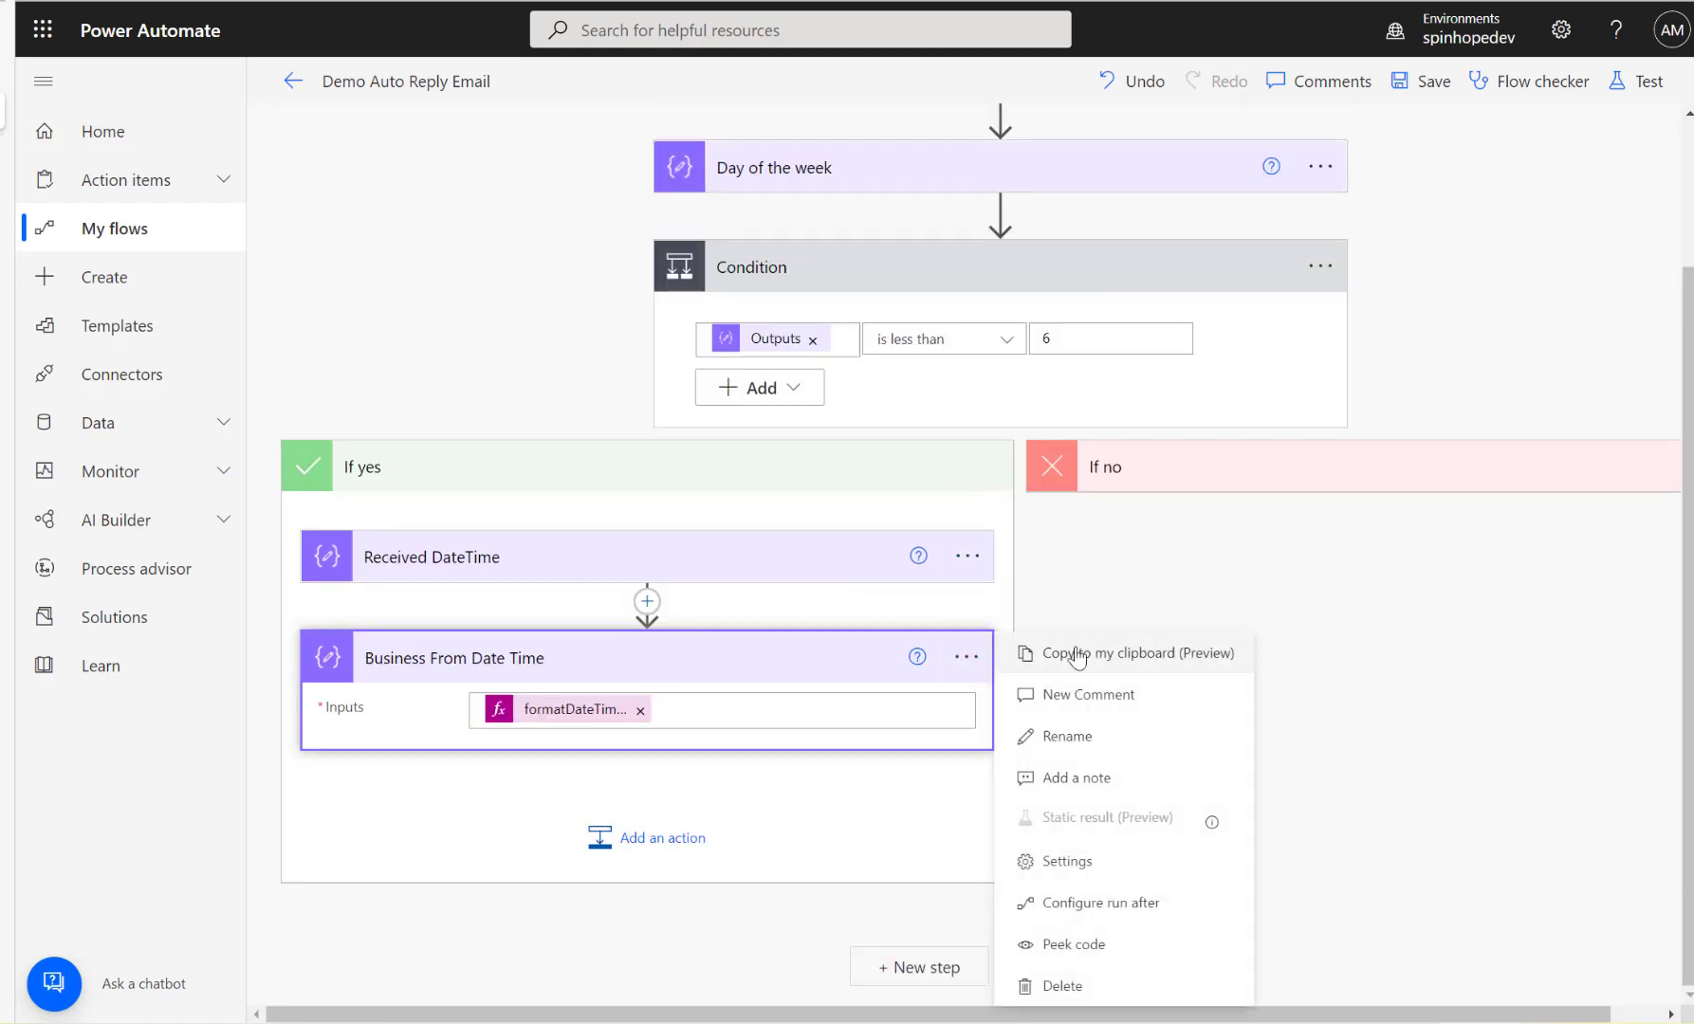
pyautogui.click(1127, 654)
pyautogui.scroll(-3, 1153, 643)
# Paste the copied Business From Date Time step into the If yes branch.
pyautogui.click(639, 581)
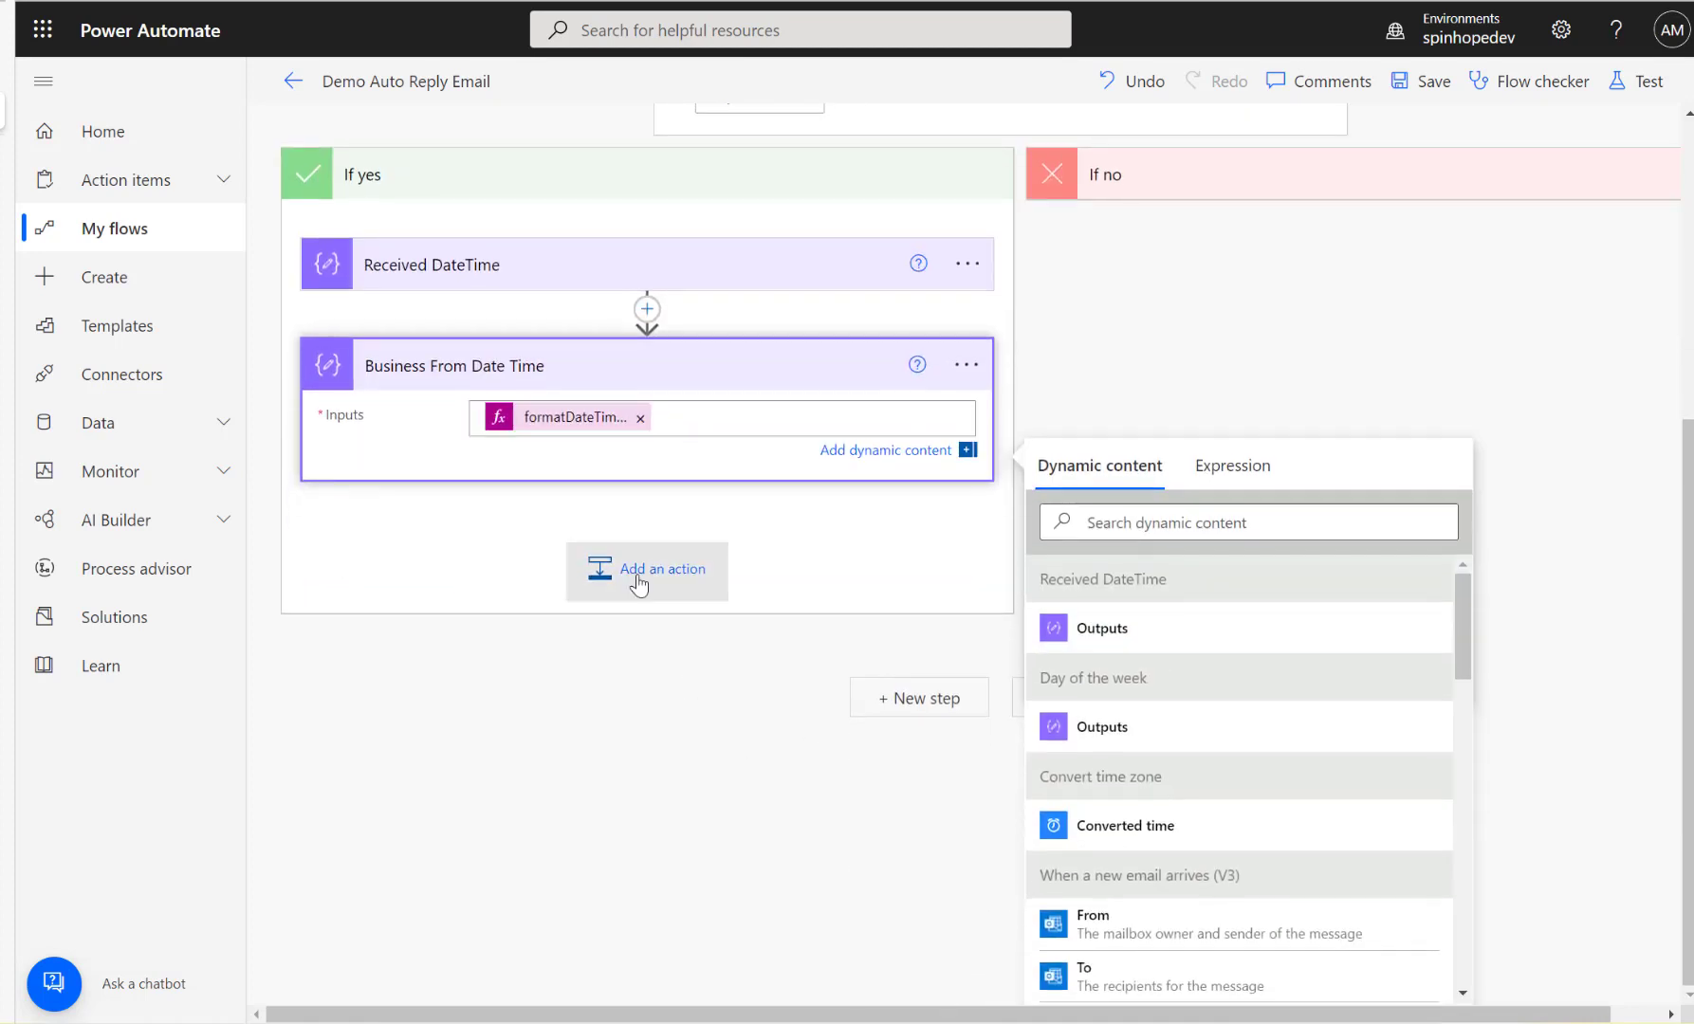
pyautogui.click(811, 588)
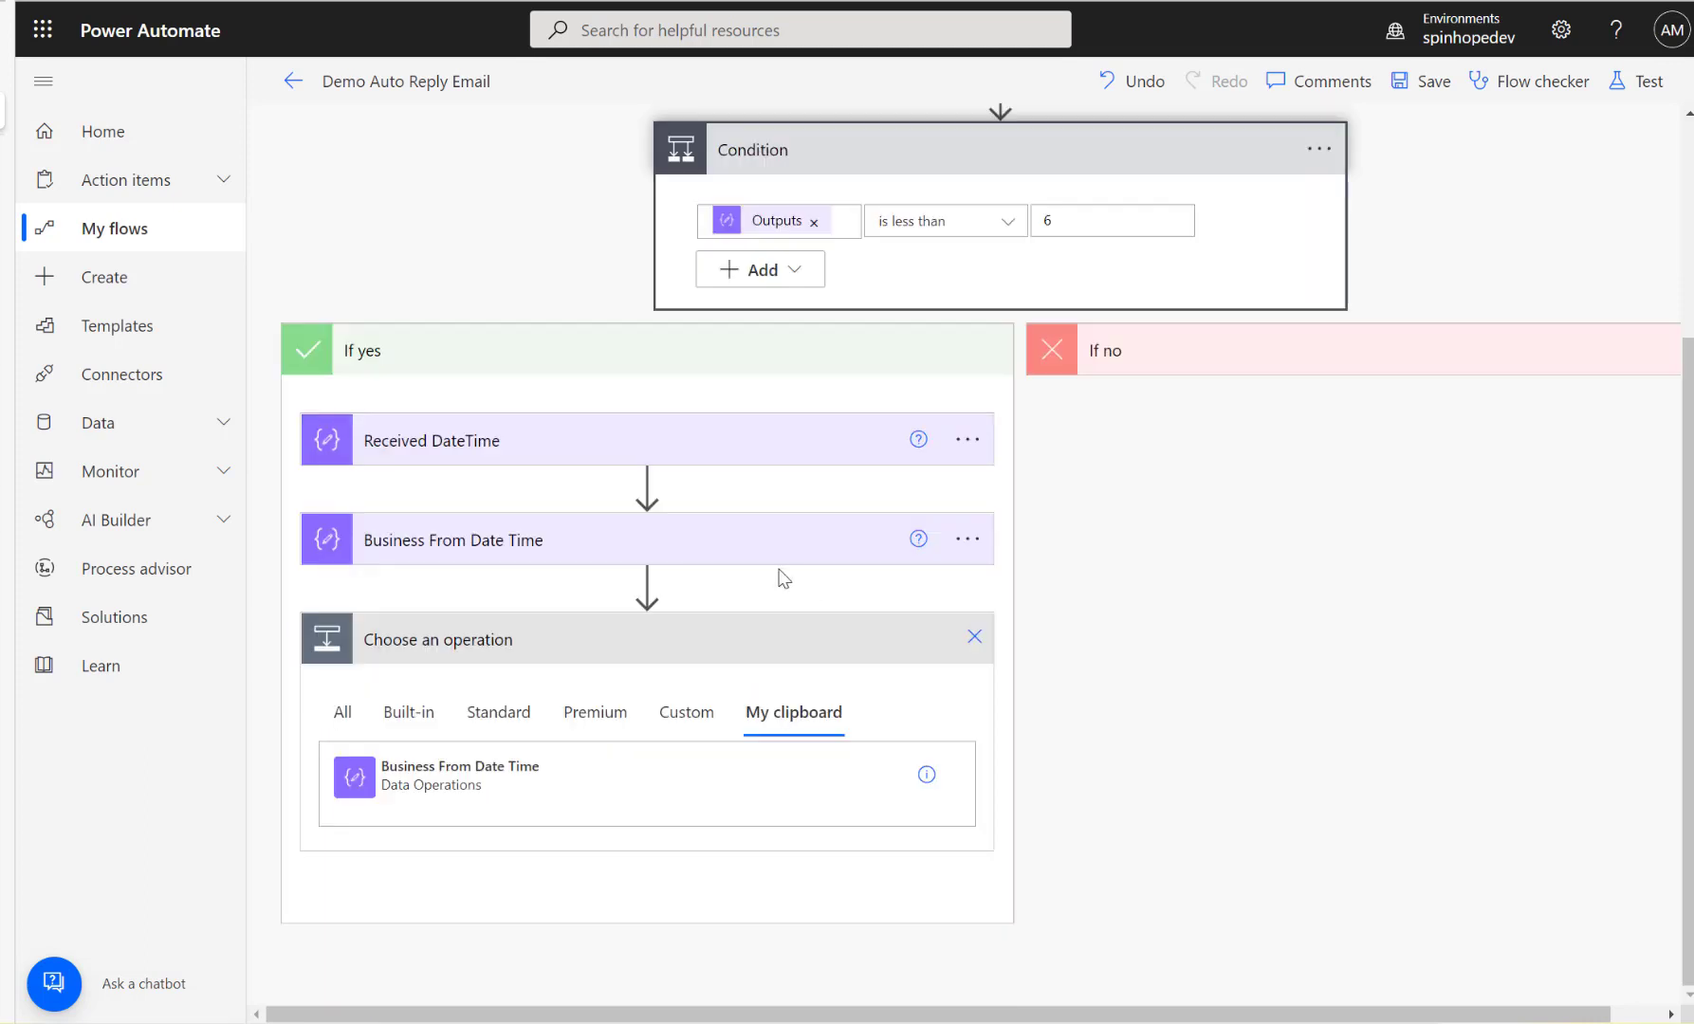
pyautogui.click(456, 783)
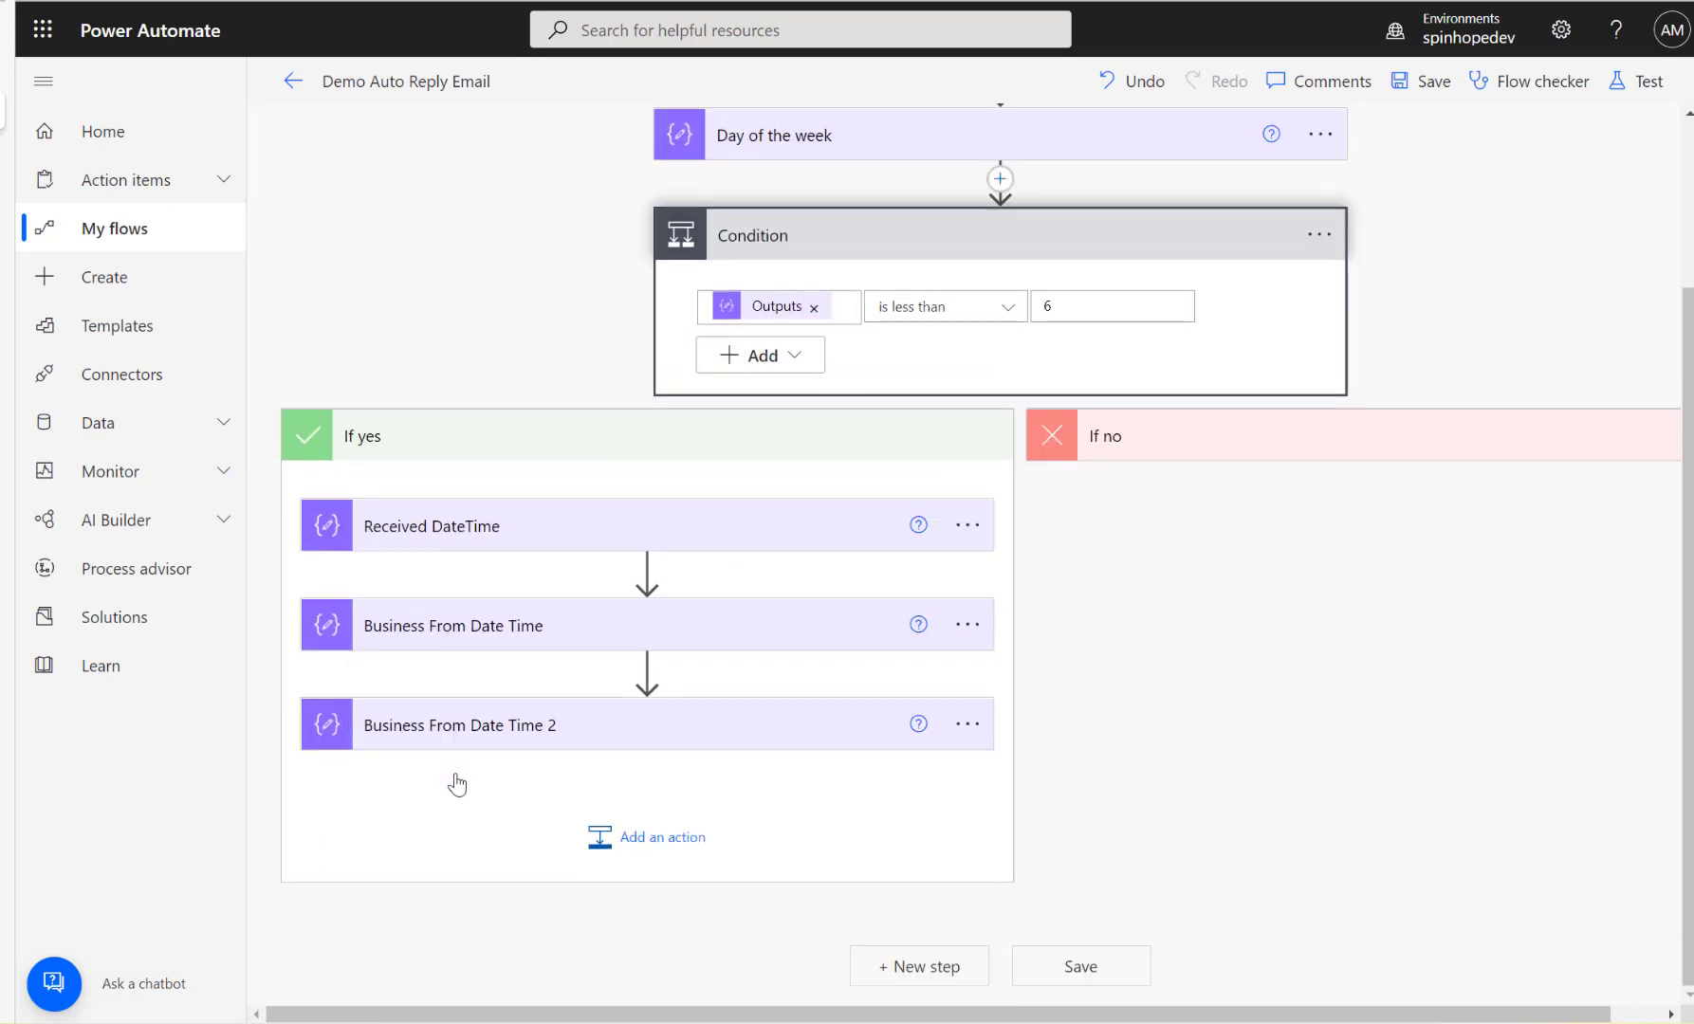
# Rename the pasted copy by replacing 'From' with 'To Date'.
pyautogui.click(590, 730)
pyautogui.click(967, 724)
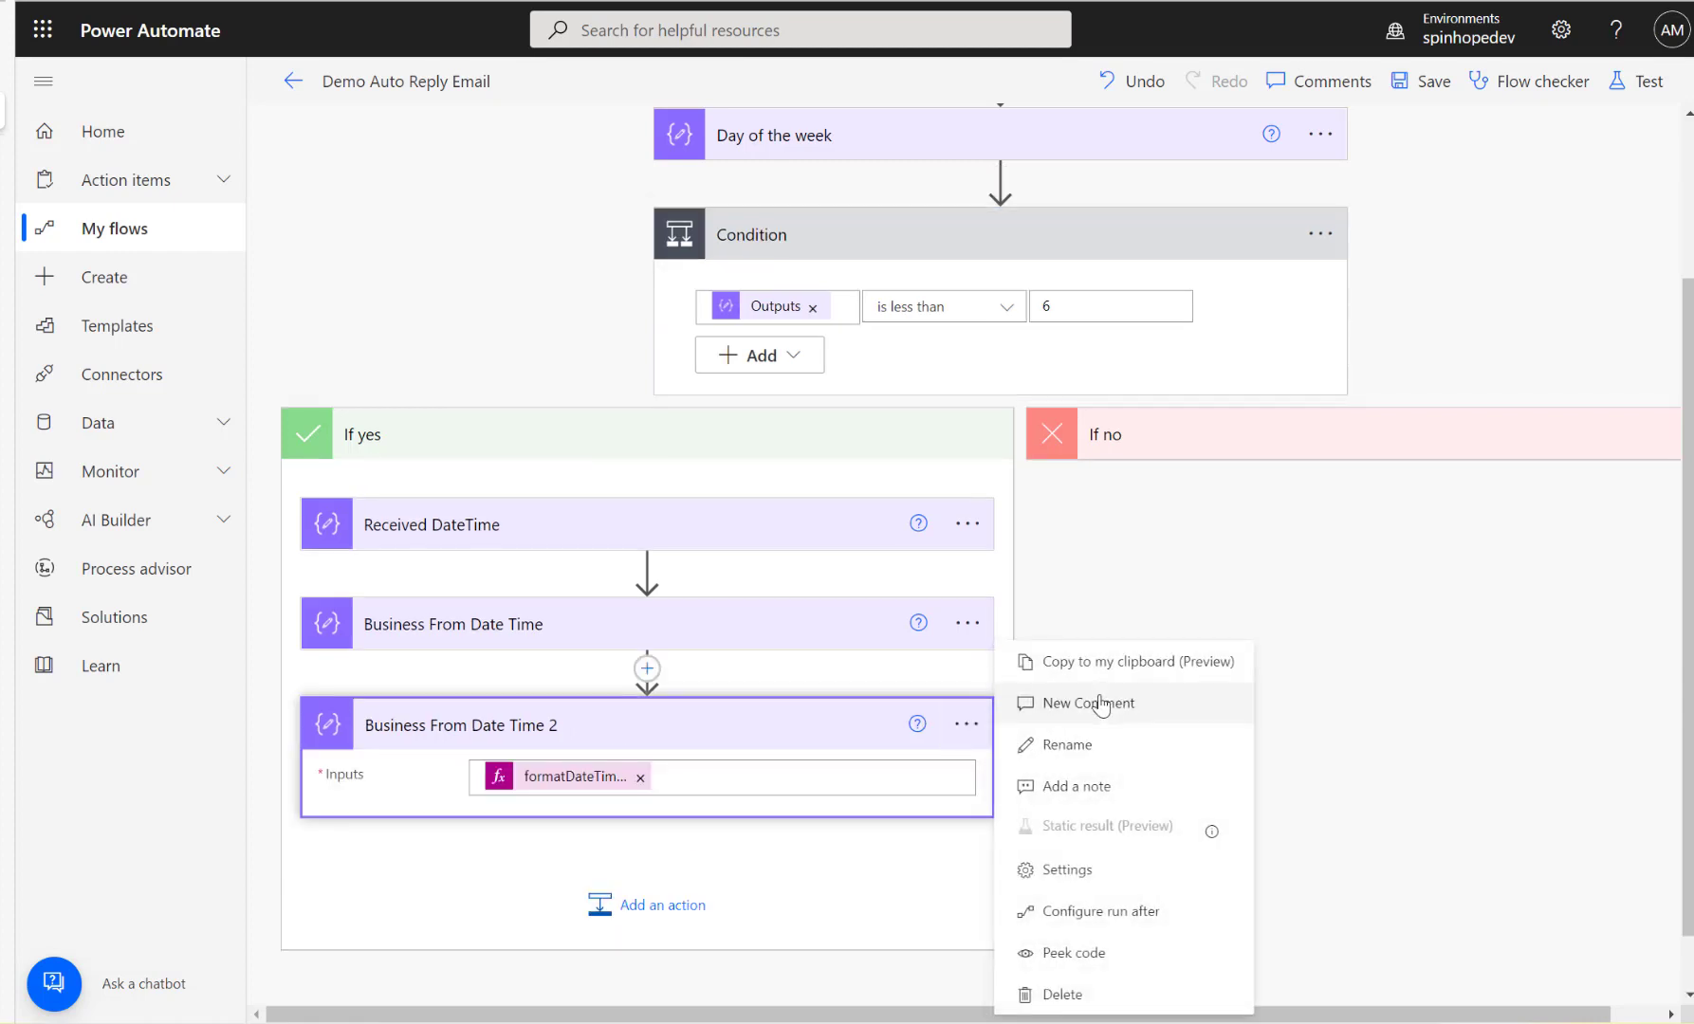
pyautogui.click(1044, 744)
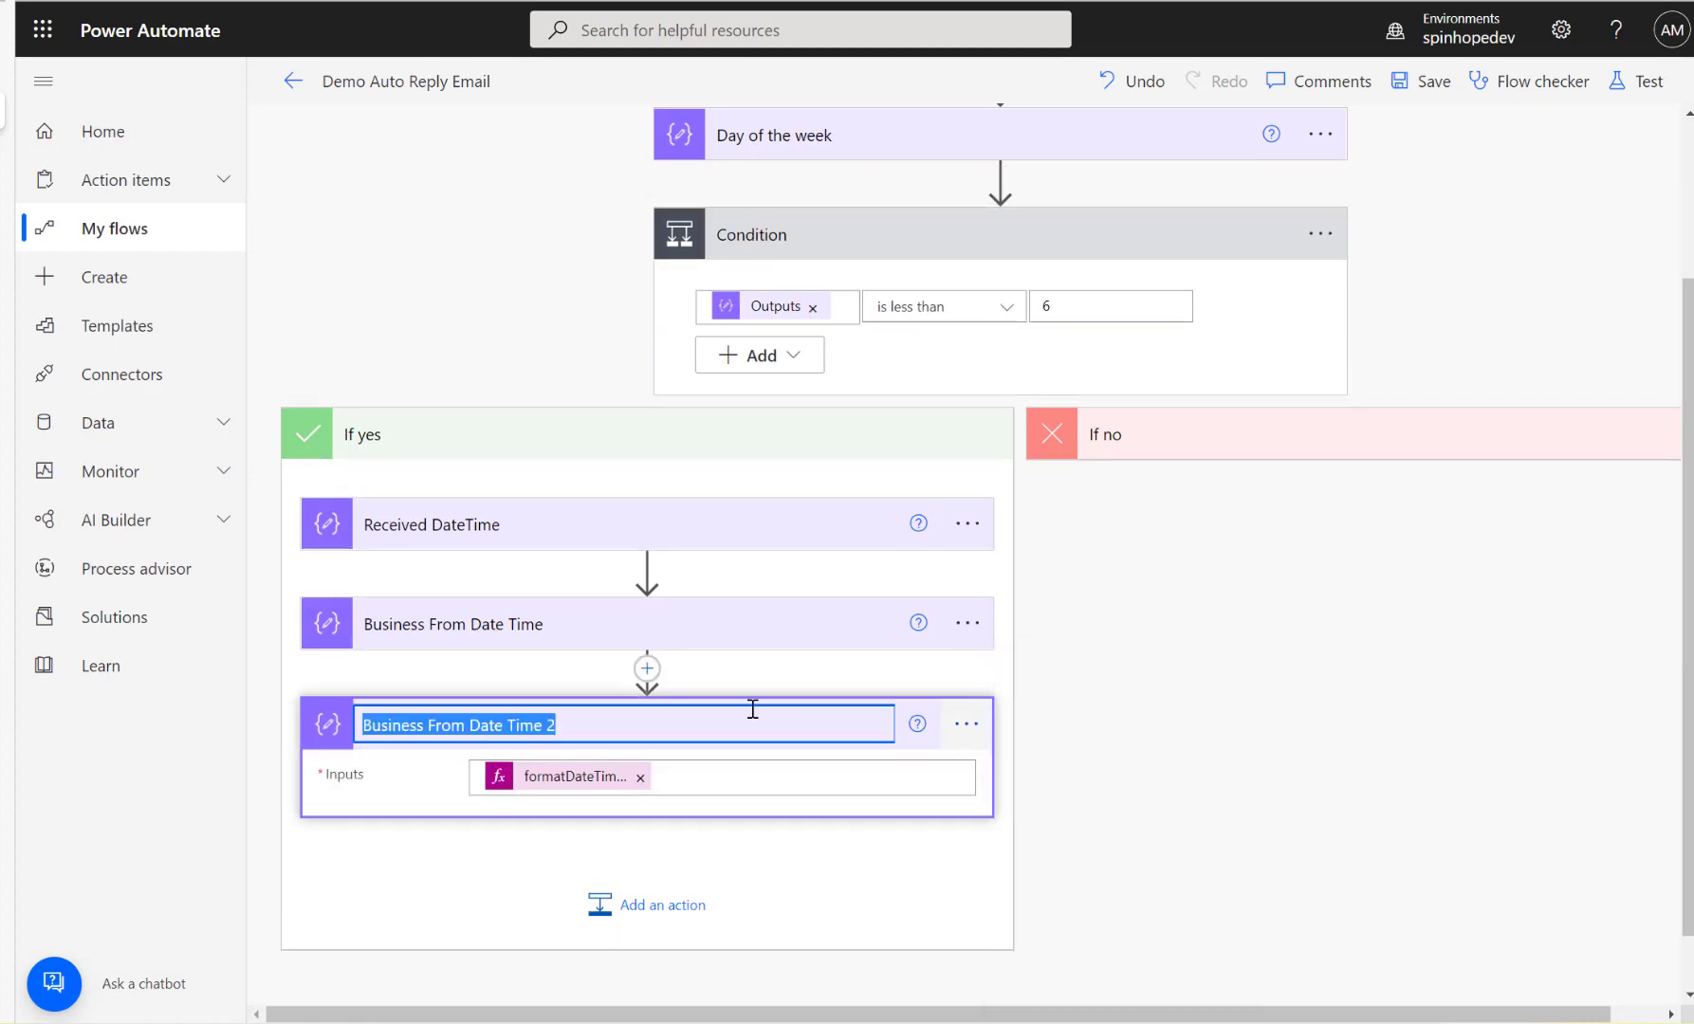
pyautogui.doubleClick(457, 724)
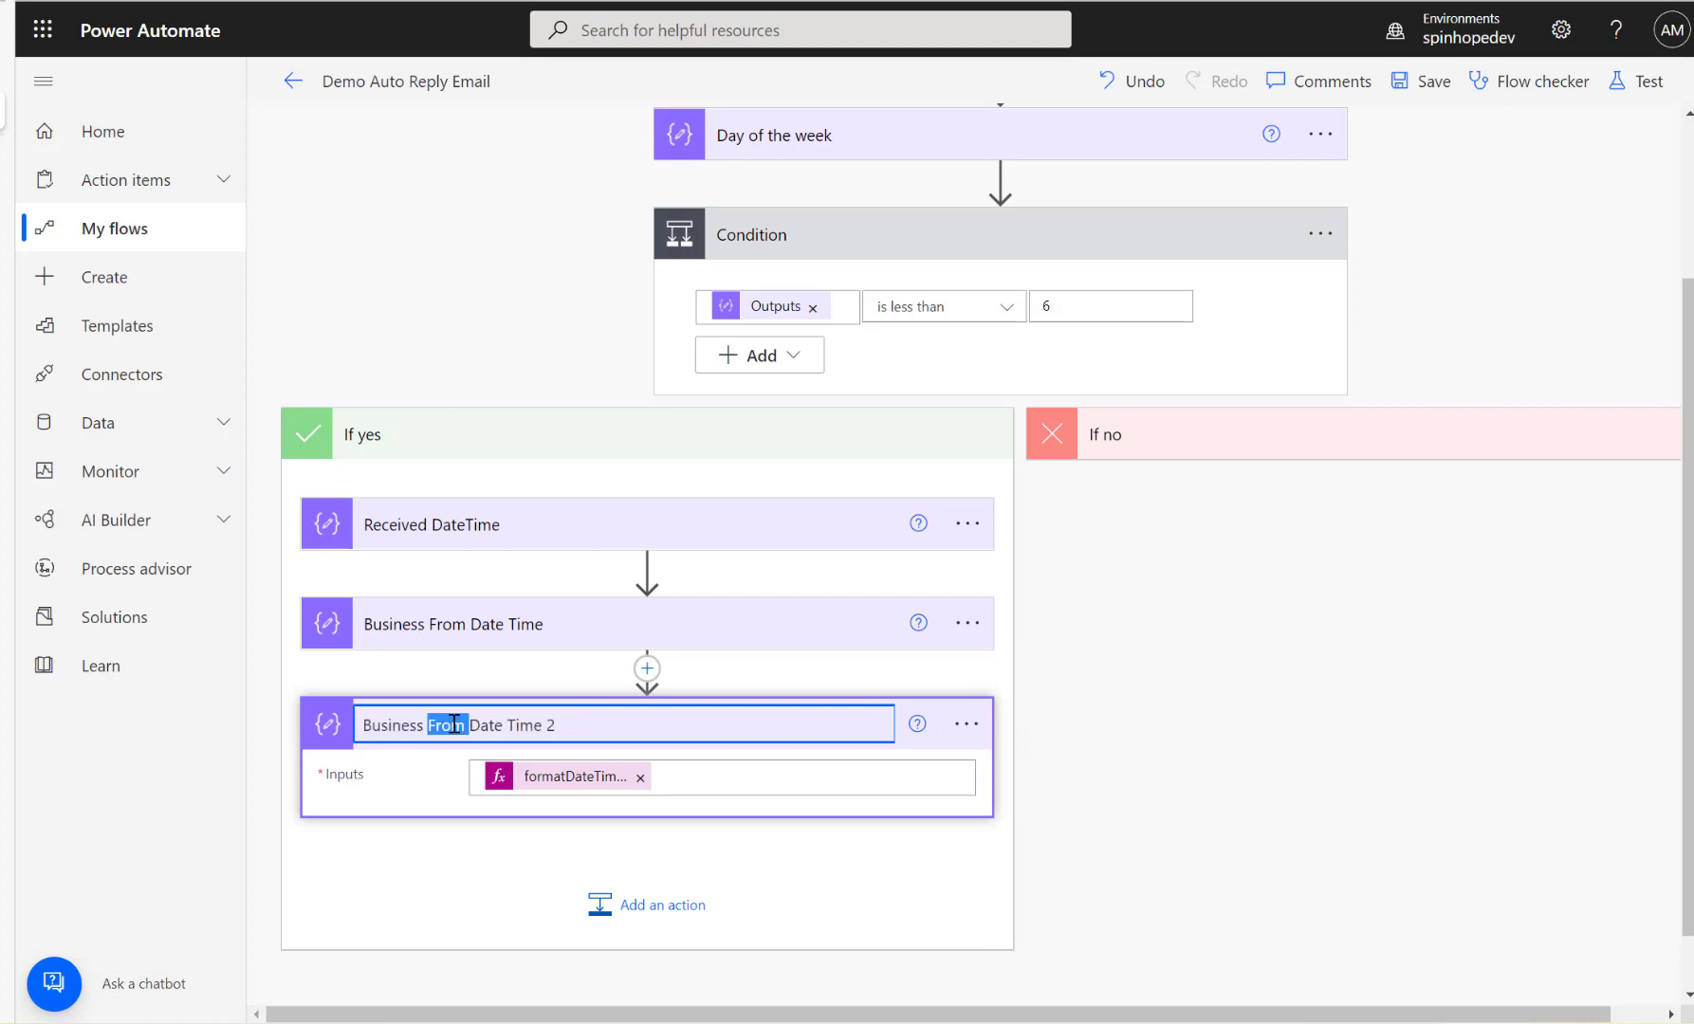
pyautogui.write('To Dat')
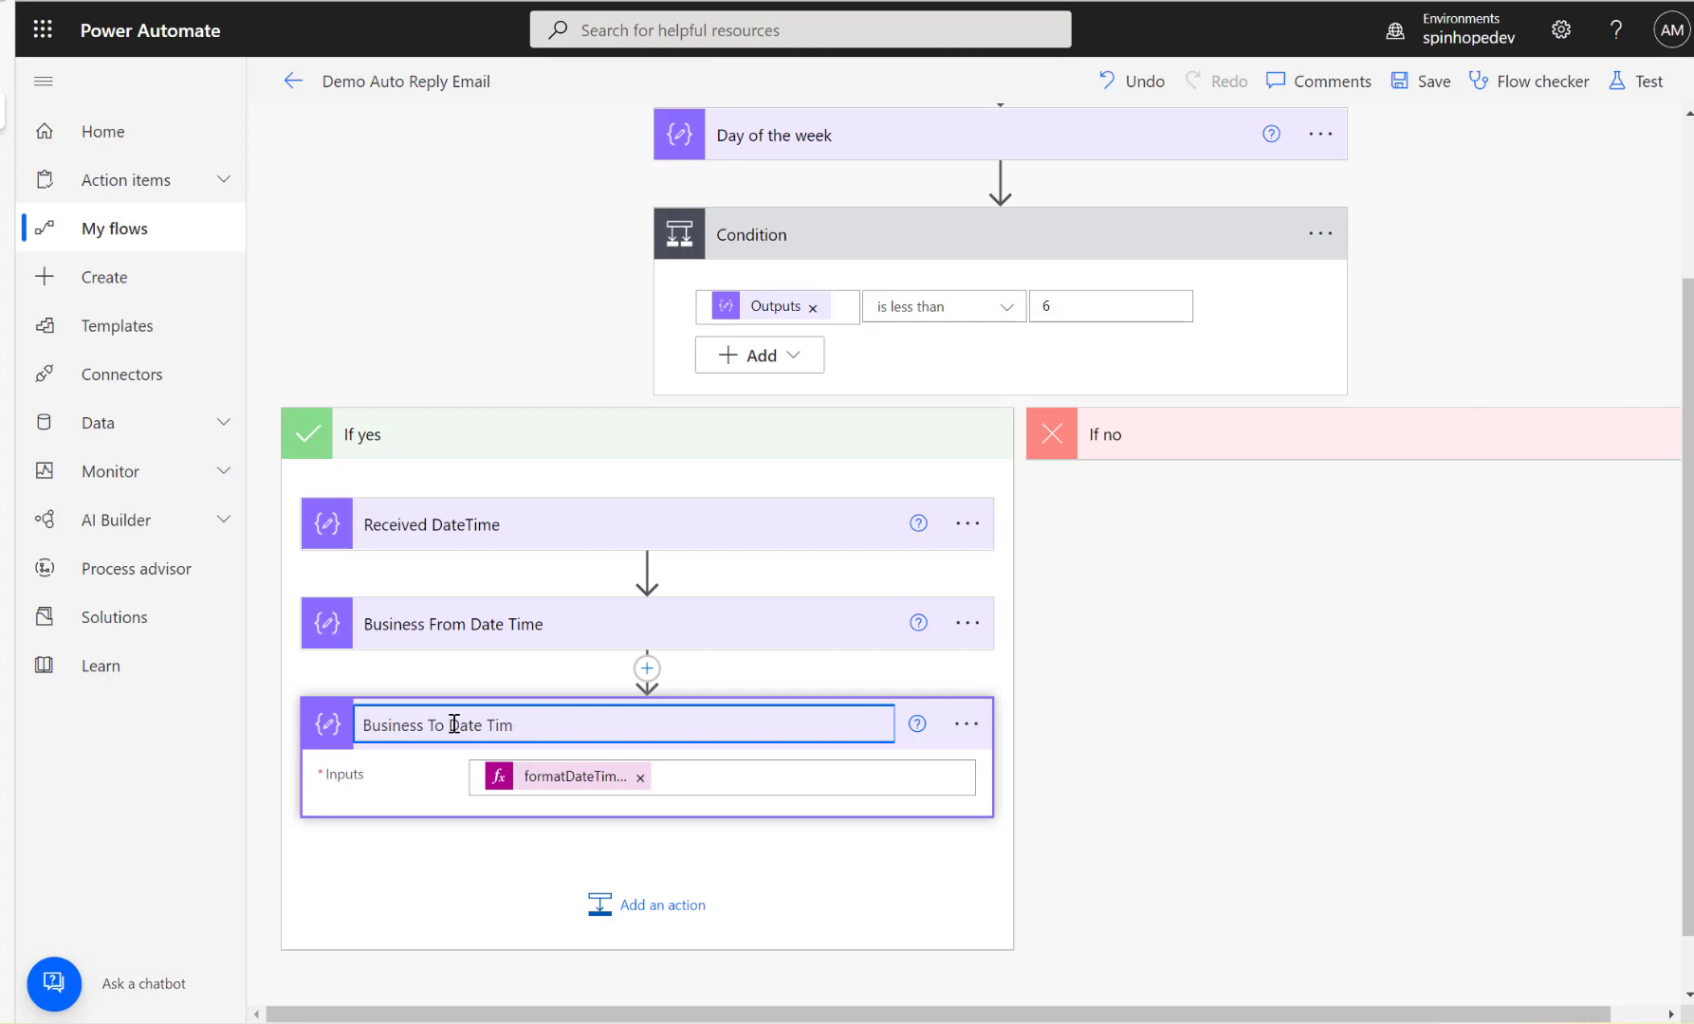
pyautogui.write('e')
# Change the Business To Date Time format's hour from 09 to 18 ('yyyyMMdd180000').
pyautogui.click(565, 780)
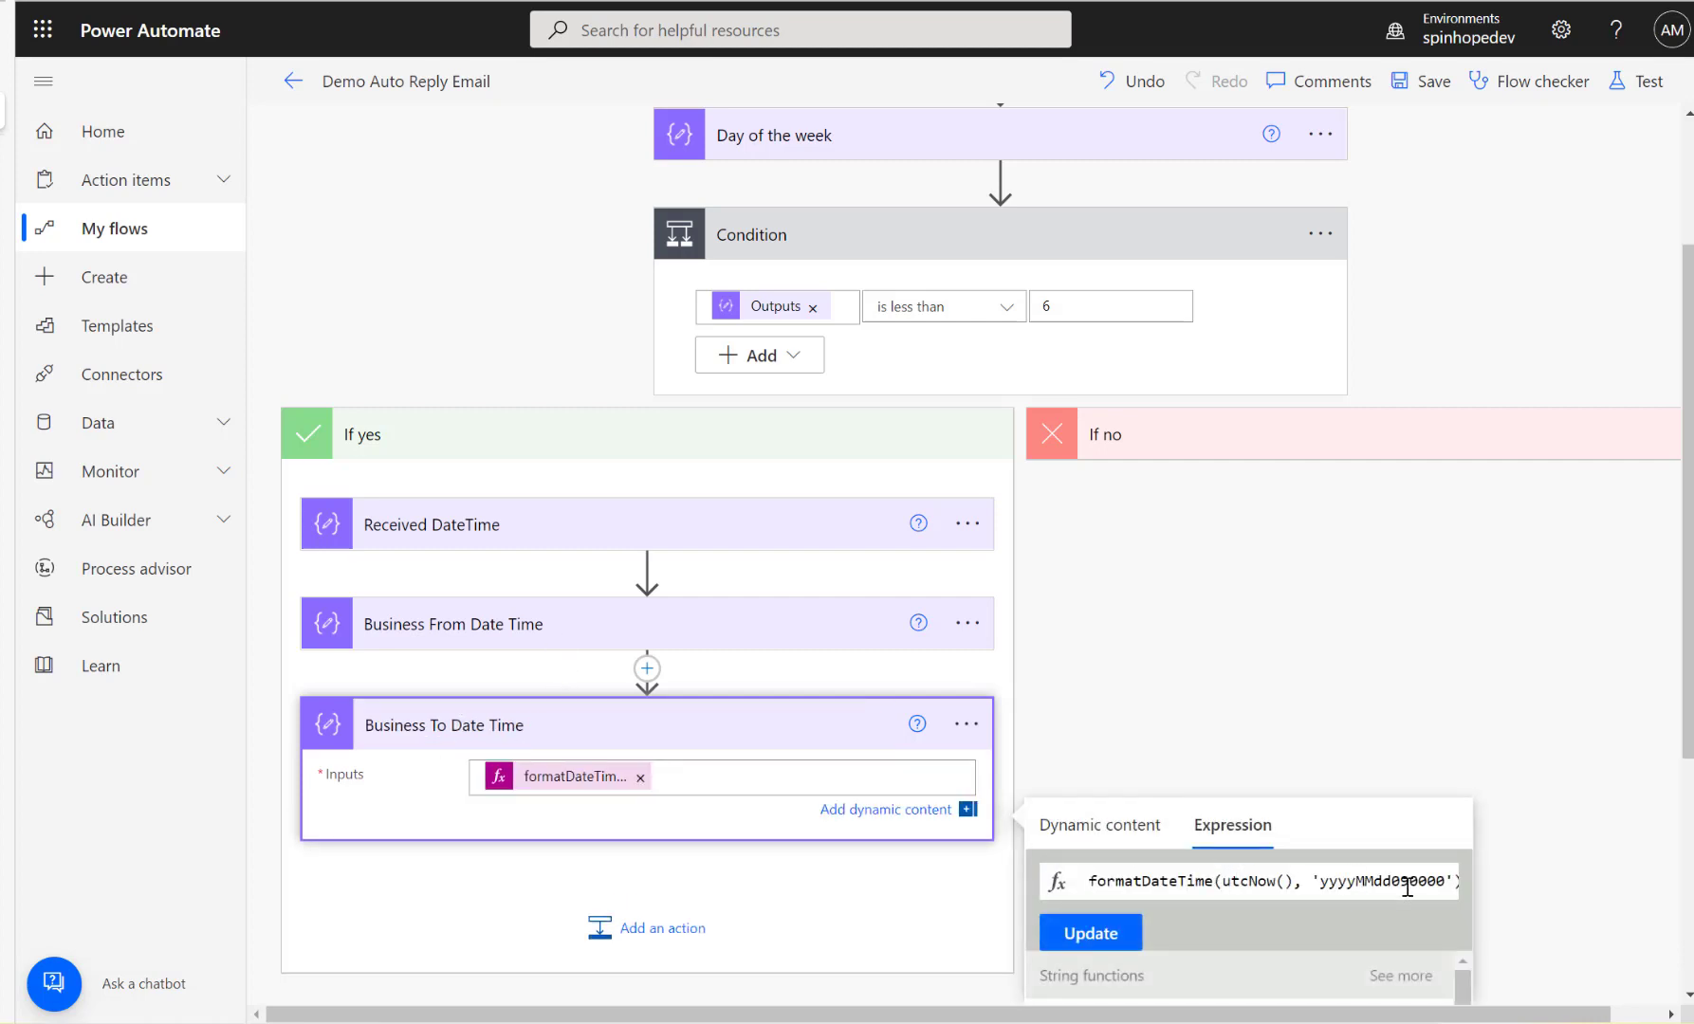
pyautogui.click(1411, 882)
pyautogui.press('BackSpace')
pyautogui.press('BackSpace')
pyautogui.write('18')
pyautogui.click(1091, 938)
# Review the Inputs of Received DateTime, Business From and Business To Date Time.
pyautogui.click(567, 778)
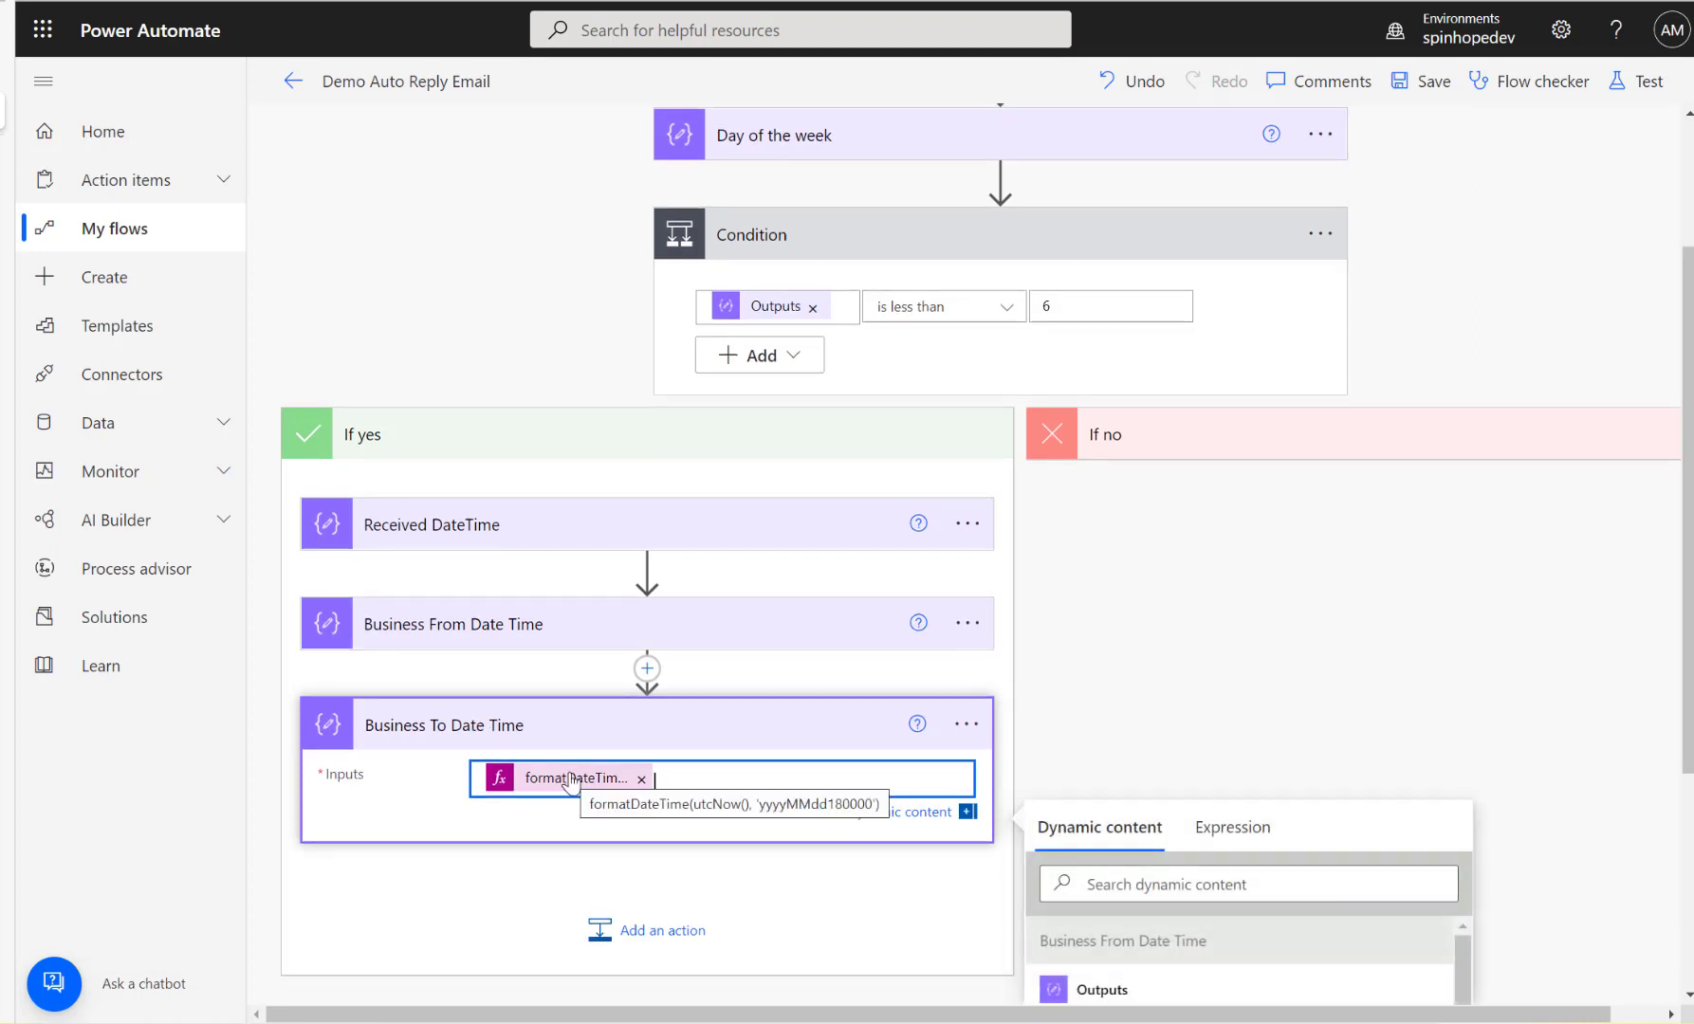
pyautogui.click(492, 528)
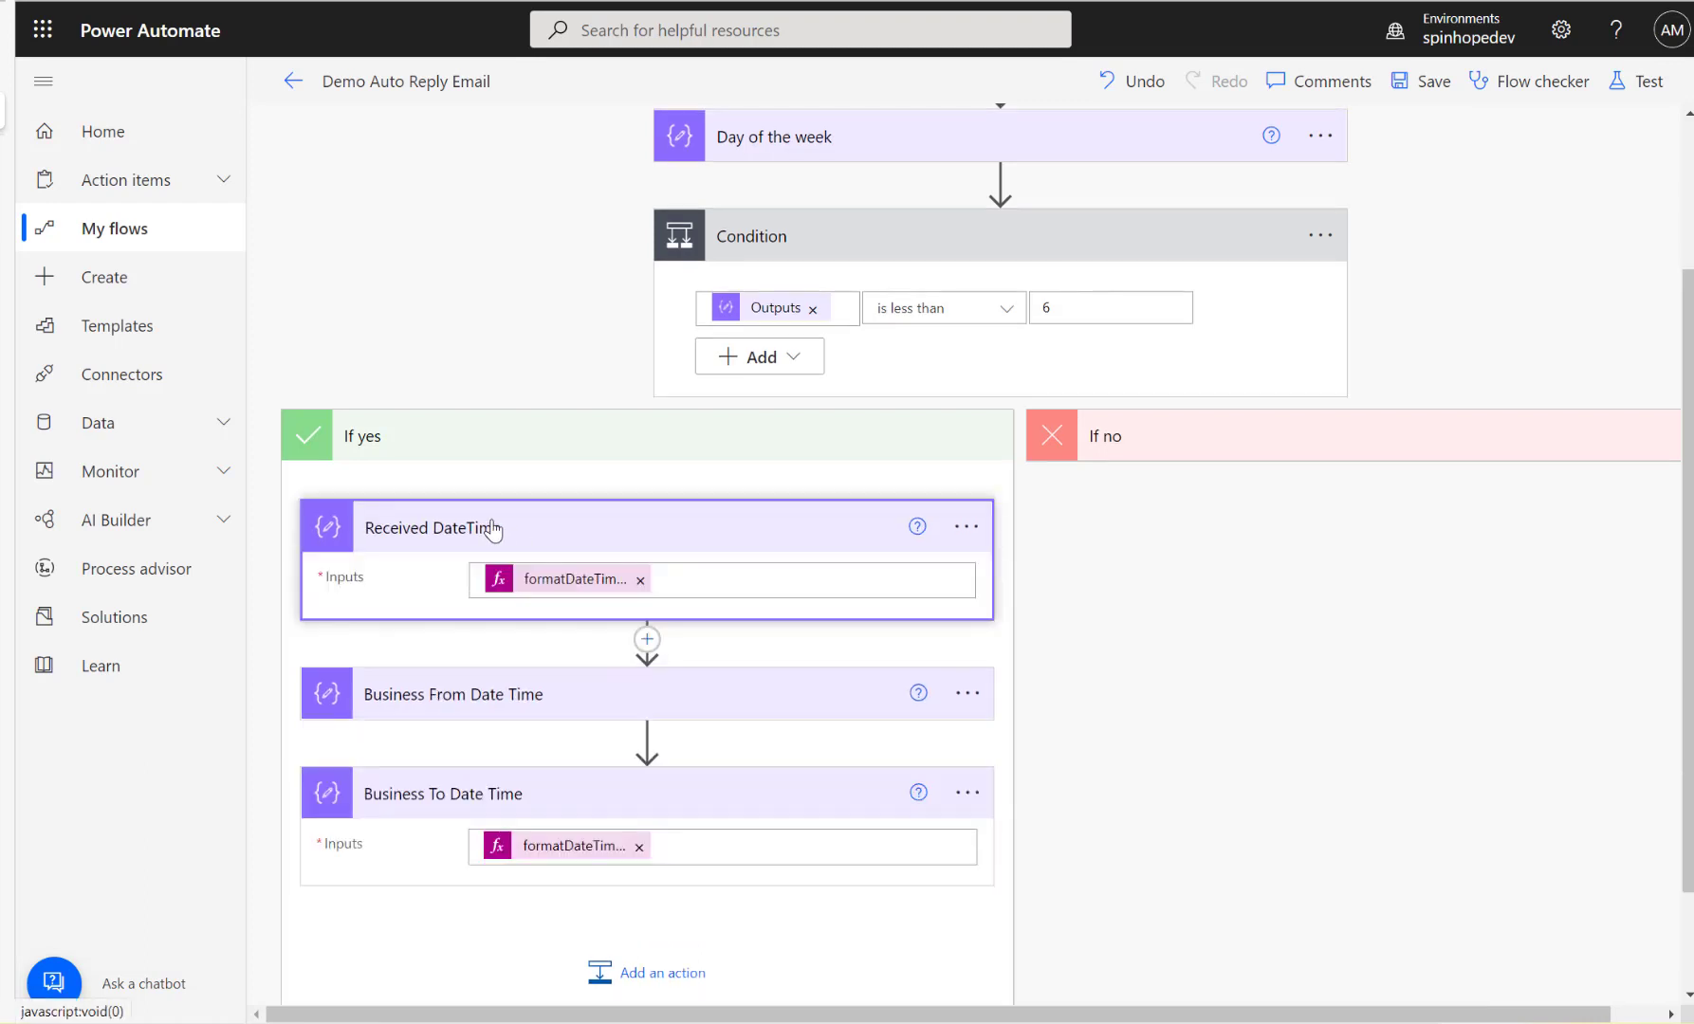
pyautogui.click(537, 693)
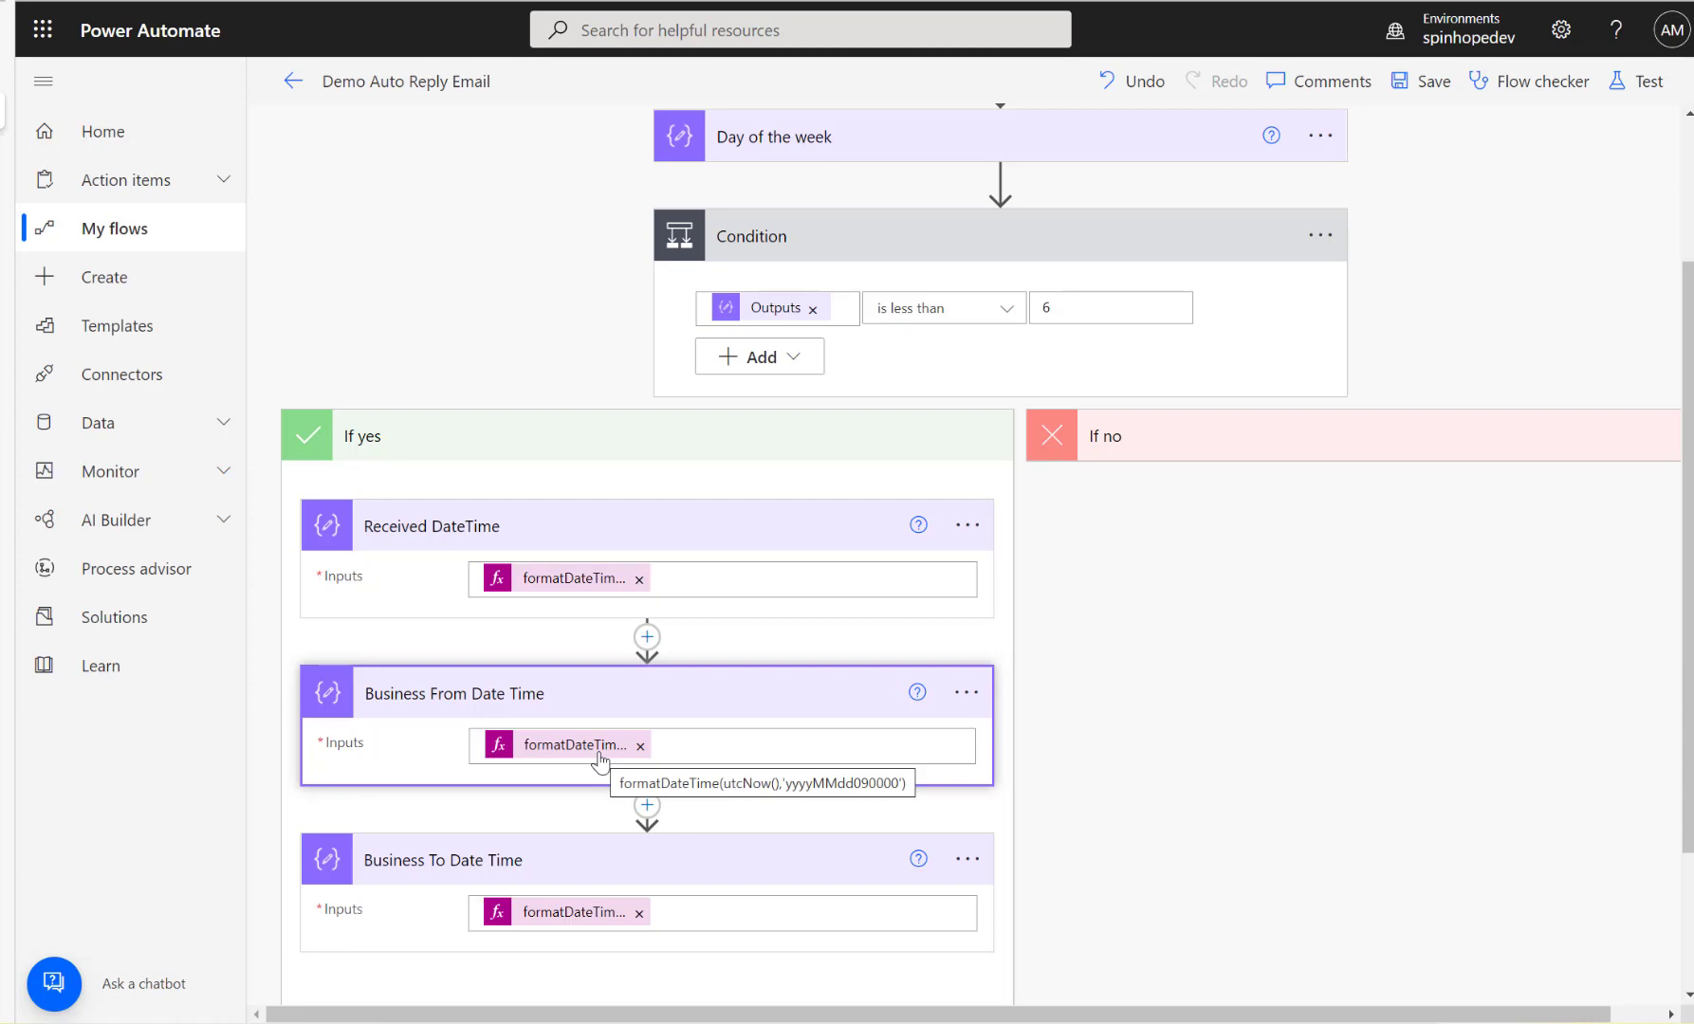
pyautogui.click(549, 918)
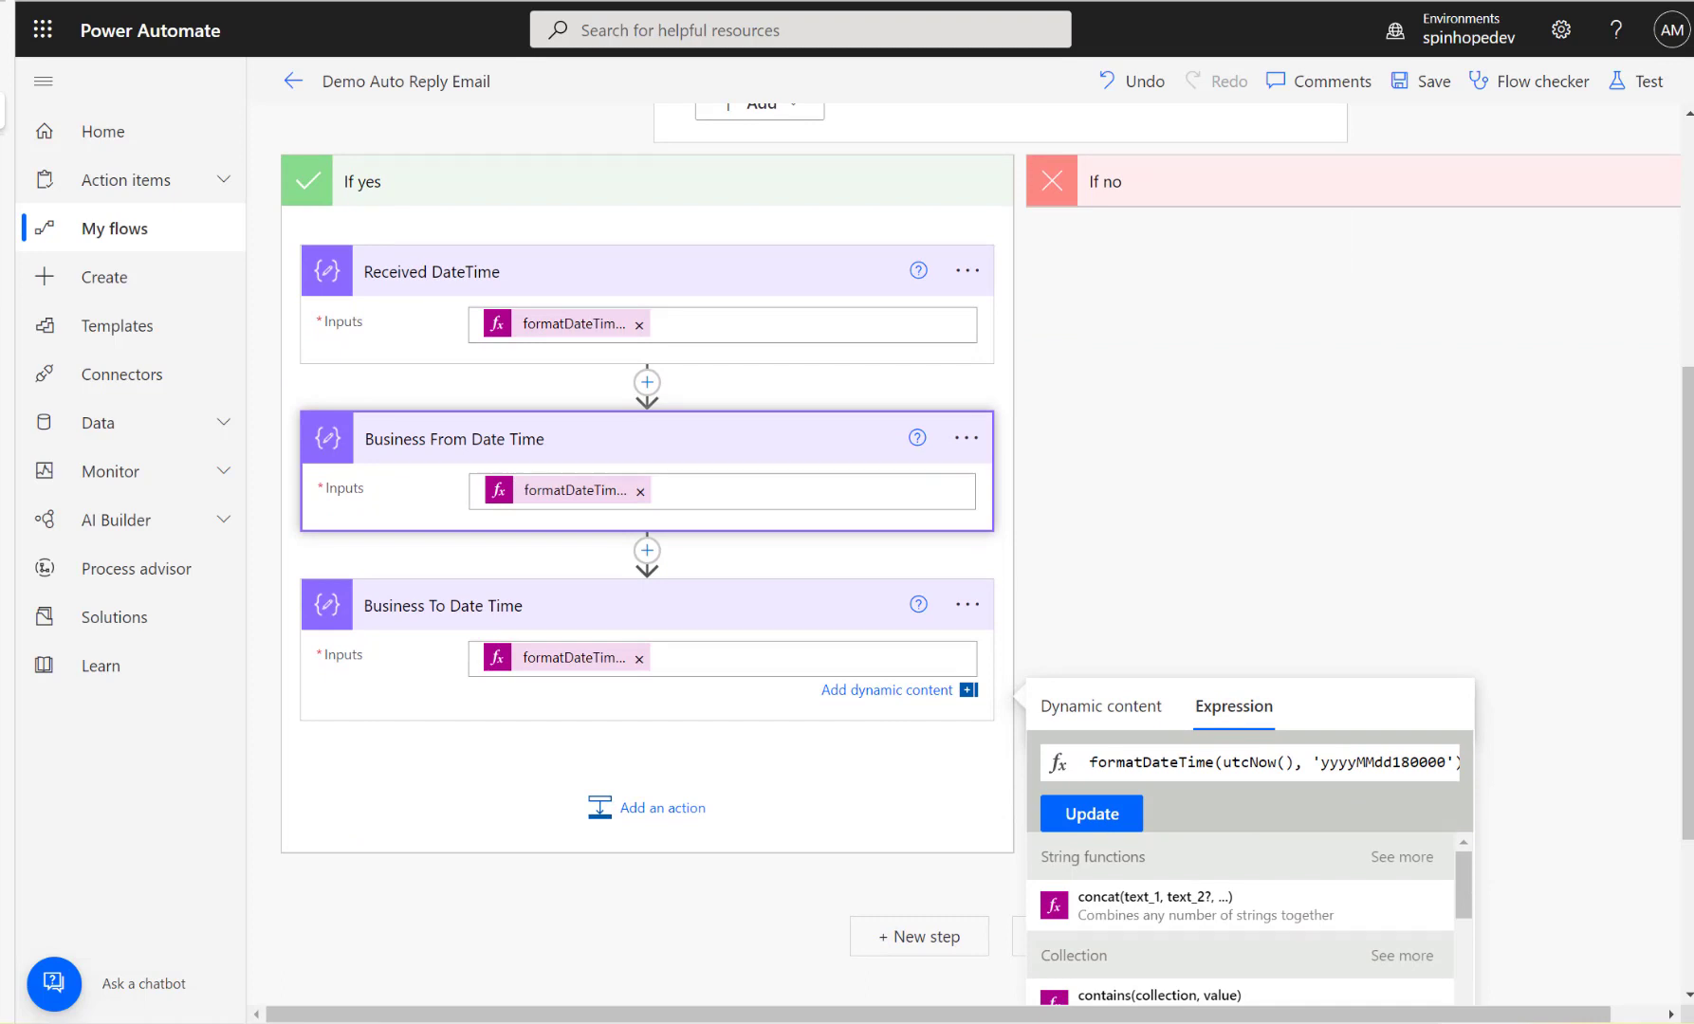
# Add Condition 2 with Received DateTime Outputs as its first value.
pyautogui.click(645, 810)
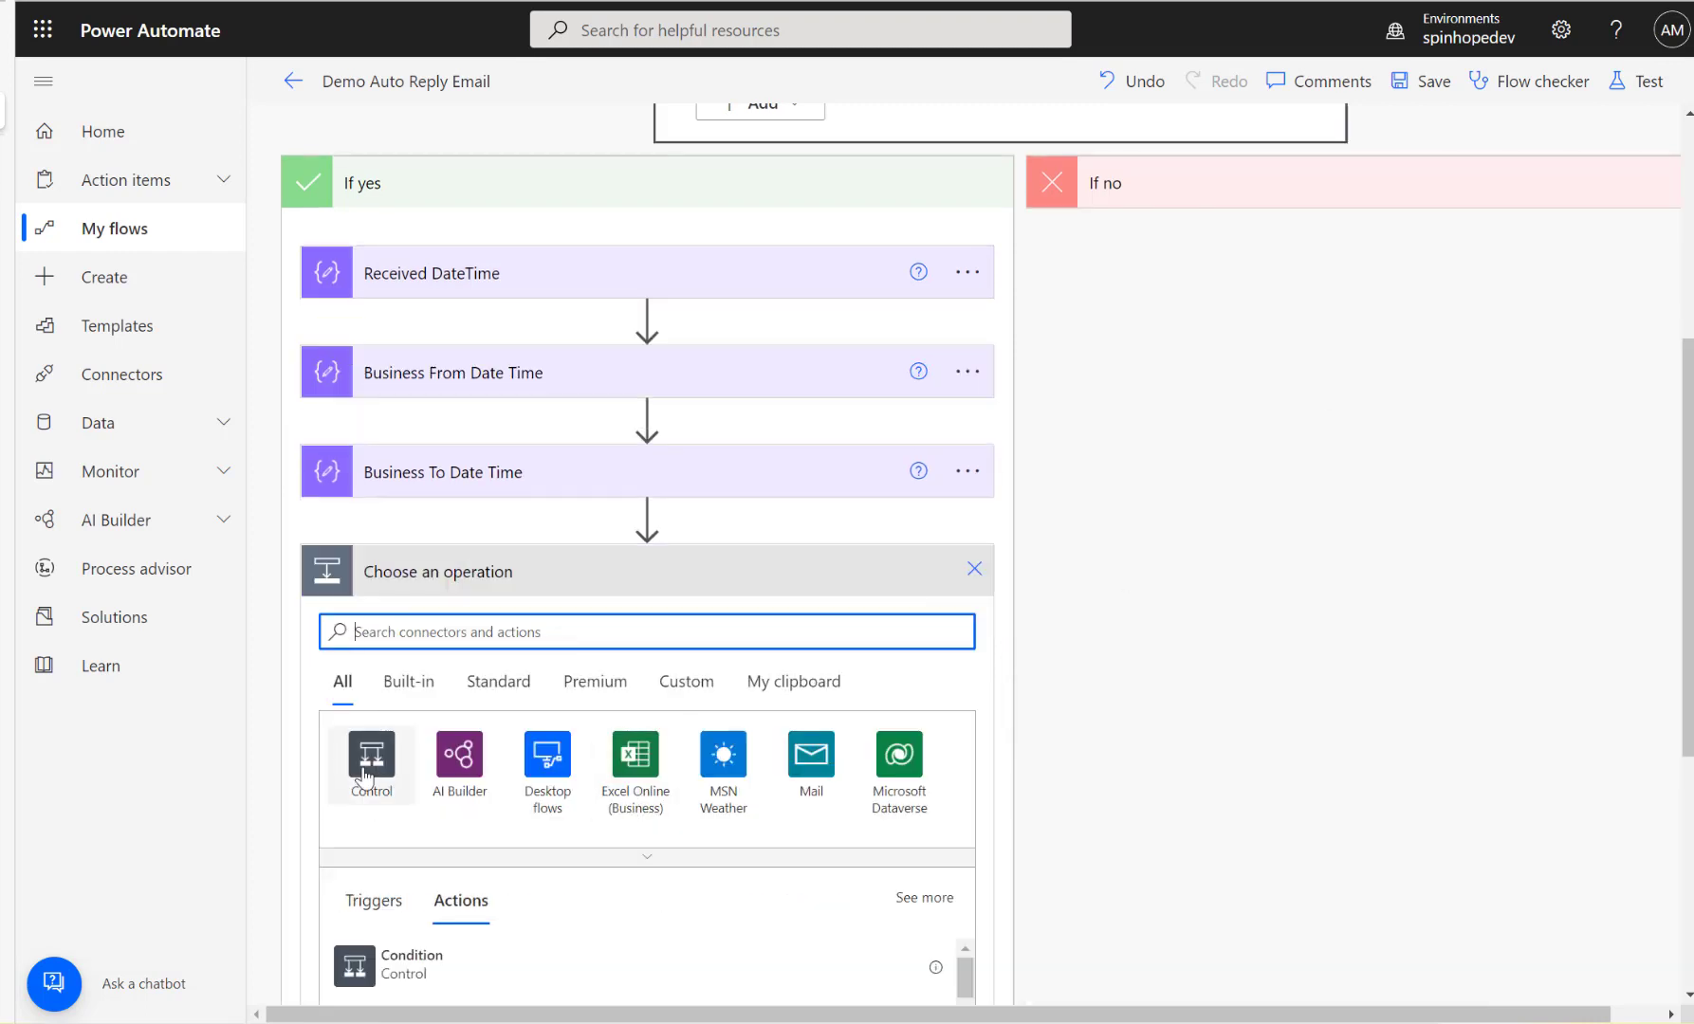
pyautogui.click(409, 955)
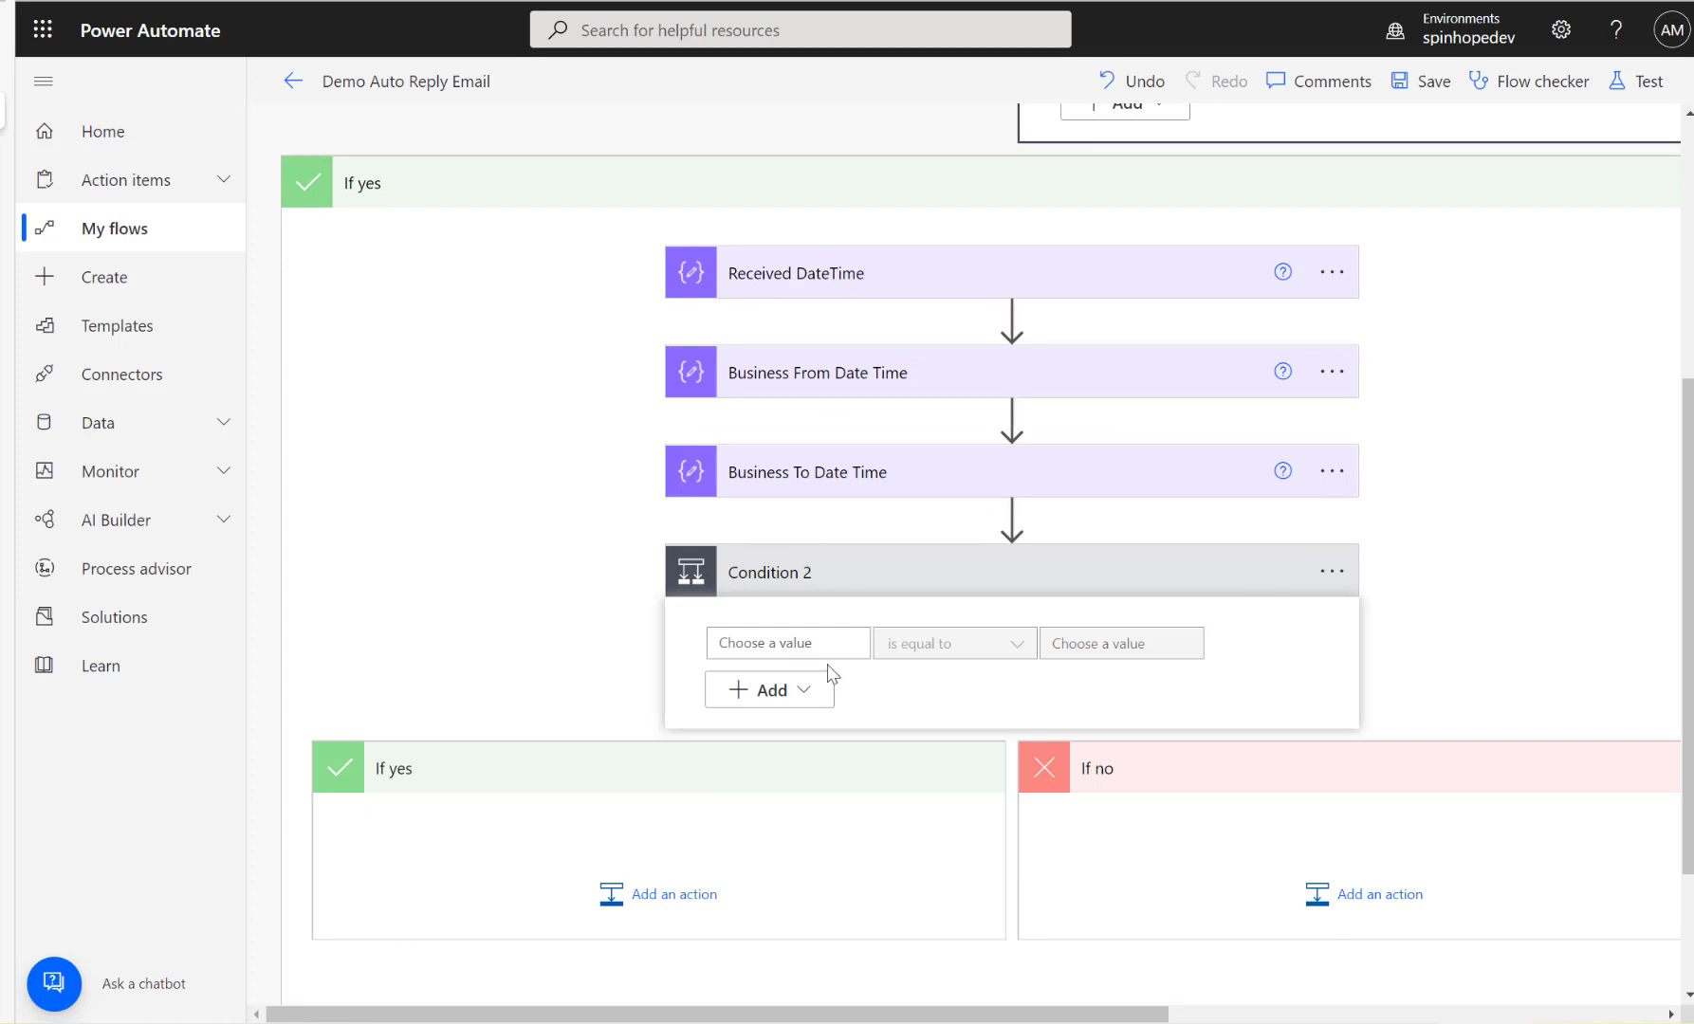
pyautogui.click(788, 643)
pyautogui.scroll(-2, 1119, 817)
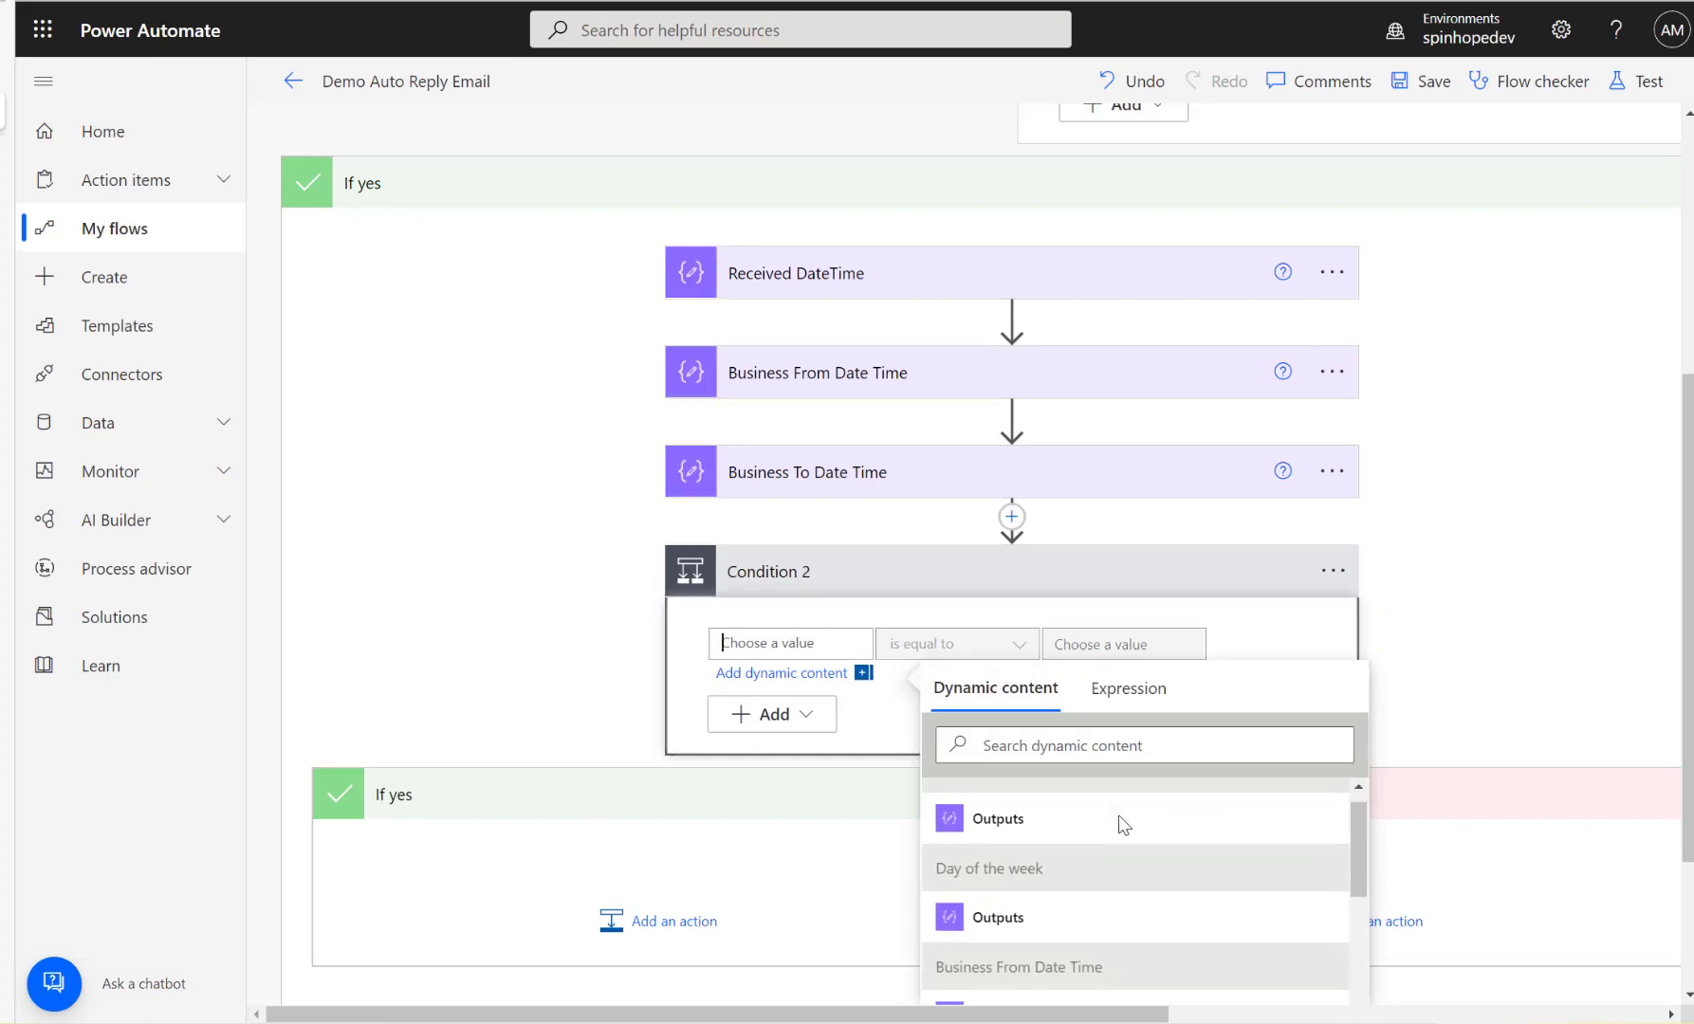
pyautogui.scroll(-2, 1078, 906)
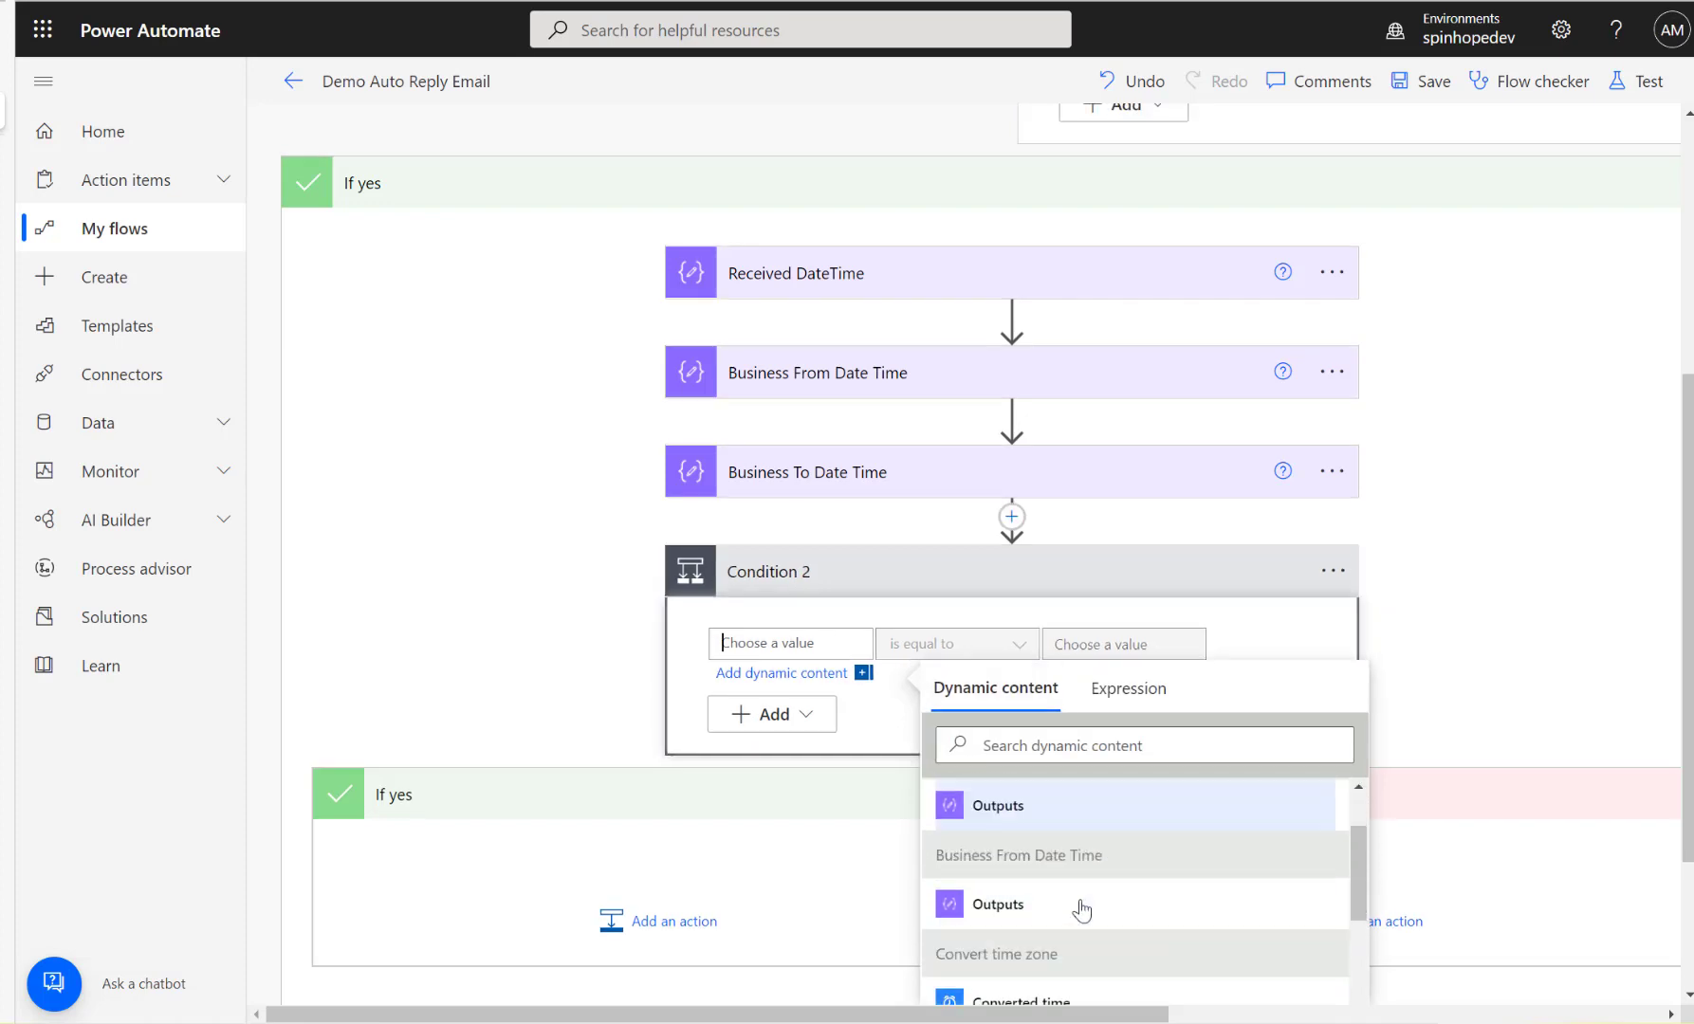
pyautogui.scroll(5, 1082, 908)
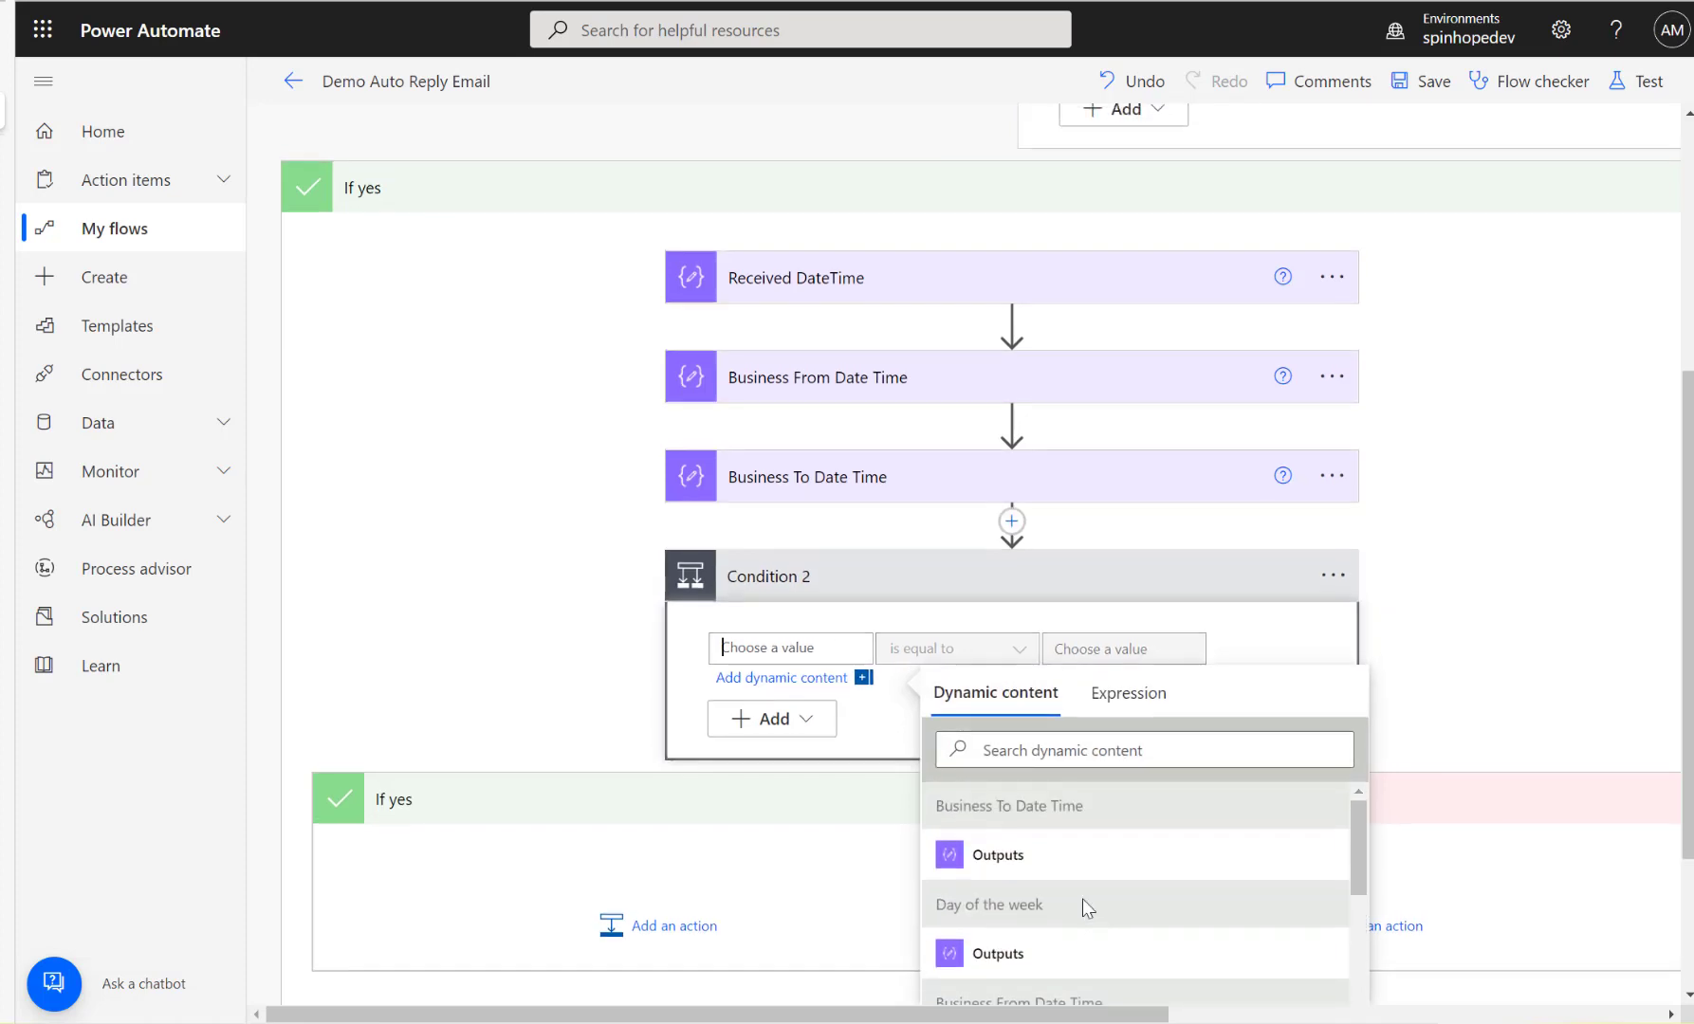
pyautogui.scroll(-5, 1423, 749)
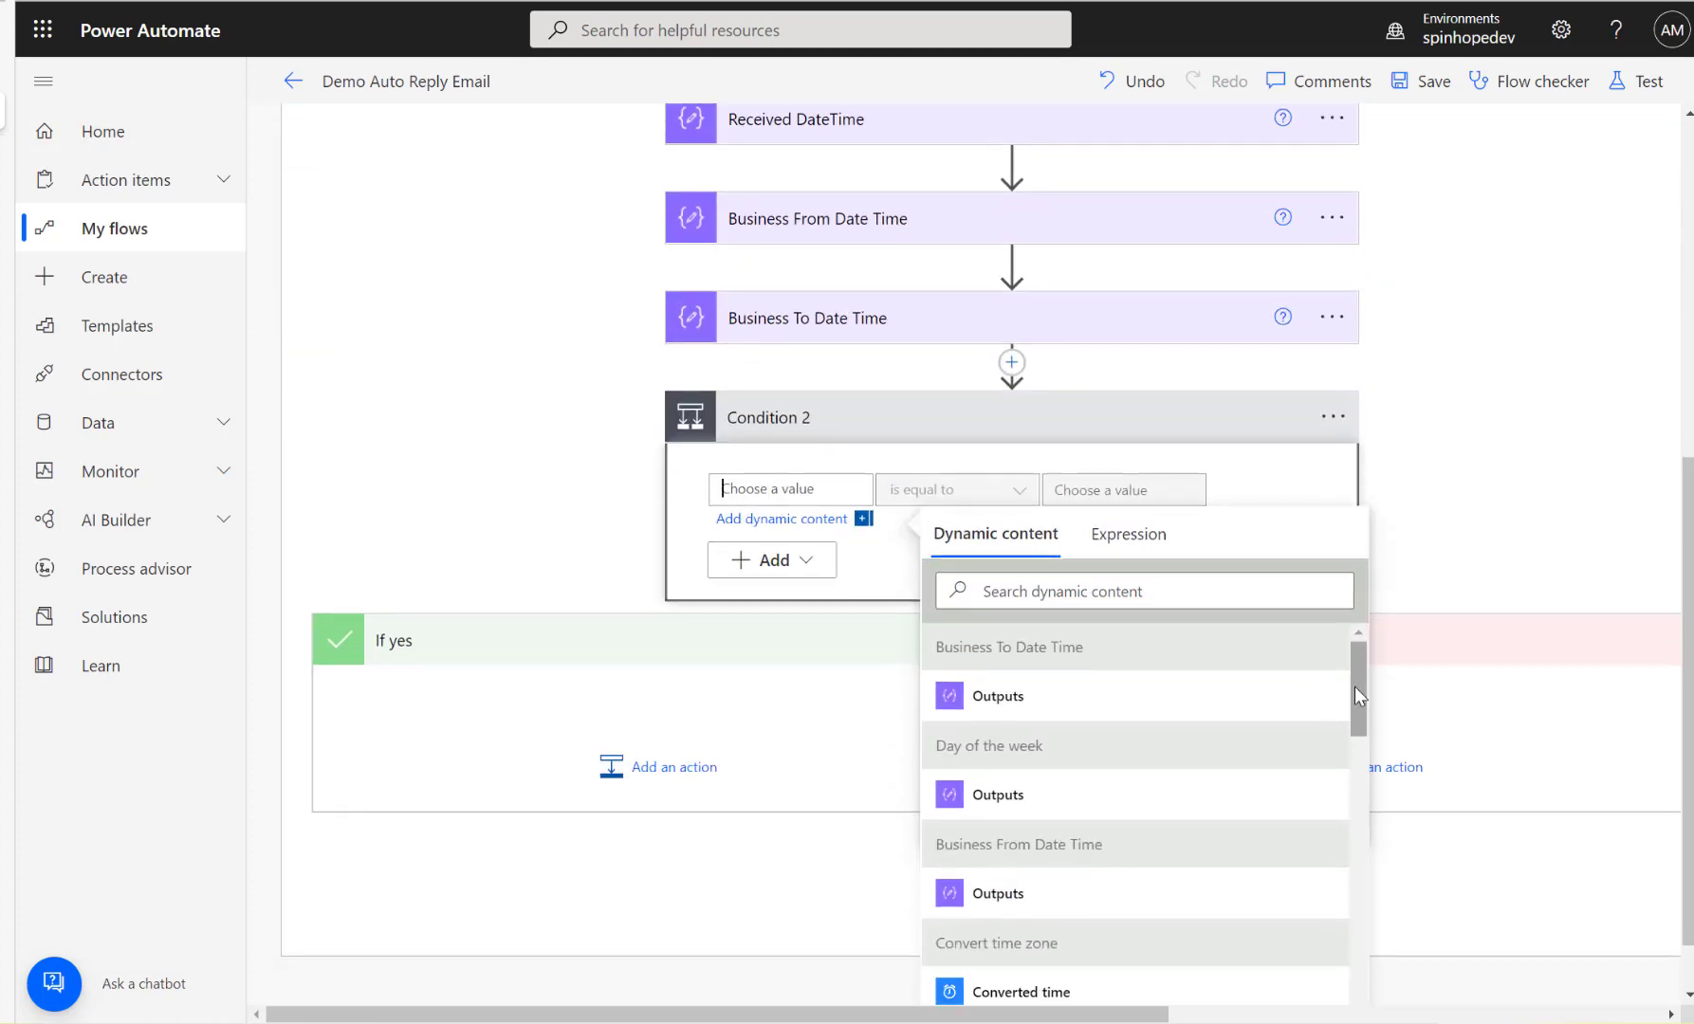
pyautogui.scroll(-1, 1085, 753)
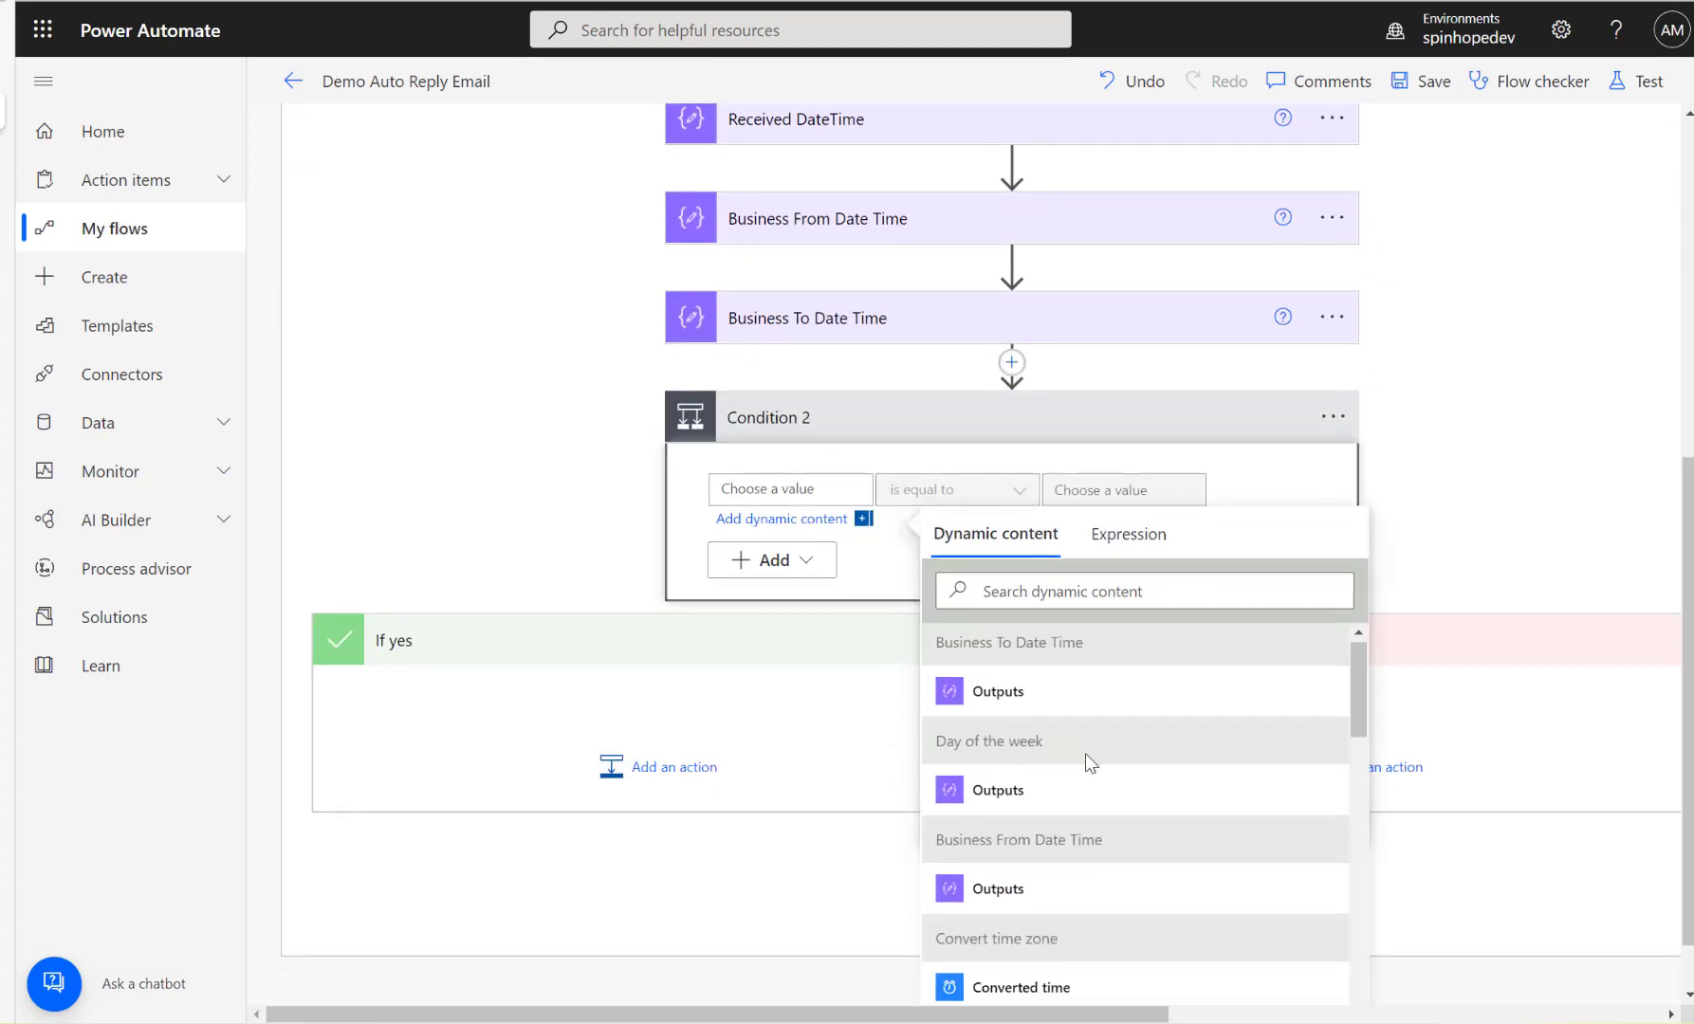
pyautogui.click(1042, 602)
pyautogui.write('output')
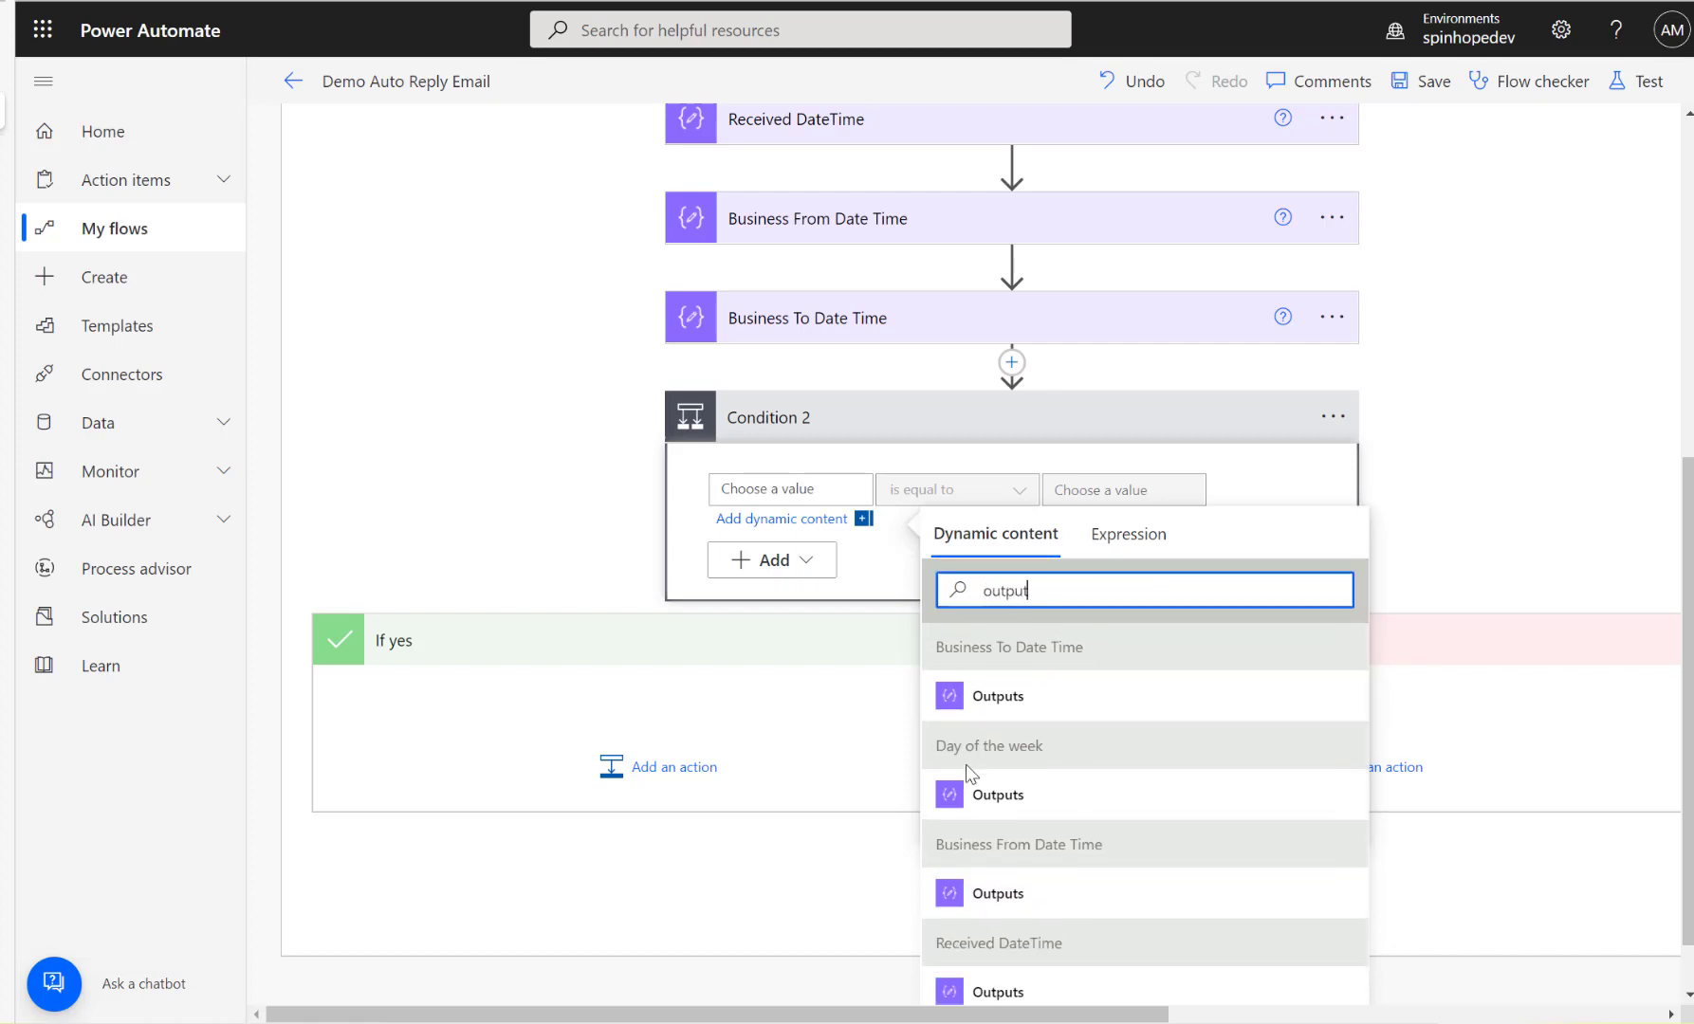
pyautogui.scroll(-1, 1119, 913)
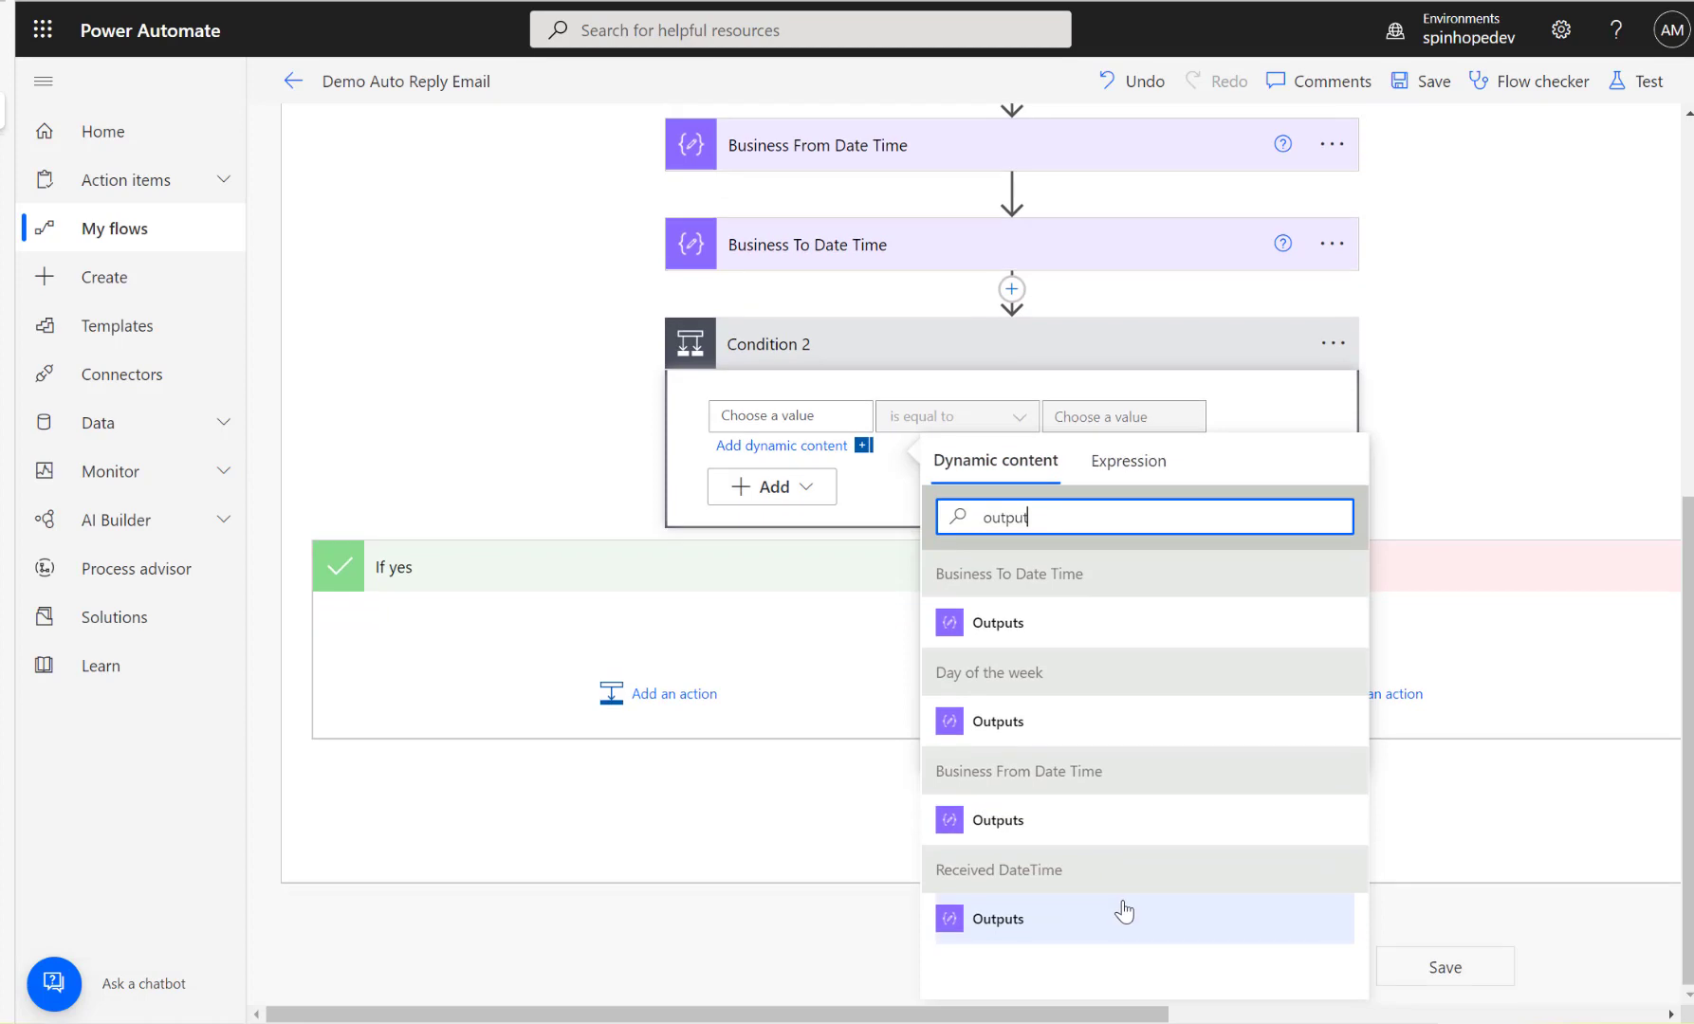
pyautogui.click(989, 920)
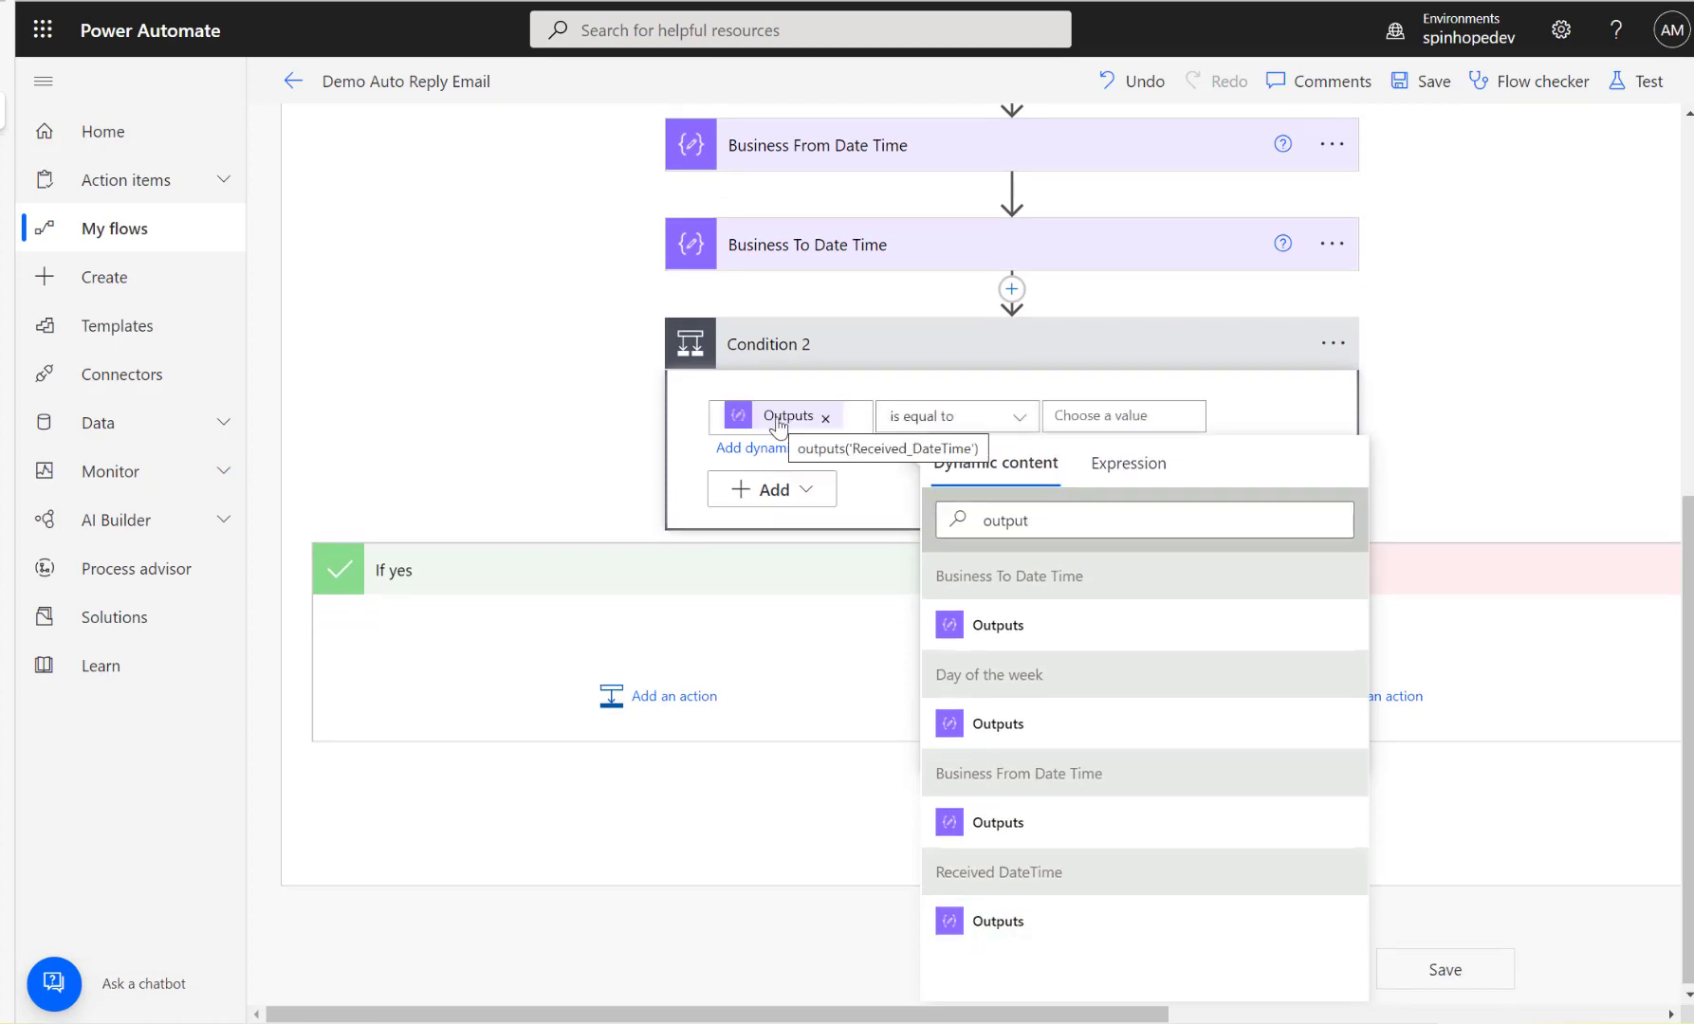
# Set the comparison to 'is greater than or equal to' Business From Date Time Outputs.
pyautogui.click(1023, 425)
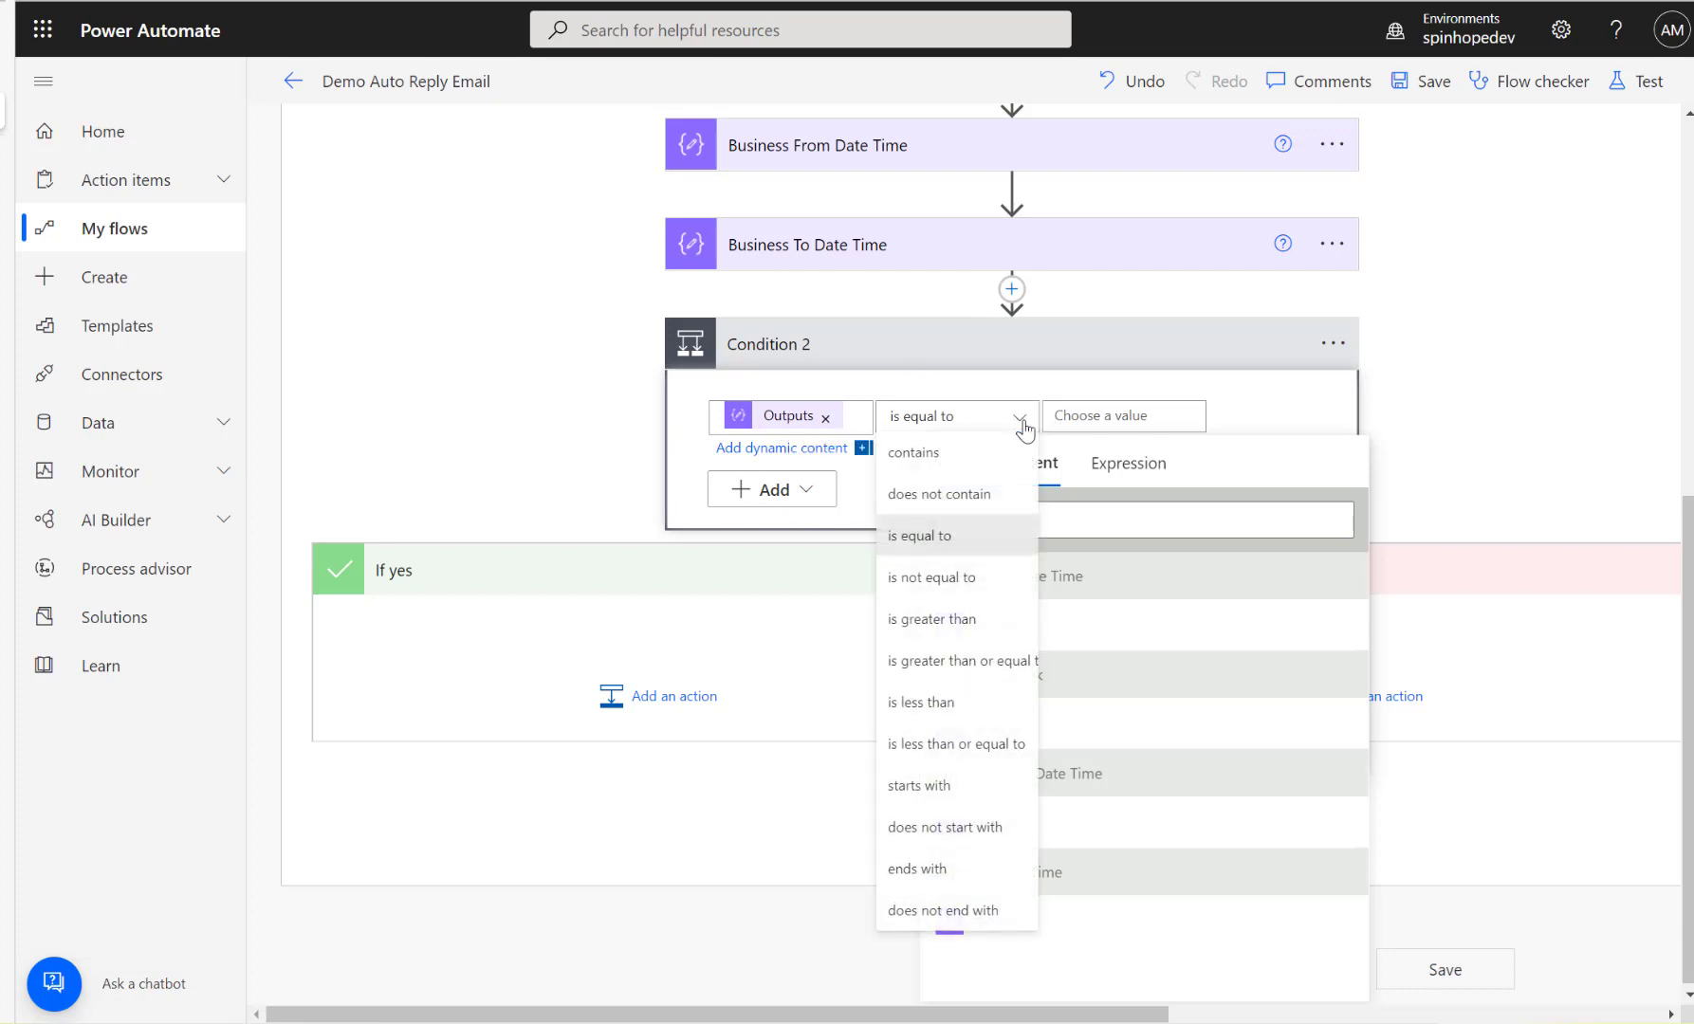
pyautogui.click(975, 664)
pyautogui.click(1099, 429)
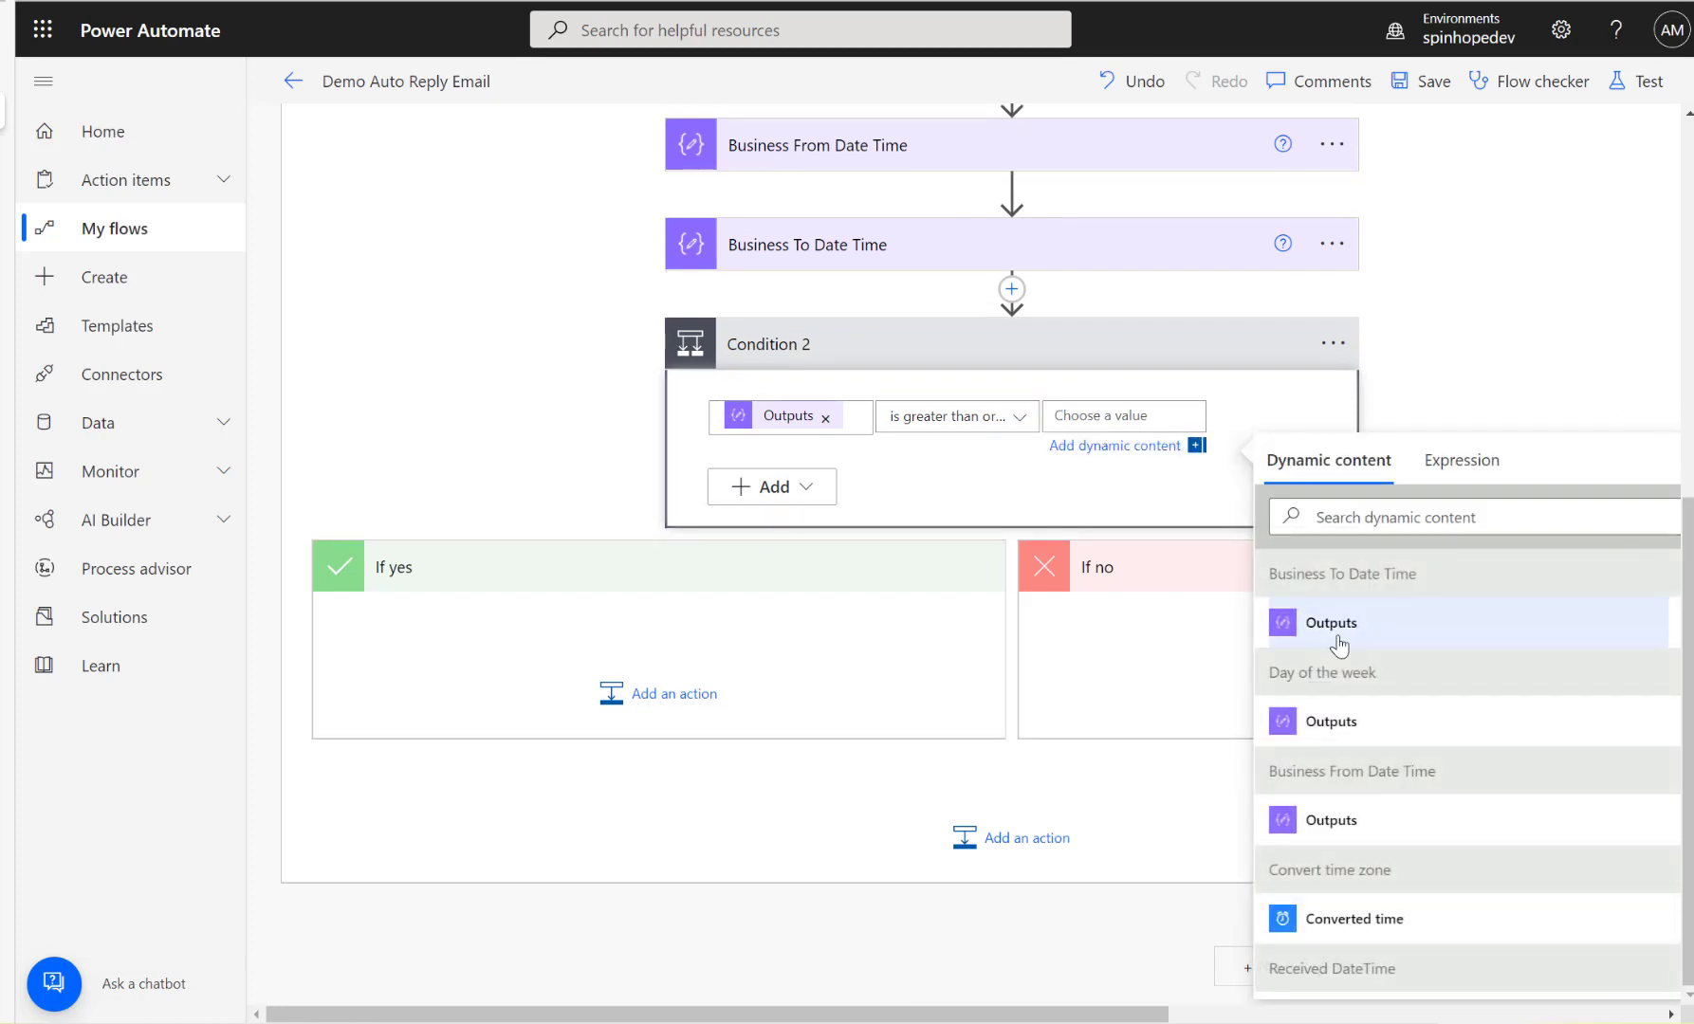
pyautogui.click(1332, 834)
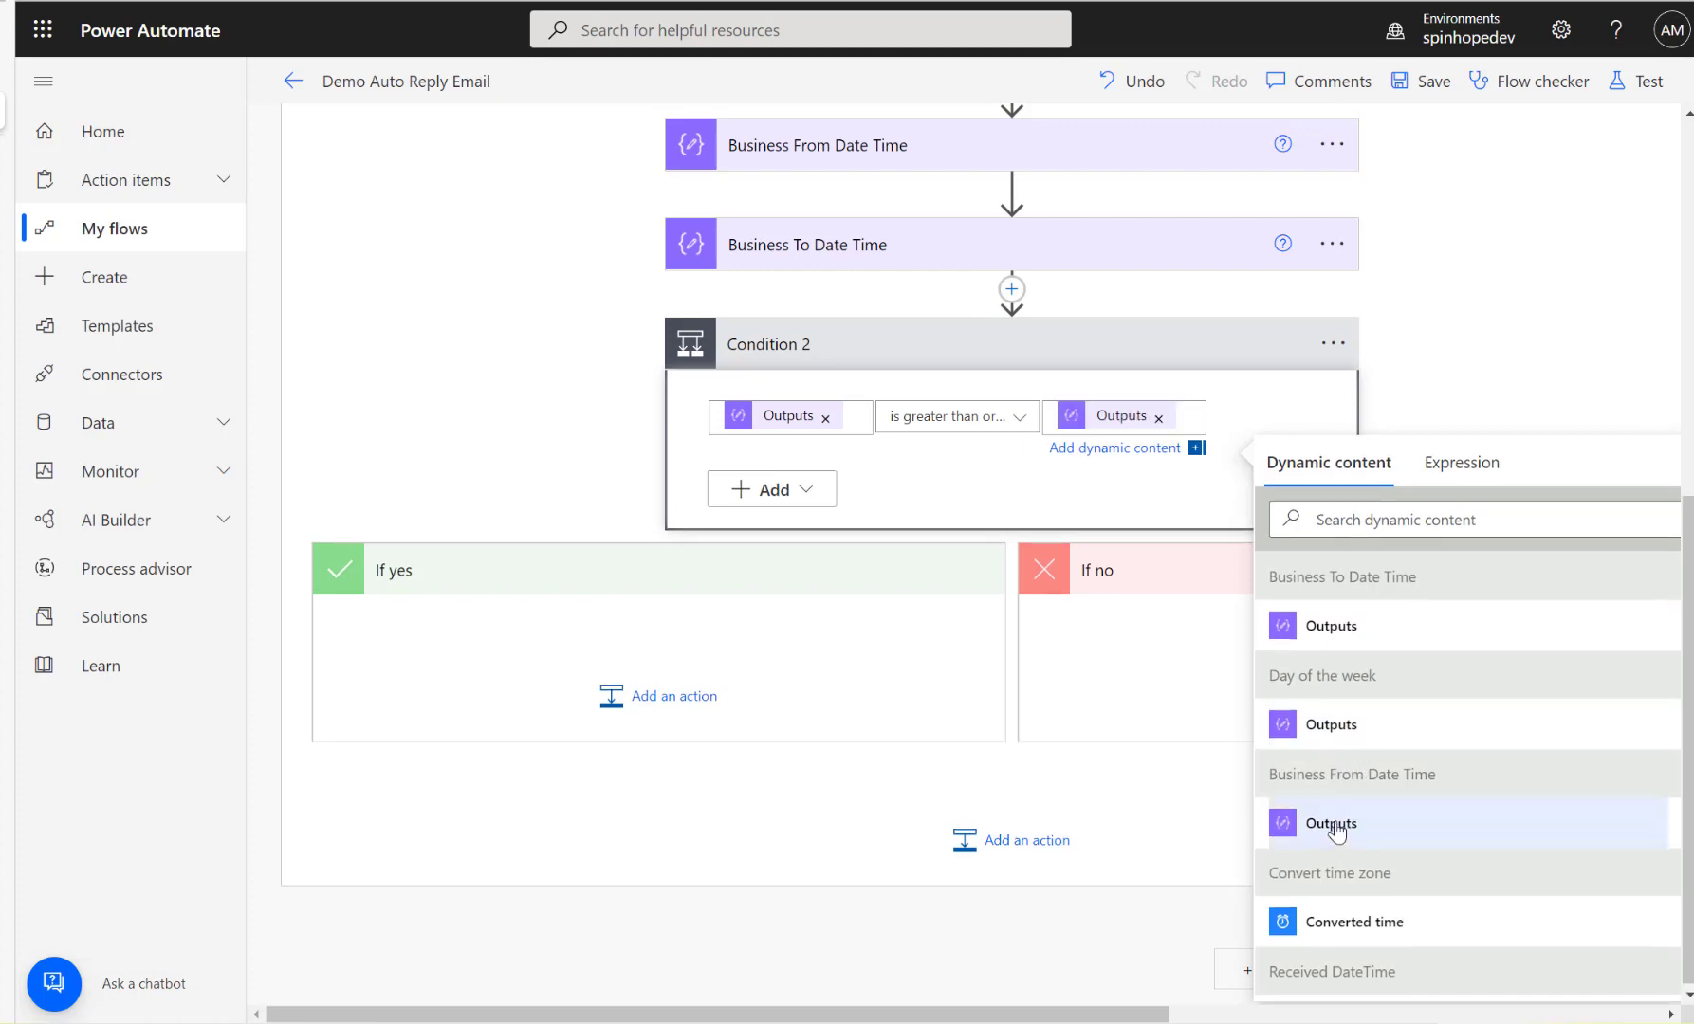
pyautogui.click(813, 489)
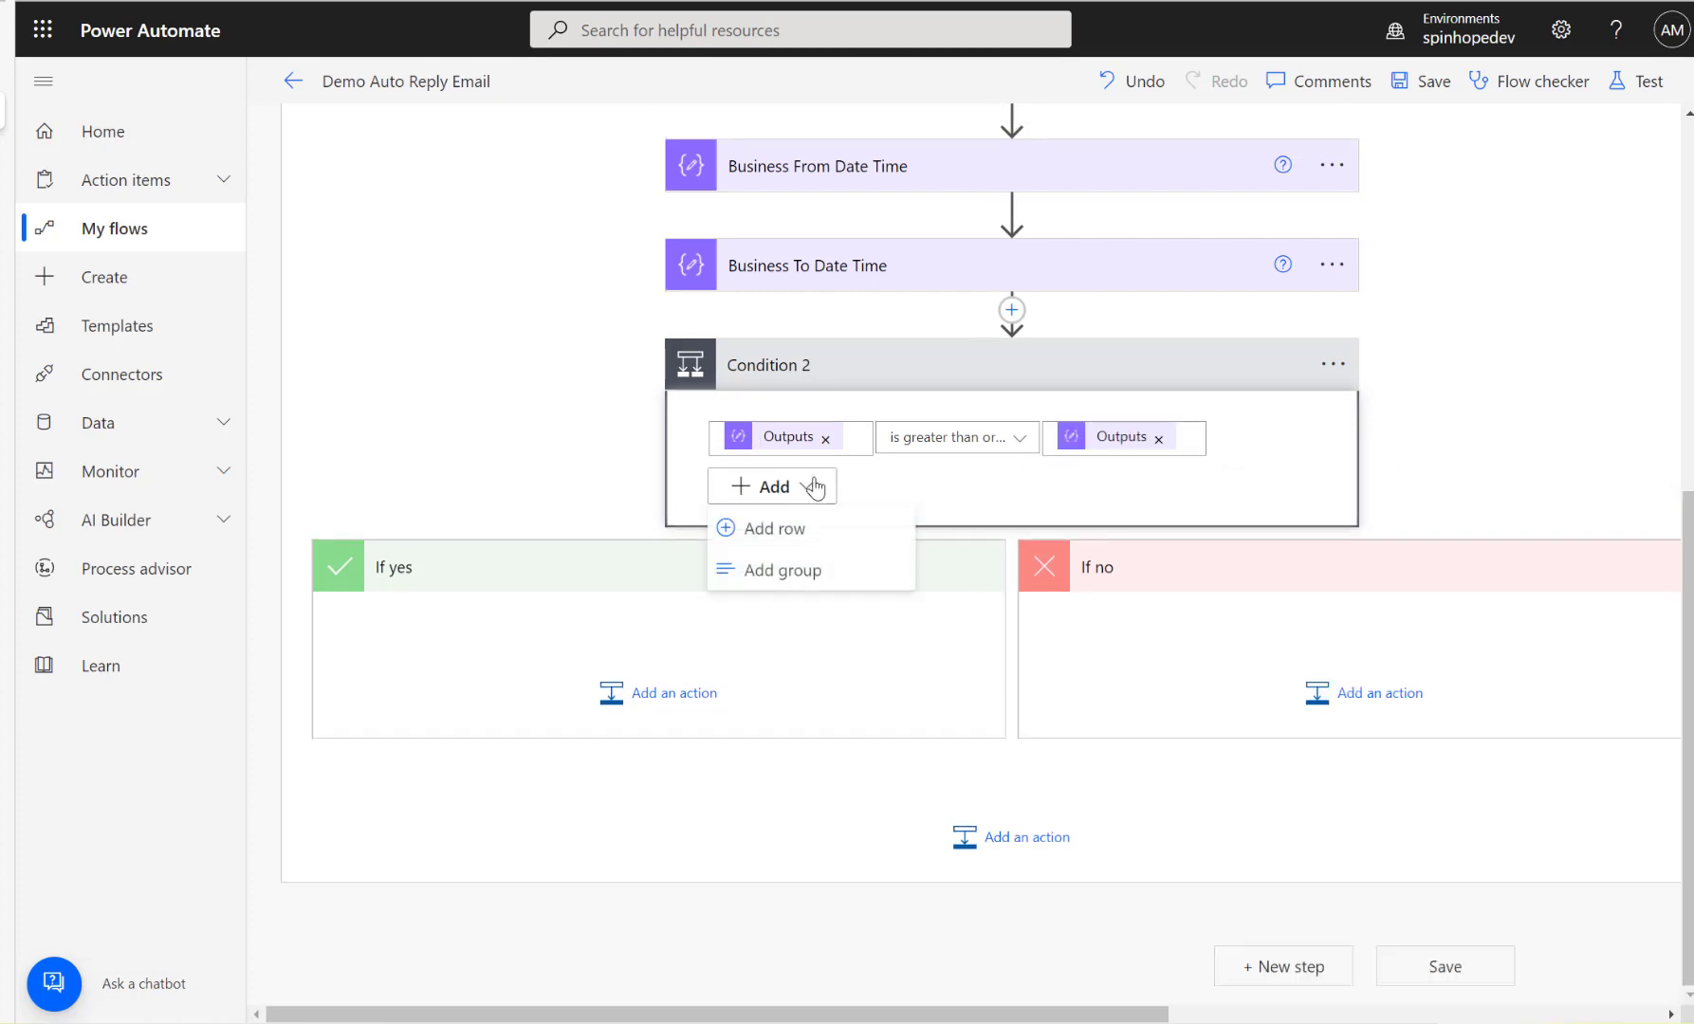
# Add a second And row to Condition 2 starting with Received DateTime Outputs.
pyautogui.click(808, 495)
pyautogui.click(806, 491)
pyautogui.click(791, 533)
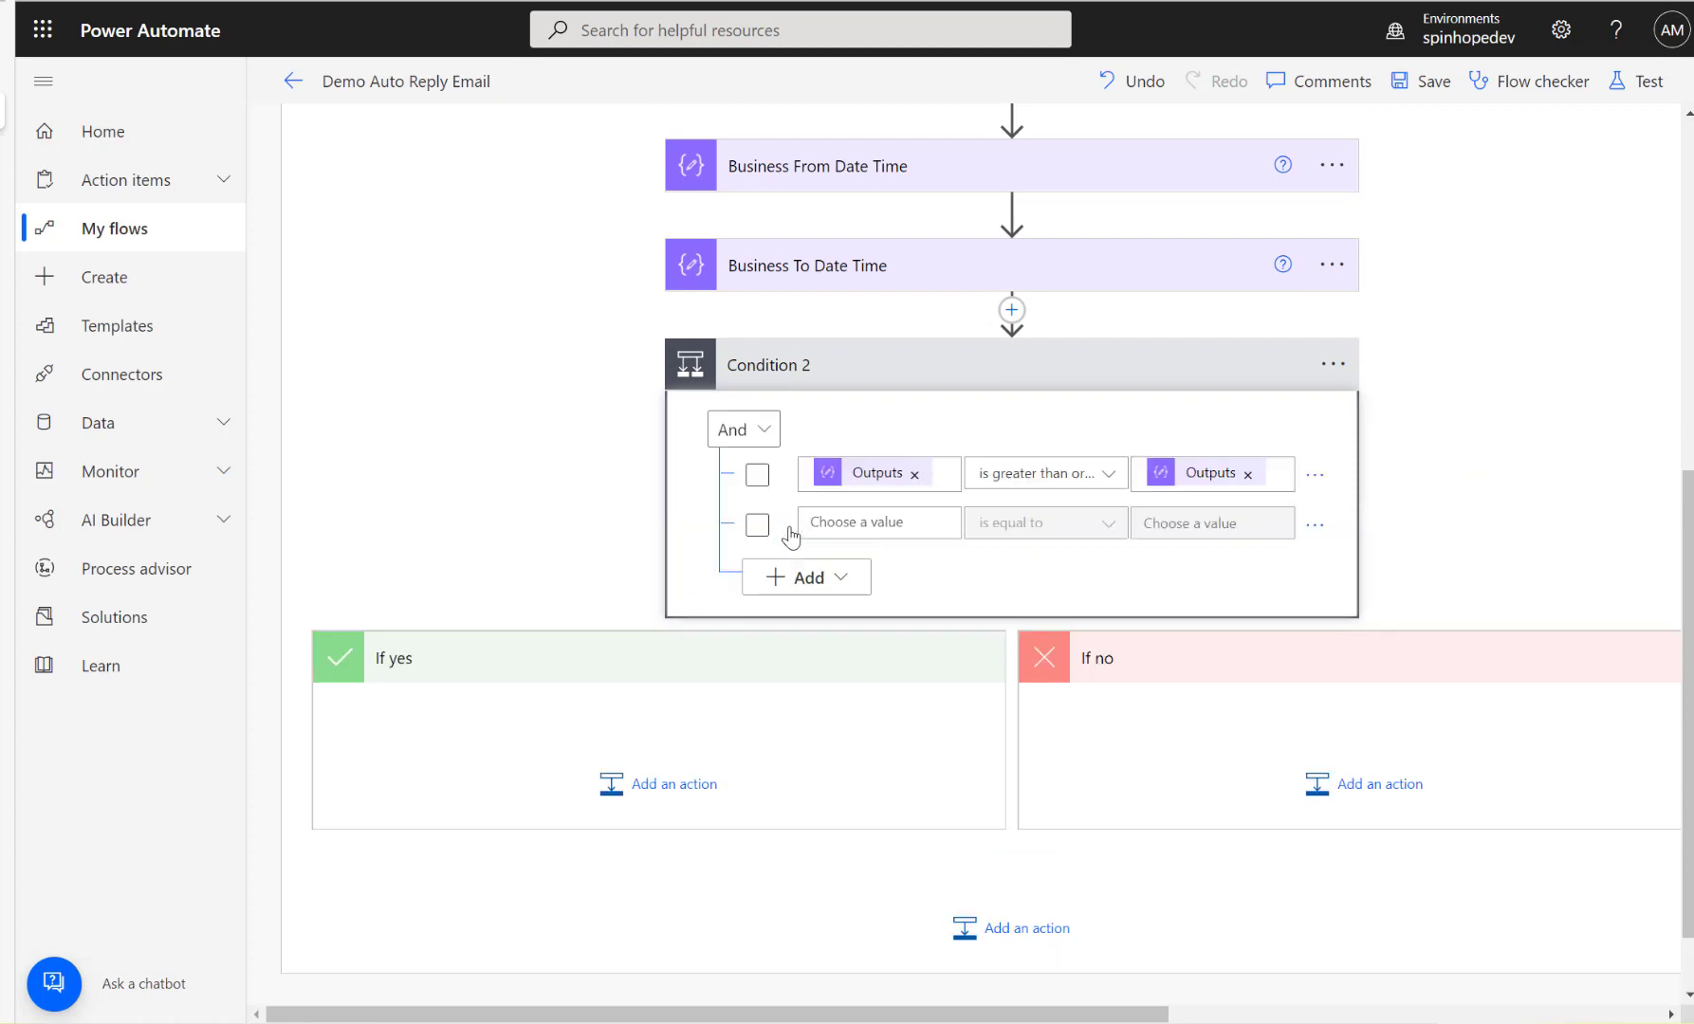
pyautogui.click(874, 520)
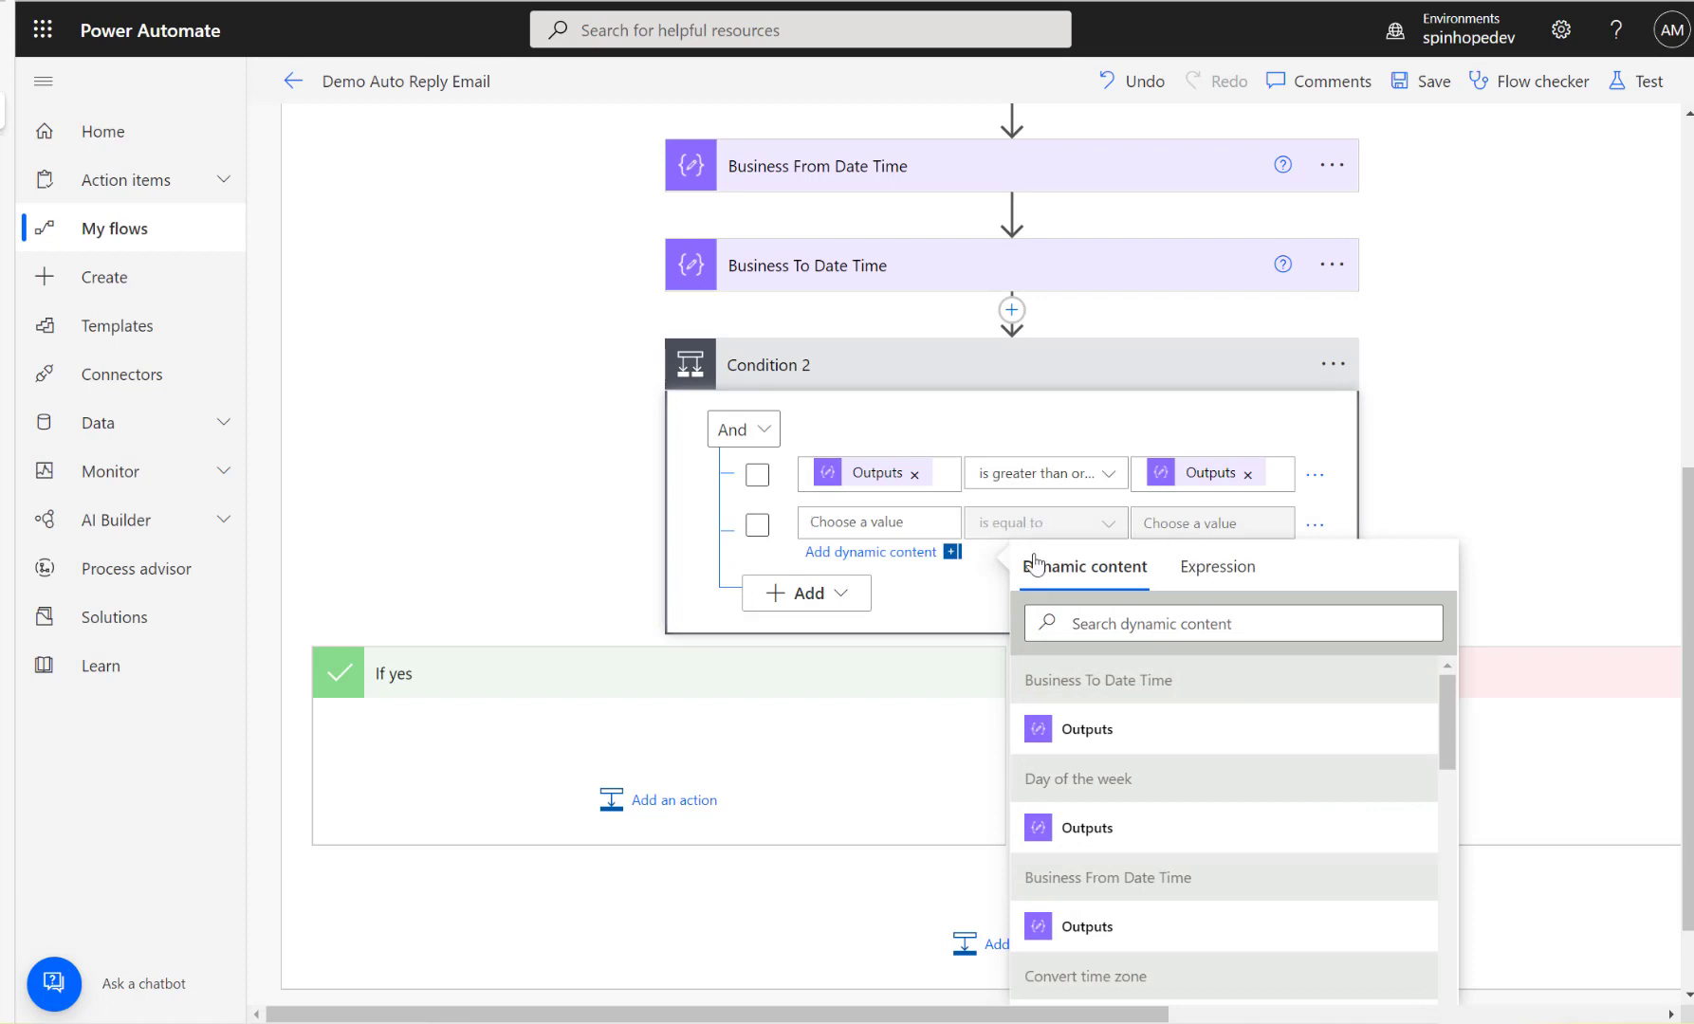
pyautogui.click(1108, 624)
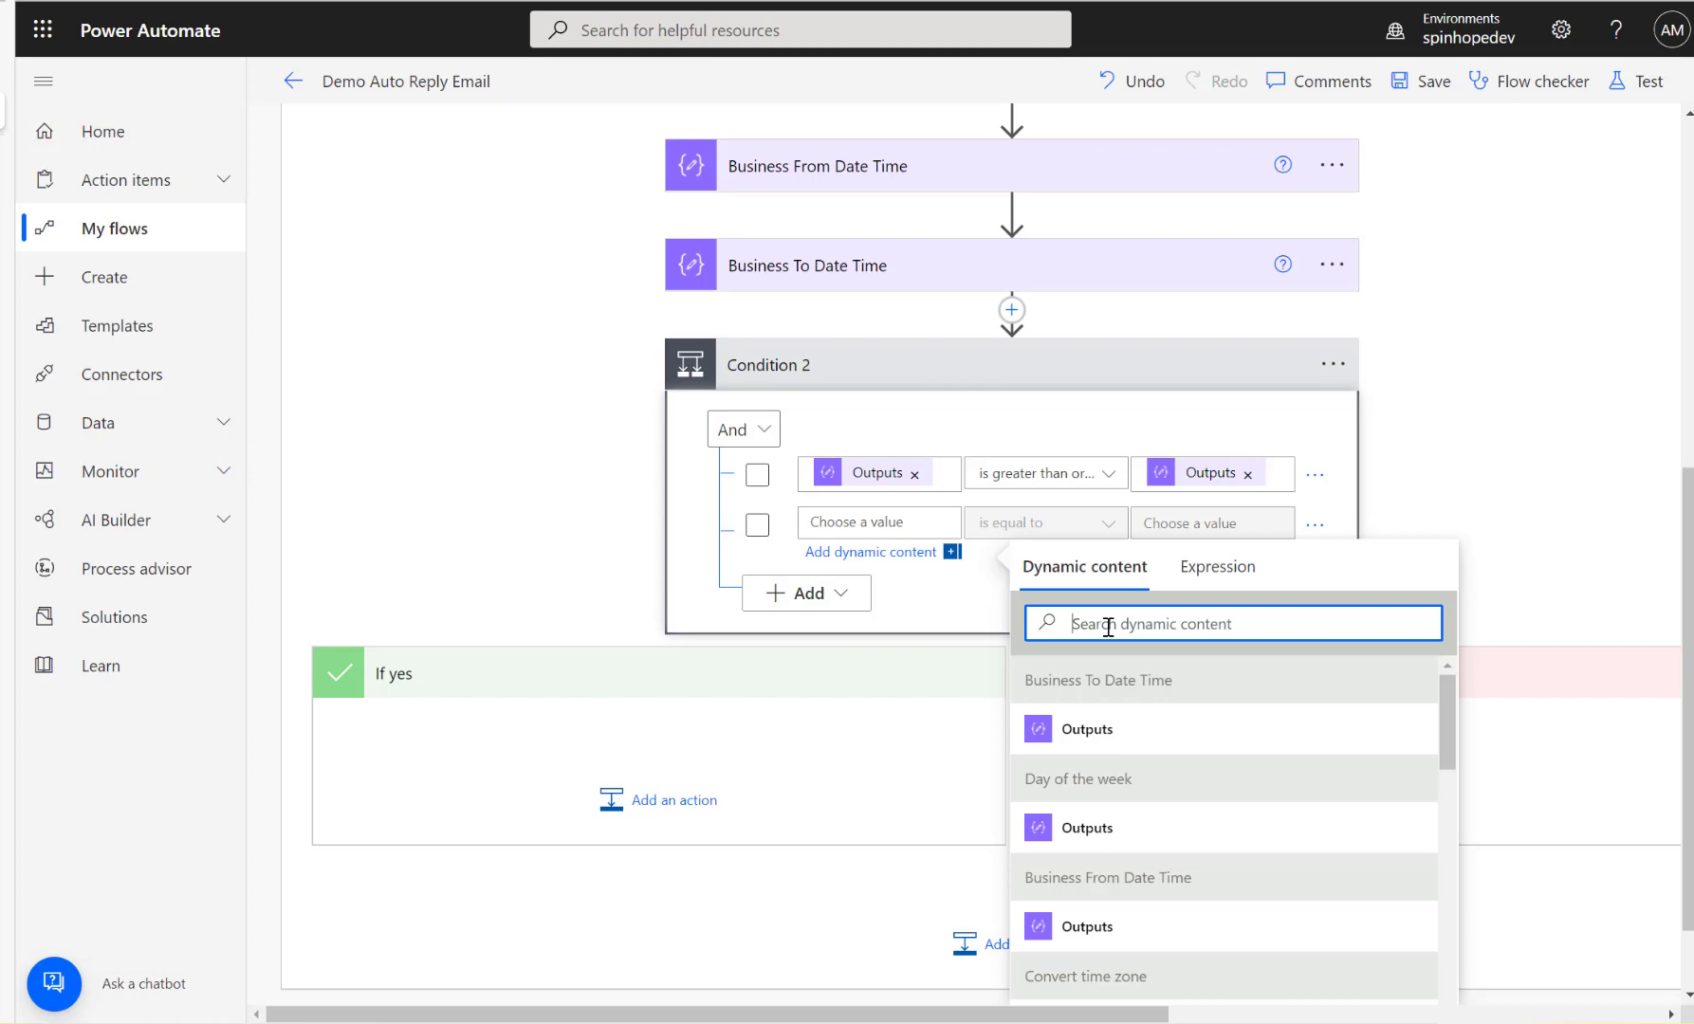
pyautogui.write('output')
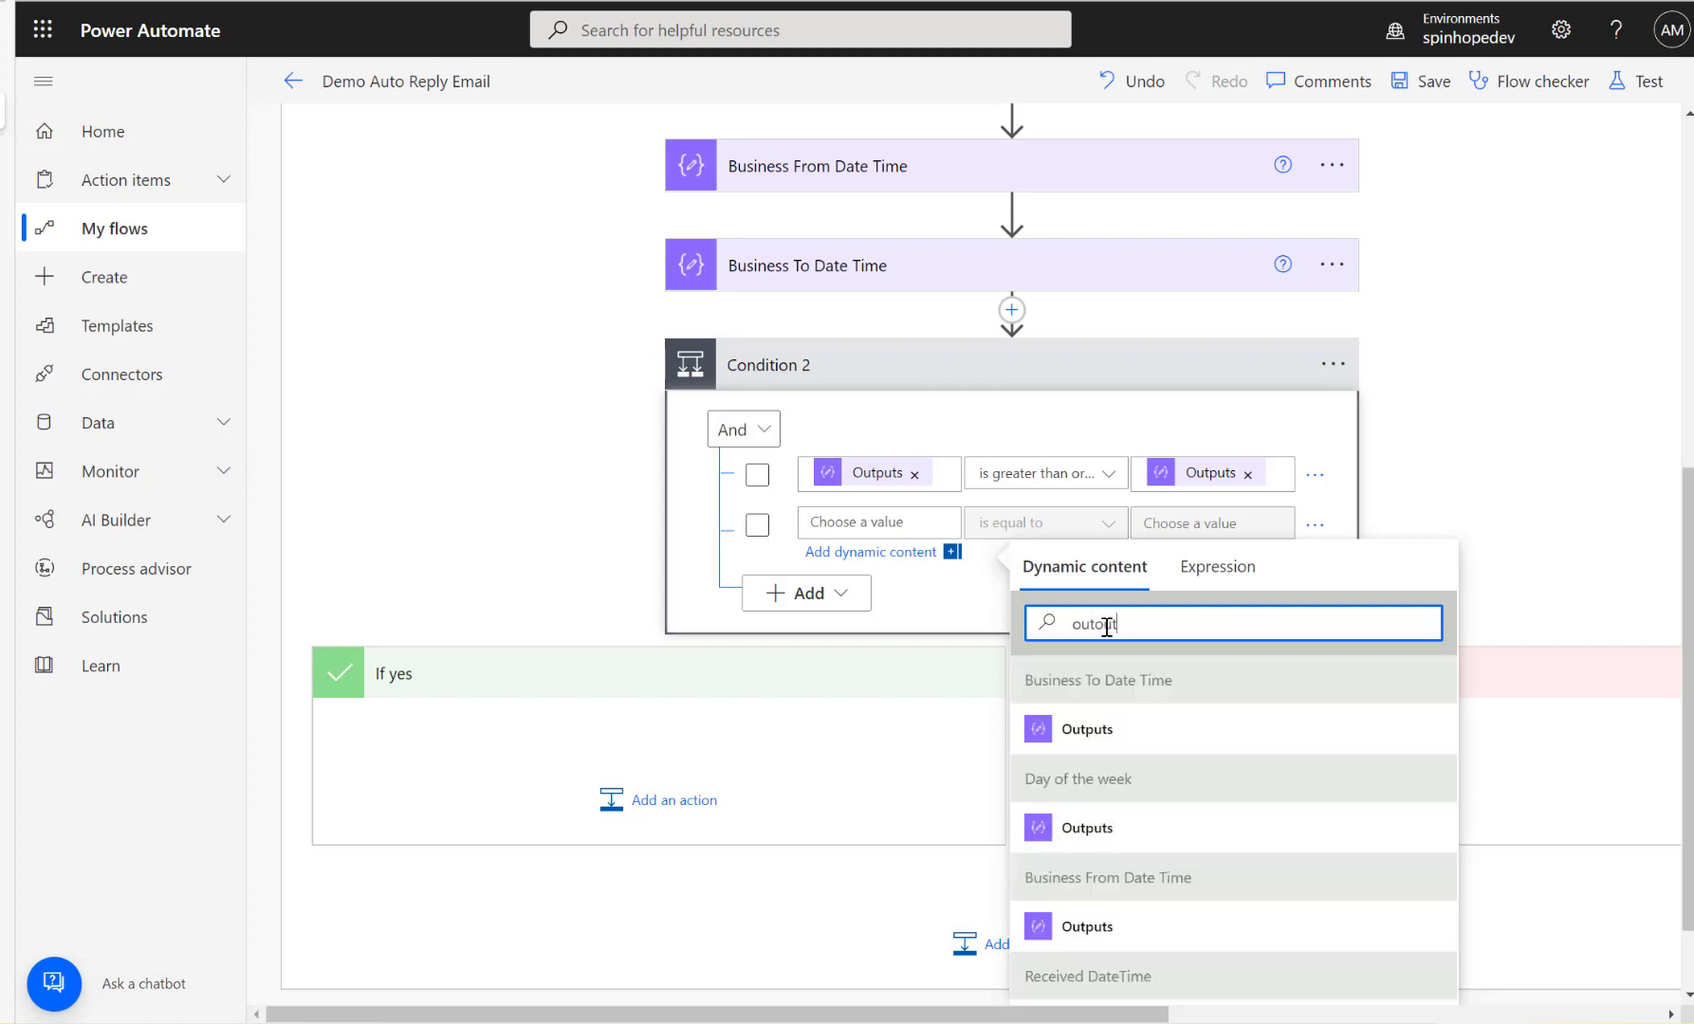
pyautogui.press('BackSpace')
pyautogui.press('BackSpace')
pyautogui.press('BackSpace')
pyautogui.write('put')
pyautogui.scroll(-2, 1165, 827)
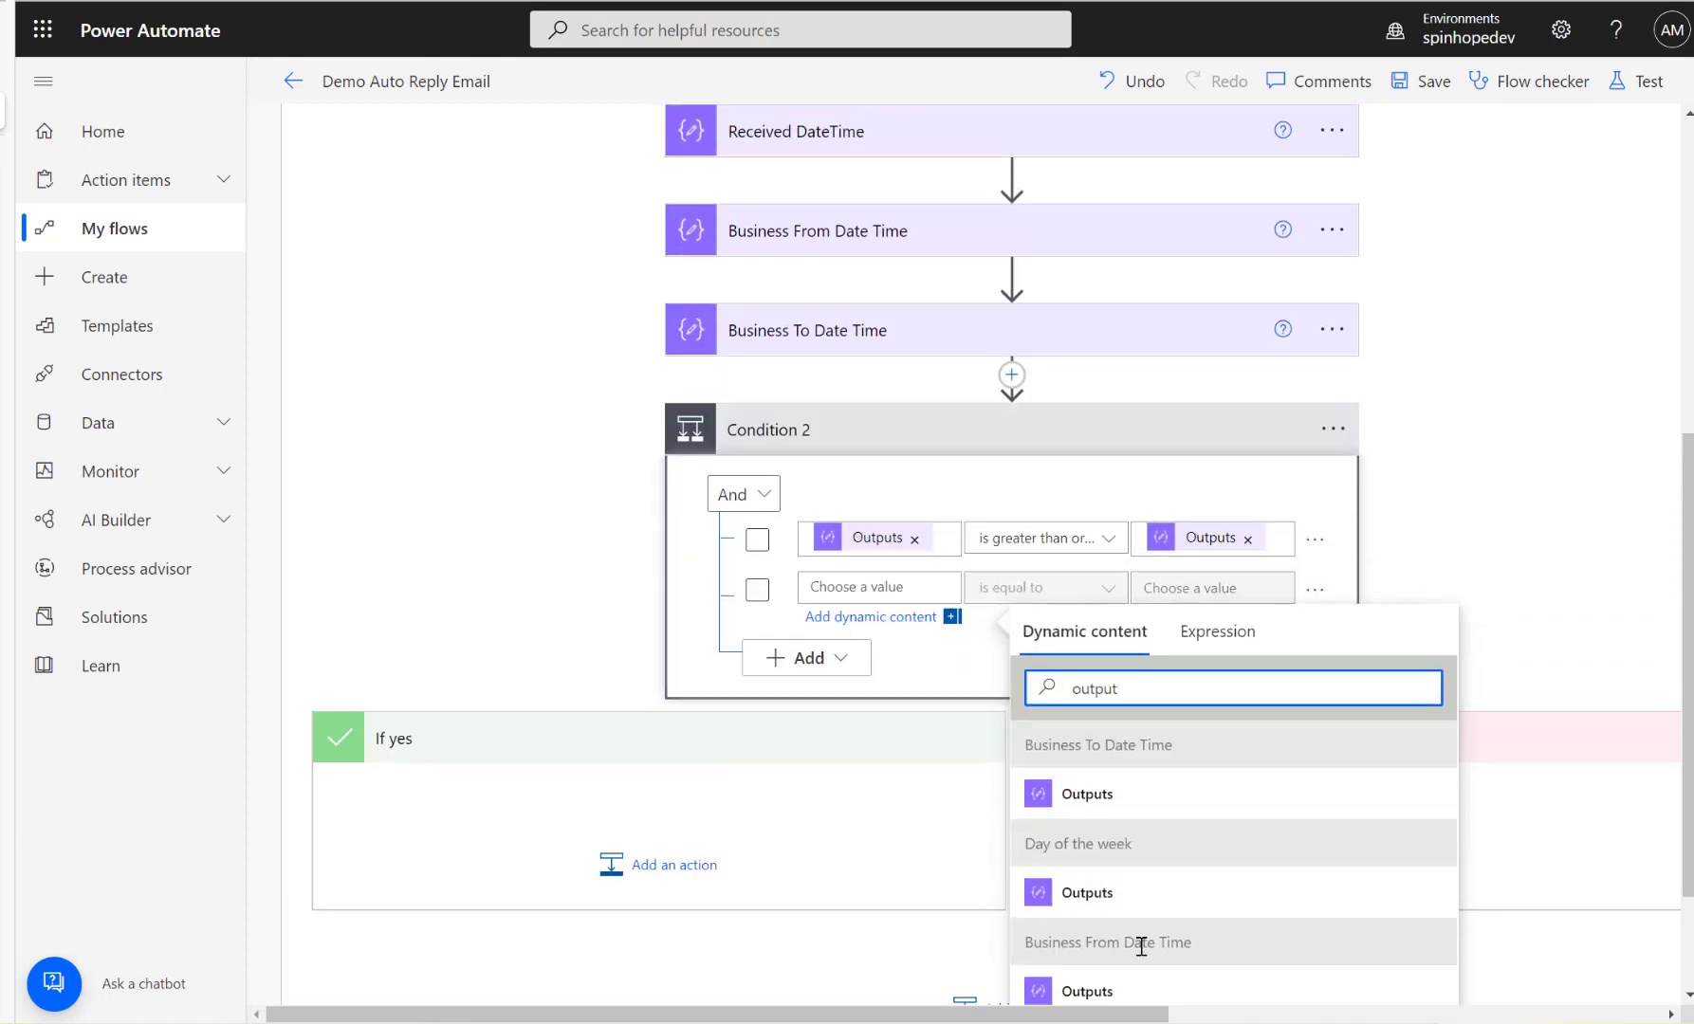
pyautogui.click(1068, 921)
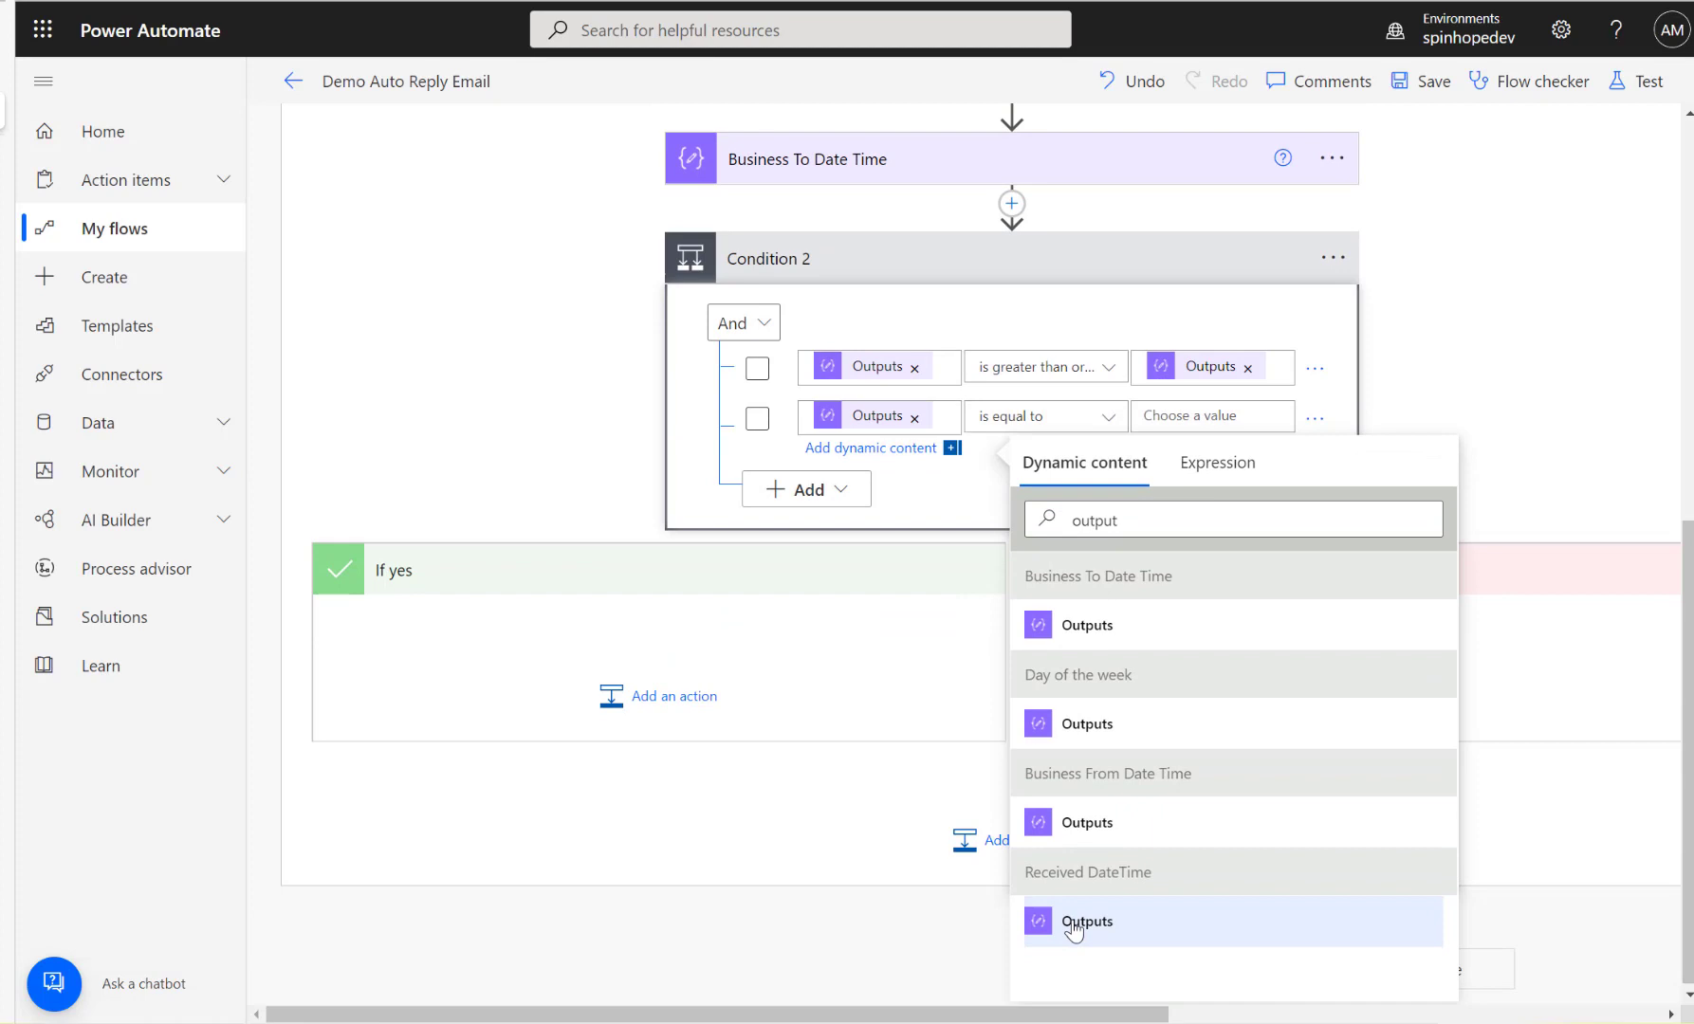
# Compare that row as 'is less than or equal to' Business To Date Time Outputs.
pyautogui.click(1105, 419)
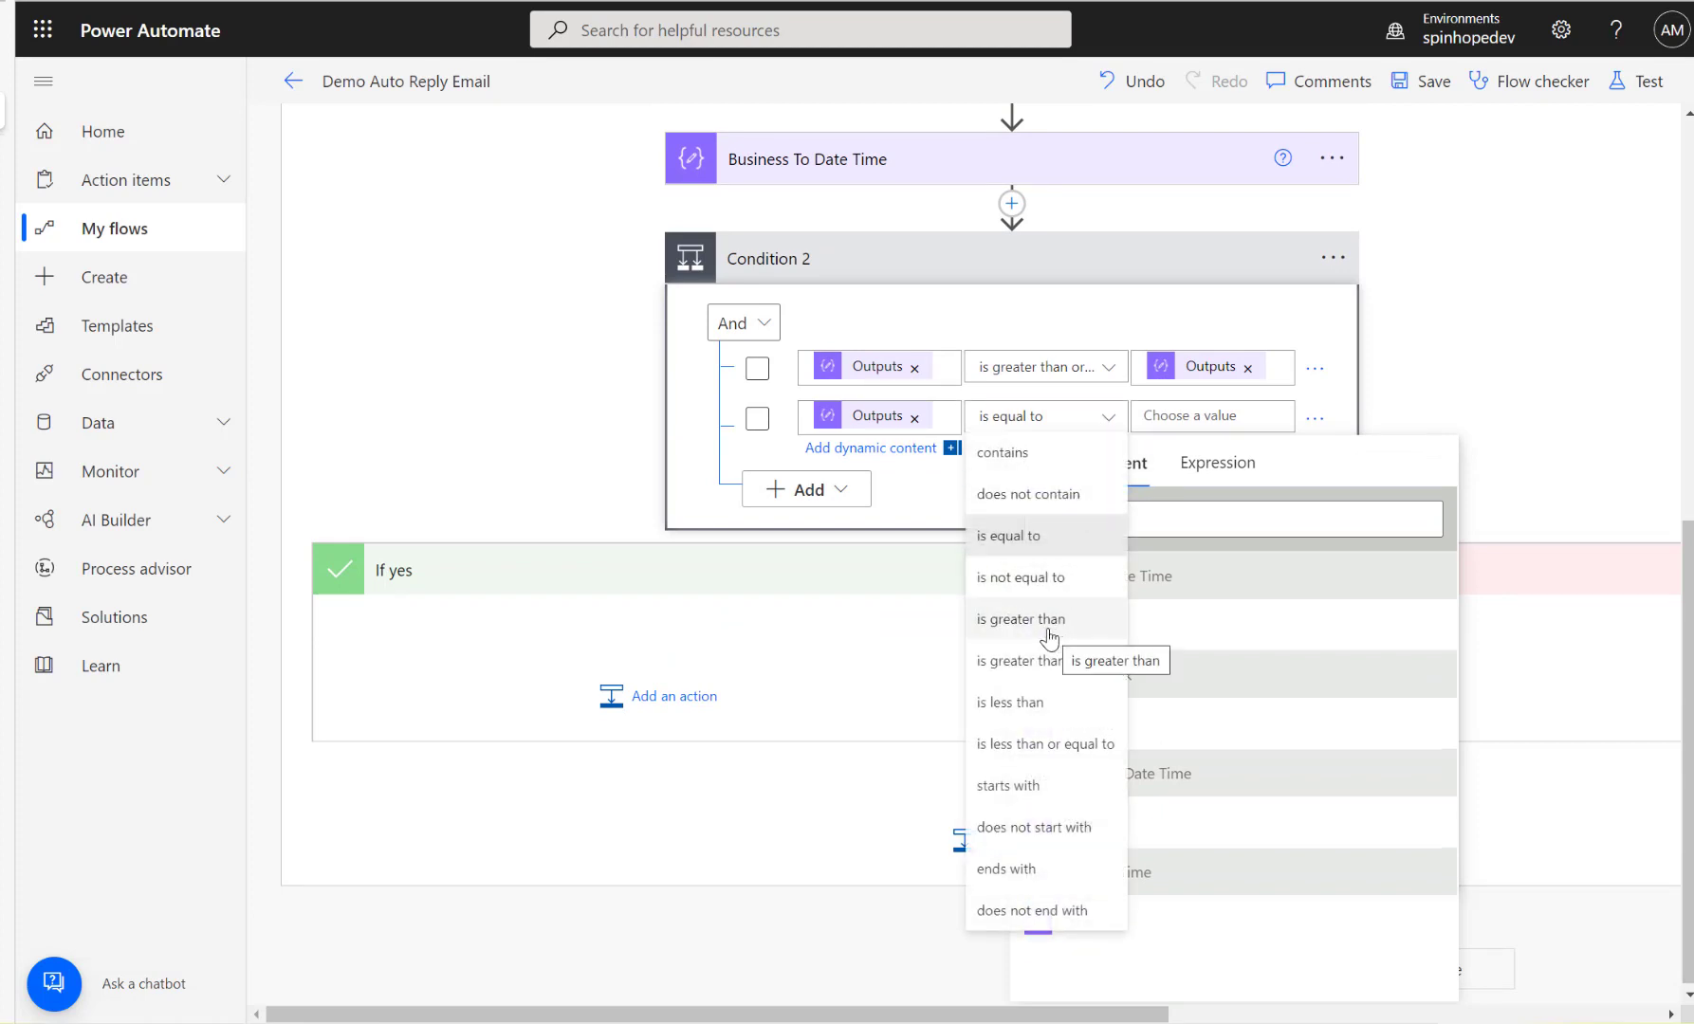
pyautogui.click(1038, 746)
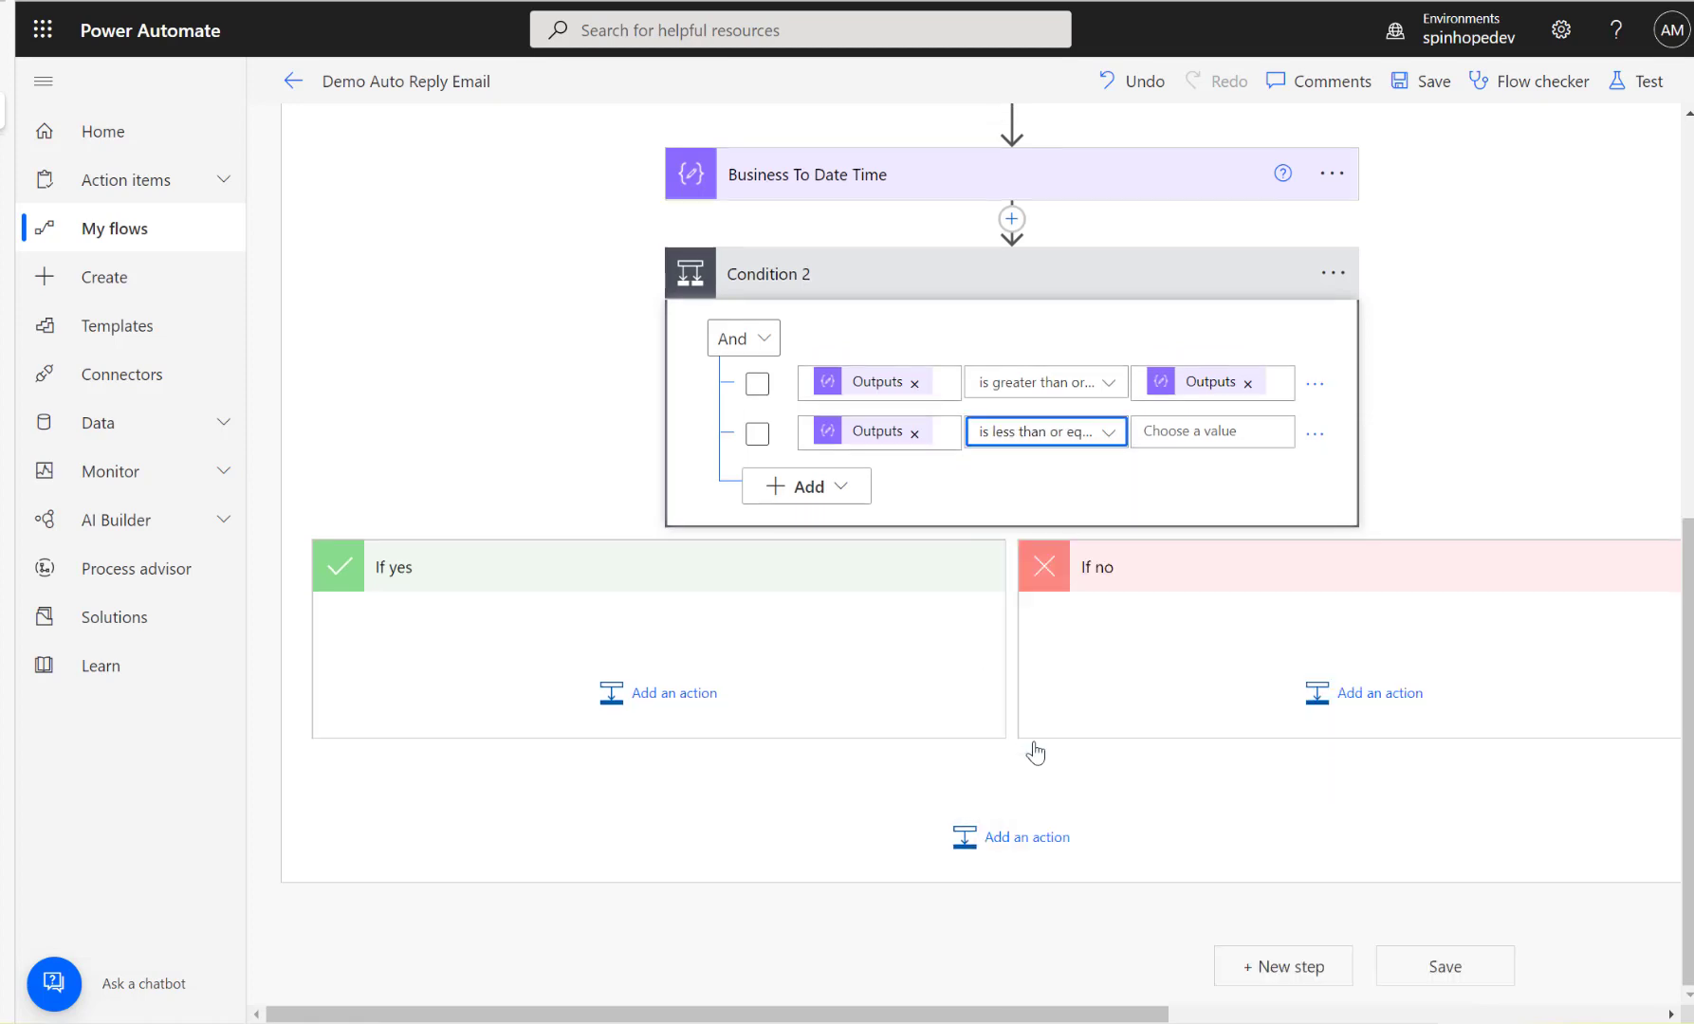
pyautogui.click(1199, 427)
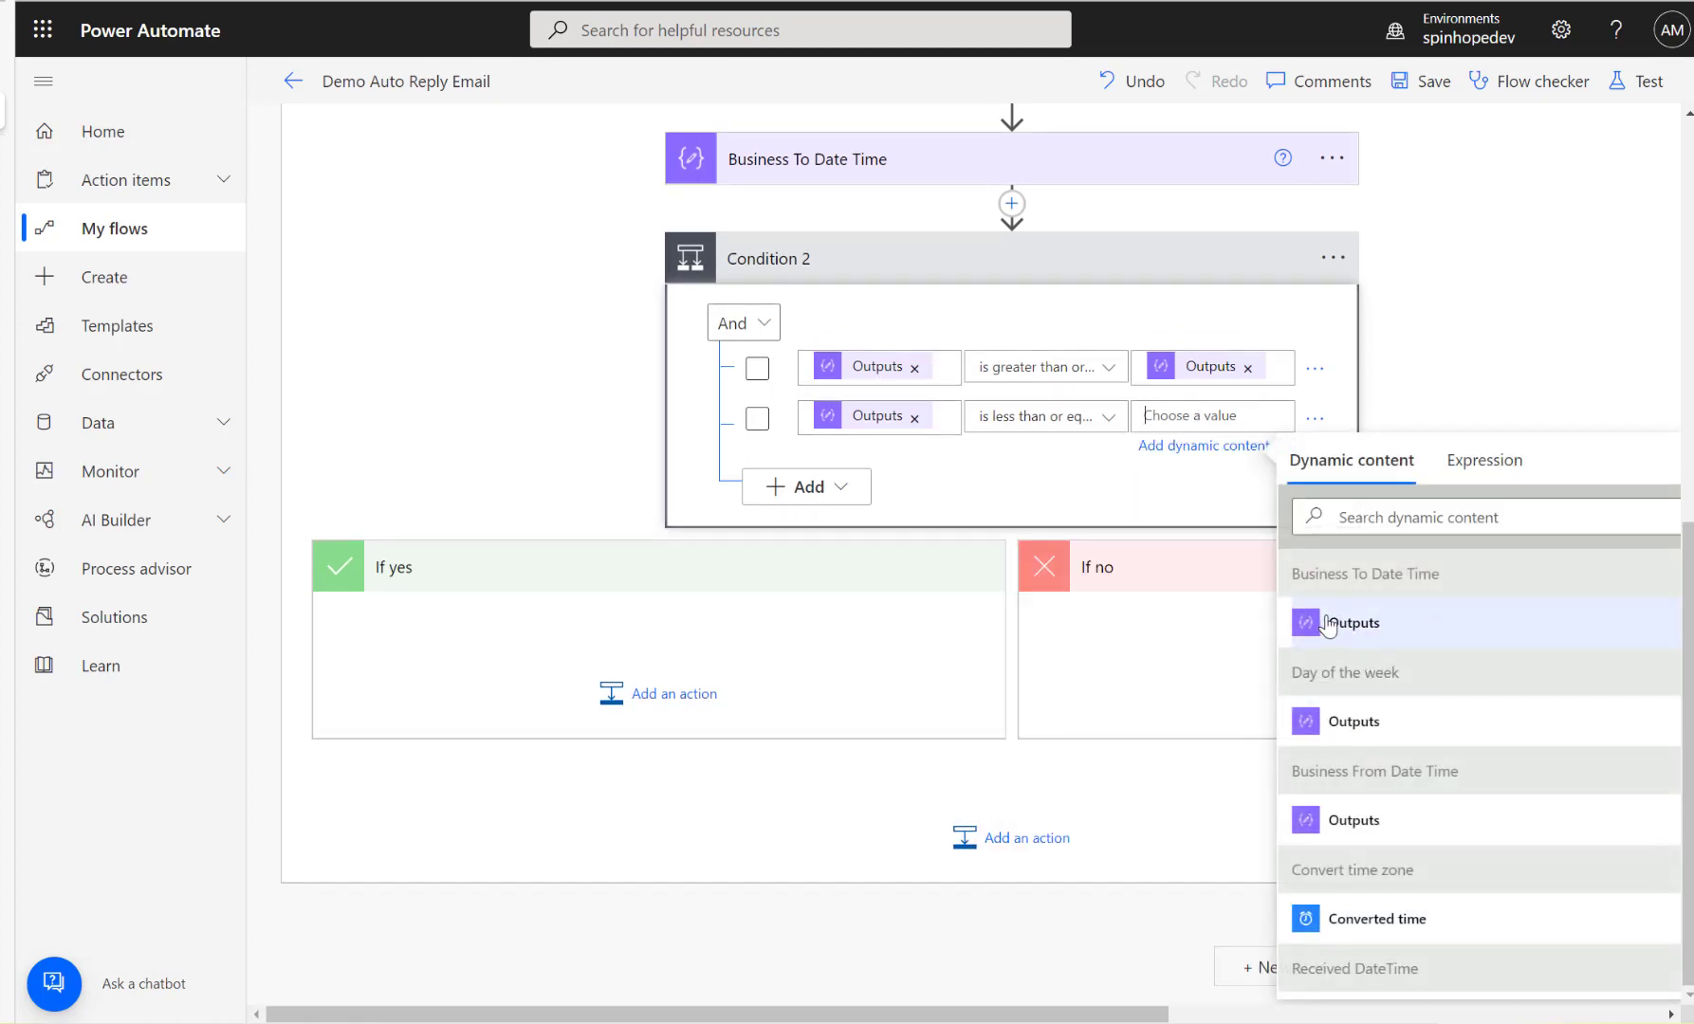
pyautogui.click(1325, 626)
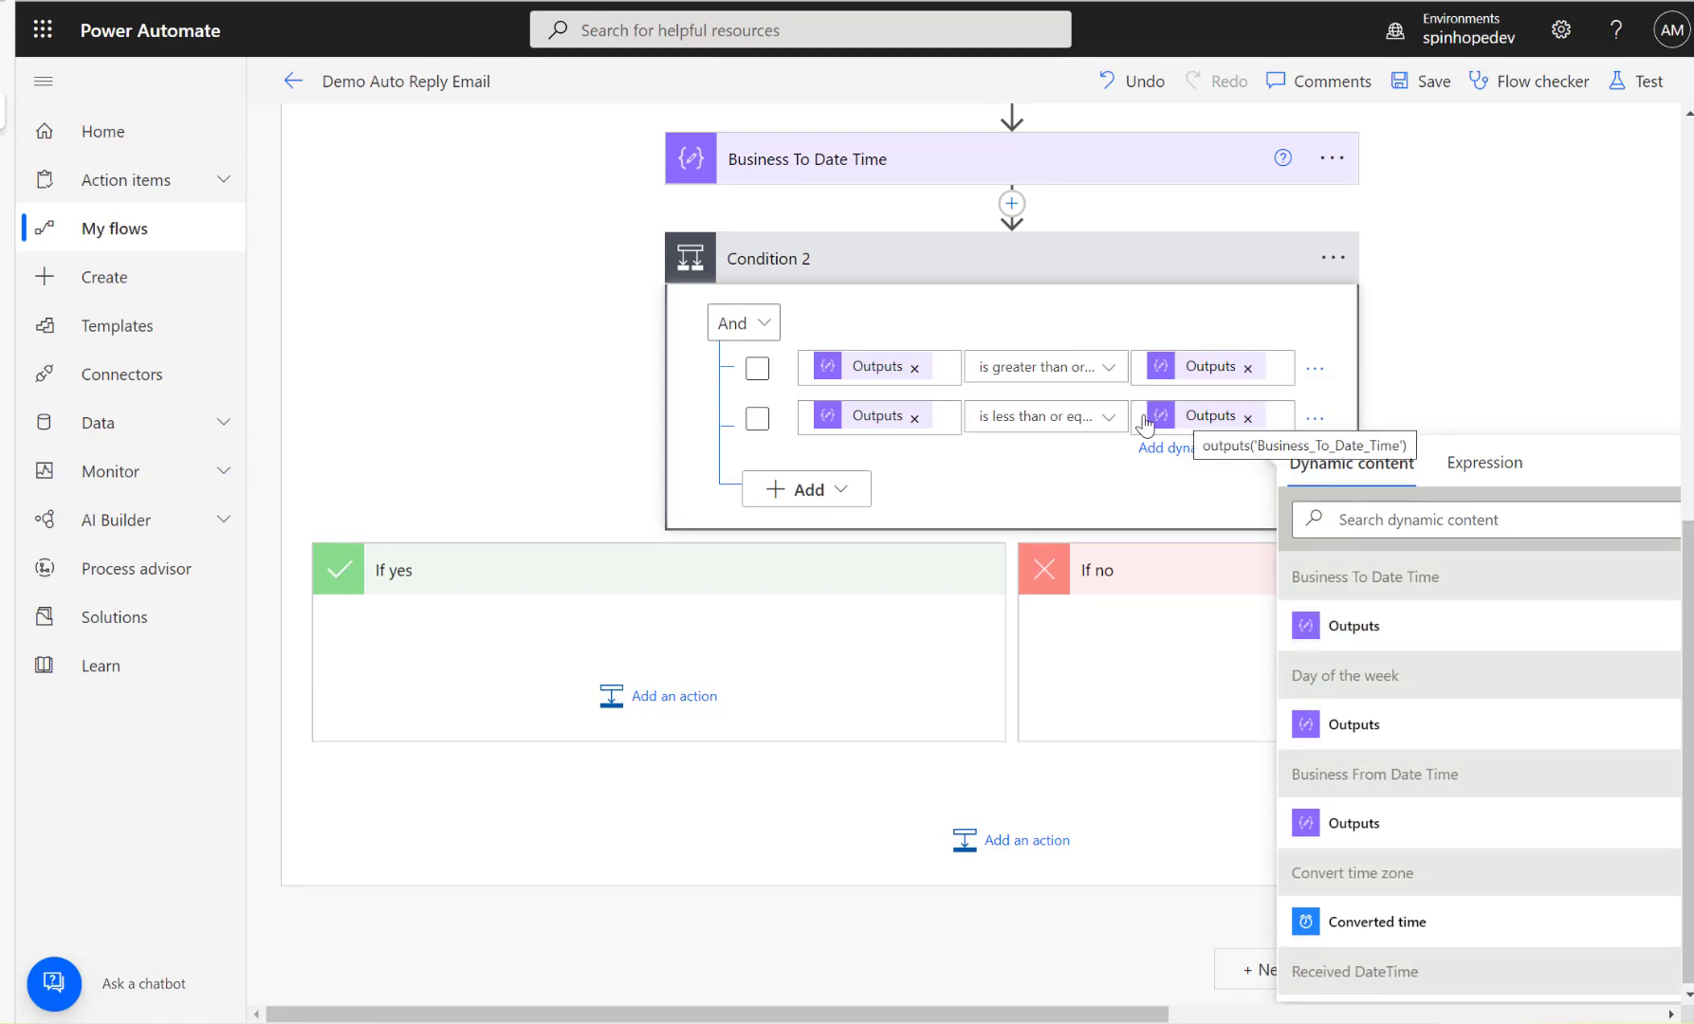
pyautogui.scroll(3, 805, 365)
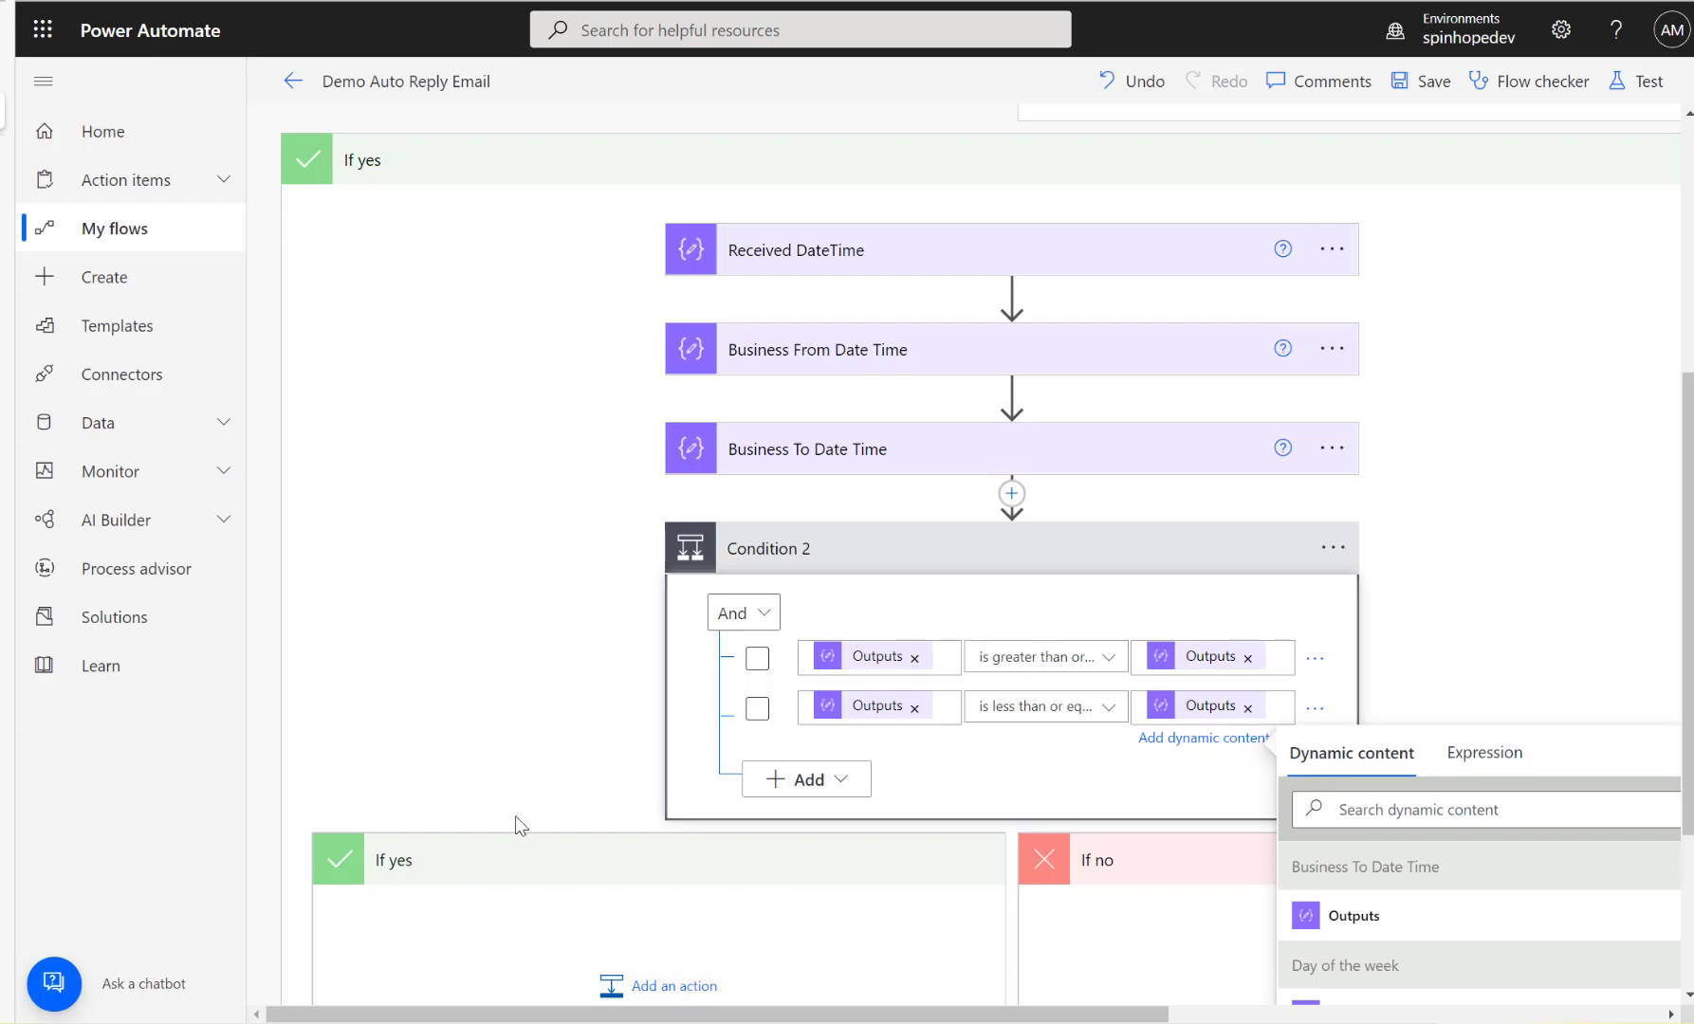
pyautogui.scroll(-3, 518, 820)
# Add a Compose step reading 'Business hours' under If yes.
pyautogui.click(643, 732)
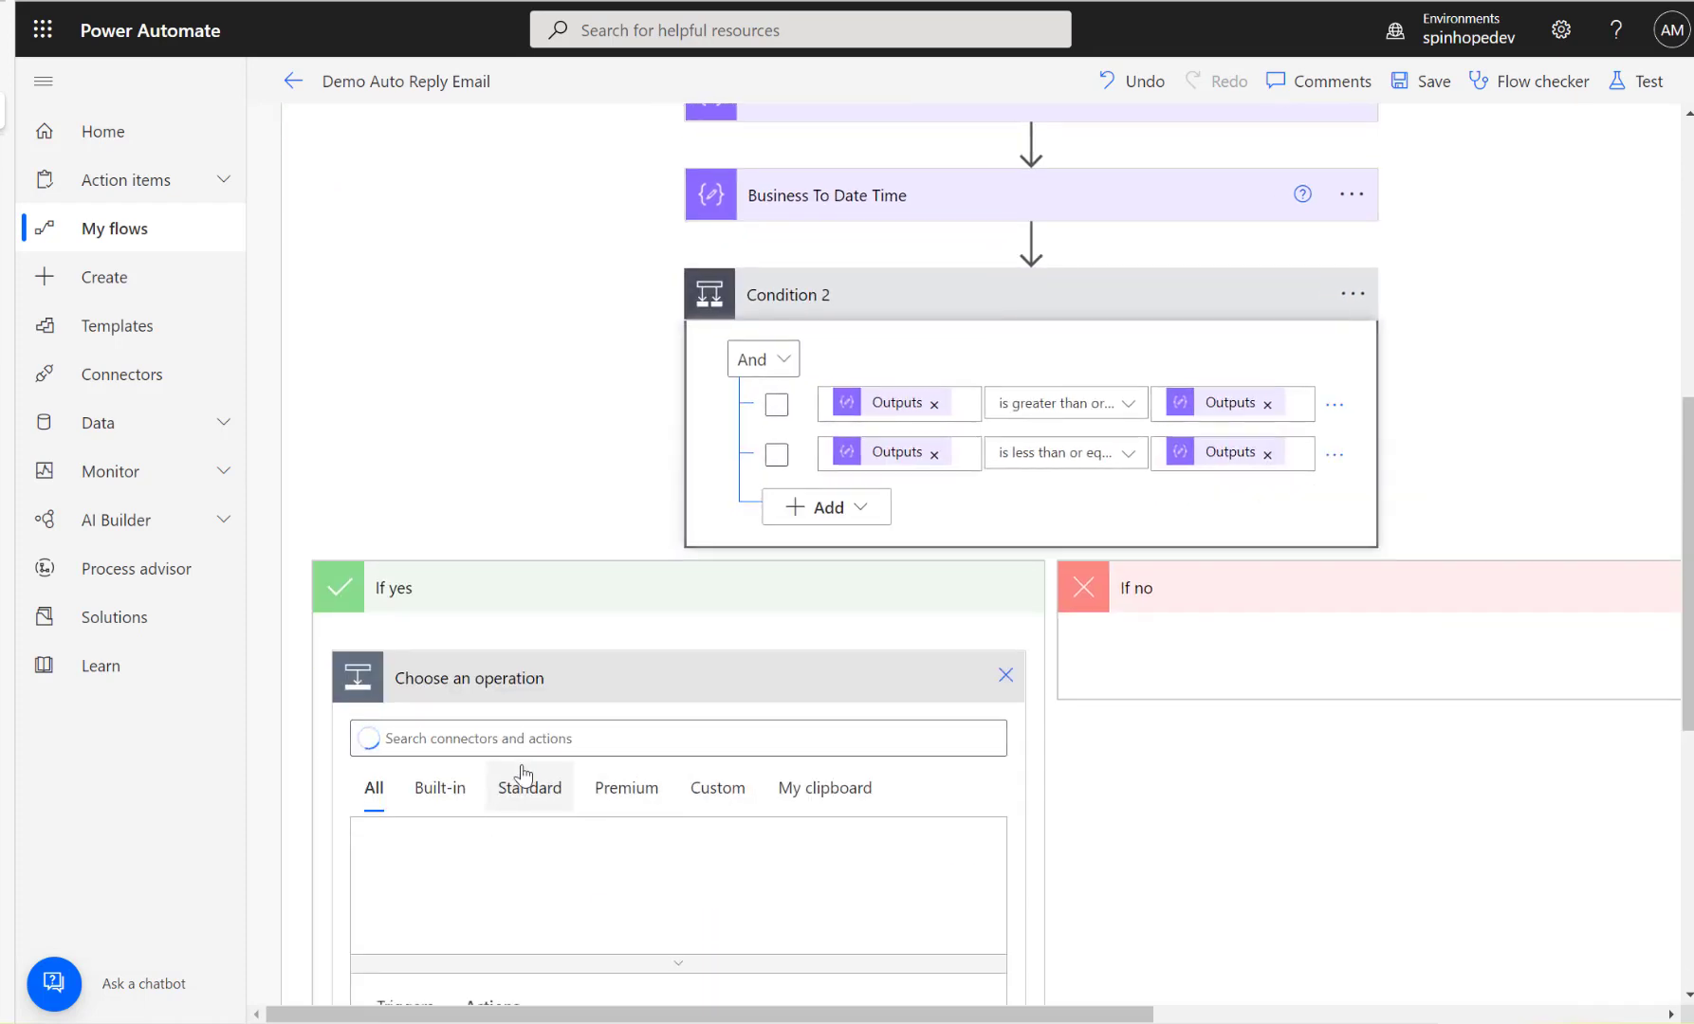
pyautogui.click(501, 738)
pyautogui.write('compose')
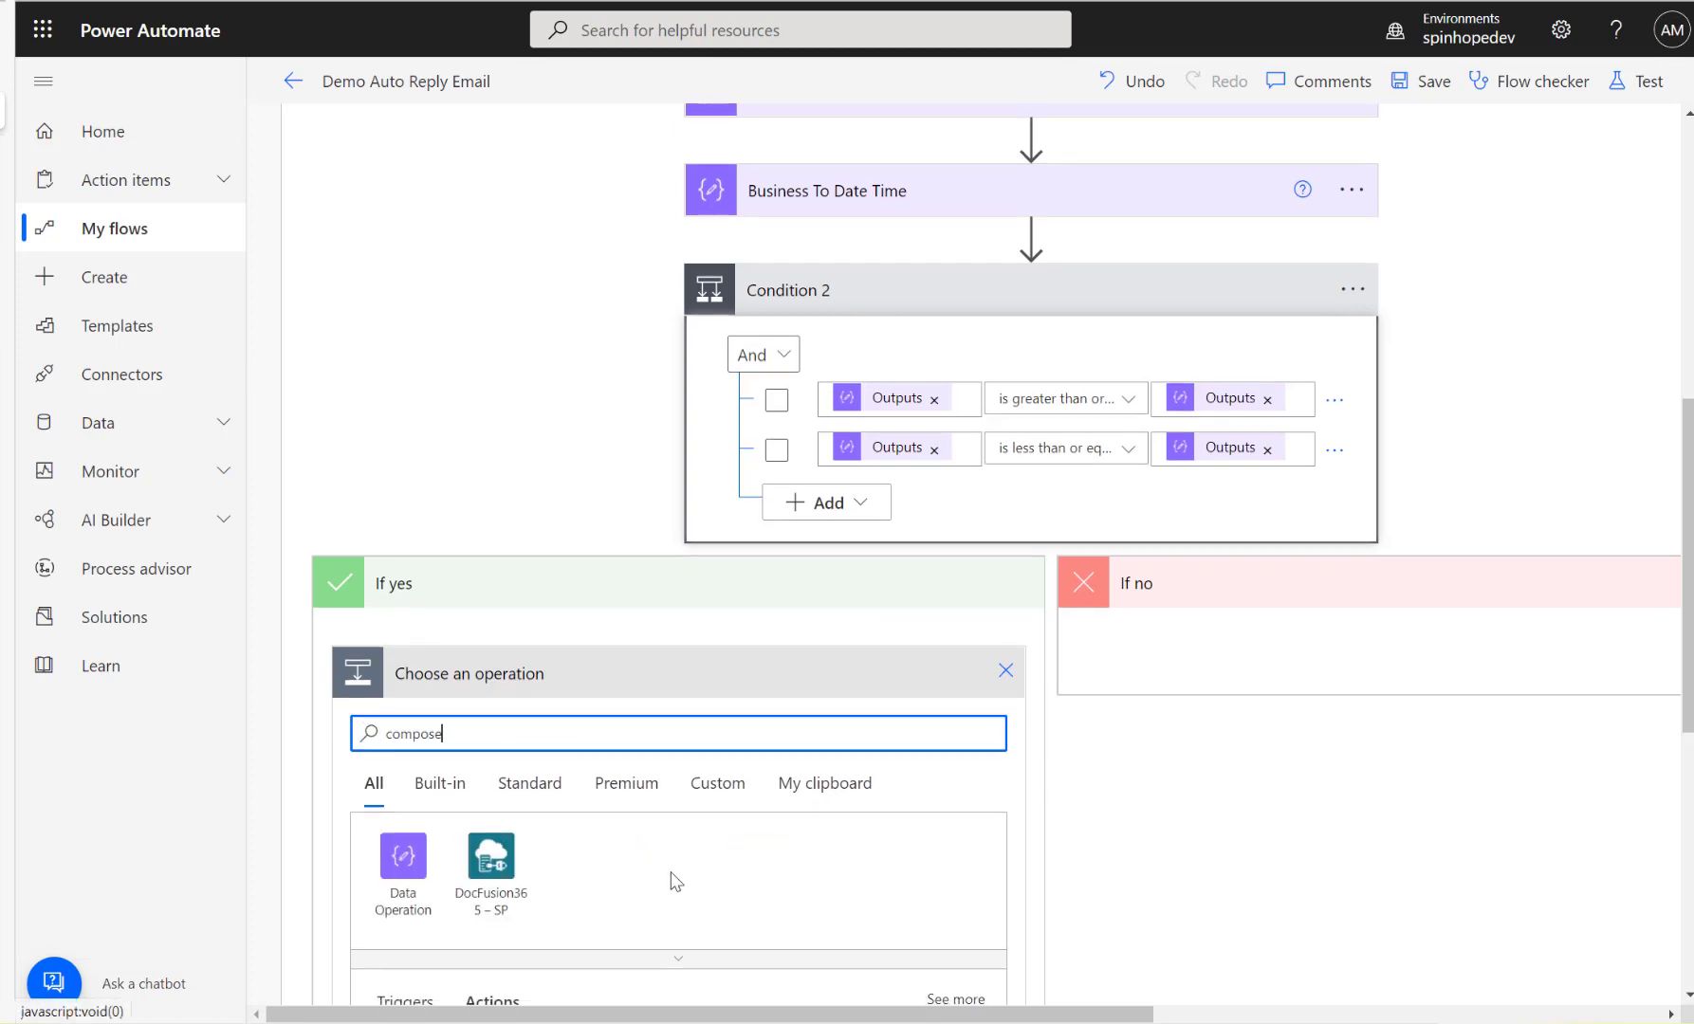
pyautogui.scroll(-3, 673, 881)
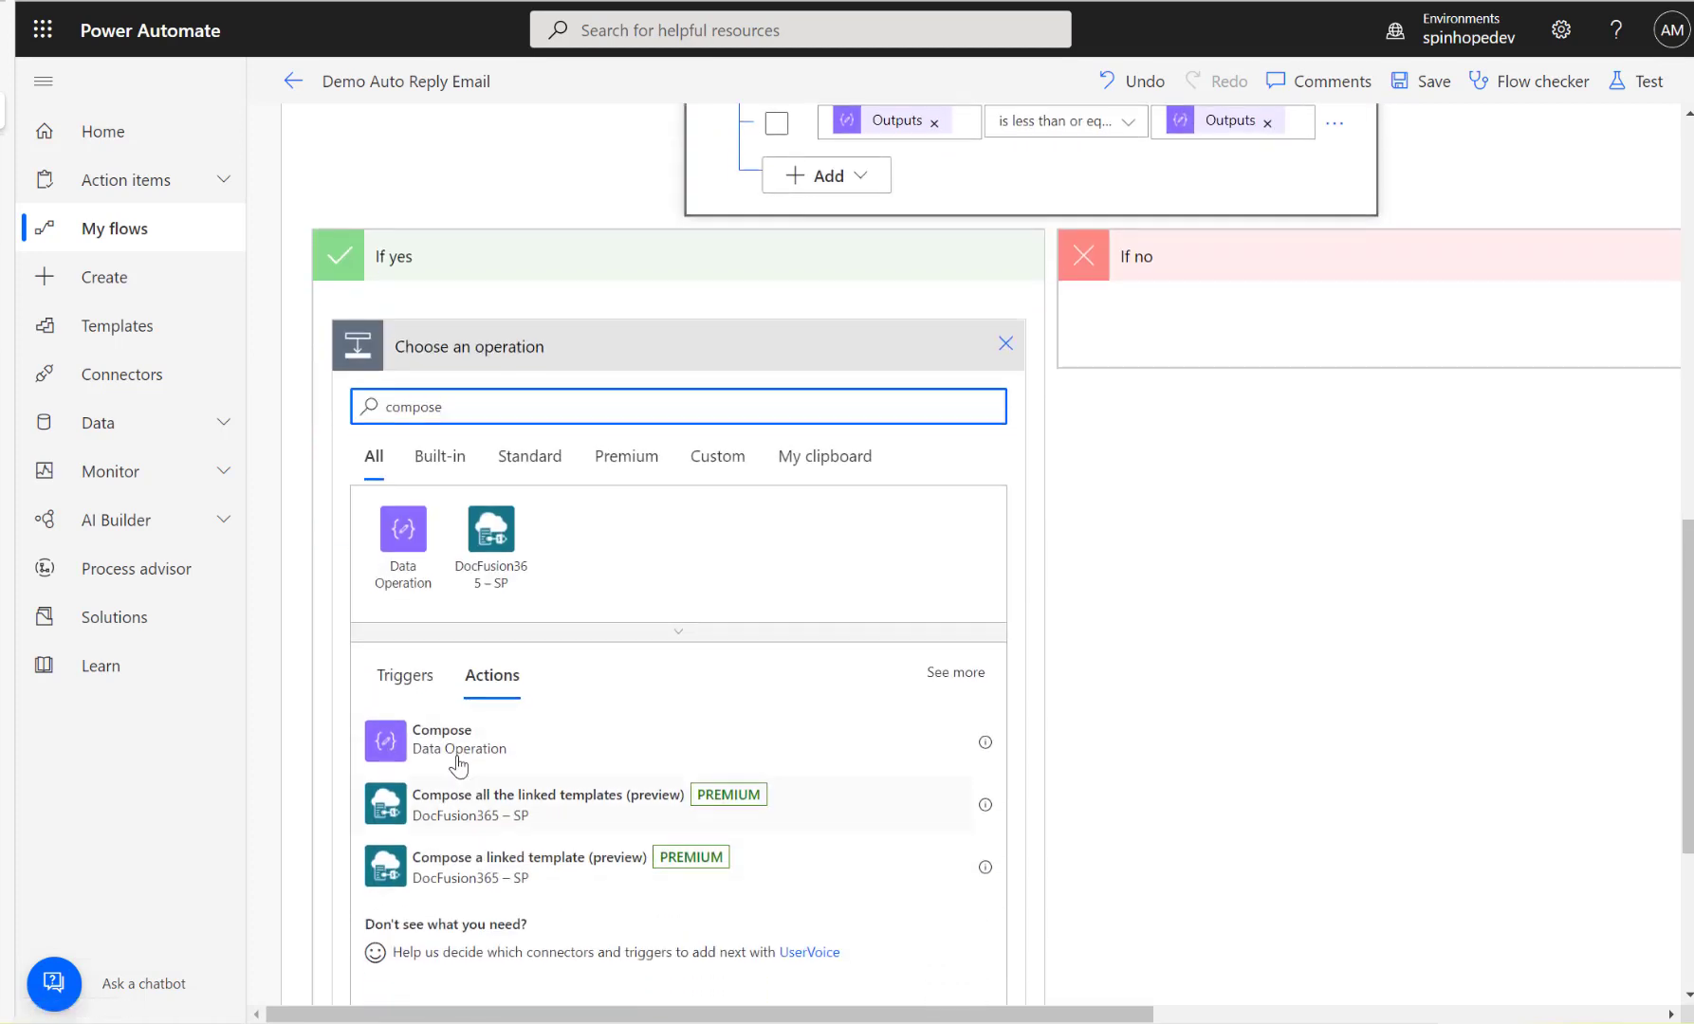
pyautogui.click(379, 749)
pyautogui.click(651, 570)
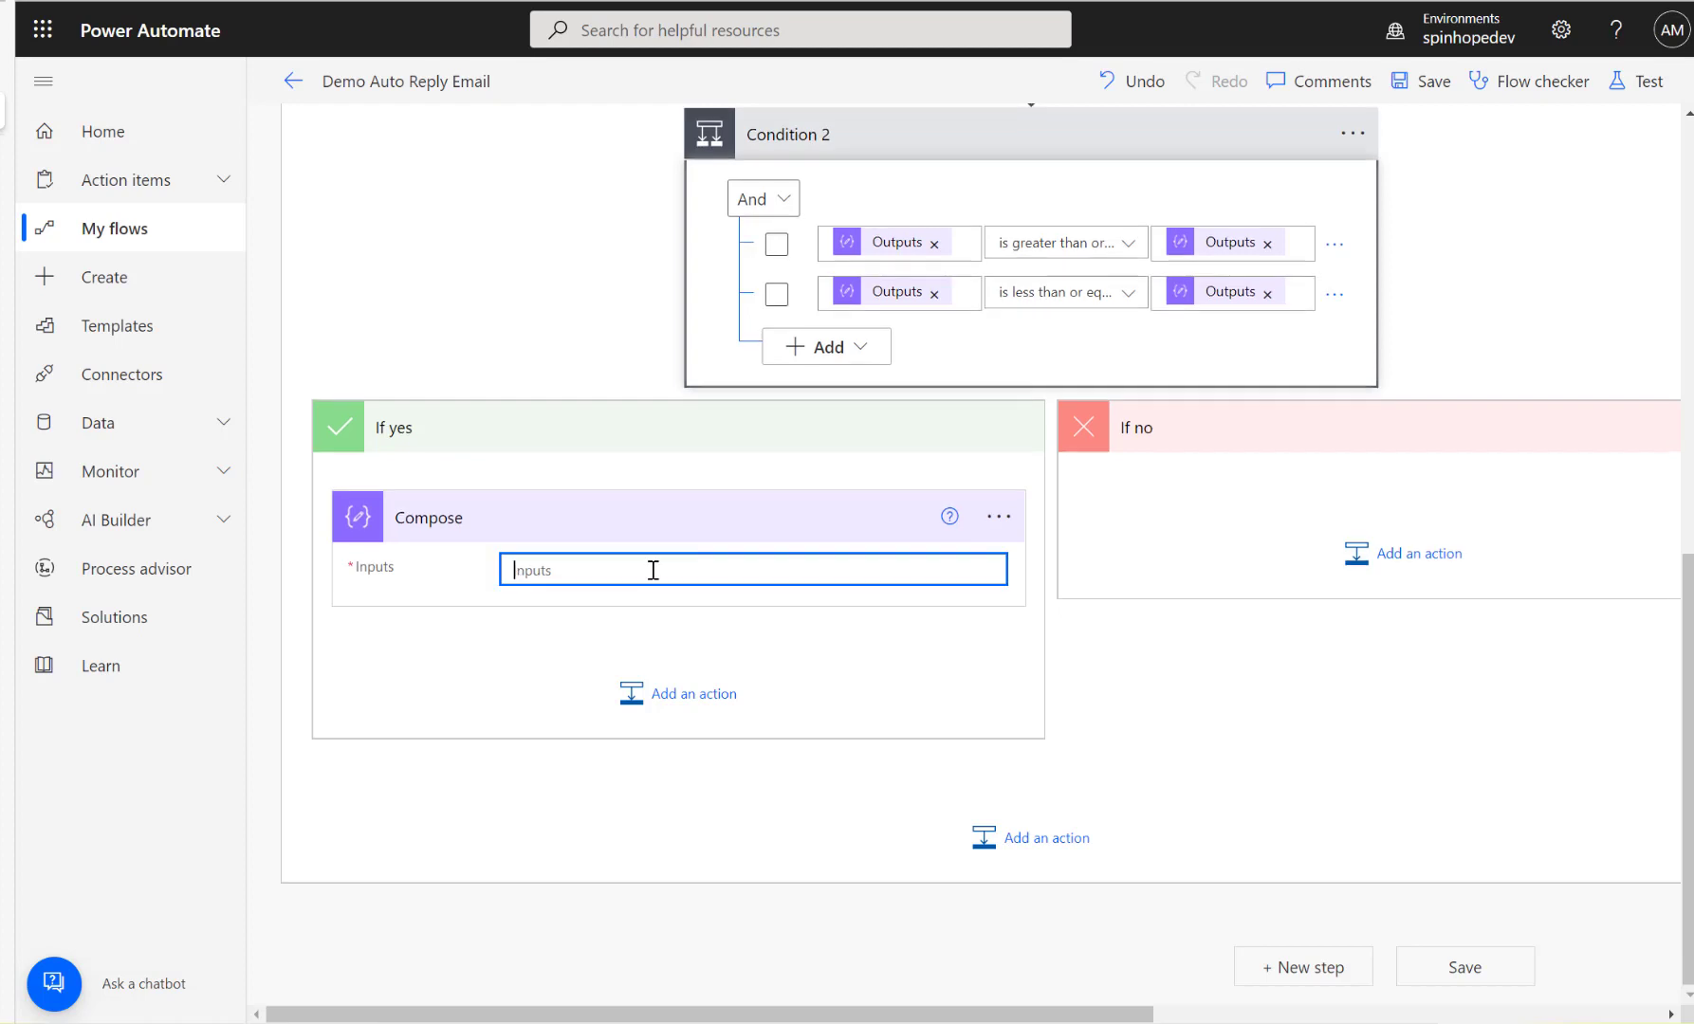
pyautogui.write('Business hours')
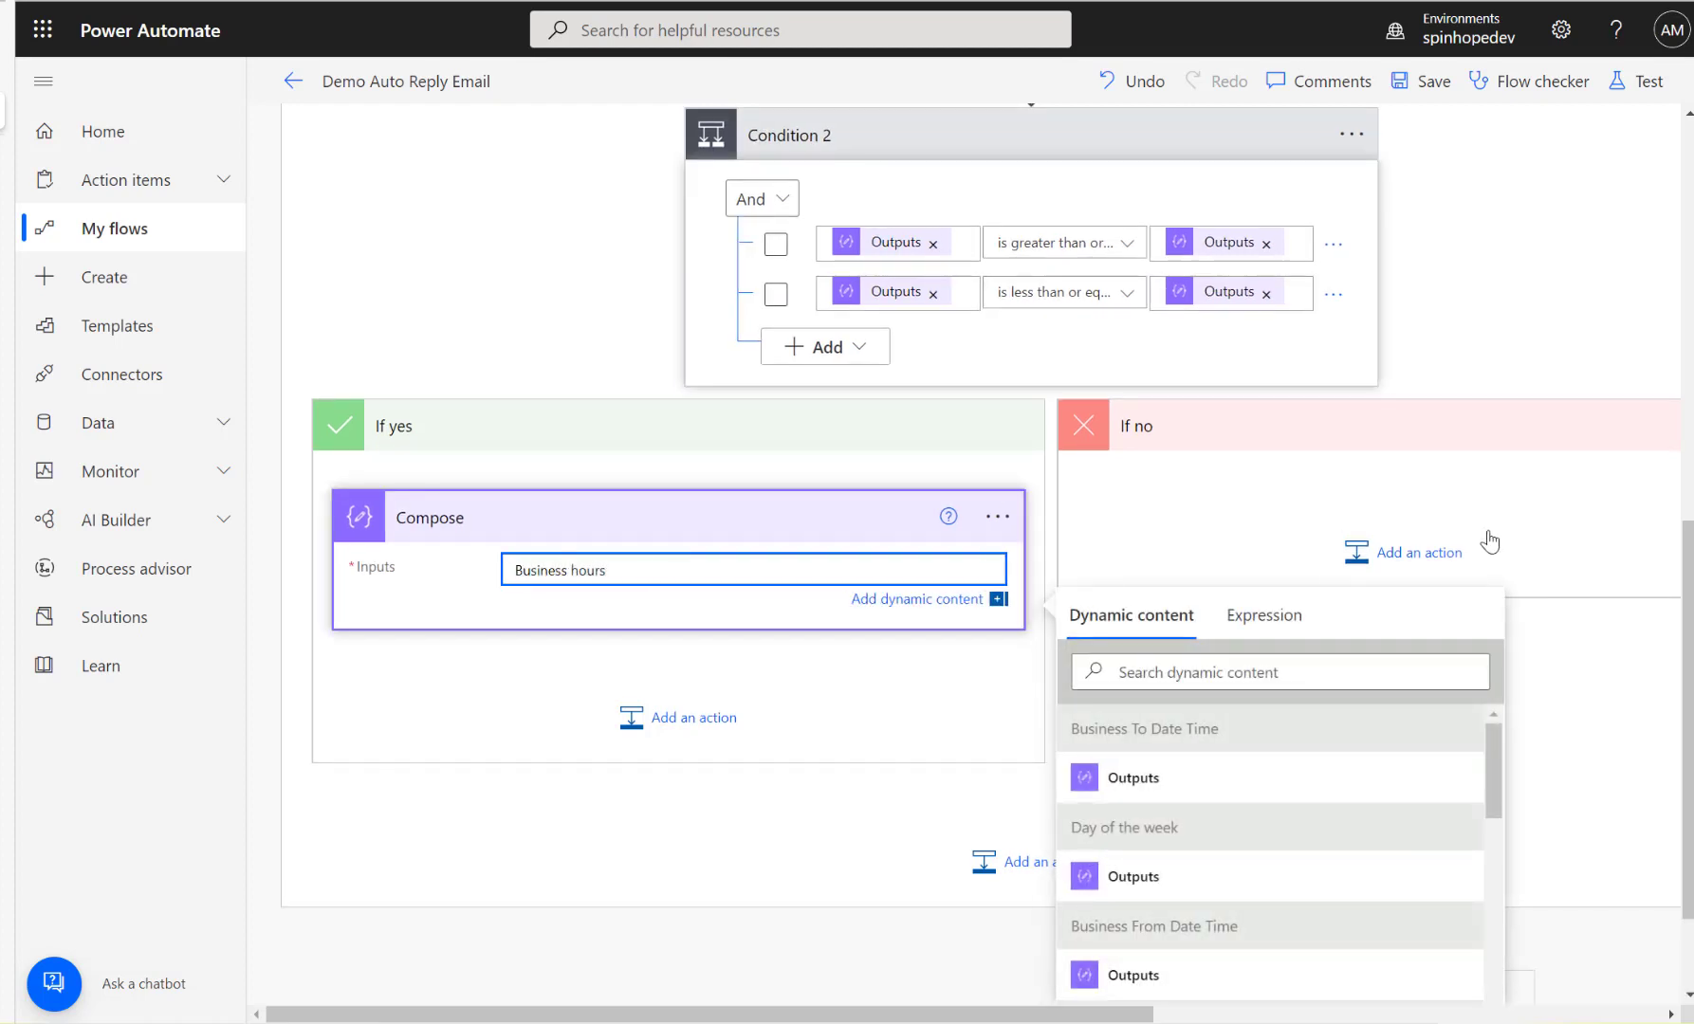
# Add a Compose 2 step reading 'Outside business hours' under If no.
pyautogui.click(1390, 552)
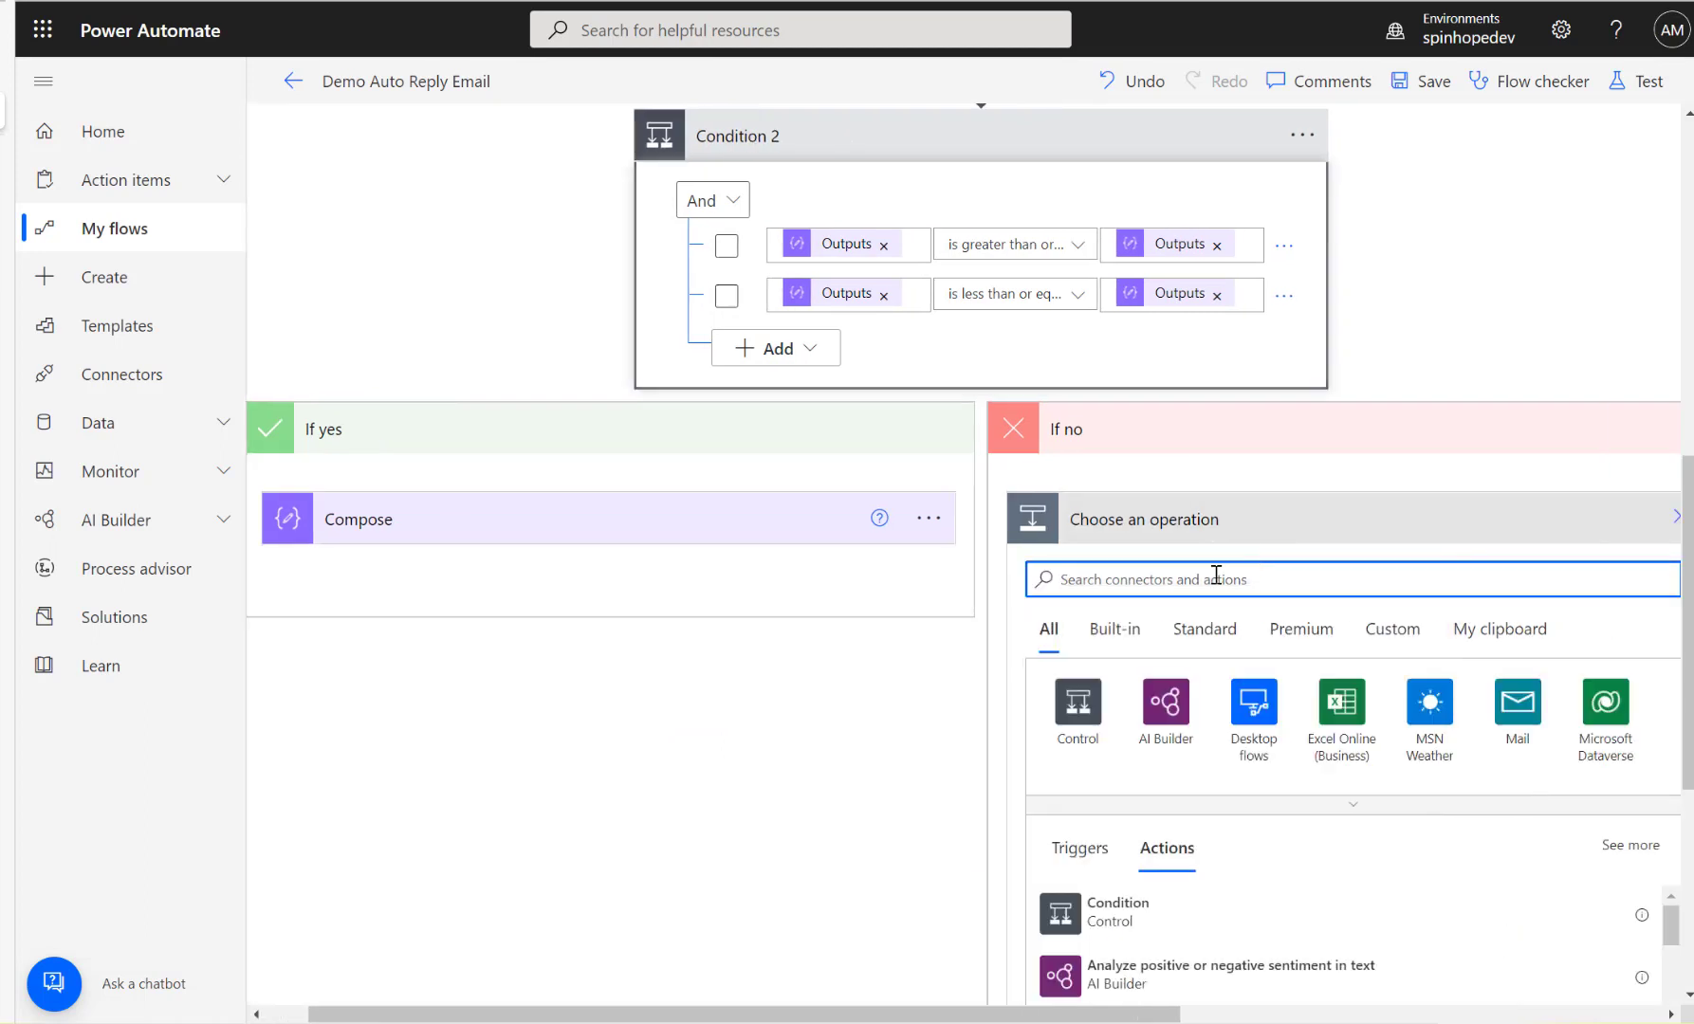
pyautogui.write('compose')
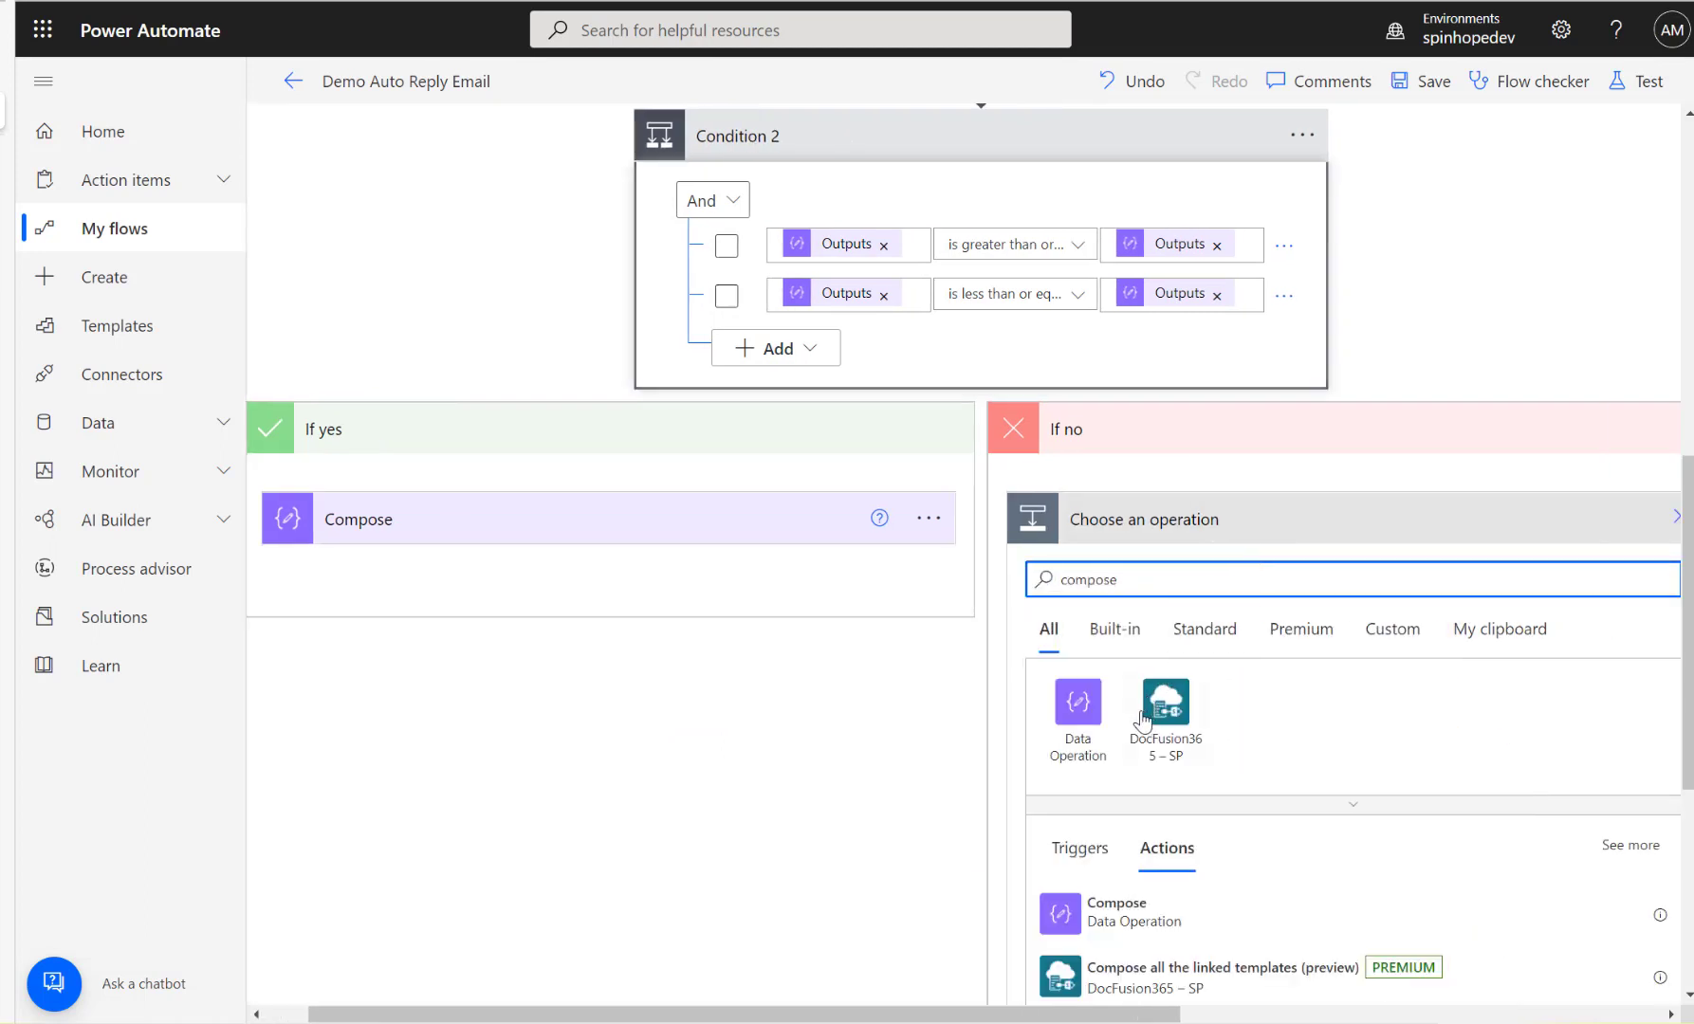
pyautogui.click(1129, 901)
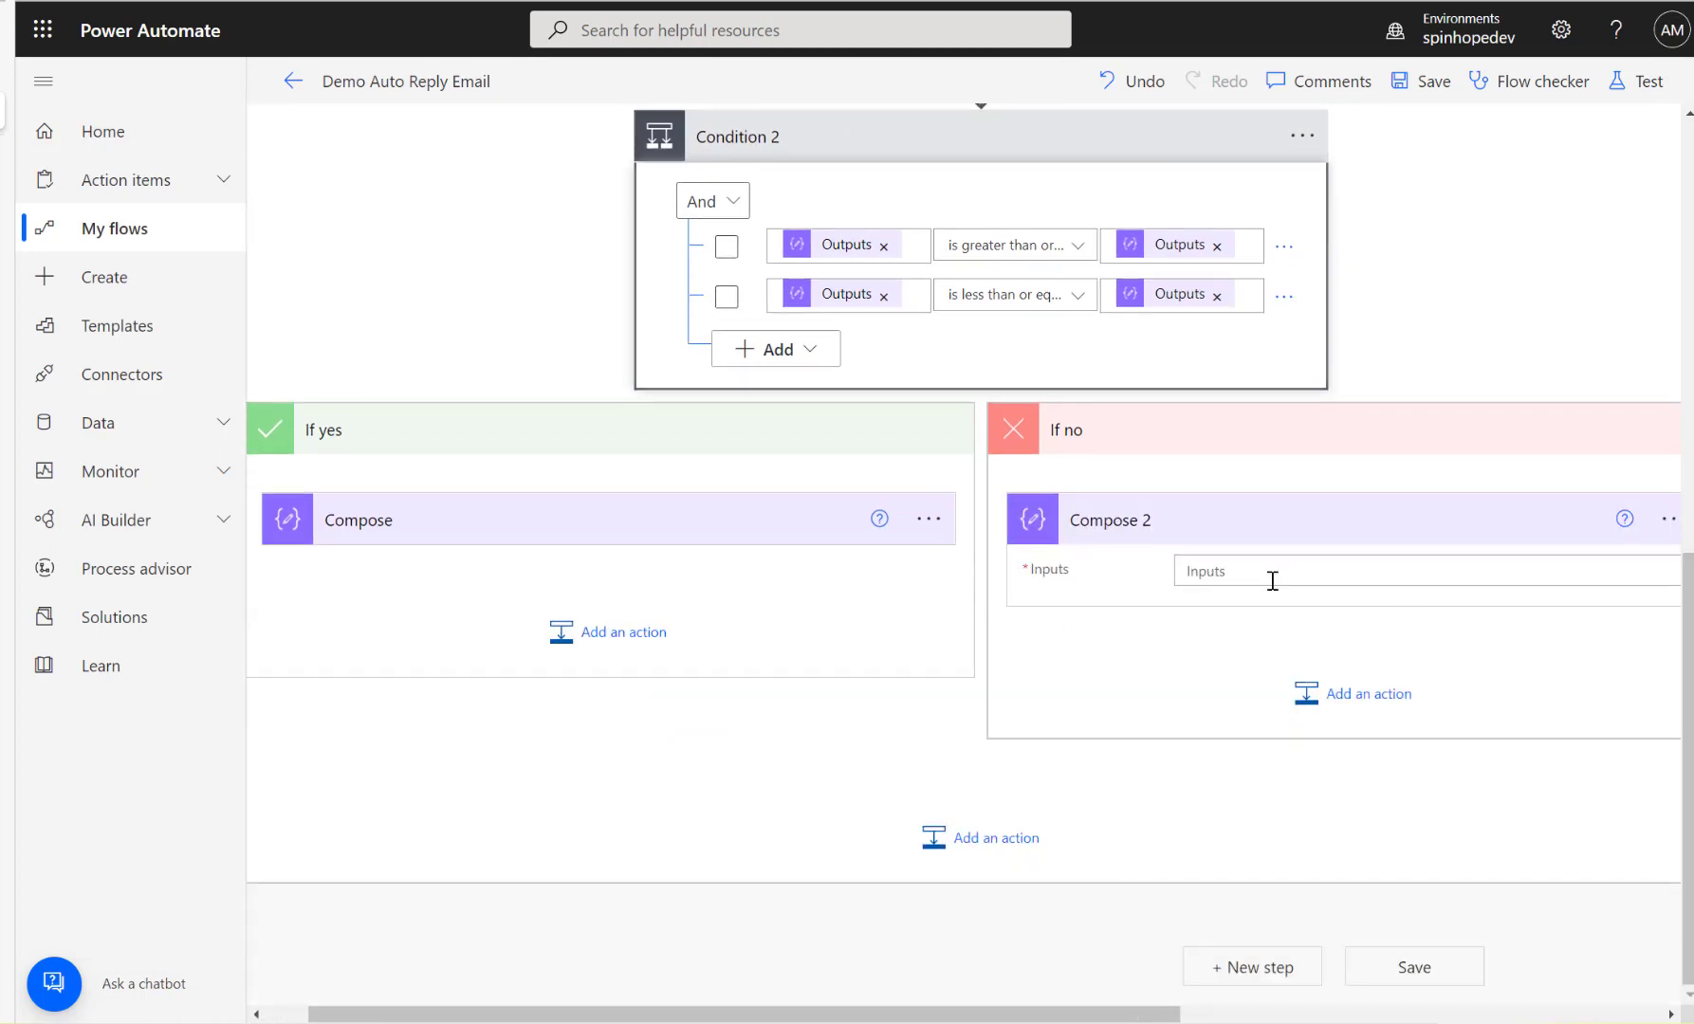
pyautogui.click(1276, 575)
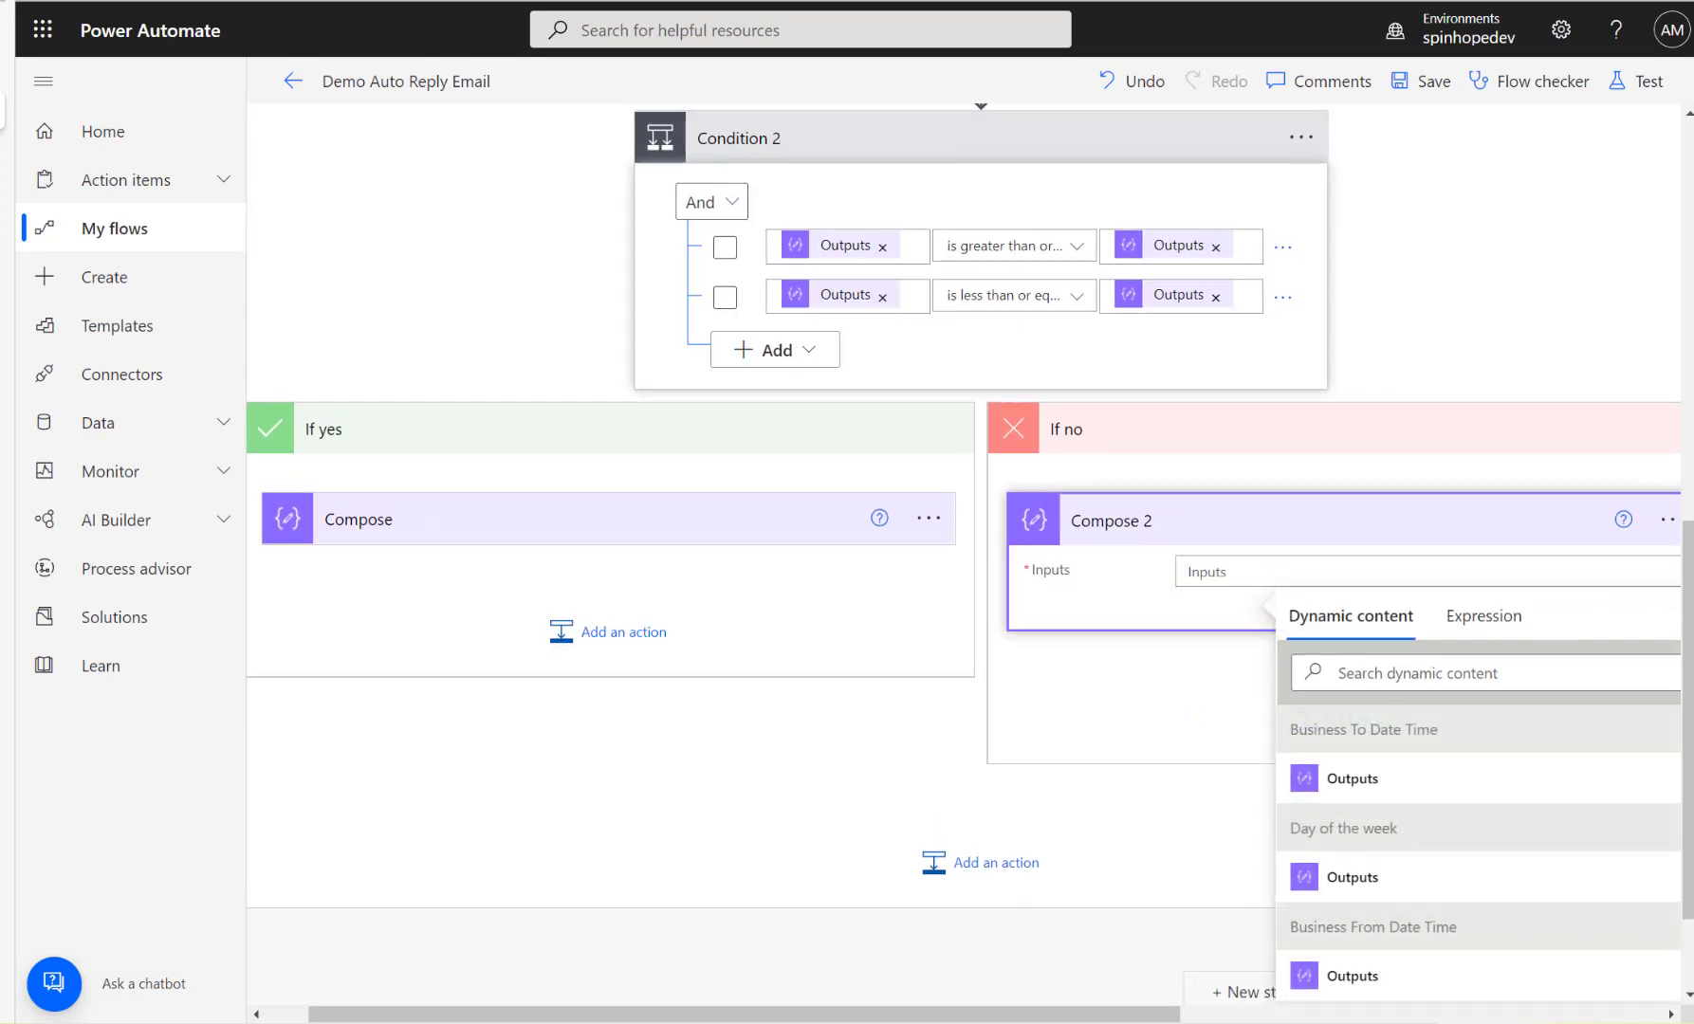
pyautogui.click(1279, 570)
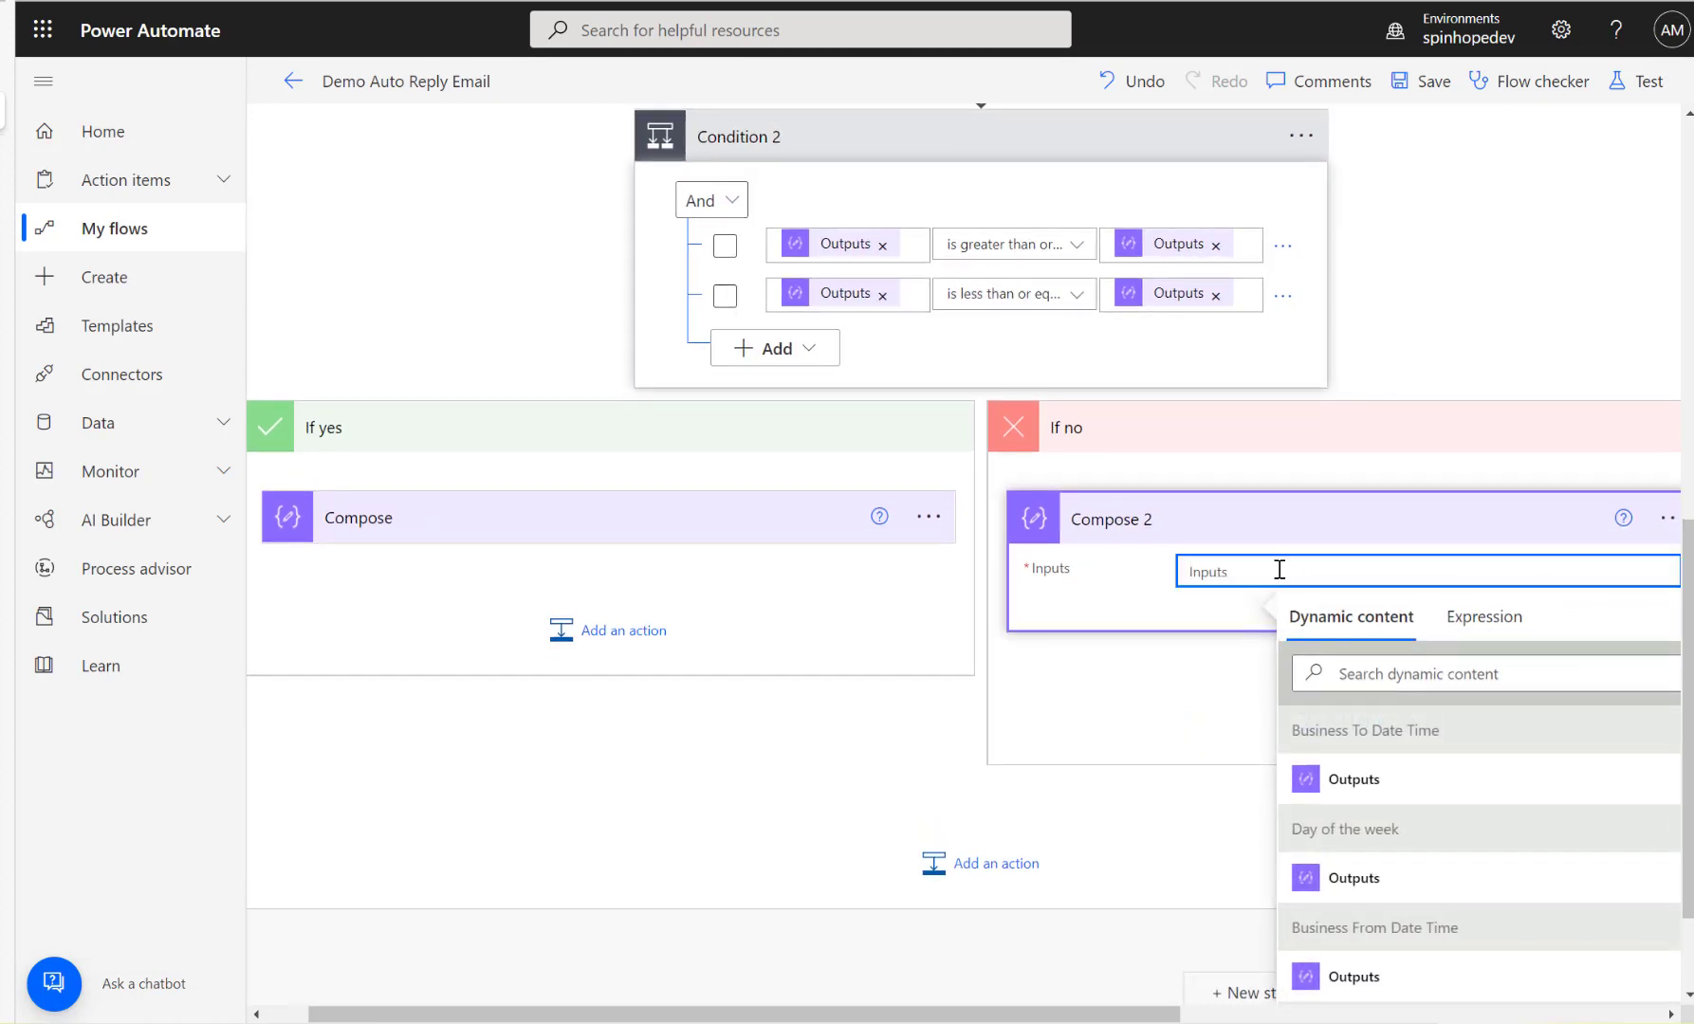
pyautogui.write('Outside business hours')
pyautogui.click(1641, 81)
# Save and test the flow automatically with the most recently used trigger.
pyautogui.click(1417, 298)
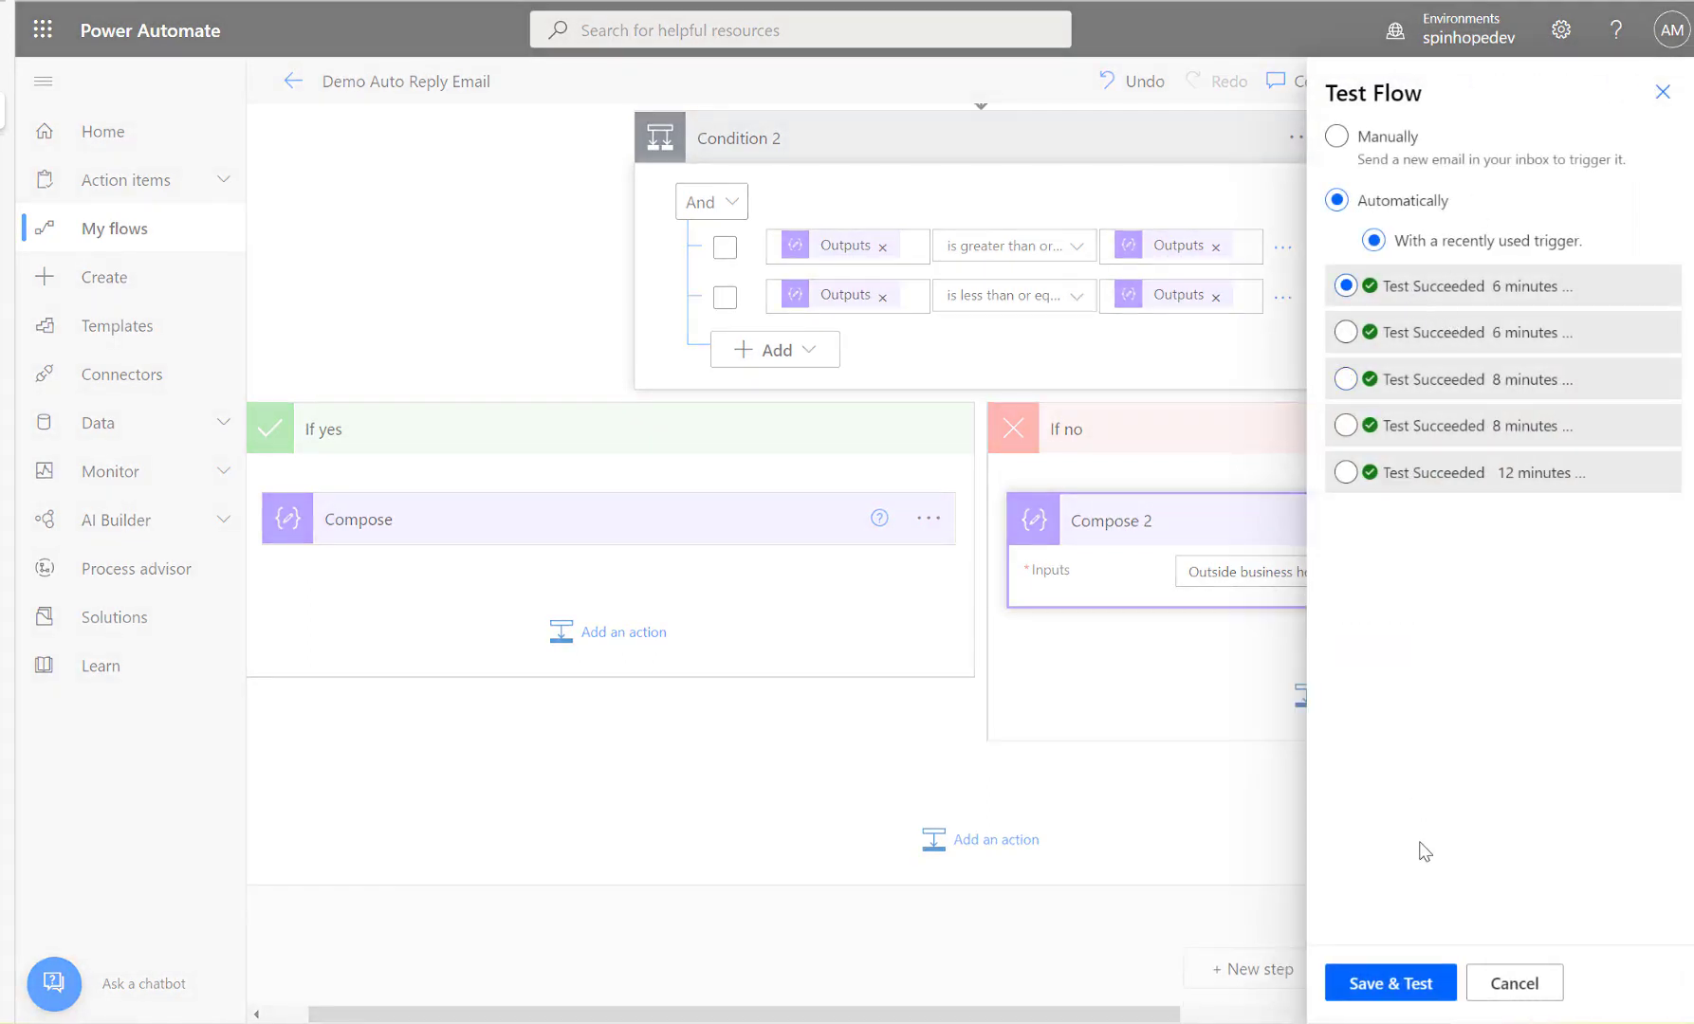
pyautogui.click(1395, 981)
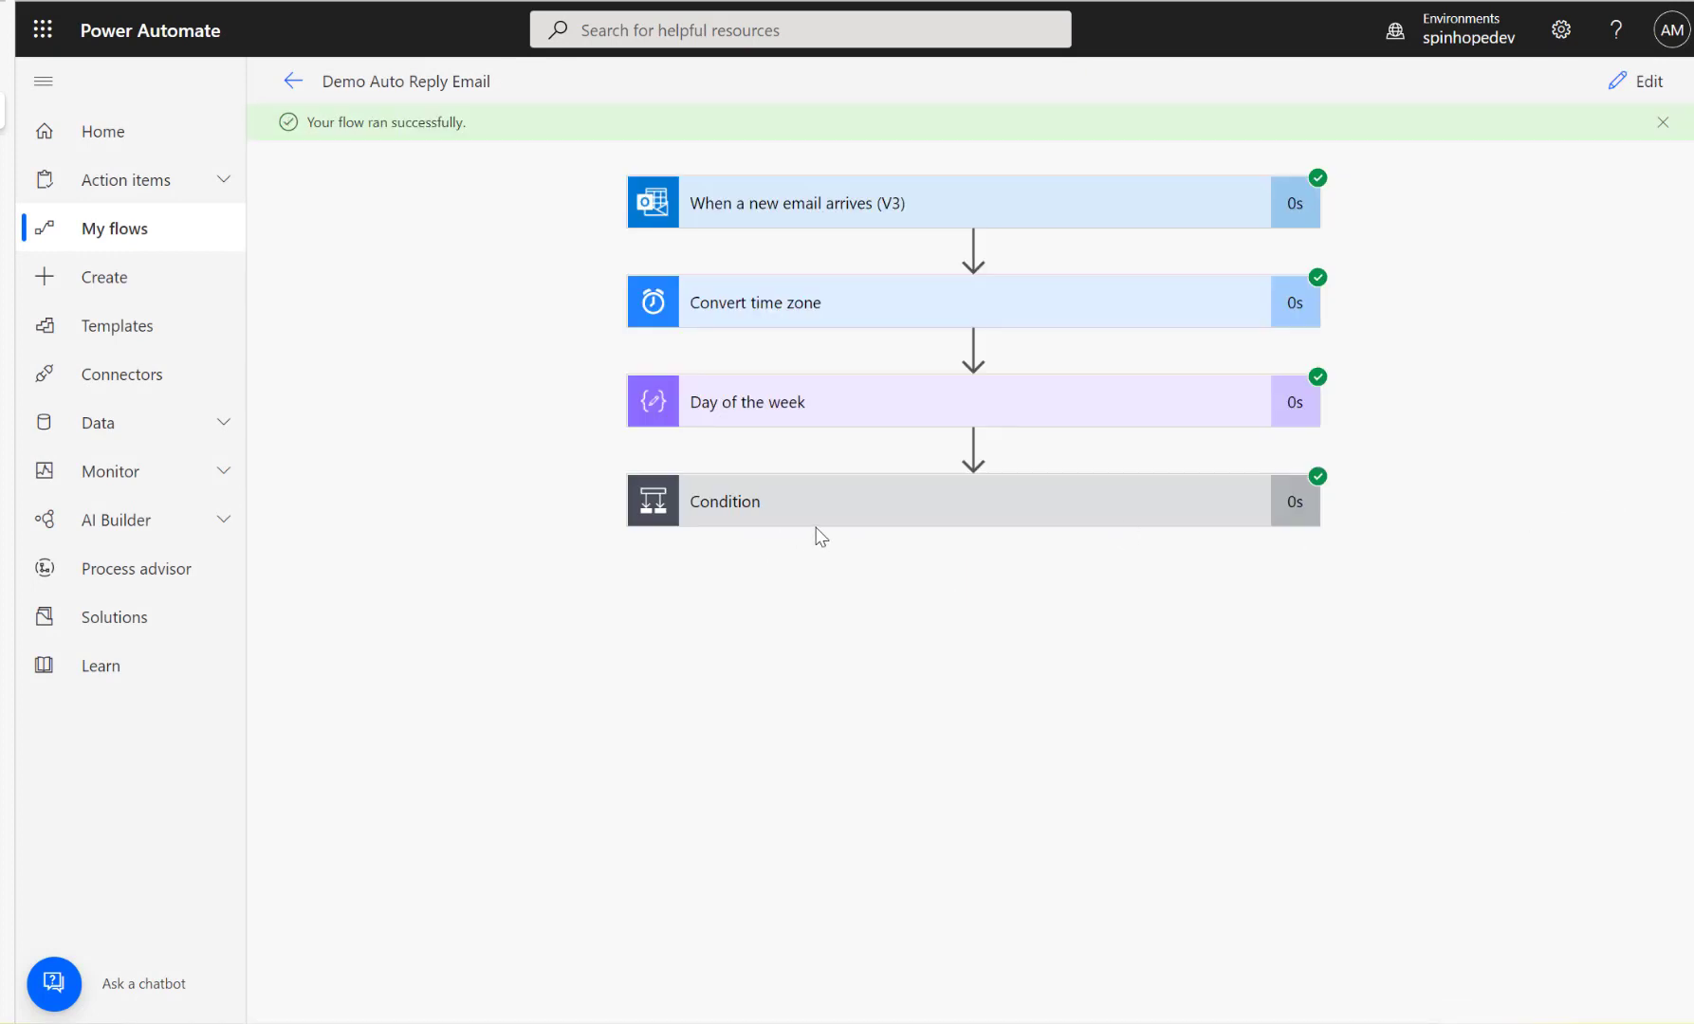
# Inspect the run's Condition results and the Received DateTime and Business From Date Time values.
pyautogui.click(812, 513)
pyautogui.scroll(-3, 405, 526)
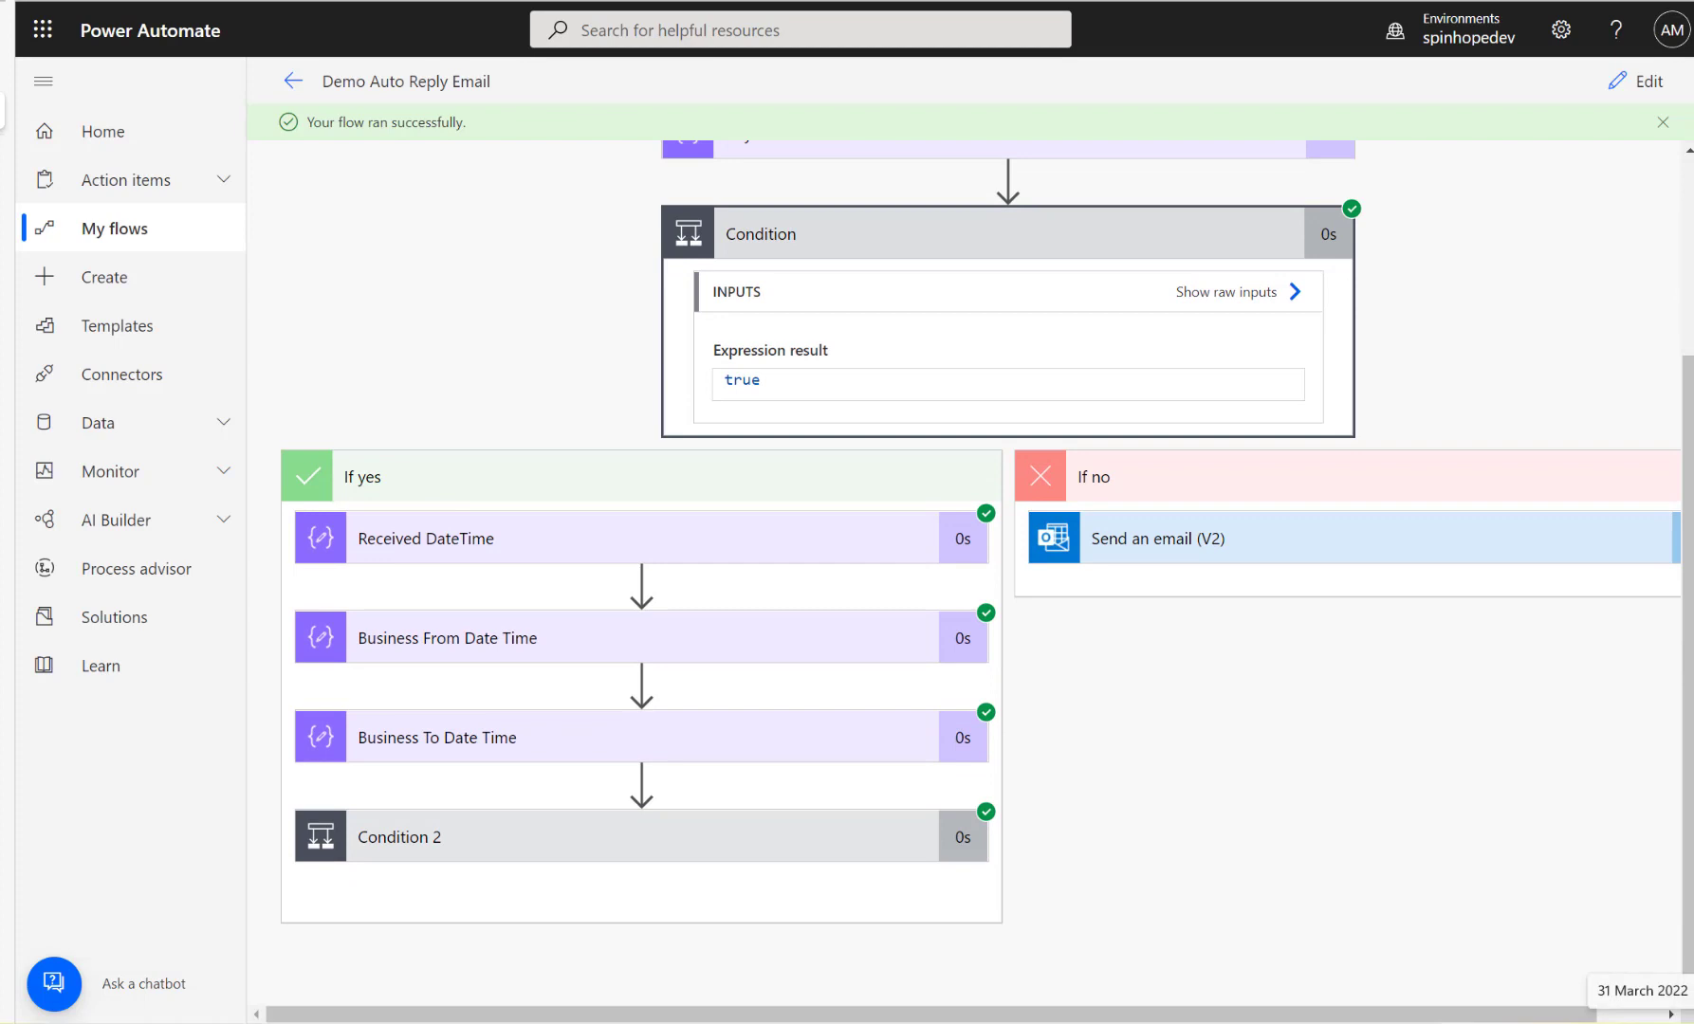
pyautogui.click(574, 840)
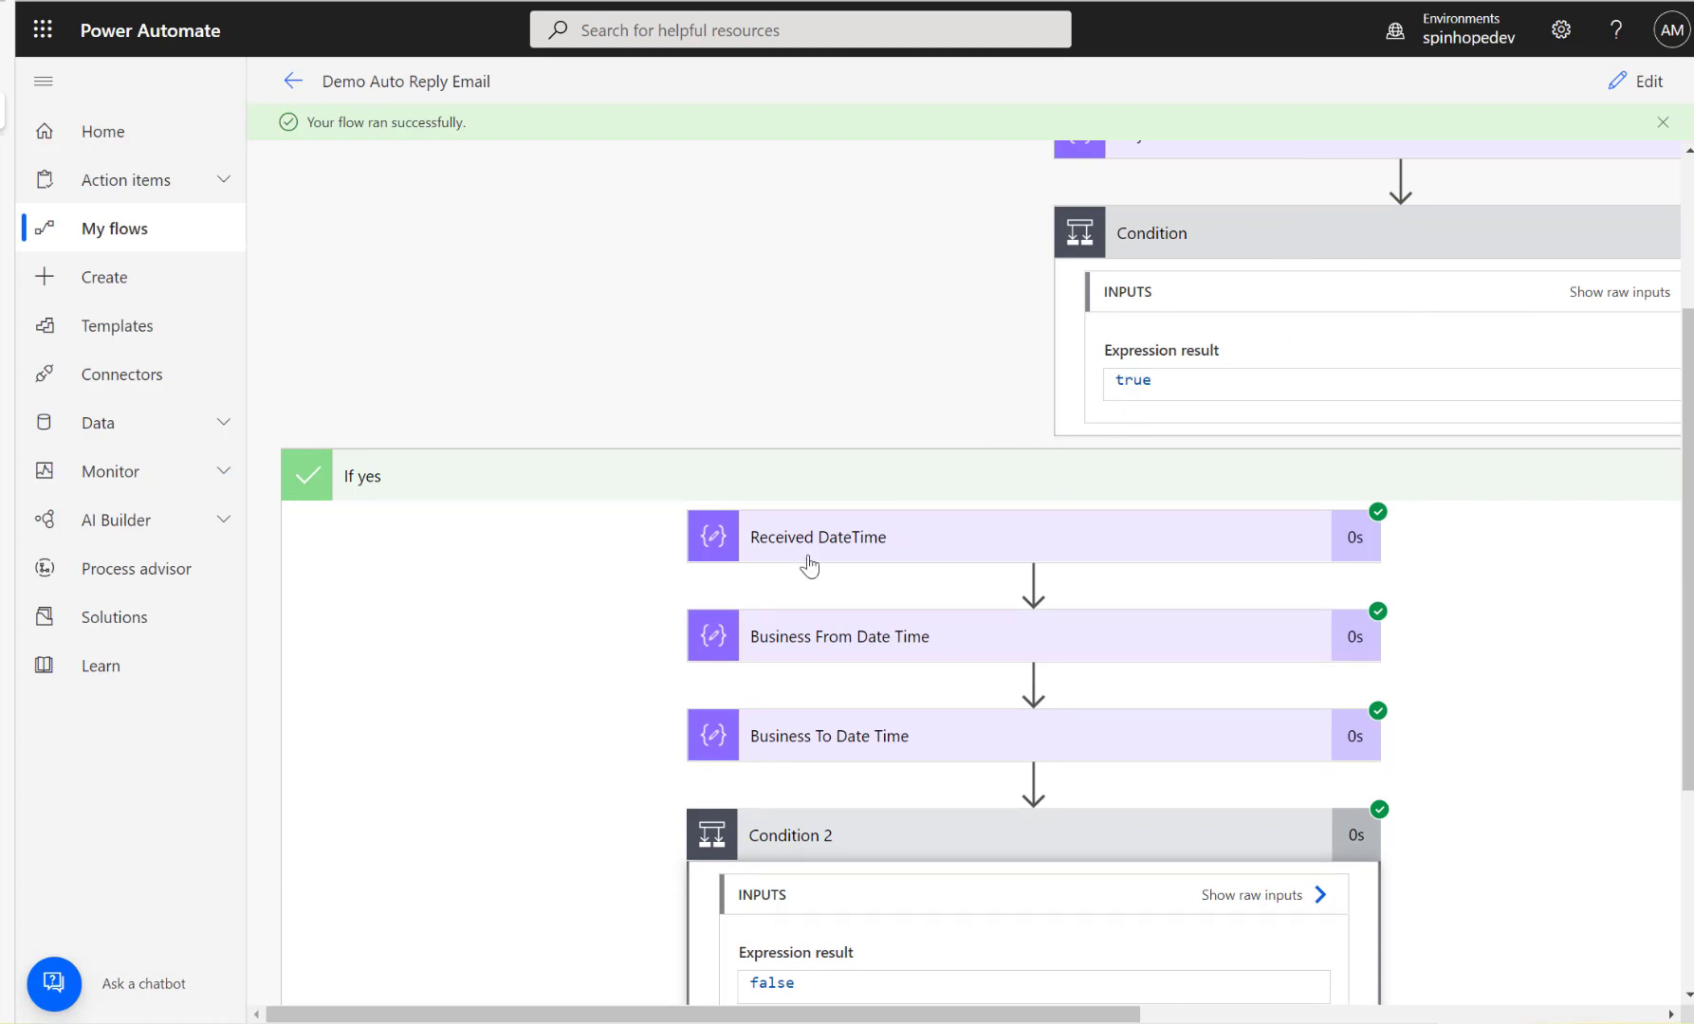
pyautogui.click(849, 559)
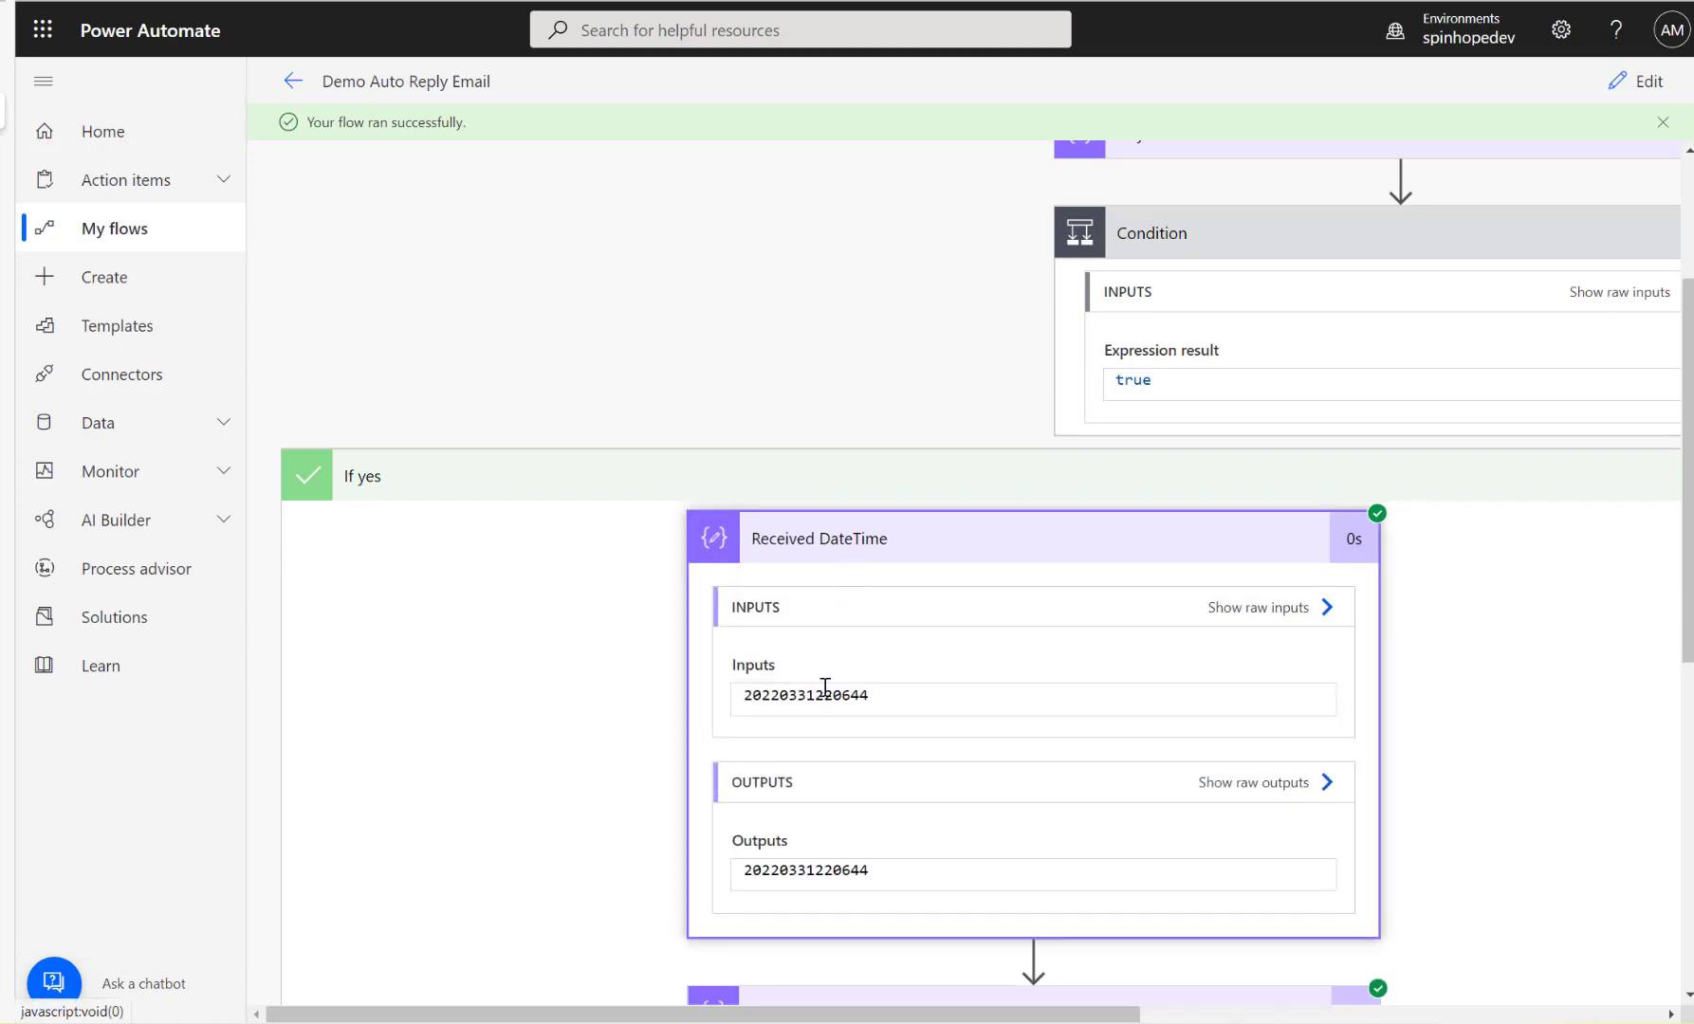
pyautogui.moveTo(797, 697); pyautogui.dragTo(939, 693)
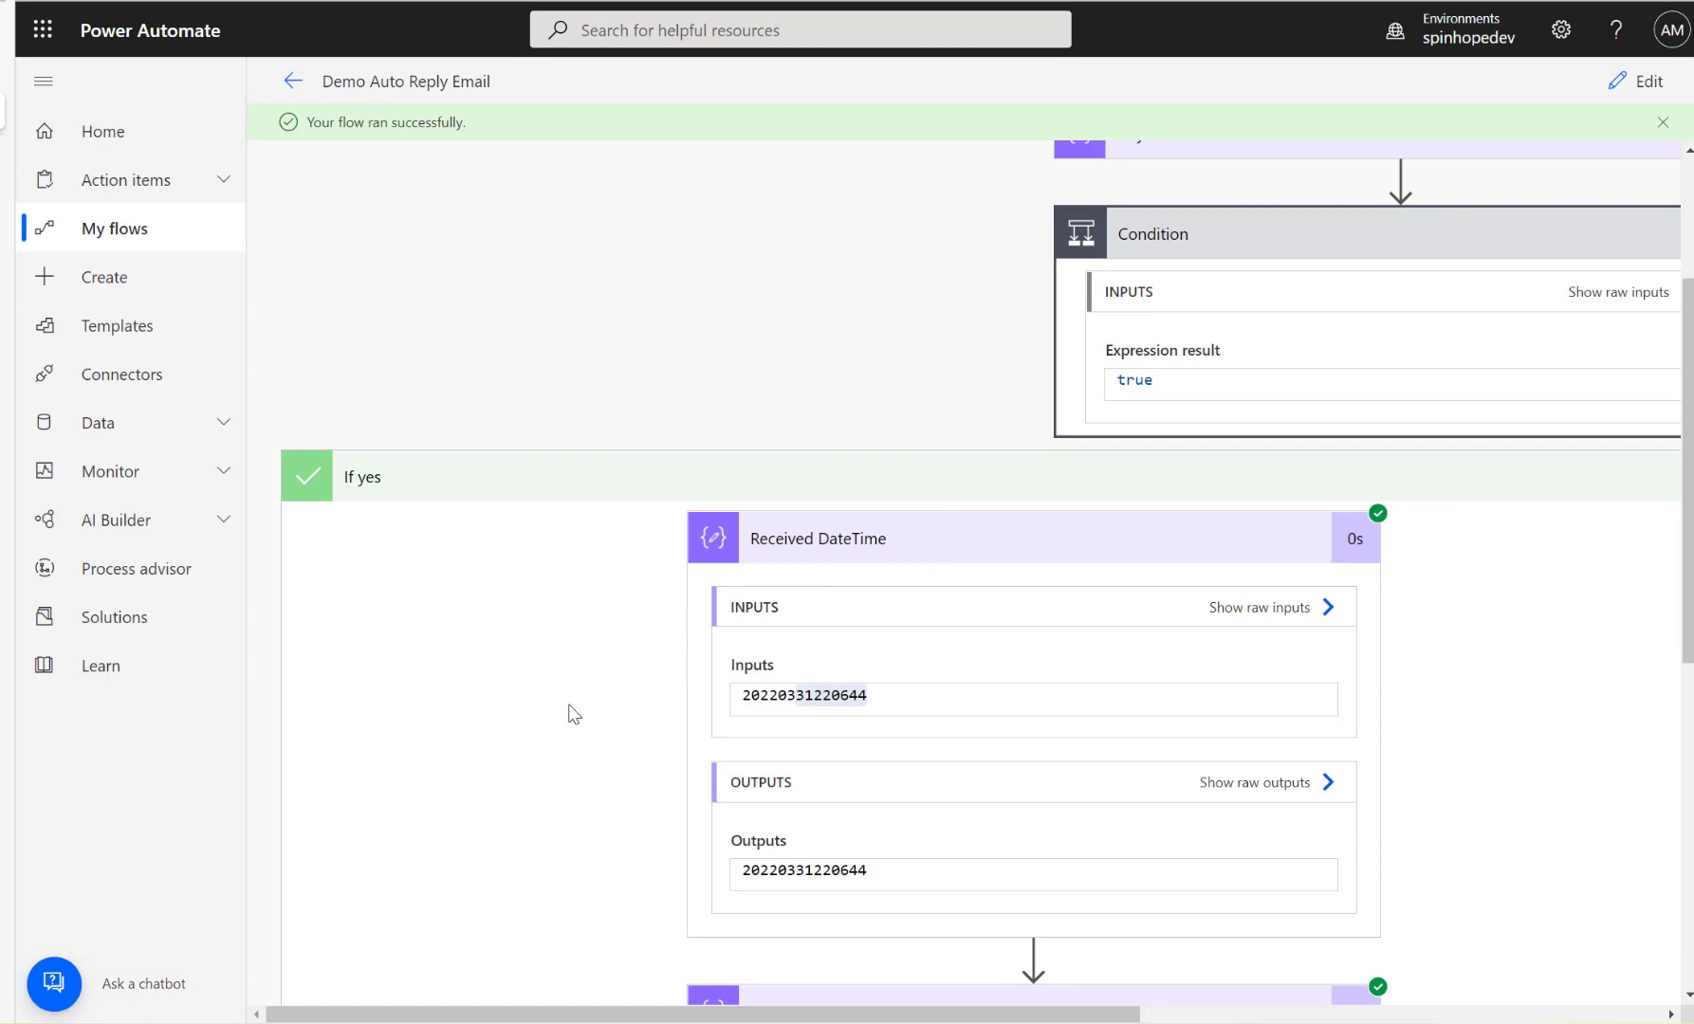
pyautogui.scroll(-3, 569, 713)
pyautogui.click(887, 760)
pyautogui.scroll(-3, 885, 666)
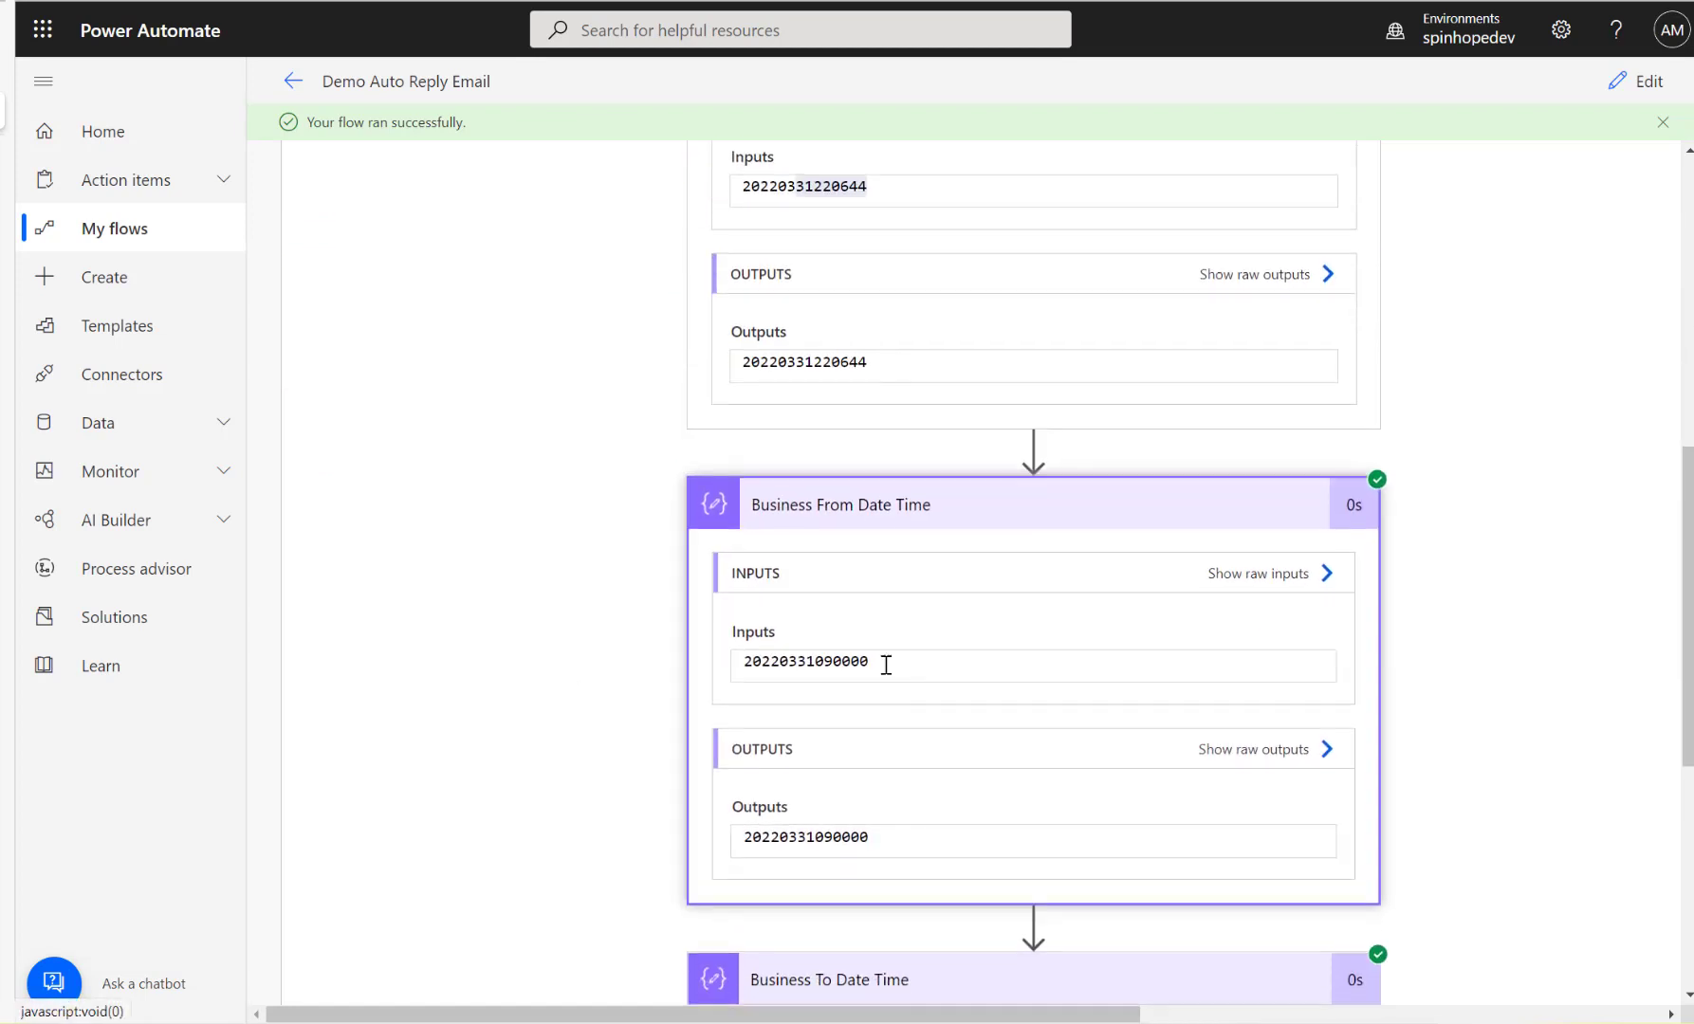
pyautogui.moveTo(814, 666); pyautogui.dragTo(880, 661)
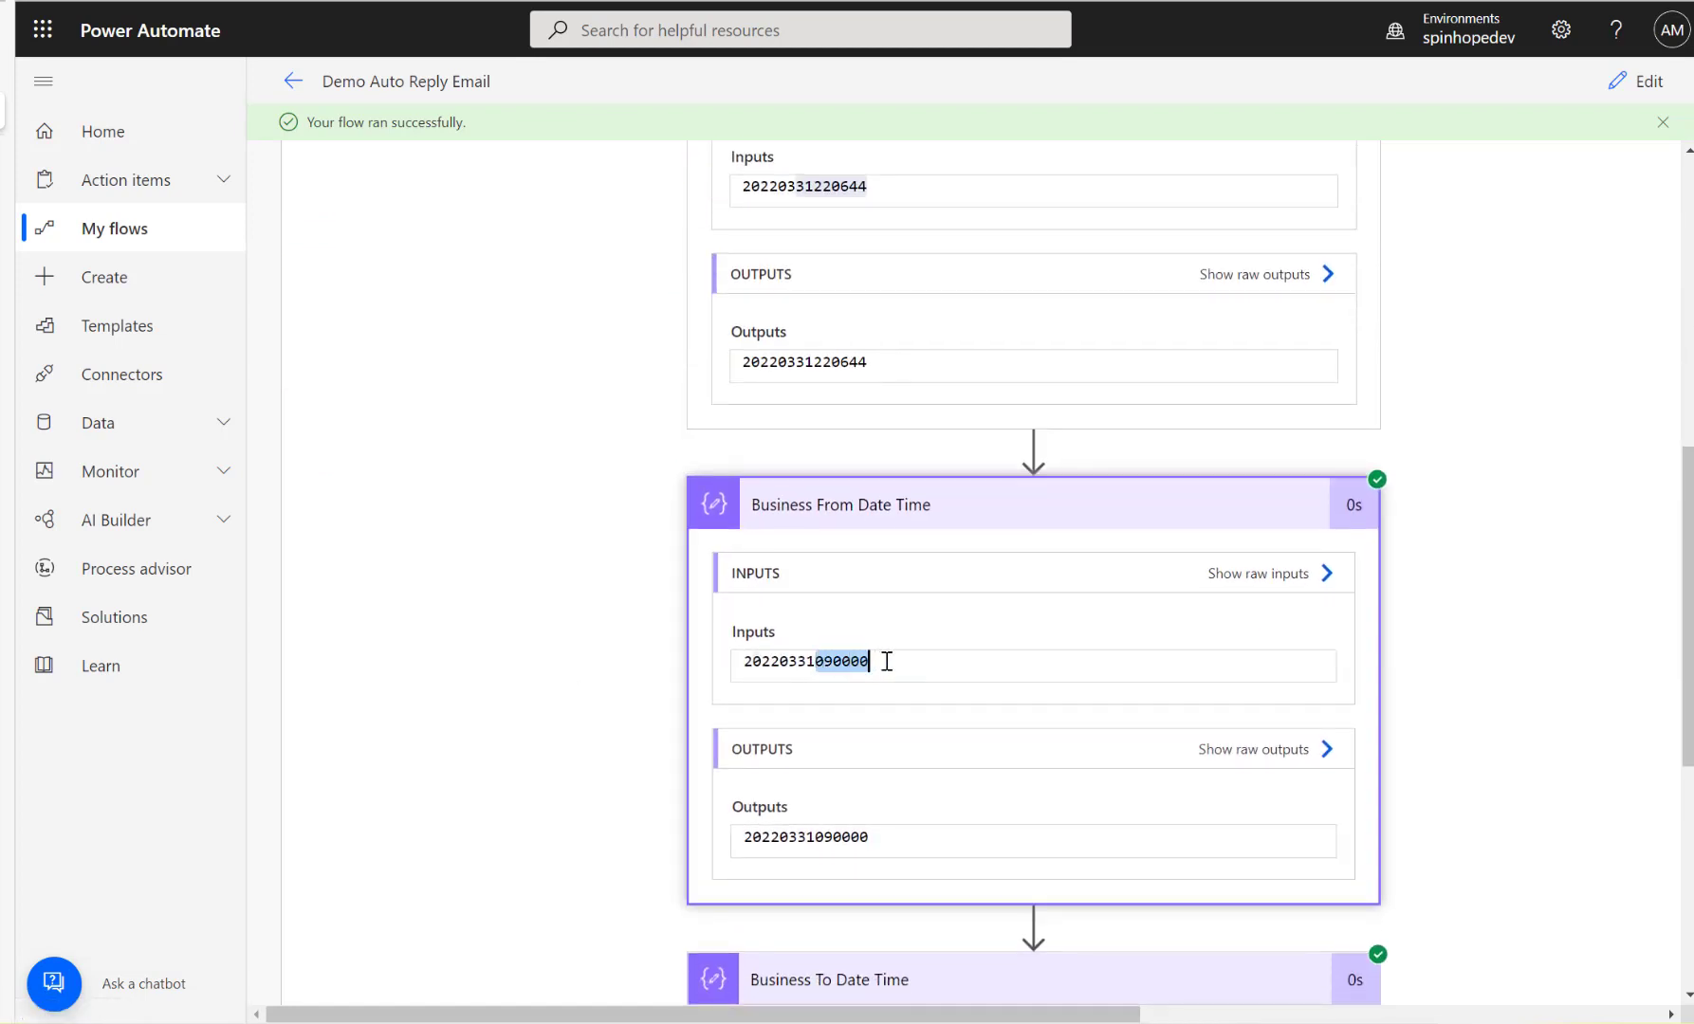
pyautogui.moveTo(741, 663); pyautogui.dragTo(810, 662)
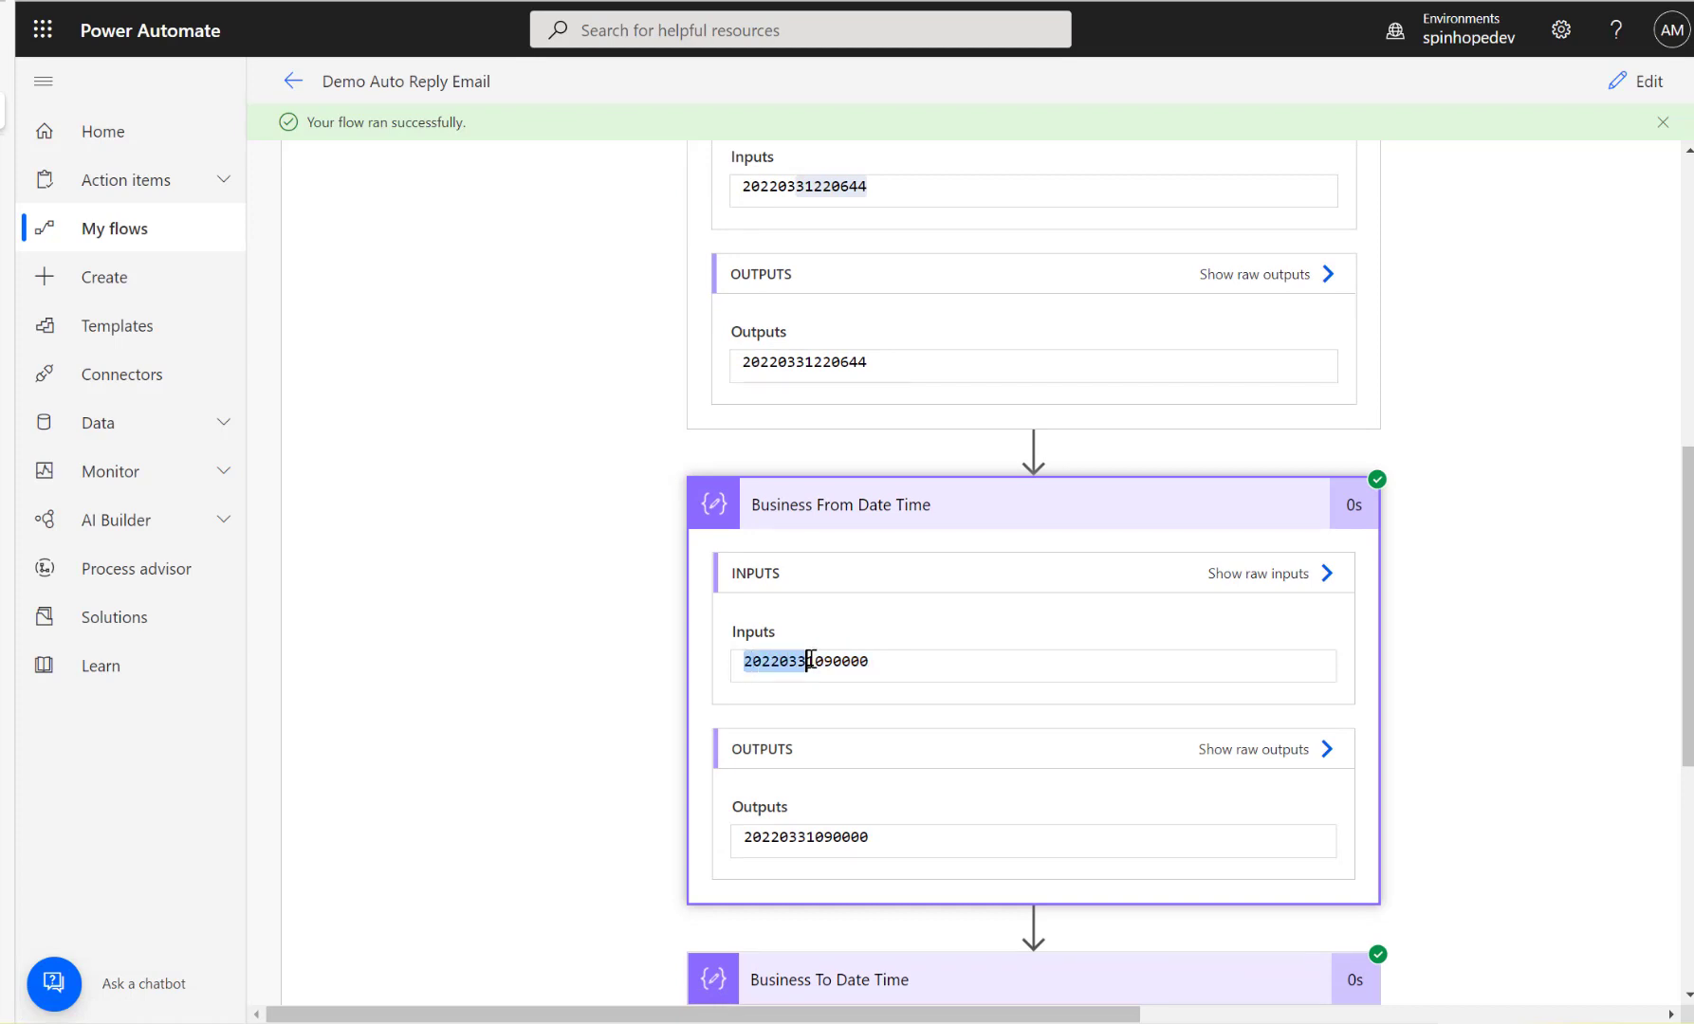
pyautogui.scroll(-5, 605, 677)
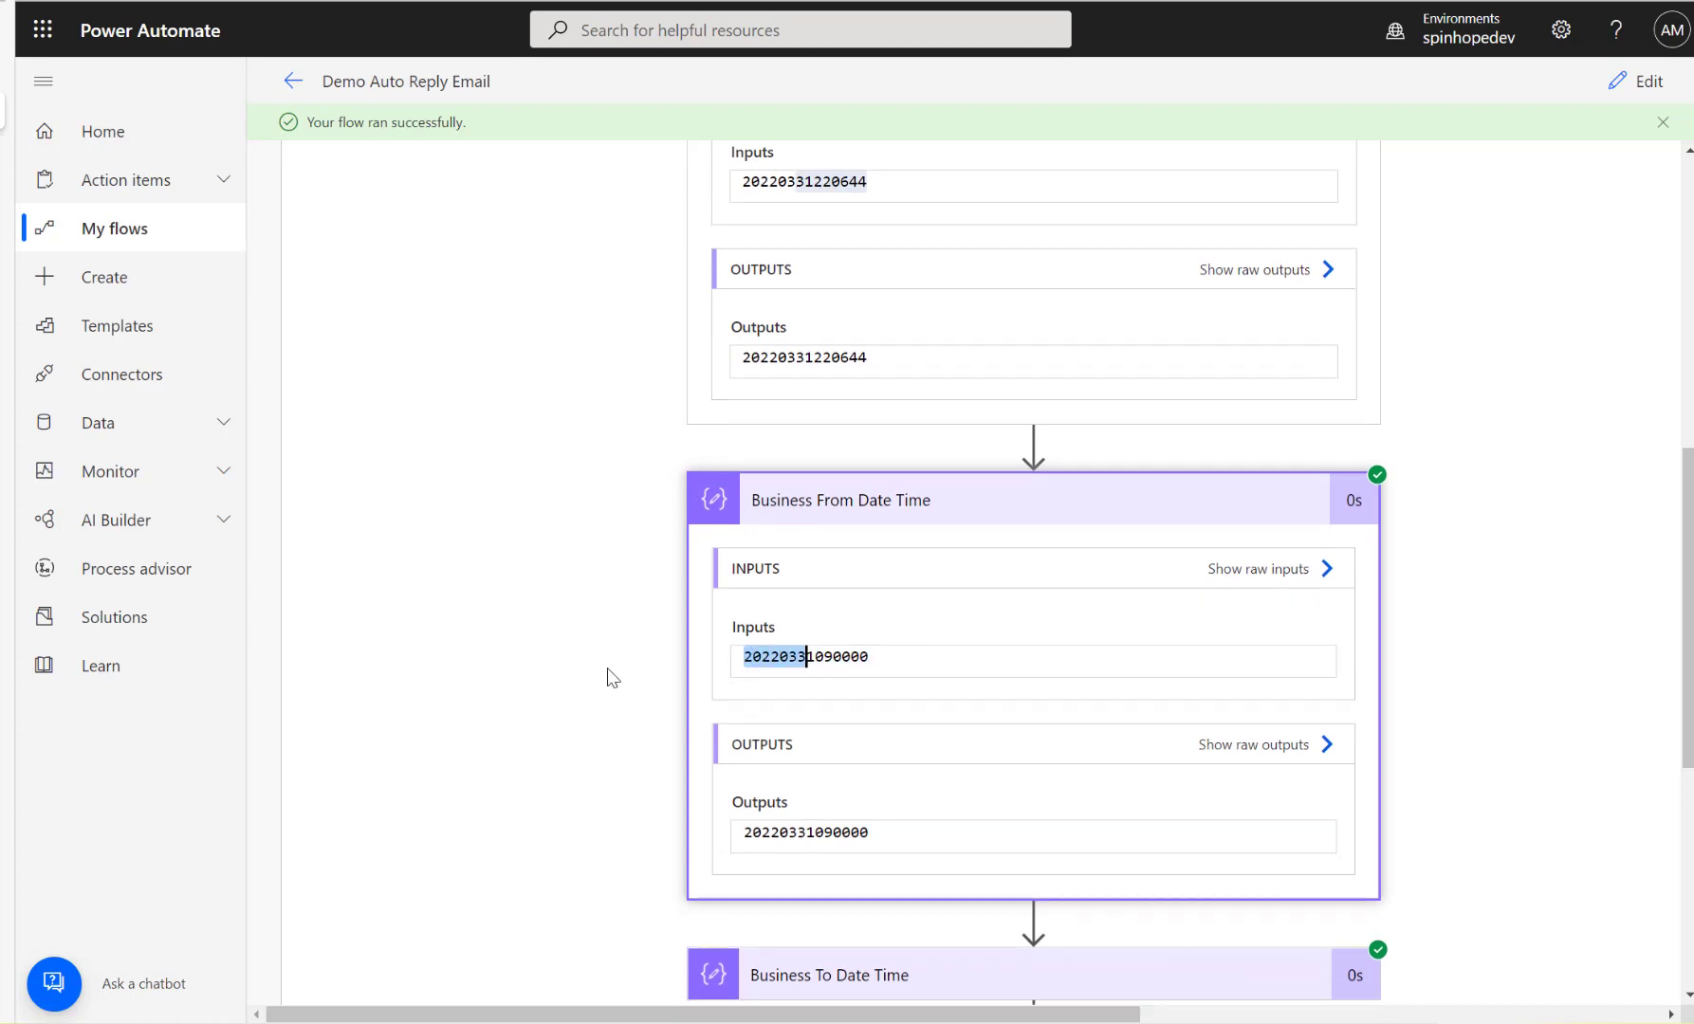
# Check the date and time parts of the Business To Date Time run value.
pyautogui.click(858, 586)
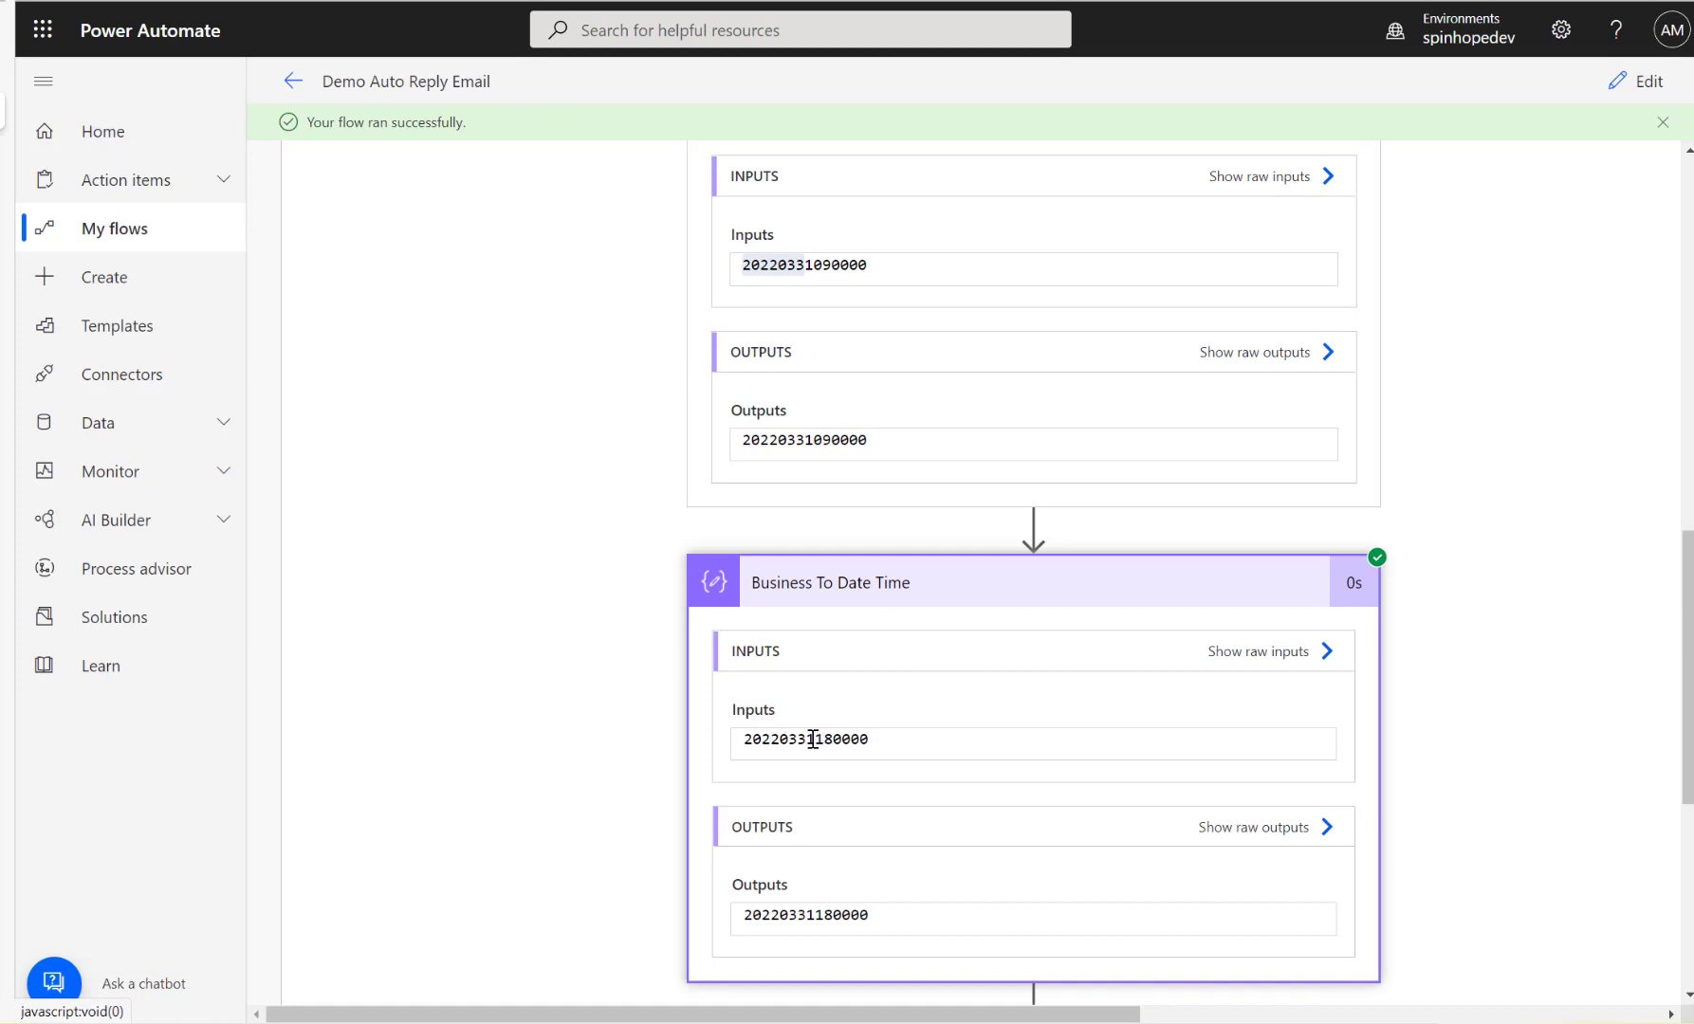
pyautogui.moveTo(744, 739); pyautogui.dragTo(808, 741)
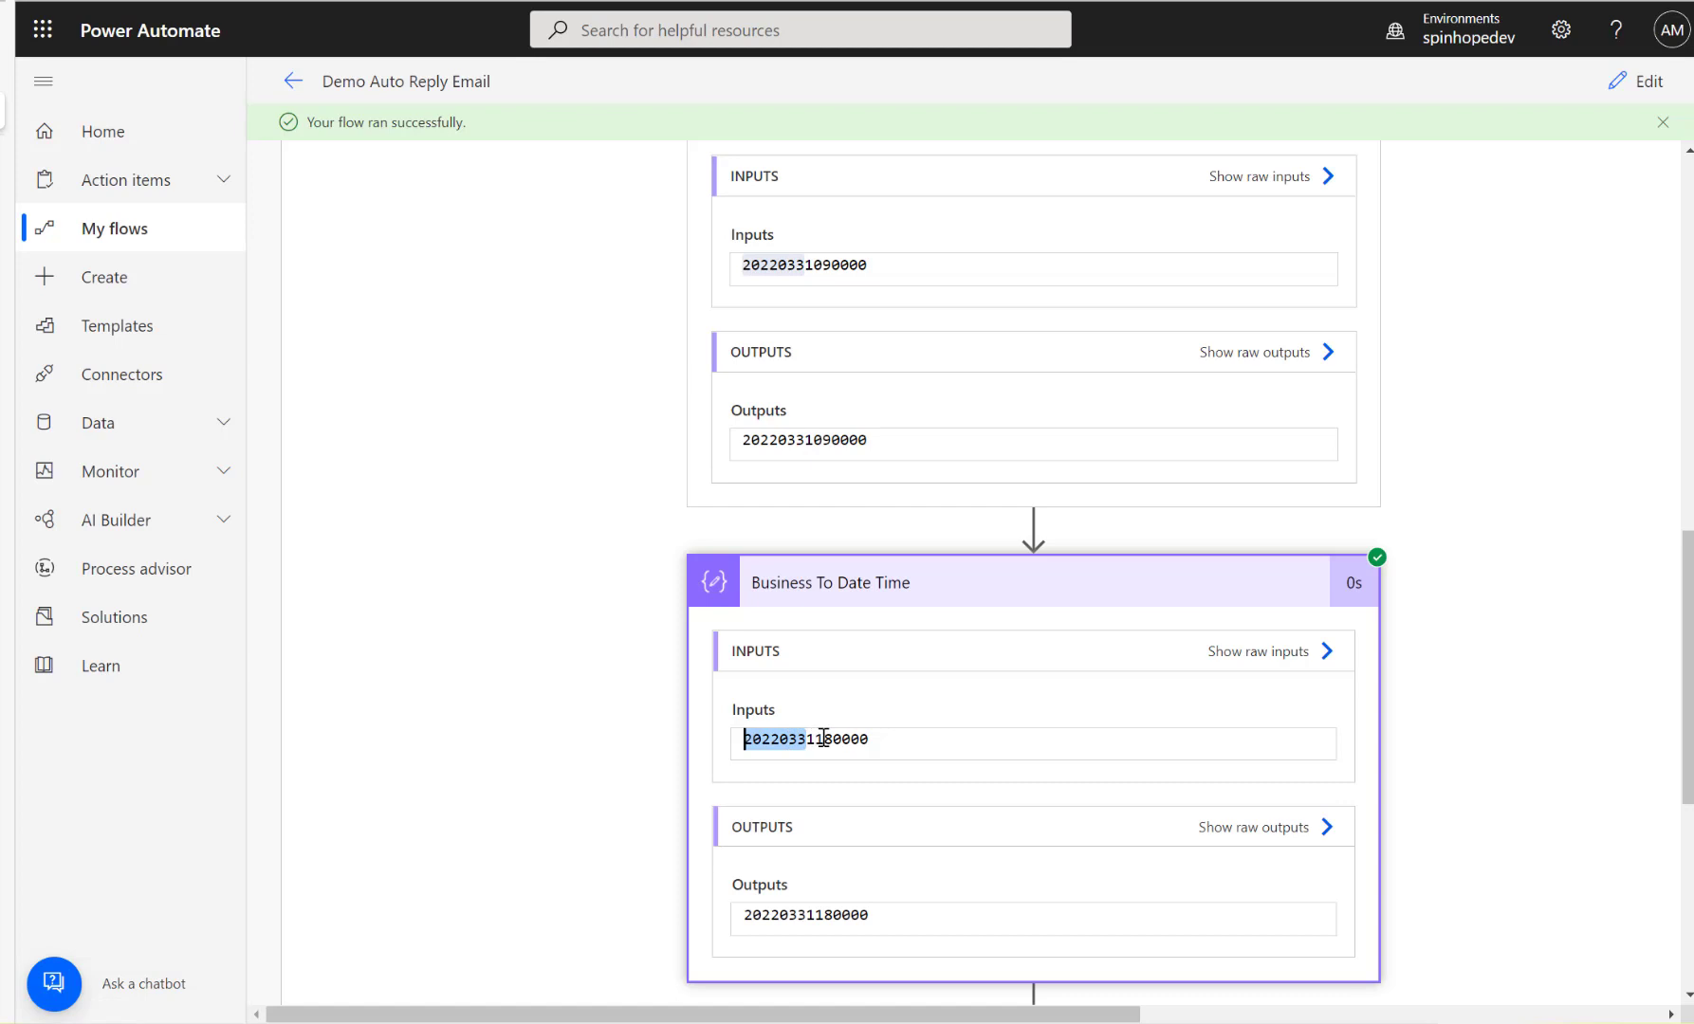
pyautogui.moveTo(825, 741); pyautogui.dragTo(851, 739)
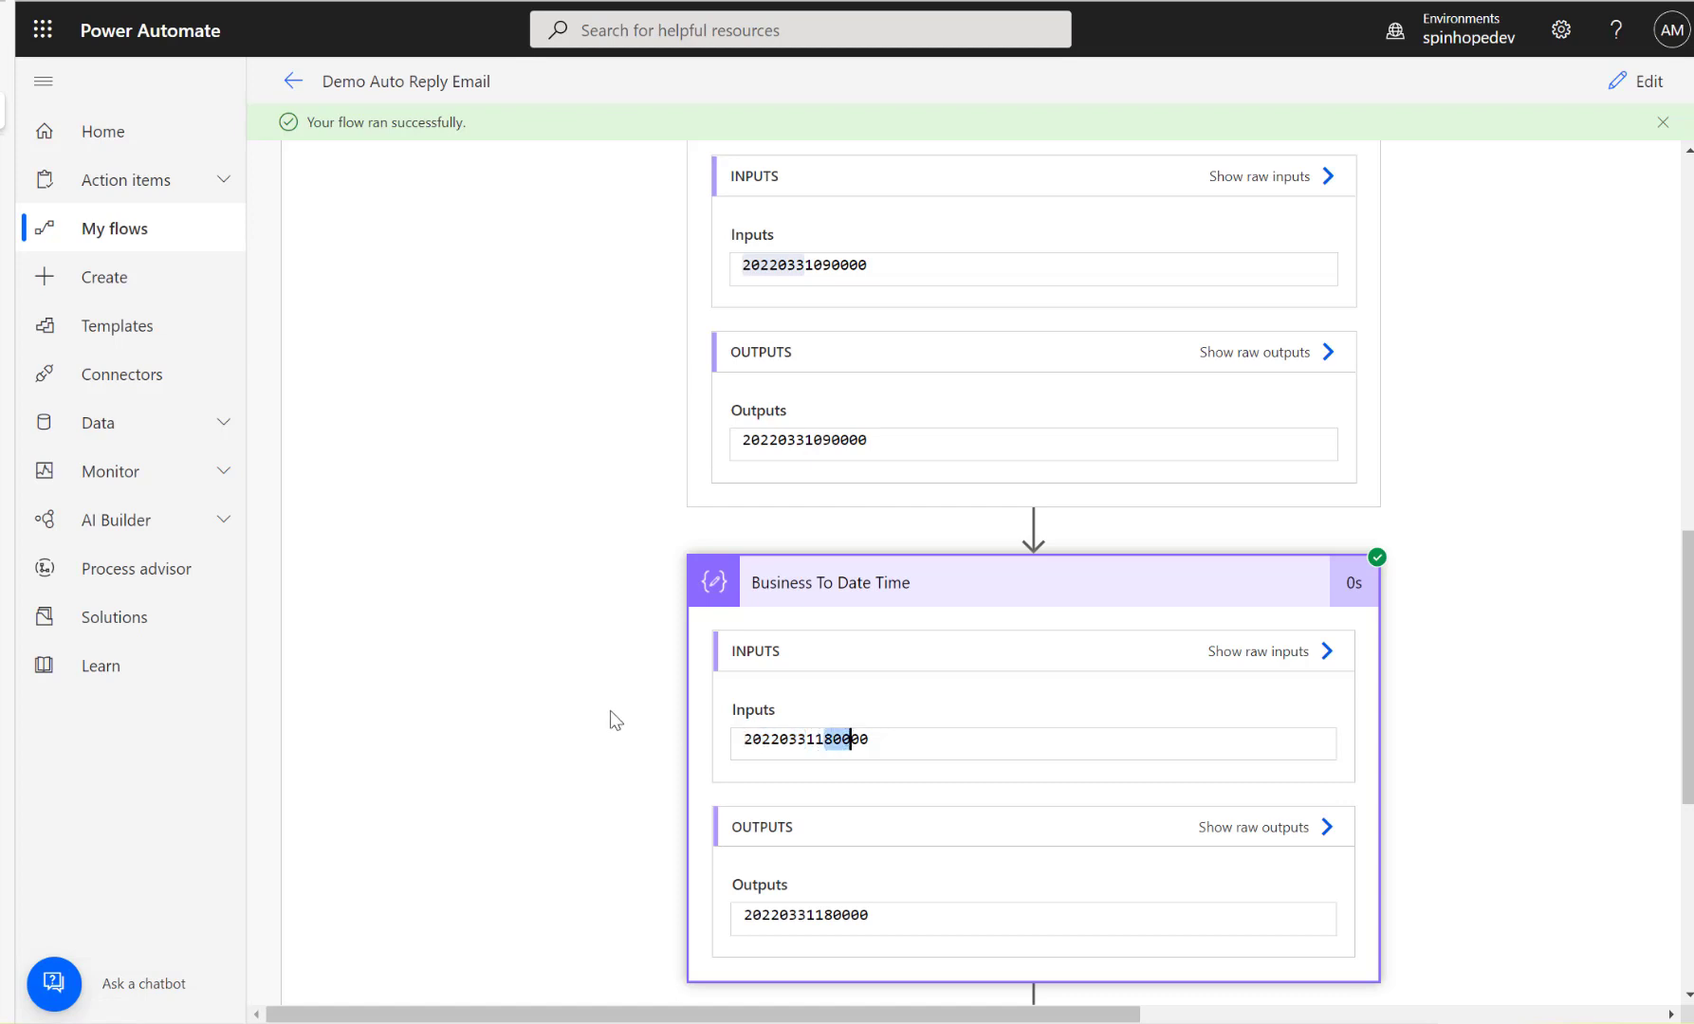
pyautogui.scroll(-3, 606, 706)
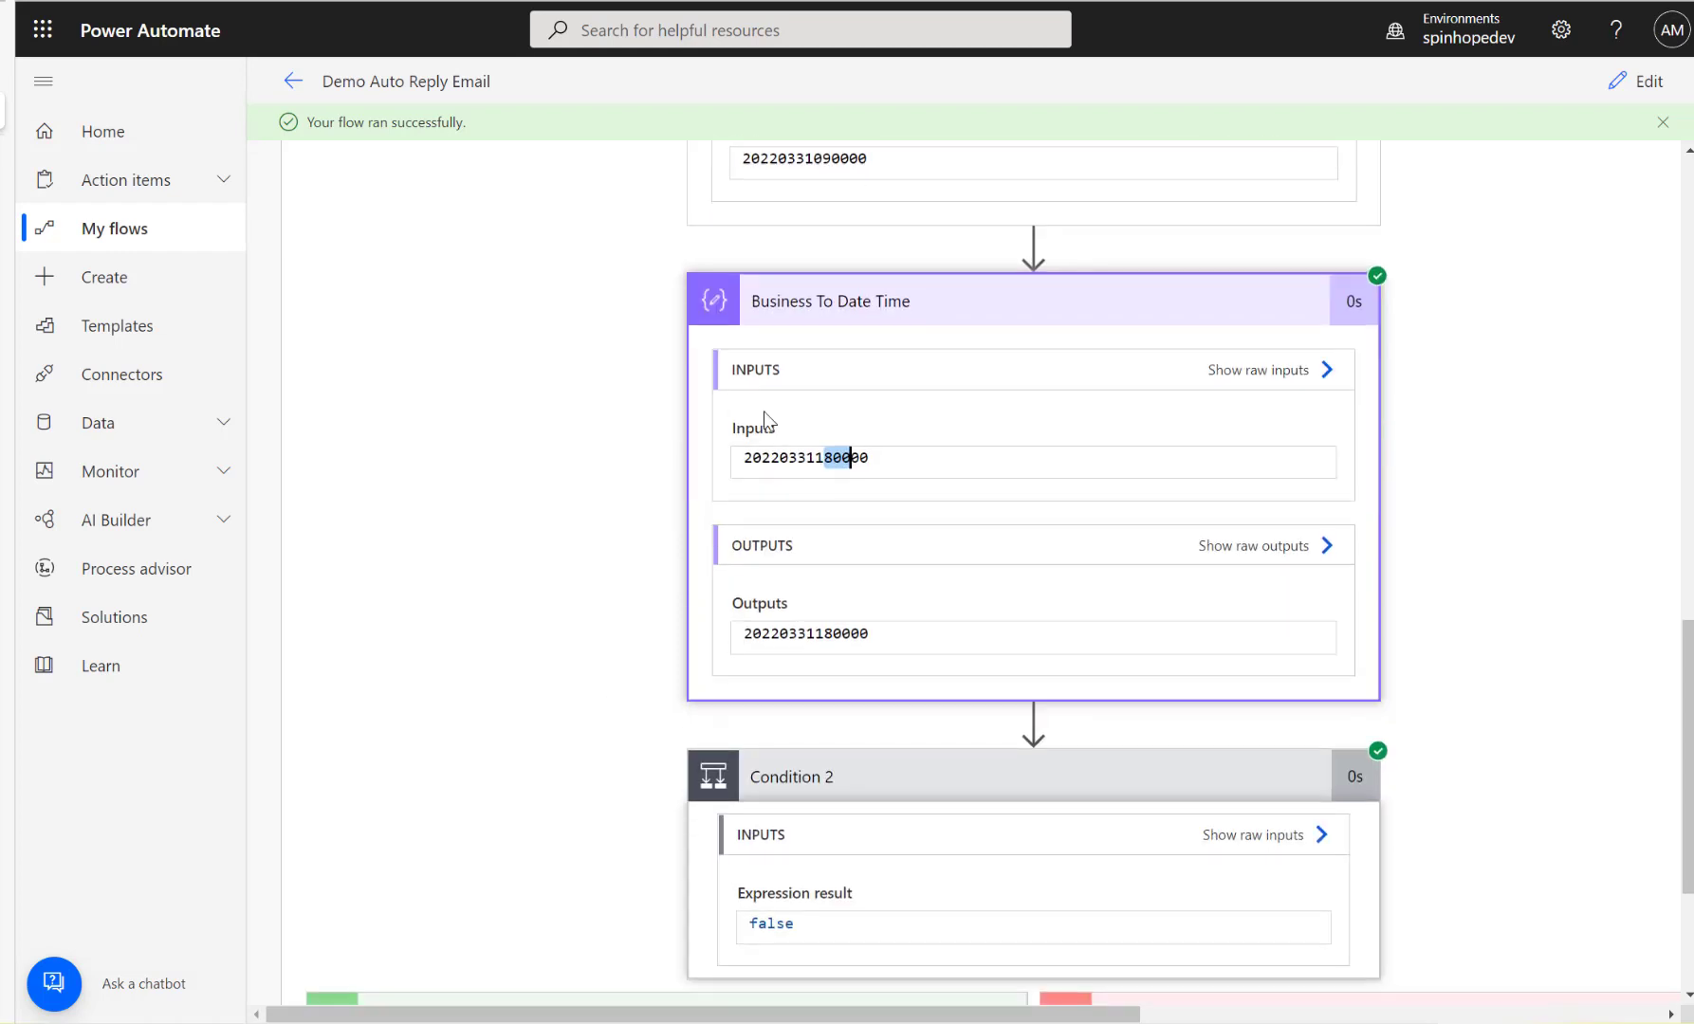
pyautogui.doubleClick(805, 462)
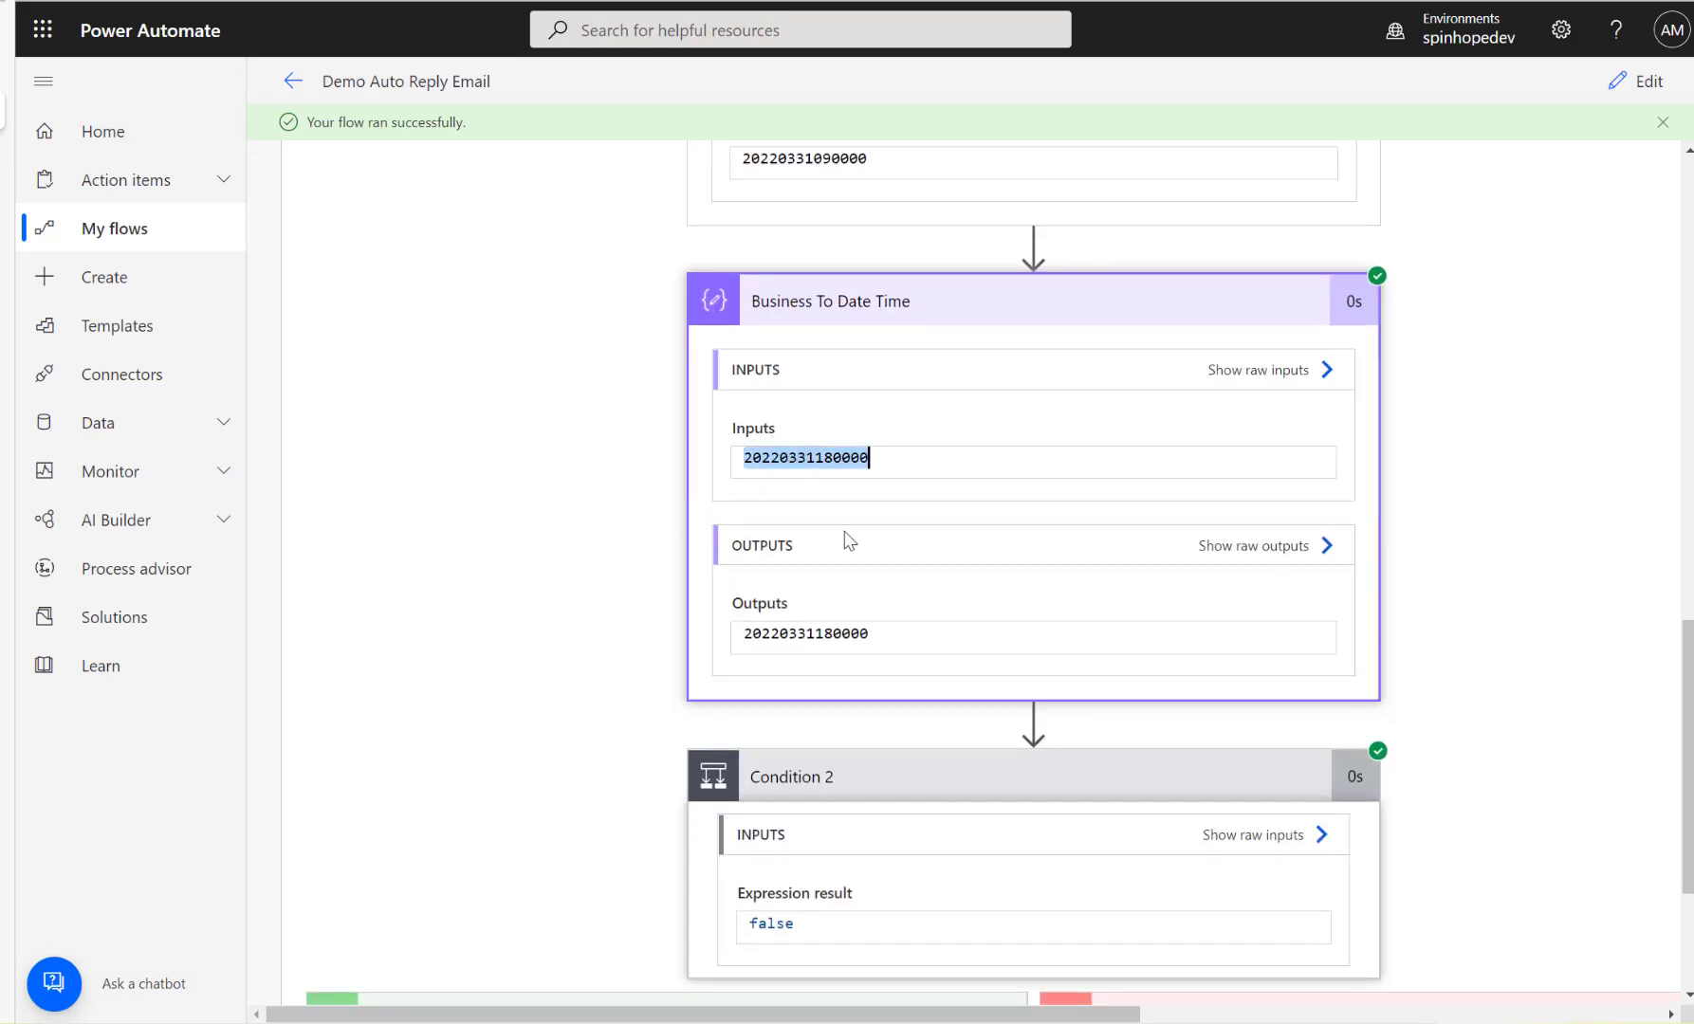
pyautogui.scroll(-3, 844, 539)
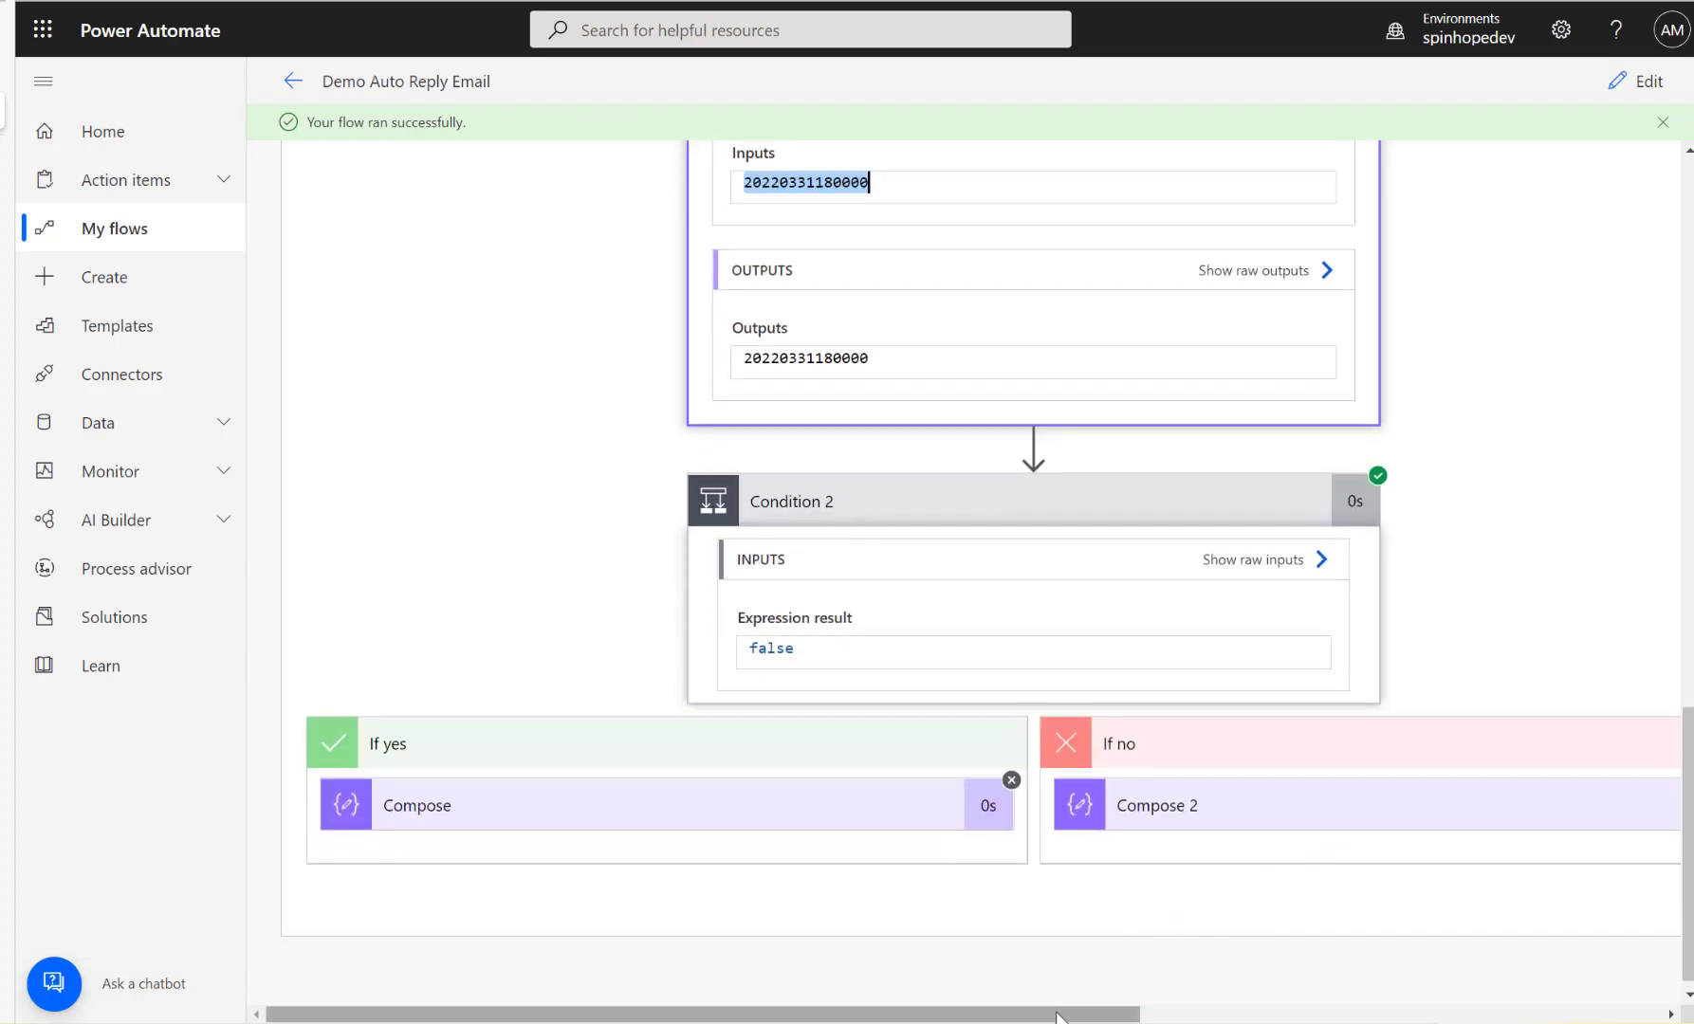
pyautogui.hscroll(5, 1060, 1011)
# Confirm Compose 2 produced 'Outside business hours', then return to editing the flow.
pyautogui.click(755, 811)
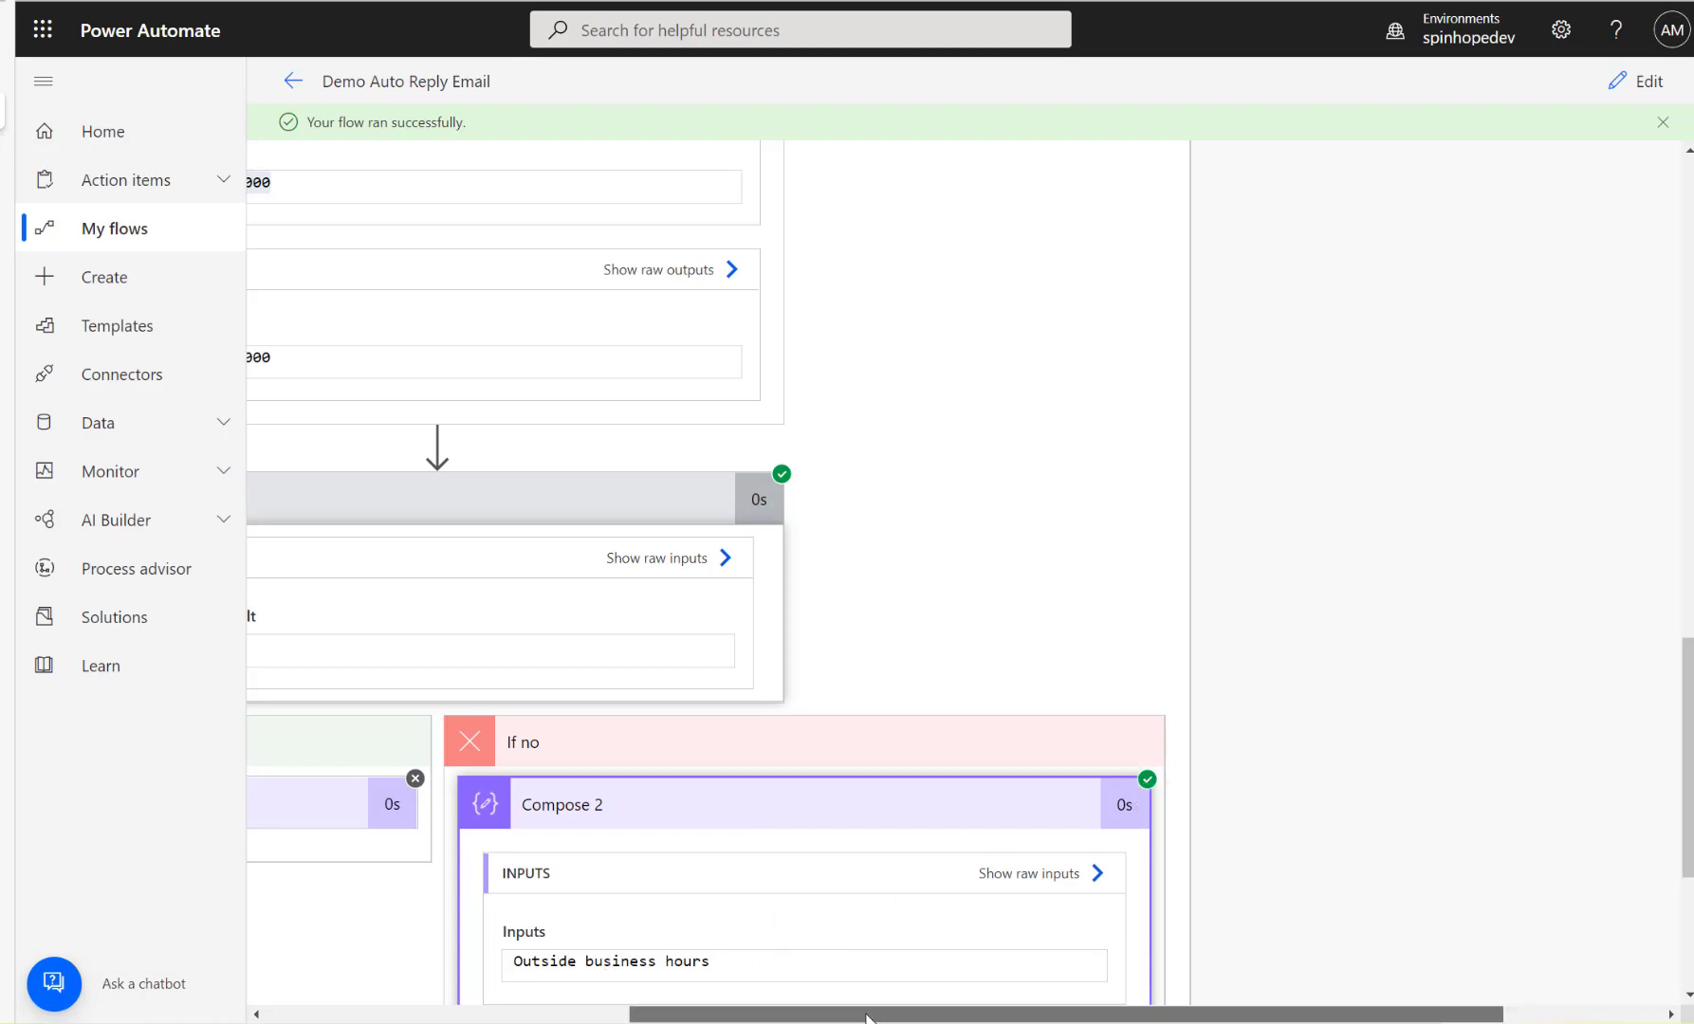
pyautogui.moveTo(873, 1016); pyautogui.dragTo(683, 1017)
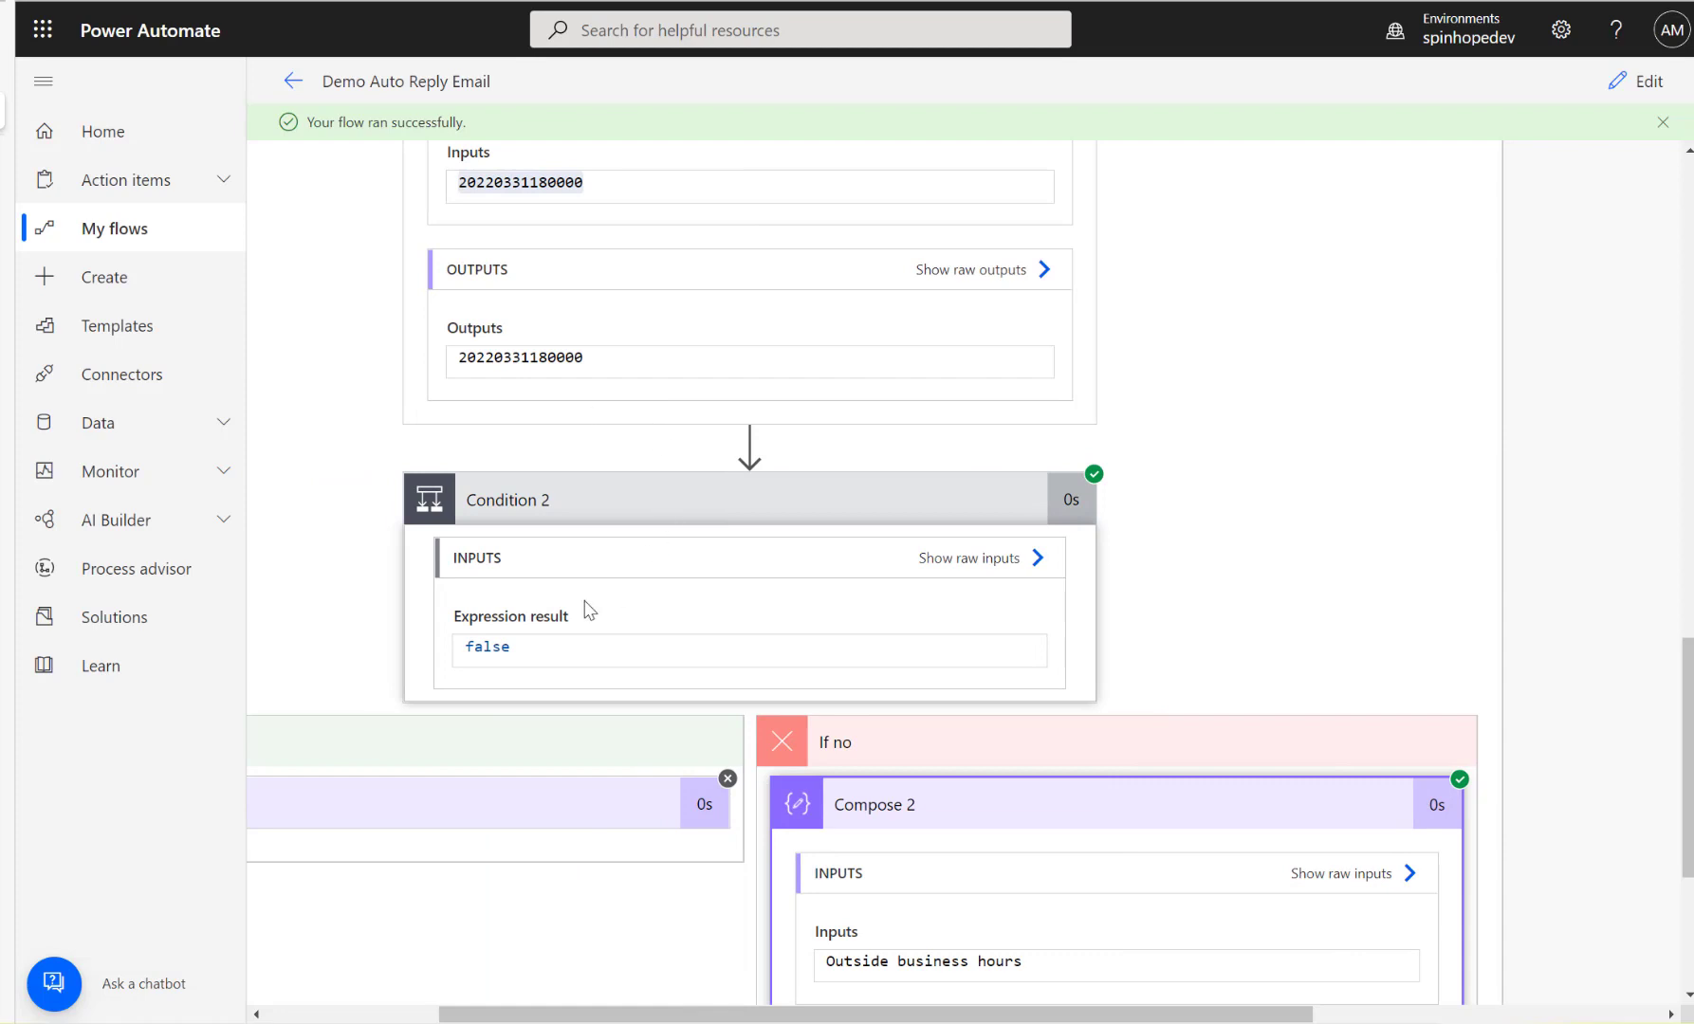
pyautogui.scroll(-2, 984, 607)
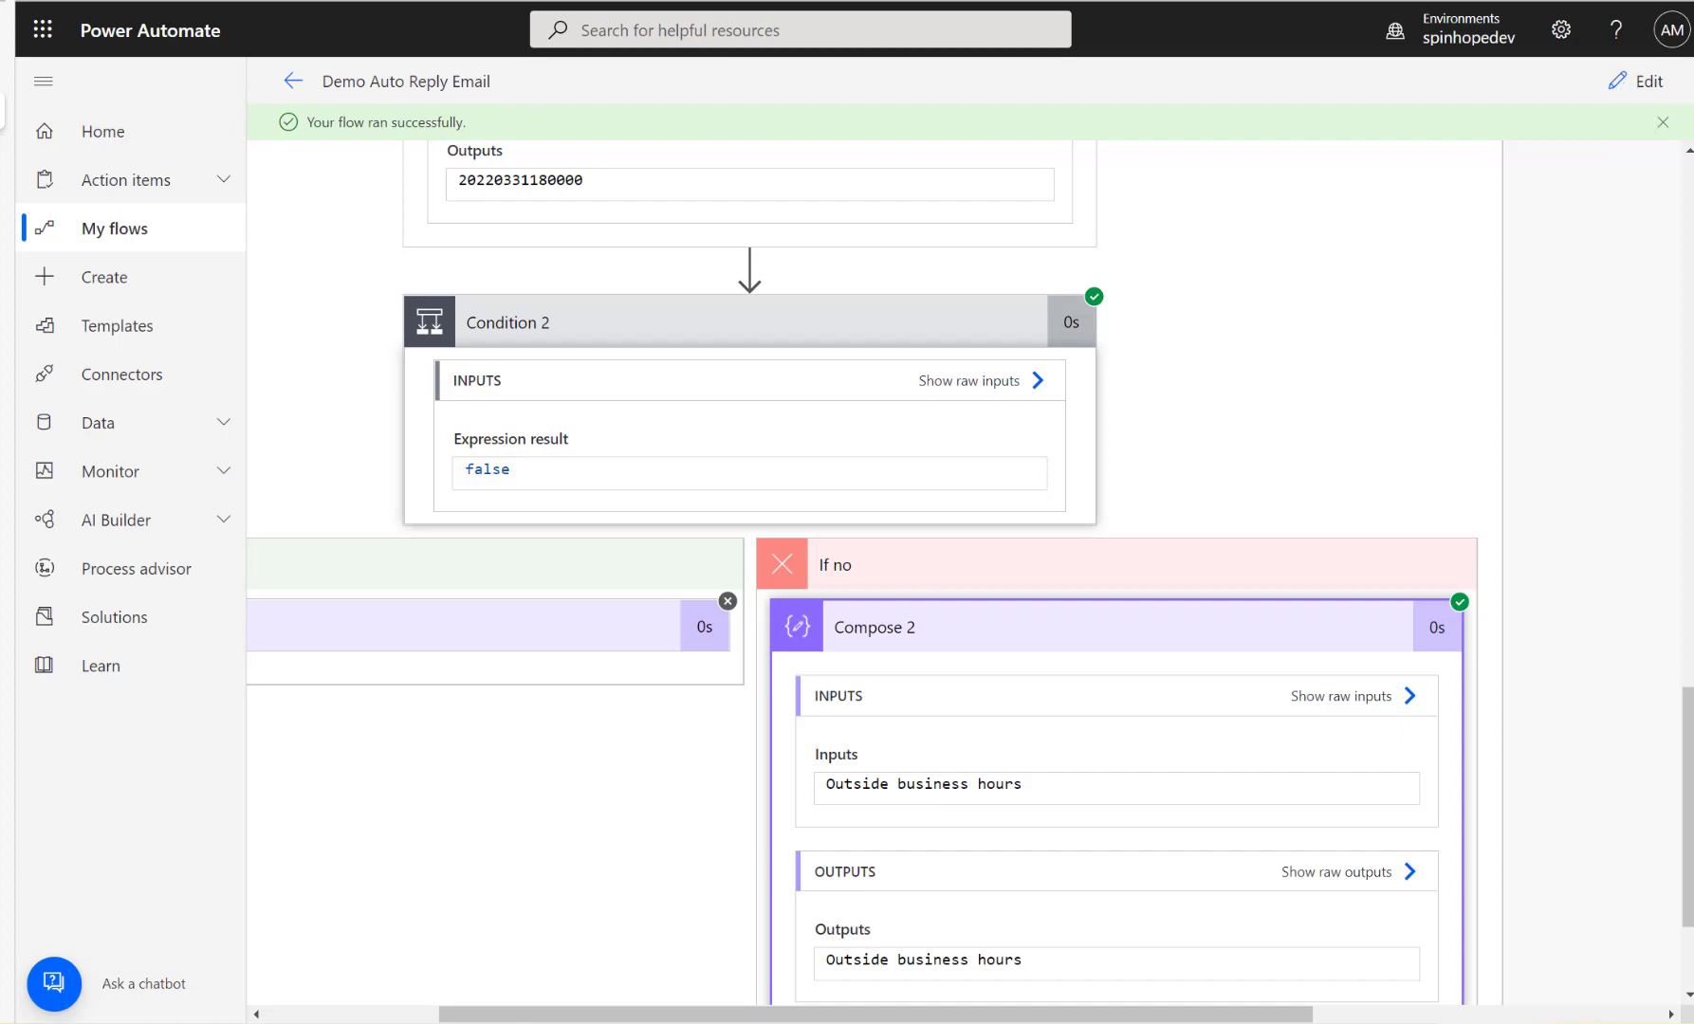
pyautogui.scroll(15, 750, 569)
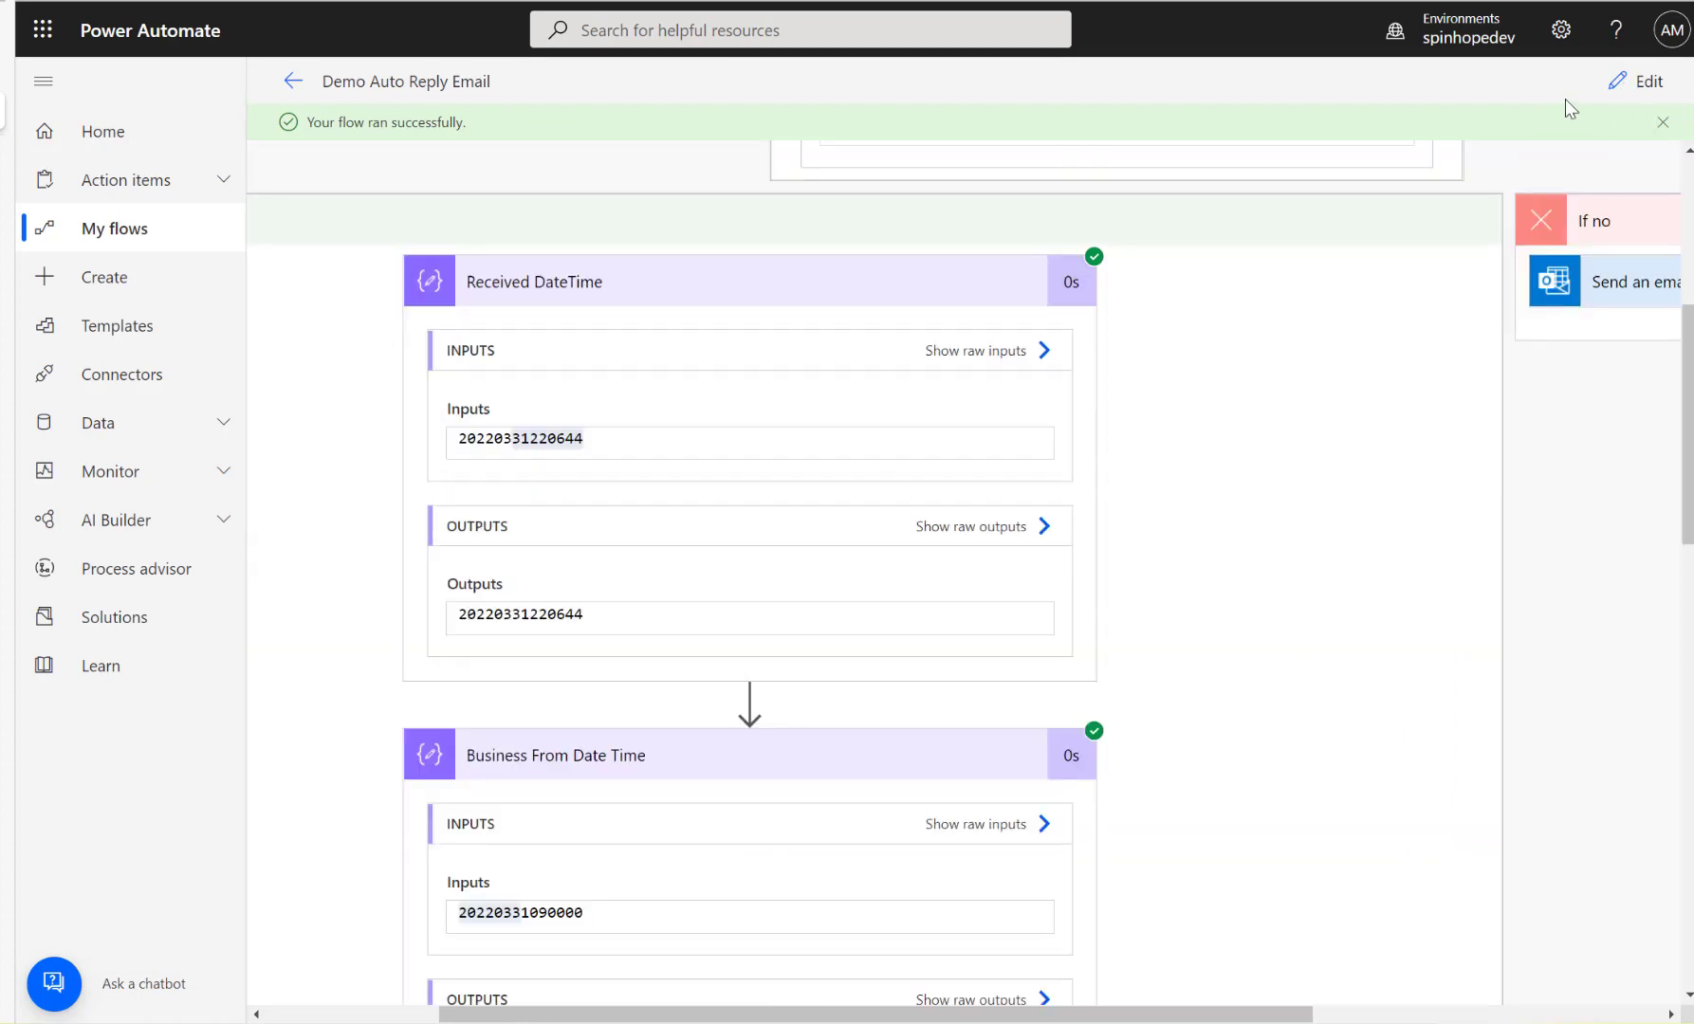
pyautogui.click(1633, 93)
# Expand the Compose card and start a new action below Compose 2 in the If no branch.
pyautogui.scroll(-8, 571, 446)
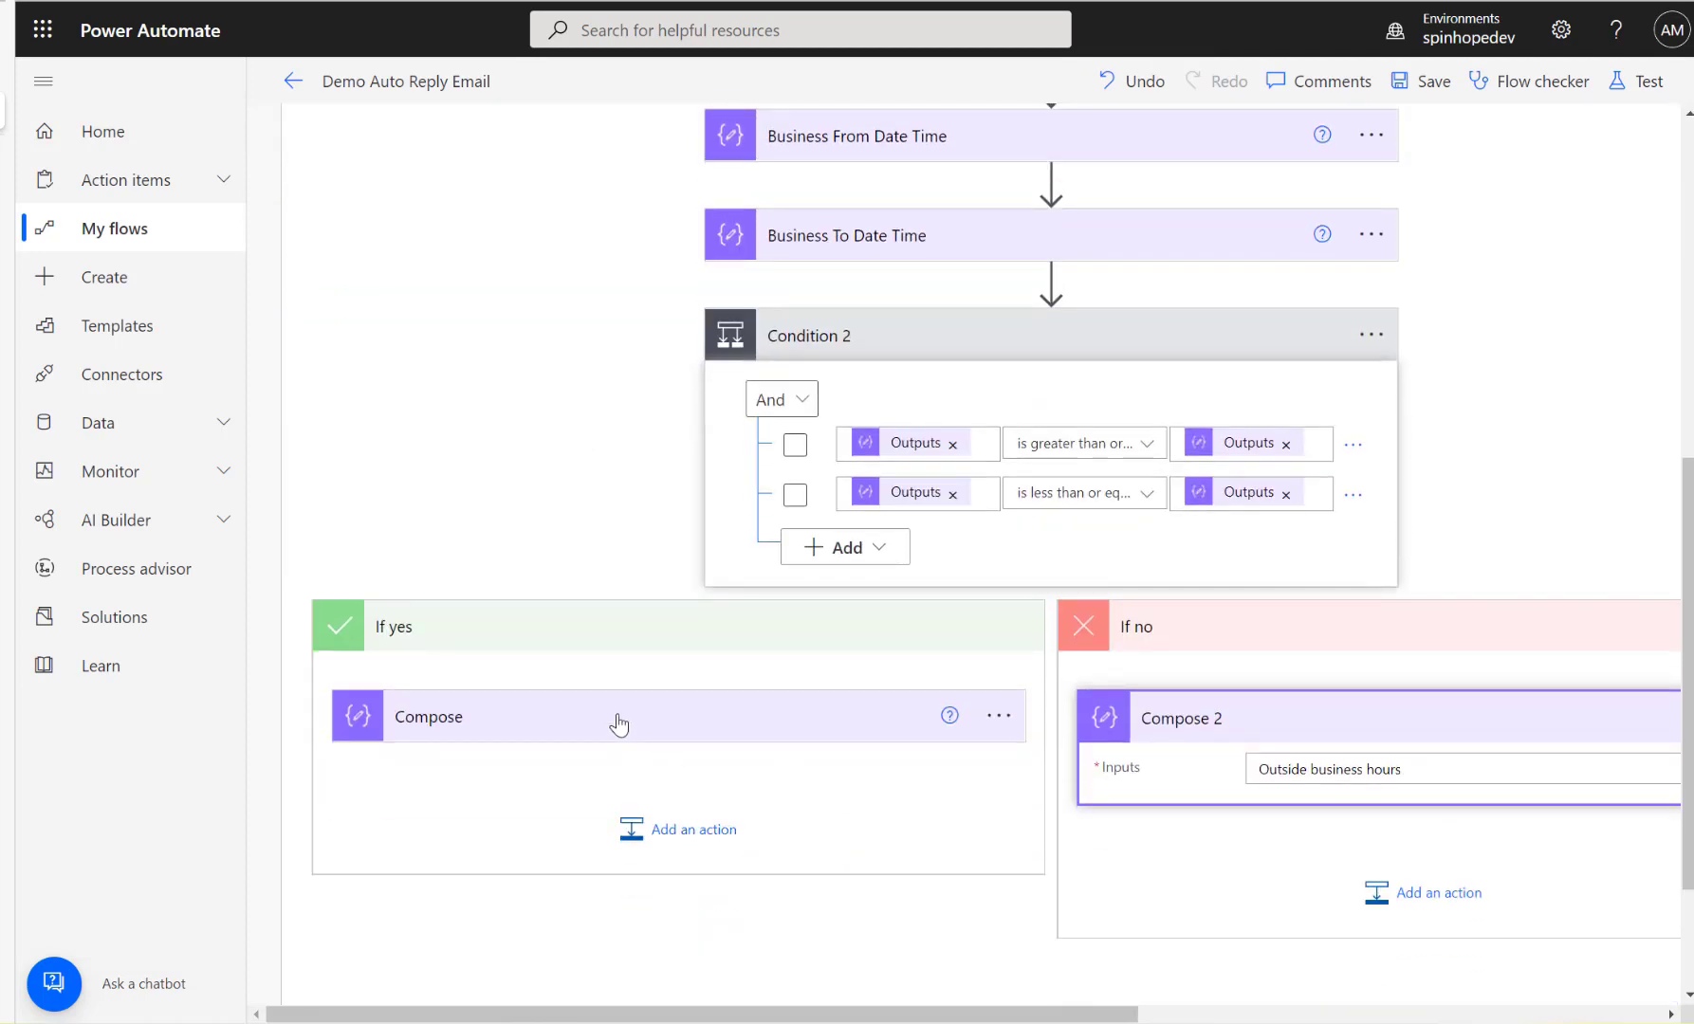
pyautogui.click(618, 725)
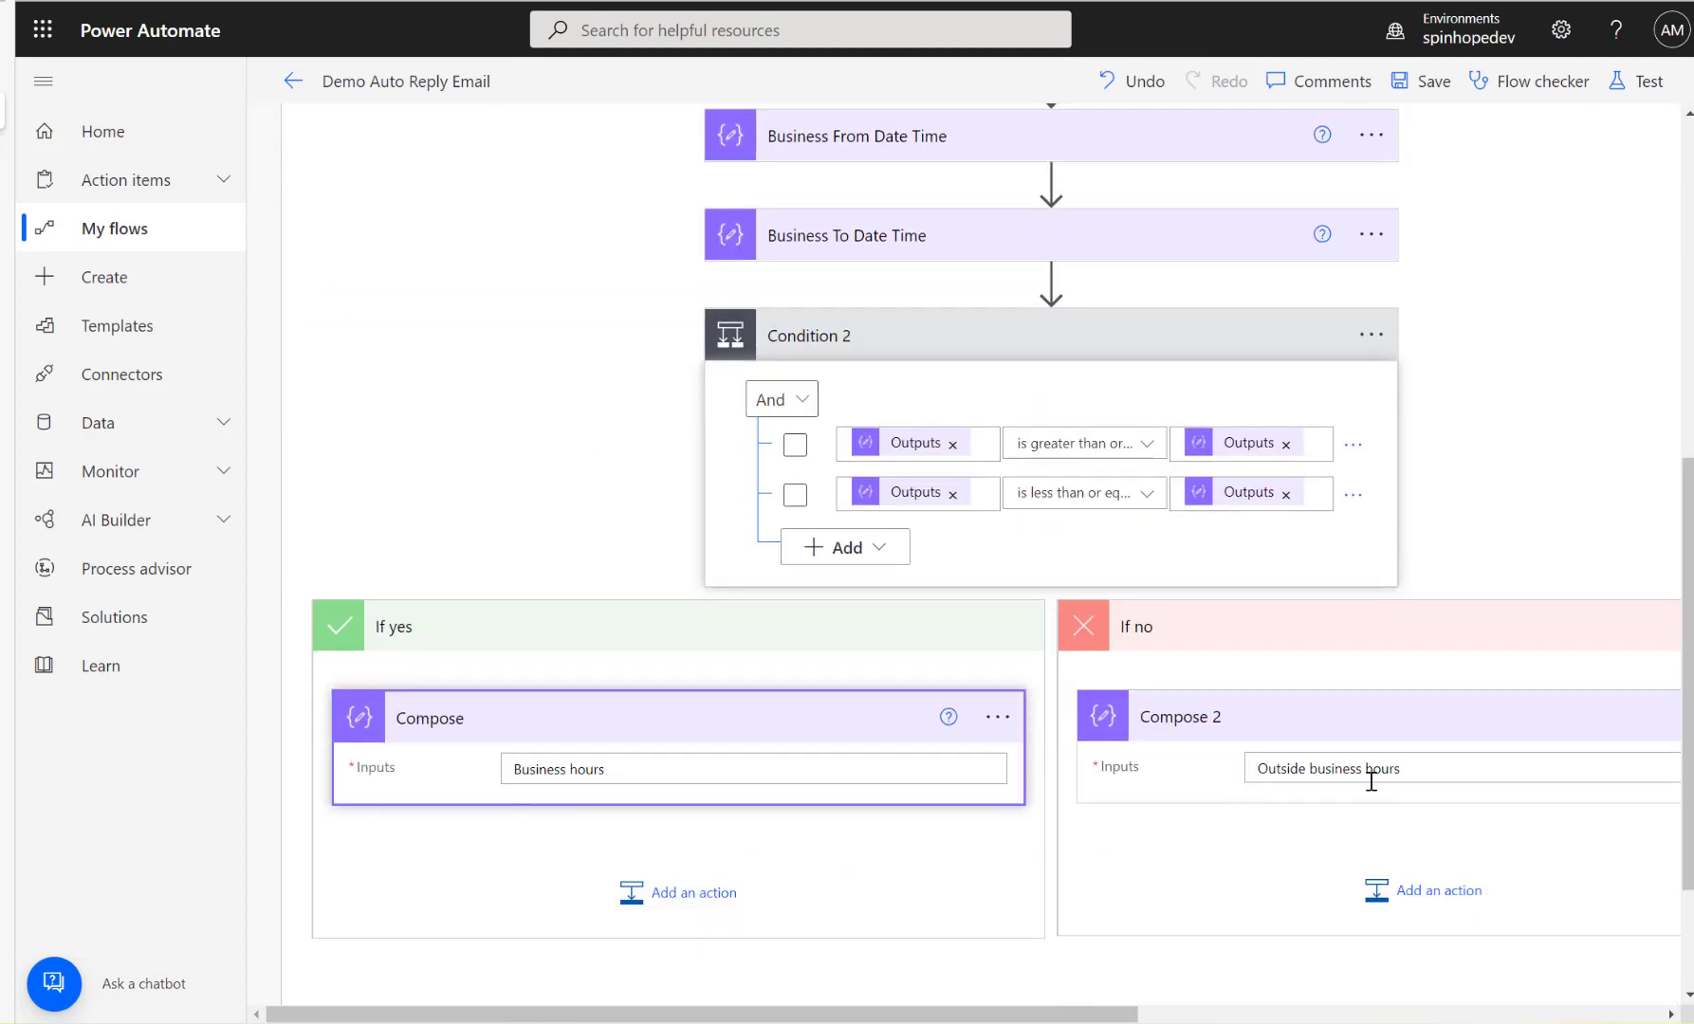
pyautogui.click(1425, 891)
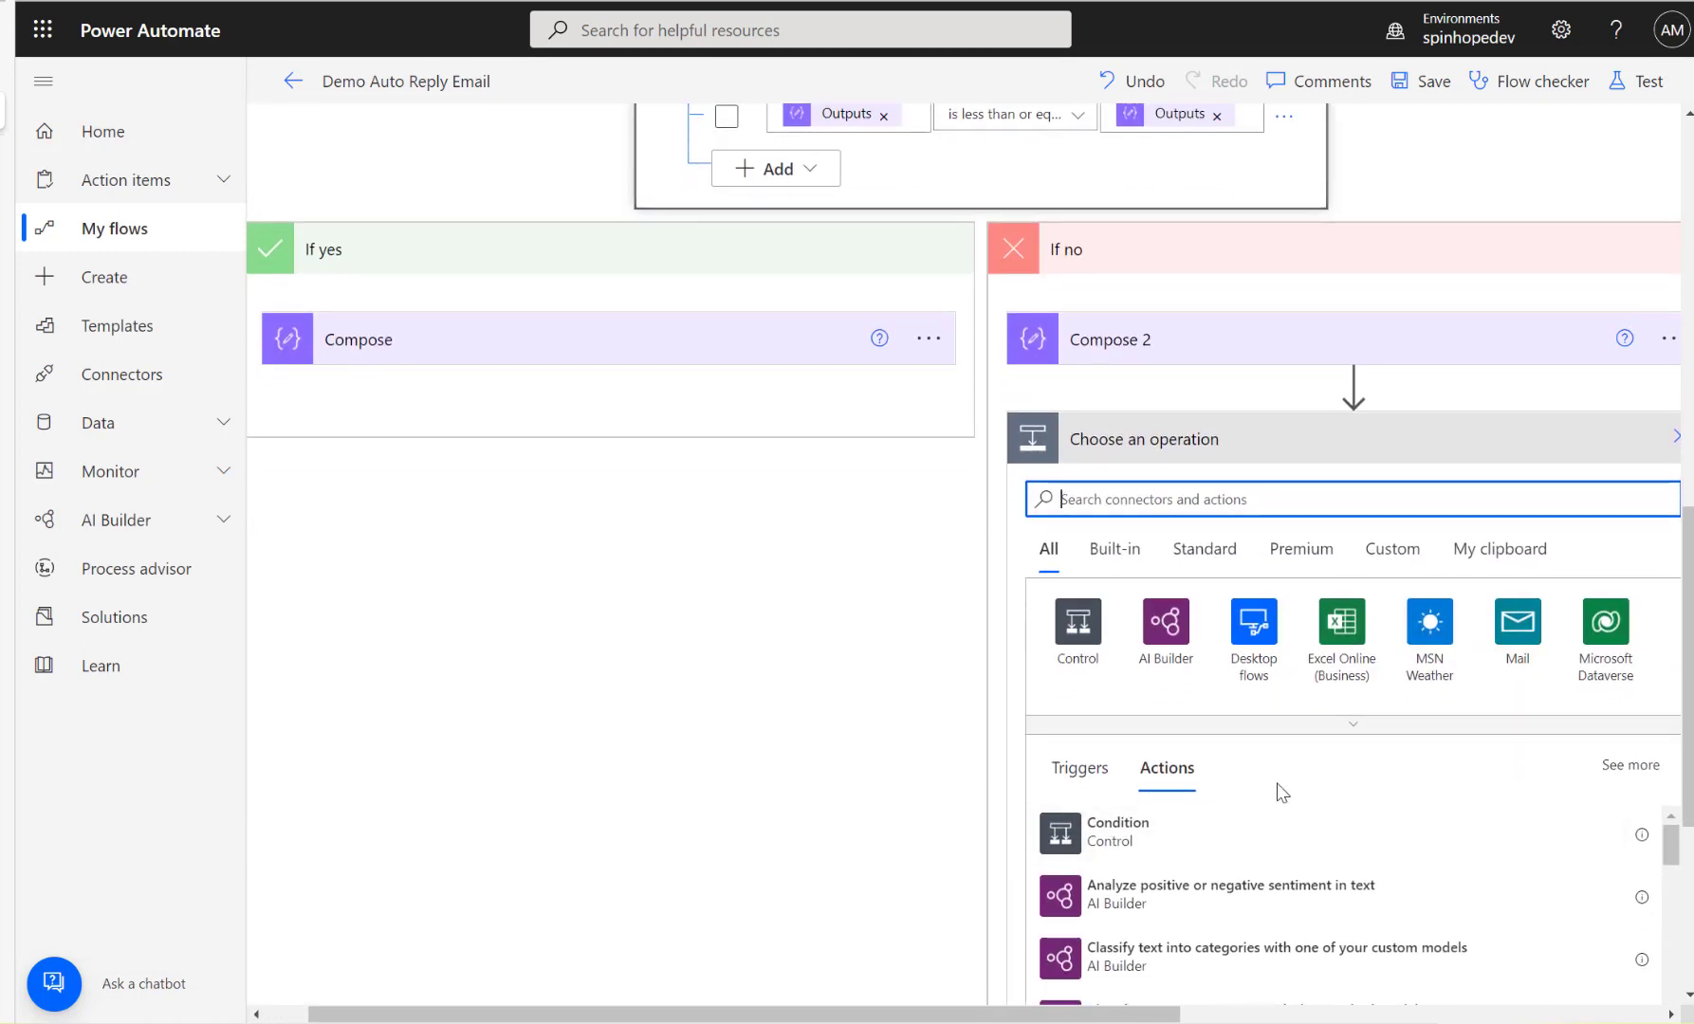
# Search 'out' and add Office 365 Outlook's Send an email (V2) after Compose 2.
pyautogui.write('out')
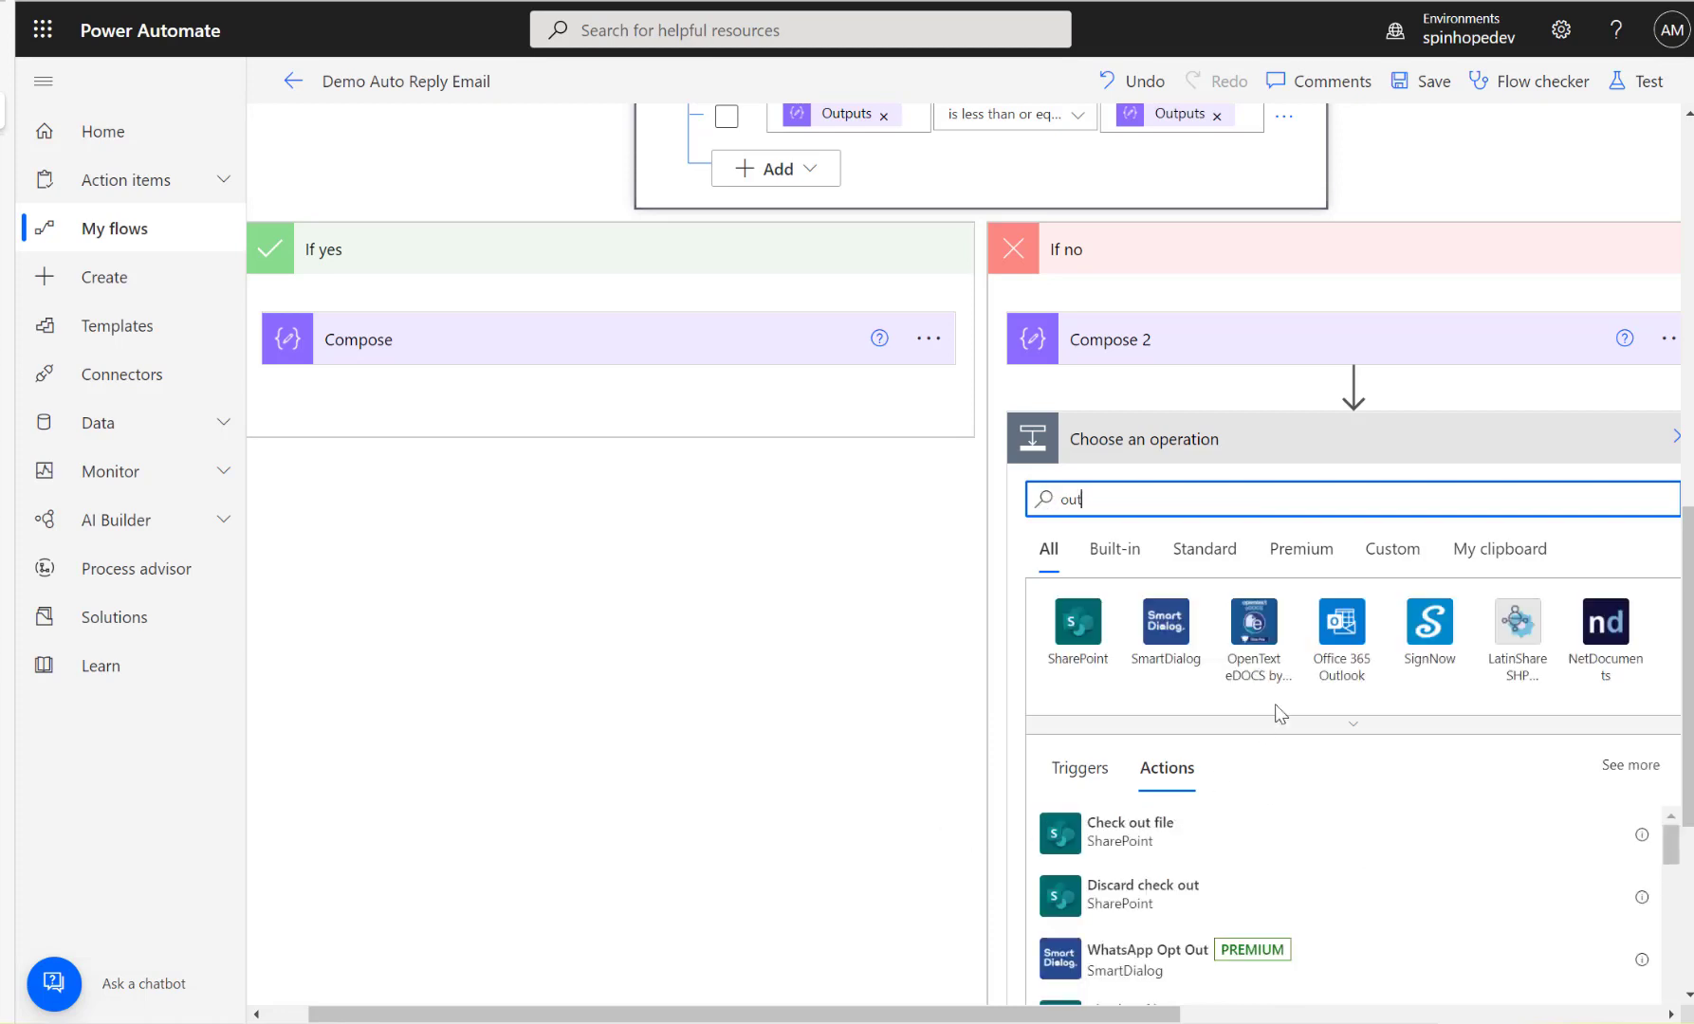
pyautogui.click(1339, 628)
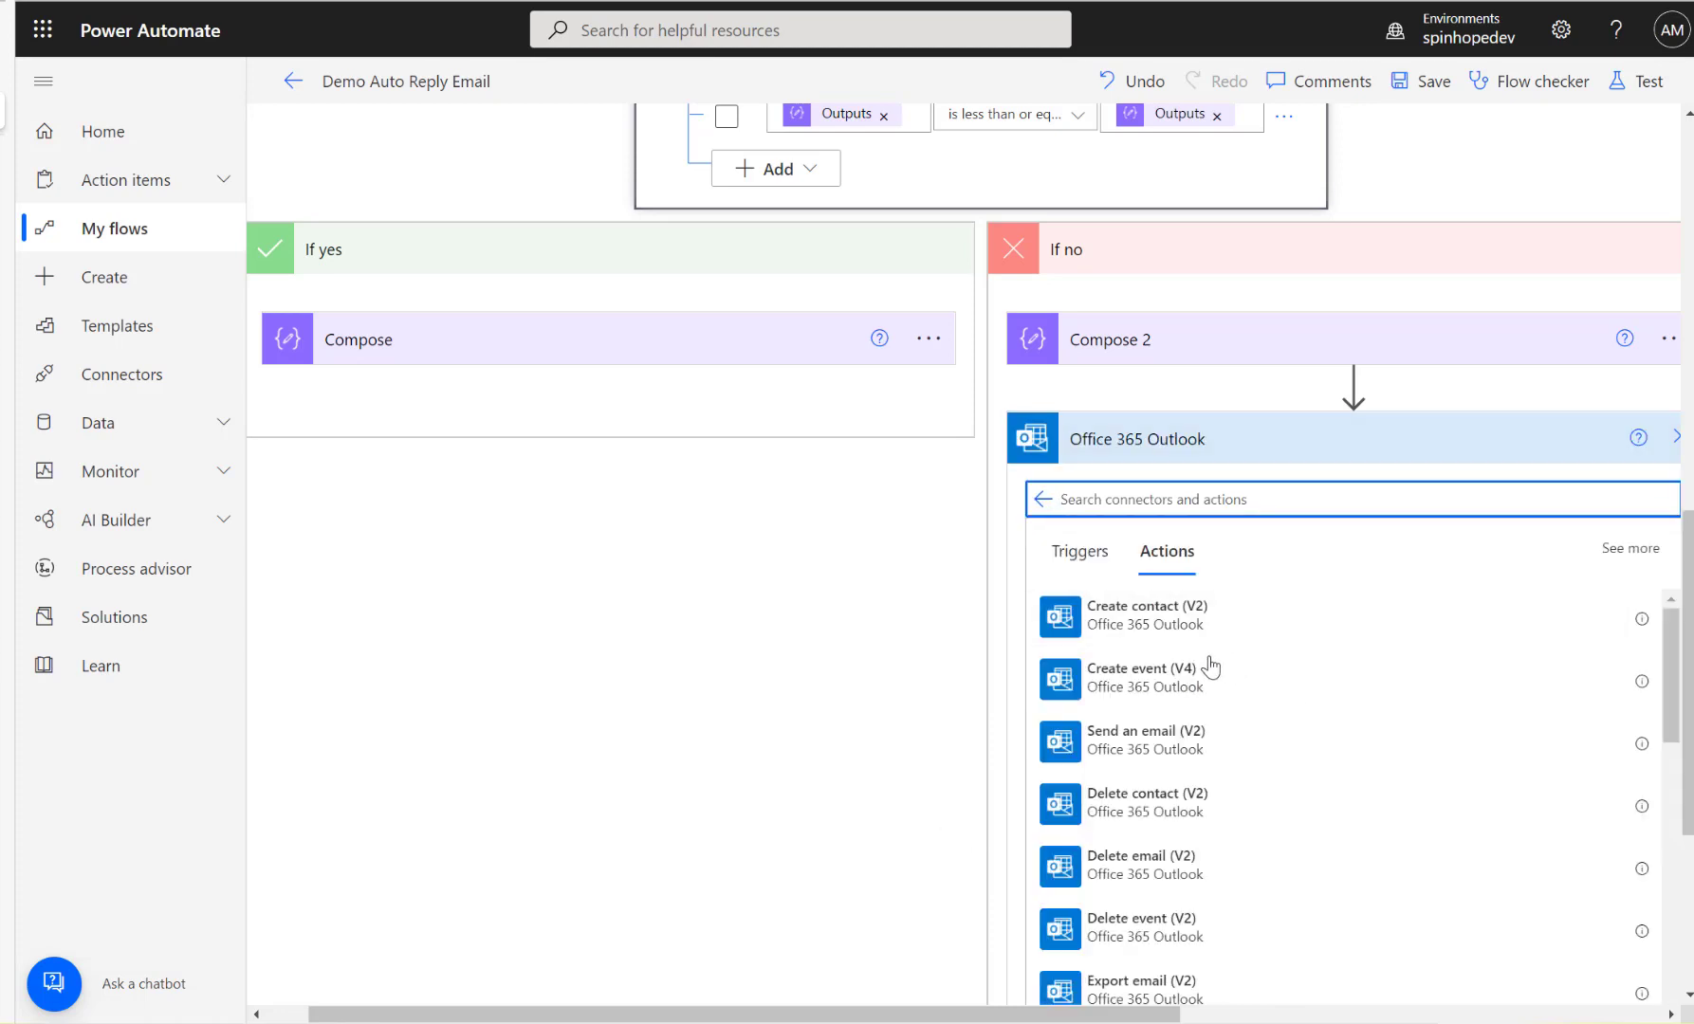
pyautogui.click(1151, 752)
pyautogui.moveTo(1041, 1019); pyautogui.dragTo(1328, 996)
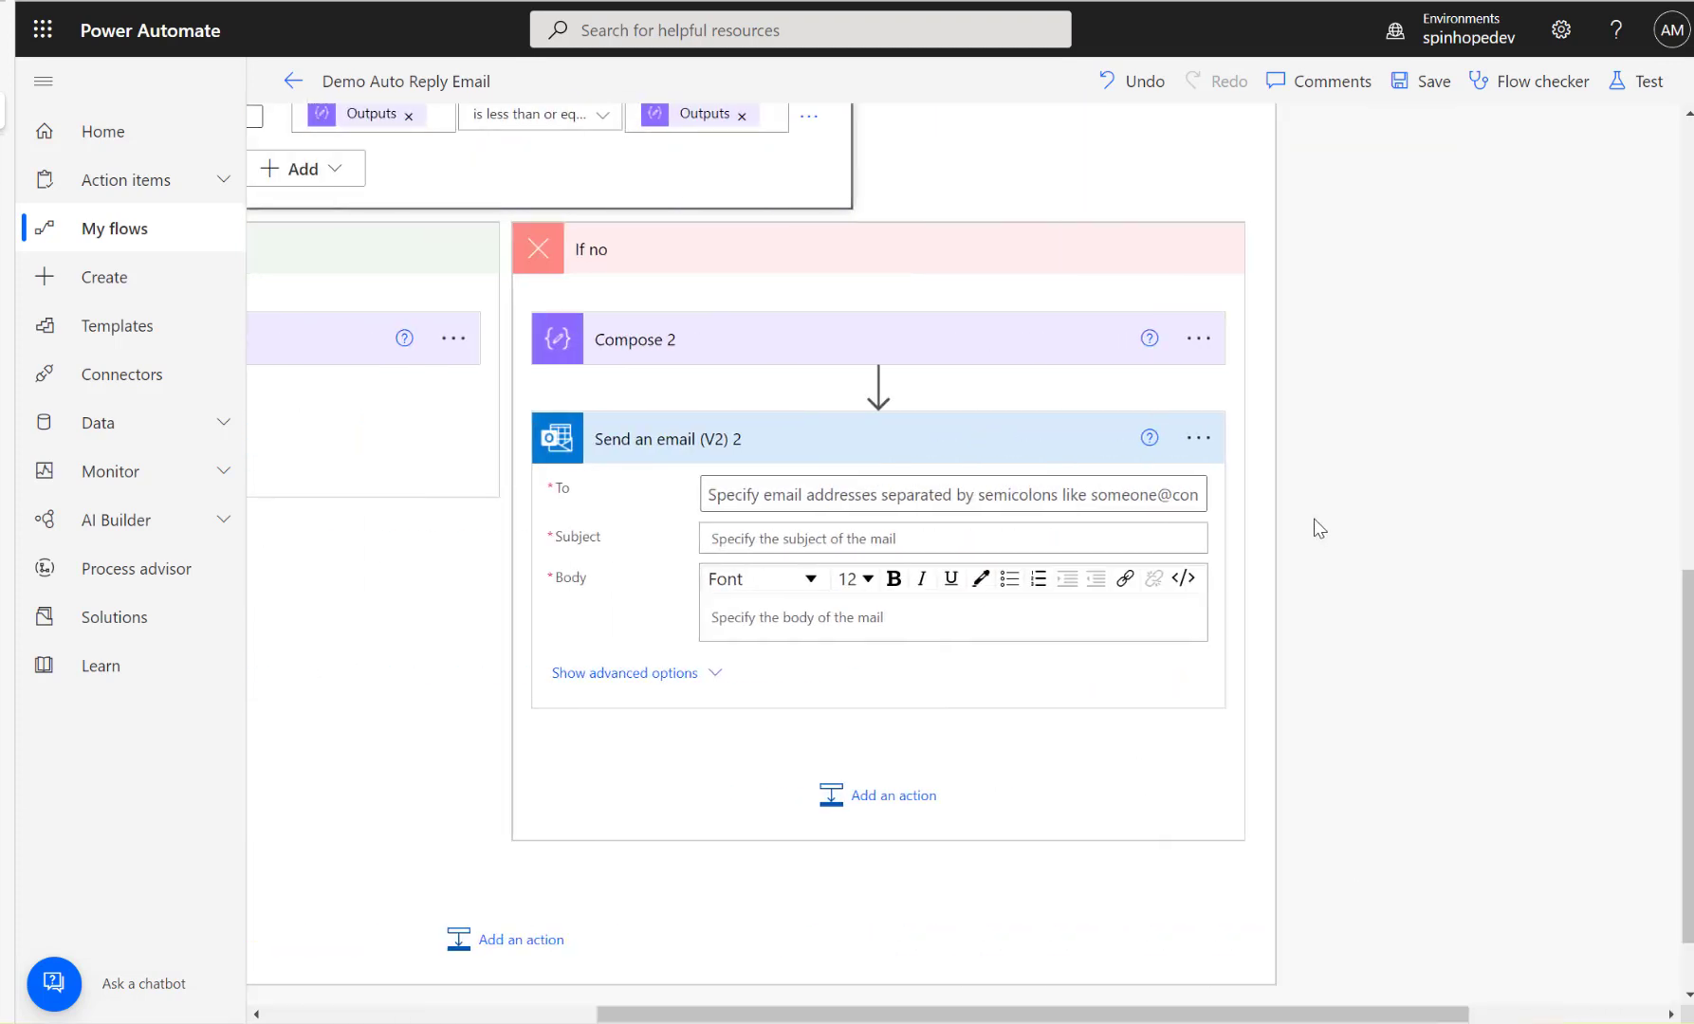
# Set the email's To field to the dynamic From value of the incoming message.
pyautogui.click(1032, 491)
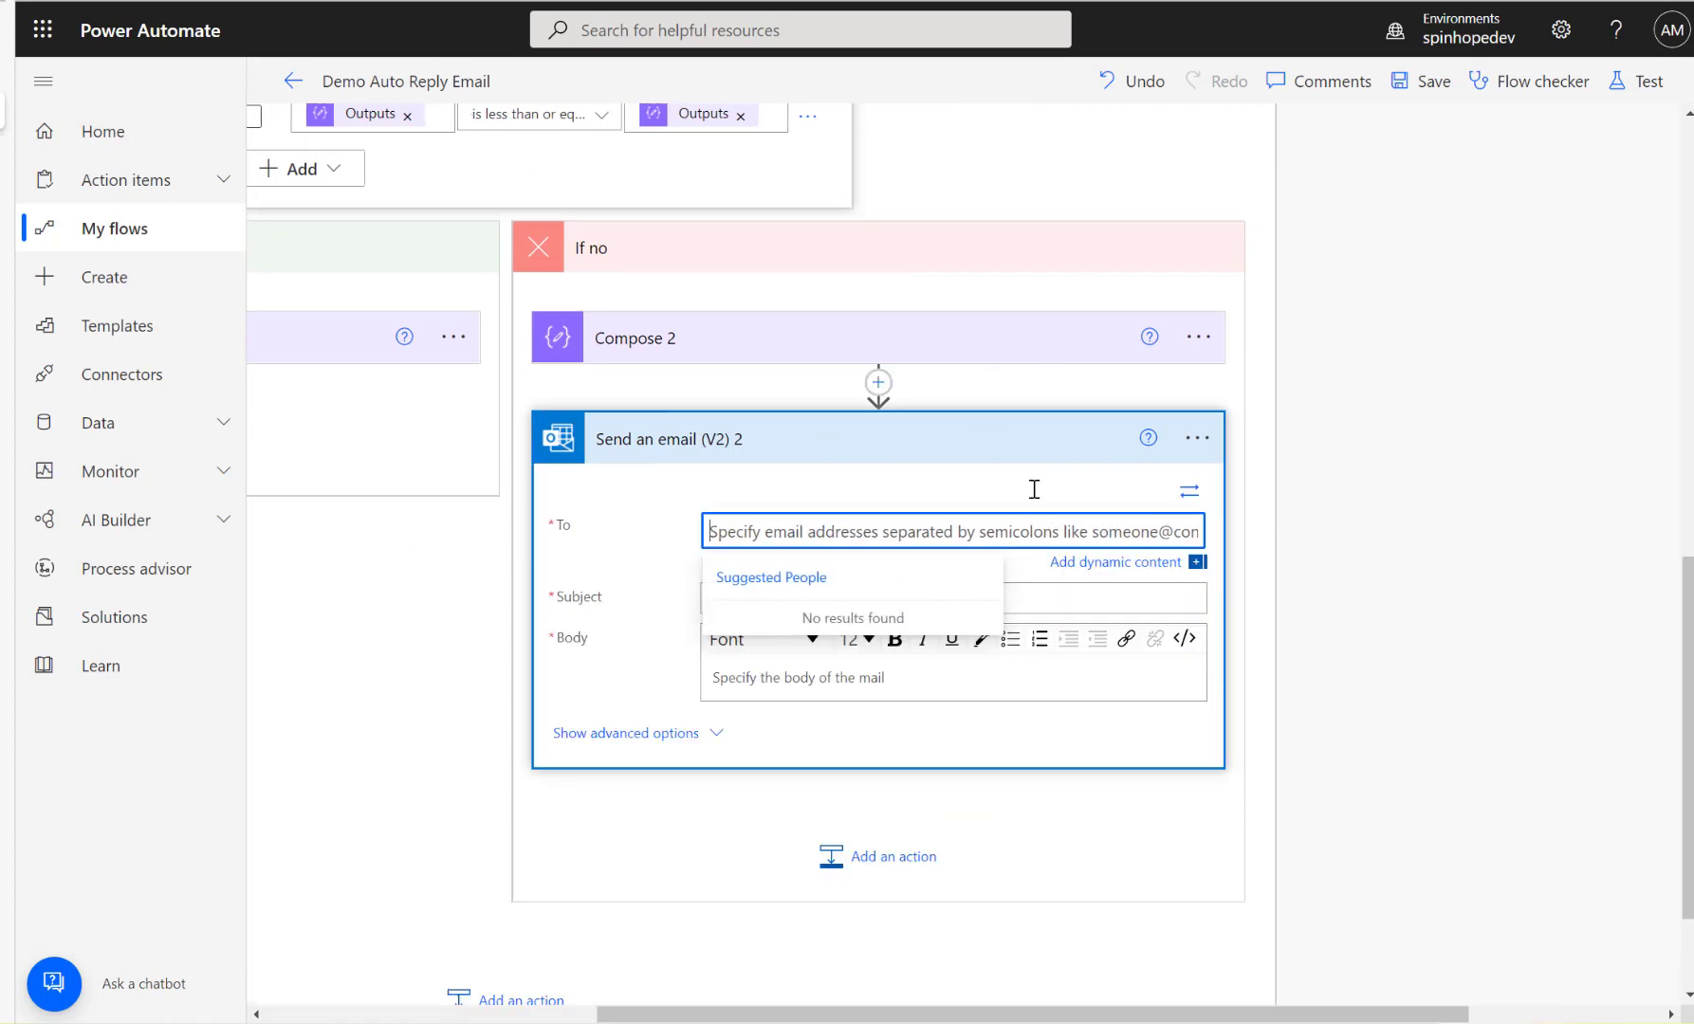
pyautogui.click(1102, 566)
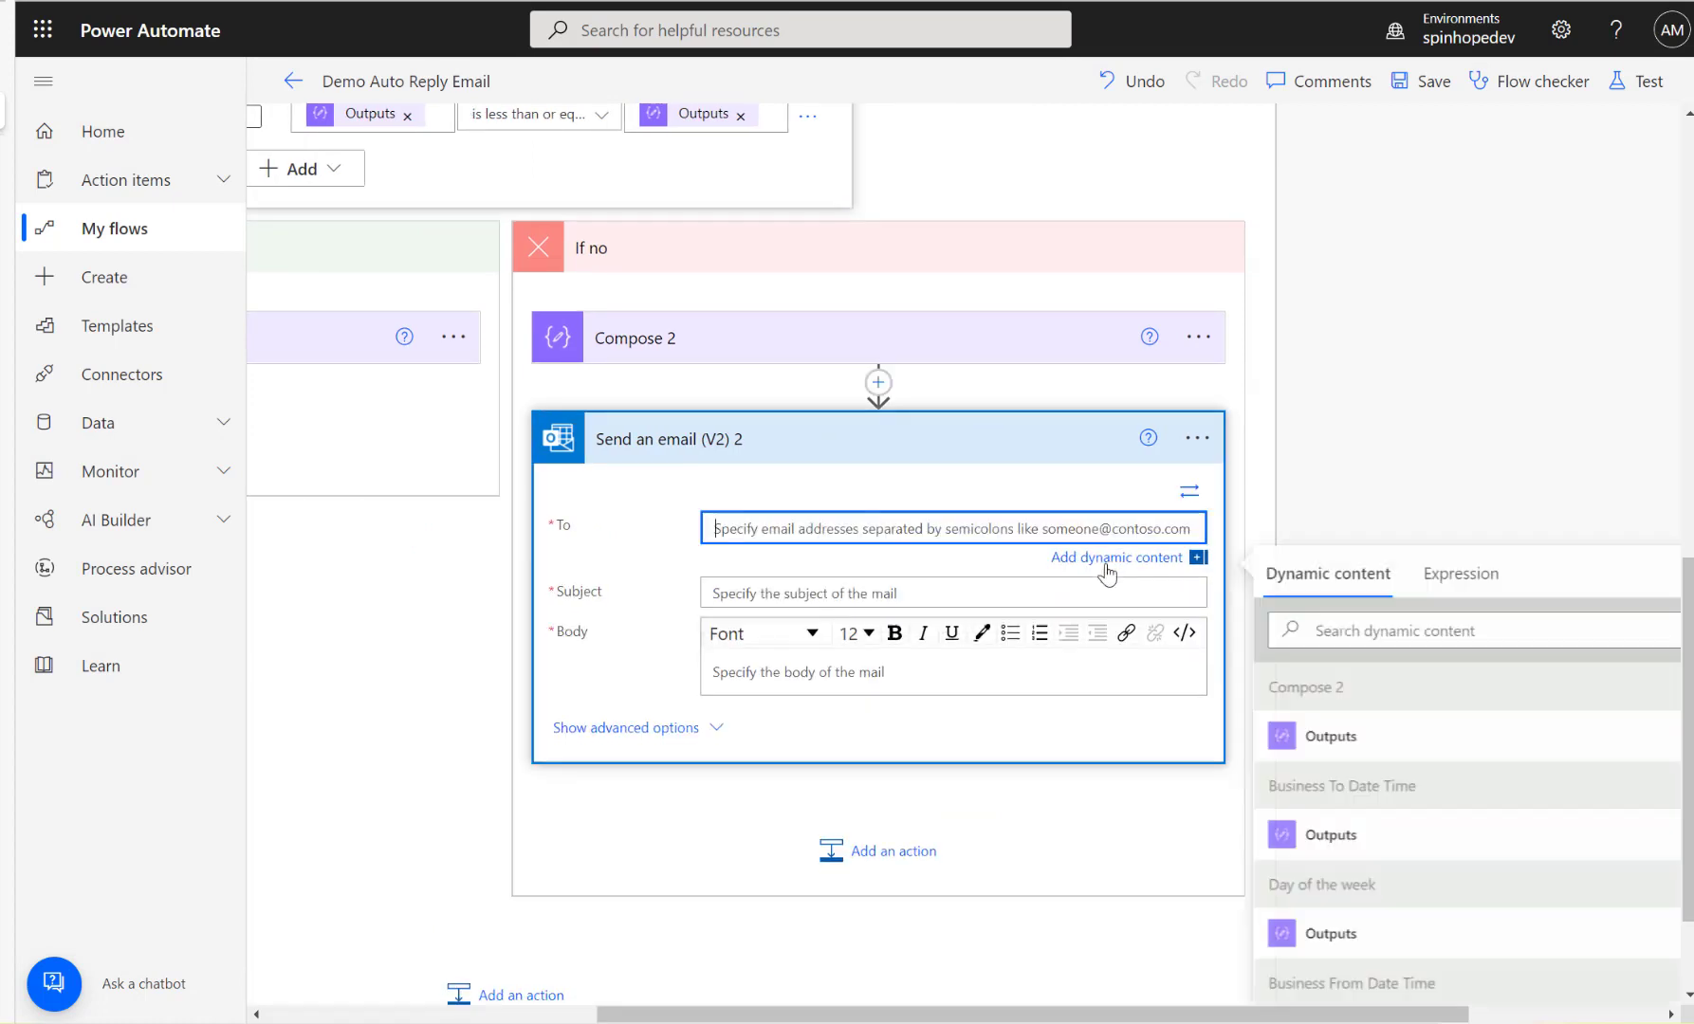
pyautogui.click(1352, 632)
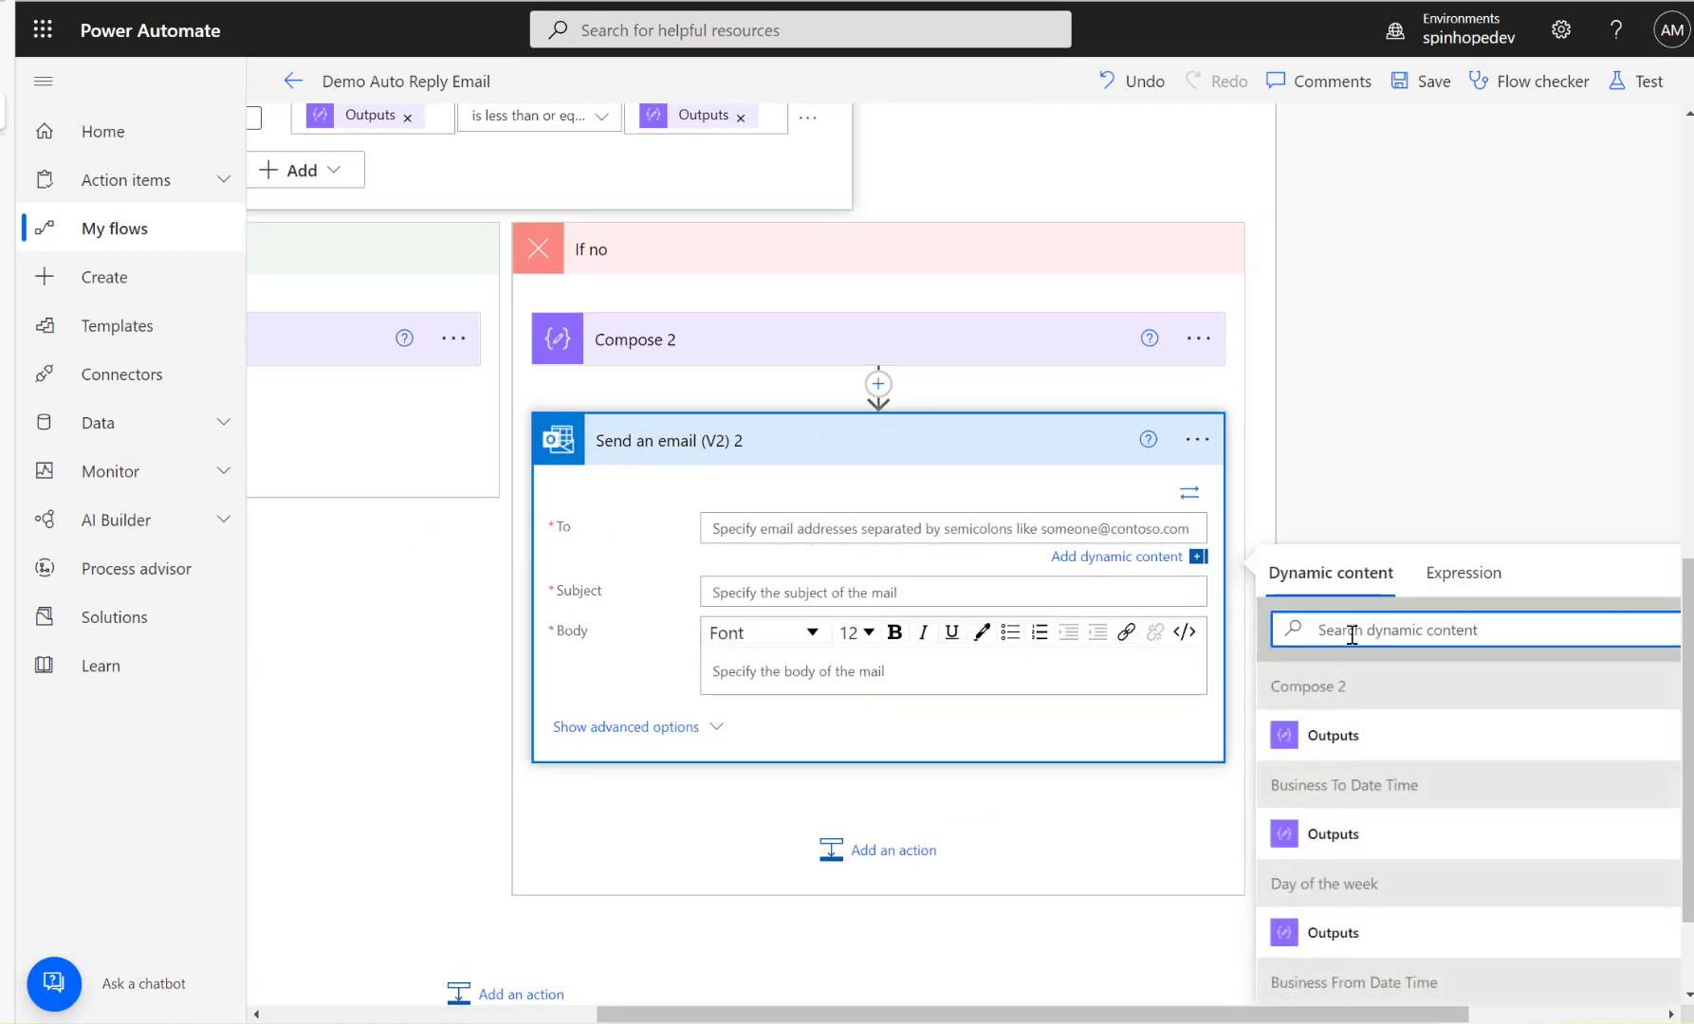
pyautogui.write('from')
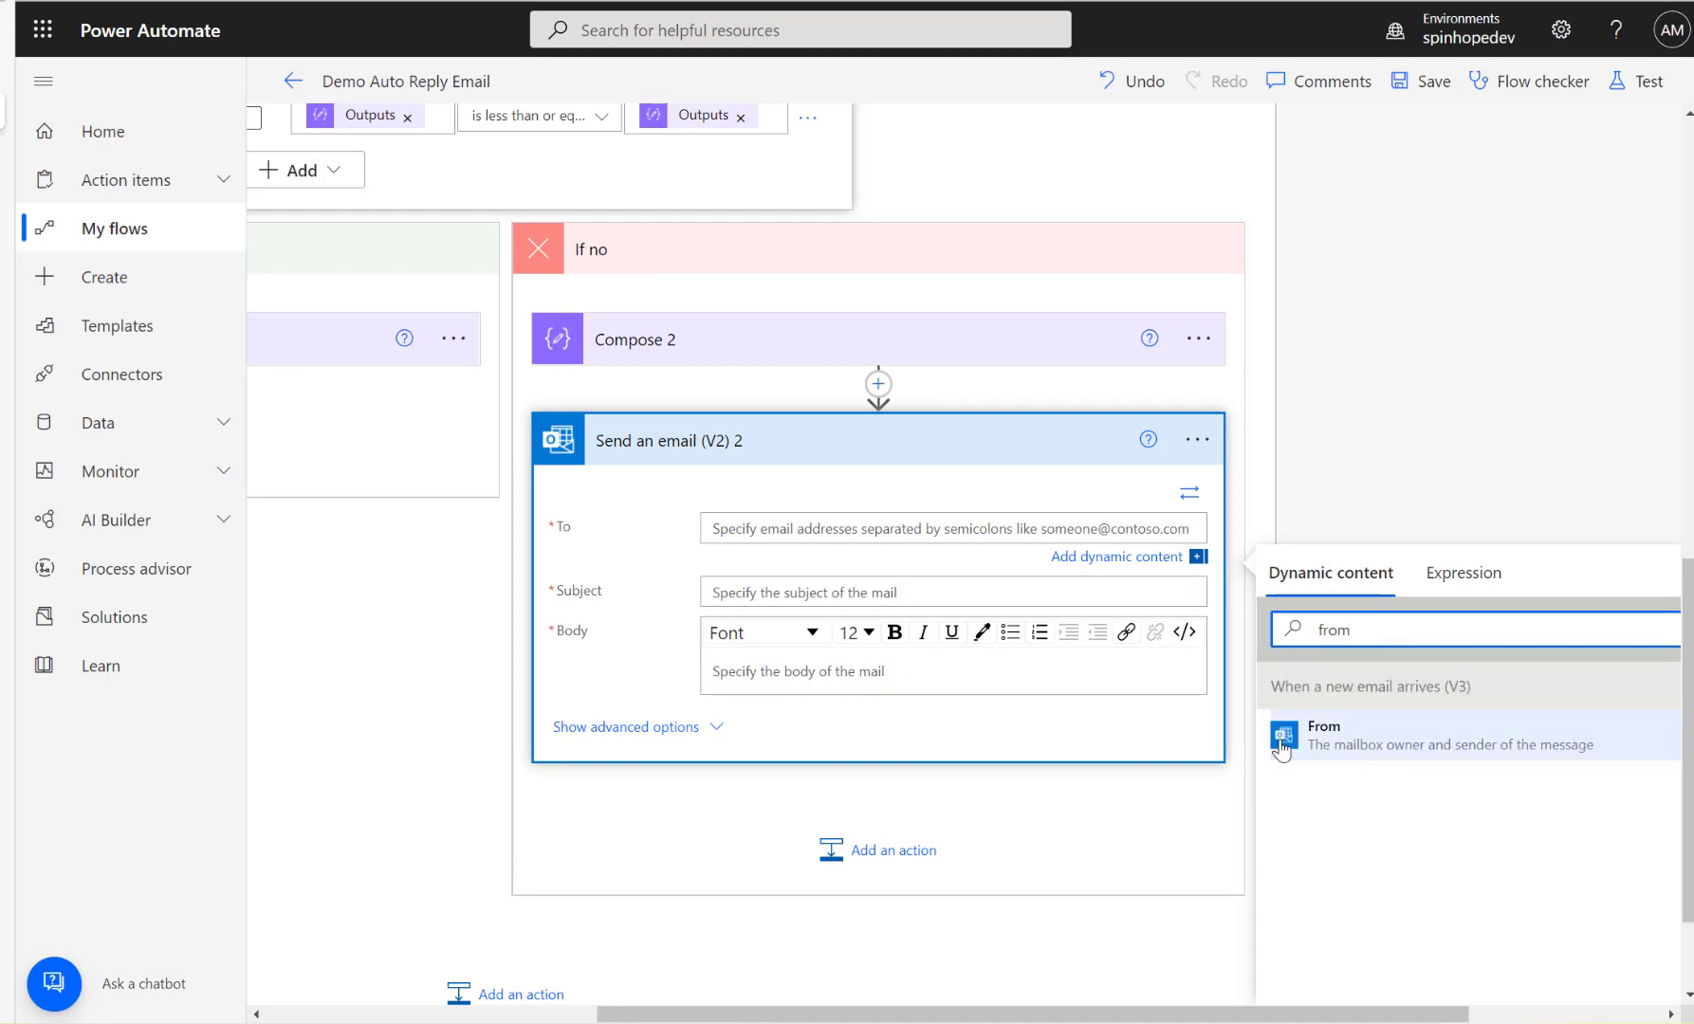
pyautogui.click(1329, 746)
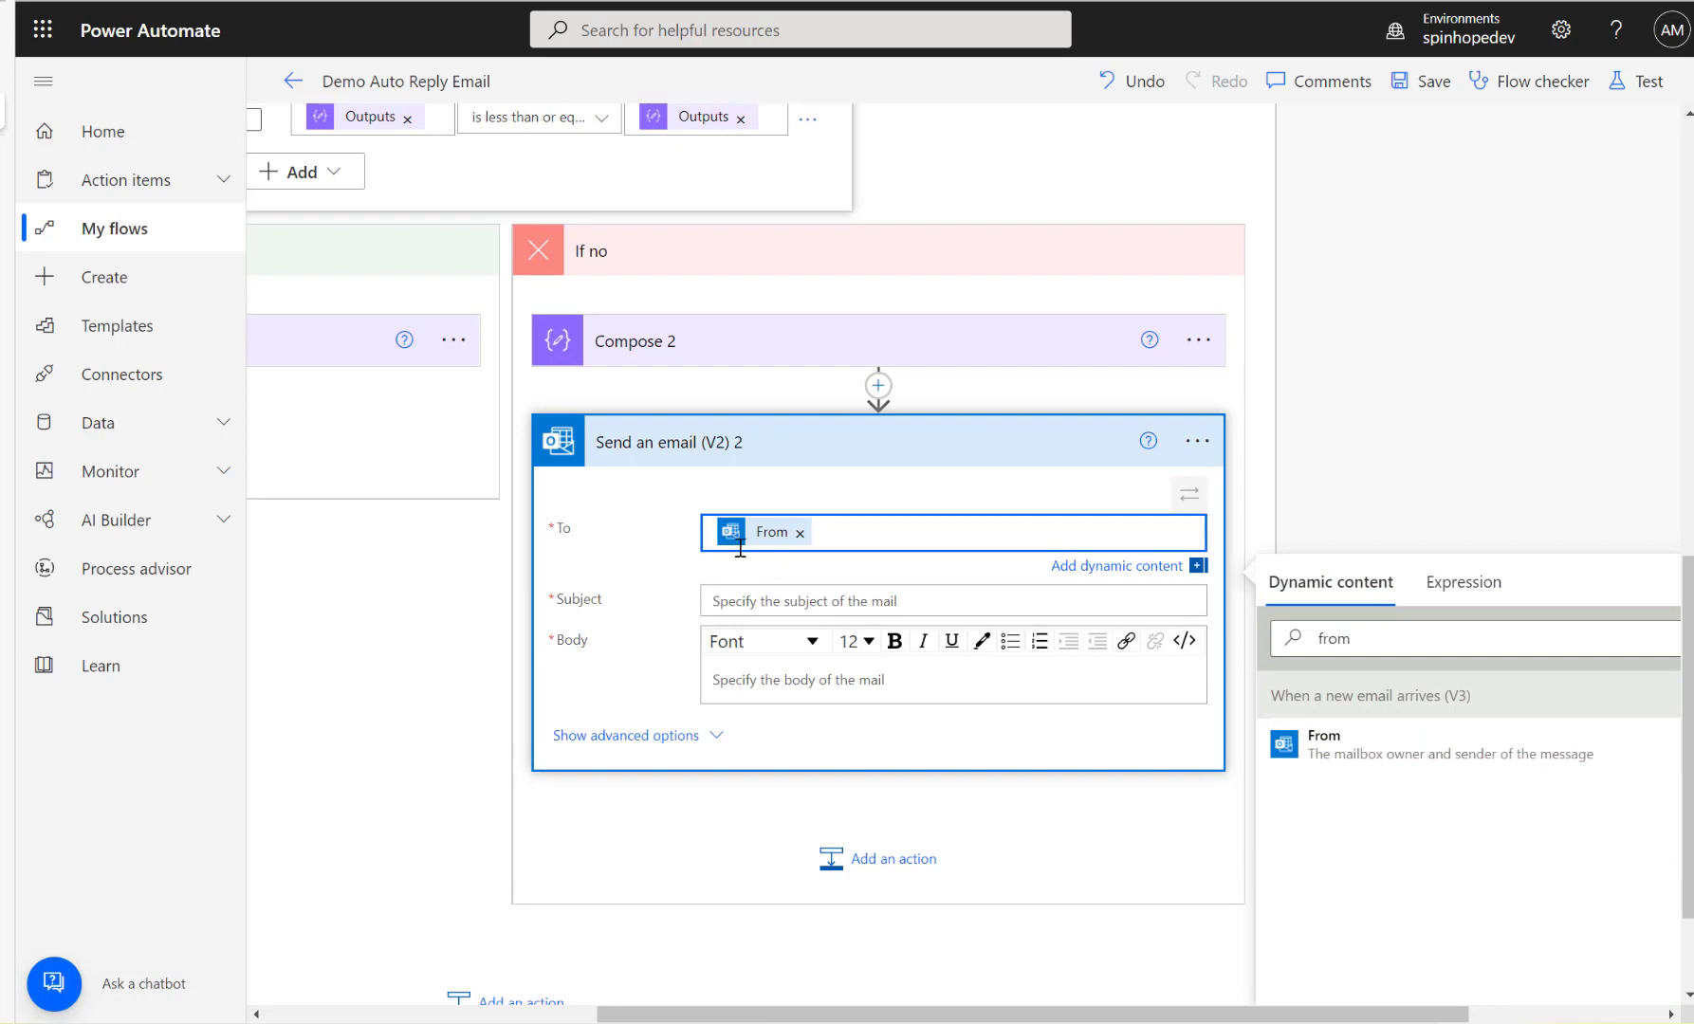
# Enter 'Auto reply' as both the email subject and body.
pyautogui.click(776, 600)
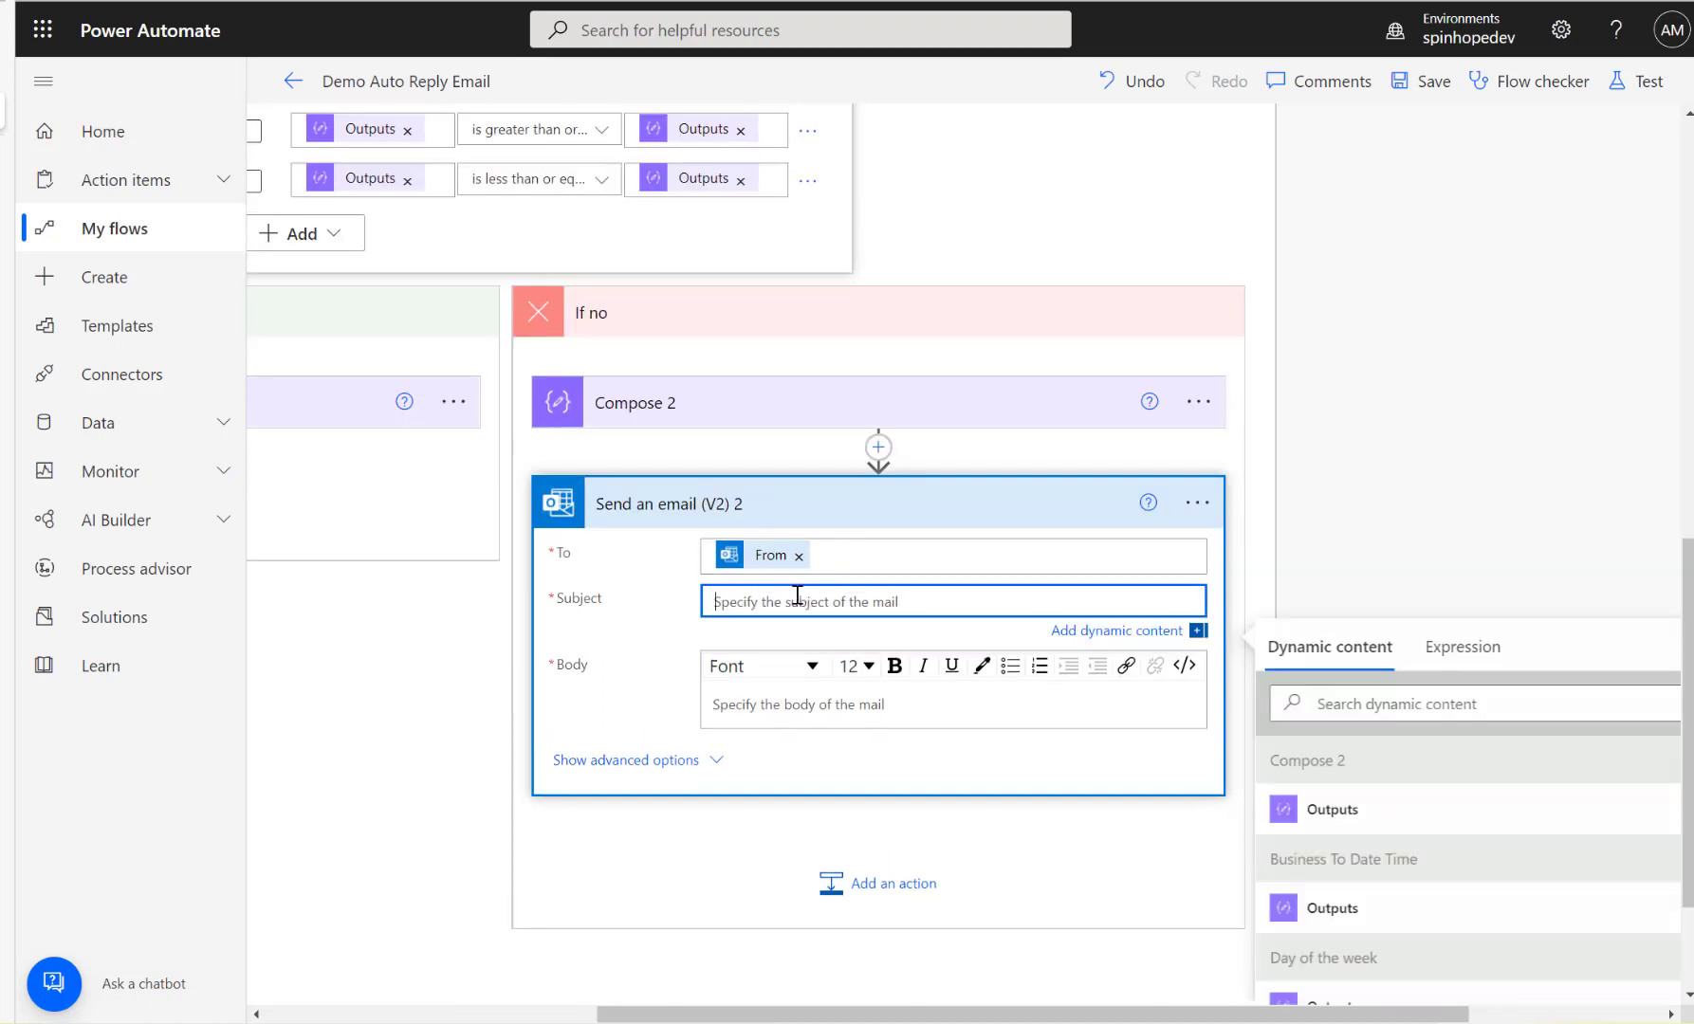
pyautogui.write('Auto reply')
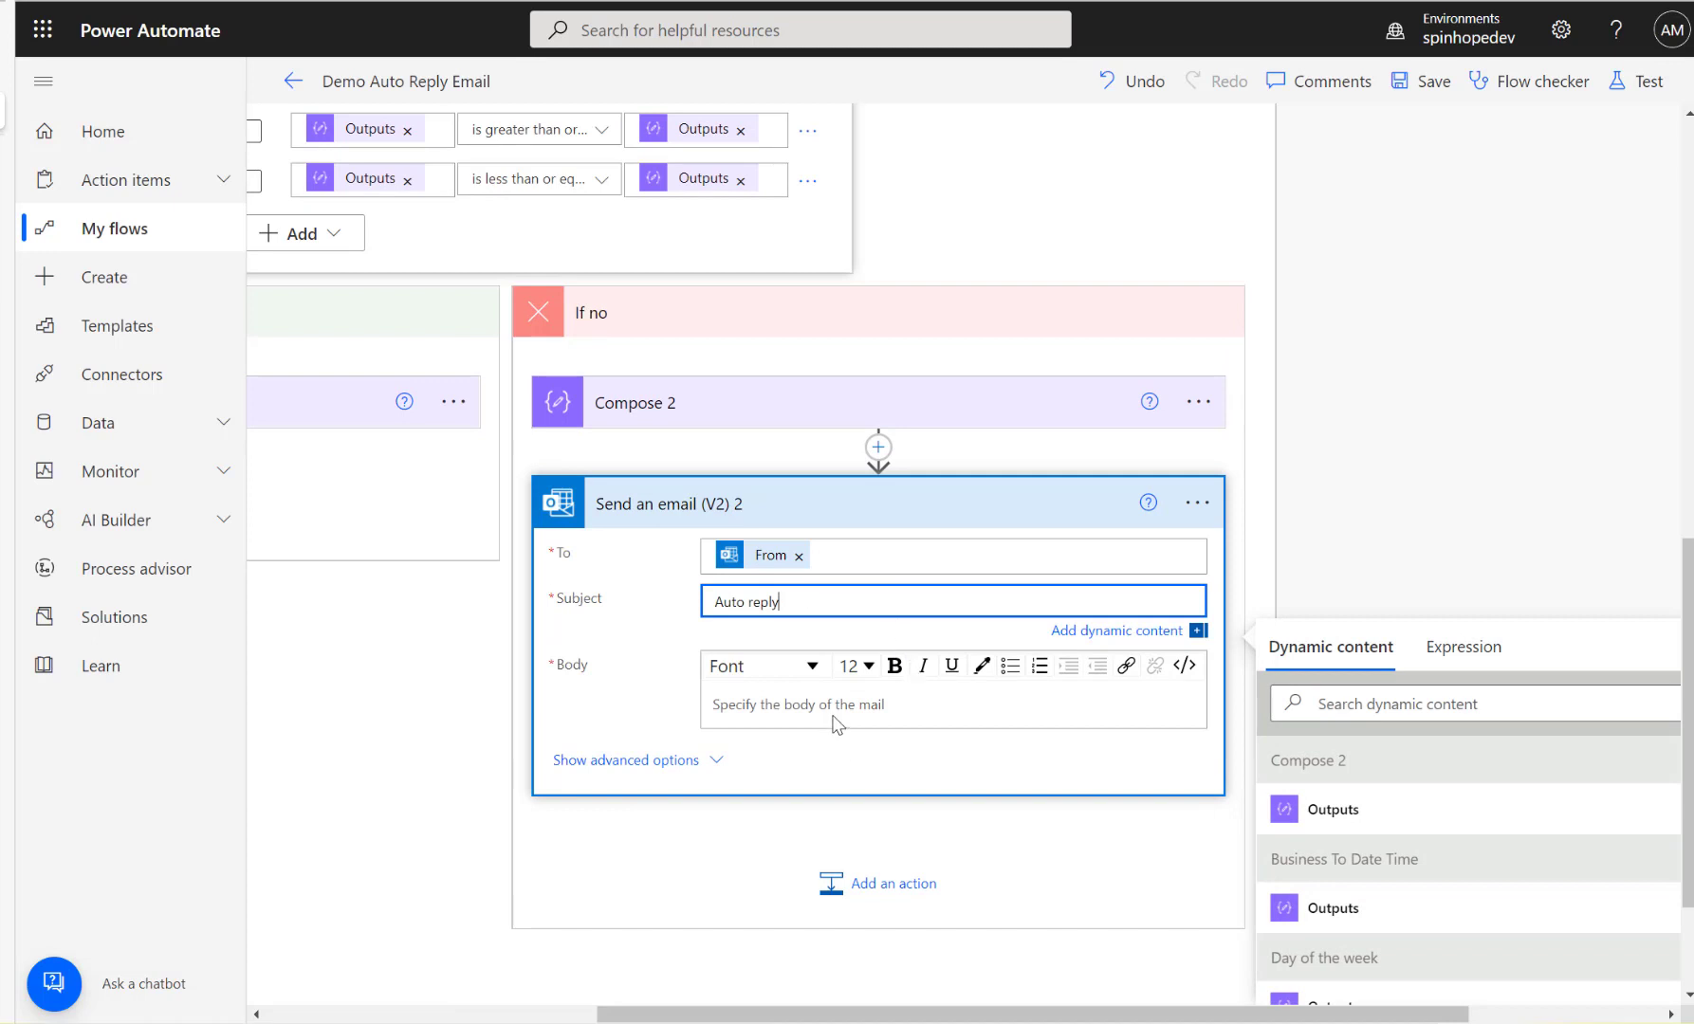
pyautogui.click(831, 719)
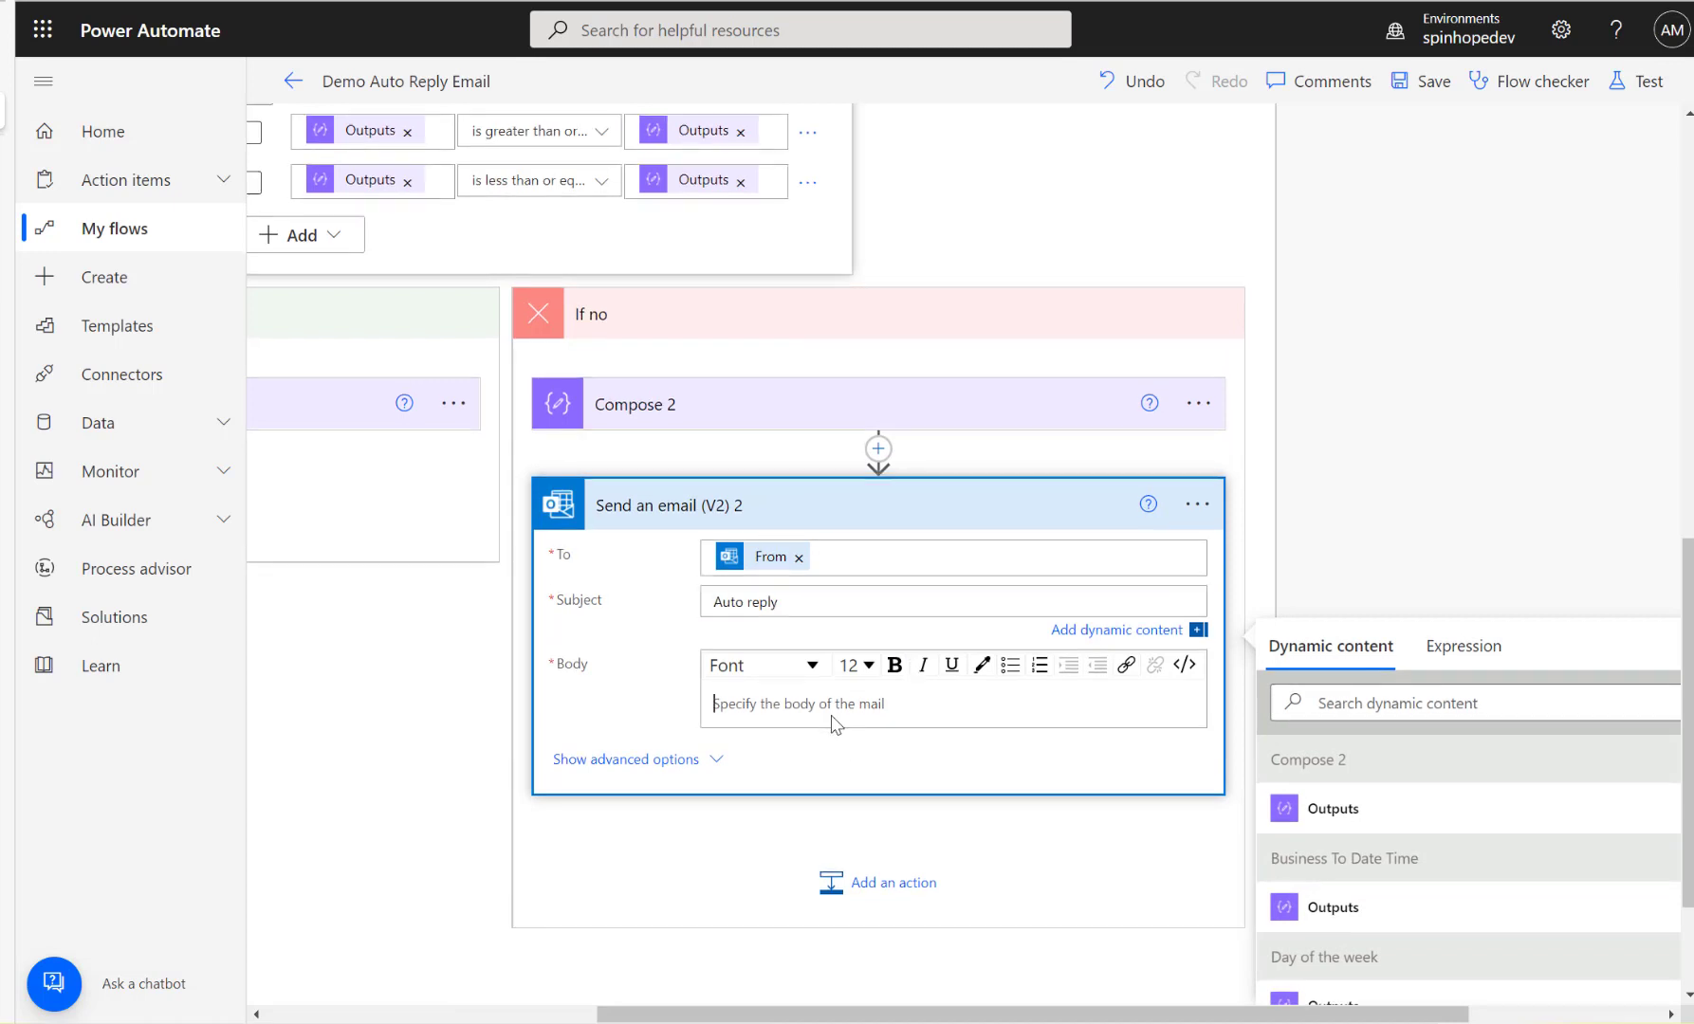
pyautogui.write('Auto reply')
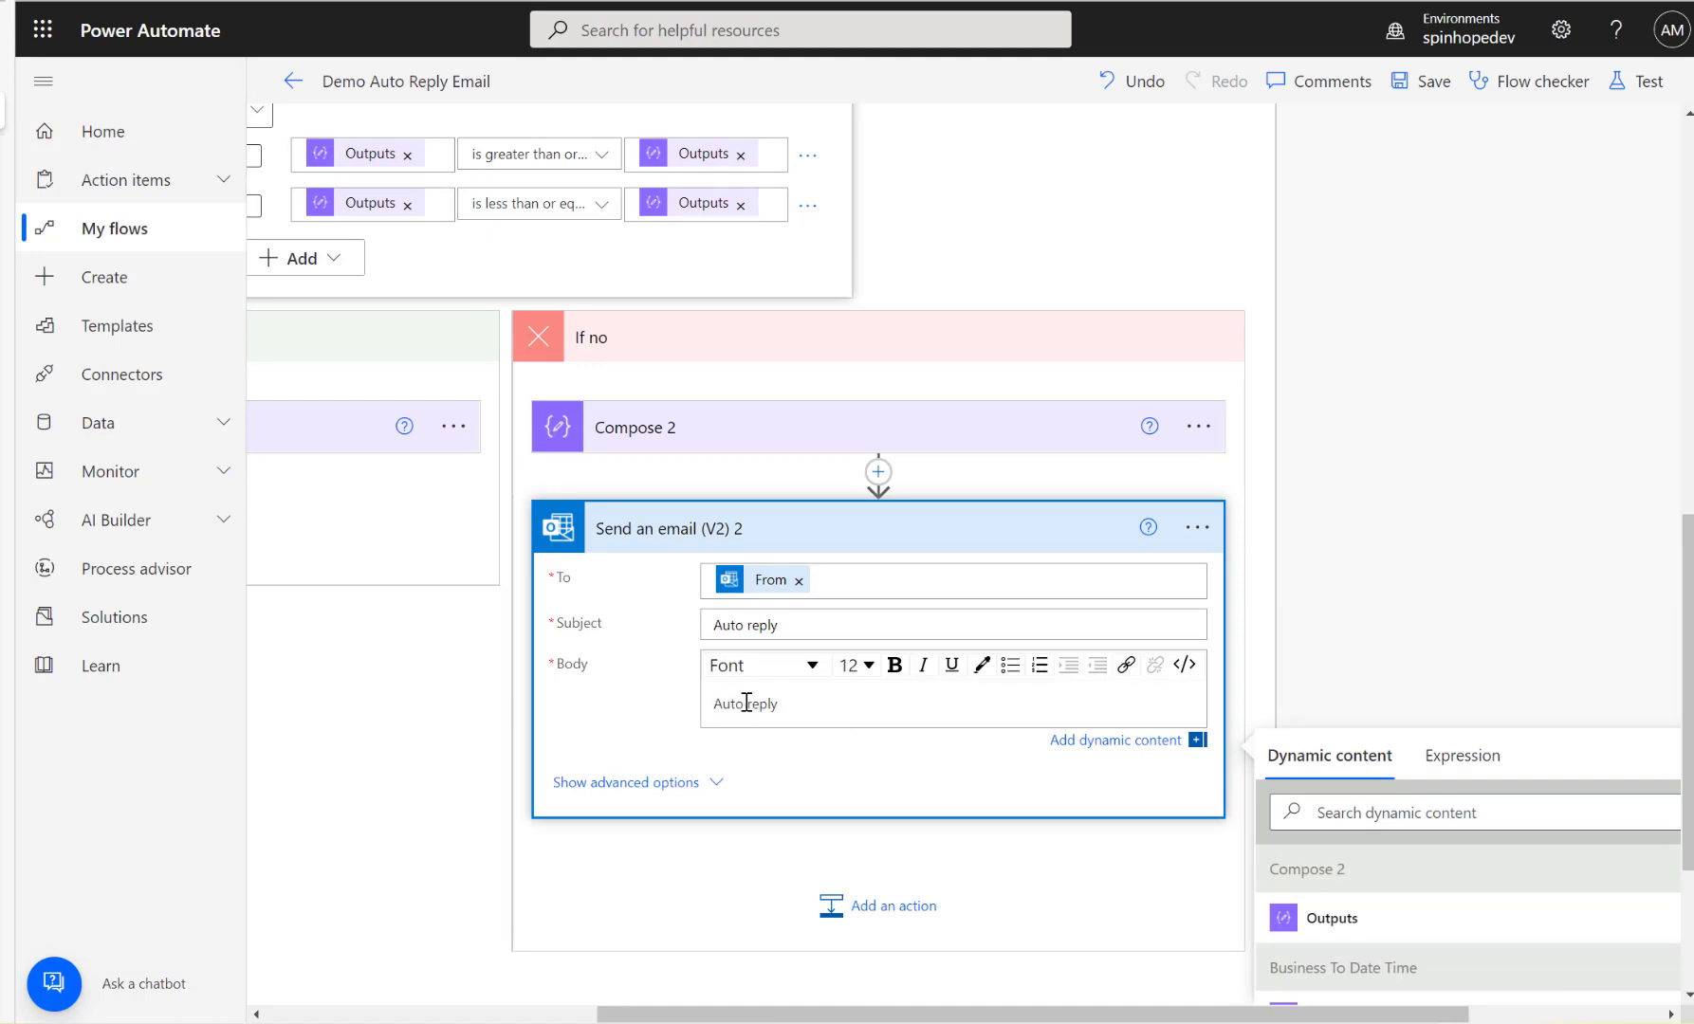
pyautogui.scroll(5, 1416, 568)
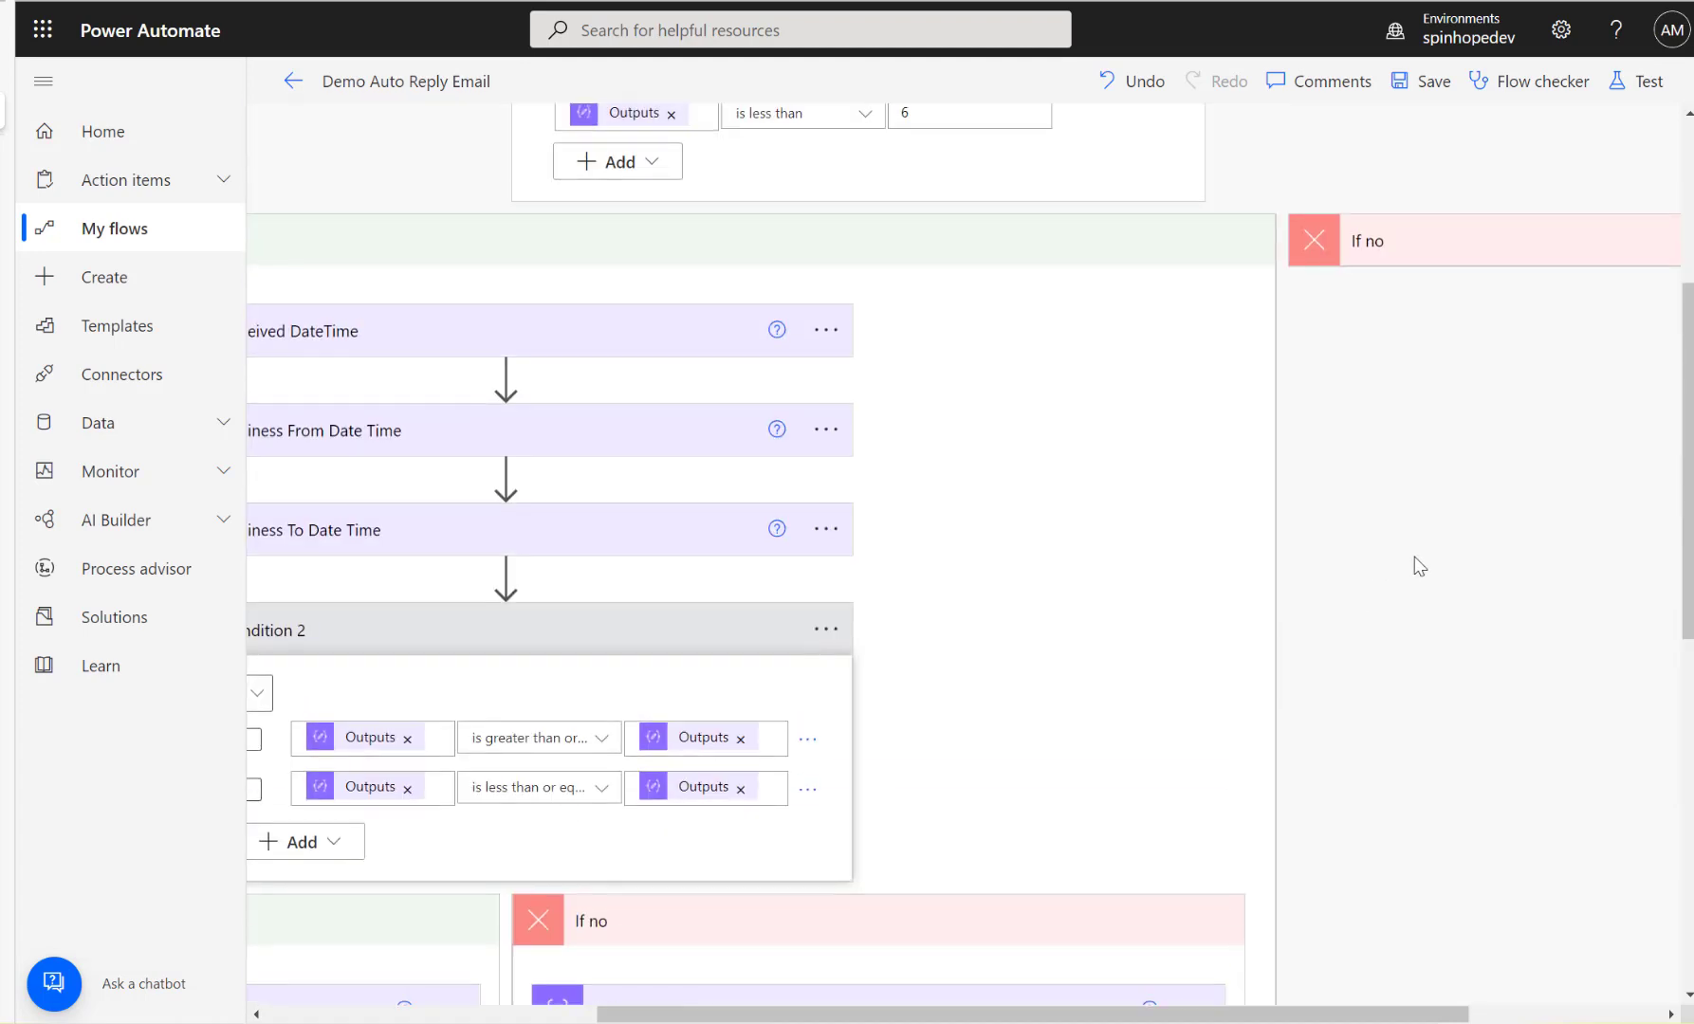
pyautogui.moveTo(1062, 1015); pyautogui.dragTo(732, 1015)
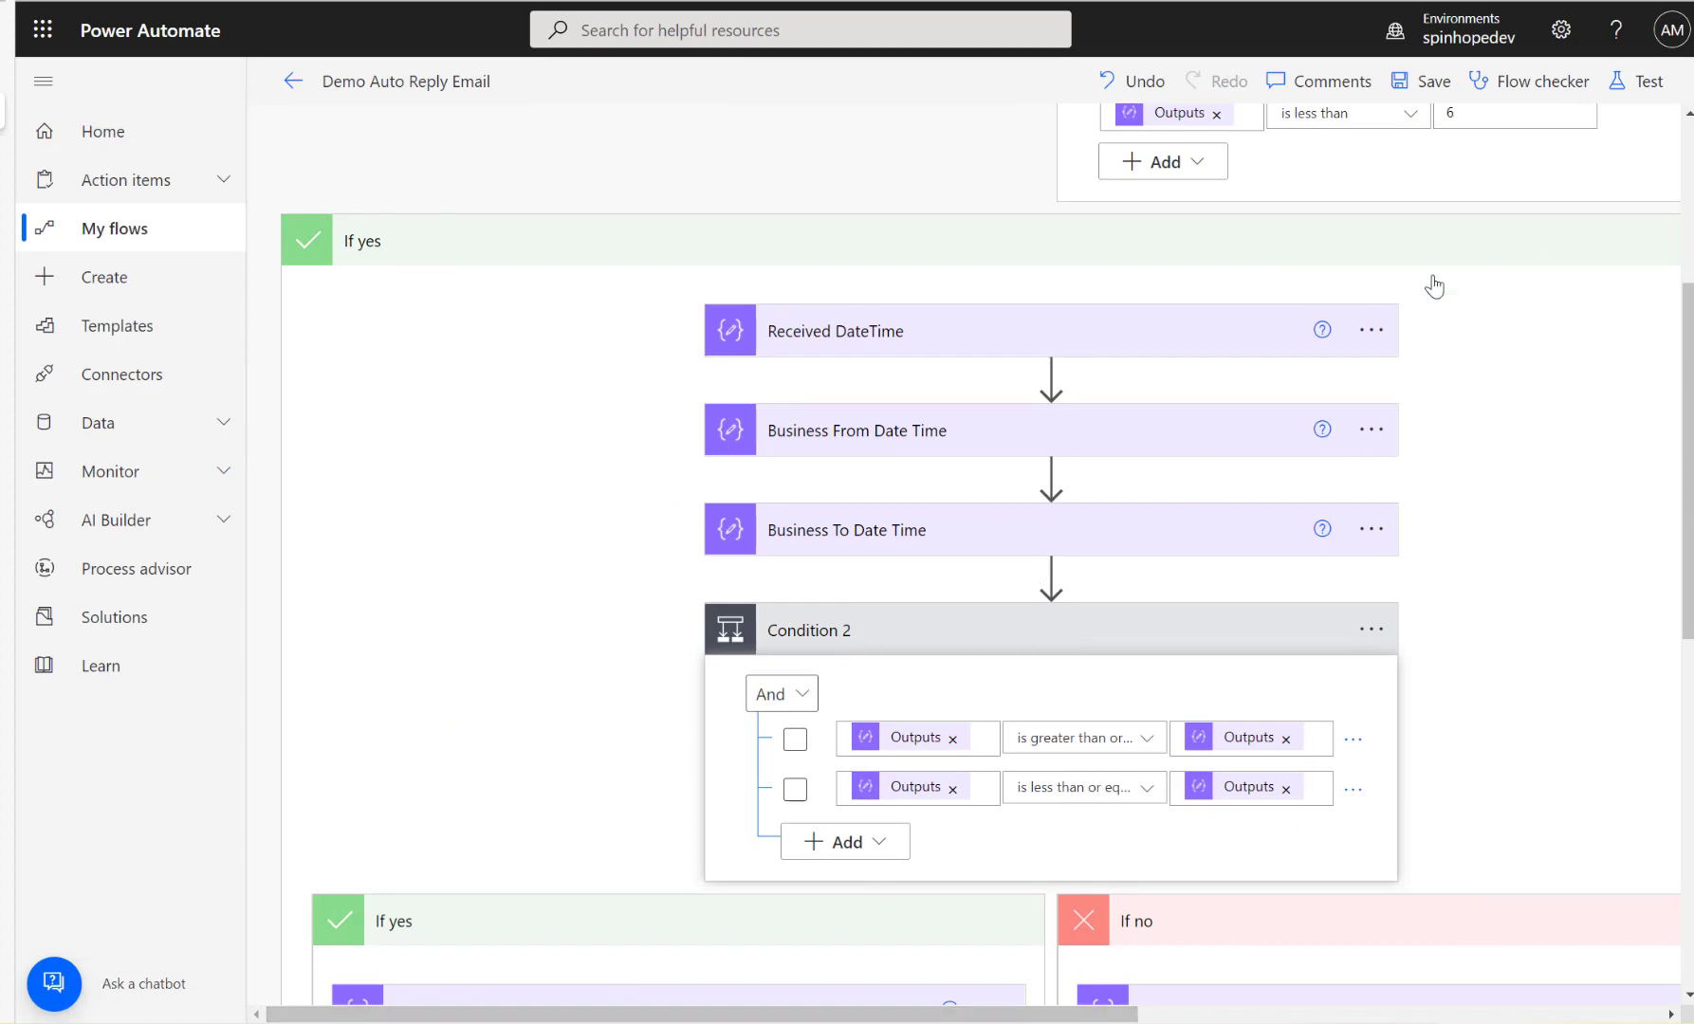
pyautogui.scroll(3, 1548, 460)
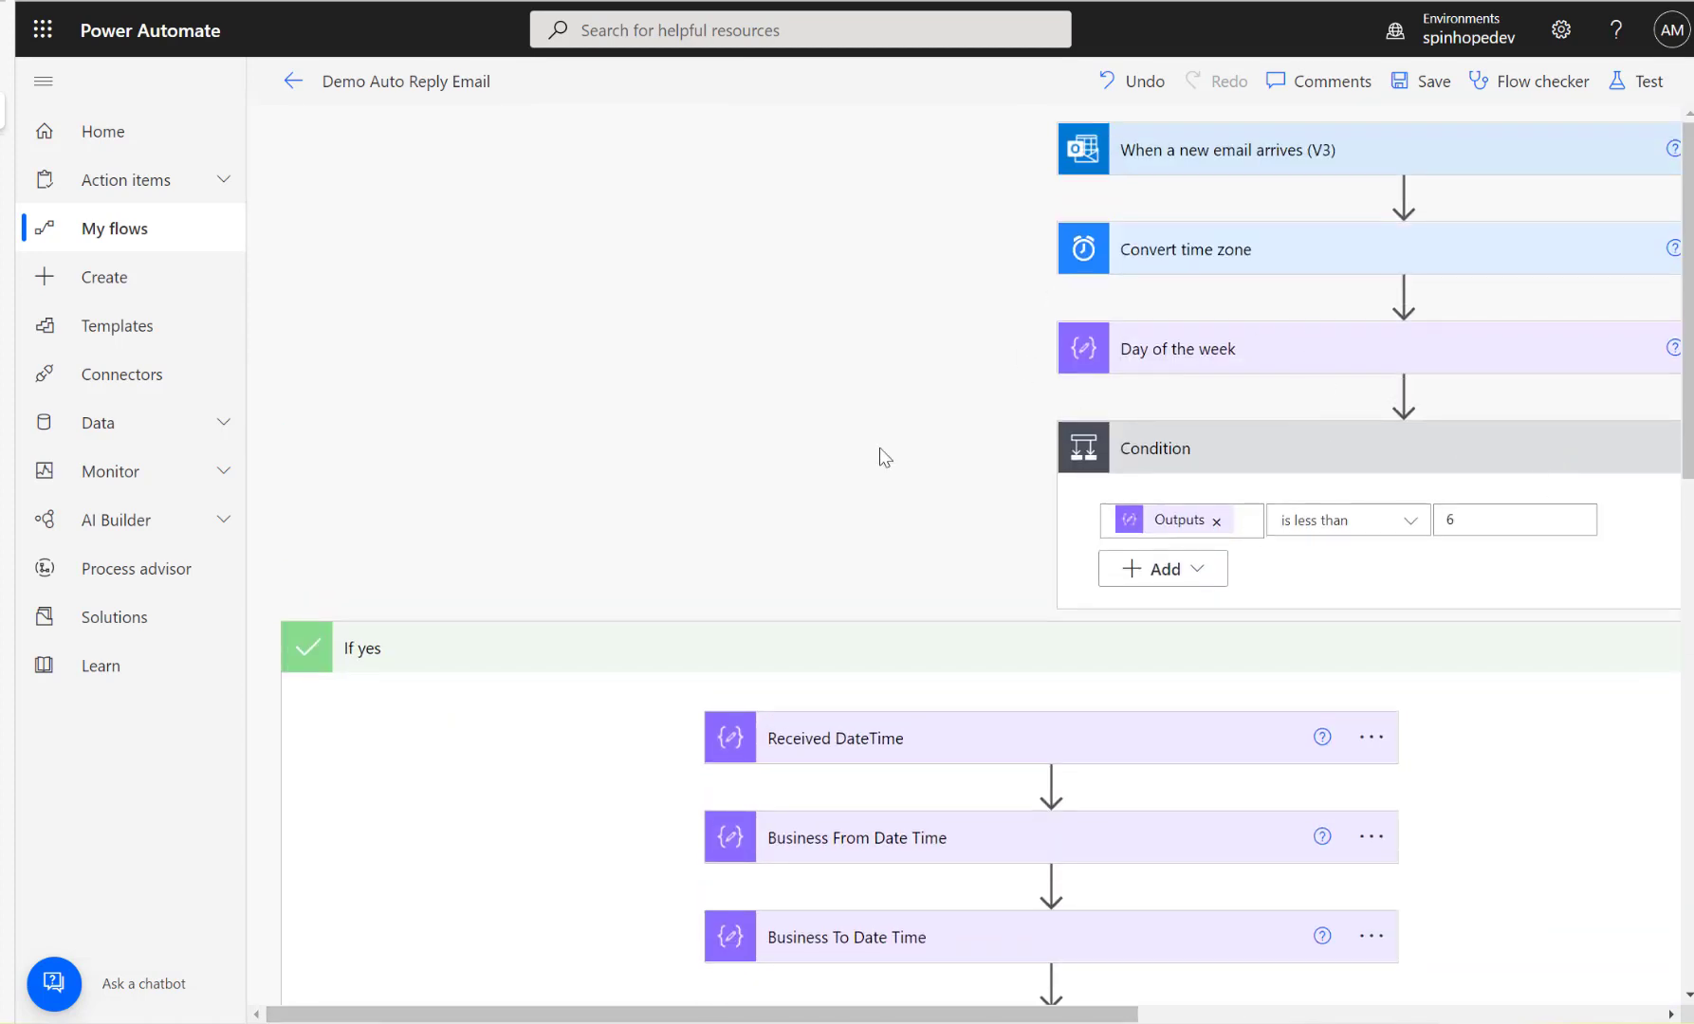
pyautogui.click(978, 655)
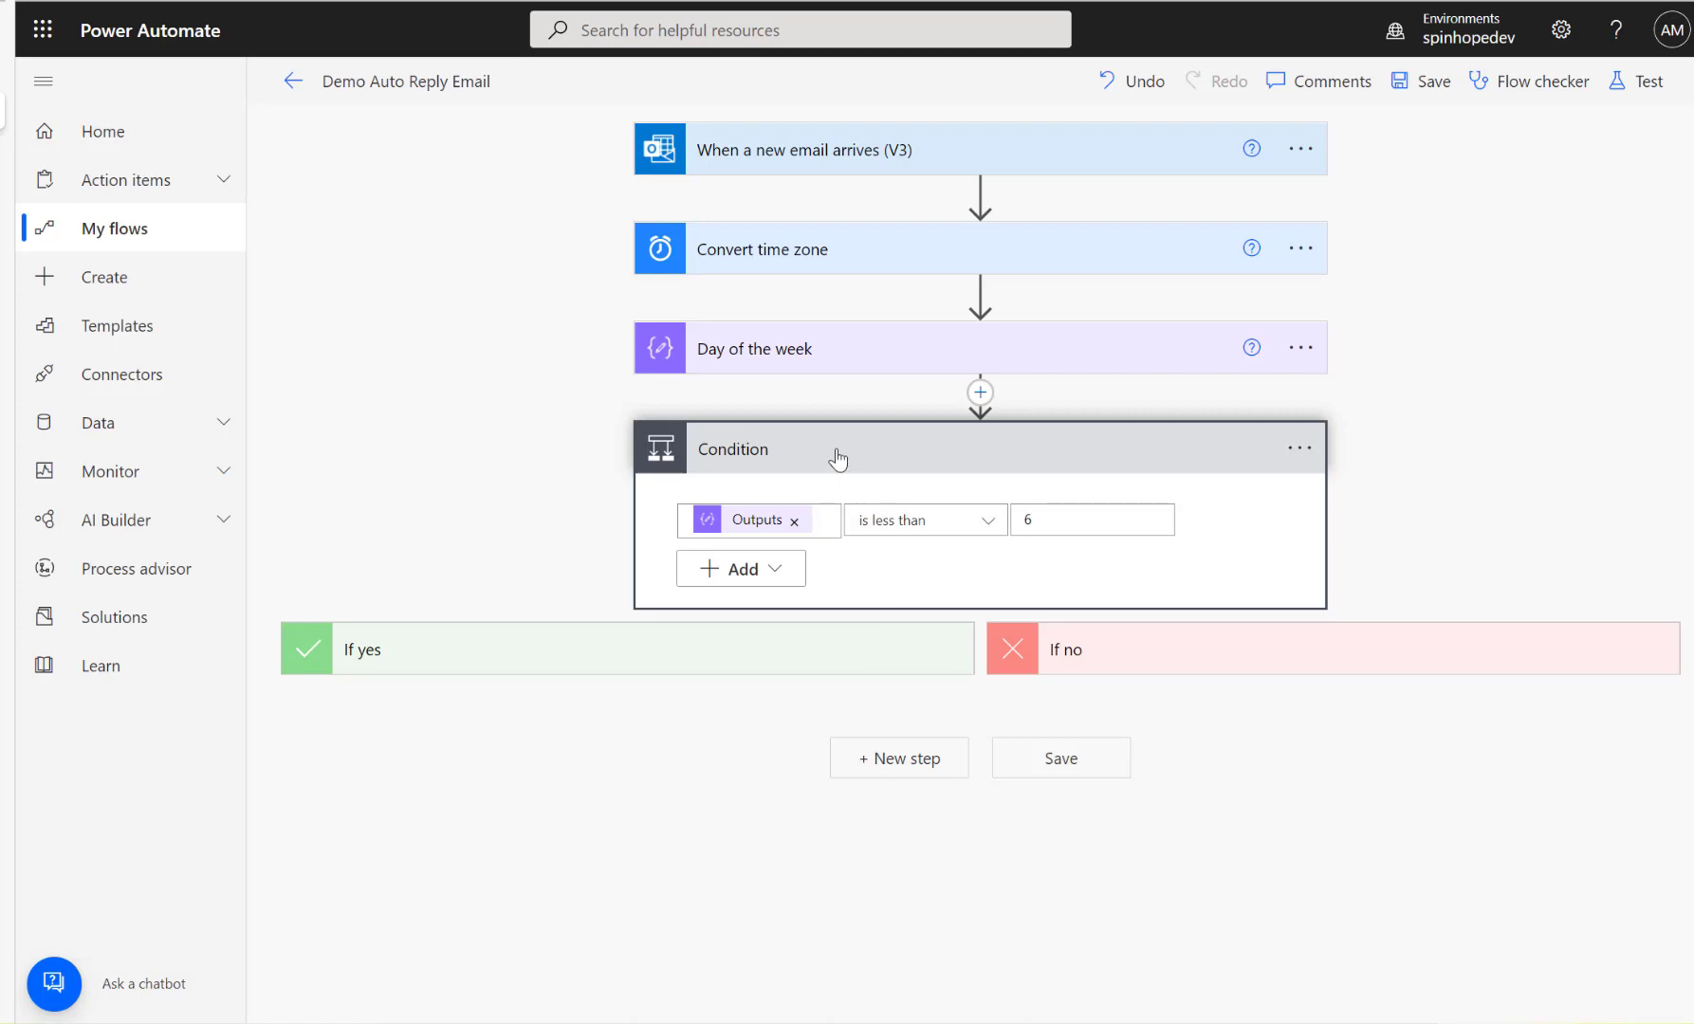
pyautogui.click(727, 655)
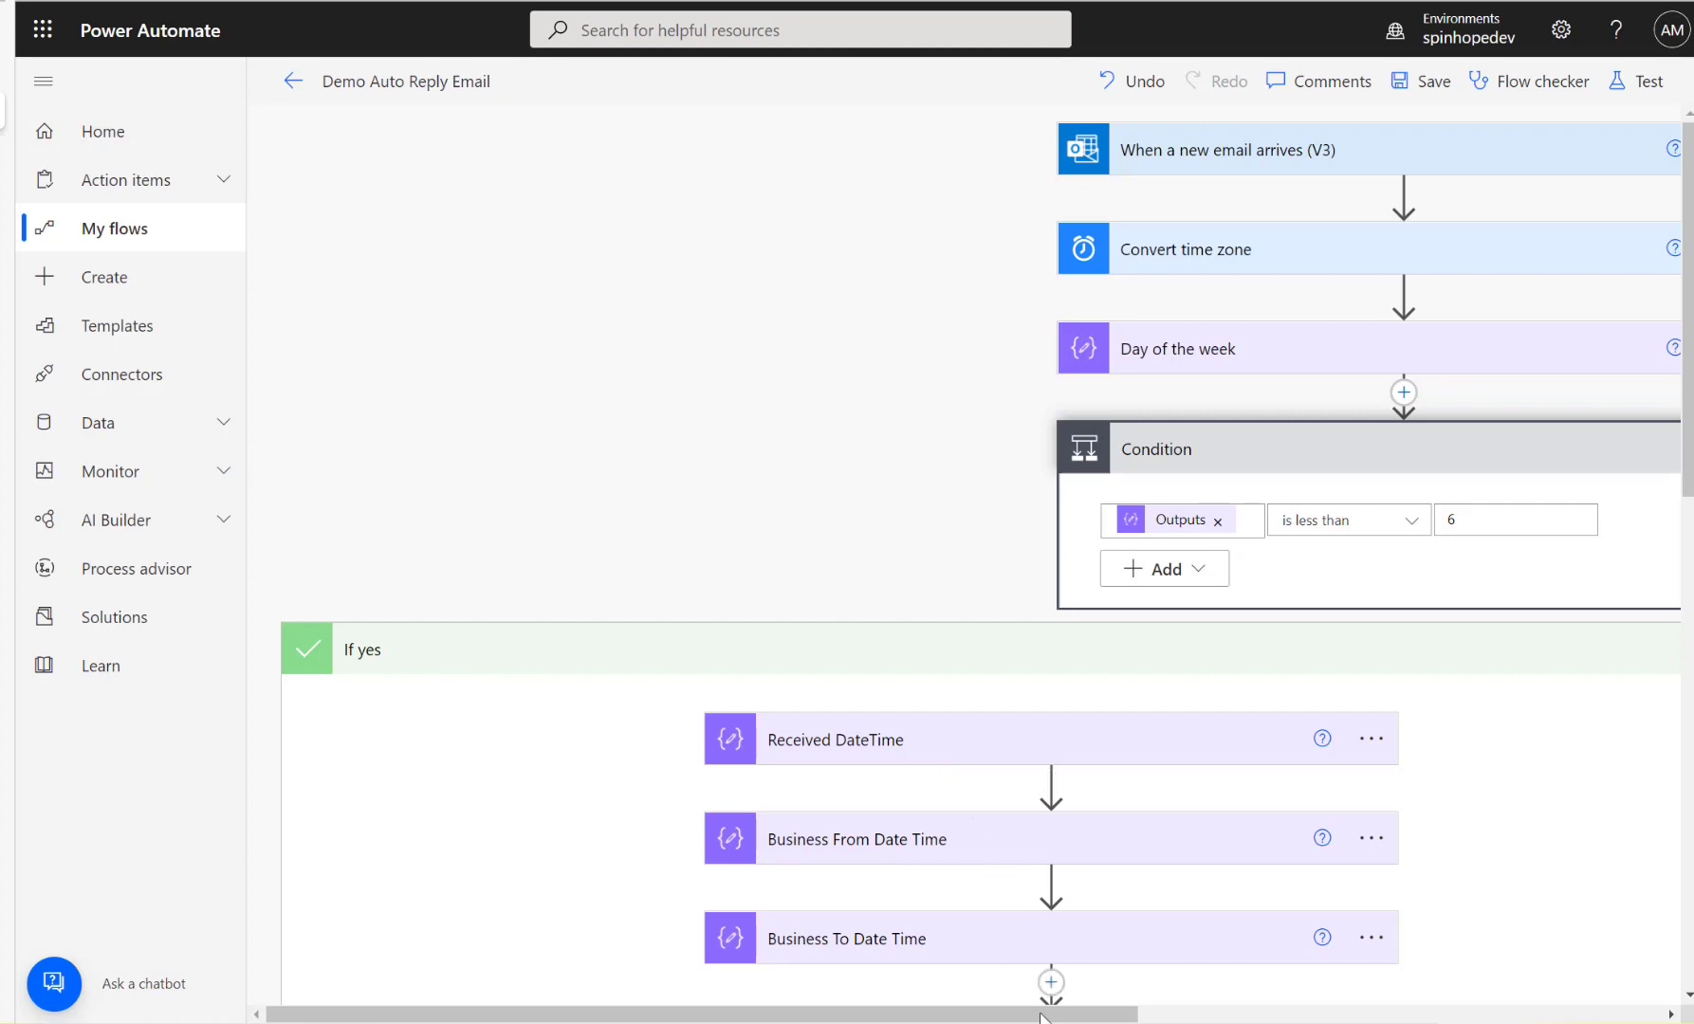
pyautogui.moveTo(1050, 1017); pyautogui.dragTo(1306, 1015)
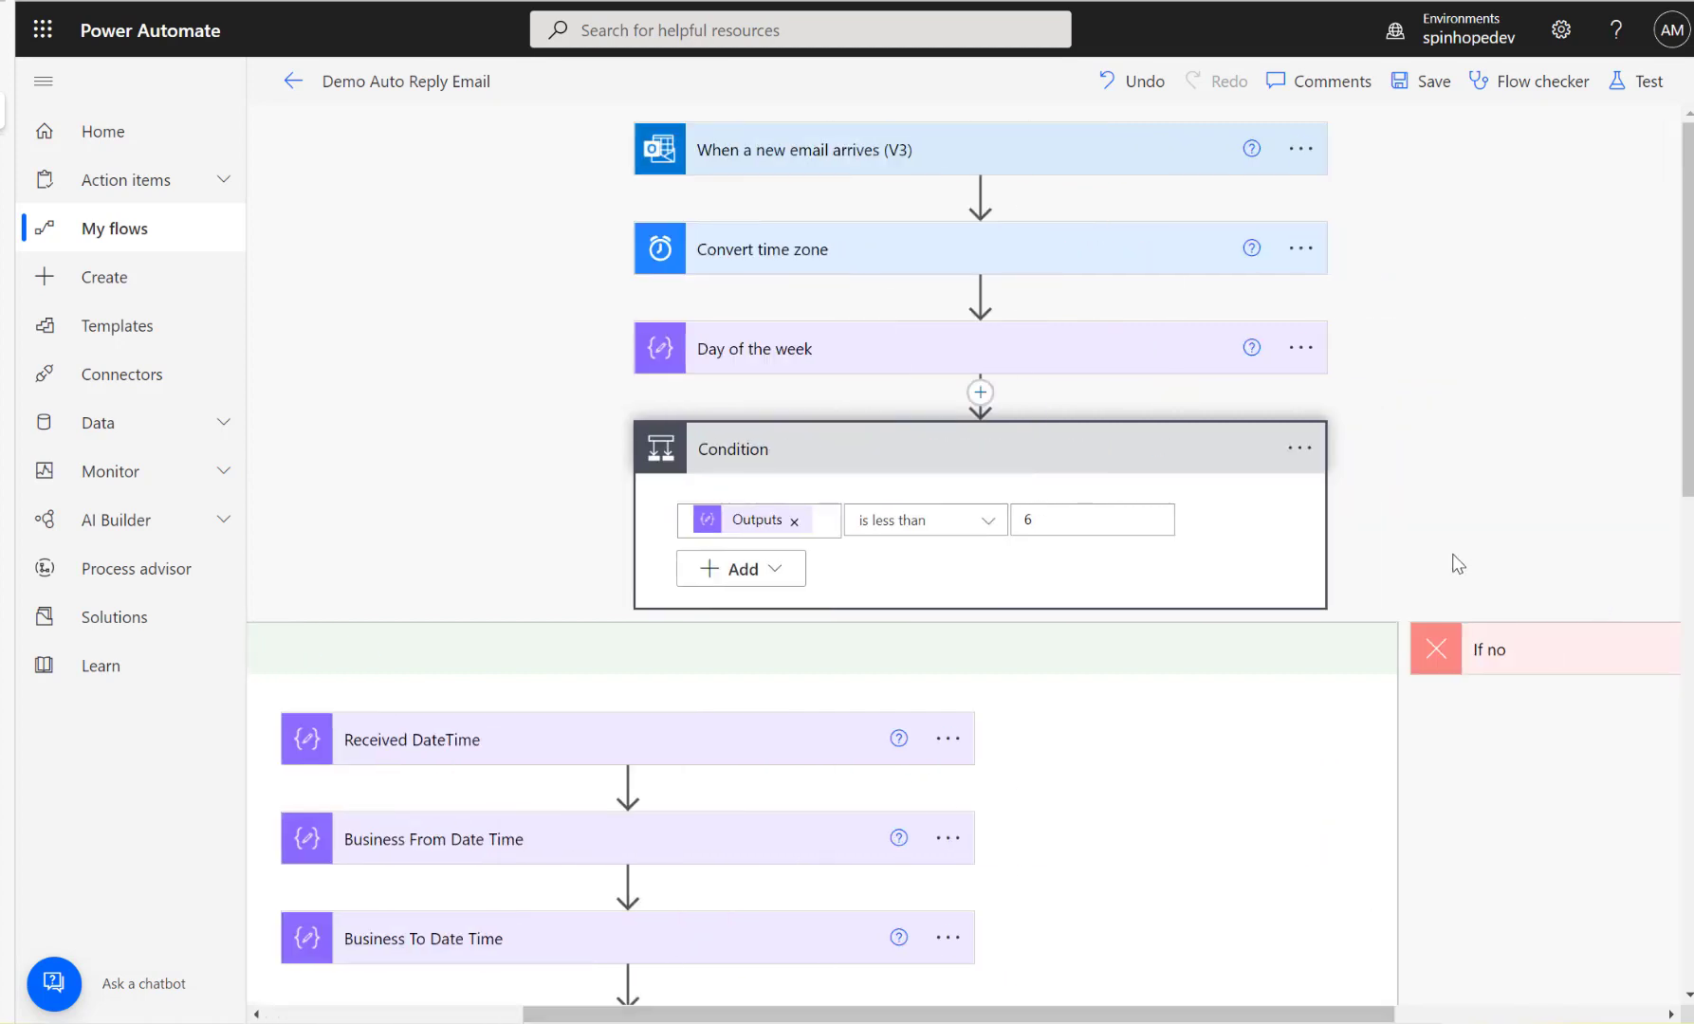